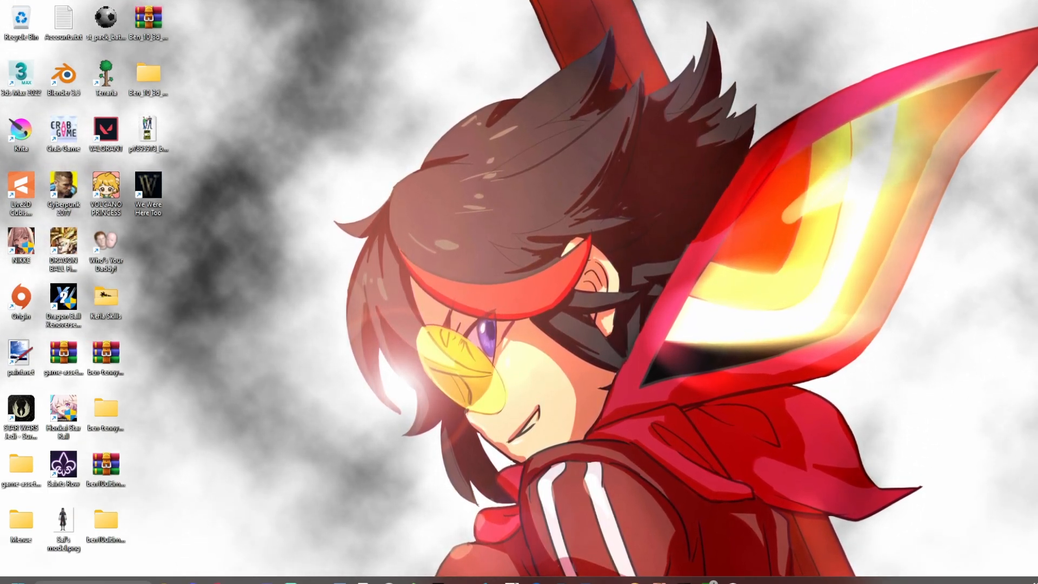
- Switch to the browser and choose yace0.31.zip as the file to download from the Eternity Tools page
{"action": "left_click", "coordinate": [223, 580]}
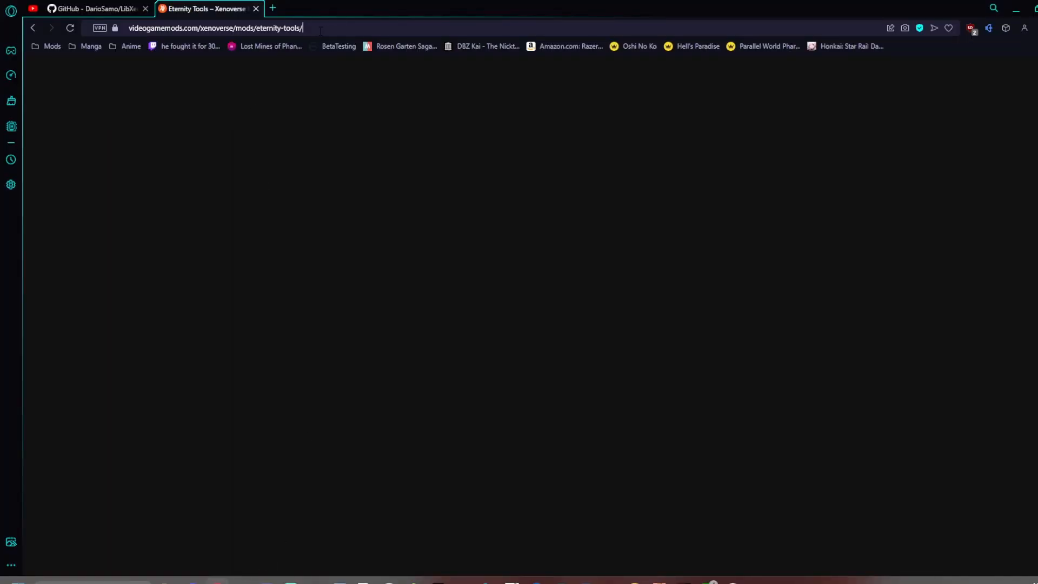
{"action": "scroll", "coordinate": [476, 211], "scroll_direction": "up", "scroll_amount": 3}
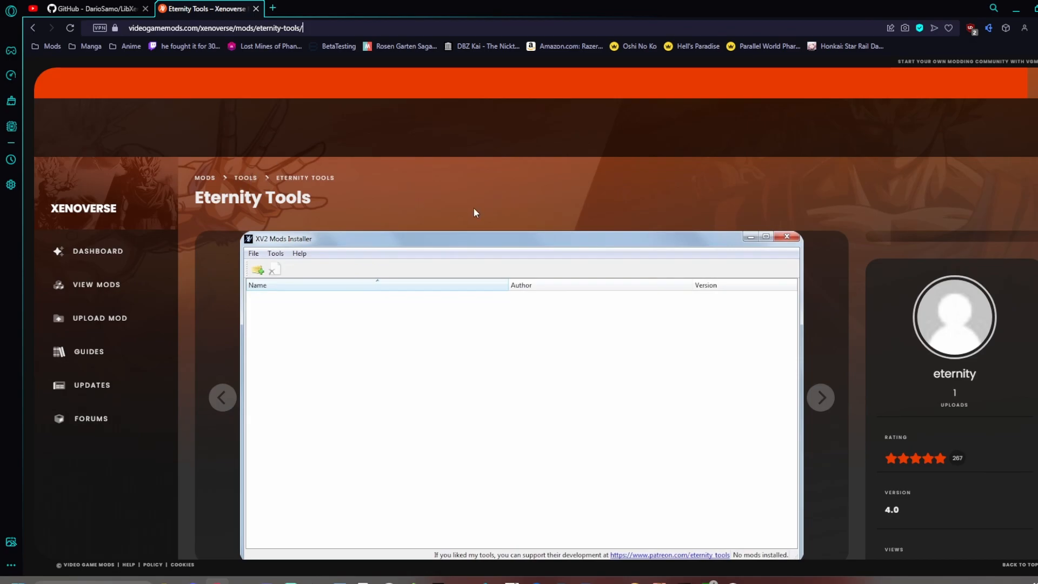
{"action": "scroll", "coordinate": [621, 277], "scroll_direction": "down", "scroll_amount": 3}
{"action": "scroll", "coordinate": [660, 295], "scroll_direction": "down", "scroll_amount": 1}
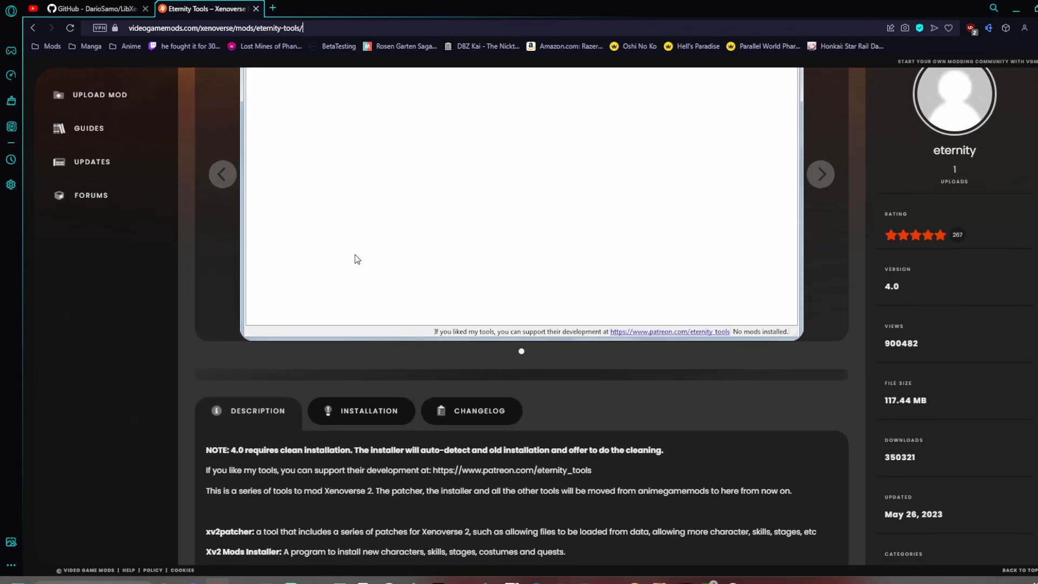
{"action": "scroll", "coordinate": [795, 357], "scroll_direction": "down", "scroll_amount": 5}
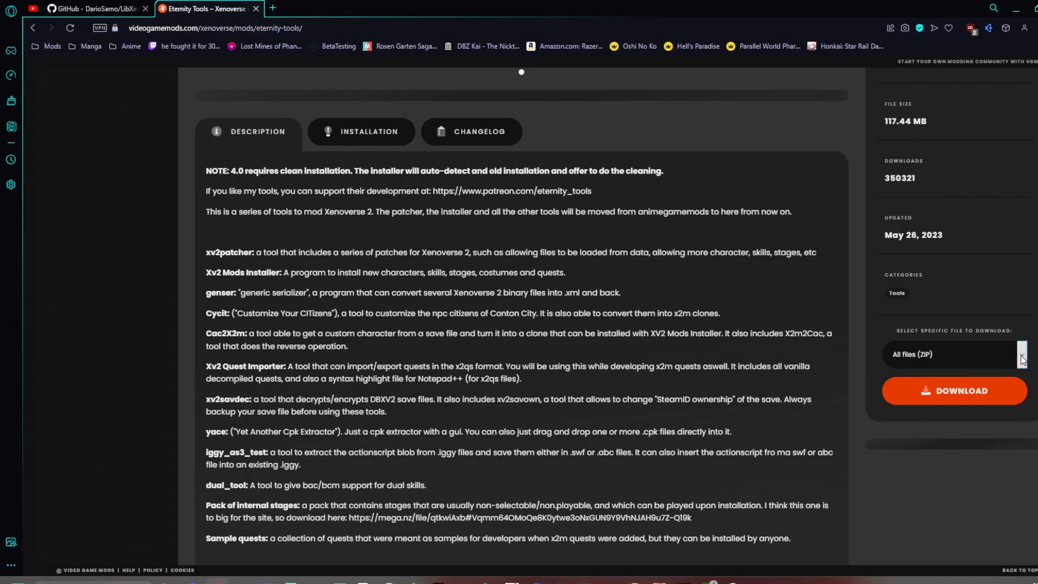
{"action": "left_click", "coordinate": [1023, 357]}
{"action": "left_click", "coordinate": [842, 473]}
{"action": "left_click", "coordinate": [1023, 355]}
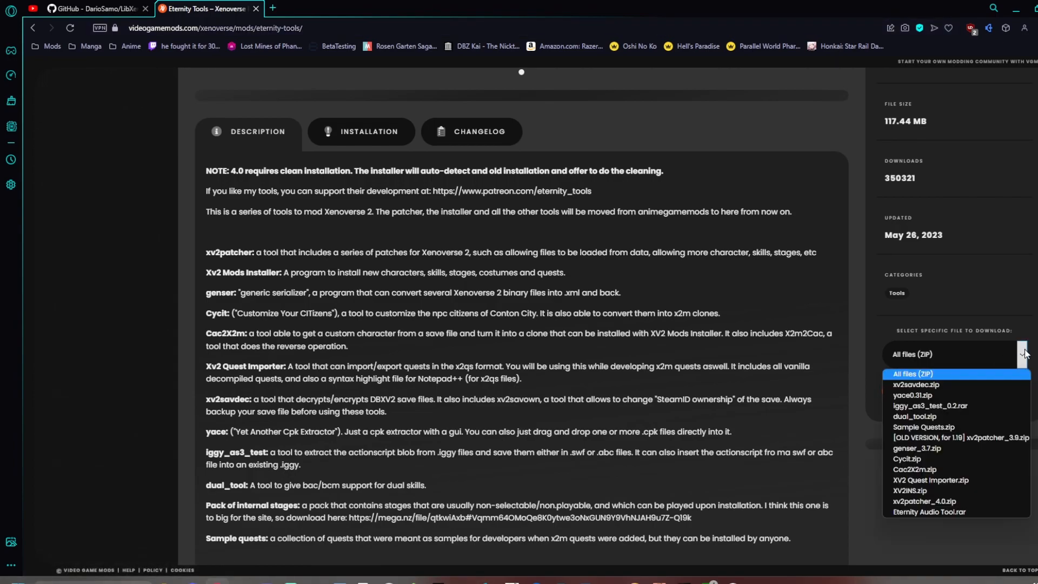
{"action": "left_click", "coordinate": [931, 396]}
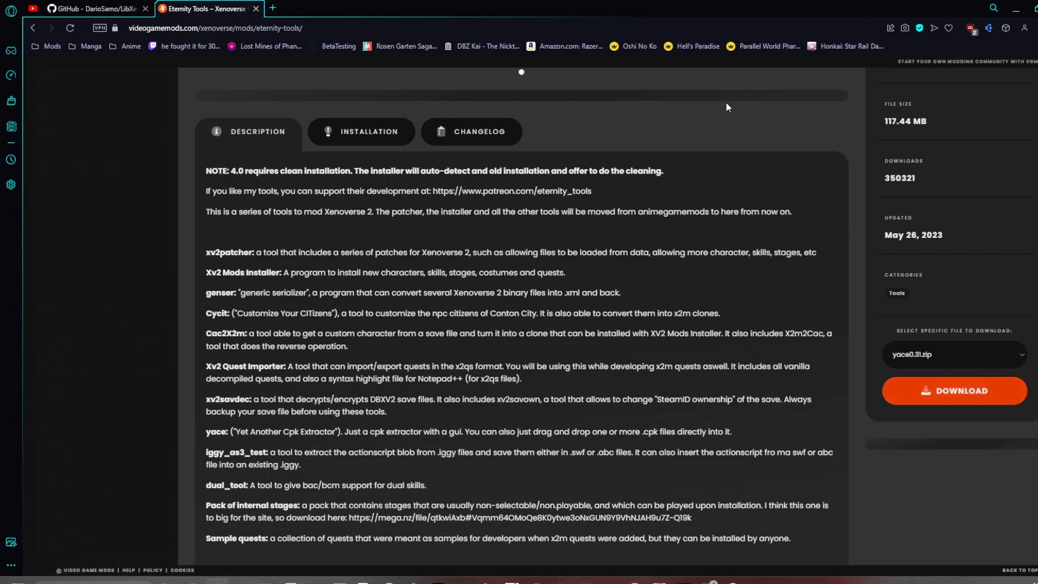
- In the XENOVERSE folder's Eternity-Tools v1-20-01 subfolder, extract yace0.31.zip into its own yace0.31 folder and open that folder
{"action": "left_click", "coordinate": [1016, 12]}
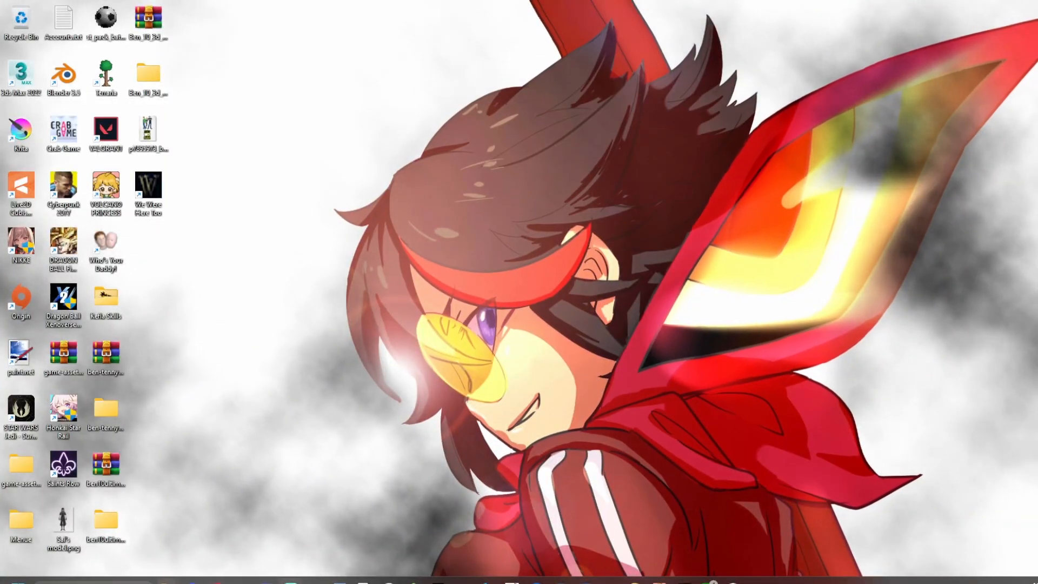
{"action": "mouse_move", "coordinate": [168, 578]}
{"action": "left_click", "coordinate": [216, 527]}
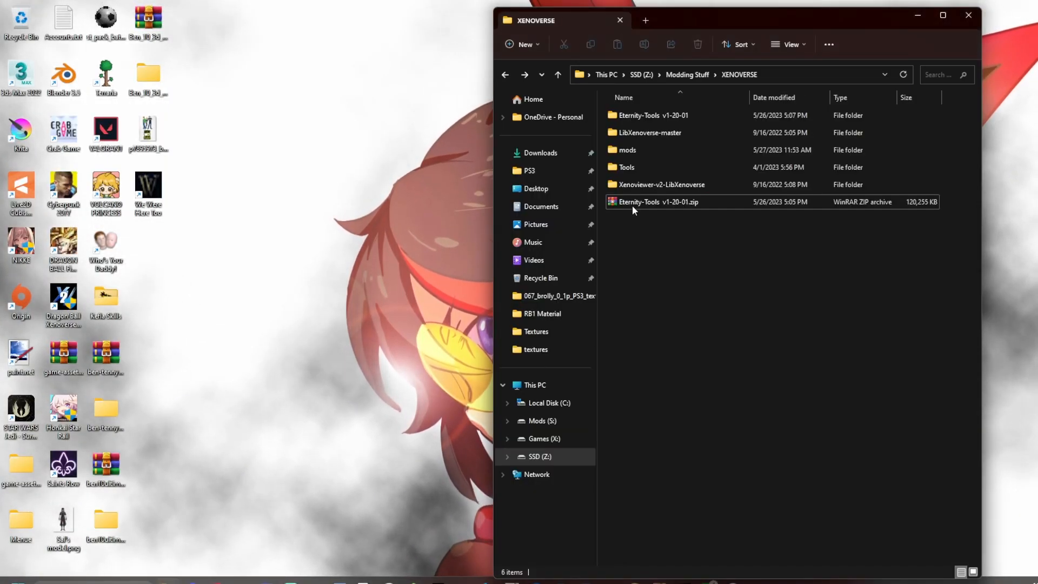
{"action": "double_click", "coordinate": [703, 115]}
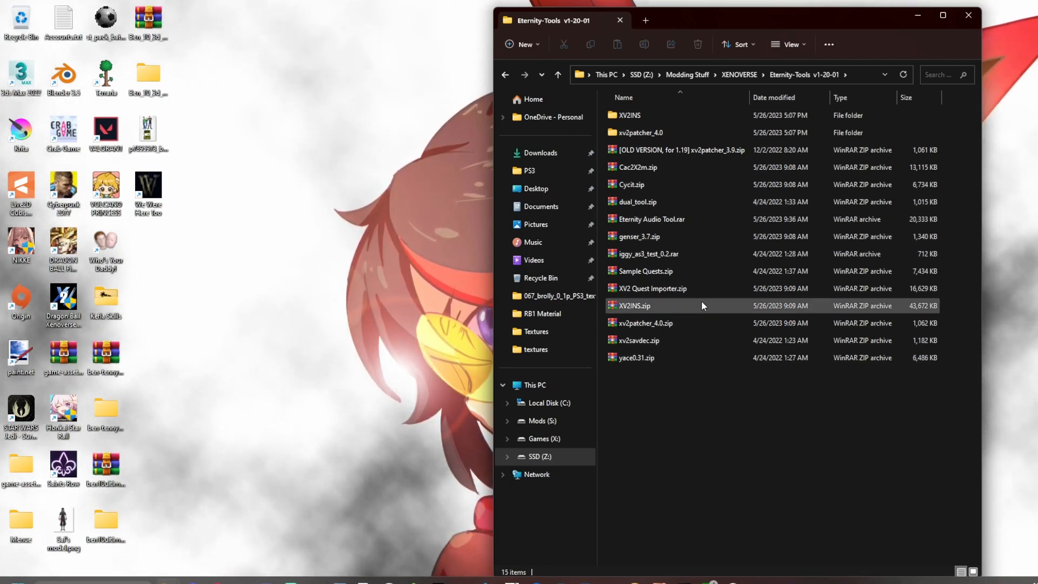
{"action": "right_click", "coordinate": [643, 356]}
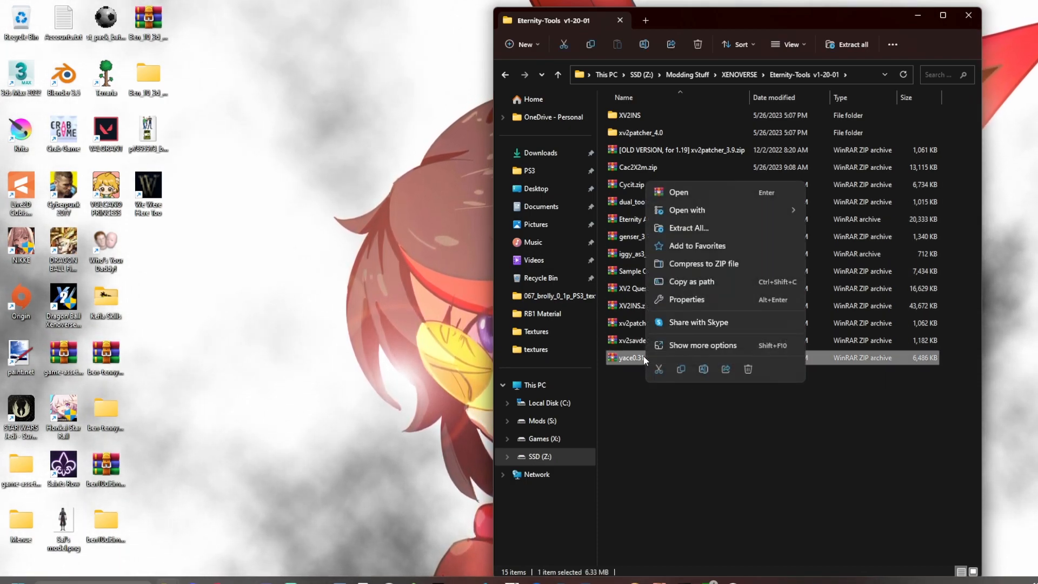
{"action": "left_click", "coordinate": [699, 349]}
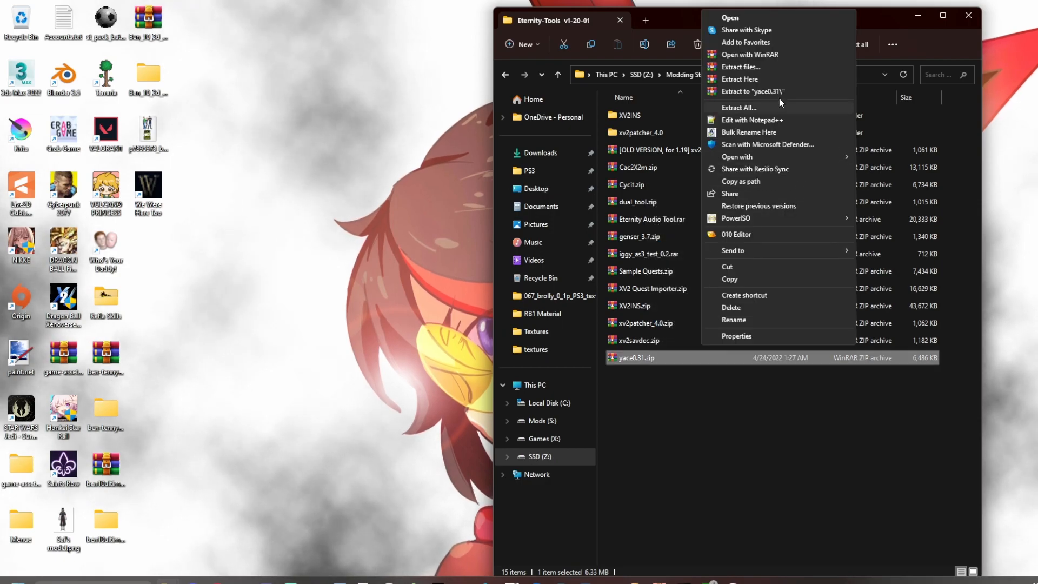
{"action": "left_click", "coordinate": [768, 90]}
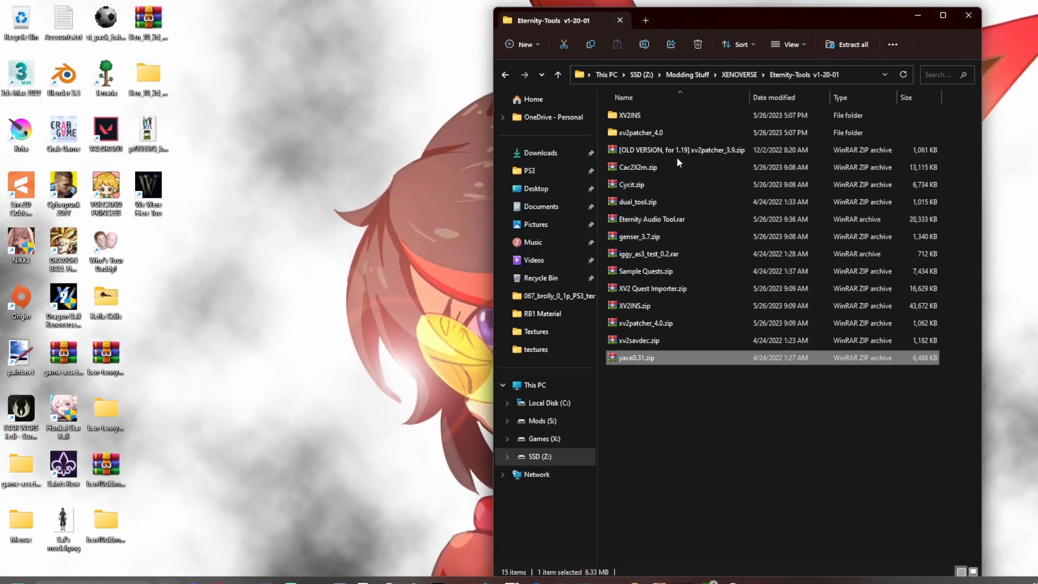
{"action": "double_click", "coordinate": [712, 150]}
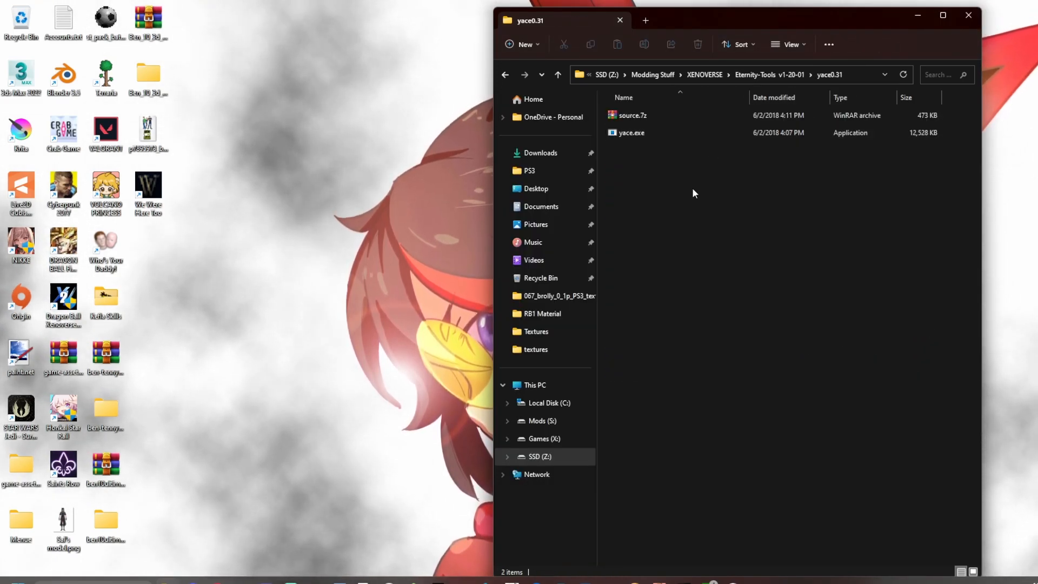
- Show the Dragon Ball Xenoverse 2 cpk folder and select all its CPK files, then only data.cpk
{"action": "mouse_move", "coordinate": [167, 579]}
{"action": "left_click", "coordinate": [174, 531]}
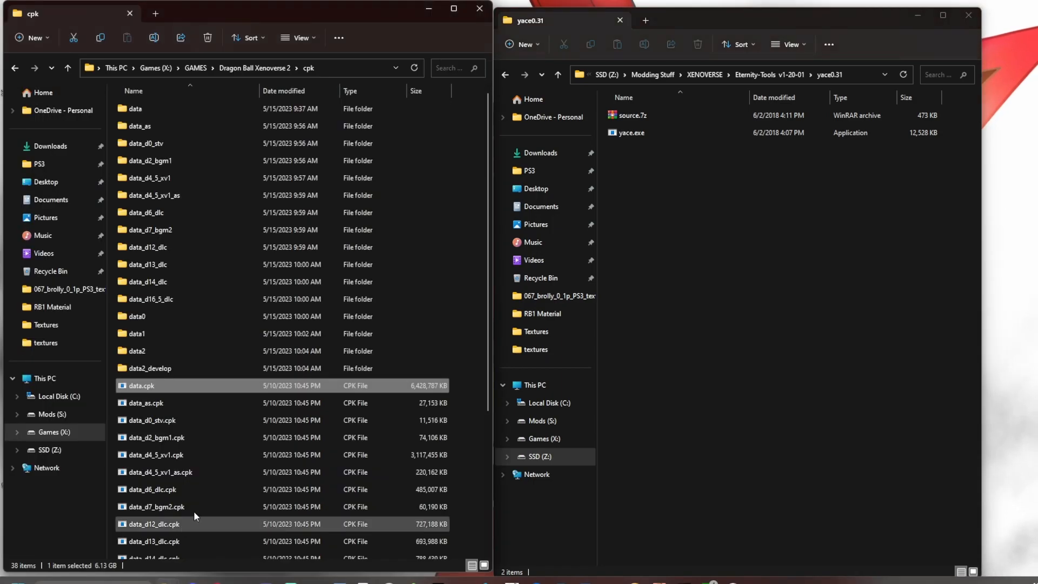
{"action": "scroll", "coordinate": [241, 206], "scroll_direction": "down", "scroll_amount": 4}
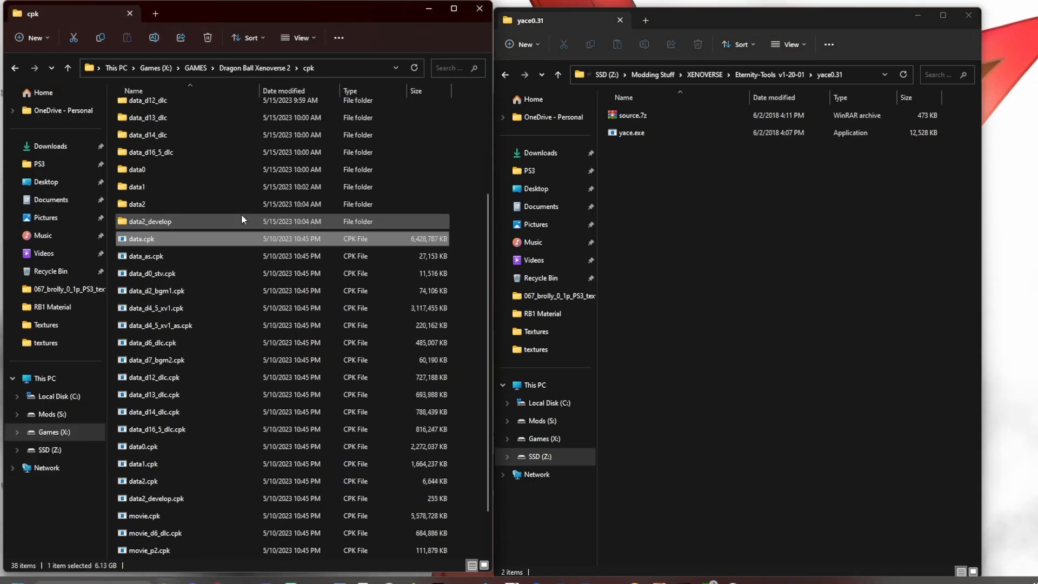
{"action": "left_click_drag", "start_coordinate": [116, 189], "coordinate": [190, 554]}
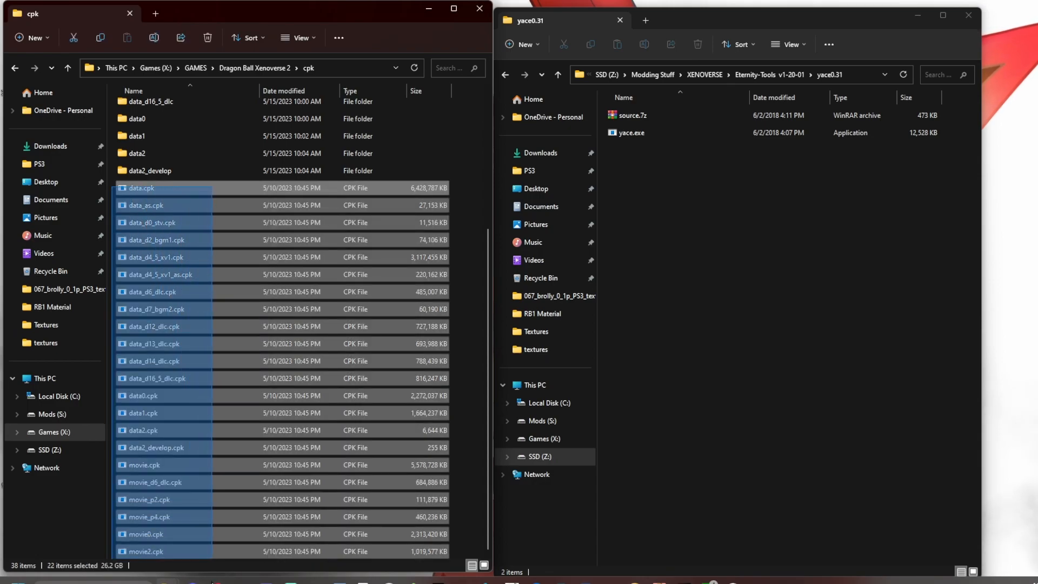
{"action": "left_click", "coordinate": [190, 189]}
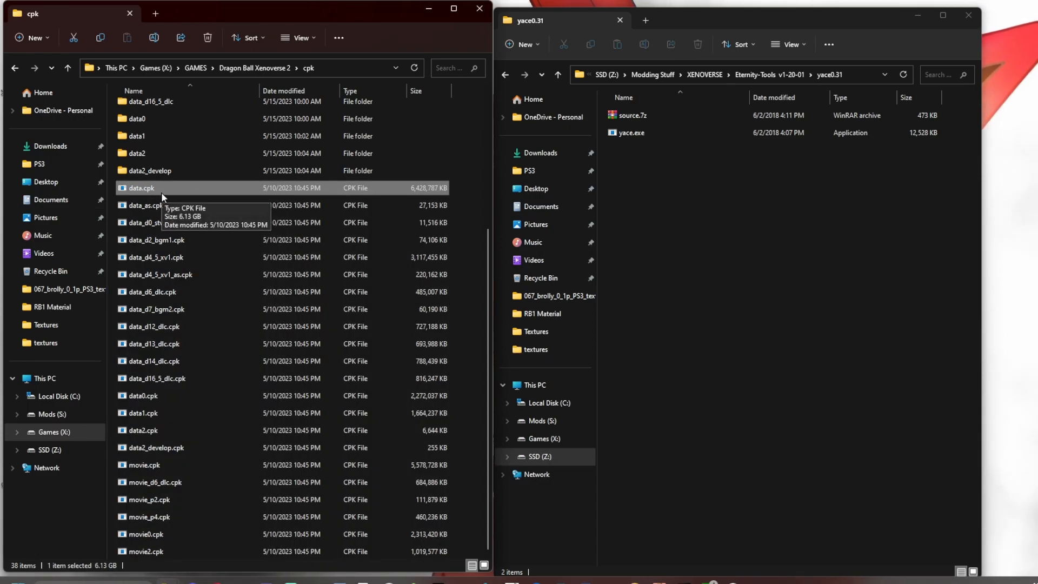
{"action": "right_click", "coordinate": [161, 192]}
{"action": "mouse_move", "coordinate": [310, 250]}
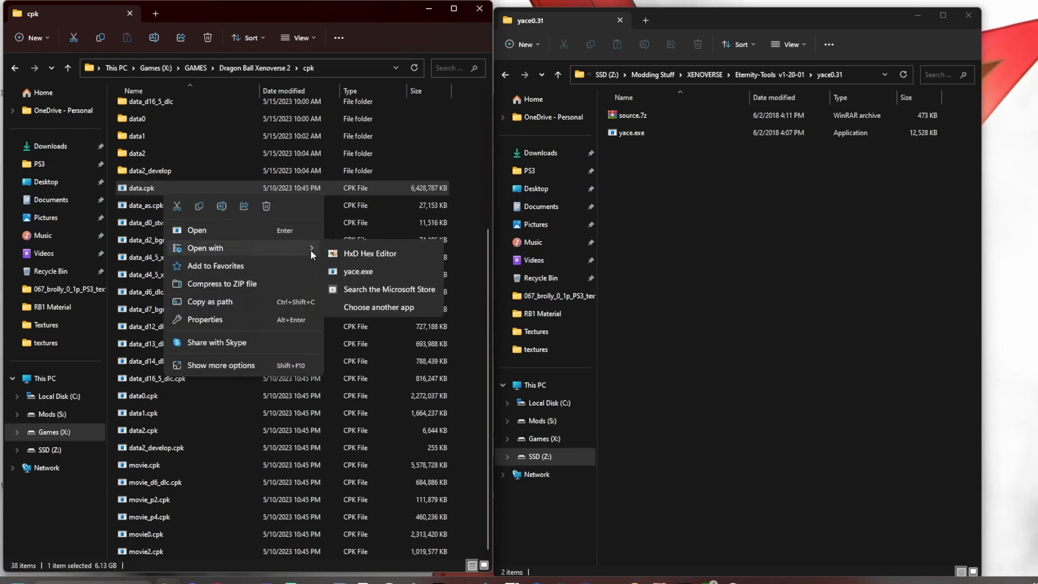
{"action": "left_click", "coordinate": [371, 318]}
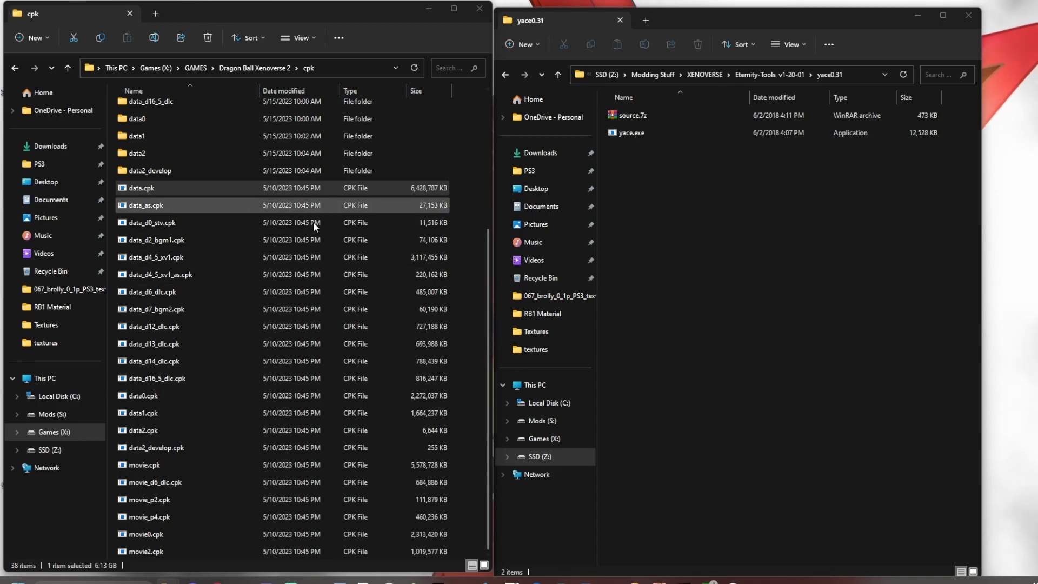
{"action": "mouse_move", "coordinate": [375, 11]}
{"action": "left_mouse_down"}
{"action": "mouse_move", "coordinate": [370, 236]}
{"action": "mouse_move", "coordinate": [358, 62]}
{"action": "mouse_move", "coordinate": [373, 23]}
{"action": "left_mouse_up"}
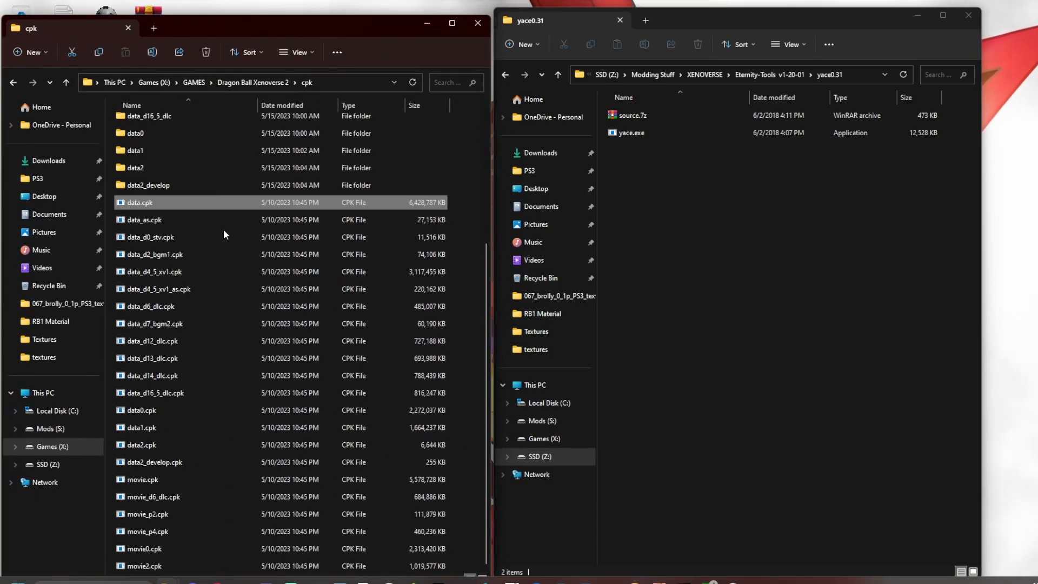
- Start choosing another application for data.cpk and open the file browser for picking a program on the PC
{"action": "right_click", "coordinate": [190, 204]}
{"action": "mouse_move", "coordinate": [343, 259]}
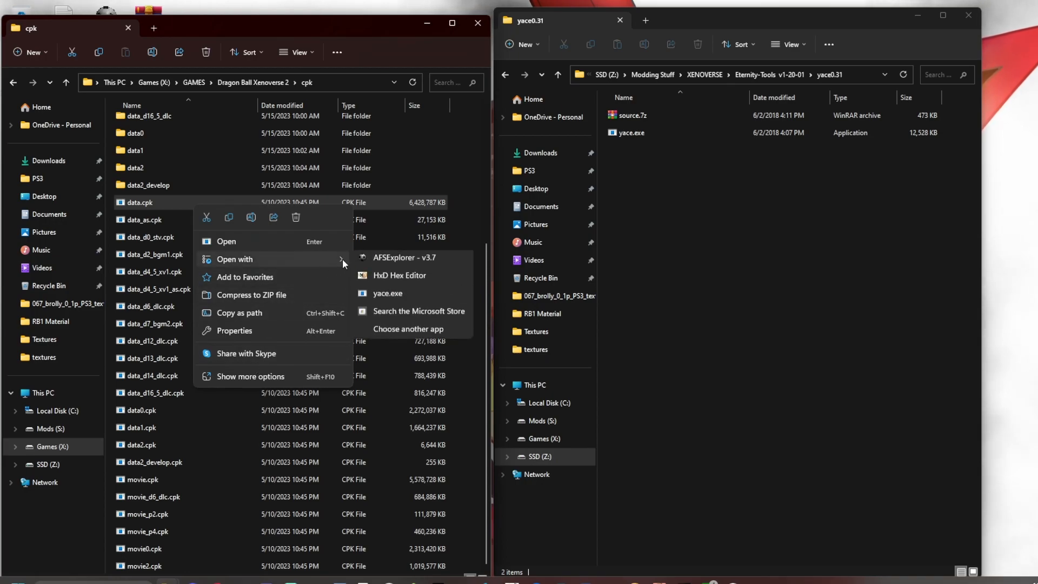
{"action": "left_click", "coordinate": [410, 332]}
{"action": "scroll", "coordinate": [516, 347], "scroll_direction": "down", "scroll_amount": 2}
{"action": "scroll", "coordinate": [513, 330], "scroll_direction": "down", "scroll_amount": 3}
{"action": "left_click_drag", "start_coordinate": [656, 303], "coordinate": [646, 440]}
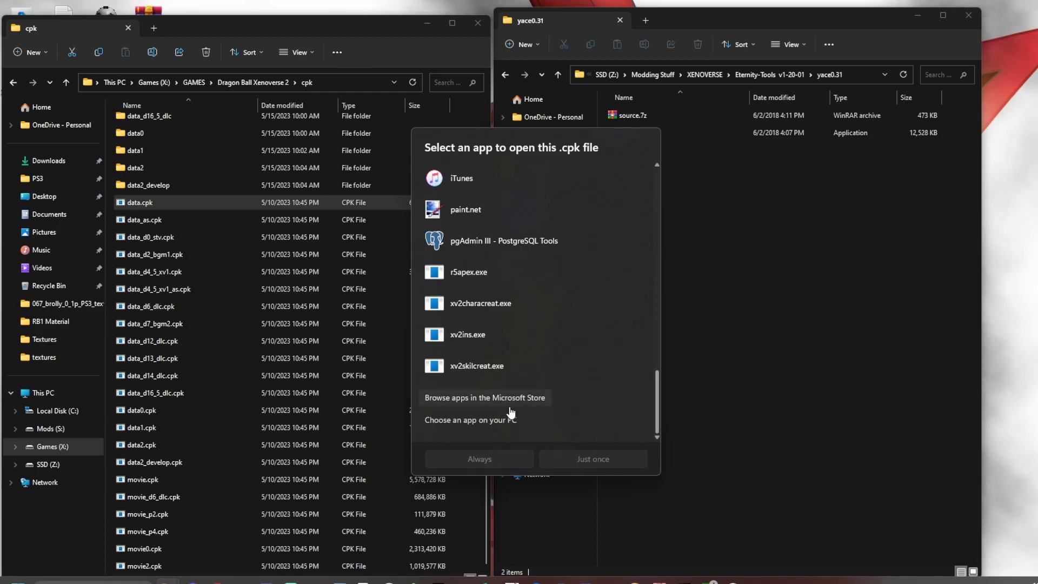
{"action": "left_click", "coordinate": [471, 420]}
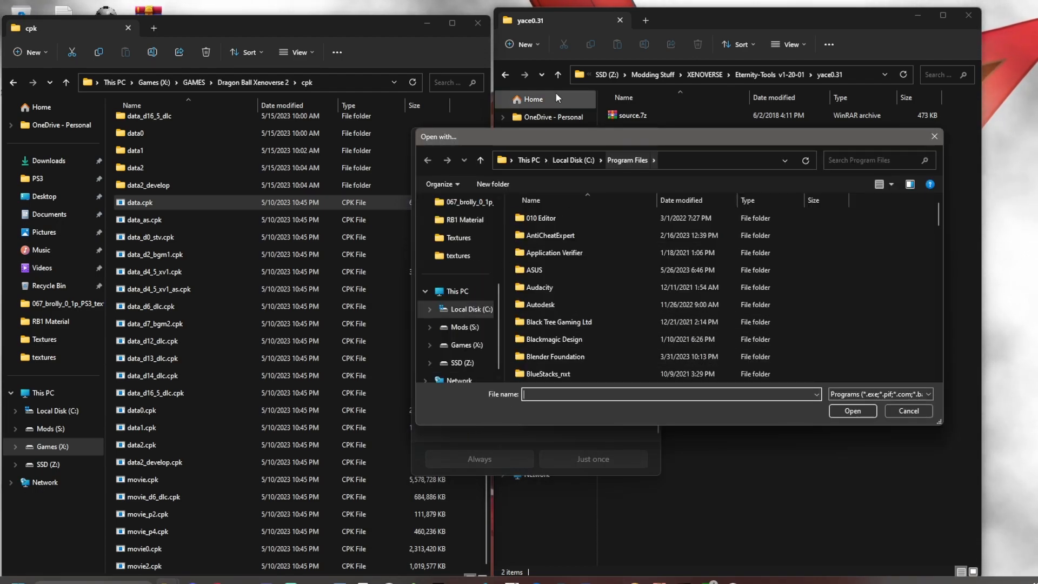
- Browse to yace.exe on SSD (Z:) under Modding Stuff, XENOVERSE, Eternity-Tools v1-20-01, yace0.31, and cancel choosing the application
{"action": "scroll", "coordinate": [431, 297], "scroll_direction": "down", "scroll_amount": 1}
{"action": "left_click", "coordinate": [460, 344]}
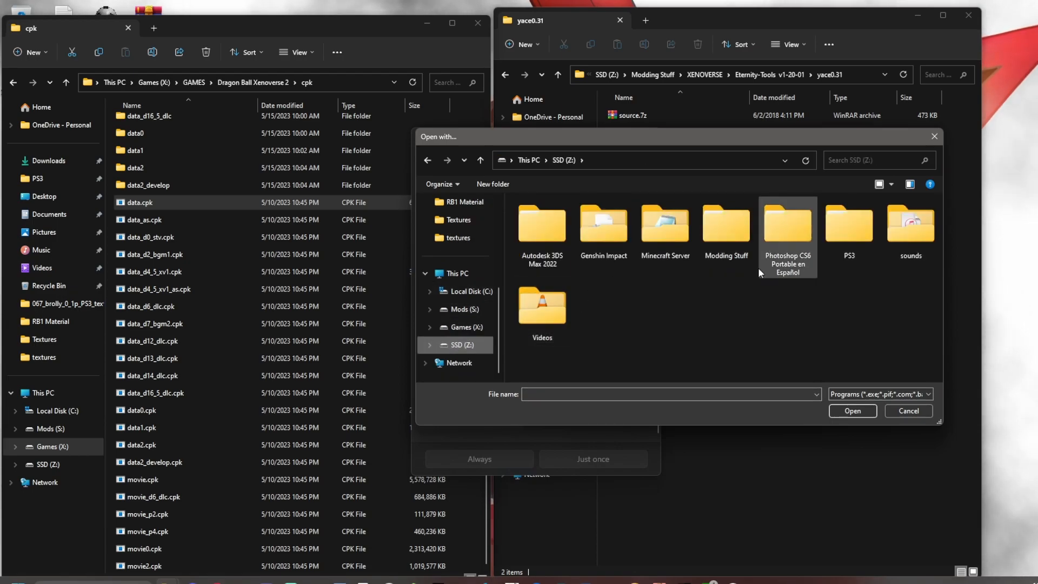
{"action": "double_click", "coordinate": [724, 228]}
{"action": "double_click", "coordinate": [579, 269]}
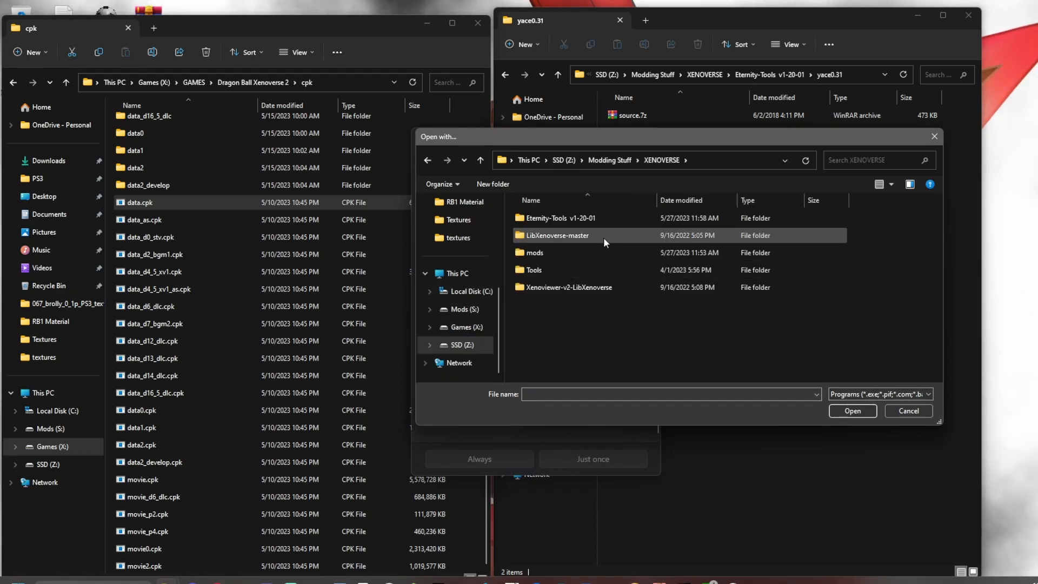
{"action": "double_click", "coordinate": [576, 220]}
{"action": "double_click", "coordinate": [568, 250]}
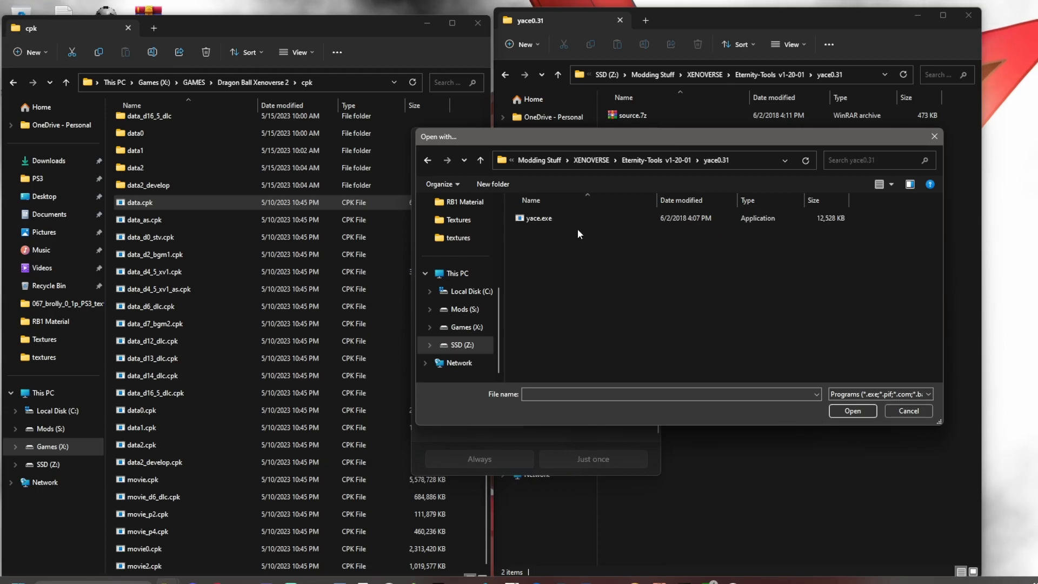
{"action": "left_click", "coordinate": [905, 411]}
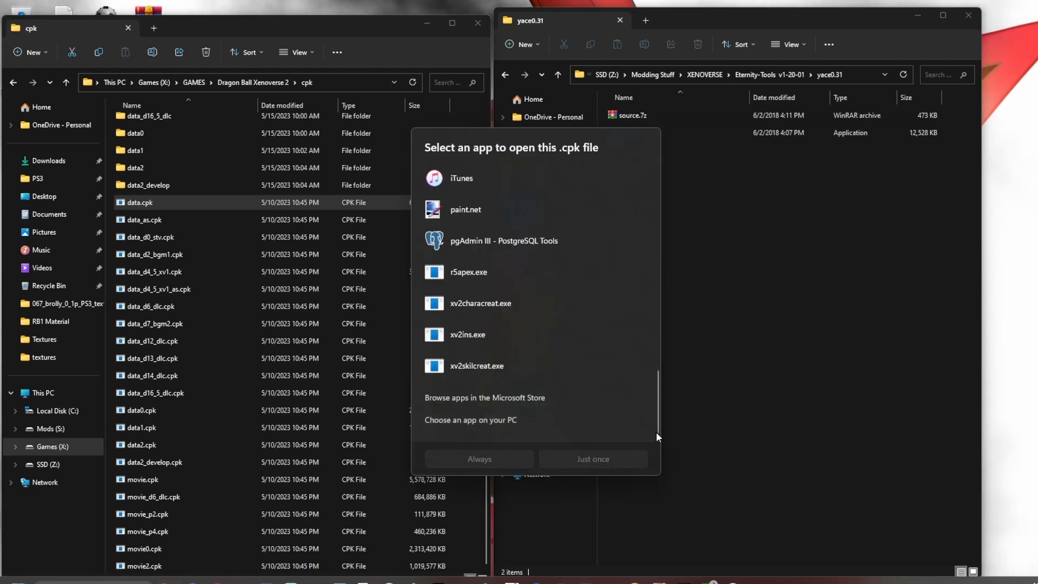
{"action": "left_click", "coordinate": [636, 486]}
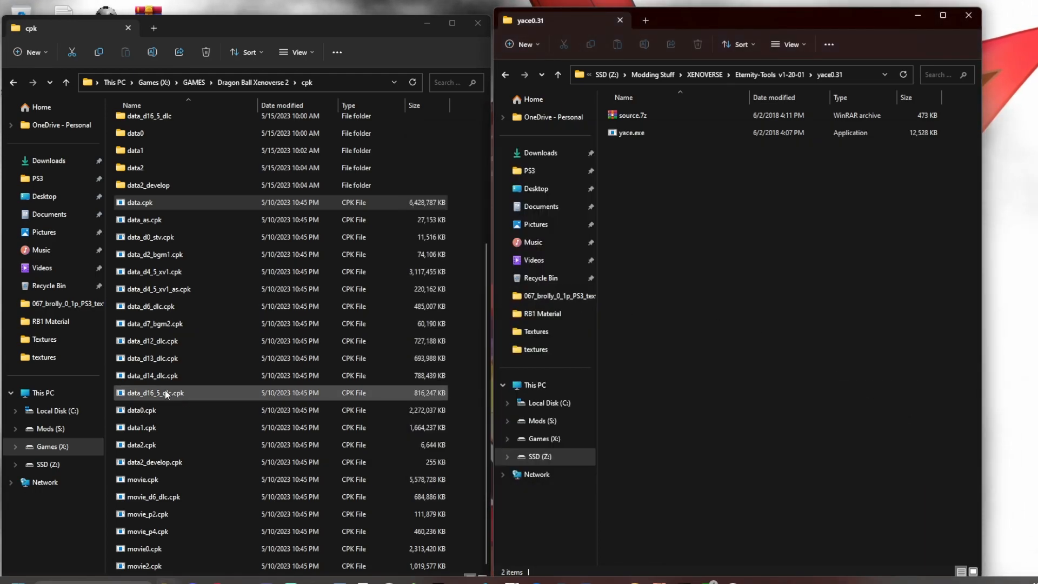
- Look over data0.cpk, data1.cpk and data2.cpk and the data folders in the cpk folder
{"action": "left_click", "coordinate": [156, 411]}
{"action": "left_click_drag", "start_coordinate": [255, 30], "coordinate": [260, 15]}
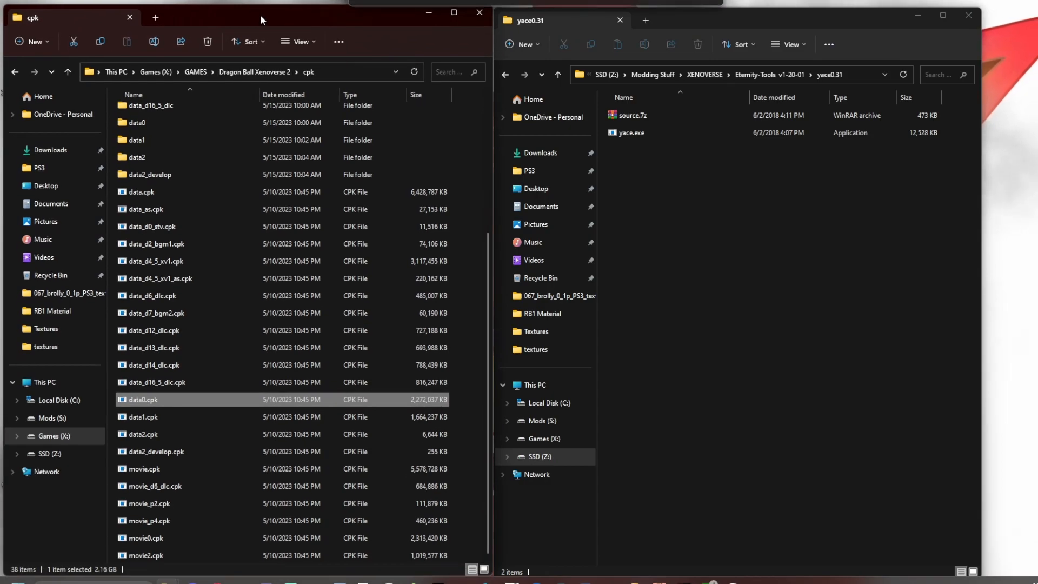
{"action": "left_click", "coordinate": [166, 416]}
{"action": "left_click", "coordinate": [165, 433]}
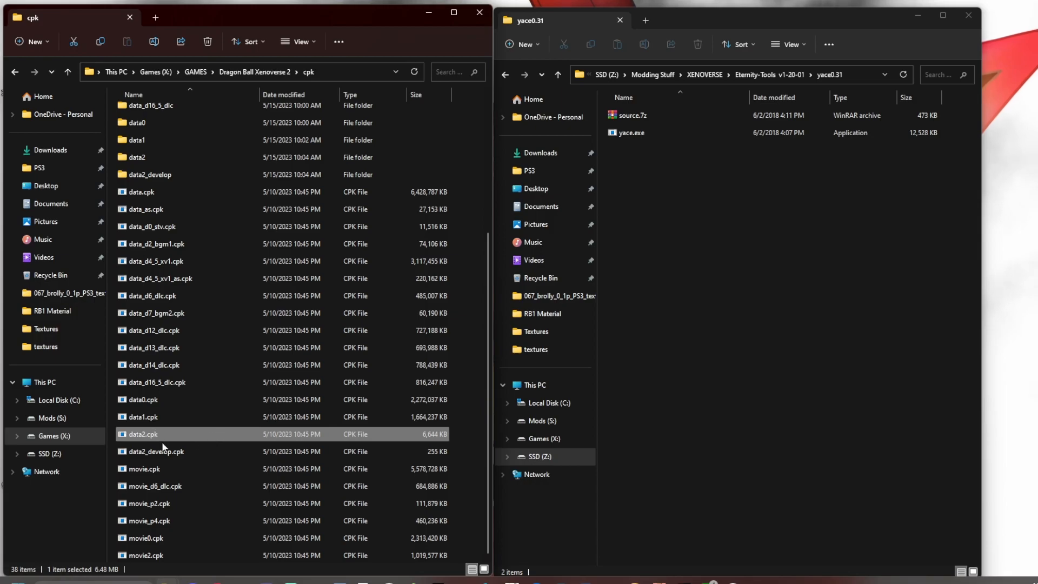
{"action": "scroll", "coordinate": [206, 381], "scroll_direction": "up", "scroll_amount": 4}
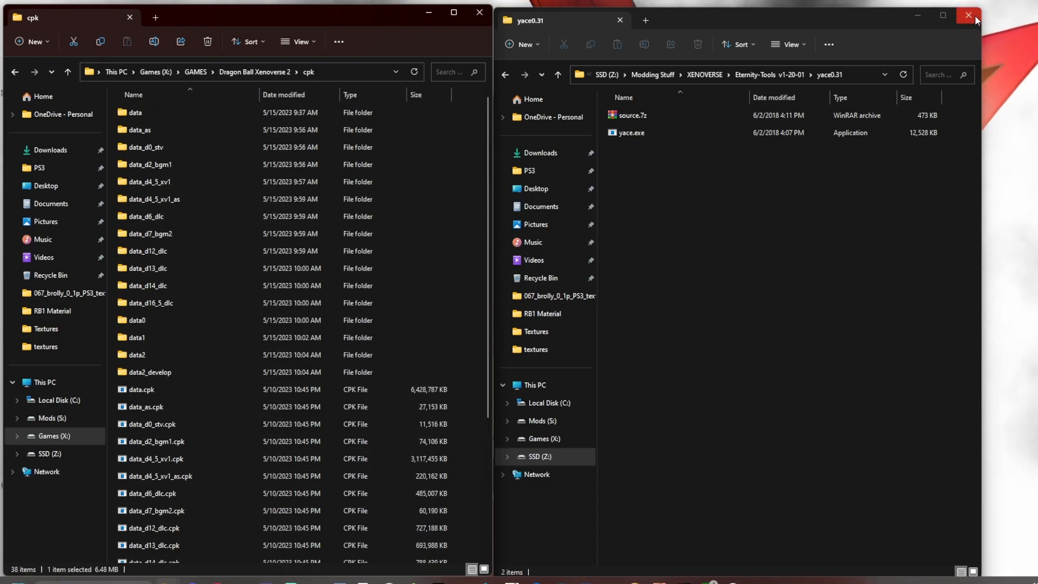
- Return to the XENOVERSE folder, switch to the browser and open the code download options of the LibXenoverse repository
{"action": "left_click", "coordinate": [709, 75]}
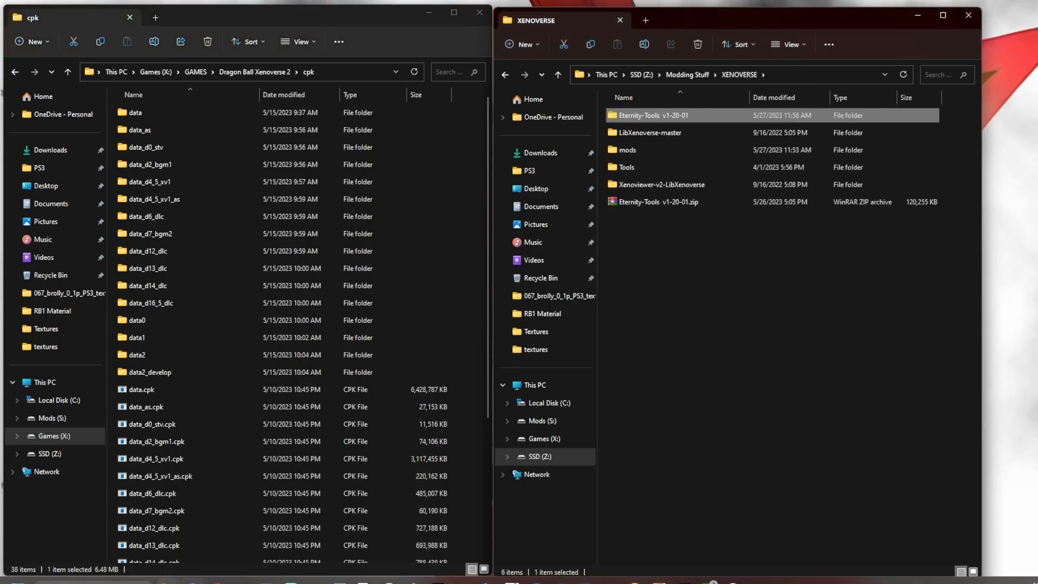
{"action": "mouse_move", "coordinate": [216, 581]}
{"action": "left_click", "coordinate": [216, 527]}
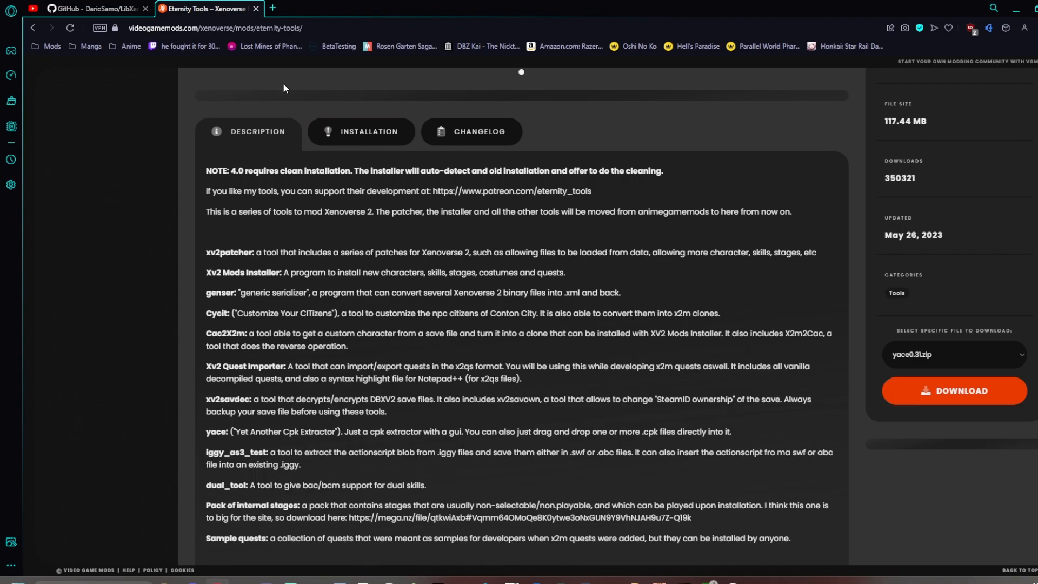
{"action": "left_click", "coordinate": [256, 8]}
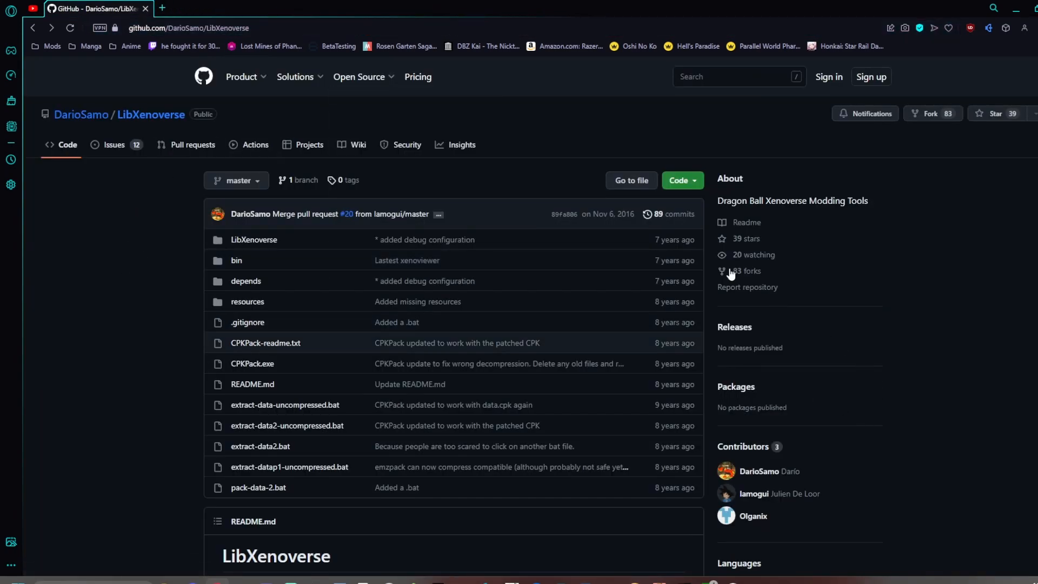
{"action": "left_click", "coordinate": [703, 181]}
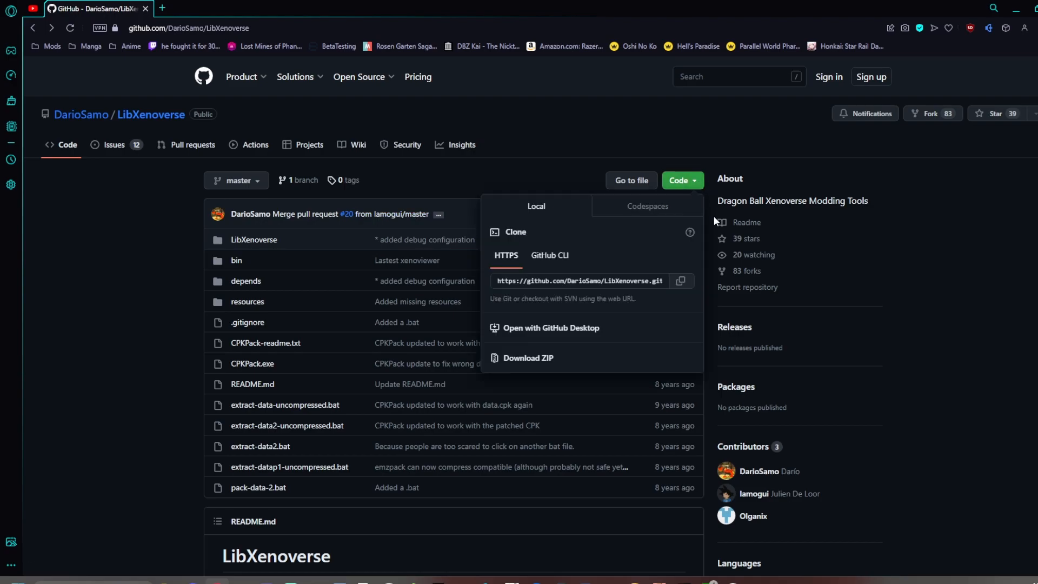
- Leave the browser and open the bin folder inside the nested LibXenoverse-master folders in the XENOVERSE directory
{"action": "left_click", "coordinate": [1018, 10]}
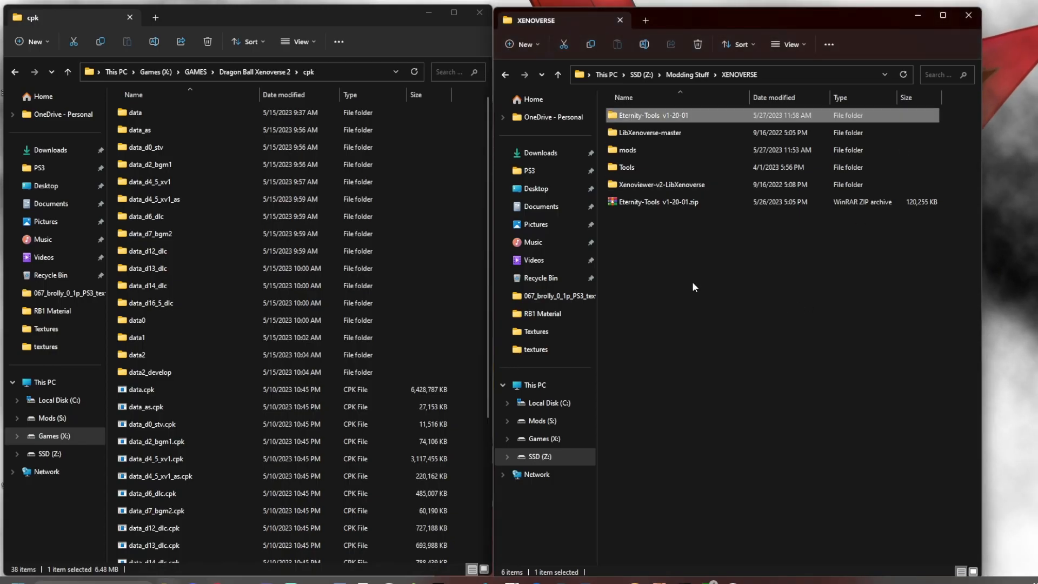
{"action": "left_click", "coordinate": [669, 132]}
{"action": "double_click", "coordinate": [668, 132]}
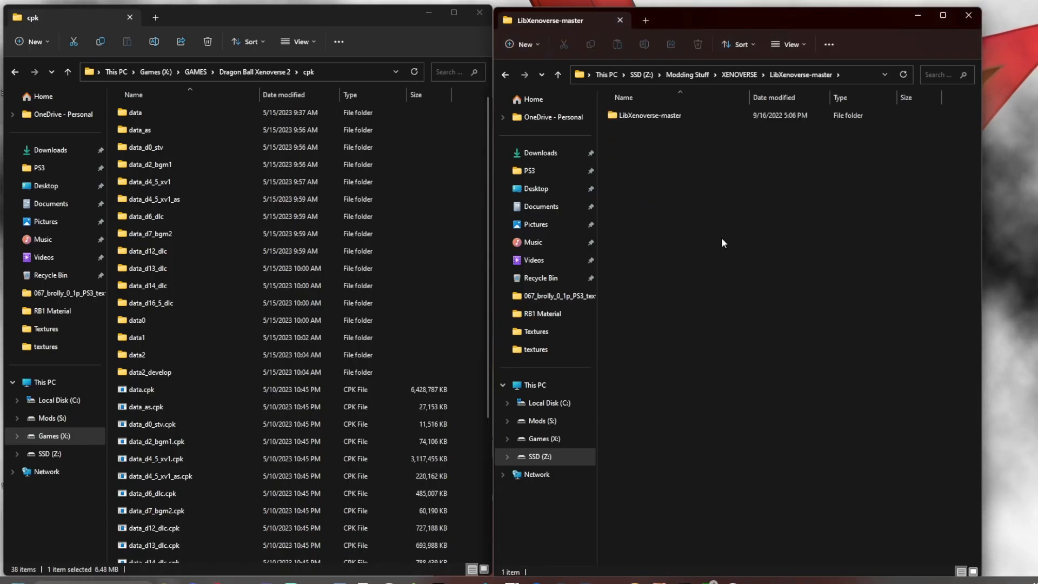
{"action": "double_click", "coordinate": [677, 118]}
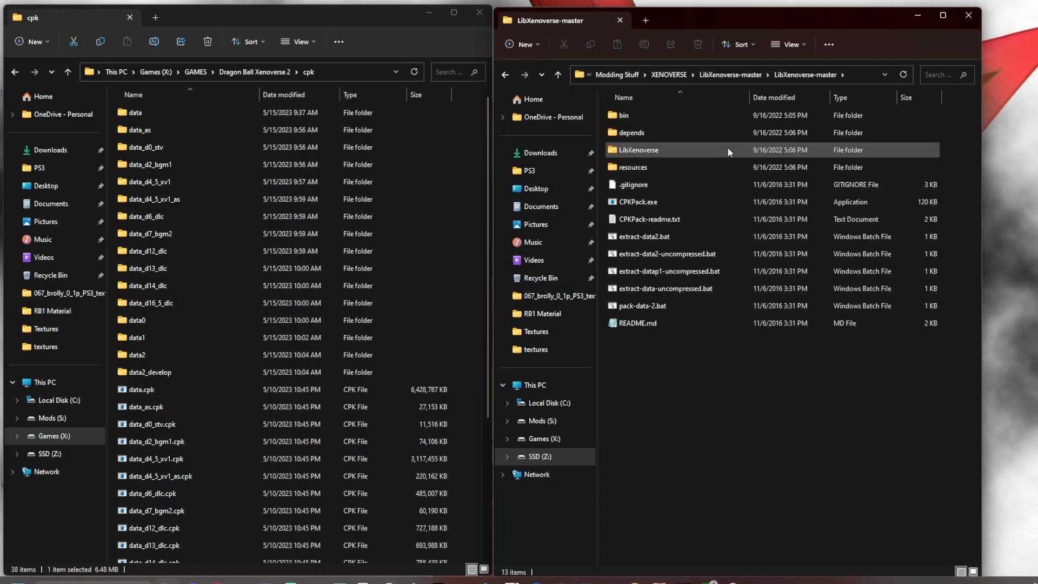
{"action": "double_click", "coordinate": [638, 115]}
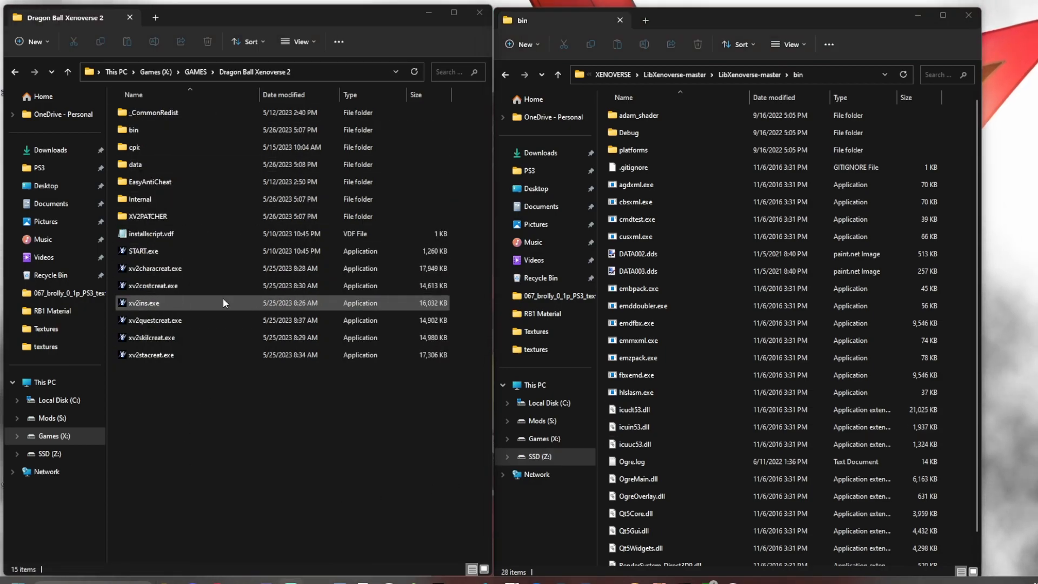
- Launch xv2ins.exe from the Dragon Ball Xenoverse 2 folder, open its slot editor and find Majuub in the character roster
{"action": "double_click", "coordinate": [169, 304]}
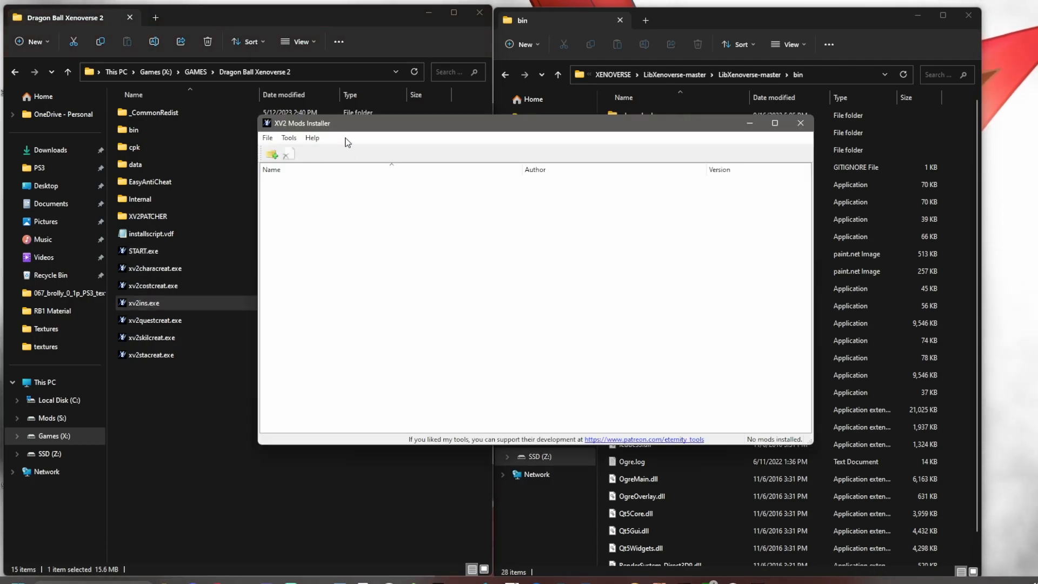
{"action": "left_click", "coordinate": [288, 138]}
{"action": "left_click", "coordinate": [288, 138]}
{"action": "left_click", "coordinate": [289, 138]}
{"action": "left_click", "coordinate": [302, 161]}
{"action": "left_click_drag", "start_coordinate": [398, 335], "coordinate": [704, 331]}
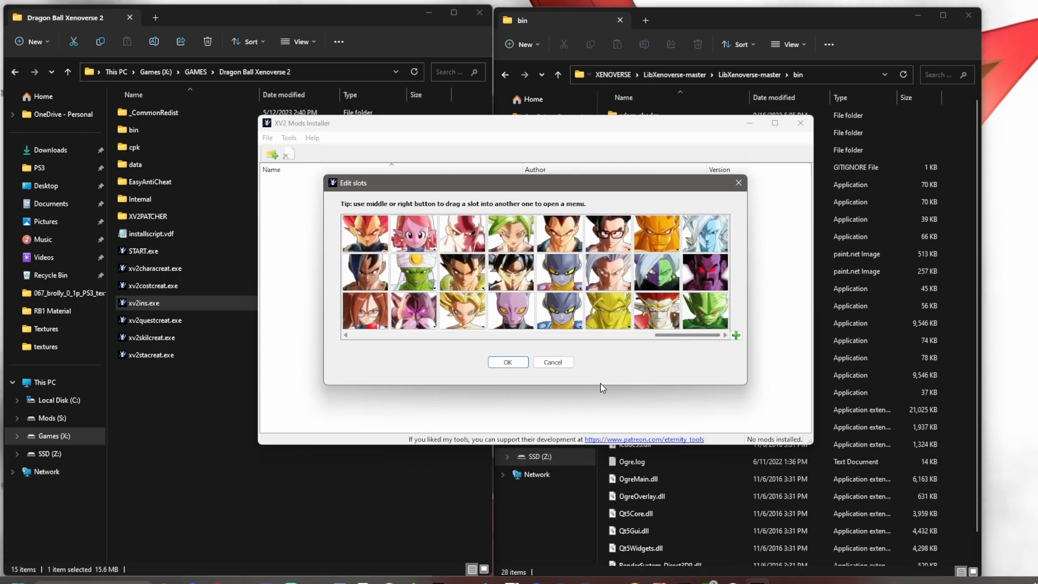
{"action": "scroll", "coordinate": [366, 277], "scroll_direction": "up", "scroll_amount": 1}
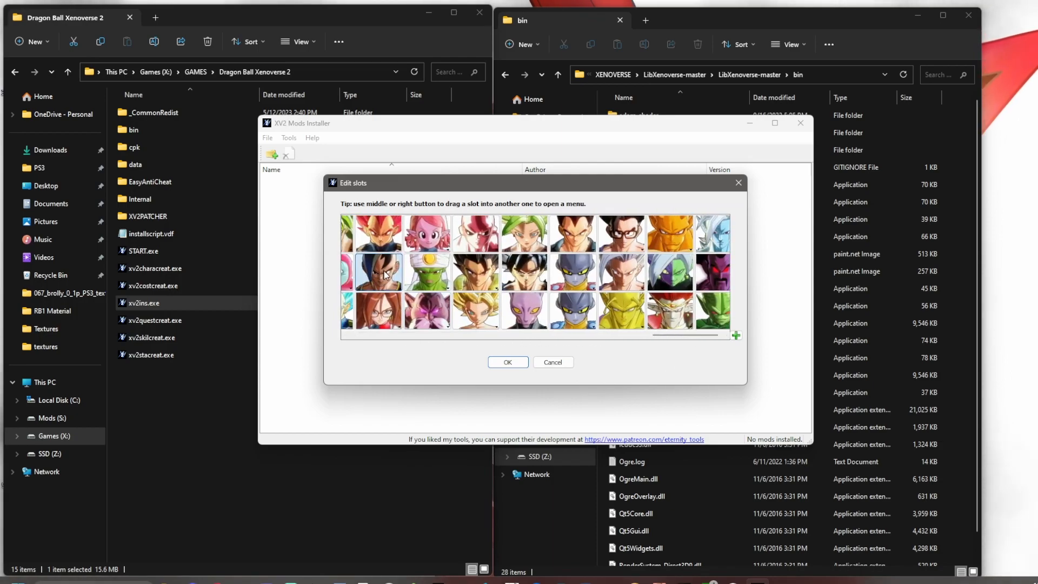
- Open the Majuub - Majuub's Clothes slot entry to read its character code, then cancel it and close XV2 Mods Installer
{"action": "right_click", "coordinate": [385, 274]}
{"action": "mouse_move", "coordinate": [469, 301]}
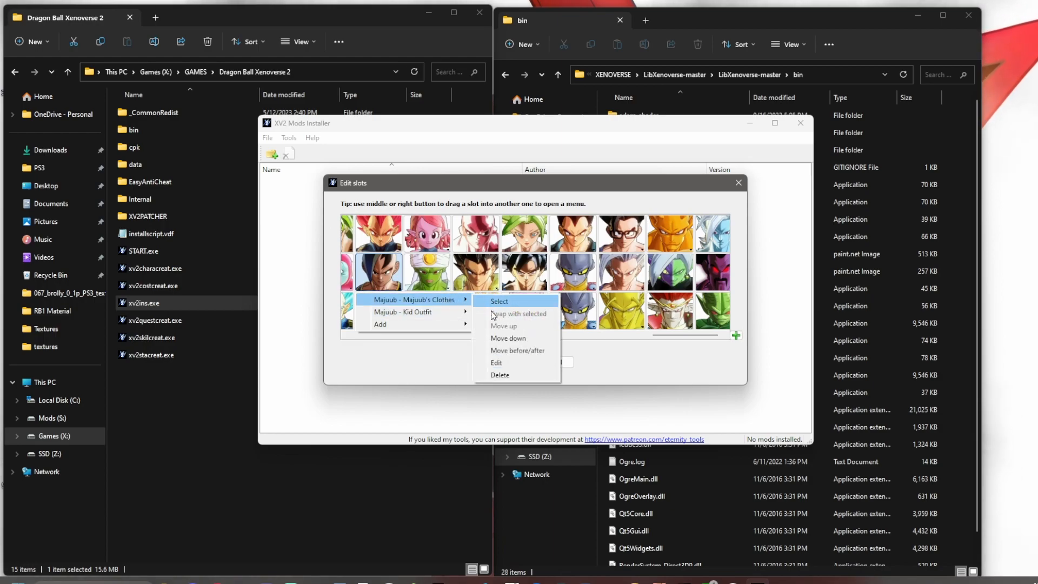
{"action": "left_click", "coordinate": [500, 362]}
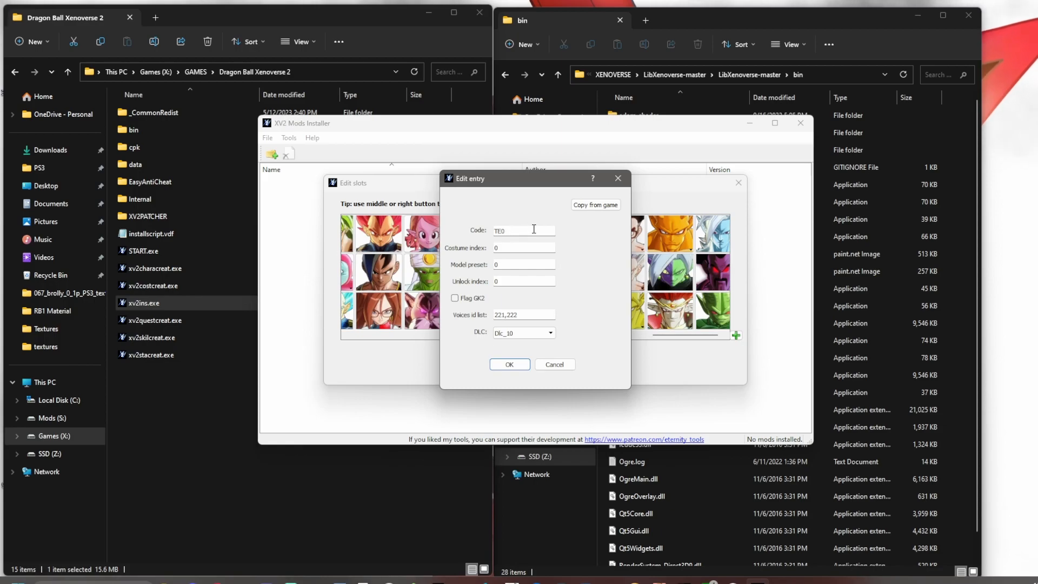
{"action": "left_click", "coordinate": [553, 362]}
{"action": "left_click", "coordinate": [739, 183]}
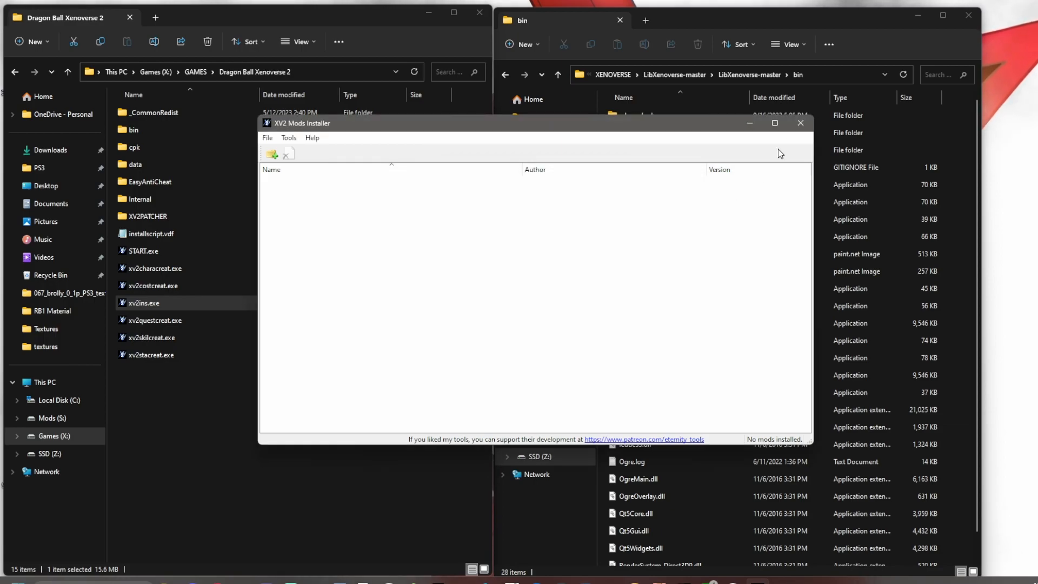
{"action": "left_click", "coordinate": [801, 123]}
- Open the chara folder under cpk, data, data in the Dragon Ball Xenoverse 2 directory
{"action": "left_click", "coordinate": [198, 146]}
{"action": "double_click", "coordinate": [197, 146]}
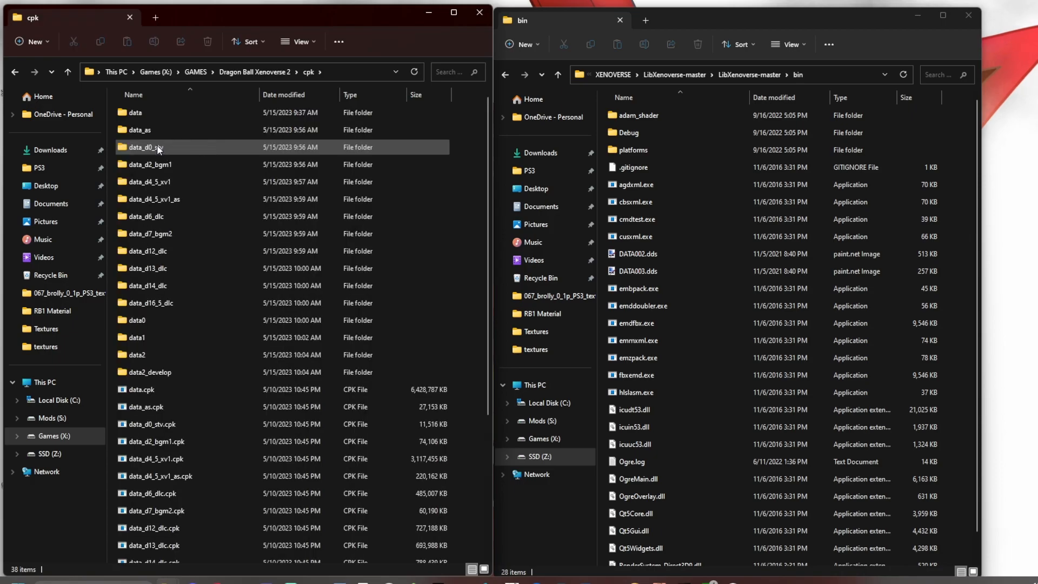
{"action": "double_click", "coordinate": [160, 149]}
{"action": "double_click", "coordinate": [155, 114]}
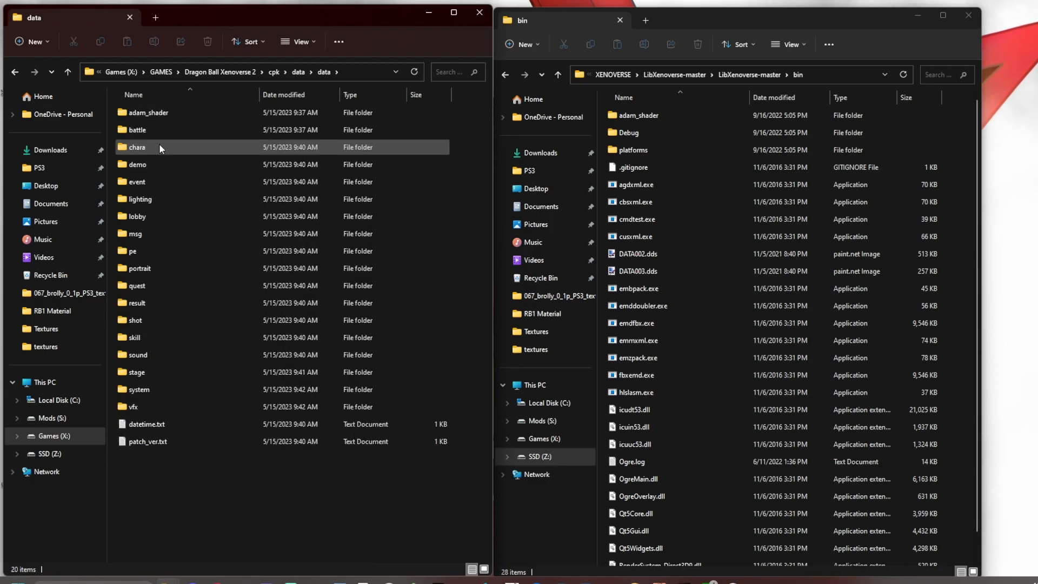
{"action": "double_click", "coordinate": [150, 151]}
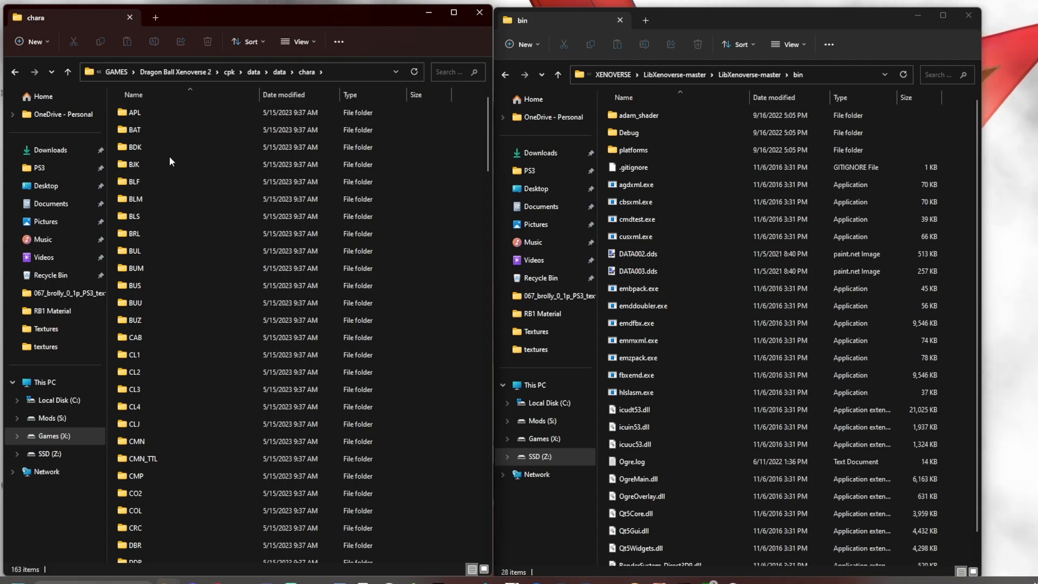
- Find the TE0 character folder inside the chara folder and open it
{"action": "left_click", "coordinate": [132, 251]}
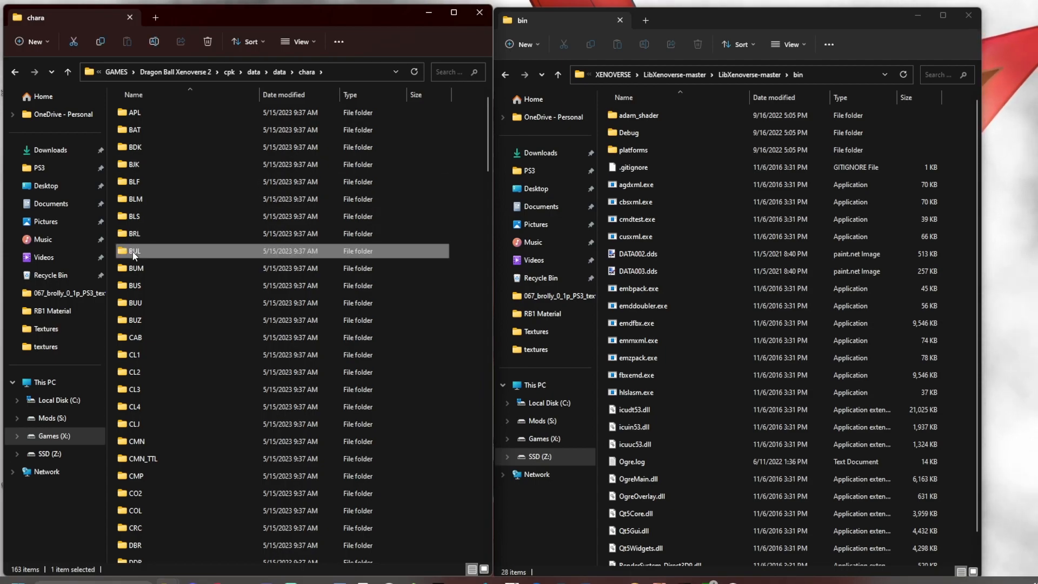
{"action": "left_click", "coordinate": [173, 330]}
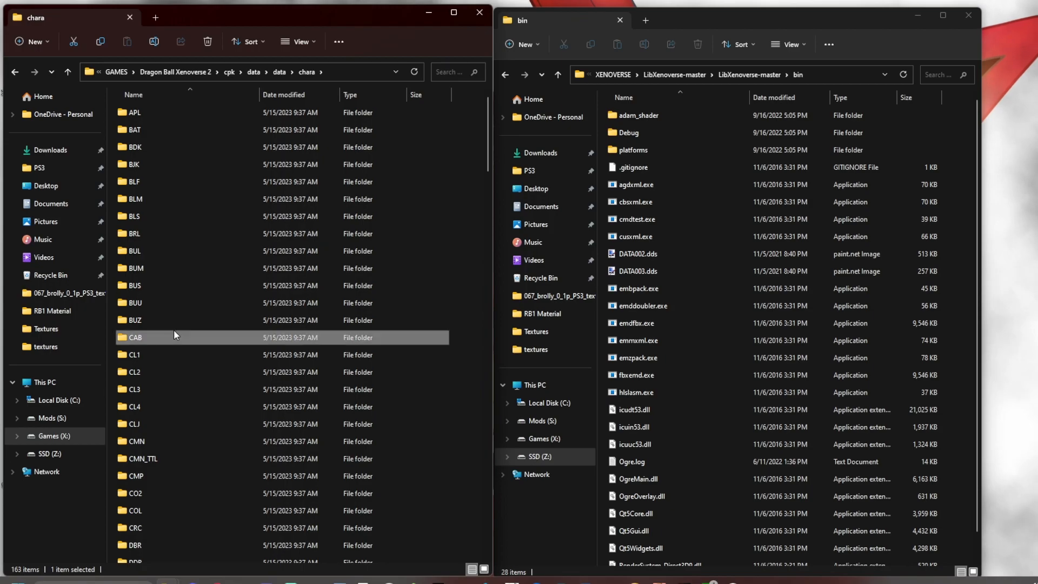
{"action": "key", "text": "t"}
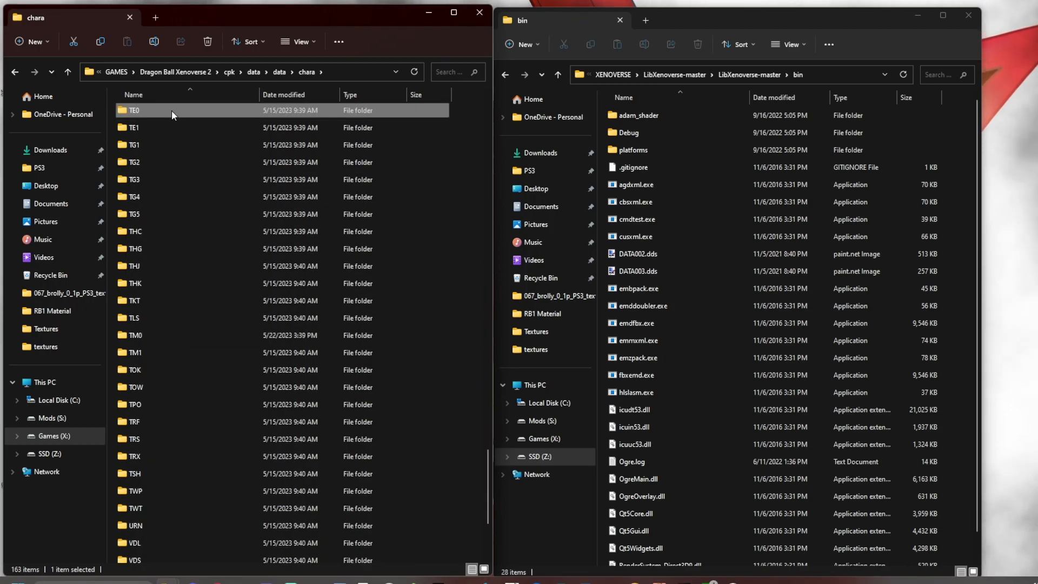
{"action": "double_click", "coordinate": [171, 110]}
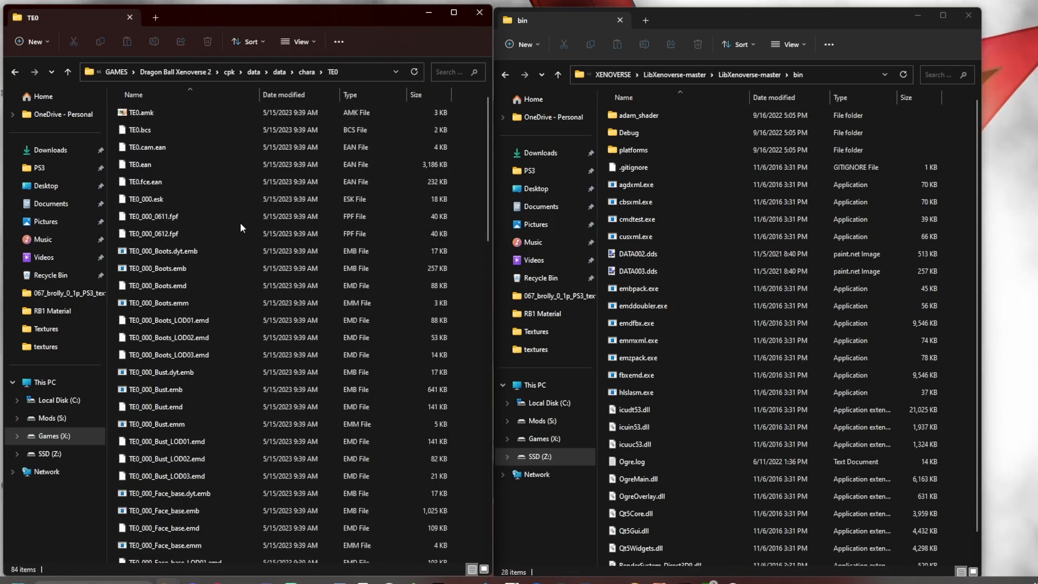
- Select TE0_000.esk together with the non-LOD TE0_000 .emd files for Boots, Bust, Face_base, Face_eye, Hair, Pants and Rist
{"action": "left_click", "coordinate": [157, 200]}
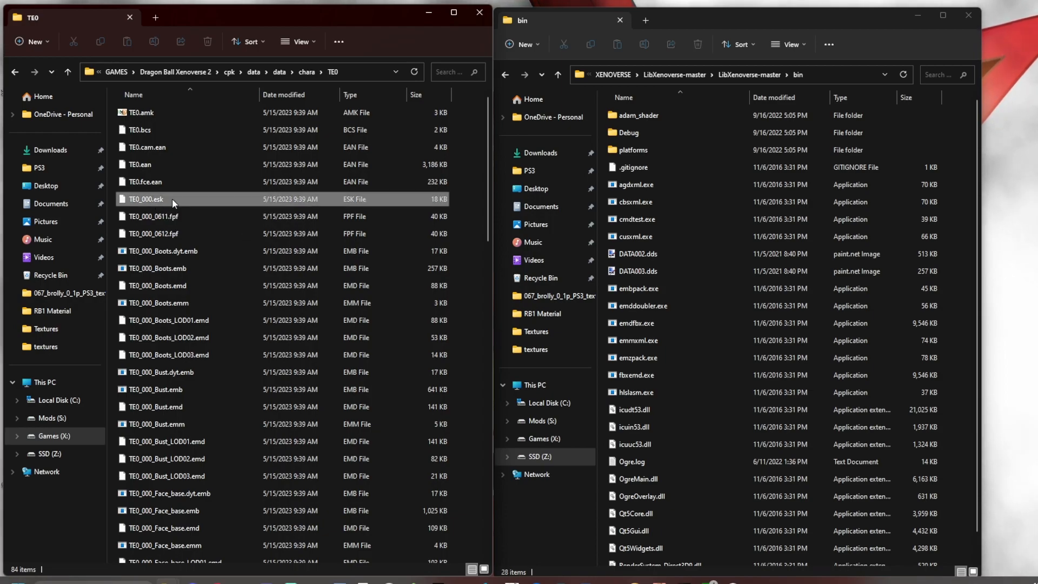
{"action": "left_click", "coordinate": [181, 289], "text": "ctrl"}
{"action": "left_click", "coordinate": [189, 407], "text": "ctrl"}
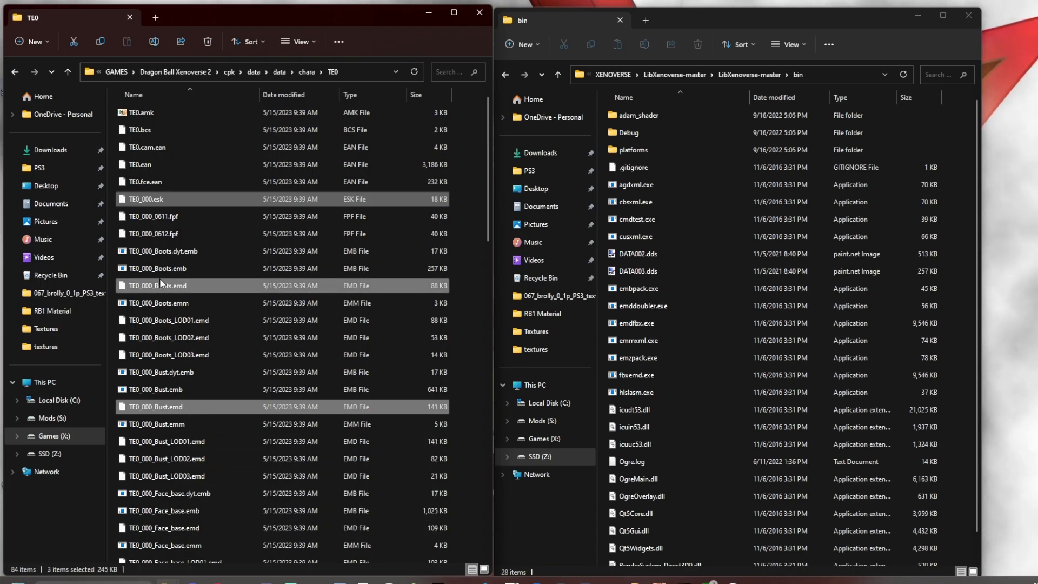
{"action": "left_click", "coordinate": [193, 527], "text": "ctrl"}
{"action": "scroll", "coordinate": [209, 447], "scroll_direction": "down", "scroll_amount": 1}
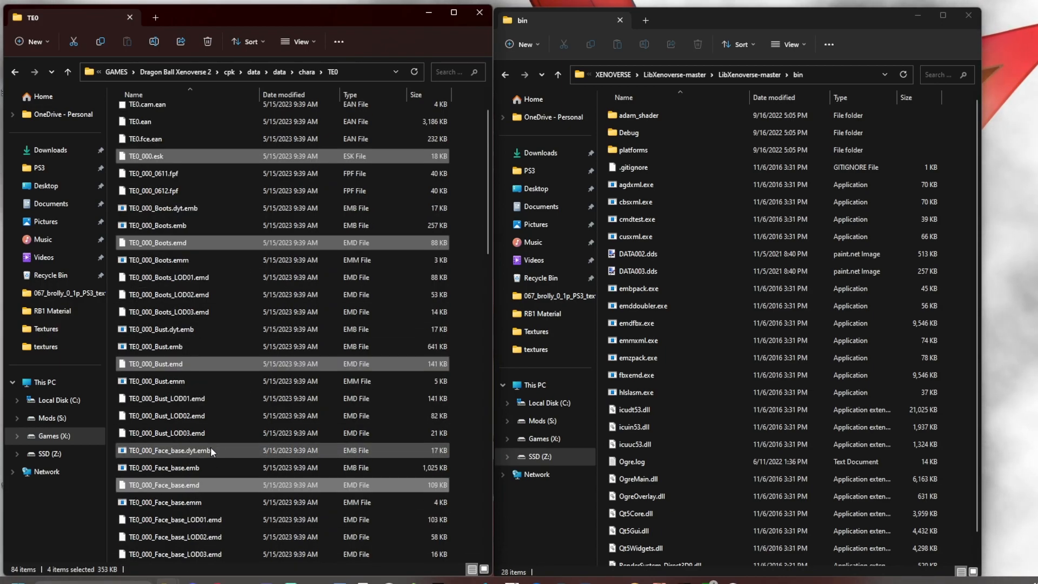
{"action": "scroll", "coordinate": [238, 455], "scroll_direction": "down", "scroll_amount": 2}
{"action": "left_click", "coordinate": [209, 504], "text": "ctrl"}
{"action": "scroll", "coordinate": [229, 452], "scroll_direction": "down", "scroll_amount": 2}
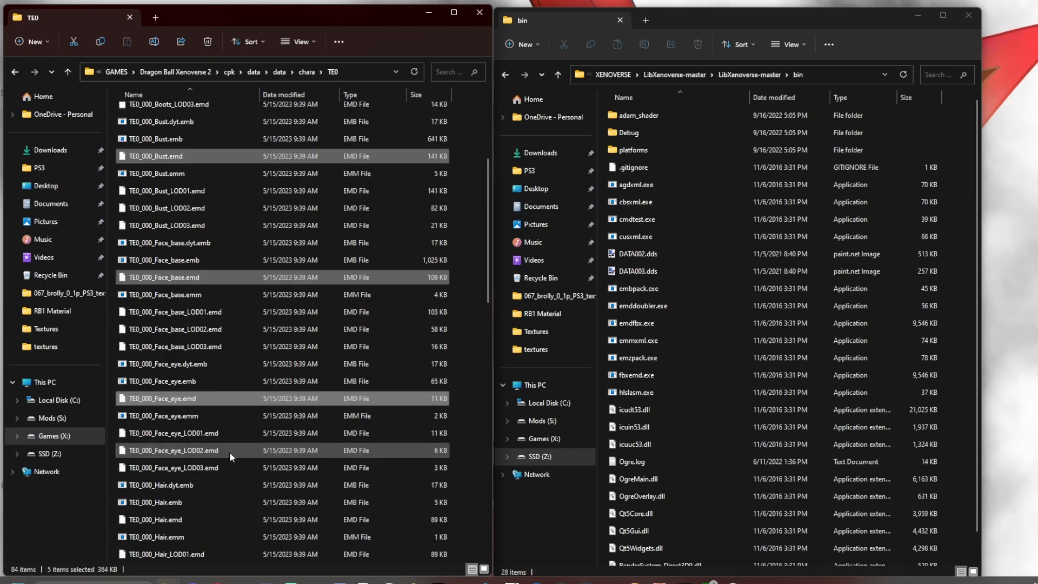
{"action": "left_click", "coordinate": [195, 519], "text": "ctrl"}
{"action": "scroll", "coordinate": [206, 471], "scroll_direction": "down", "scroll_amount": 2}
{"action": "scroll", "coordinate": [222, 471], "scroll_direction": "down", "scroll_amount": 1}
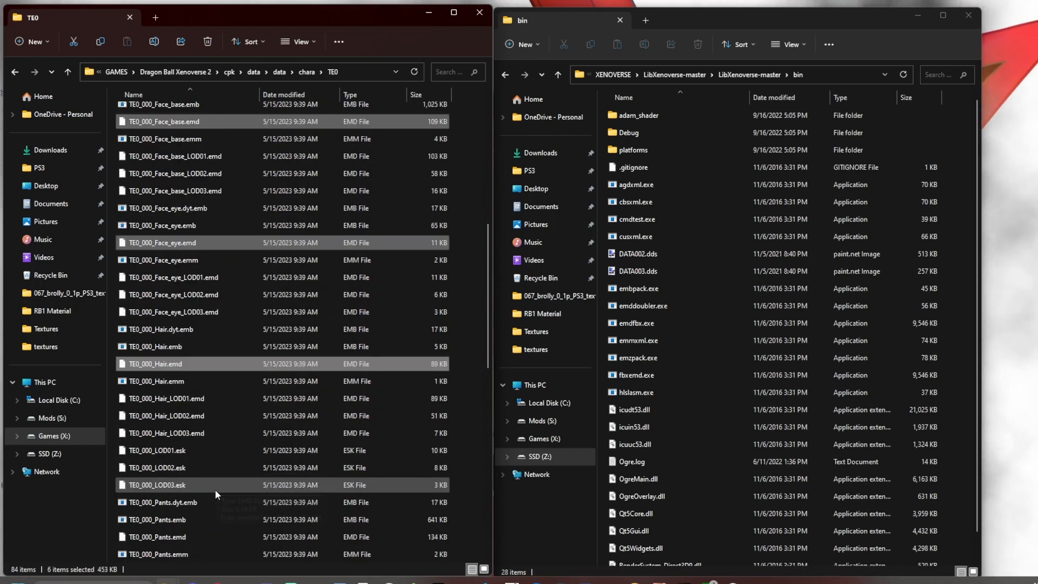
{"action": "left_click", "coordinate": [195, 537], "text": "ctrl"}
{"action": "scroll", "coordinate": [204, 505], "scroll_direction": "down", "scroll_amount": 3}
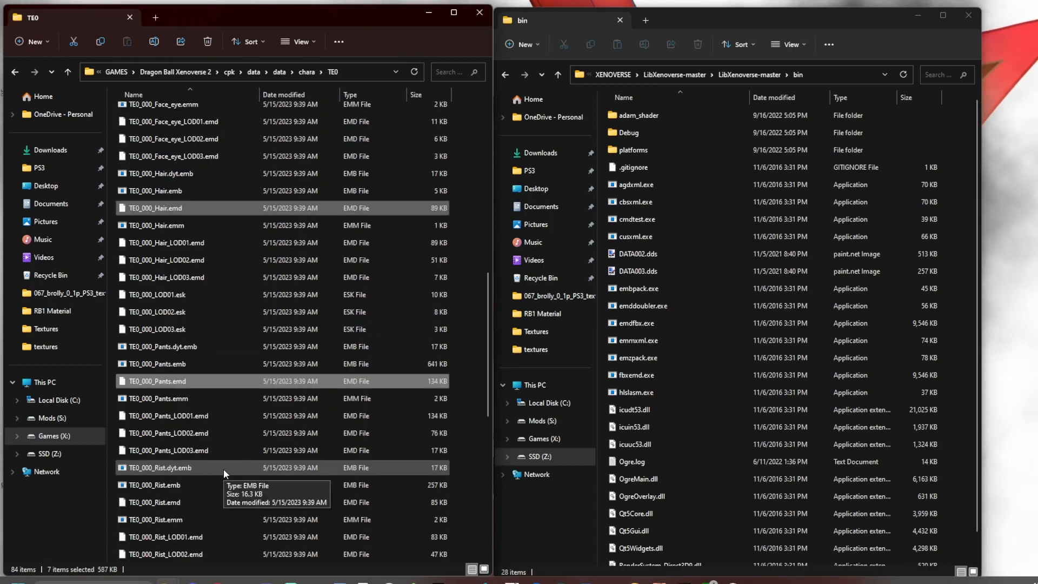
{"action": "left_click", "coordinate": [190, 504], "text": "ctrl"}
{"action": "scroll", "coordinate": [229, 419], "scroll_direction": "up", "scroll_amount": 9}
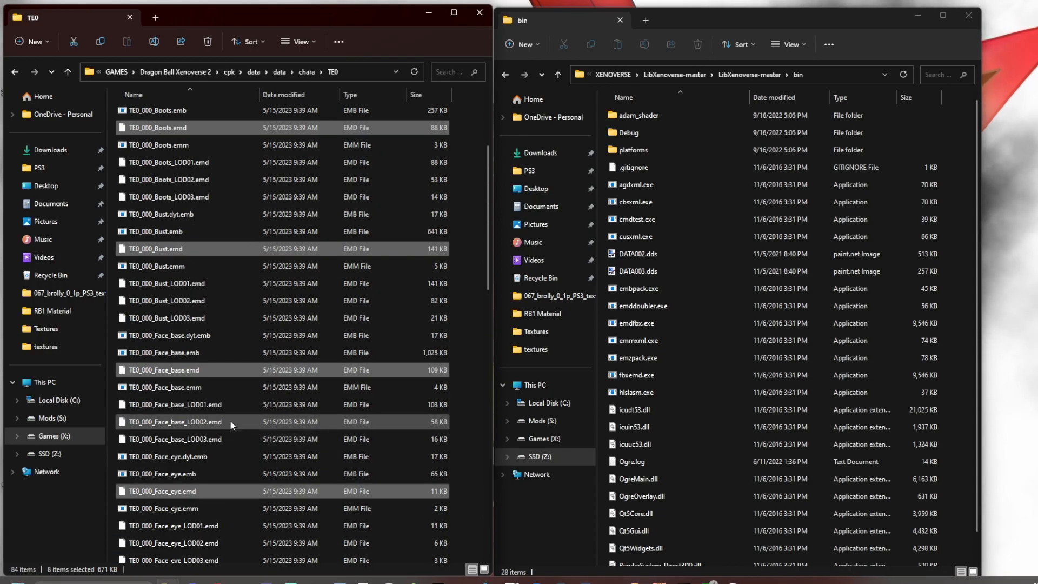
- Review the selected ESK and EMD files and convert them to FBX with emdfbx.exe in the bin folder
{"action": "scroll", "coordinate": [229, 420], "scroll_direction": "up", "scroll_amount": 2}
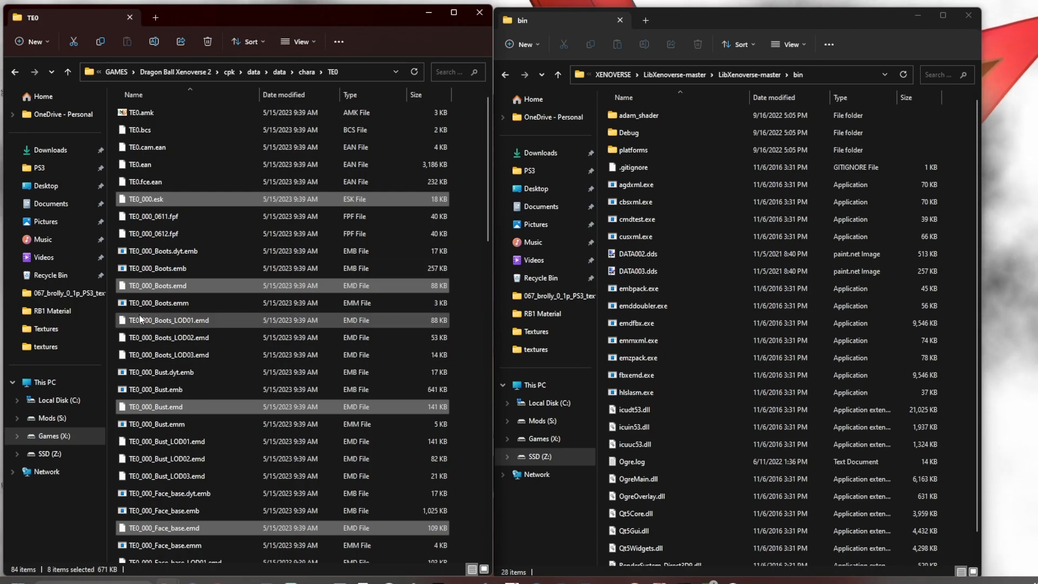
{"action": "scroll", "coordinate": [226, 292], "scroll_direction": "down", "scroll_amount": 2}
{"action": "scroll", "coordinate": [238, 349], "scroll_direction": "up", "scroll_amount": 4}
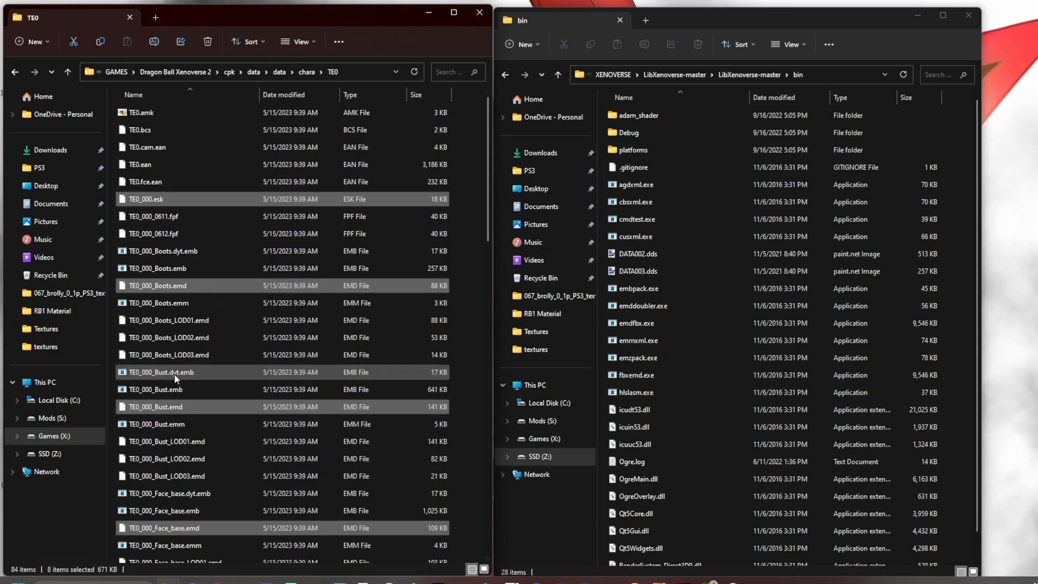
{"action": "left_click_drag", "start_coordinate": [153, 287], "coordinate": [688, 322]}
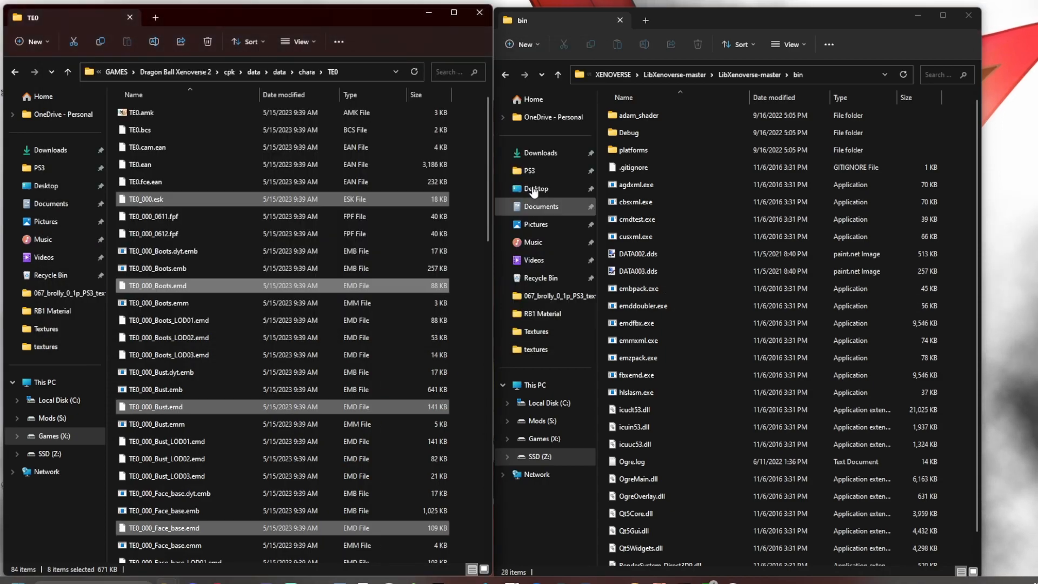
- Copy TE0_000_Boots.emd.fbx from the TE0 folder into the Majuub folder under Raging Blast 2, Ports
{"action": "left_click", "coordinate": [181, 299]}
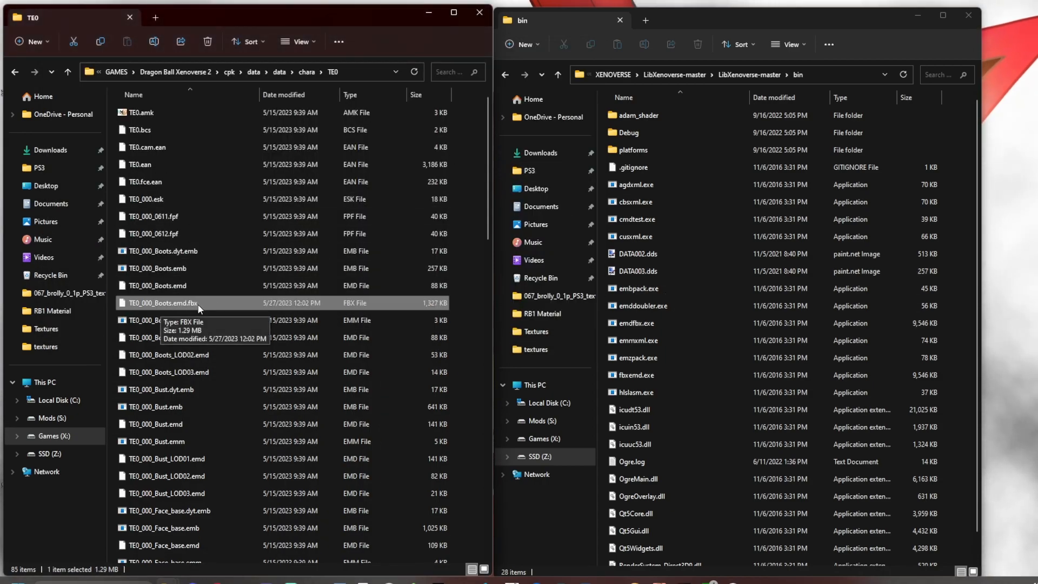
{"action": "right_click", "coordinate": [199, 306]}
{"action": "left_click", "coordinate": [235, 317]}
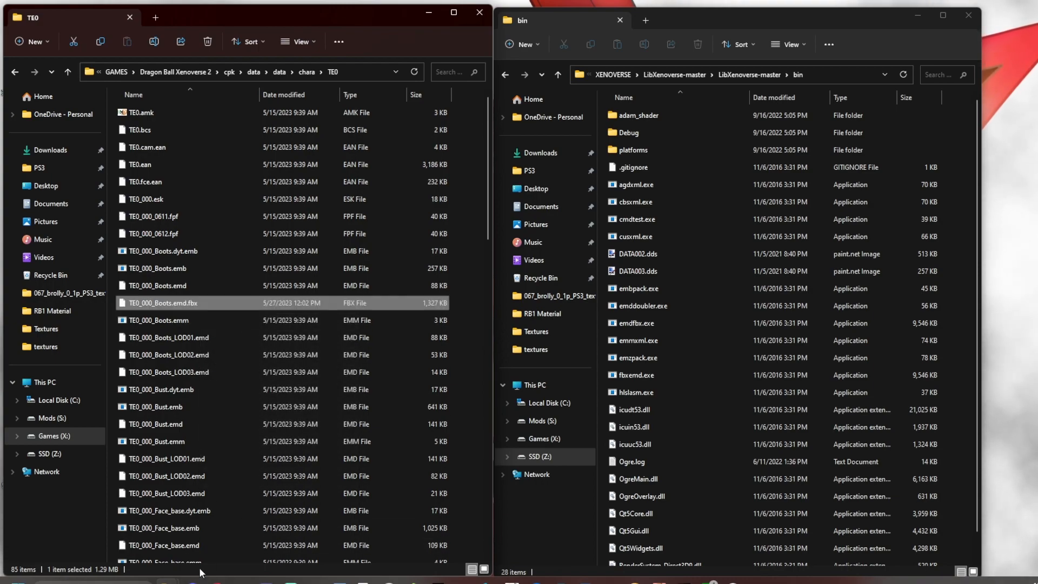
{"action": "mouse_move", "coordinate": [167, 581]}
{"action": "left_click", "coordinate": [101, 537]}
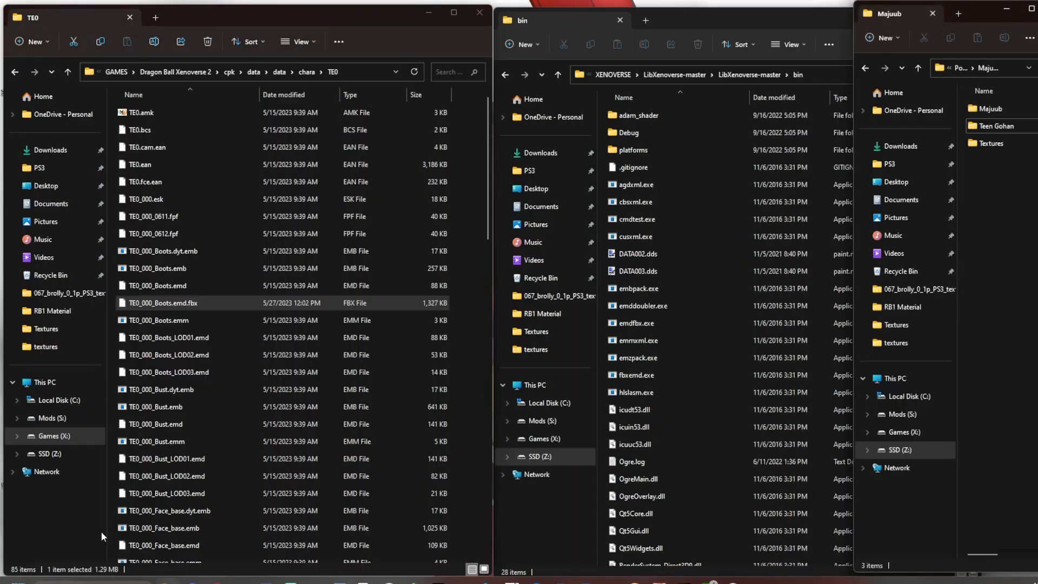
{"action": "left_click_drag", "start_coordinate": [853, 286], "coordinate": [487, 286]}
{"action": "right_click", "coordinate": [685, 312]}
{"action": "left_click", "coordinate": [700, 324]}
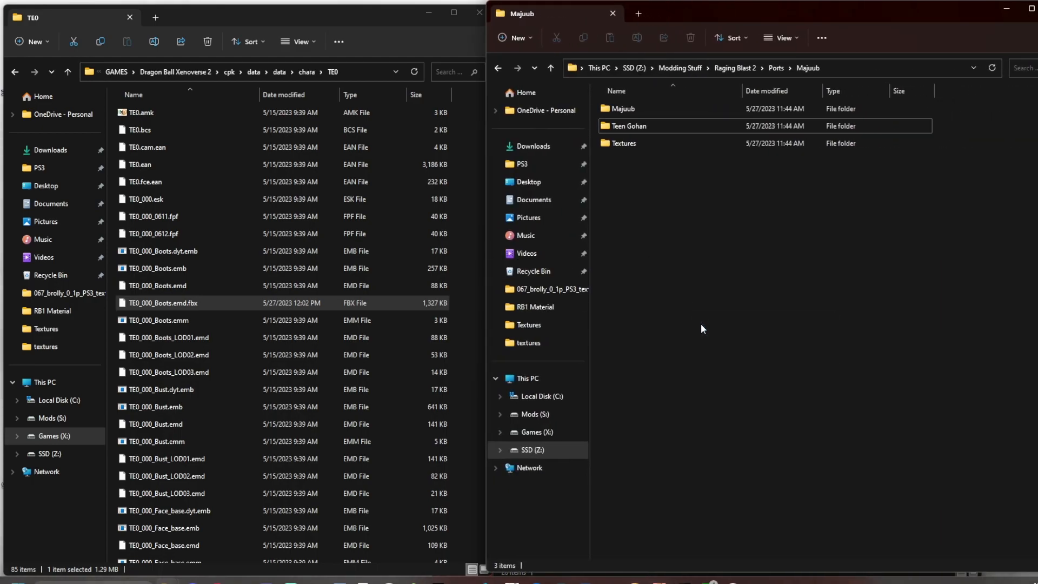
- Rename the copied FBX file in the Majuub folder as Majuub.fbx
{"action": "left_click", "coordinate": [666, 162]}
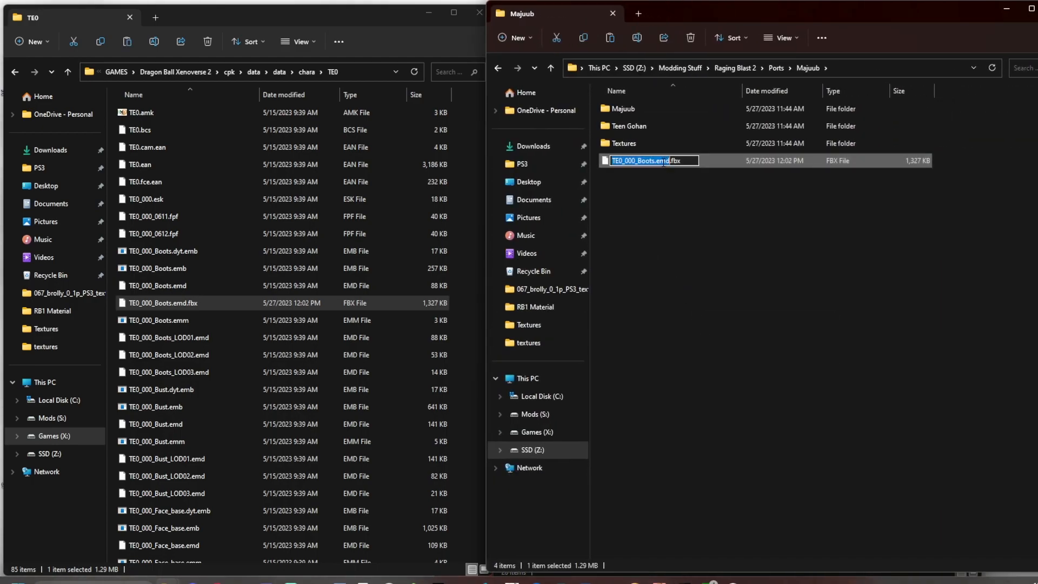
{"action": "type", "text": "Majuub"}
{"action": "key", "text": "Return"}
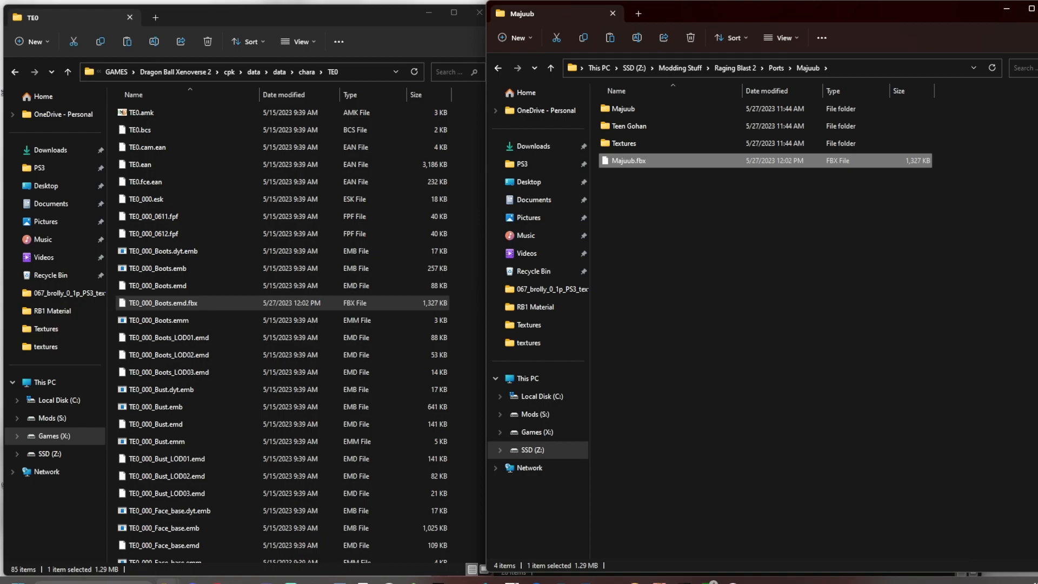
- Bring up the LibXenoverse bin folder and unpack TE0_000_Boots.emb from the TE0 folder with embpack.exe
{"action": "mouse_move", "coordinate": [167, 581]}
{"action": "left_click", "coordinate": [215, 543]}
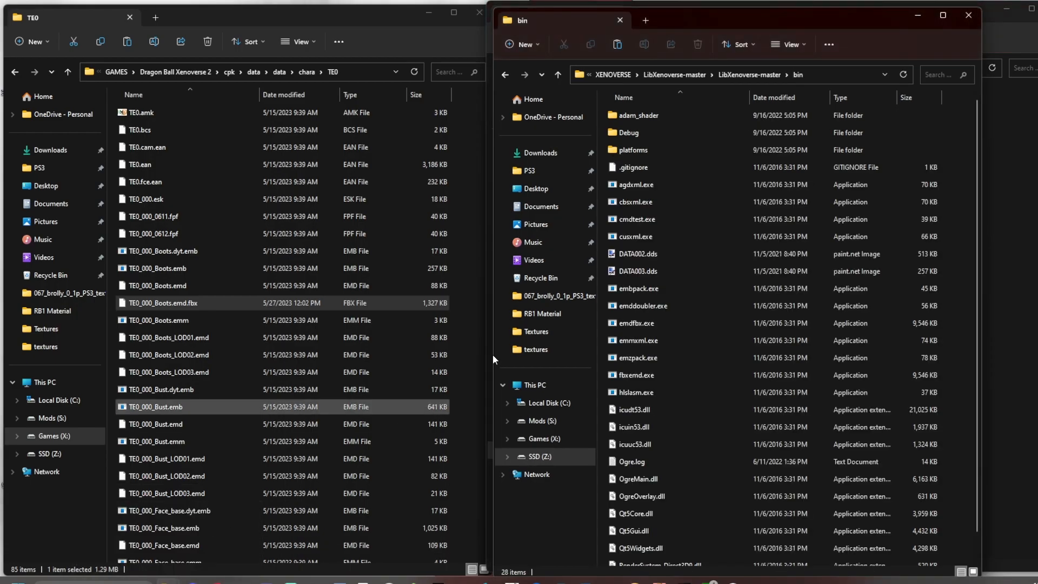
{"action": "right_click", "coordinate": [197, 267]}
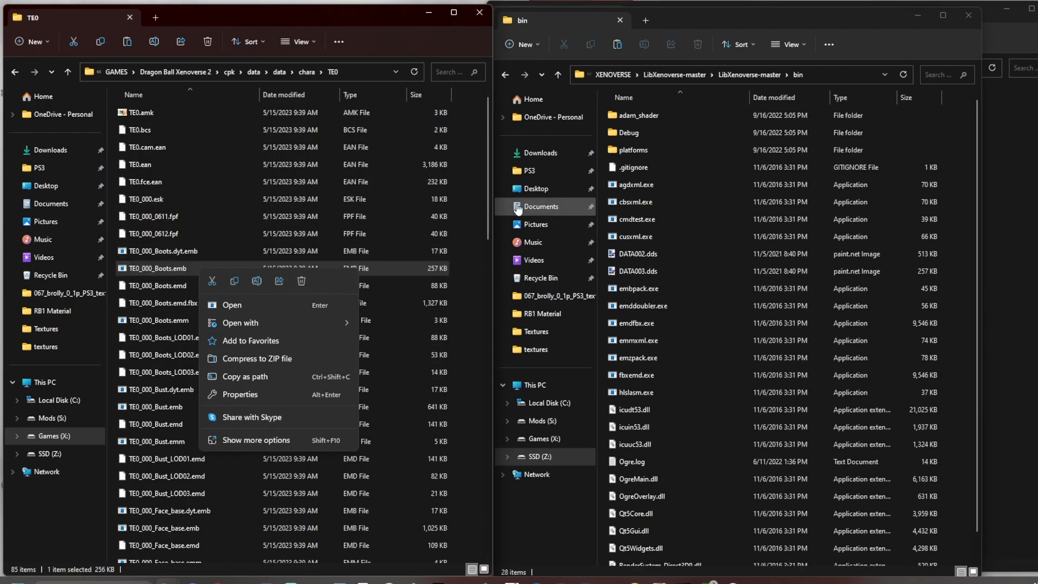
{"action": "left_click", "coordinate": [639, 291]}
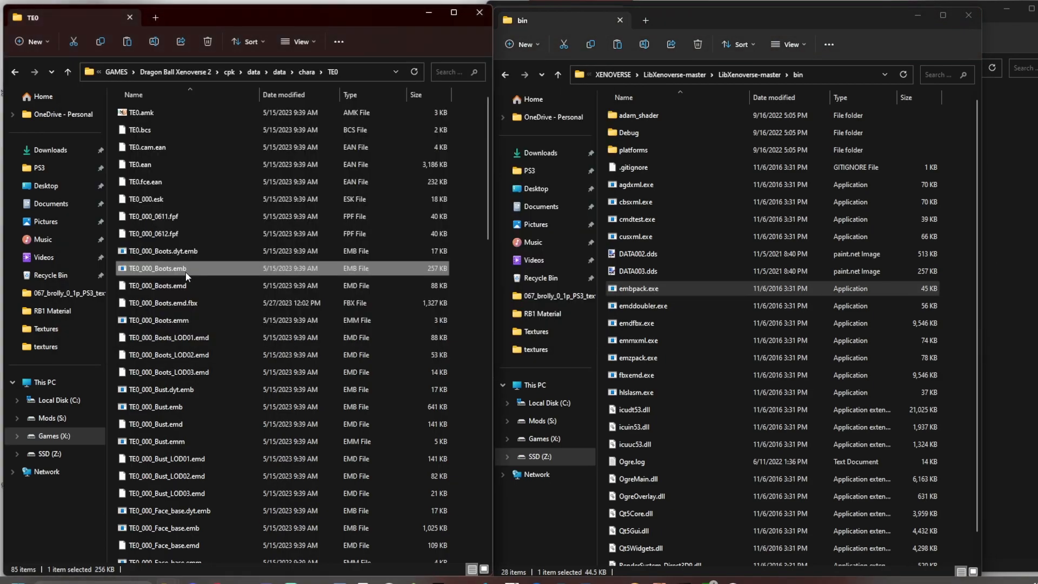
- Unpack the non-dyt TE0_000 .emb files for Bust, Face_base, Face_eye, Hair, Pants and Rist in the TE0 folder
{"action": "double_click", "coordinate": [186, 424]}
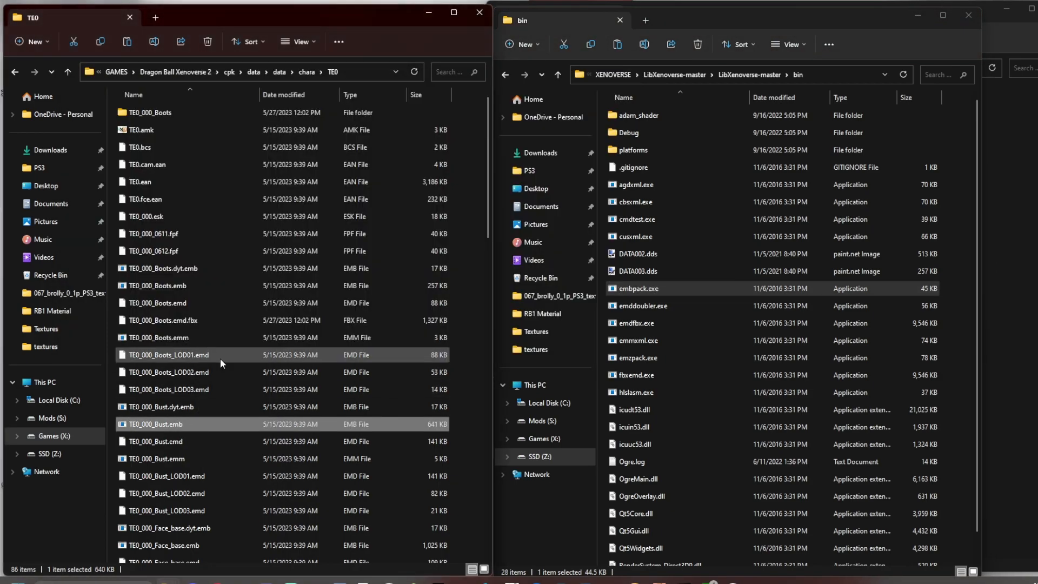
{"action": "scroll", "coordinate": [263, 280], "scroll_direction": "down", "scroll_amount": 3}
{"action": "double_click", "coordinate": [203, 415]}
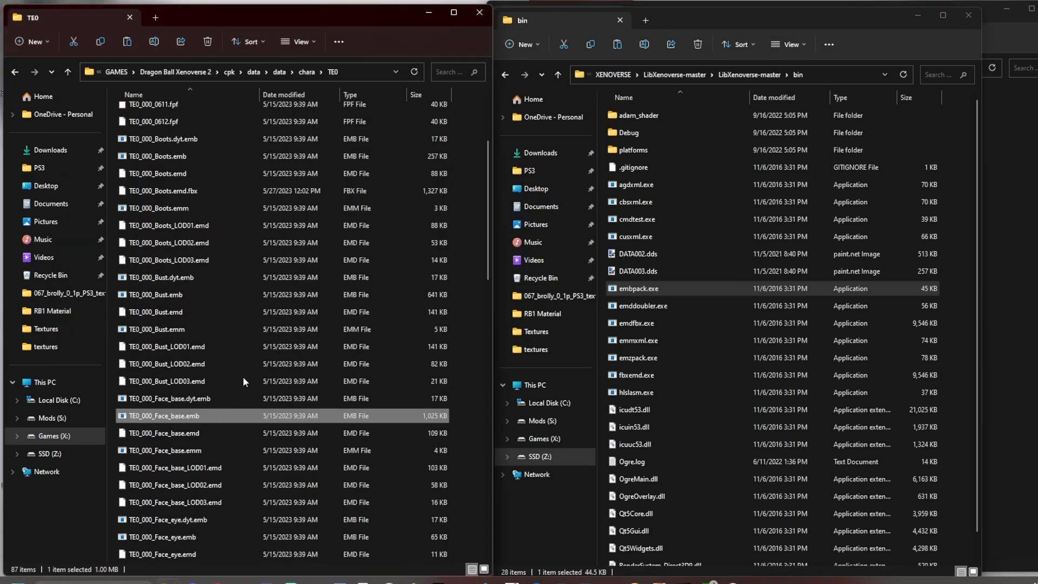
{"action": "scroll", "coordinate": [300, 332], "scroll_direction": "down", "scroll_amount": 2}
{"action": "double_click", "coordinate": [198, 451]}
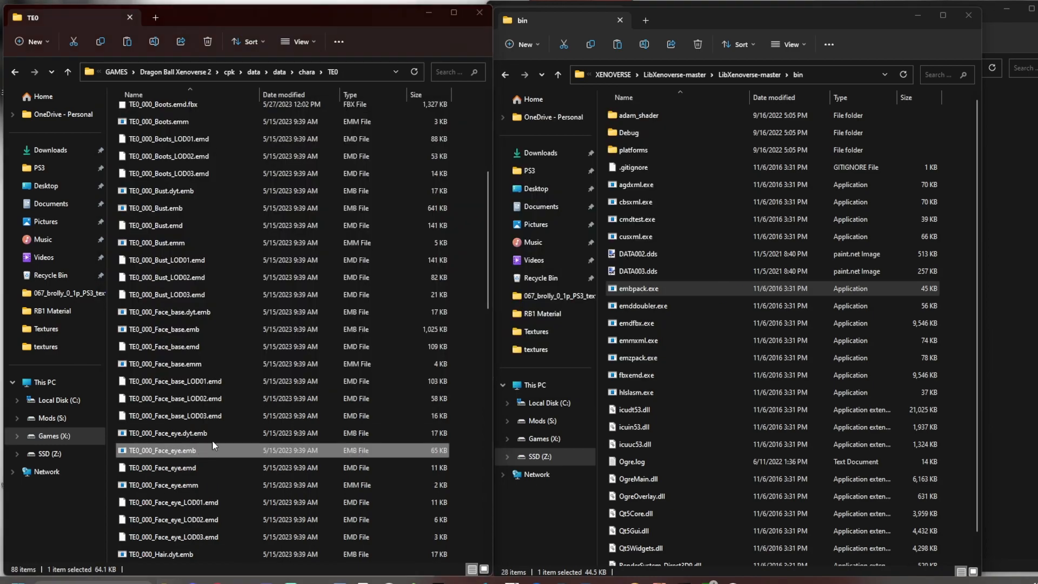
{"action": "scroll", "coordinate": [198, 453], "scroll_direction": "down", "scroll_amount": 3}
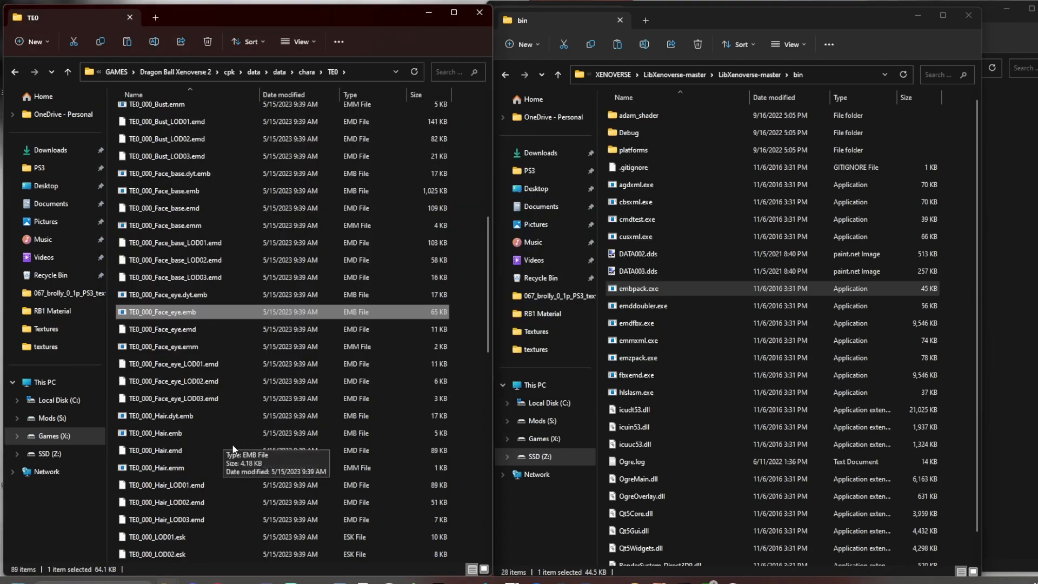
{"action": "double_click", "coordinate": [194, 436]}
{"action": "scroll", "coordinate": [241, 385], "scroll_direction": "down", "scroll_amount": 3}
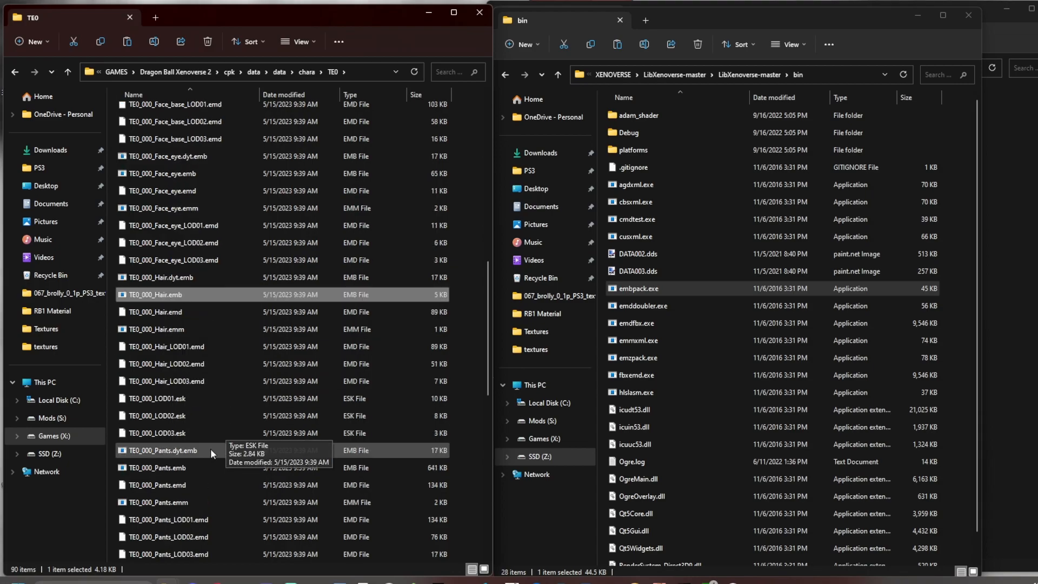
{"action": "double_click", "coordinate": [193, 466]}
{"action": "scroll", "coordinate": [245, 398], "scroll_direction": "down", "scroll_amount": 3}
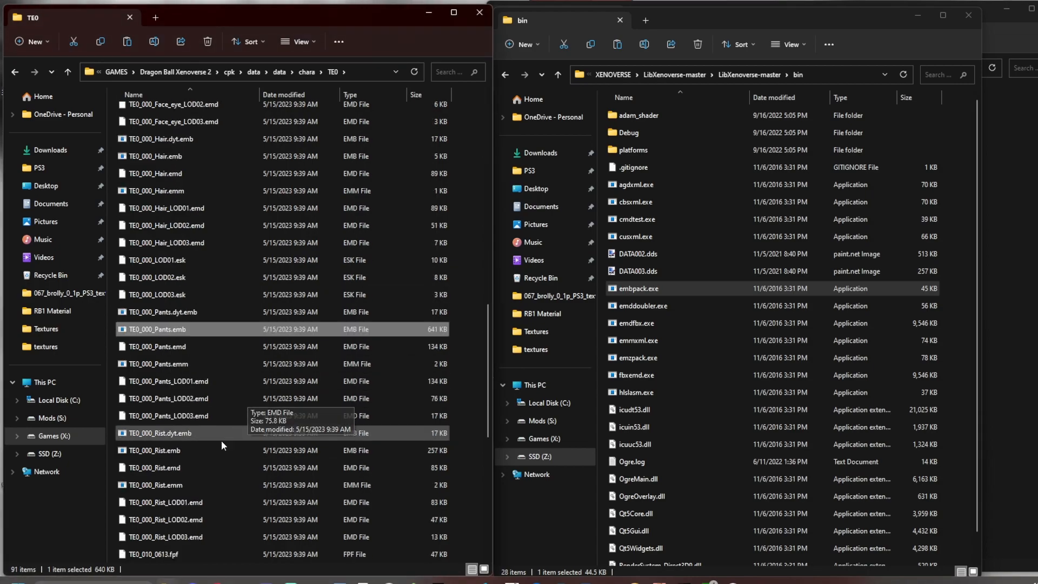
{"action": "double_click", "coordinate": [205, 451]}
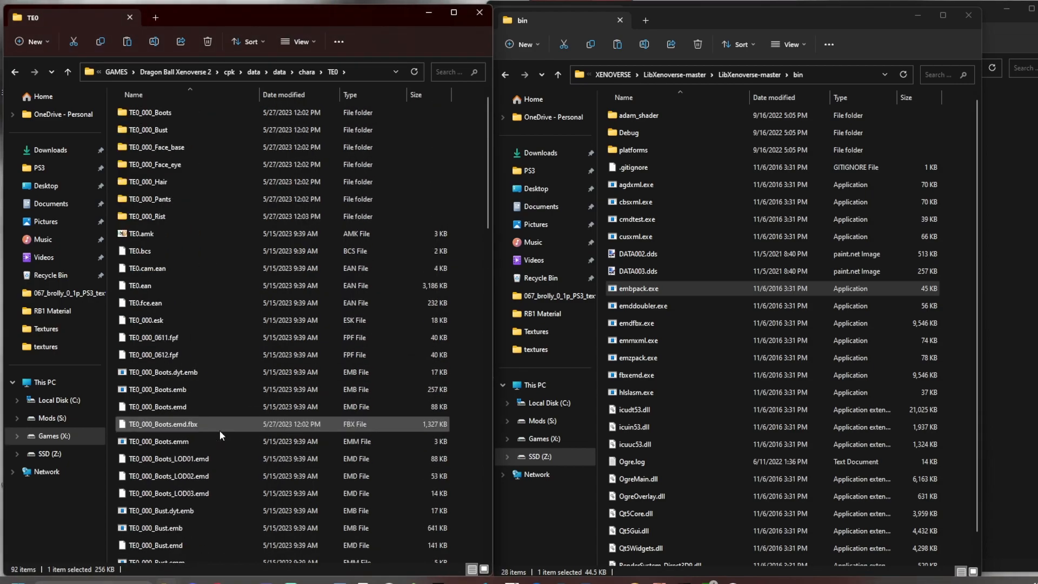
- Copy DATA000.dds from the unpacked TE0_000_Boots folder into the Textures folder of Majuub's port
{"action": "left_click", "coordinate": [919, 19]}
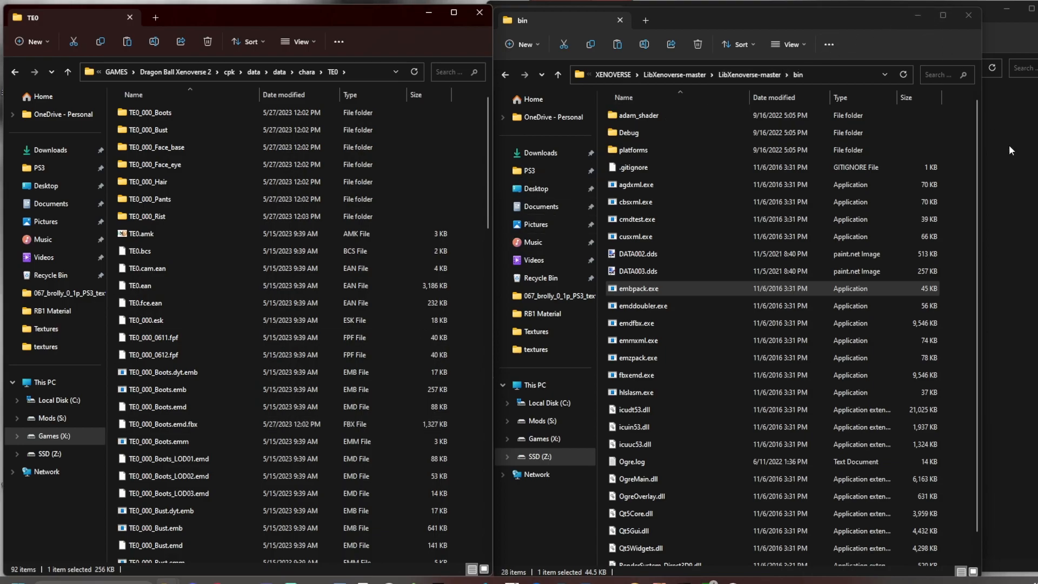
{"action": "double_click", "coordinate": [684, 148]}
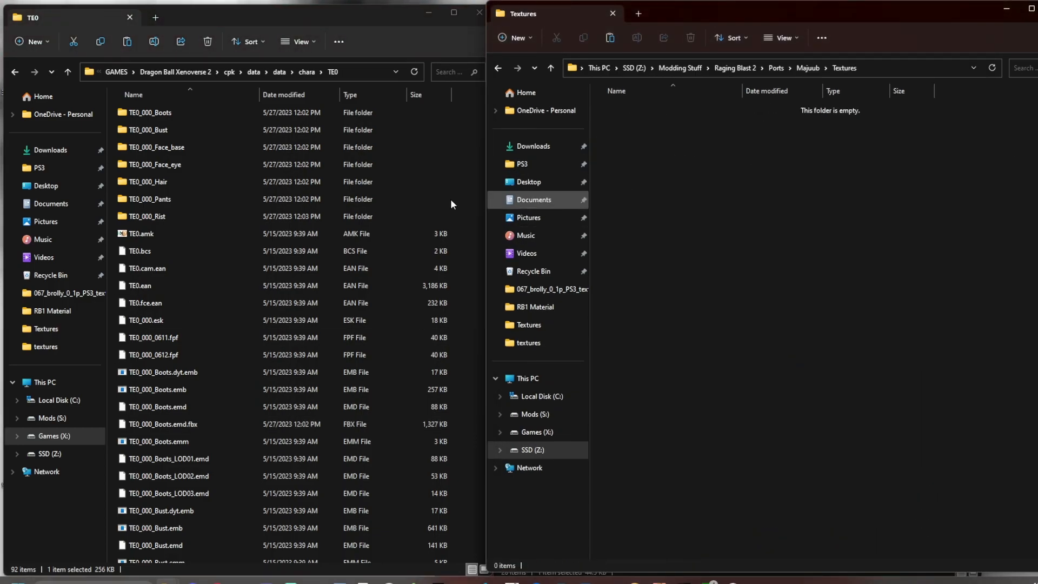
{"action": "double_click", "coordinate": [157, 115]}
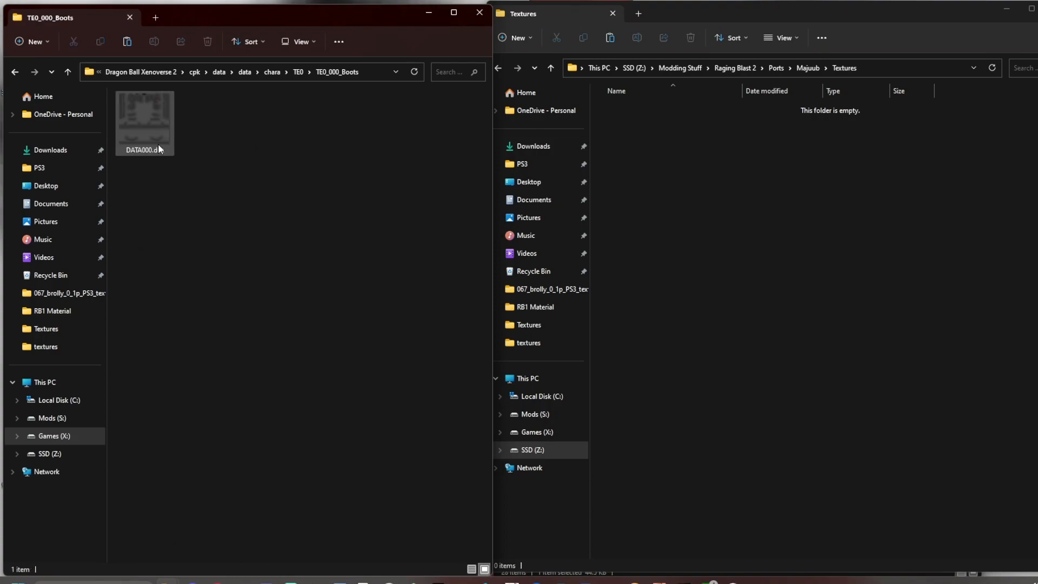
{"action": "left_click", "coordinate": [152, 146]}
{"action": "left_click_drag", "start_coordinate": [154, 147], "coordinate": [744, 264]}
- Show the Textures folder's files as thumbnails and rename the copied boots texture as Boots.dds
{"action": "right_click", "coordinate": [663, 142]}
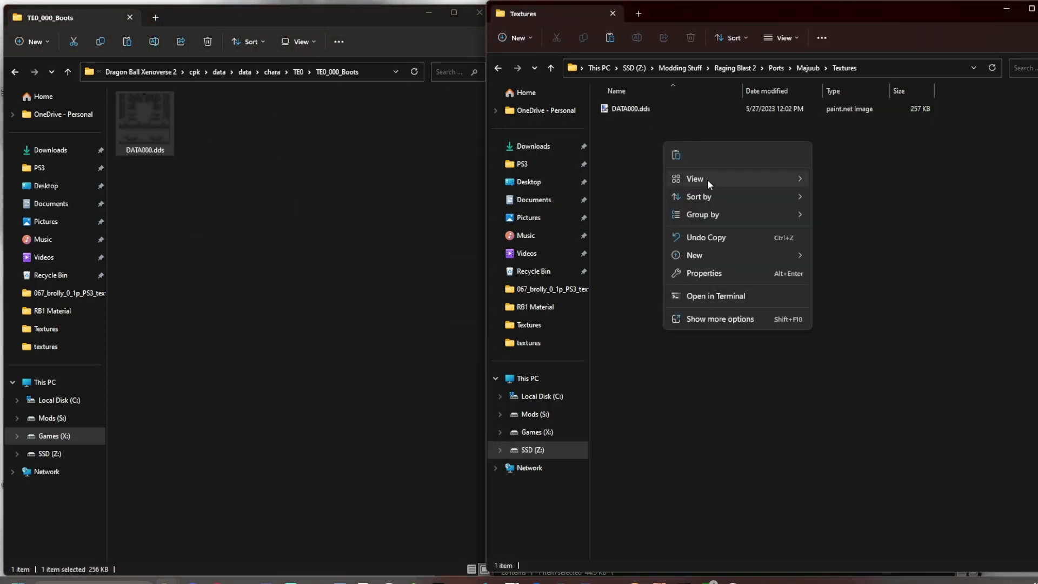
{"action": "mouse_move", "coordinate": [709, 179]}
{"action": "left_click", "coordinate": [863, 198]}
{"action": "left_click", "coordinate": [634, 149]}
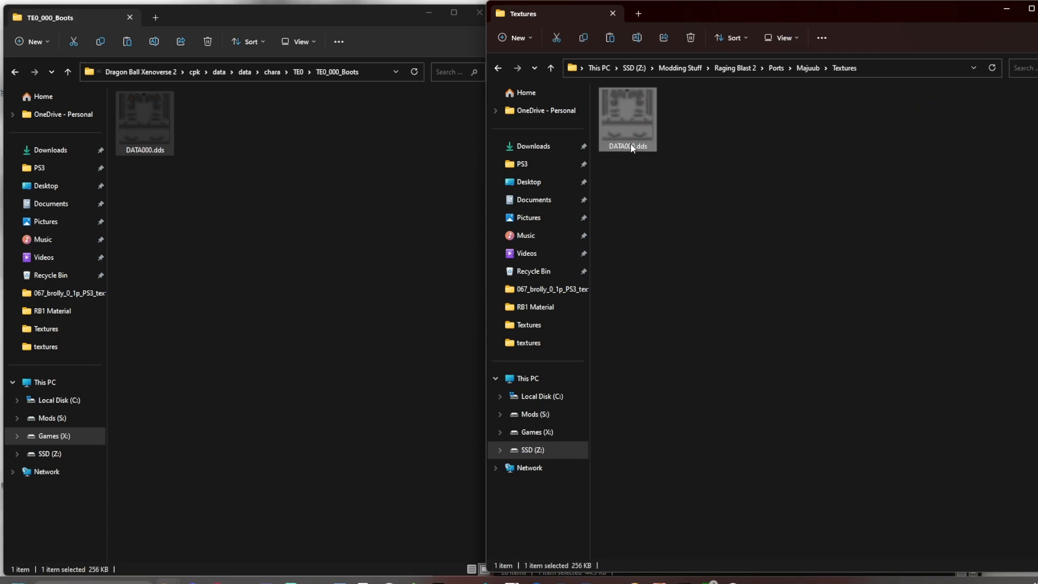
{"action": "left_click", "coordinate": [631, 147]}
{"action": "type", "text": "Boots.dds"}
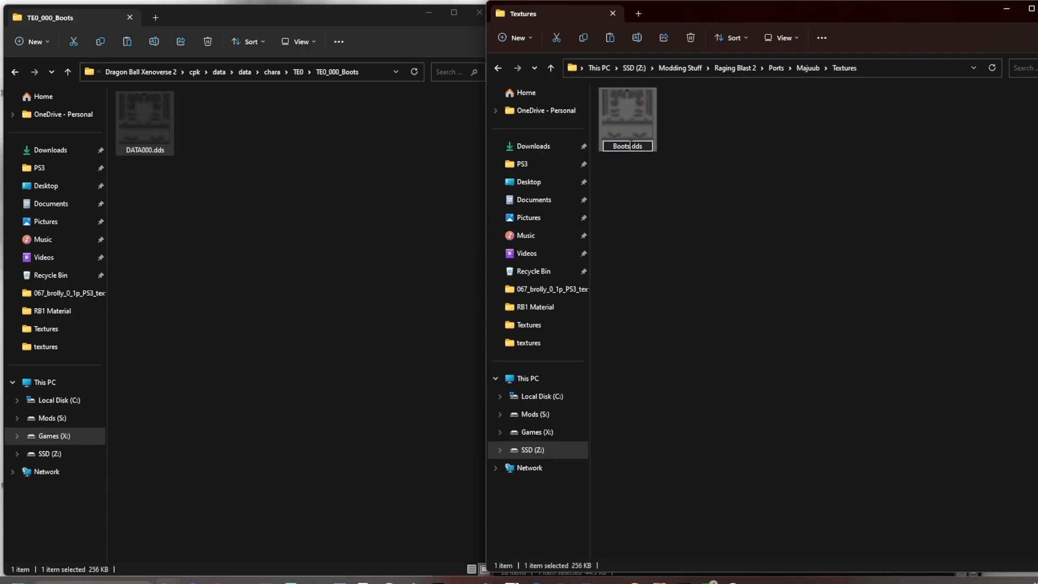
{"action": "key", "text": "Return"}
- Copy DATA000.dds from TE0_000_Bust into the Textures folder and rename the copy as Vest.dds
{"action": "left_click", "coordinate": [298, 72]}
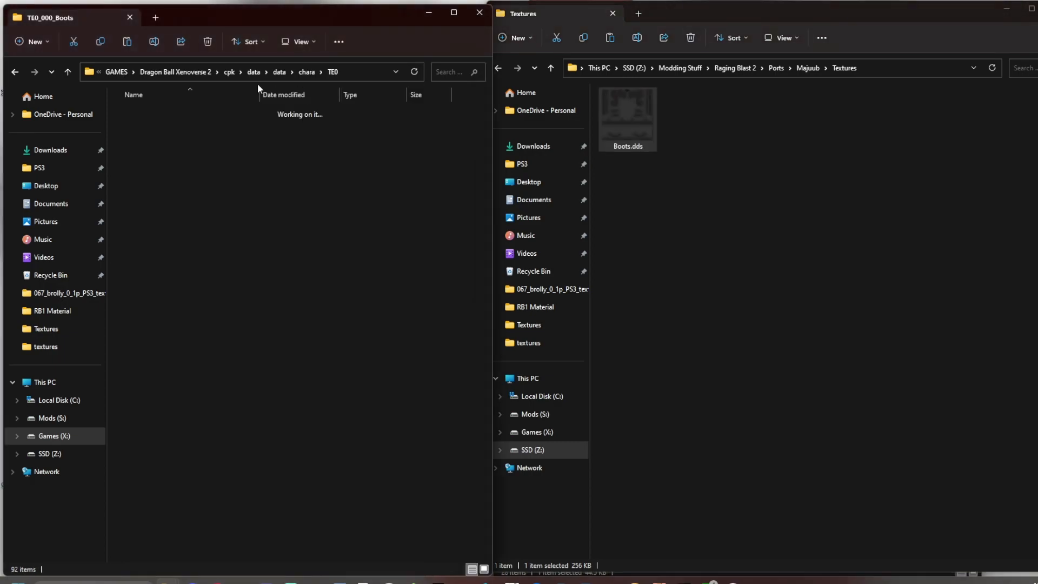
{"action": "double_click", "coordinate": [141, 128]}
{"action": "left_click_drag", "start_coordinate": [248, 200], "coordinate": [713, 216]}
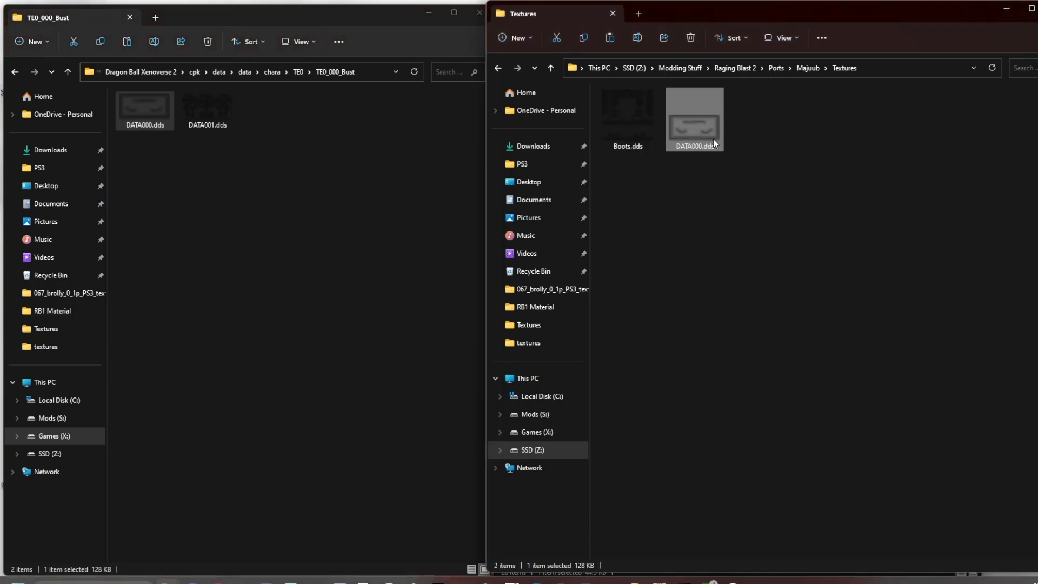
{"action": "left_click", "coordinate": [703, 147]}
{"action": "type", "text": "Vest"}
{"action": "left_click", "coordinate": [725, 188]}
- Copy DATA001.dds from TE0_000_Bust into the Textures folder and rename the copy as Chest.dds
{"action": "left_click", "coordinate": [216, 120]}
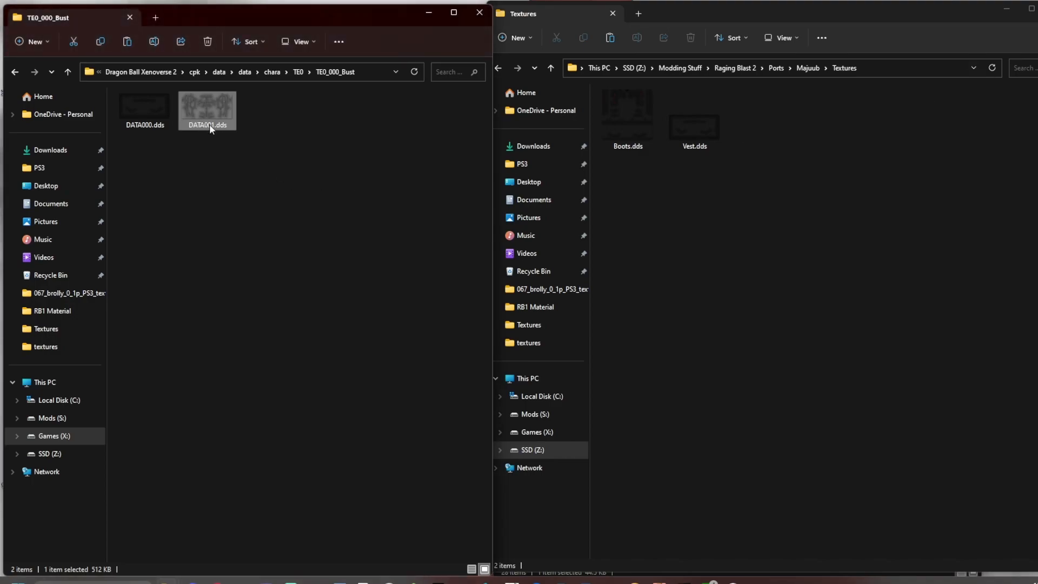
{"action": "left_click_drag", "start_coordinate": [209, 124], "coordinate": [762, 184]}
{"action": "left_click", "coordinate": [698, 147]}
{"action": "type", "text": "Chest"}
{"action": "key", "text": "Return"}
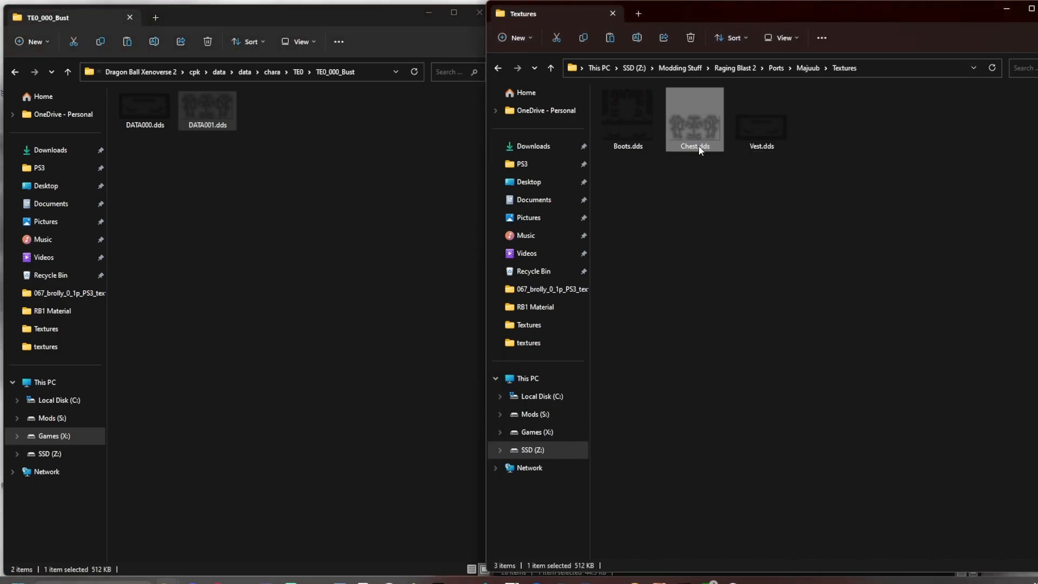
- Copy DATA000.dds from TE0_000_Face_base into the Textures folder and rename the copy as face.dds
{"action": "left_click", "coordinate": [298, 72]}
{"action": "double_click", "coordinate": [184, 148]}
{"action": "left_click_drag", "start_coordinate": [141, 150], "coordinate": [726, 239]}
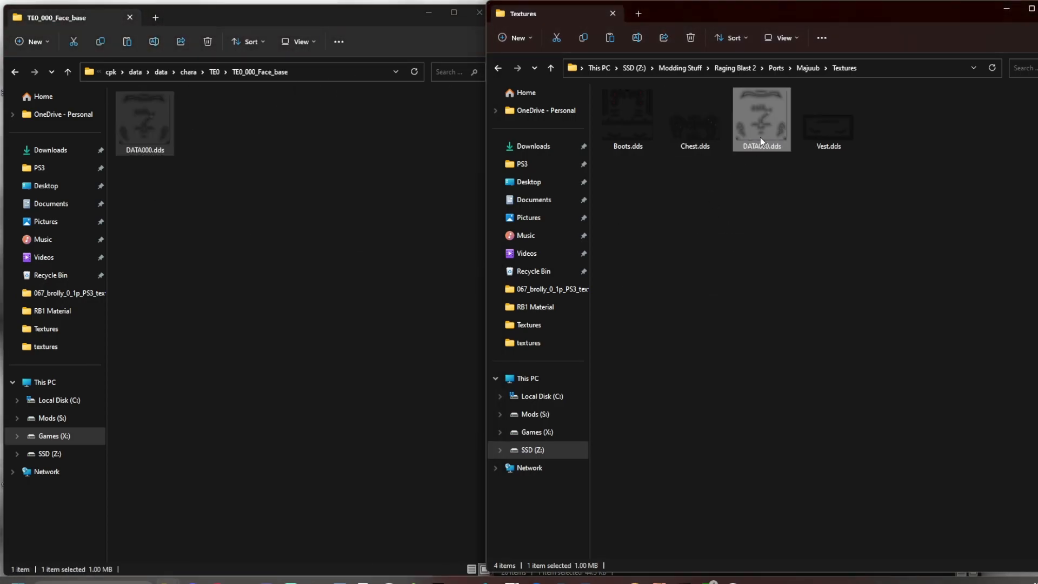
{"action": "left_click", "coordinate": [768, 151]}
{"action": "type", "text": "face"}
{"action": "left_click", "coordinate": [749, 199]}
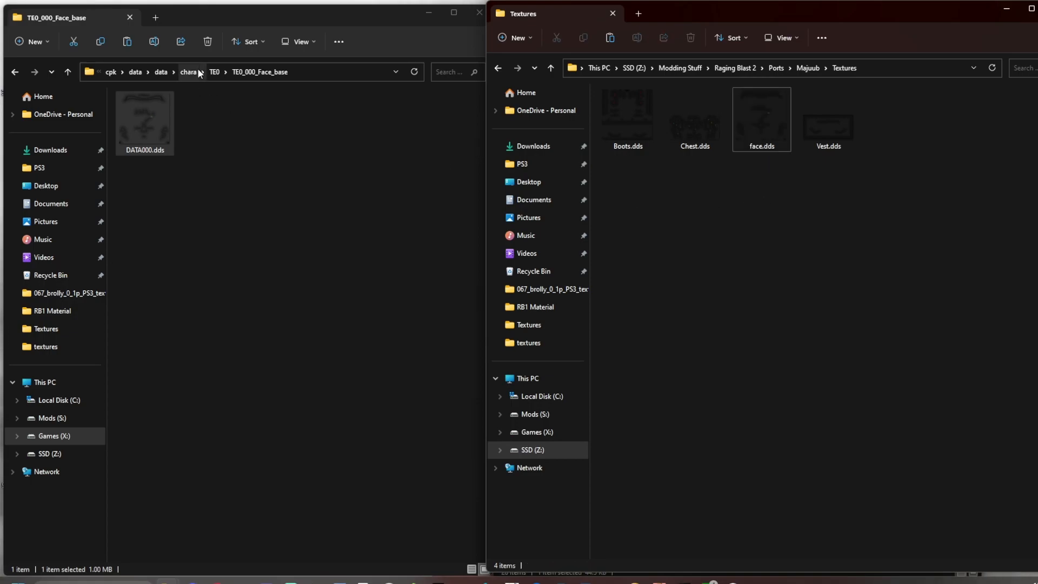
- Copy DATA000.dds from TE0_000_Face_eye into the Textures folder and rename the copy as eye.dds
{"action": "left_click", "coordinate": [213, 71]}
{"action": "double_click", "coordinate": [177, 166]}
{"action": "left_click_drag", "start_coordinate": [161, 135], "coordinate": [764, 294]}
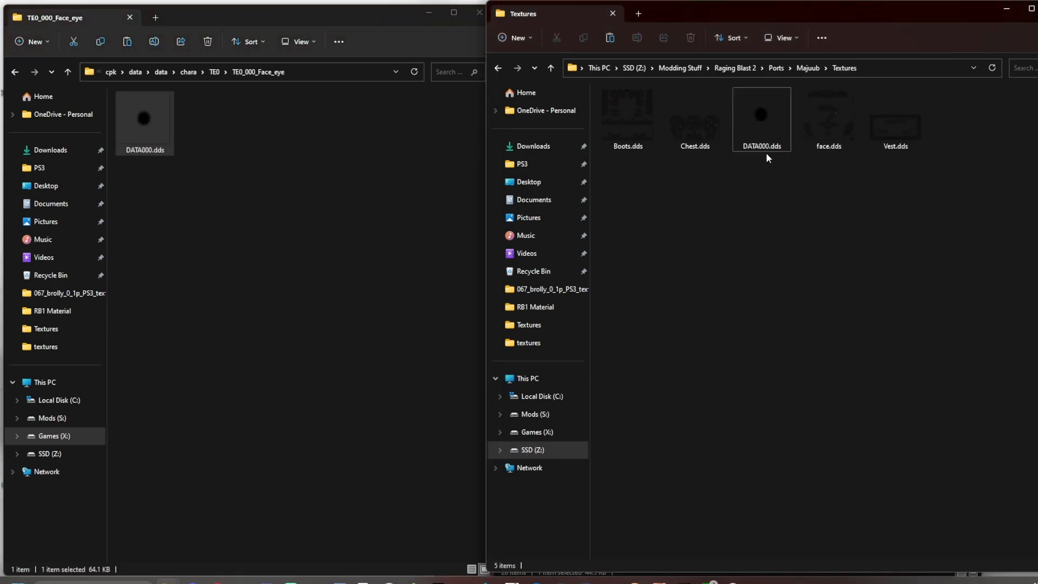
{"action": "left_click", "coordinate": [761, 147]}
{"action": "type", "text": "eye"}
{"action": "left_click", "coordinate": [778, 205]}
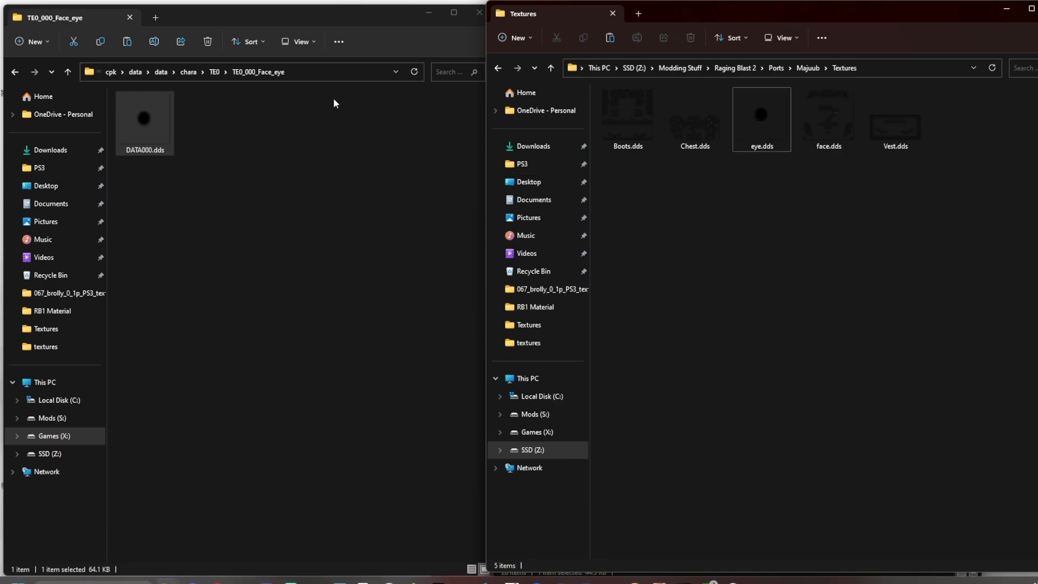
- Check the unpacked hair texture in the TE0_000_Hair folder
{"action": "left_click", "coordinate": [219, 73]}
{"action": "double_click", "coordinate": [186, 178]}
{"action": "left_click", "coordinate": [169, 148]}
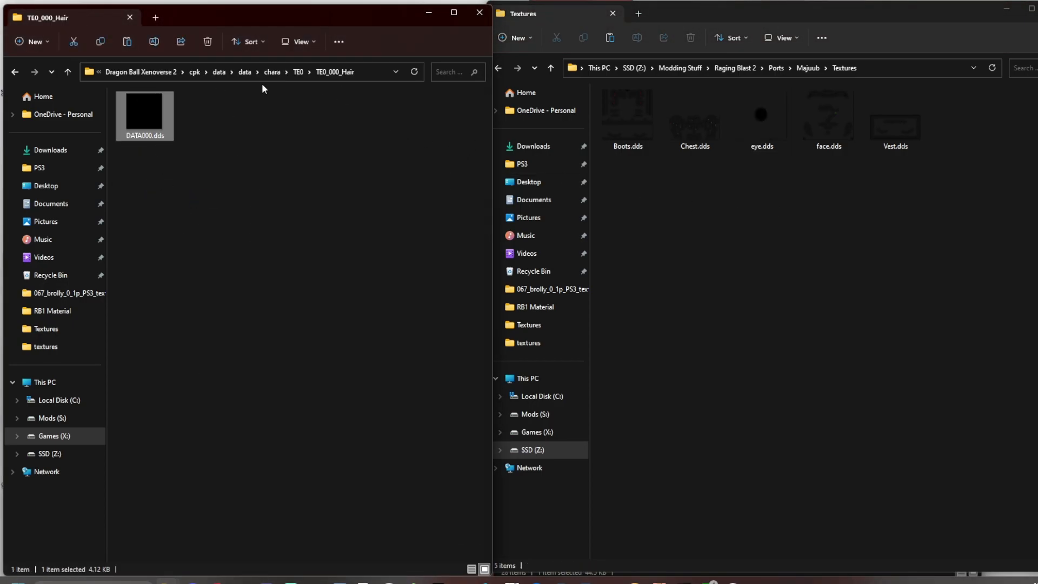
- Copy DATA000.dds from TE0_000_Pants into the Textures folder and rename the copy as pants.dds
{"action": "left_click", "coordinate": [298, 72]}
{"action": "double_click", "coordinate": [176, 199]}
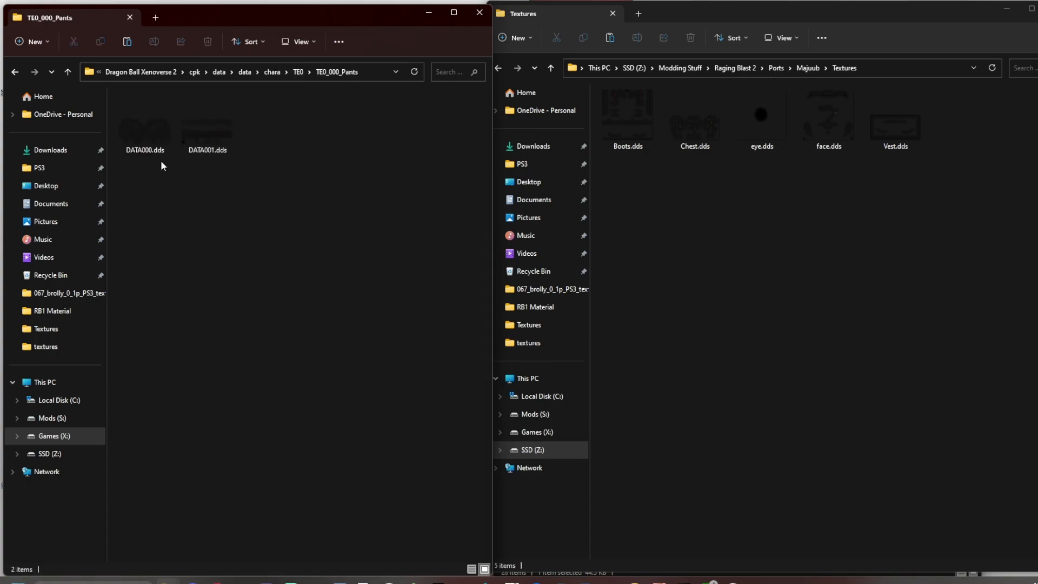
{"action": "left_click", "coordinate": [154, 147]}
{"action": "left_click_drag", "start_coordinate": [142, 109], "coordinate": [732, 303]}
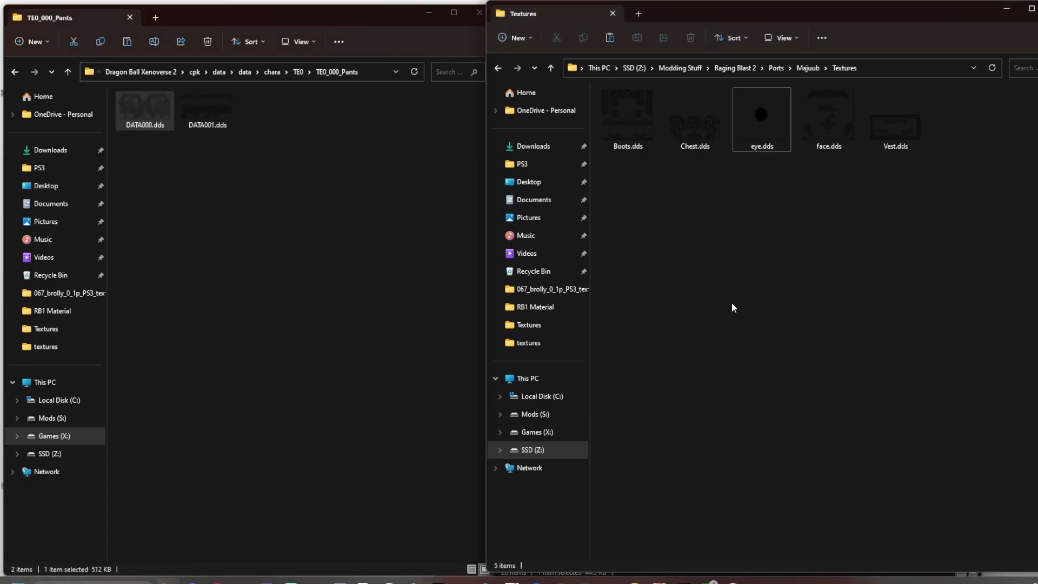
{"action": "left_click", "coordinate": [764, 148]}
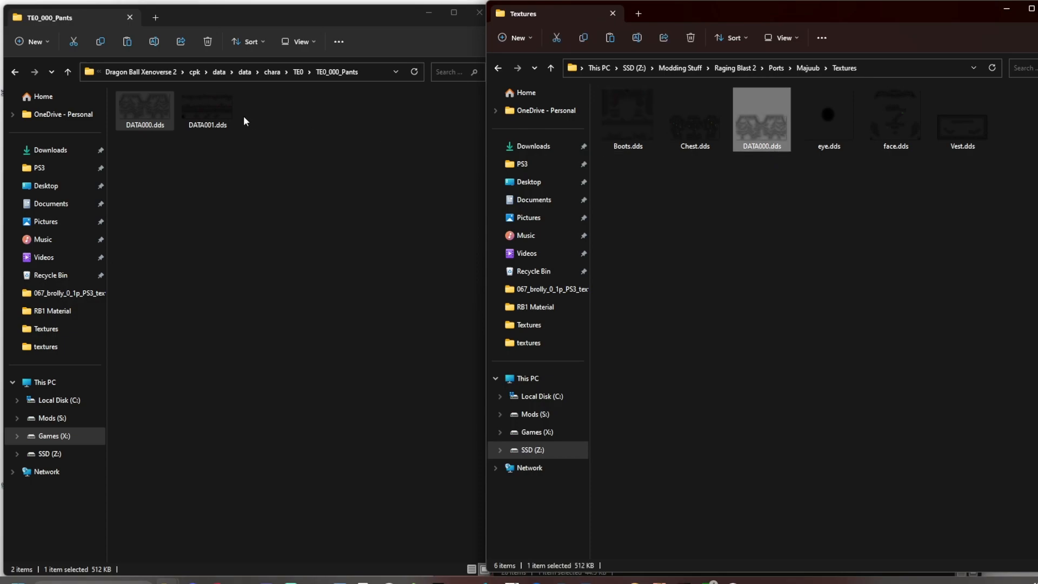
{"action": "left_click", "coordinate": [235, 118]}
{"action": "left_click", "coordinate": [760, 148]}
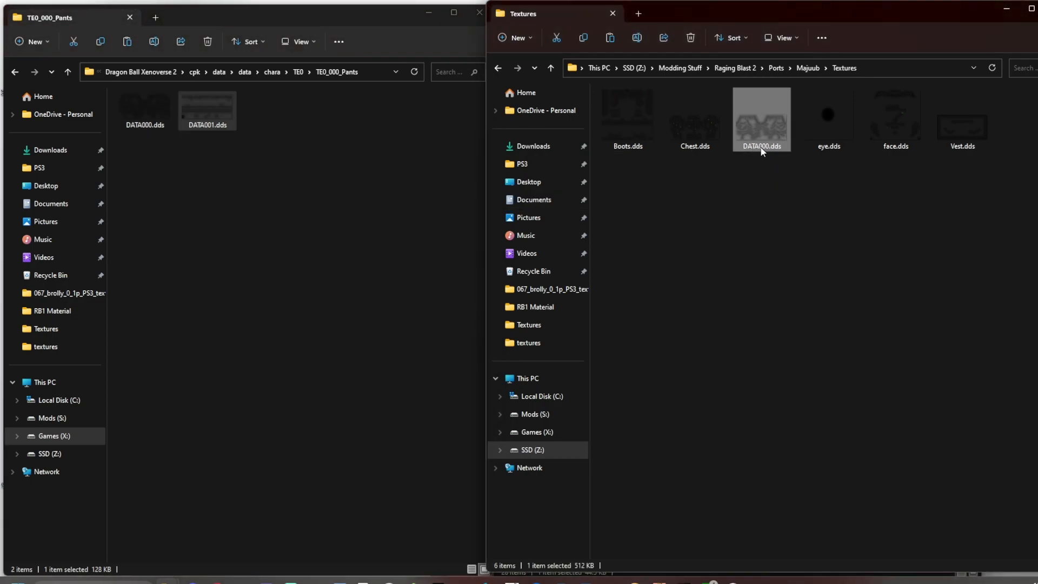
{"action": "left_click", "coordinate": [763, 148]}
{"action": "type", "text": "pants"}
{"action": "key", "text": "Return"}
- Copy DATA001.dds from TE0_000_Pants into the Textures folder and rename the copy as belt.dds
{"action": "left_click", "coordinate": [206, 123]}
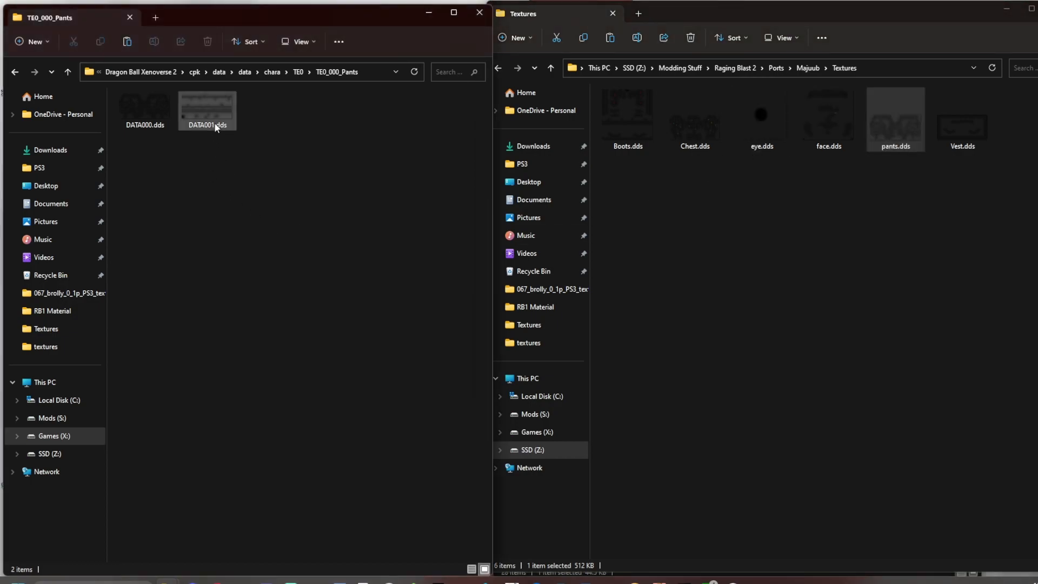
{"action": "left_click_drag", "start_coordinate": [206, 123], "coordinate": [910, 232]}
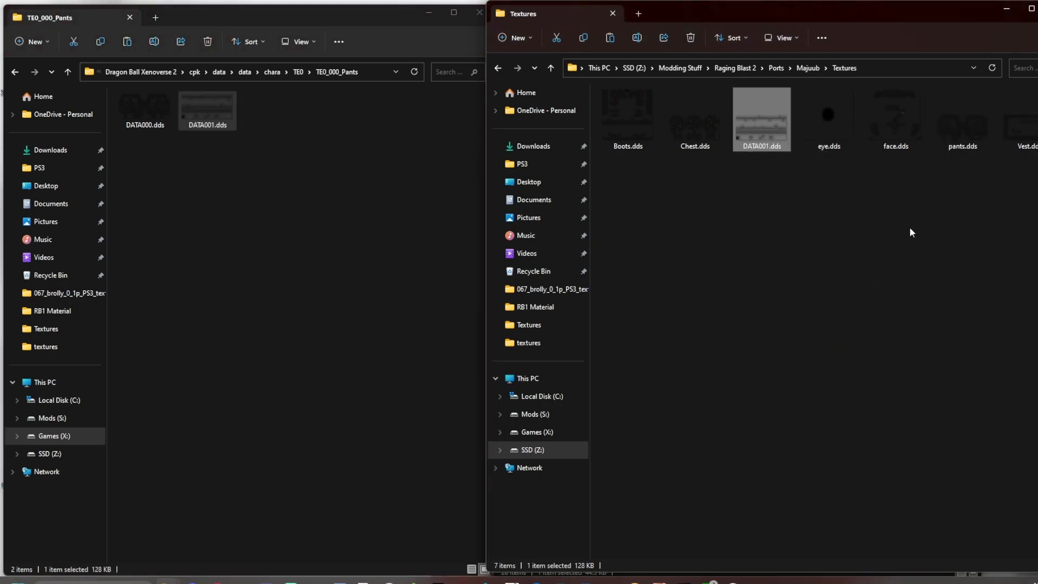
{"action": "left_click", "coordinate": [765, 145]}
{"action": "type", "text": "belt"}
{"action": "key", "text": "Return"}
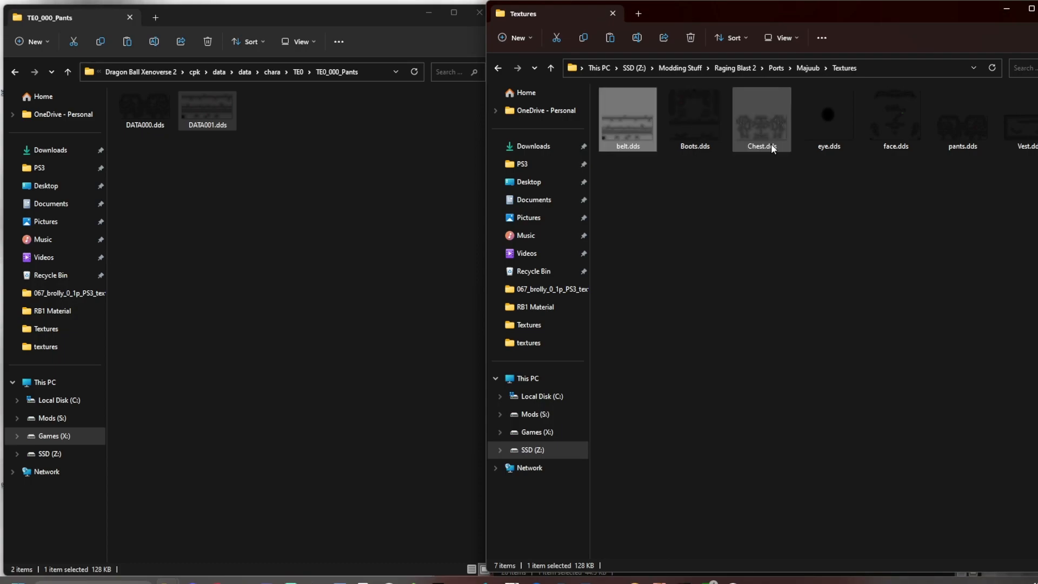
- Copy DATA000.dds from TE0_000_Rist into the Textures folder and rename the copy as rist.dds
{"action": "left_click", "coordinate": [297, 72]}
{"action": "double_click", "coordinate": [185, 217]}
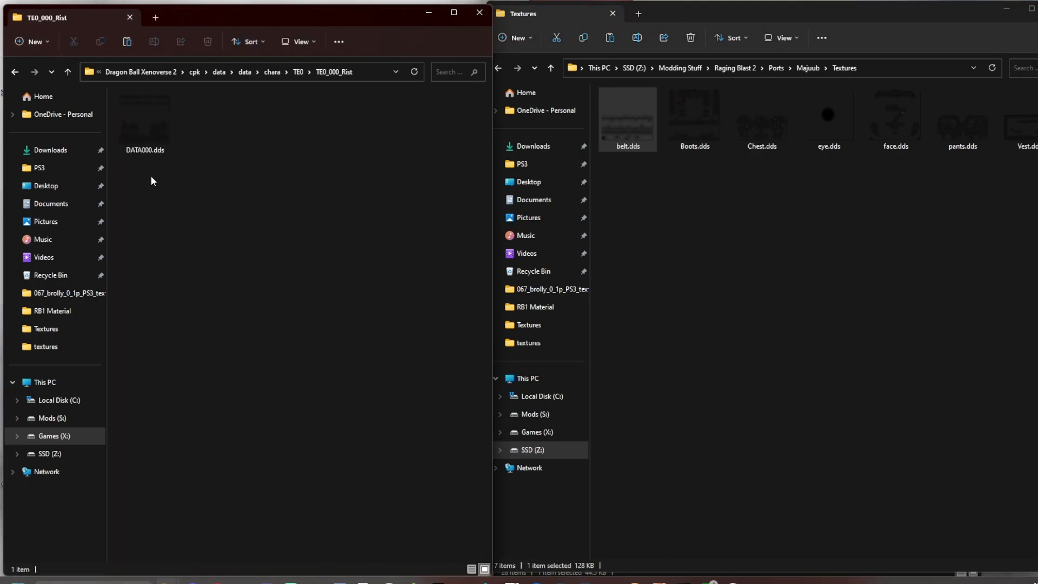
{"action": "left_click_drag", "start_coordinate": [155, 152], "coordinate": [670, 268]}
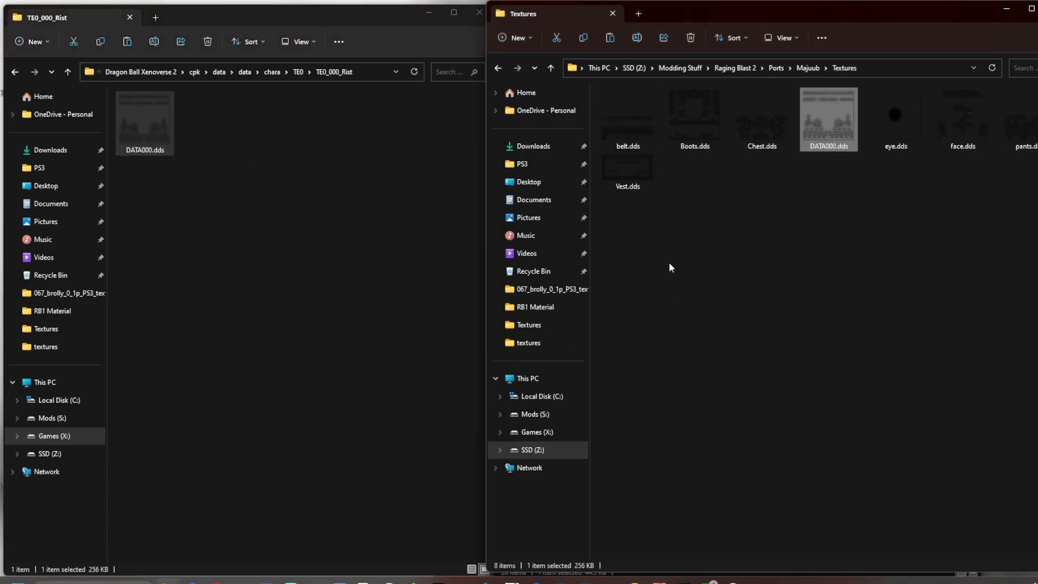
{"action": "left_click", "coordinate": [820, 147]}
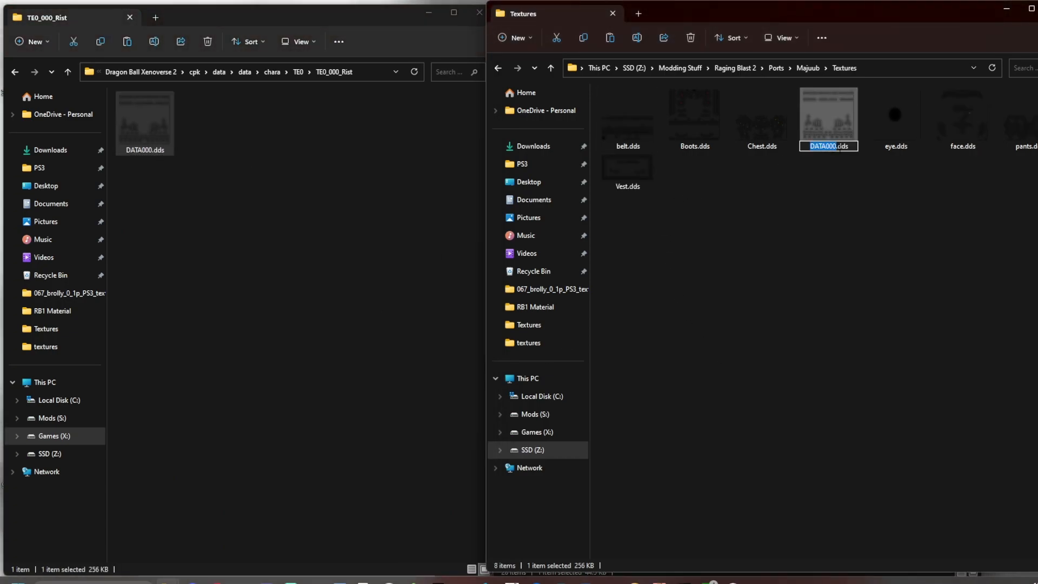
{"action": "type", "text": "rist"}
{"action": "key", "text": "Return"}
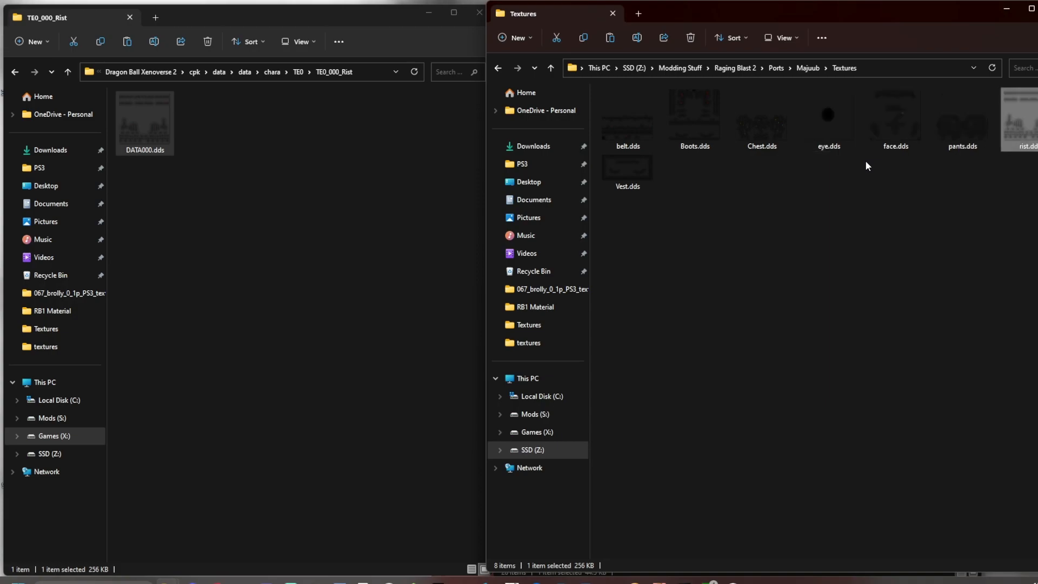
{"action": "left_click", "coordinate": [815, 215]}
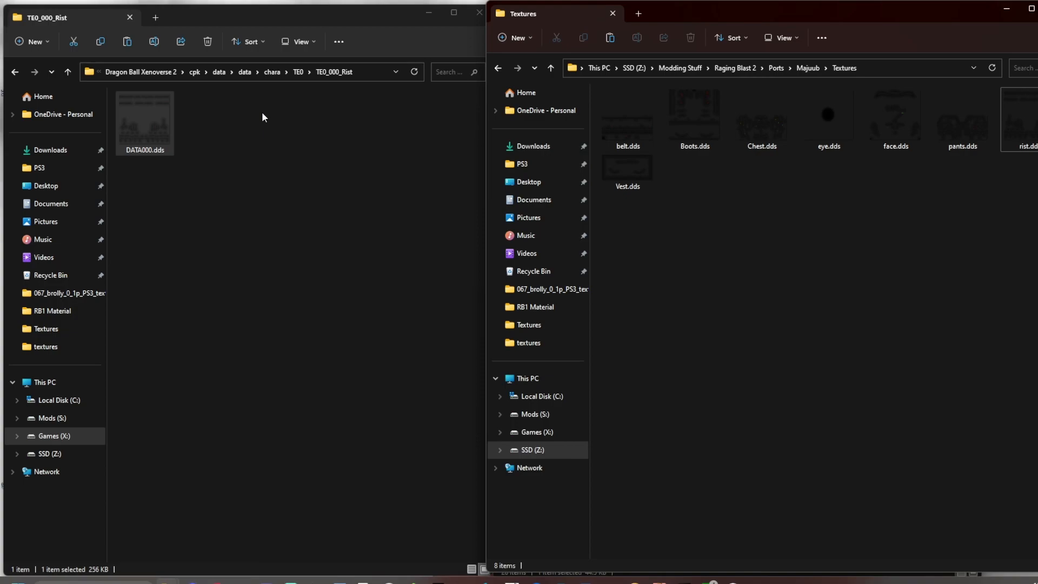
- Close the TE0_000_Rist window and go from the Textures folder up to the Majuub port folder
{"action": "left_click", "coordinate": [331, 28]}
{"action": "left_click", "coordinate": [479, 15]}
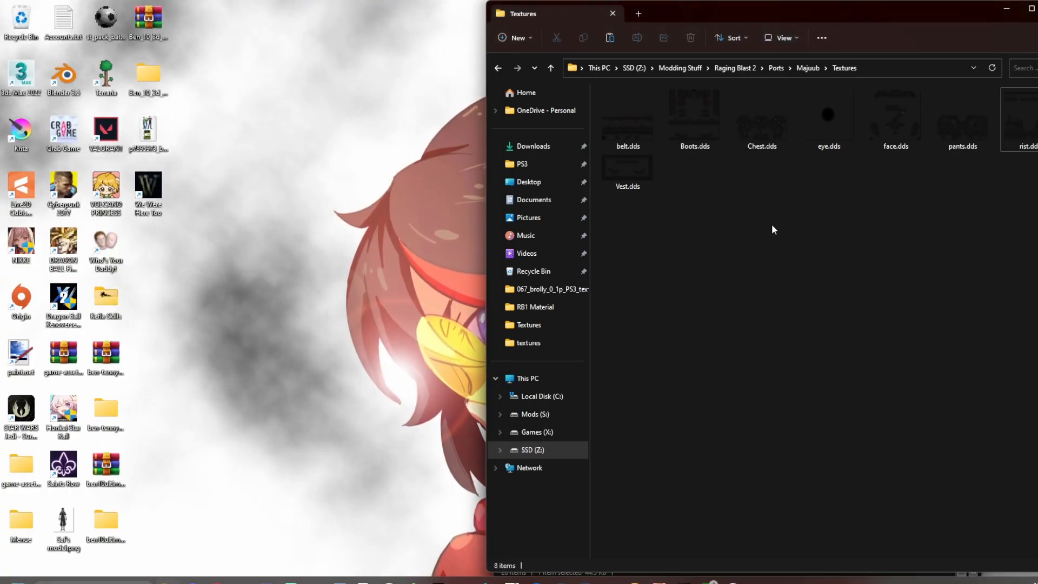
{"action": "left_click", "coordinate": [808, 69]}
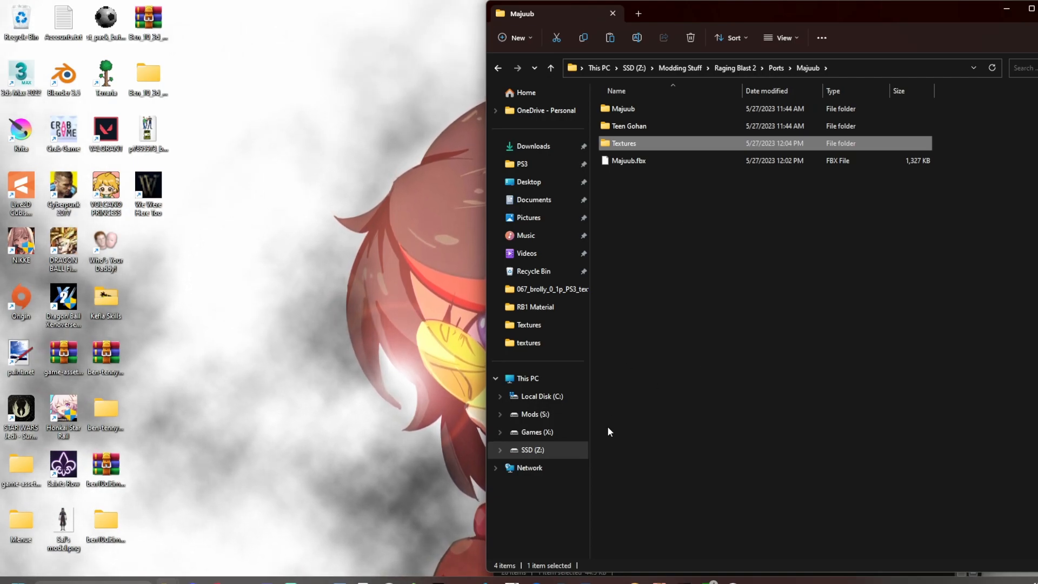
- Open st_pack_battle_character_pt_ps3.afs from the Back-ups folder of Raging Blast 2 in AFSExplorer
{"action": "right_click", "coordinate": [551, 304]}
{"action": "left_click", "coordinate": [644, 358]}
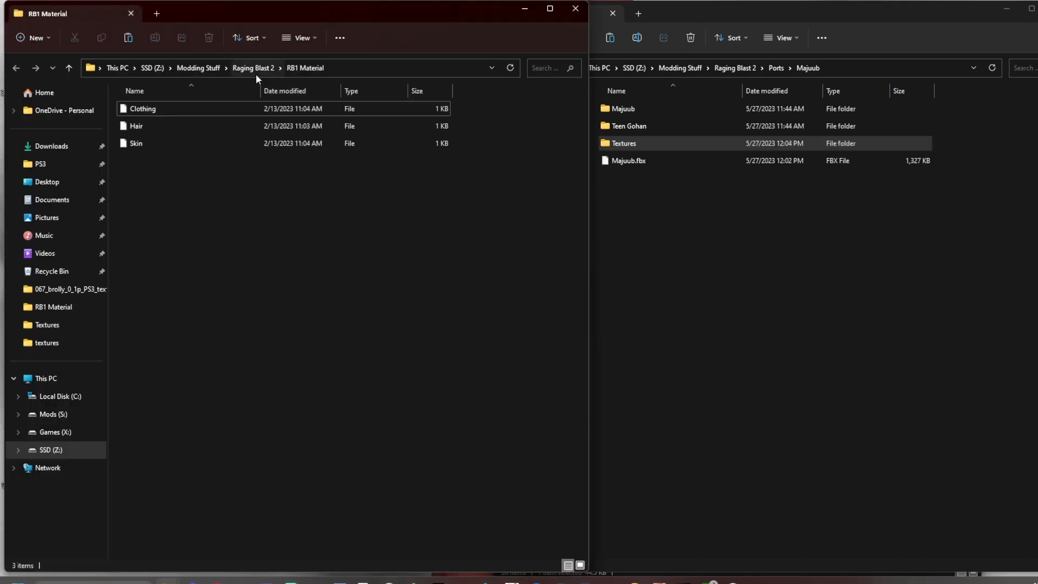
{"action": "left_click", "coordinate": [253, 67]}
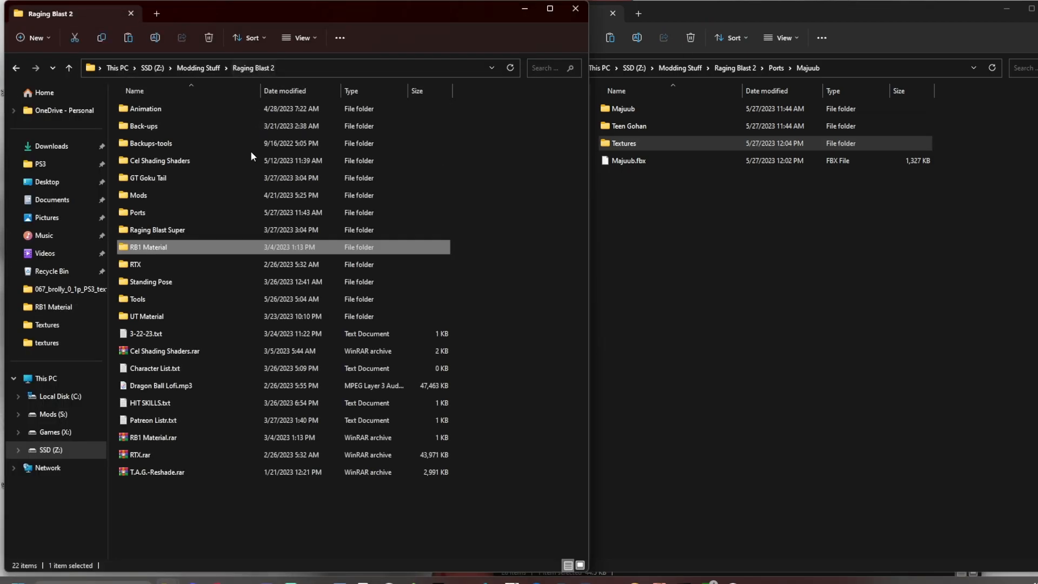
{"action": "double_click", "coordinate": [149, 126]}
{"action": "left_click", "coordinate": [204, 162]}
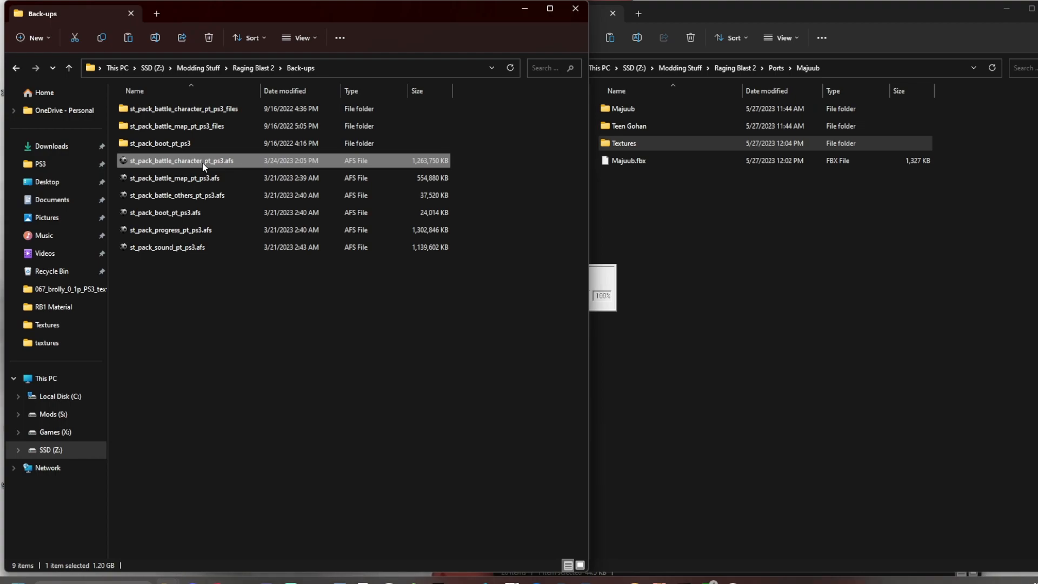
{"action": "mouse_move", "coordinate": [756, 580]}
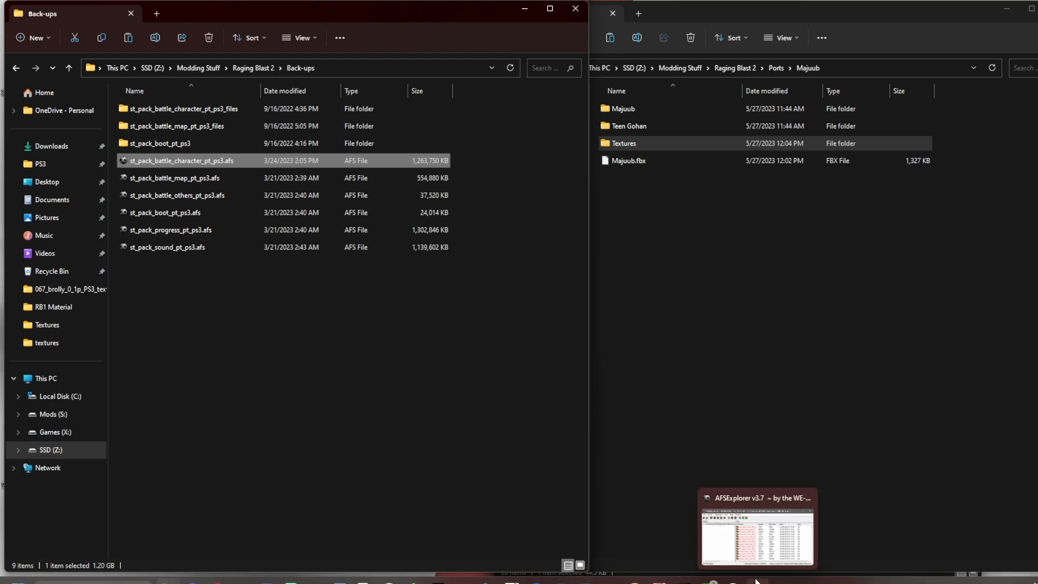
{"action": "left_click", "coordinate": [759, 549]}
{"action": "left_click_drag", "start_coordinate": [440, 222], "coordinate": [466, 574]}
- Find the three 006_gohan_2_1p_PS3 files (i, s and v) in the archive and start exporting them
{"action": "left_click", "coordinate": [376, 356]}
{"action": "key", "text": "0"}
{"action": "scroll", "coordinate": [428, 514], "scroll_direction": "down", "scroll_amount": 12}
{"action": "scroll", "coordinate": [423, 493], "scroll_direction": "down", "scroll_amount": 20}
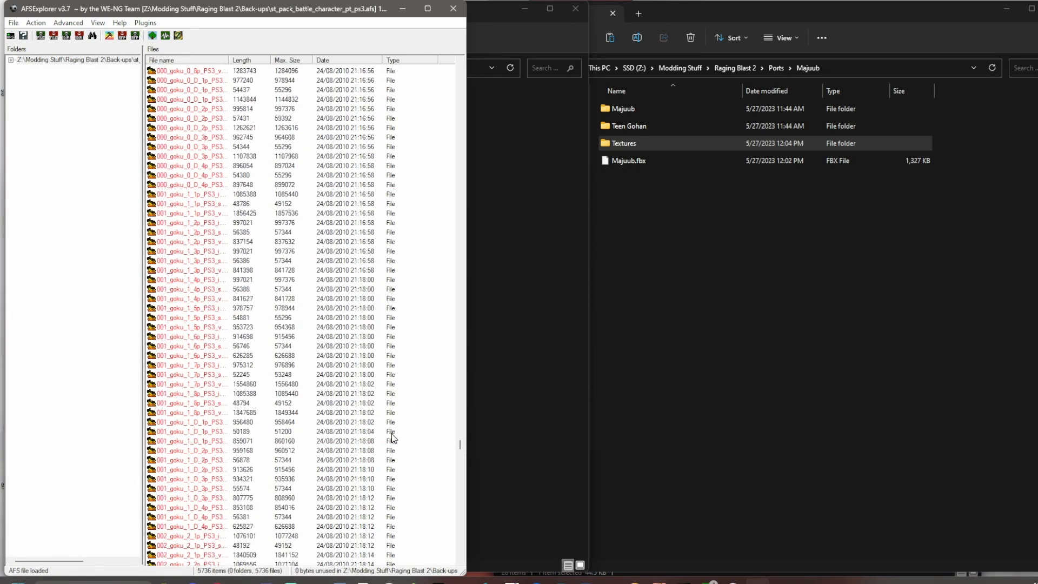
{"action": "scroll", "coordinate": [346, 365], "scroll_direction": "down", "scroll_amount": 6}
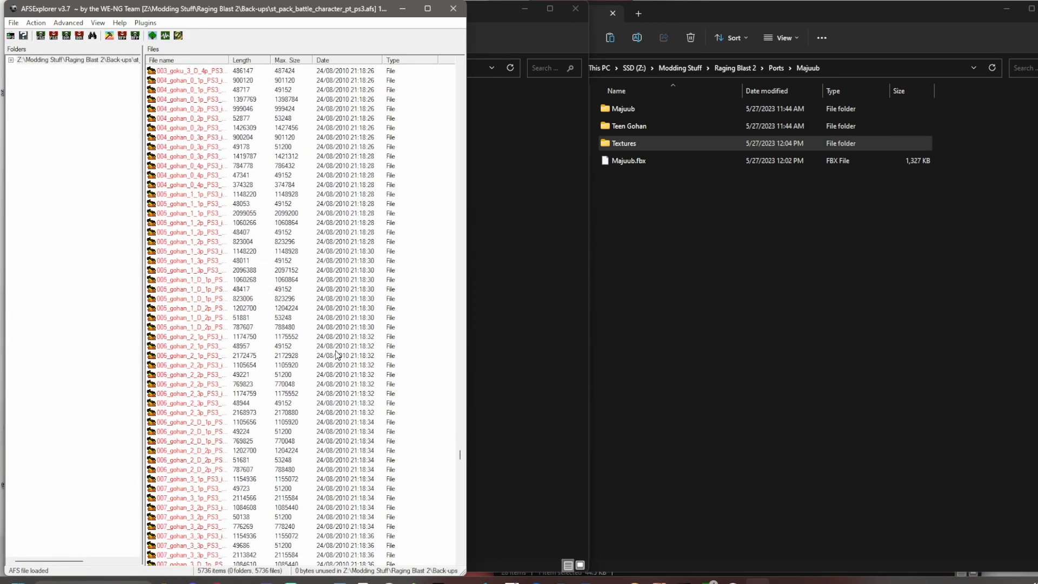
{"action": "left_click", "coordinate": [210, 339]}
{"action": "left_click", "coordinate": [210, 347], "text": "shift"}
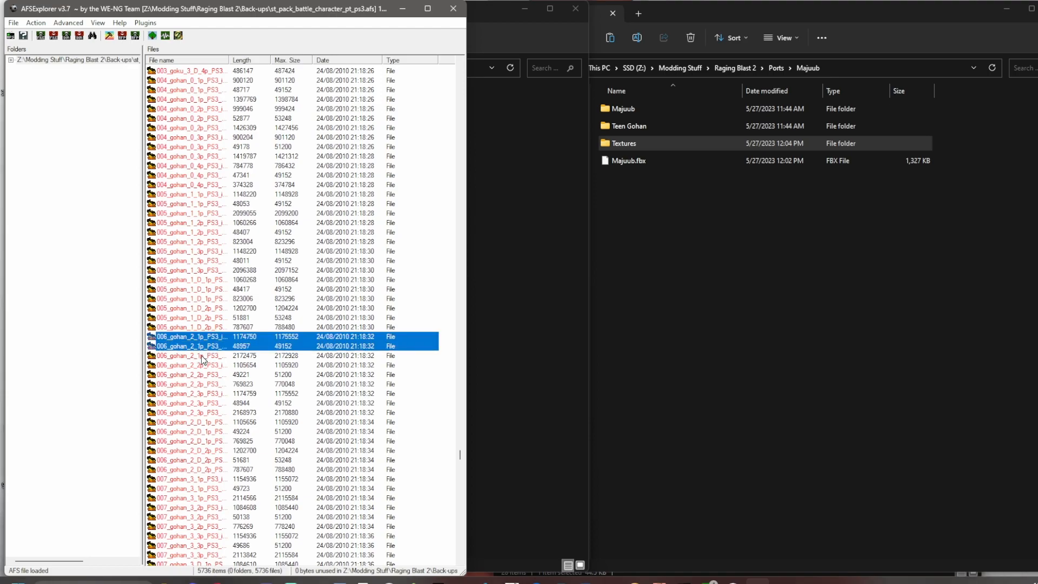
{"action": "left_click", "coordinate": [207, 356], "text": "shift"}
{"action": "right_click", "coordinate": [211, 349]}
{"action": "left_click", "coordinate": [258, 367]}
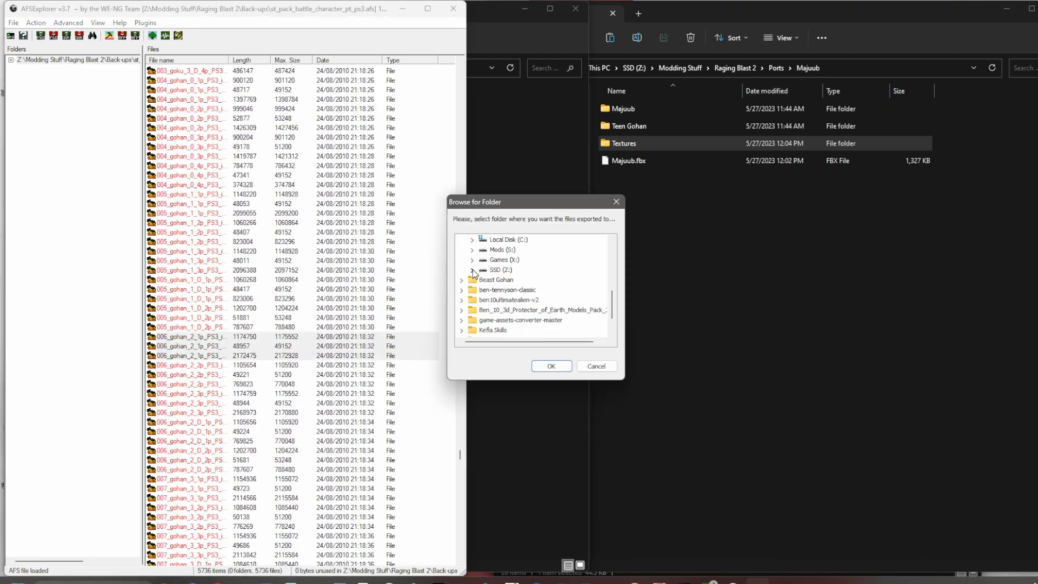
- Export the files to Modding Stuff > Raging Blast 2 > Ports > Majuub on the SSD (Z:) drive, and close AFSExplorer
{"action": "left_click", "coordinate": [473, 270]}
{"action": "left_click", "coordinate": [482, 291]}
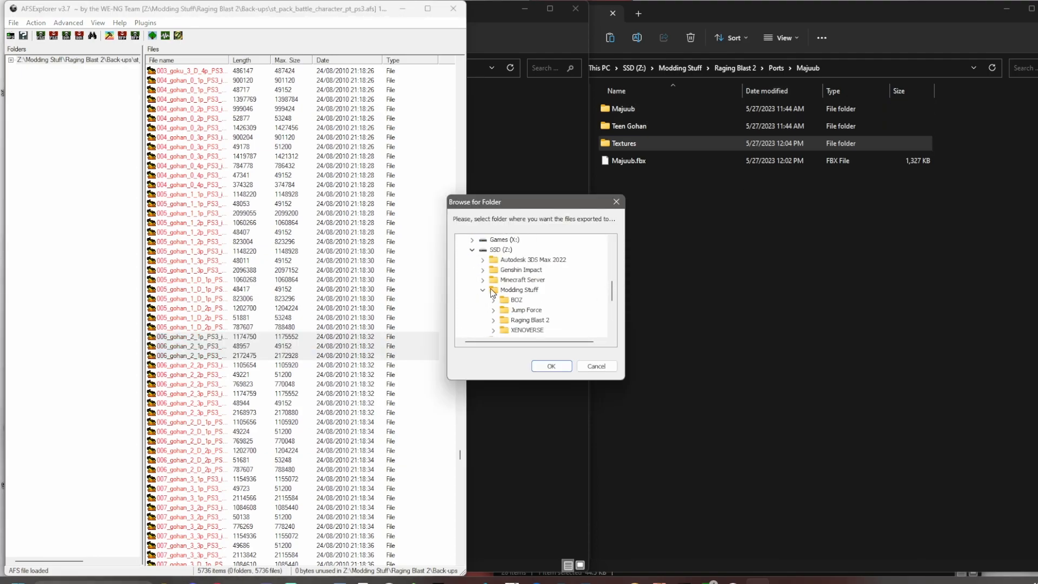
{"action": "left_click", "coordinate": [494, 321]}
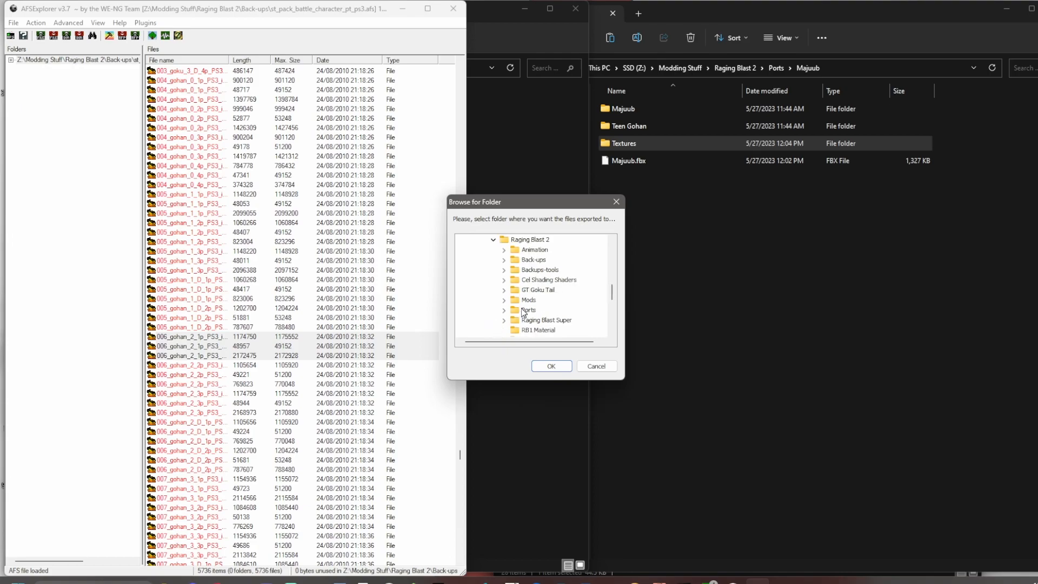
{"action": "left_click", "coordinate": [504, 310]}
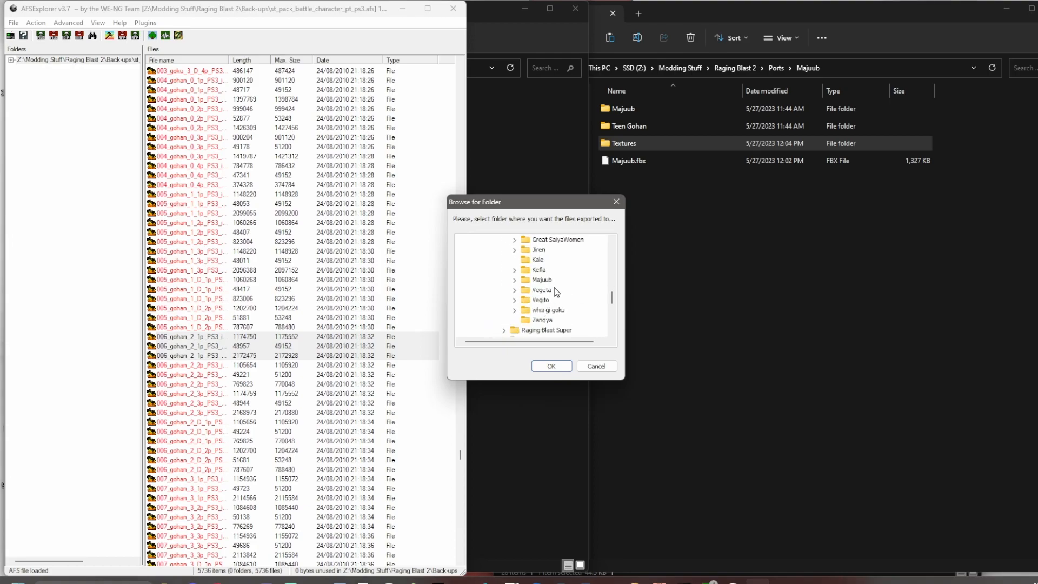
{"action": "left_click", "coordinate": [542, 280]}
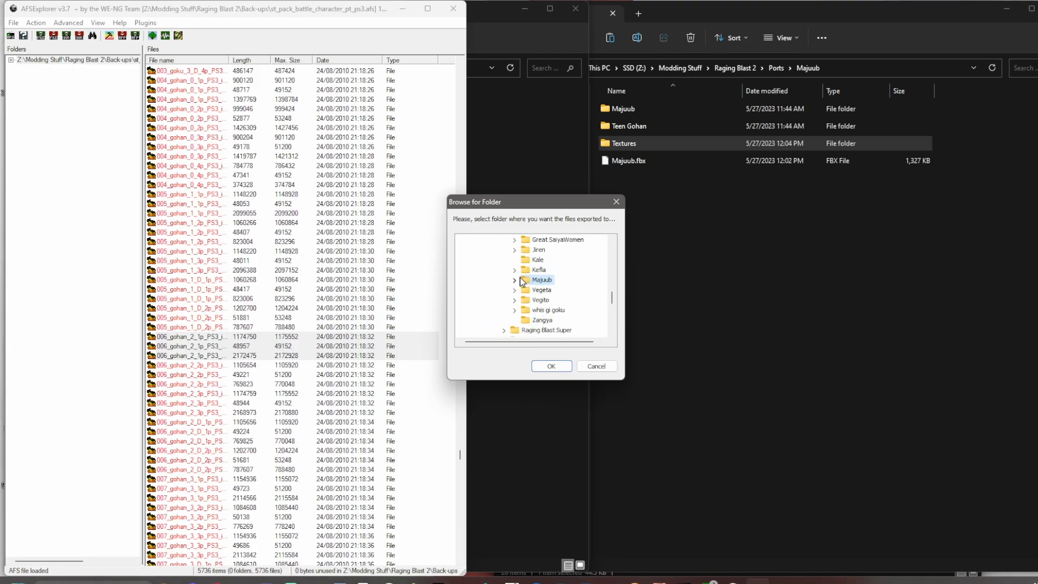
{"action": "left_click", "coordinate": [551, 367]}
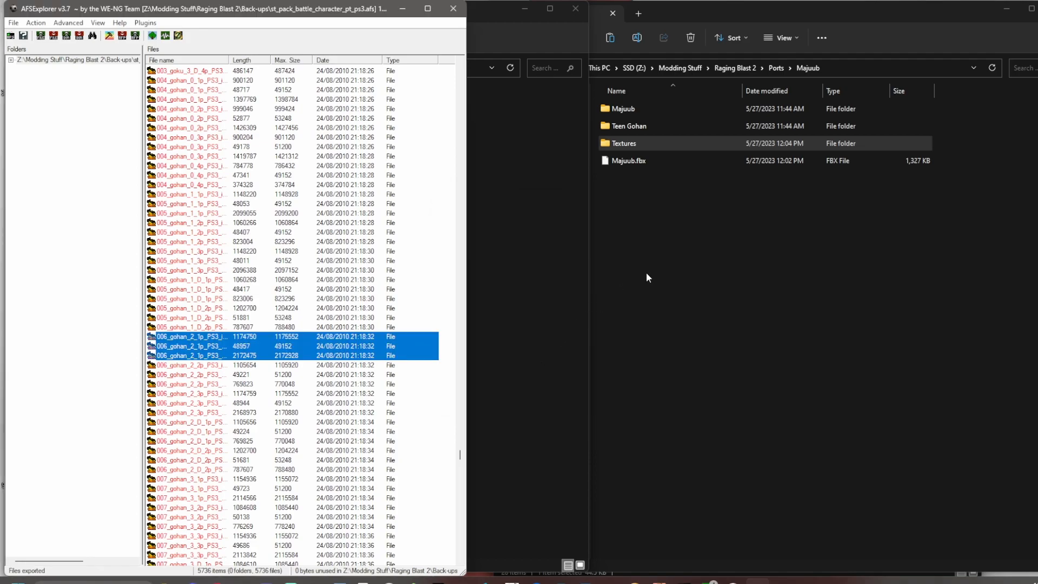
{"action": "left_click", "coordinate": [453, 9]}
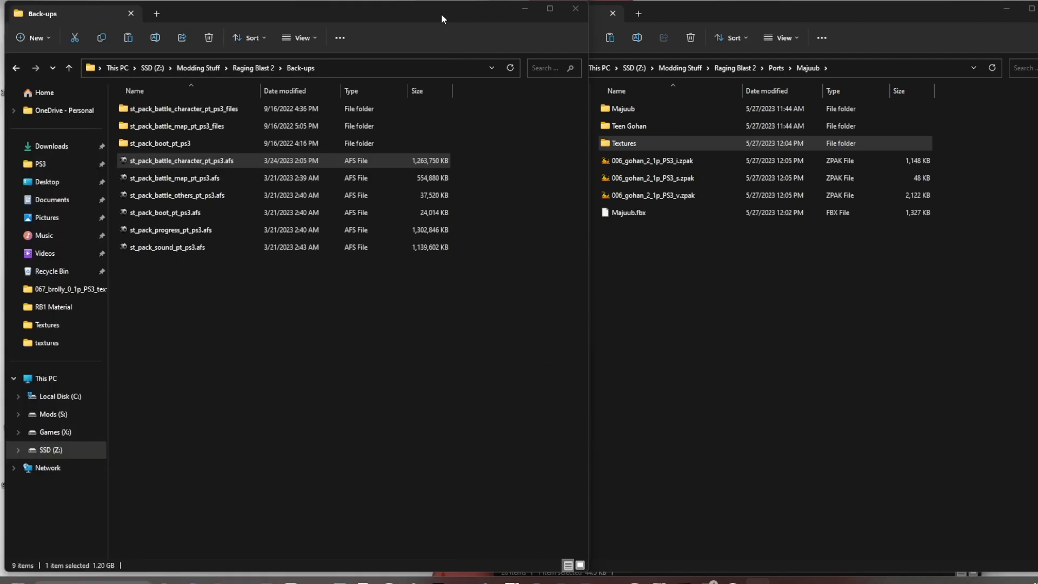
- Launch Game Assets Converter v3.1.2 and move its window clear of the Majuub folder's file list
{"action": "left_click", "coordinate": [676, 369]}
{"action": "left_click", "coordinate": [669, 164]}
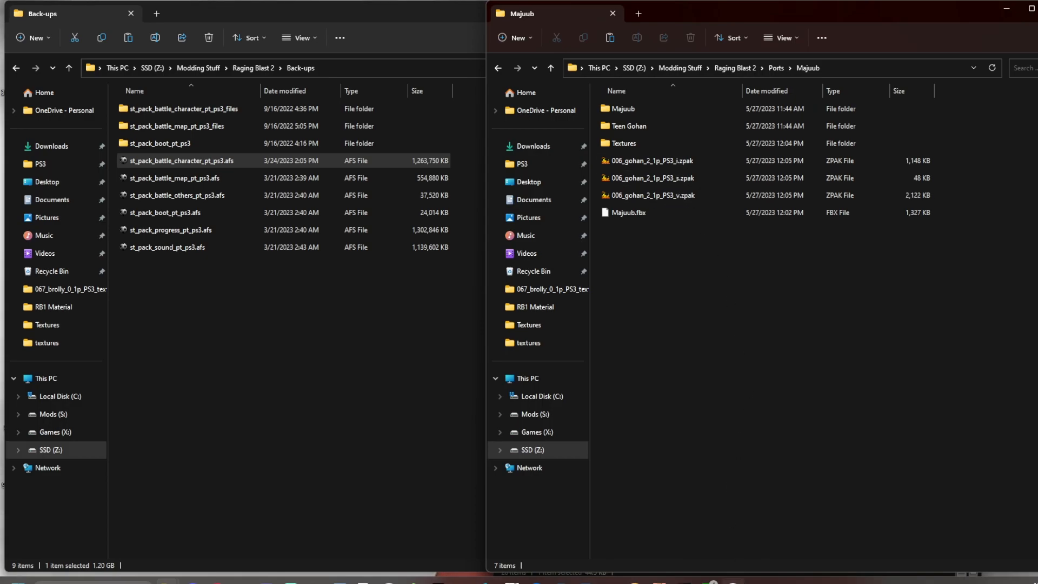
{"action": "left_click", "coordinate": [733, 581]}
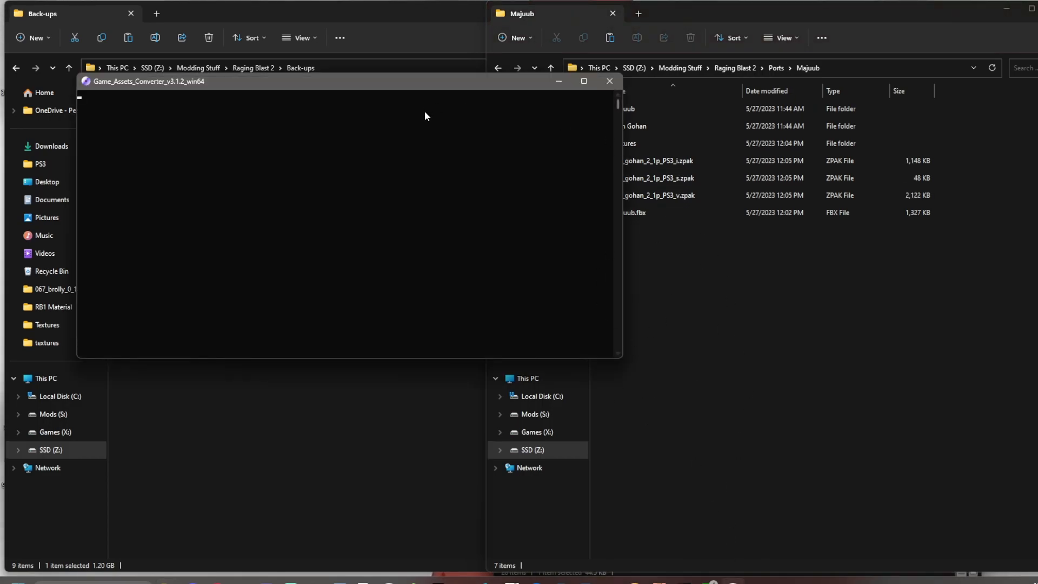
{"action": "left_click_drag", "start_coordinate": [566, 226], "coordinate": [389, 190]}
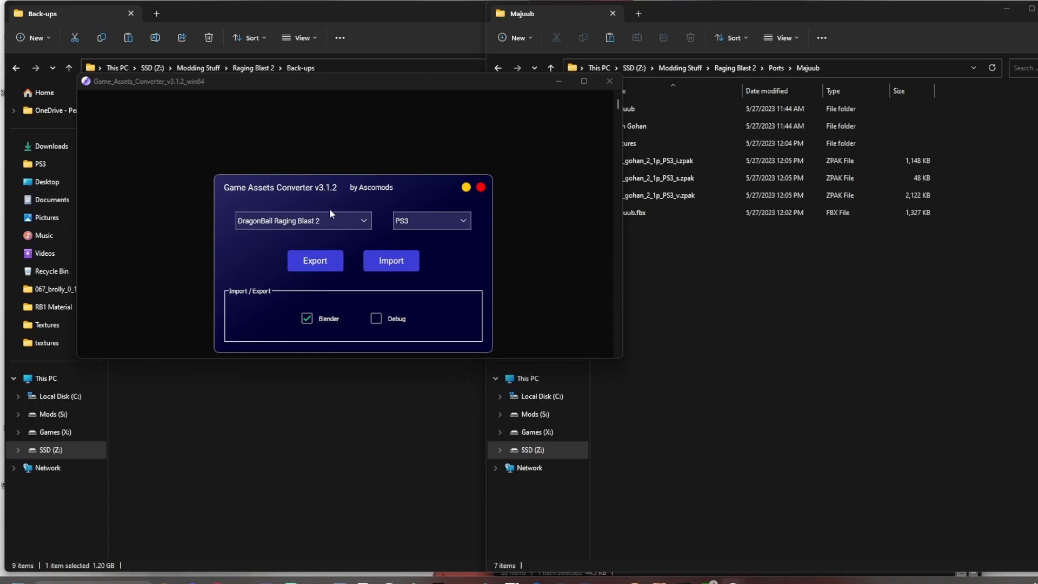
{"action": "left_click_drag", "start_coordinate": [330, 210], "coordinate": [314, 192]}
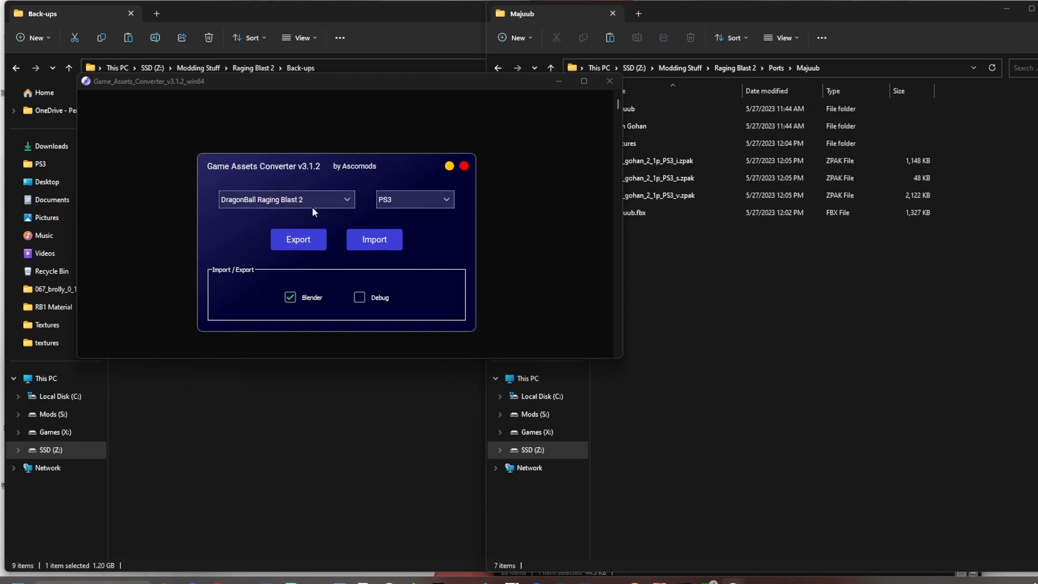
- Start a DragonBall Raging Blast 2 PS3 export with 006_gohan_2_1p_PS3_s.zpak from the Majuub port folder as the SPR file
{"action": "left_click", "coordinate": [311, 242]}
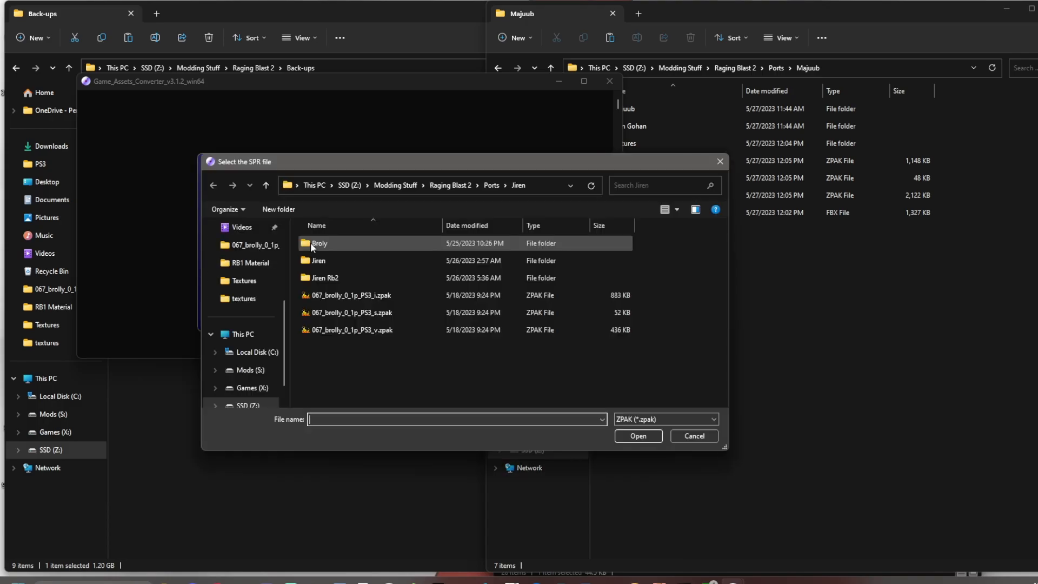
{"action": "left_click", "coordinate": [494, 186]}
{"action": "scroll", "coordinate": [345, 362], "scroll_direction": "down", "scroll_amount": 1}
{"action": "double_click", "coordinate": [349, 330]}
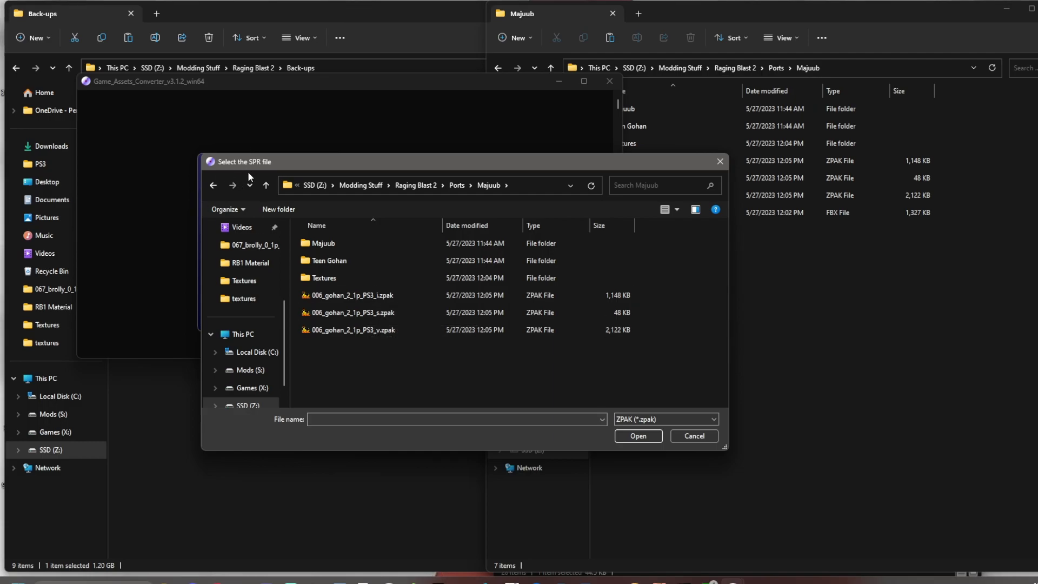
{"action": "left_click", "coordinate": [372, 314]}
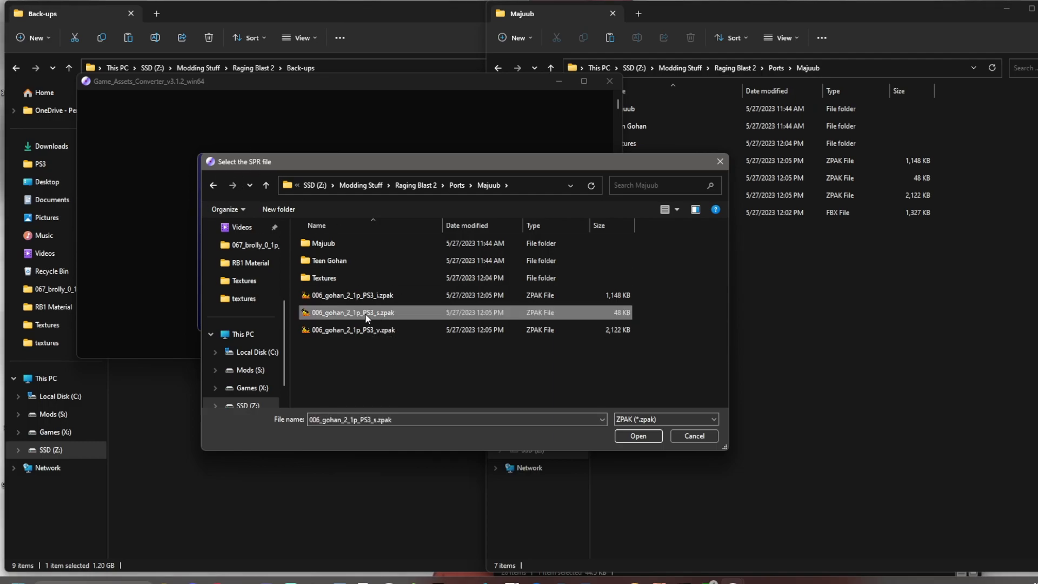
{"action": "double_click", "coordinate": [397, 313]}
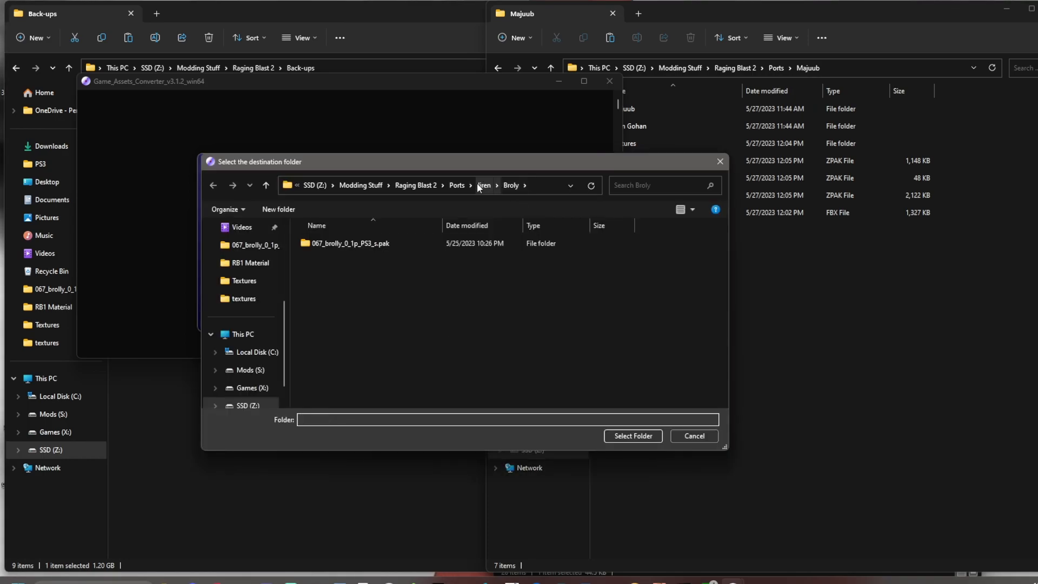
- Choose the Teen Gohan folder inside Ports > Majuub as the export destination and run the conversion to completion
{"action": "left_click", "coordinate": [460, 185]}
{"action": "double_click", "coordinate": [334, 397]}
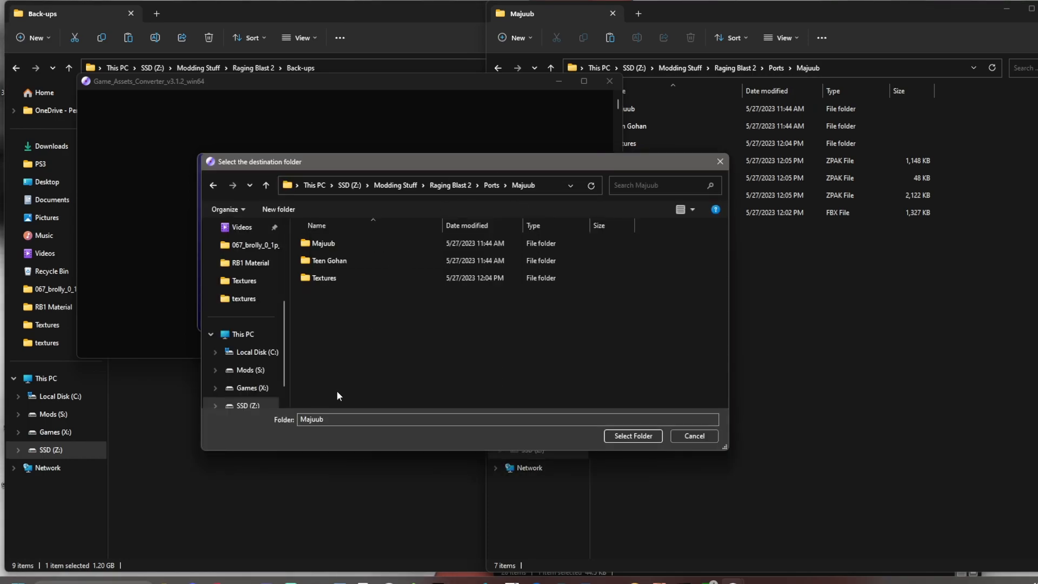
{"action": "double_click", "coordinate": [345, 260]}
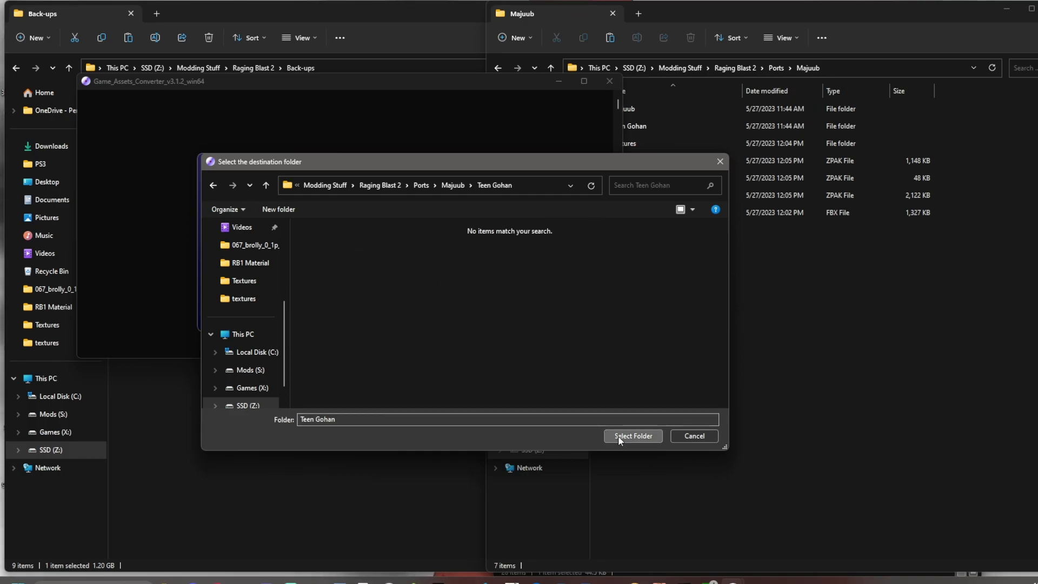
{"action": "left_click", "coordinate": [619, 436]}
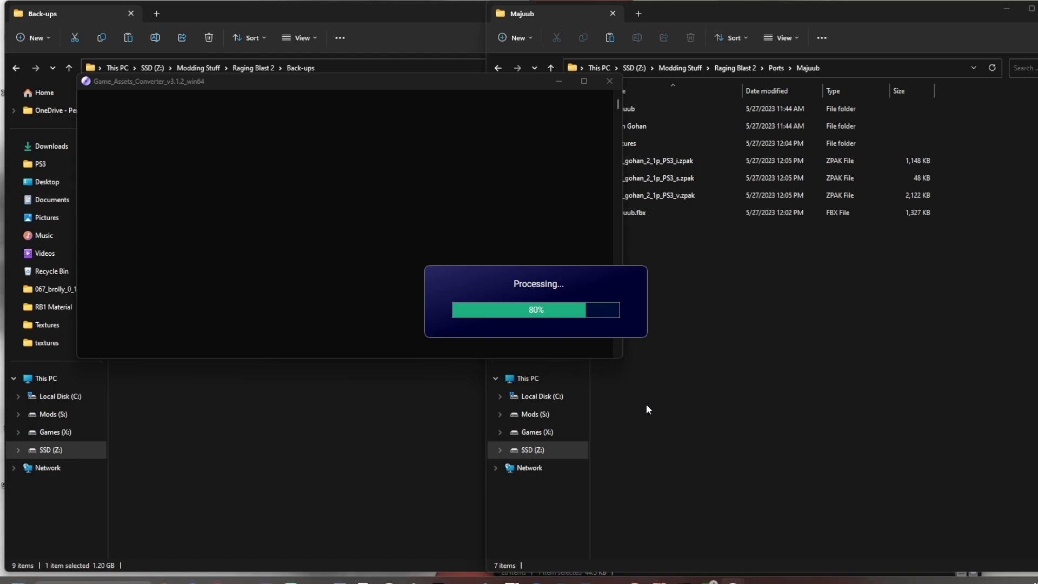
{"action": "left_click", "coordinate": [543, 329]}
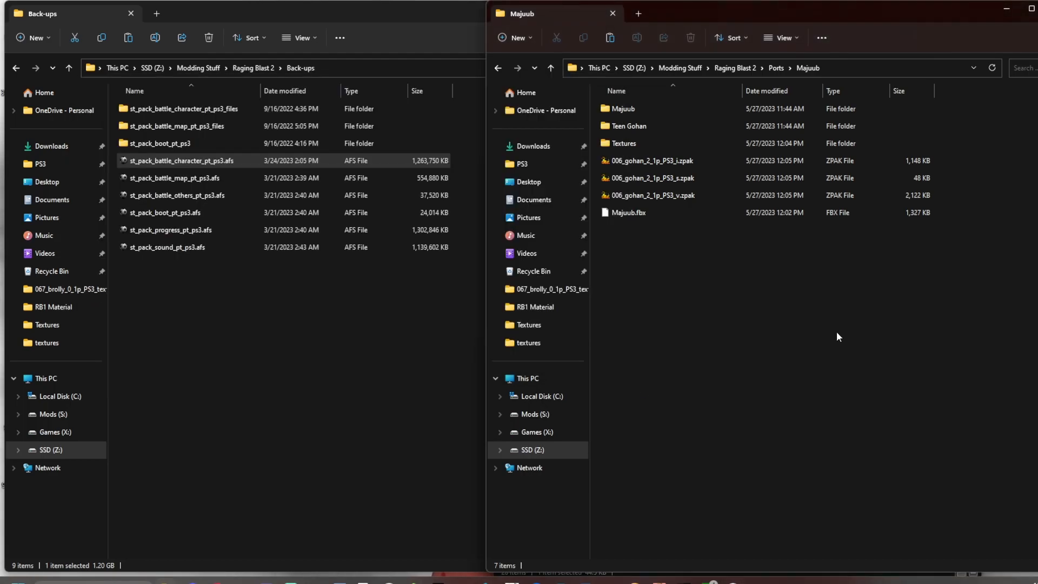
- Open the unpacked [0]006_gohan_2_1p_PS3.spr folder inside Teen Gohan to check the exported textures and model files
{"action": "double_click", "coordinate": [663, 130]}
{"action": "double_click", "coordinate": [666, 111]}
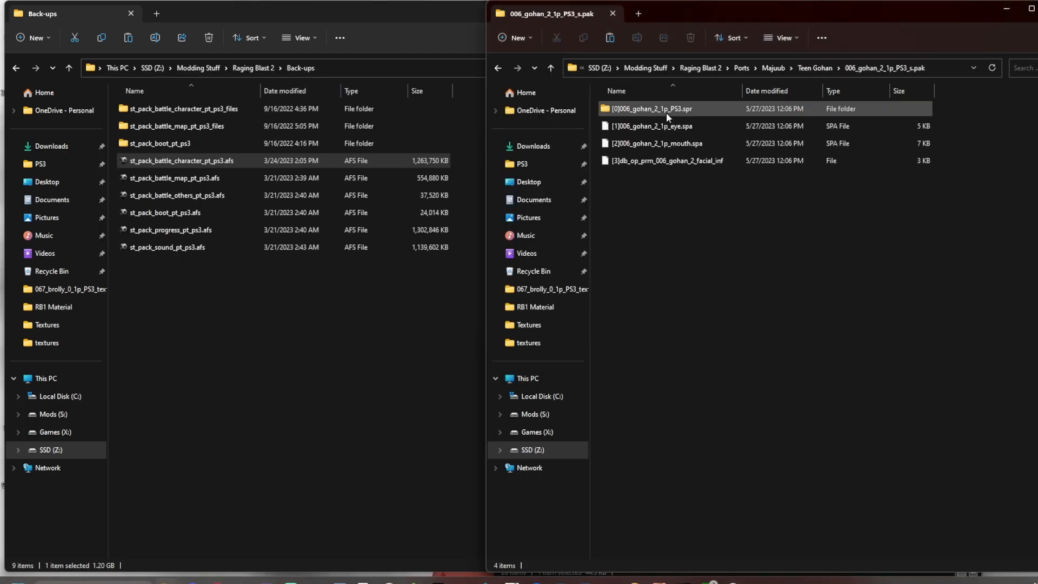
{"action": "double_click", "coordinate": [666, 111]}
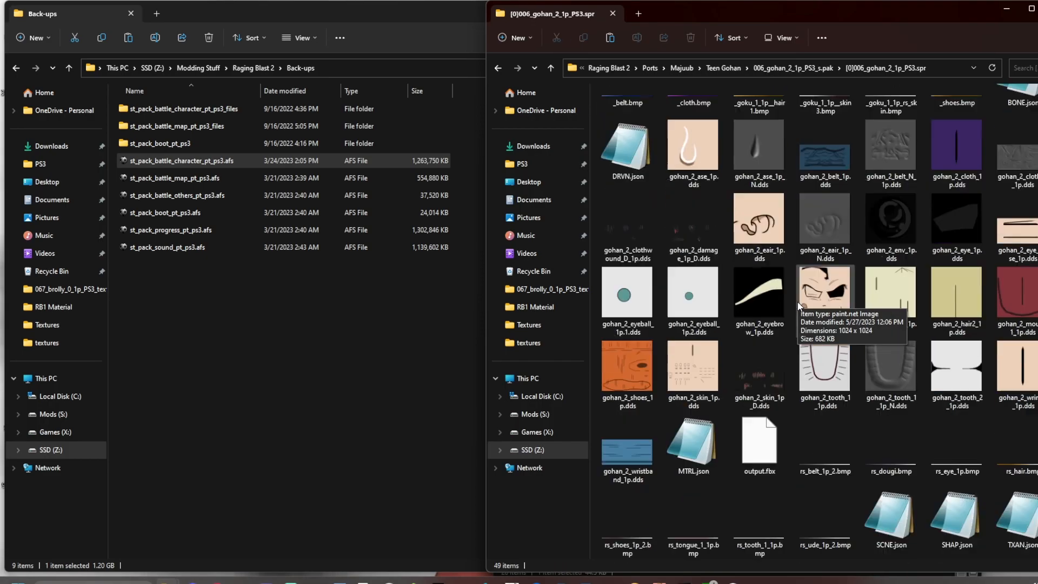
- Go back from the unpacked Gohan files to the Majuub port folder
{"action": "scroll", "coordinate": [819, 174], "scroll_direction": "down", "scroll_amount": 1}
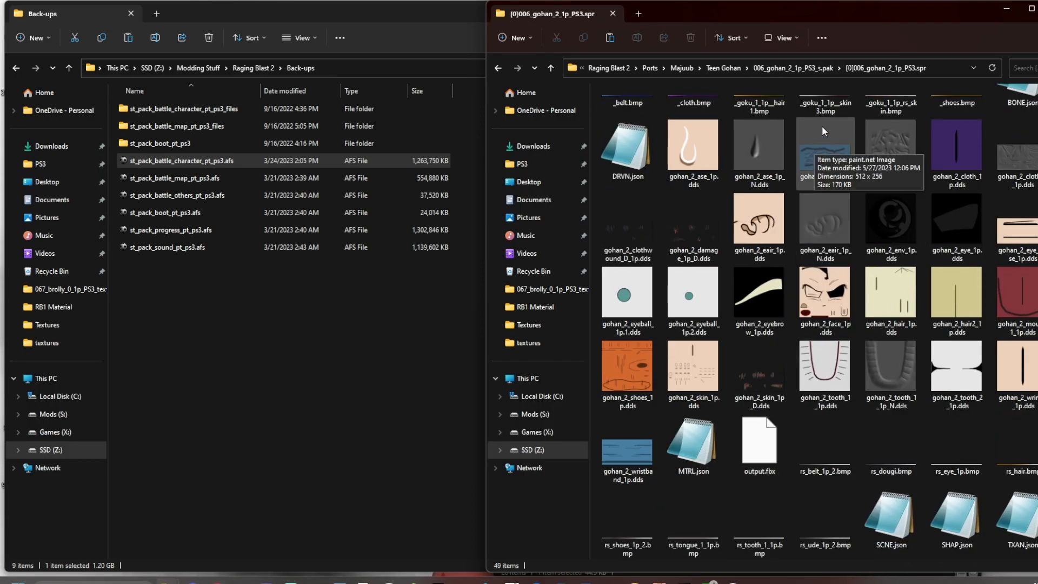
{"action": "left_click", "coordinate": [803, 73]}
{"action": "left_click", "coordinate": [821, 69]}
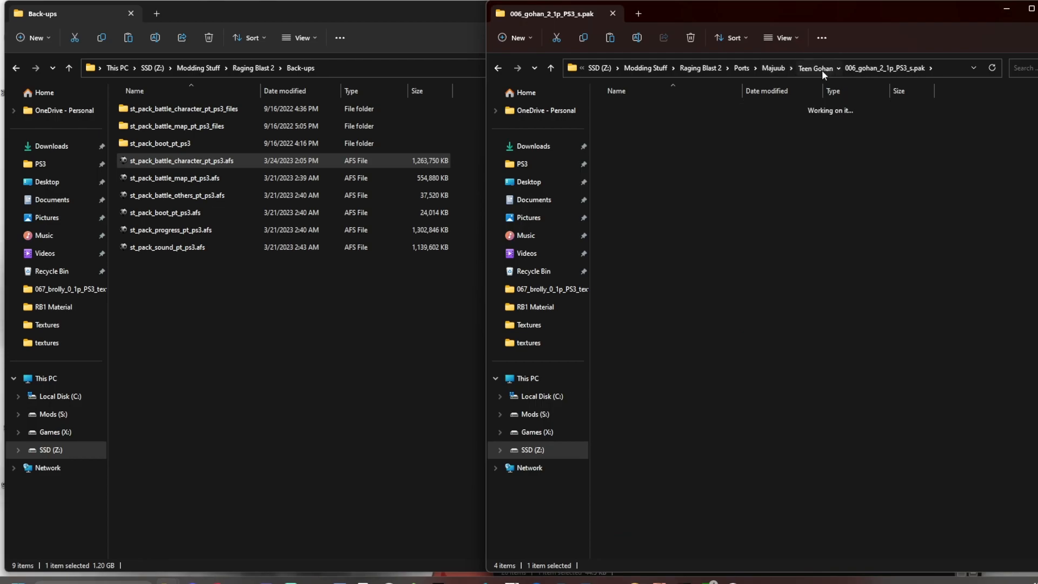
{"action": "left_click", "coordinate": [815, 63]}
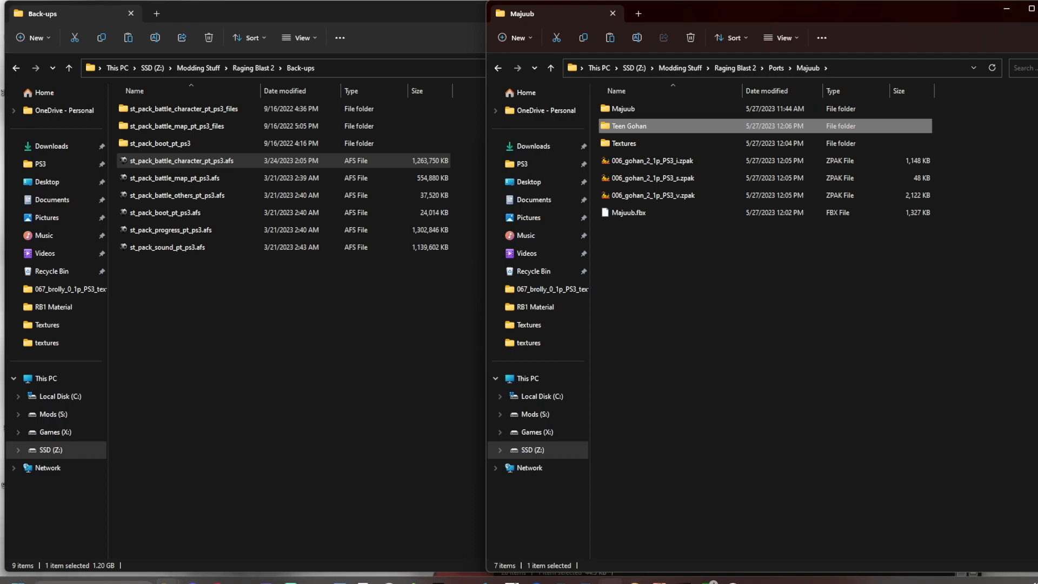
- Launch Blender and copy the folder path Z:\Modding Stuff\Raging Blast 2\Ports\Majuub from File Explorer
{"action": "left_click", "coordinate": [615, 581]}
{"action": "left_click", "coordinate": [741, 295]}
{"action": "left_click", "coordinate": [858, 67]}
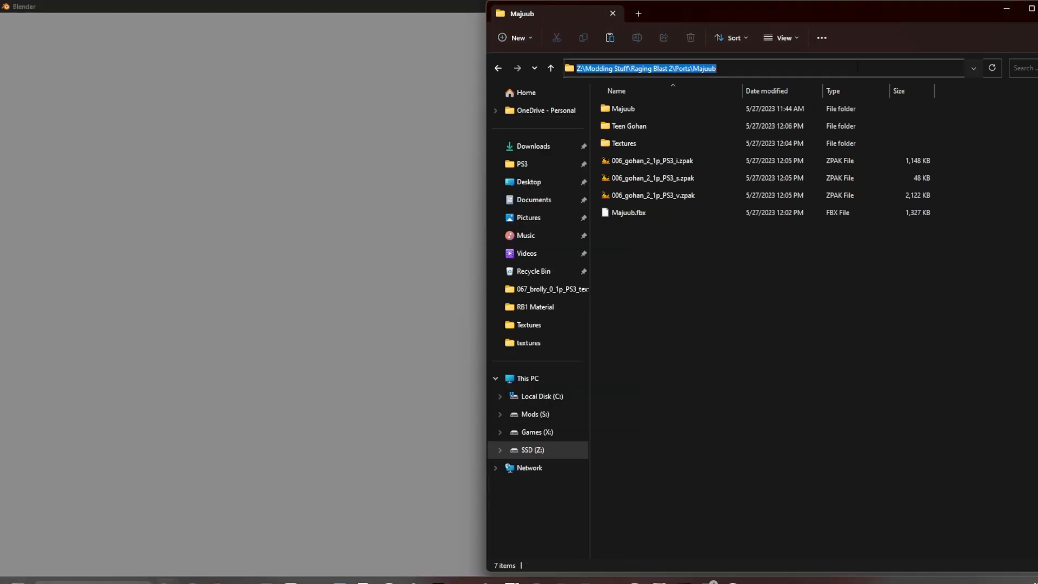
{"action": "right_click", "coordinate": [859, 67]}
{"action": "left_click", "coordinate": [881, 99]}
{"action": "left_click", "coordinate": [880, 281]}
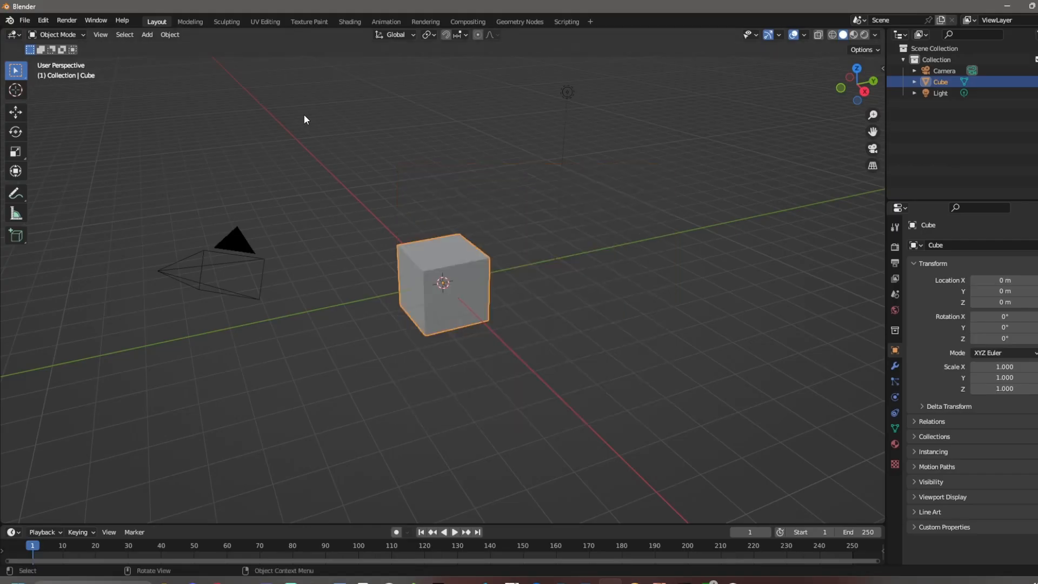
- Delete the default camera, cube and light from the new scene
{"action": "left_click", "coordinate": [571, 174]}
{"action": "key", "text": "a"}
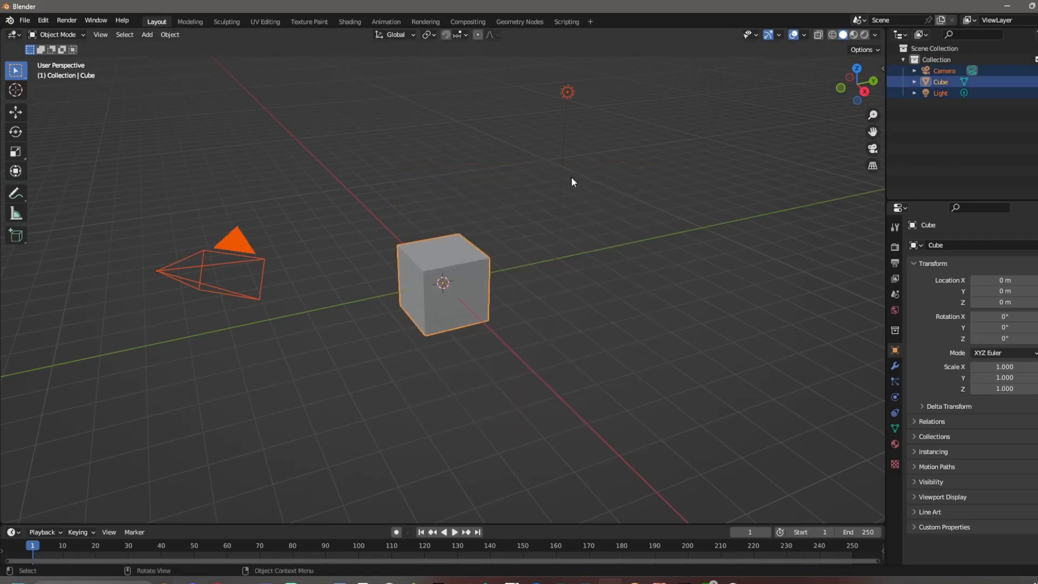
{"action": "key", "text": "Delete"}
- Import Majuub.fbx as FBX from the copied Ports\Majuub folder path
{"action": "left_click", "coordinate": [24, 20]}
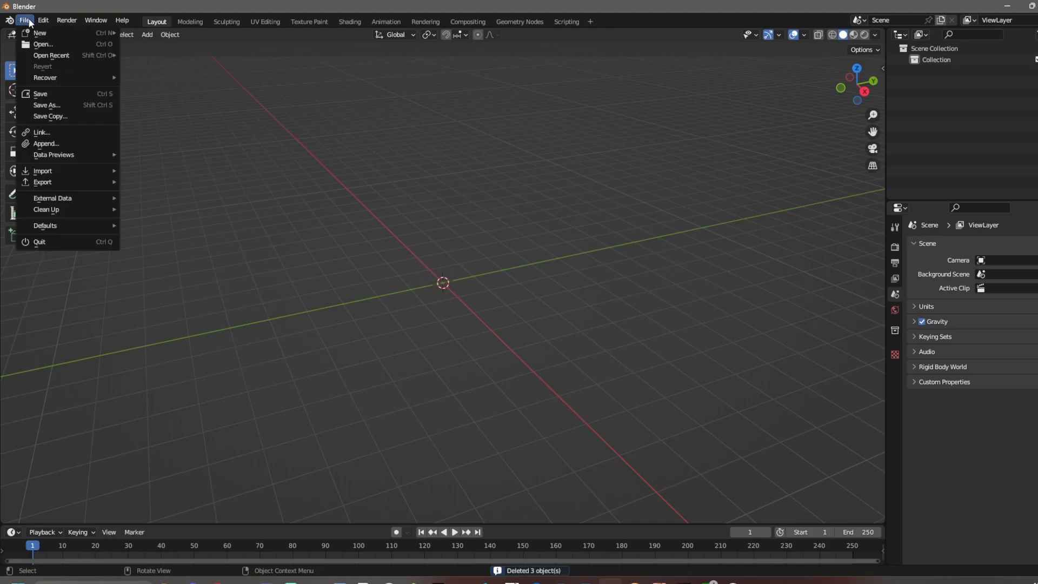
{"action": "mouse_move", "coordinate": [54, 171]}
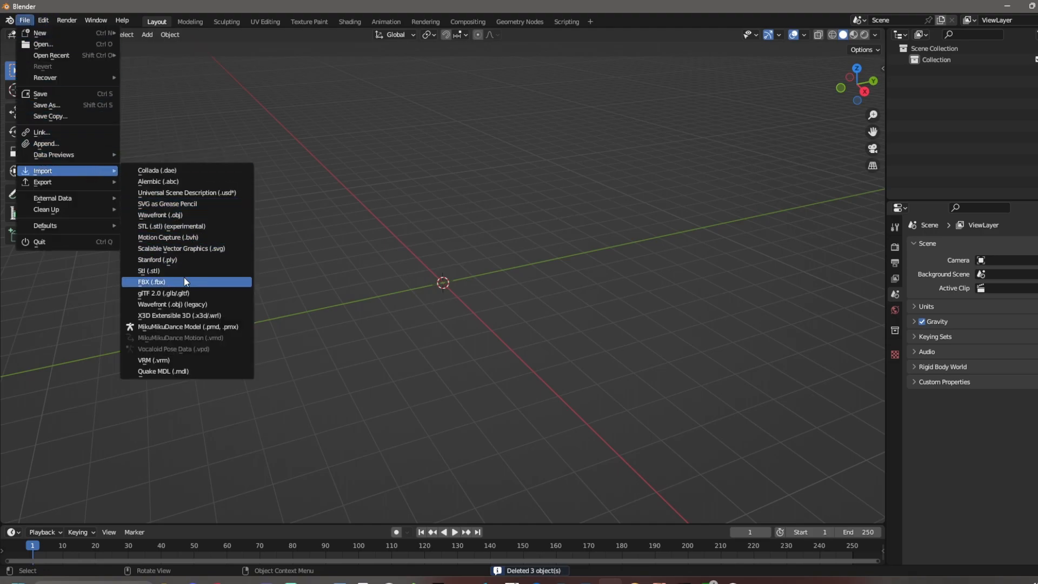
{"action": "left_click", "coordinate": [162, 281]}
{"action": "left_click", "coordinate": [578, 122]}
{"action": "key", "text": "ctrl+v"}
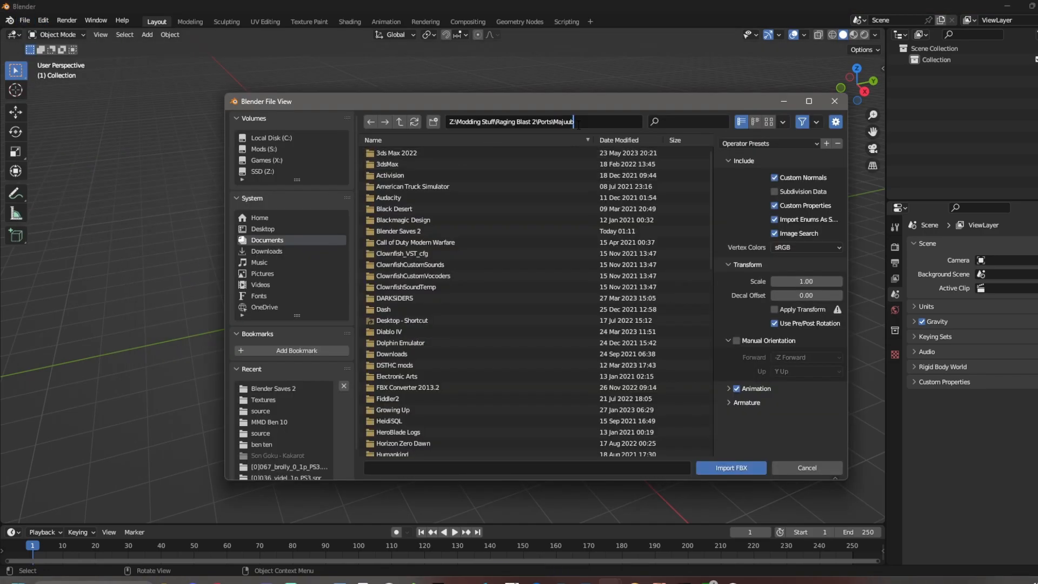
{"action": "key", "text": "Return"}
{"action": "double_click", "coordinate": [400, 187]}
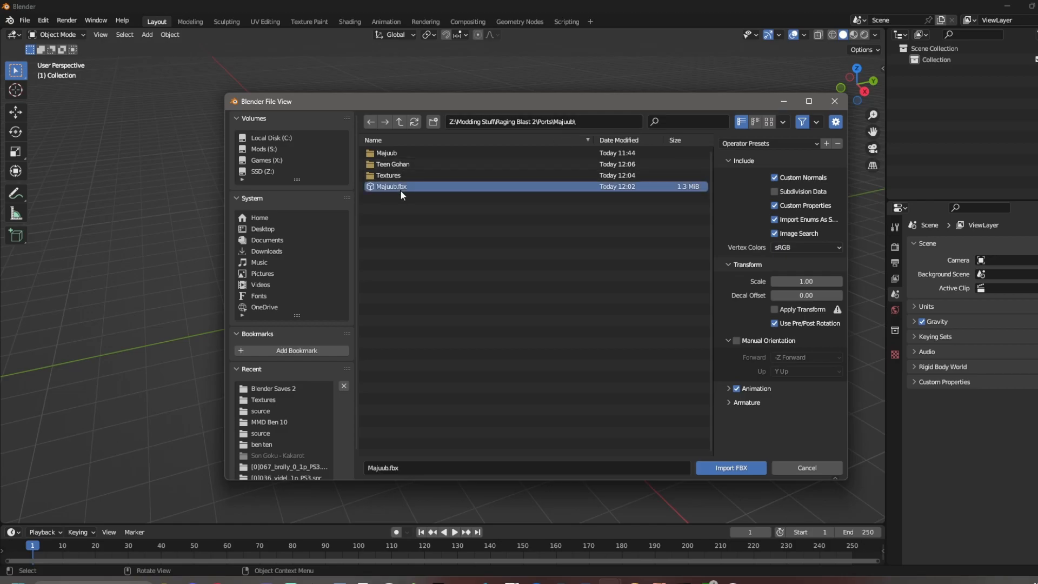
- Stand the imported EXP_TE0_000 armature upright by setting its rotation to 90° on X and 180° on Z
{"action": "scroll", "coordinate": [460, 237], "scroll_direction": "up", "scroll_amount": 5}
{"action": "middle_click_drag", "start_coordinate": [496, 239], "coordinate": [514, 348]}
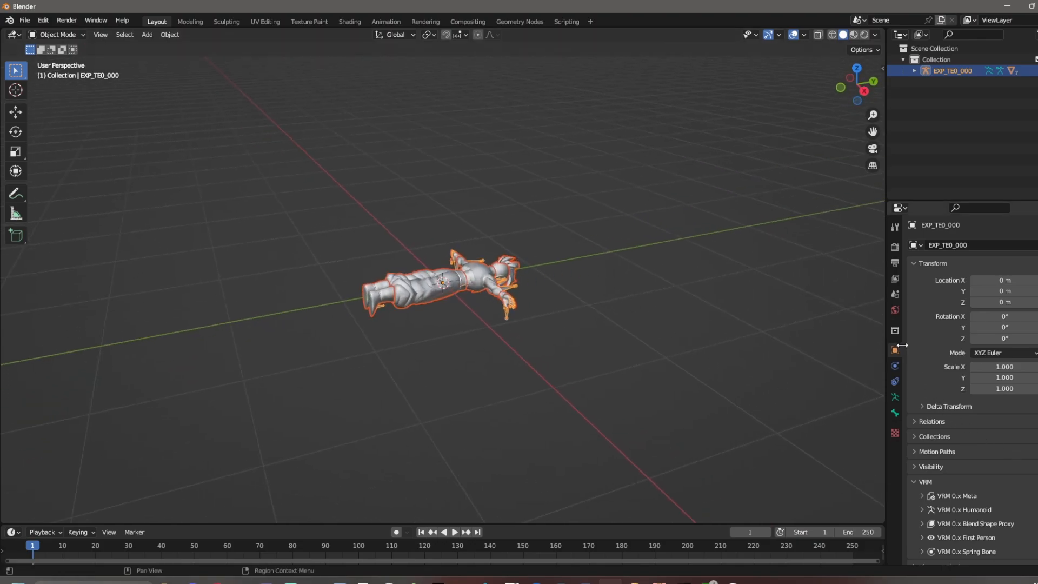
{"action": "left_click", "coordinate": [1005, 316]}
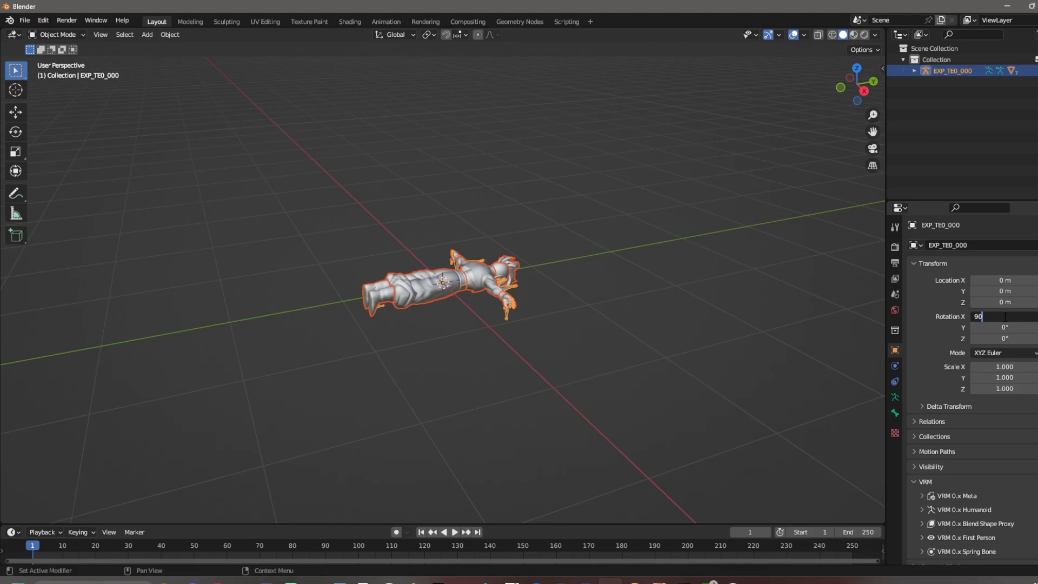
{"action": "key", "text": "Tab"}
{"action": "key", "text": "Tab"}
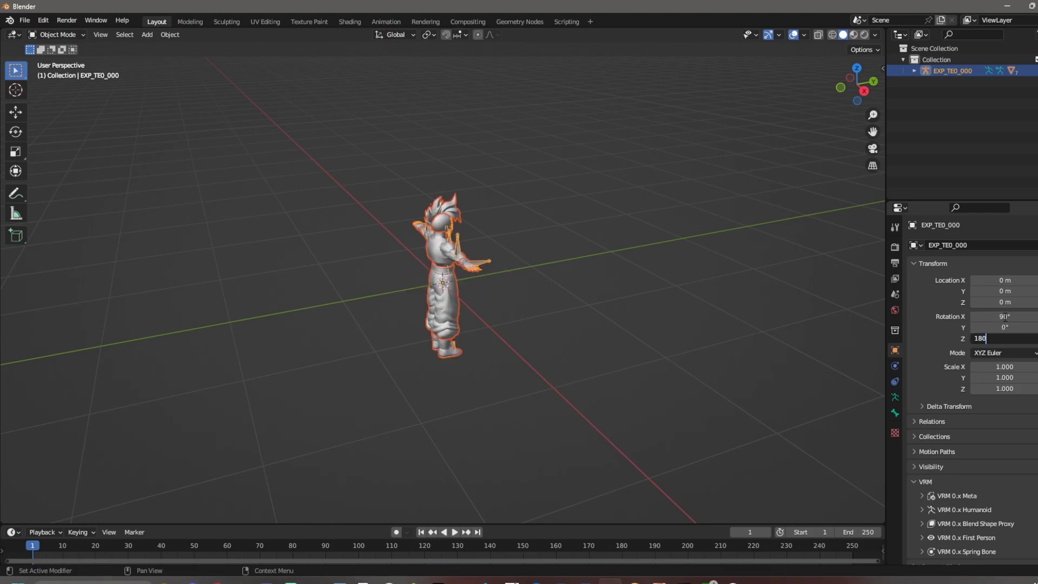
{"action": "key", "text": "Tab"}
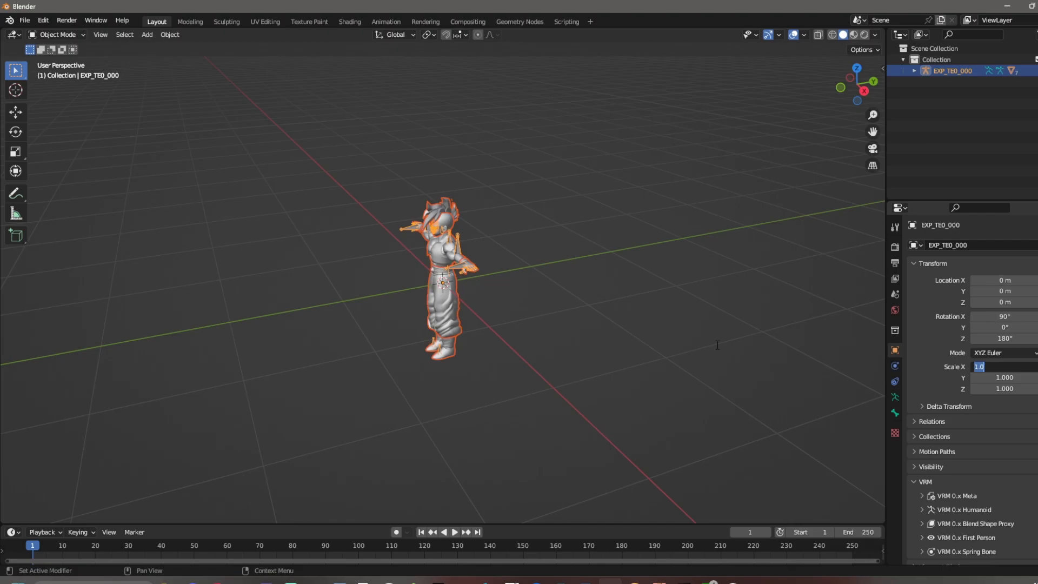
{"action": "key", "text": "Return"}
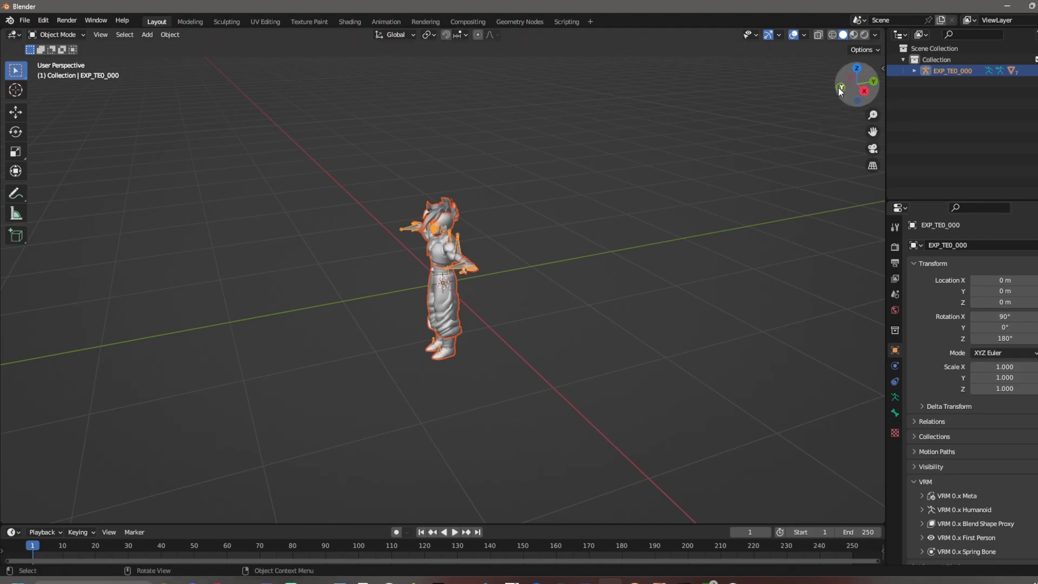
- Raise the Majuub armature in front view to about 0.77 m on Z so its feet rest on the ground line
{"action": "left_click", "coordinate": [841, 87]}
{"action": "scroll", "coordinate": [592, 277], "scroll_direction": "up", "scroll_amount": 2}
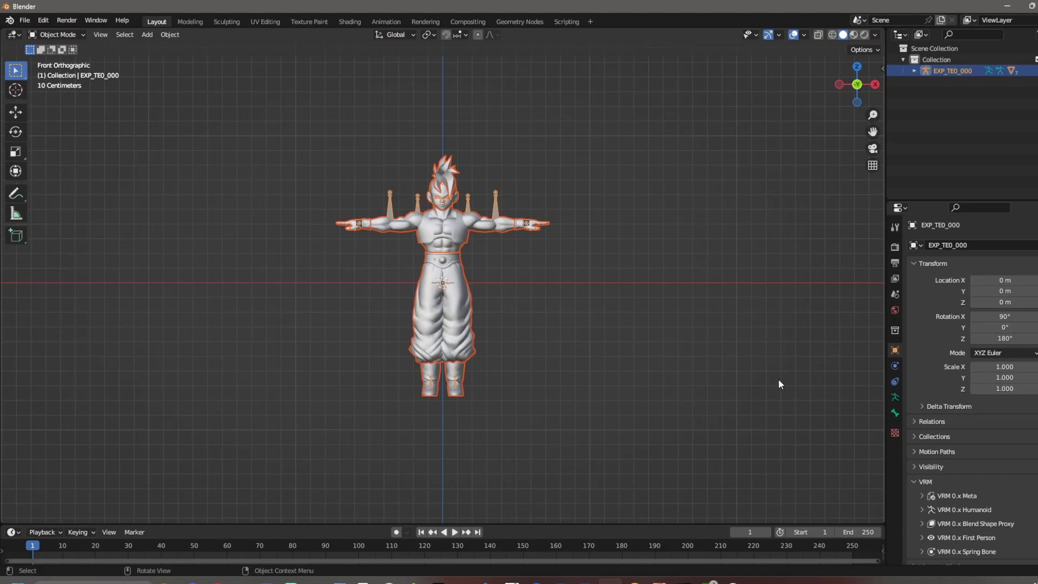
{"action": "scroll", "coordinate": [776, 384], "scroll_direction": "up", "scroll_amount": 1}
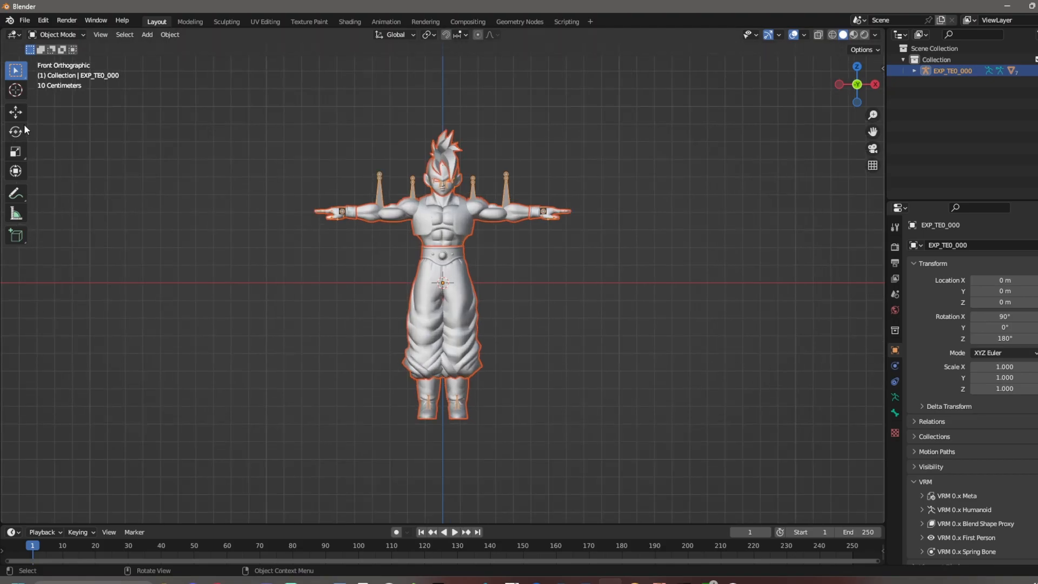
{"action": "left_click", "coordinate": [15, 112]}
{"action": "left_click_drag", "start_coordinate": [452, 244], "coordinate": [453, 108]}
{"action": "middle_click_drag", "start_coordinate": [558, 191], "coordinate": [533, 290], "text": "shift"}
{"action": "left_click", "coordinate": [535, 264]}
{"action": "scroll", "coordinate": [527, 233], "scroll_direction": "up", "scroll_amount": 2}
{"action": "left_click", "coordinate": [468, 234]}
{"action": "scroll", "coordinate": [576, 267], "scroll_direction": "down", "scroll_amount": 1}
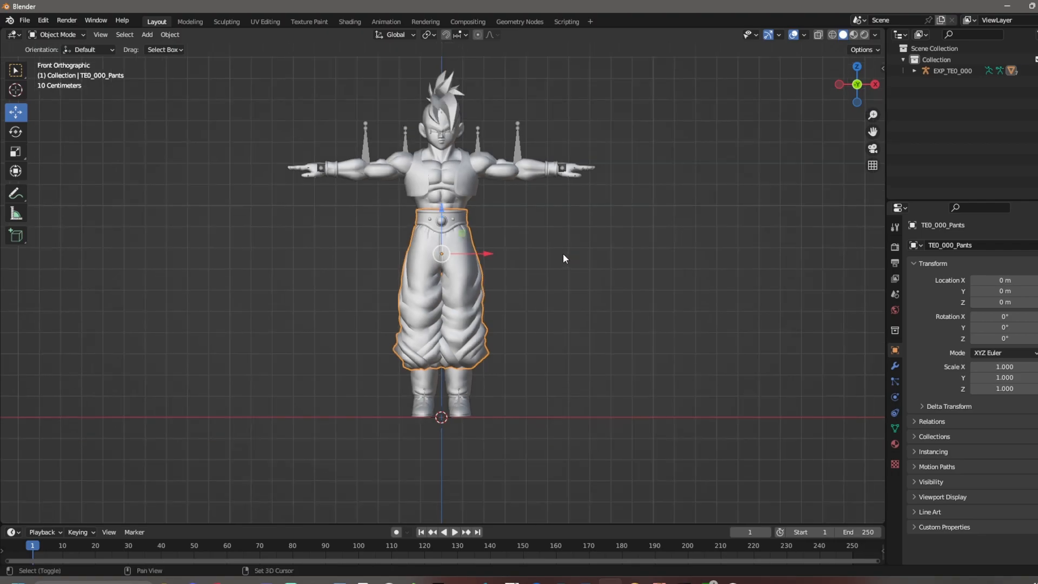
{"action": "left_click", "coordinate": [543, 225]}
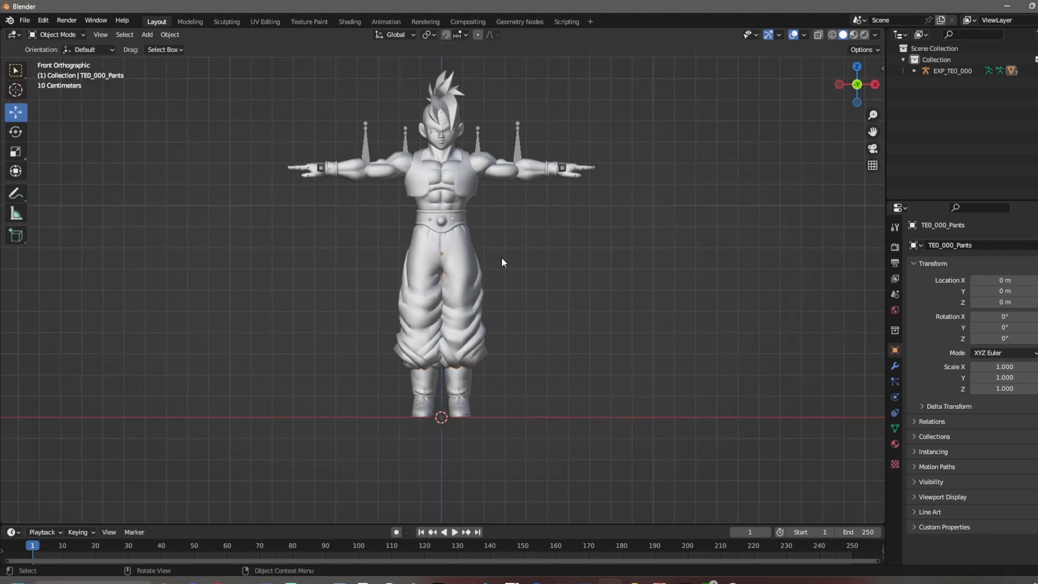
{"action": "middle_click_drag", "start_coordinate": [502, 242], "coordinate": [593, 265]}
- Import Teen Gohan's output.fbx as FBX from the [0]006_gohan_2_1p_PS3.spr folder inside Teen Gohan
{"action": "left_click", "coordinate": [25, 20]}
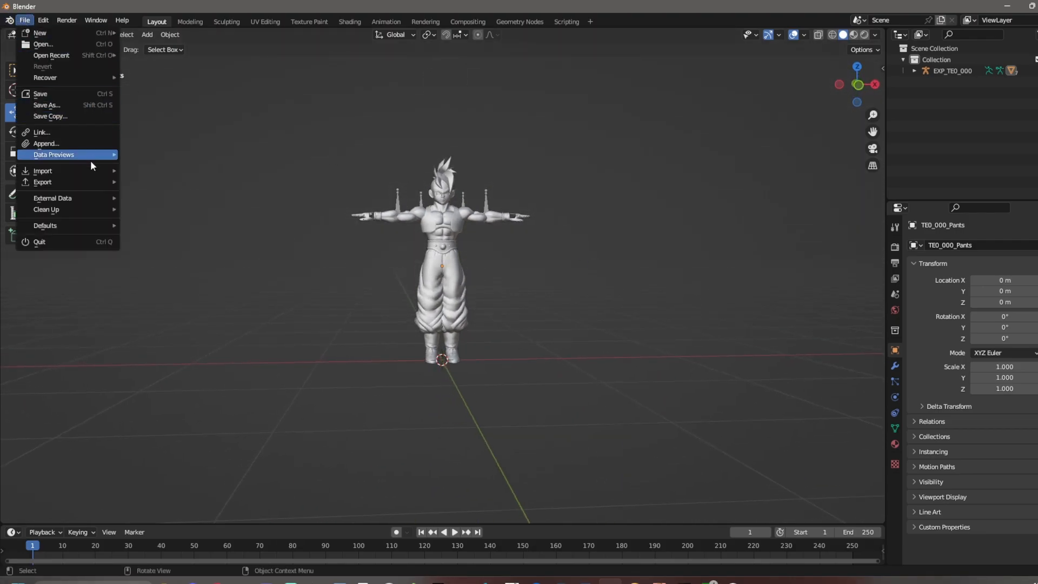
{"action": "mouse_move", "coordinate": [92, 171]}
{"action": "left_click", "coordinate": [157, 283]}
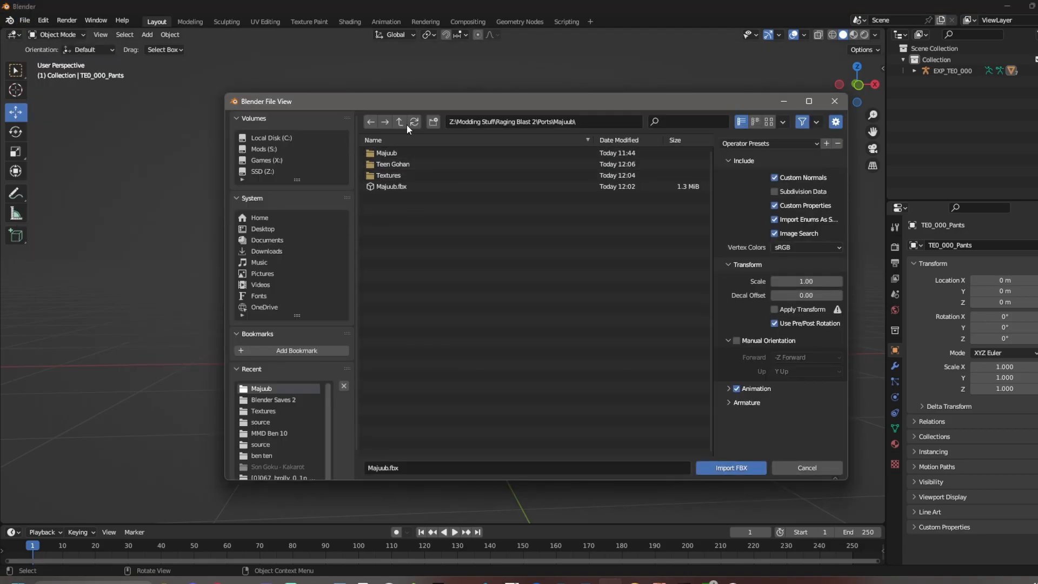
{"action": "left_click", "coordinate": [410, 164]}
{"action": "left_click", "coordinate": [419, 153]}
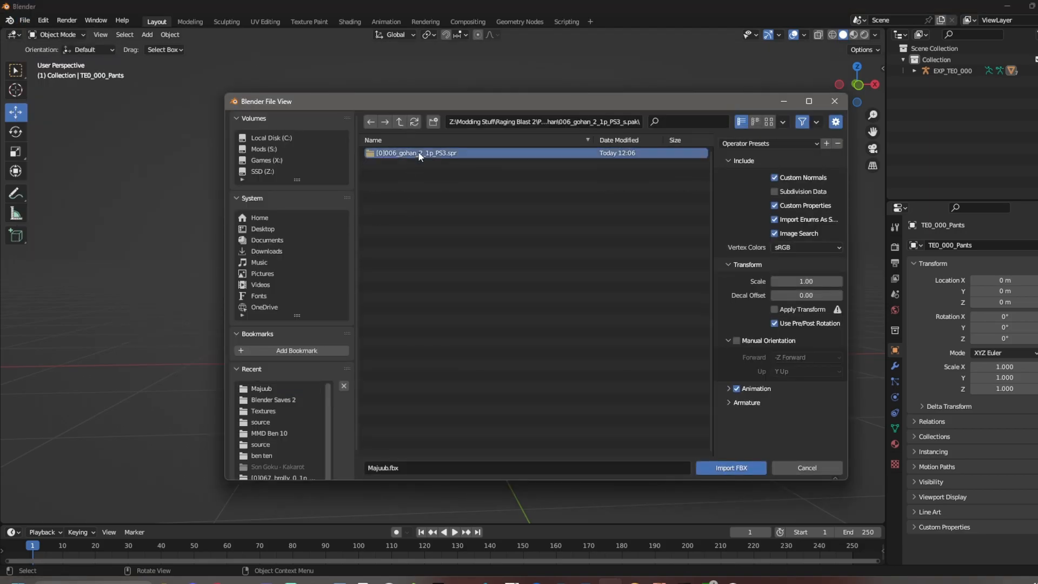
{"action": "double_click", "coordinate": [419, 155]}
{"action": "left_click", "coordinate": [427, 156]}
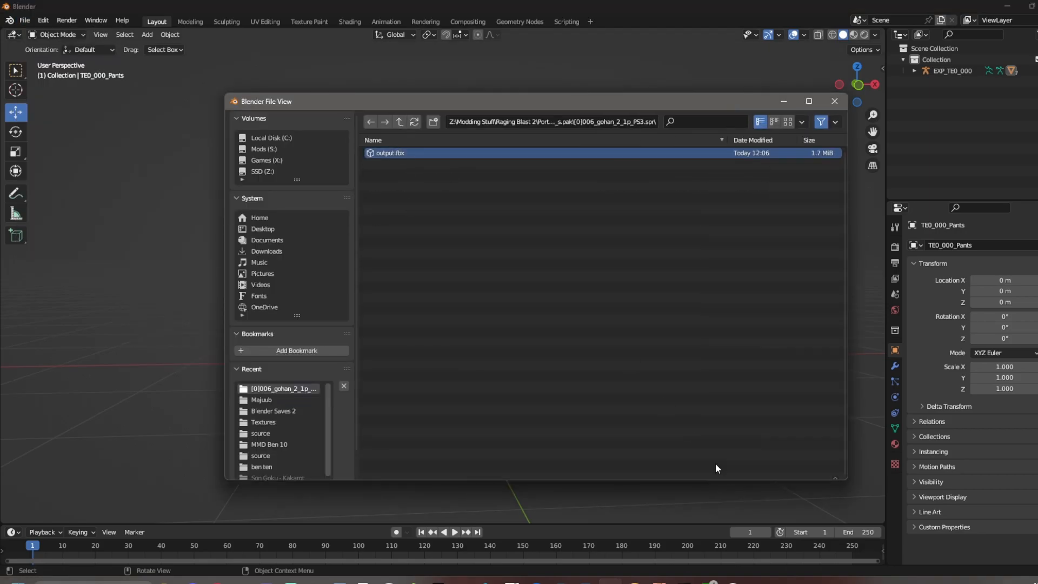
{"action": "left_click", "coordinate": [715, 464]}
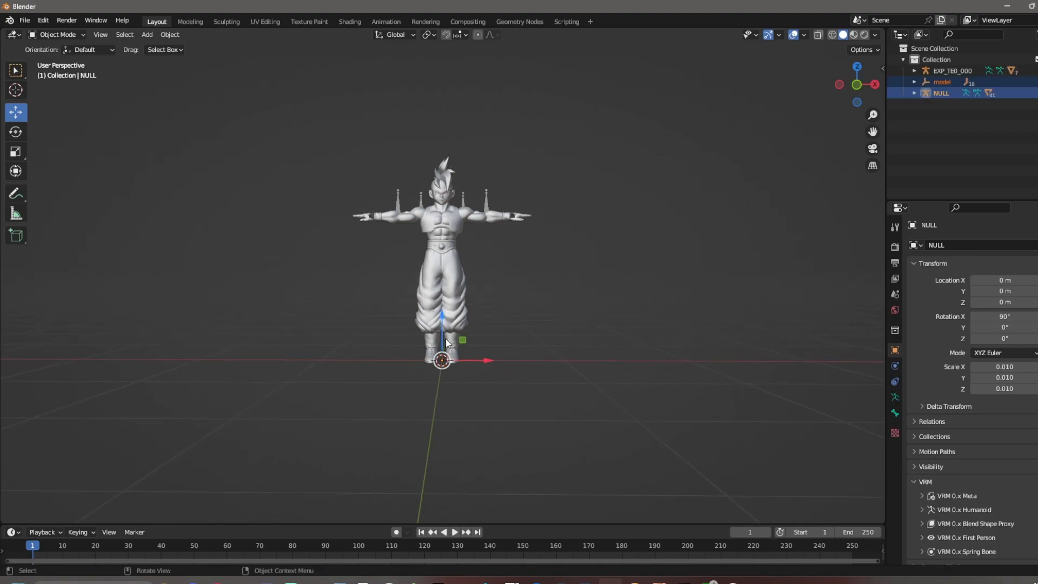
- Scale Majuub's EXP_TE0_000 armature down to about 0.054 and lower it to about -0.019 m on Z
{"action": "left_click", "coordinate": [947, 72]}
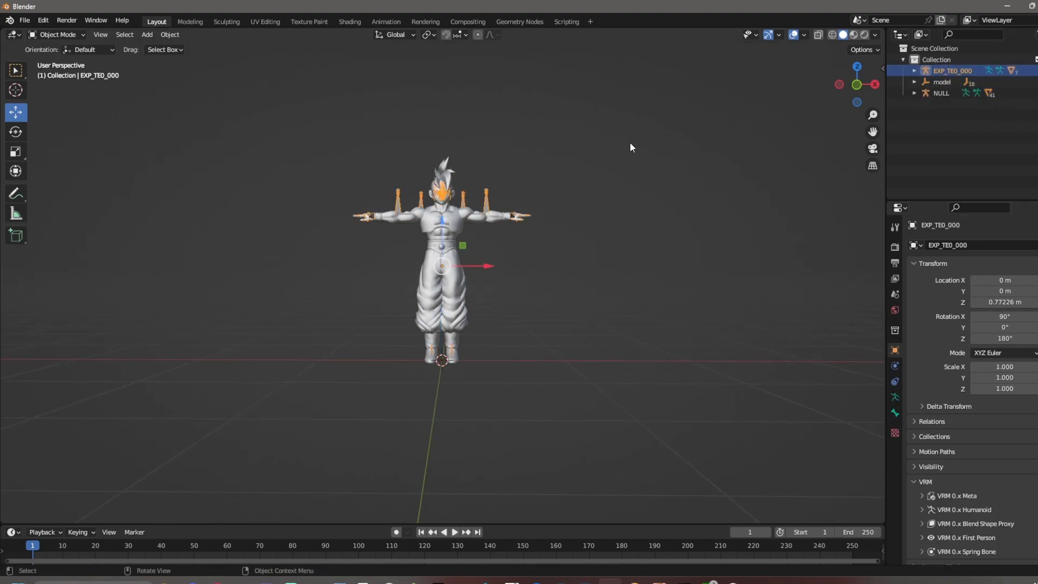
{"action": "key", "text": "s"}
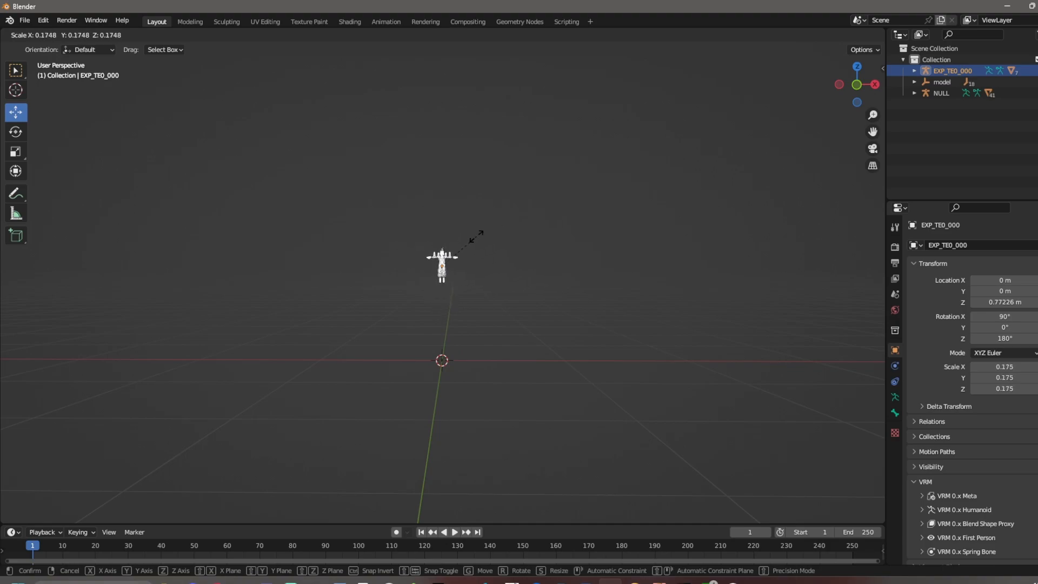
{"action": "left_click", "coordinate": [474, 239]}
{"action": "middle_click_drag", "start_coordinate": [475, 286], "coordinate": [481, 238], "text": "shift"}
{"action": "scroll", "coordinate": [481, 238], "scroll_direction": "up", "scroll_amount": 1}
{"action": "left_click_drag", "start_coordinate": [450, 180], "coordinate": [451, 304]}
{"action": "scroll", "coordinate": [466, 323], "scroll_direction": "up", "scroll_amount": 6}
{"action": "middle_click_drag", "start_coordinate": [504, 399], "coordinate": [414, 209], "text": "shift"}
{"action": "key", "text": "s"}
{"action": "left_click", "coordinate": [435, 221]}
- Shrink Majuub's armature to a scale of about 0.011 and raise it to about 0.006 m on Z, overlapping the Gohan model
{"action": "scroll", "coordinate": [420, 241], "scroll_direction": "up", "scroll_amount": 3}
{"action": "scroll", "coordinate": [526, 343], "scroll_direction": "up", "scroll_amount": 4}
{"action": "scroll", "coordinate": [526, 343], "scroll_direction": "up", "scroll_amount": 2}
{"action": "scroll", "coordinate": [516, 376], "scroll_direction": "up", "scroll_amount": 1}
{"action": "middle_click_drag", "start_coordinate": [519, 390], "coordinate": [473, 332], "text": "shift"}
{"action": "key", "text": "s"}
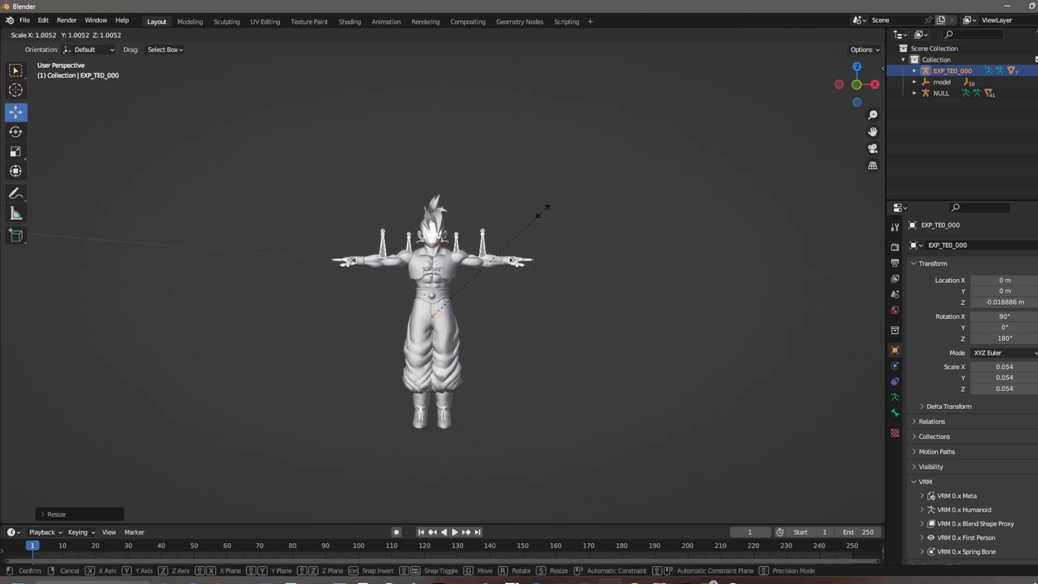
{"action": "left_click", "coordinate": [475, 268]}
{"action": "scroll", "coordinate": [475, 268], "scroll_direction": "up", "scroll_amount": 2}
{"action": "left_click_drag", "start_coordinate": [424, 298], "coordinate": [426, 192]}
{"action": "middle_click_drag", "start_coordinate": [465, 214], "coordinate": [482, 268], "text": "shift"}
{"action": "key", "text": "s"}
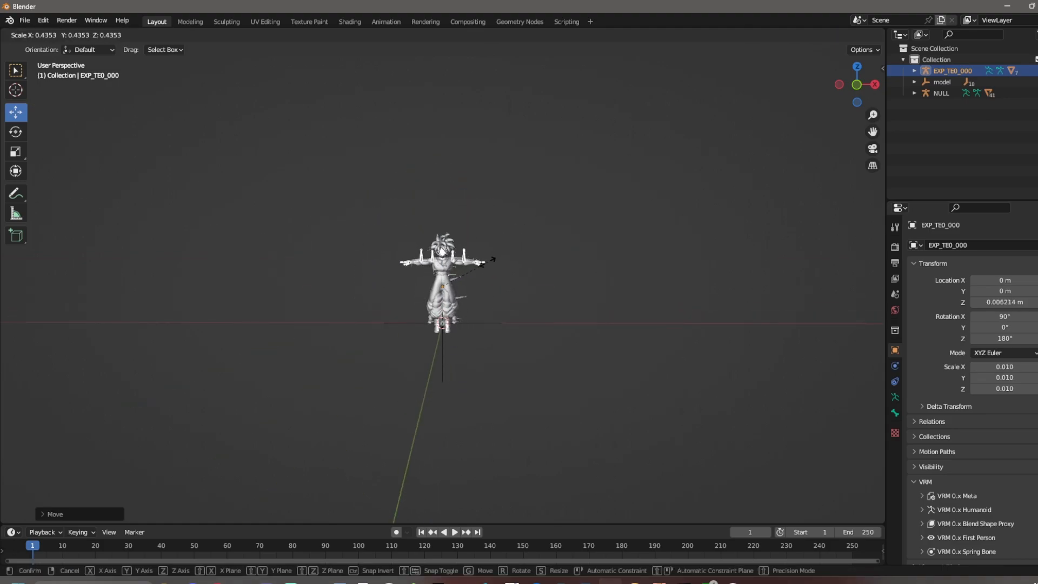
{"action": "left_click", "coordinate": [491, 258]}
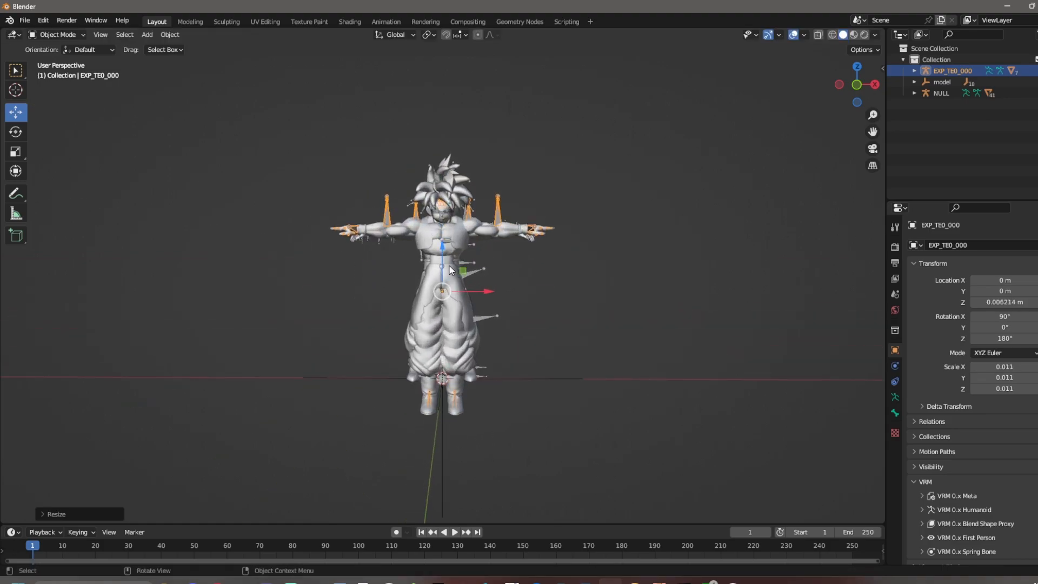
- Fine-tune Majuub's armature to a scale of about 0.010 and a Z location of about 0.0075 m, aligning its feet with Gohan's
{"action": "left_click_drag", "start_coordinate": [444, 264], "coordinate": [437, 225]}
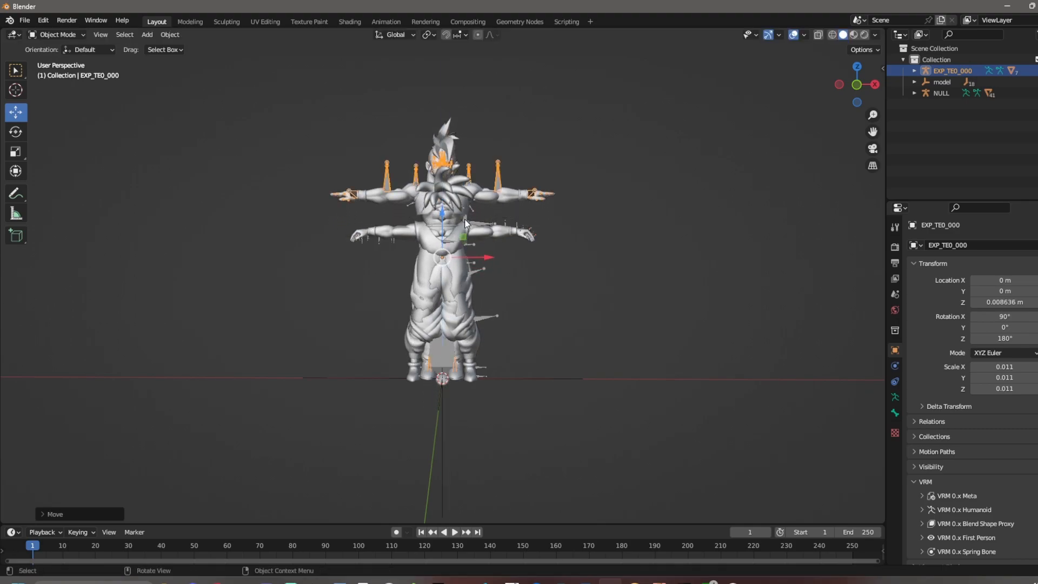
{"action": "key", "text": "s"}
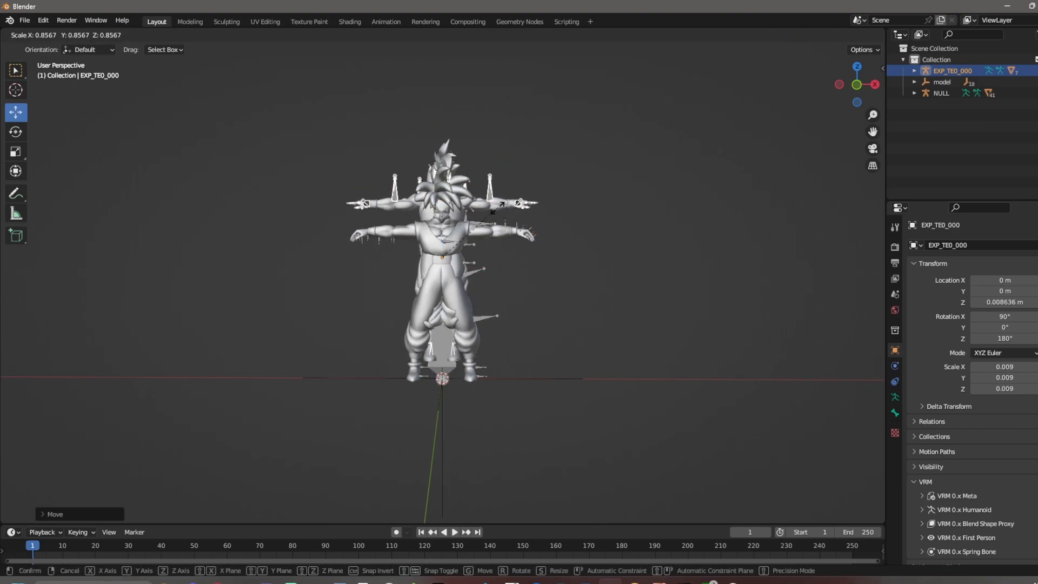
{"action": "left_click", "coordinate": [501, 210]}
{"action": "left_click_drag", "start_coordinate": [444, 220], "coordinate": [445, 240]}
{"action": "scroll", "coordinate": [502, 294], "scroll_direction": "up", "scroll_amount": 1}
{"action": "middle_click_drag", "start_coordinate": [505, 304], "coordinate": [533, 283], "text": "shift"}
{"action": "scroll", "coordinate": [489, 244], "scroll_direction": "up", "scroll_amount": 1}
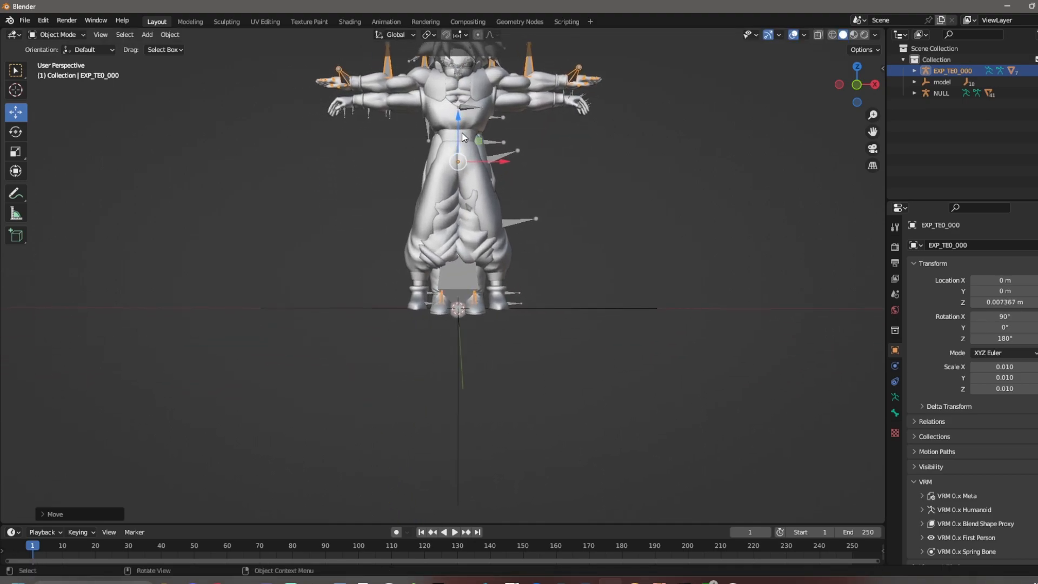
{"action": "left_click_drag", "start_coordinate": [459, 134], "coordinate": [459, 128]}
- Check the overlap of both models, deselect the armature and enlarge the outliner area
{"action": "mouse_move", "coordinate": [496, 179]}
{"action": "middle_mouse_down"}
{"action": "mouse_move", "coordinate": [505, 195]}
{"action": "mouse_move", "coordinate": [495, 178]}
{"action": "middle_mouse_up"}
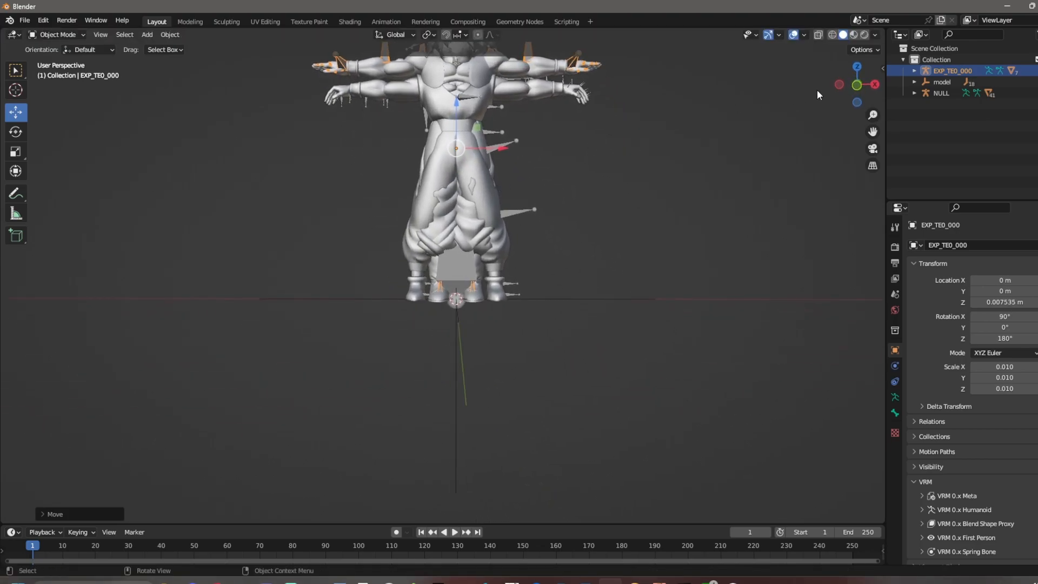
{"action": "left_click", "coordinate": [857, 86]}
{"action": "left_click_drag", "start_coordinate": [858, 85], "coordinate": [604, 355]}
{"action": "scroll", "coordinate": [603, 351], "scroll_direction": "up", "scroll_amount": 1}
{"action": "mouse_move", "coordinate": [607, 351]}
{"action": "middle_mouse_down"}
{"action": "mouse_move", "coordinate": [622, 358]}
{"action": "mouse_move", "coordinate": [608, 333]}
{"action": "middle_mouse_up"}
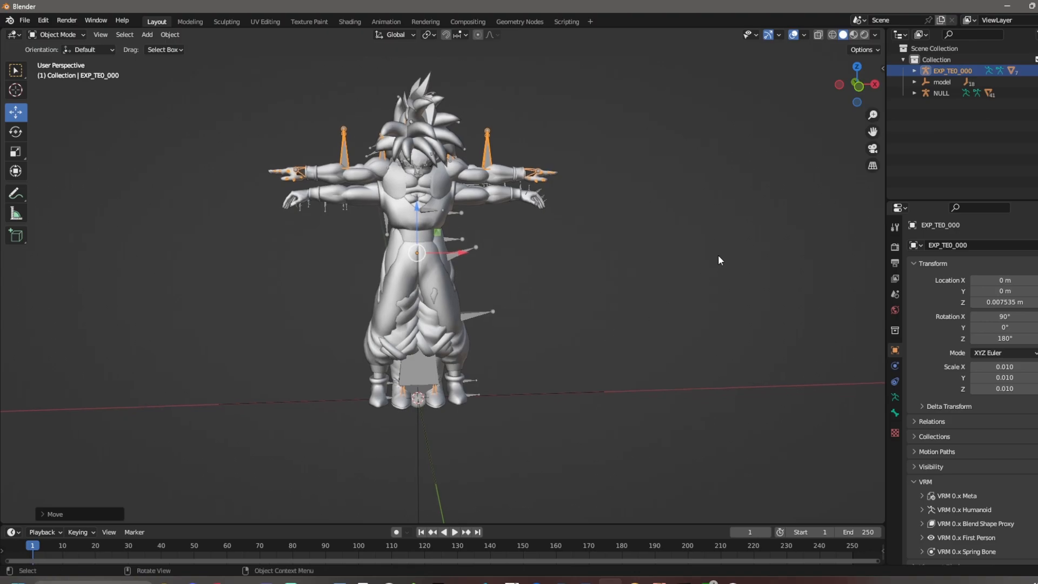
{"action": "left_click", "coordinate": [664, 211]}
{"action": "left_click_drag", "start_coordinate": [938, 200], "coordinate": [938, 353]}
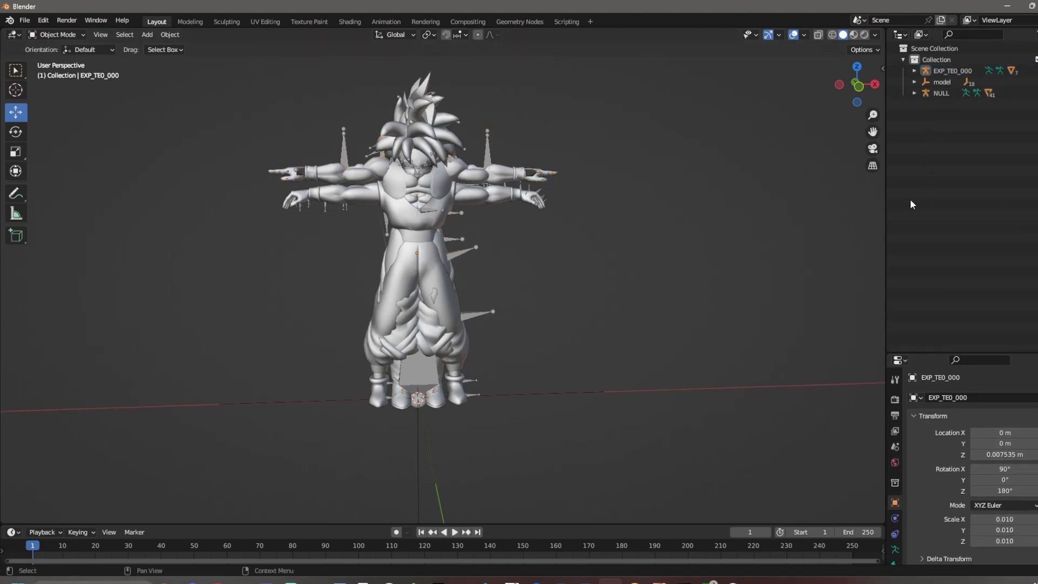
- Hide all of Majuub's TE0_000 meshes and the EXP_TE0_000 armature so only the Gohan model is shown
{"action": "left_click", "coordinate": [915, 71]}
{"action": "left_click_drag", "start_coordinate": [1037, 104], "coordinate": [1037, 171]}
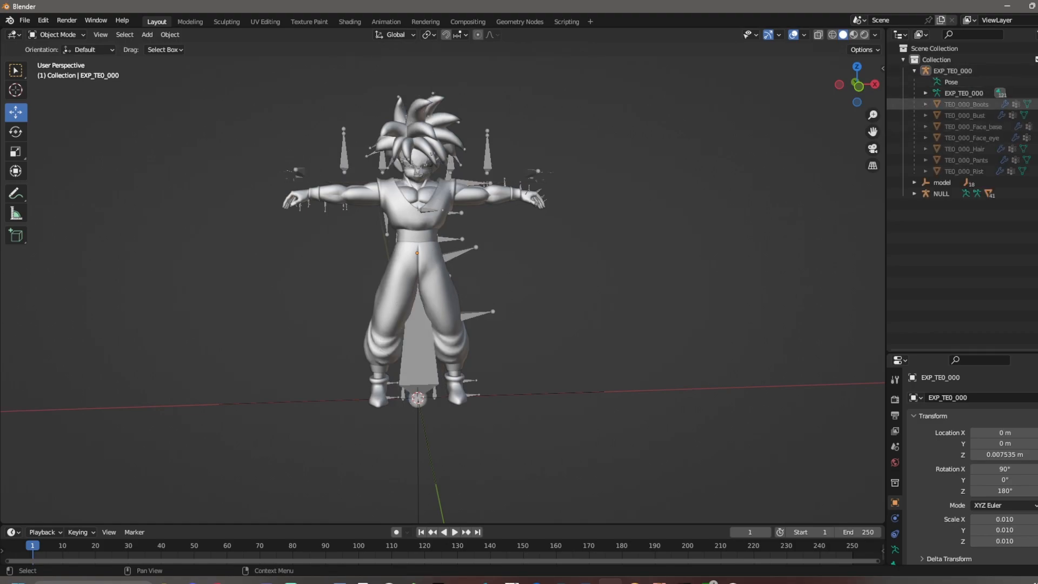
{"action": "left_click", "coordinate": [915, 70]}
{"action": "middle_click_drag", "start_coordinate": [531, 186], "coordinate": [473, 236]}
{"action": "left_click", "coordinate": [1037, 70]}
- Examine the Gohan model from the front, right and top in orthographic and perspective views
{"action": "middle_click_drag", "start_coordinate": [605, 244], "coordinate": [588, 220]}
{"action": "key", "text": "KP_1"}
{"action": "key", "text": "KP_2"}
{"action": "key", "text": "KP_3"}
{"action": "key", "text": "KP_4"}
{"action": "key", "text": "KP_5"}
{"action": "key", "text": "KP_1"}
{"action": "key", "text": "KP_3"}
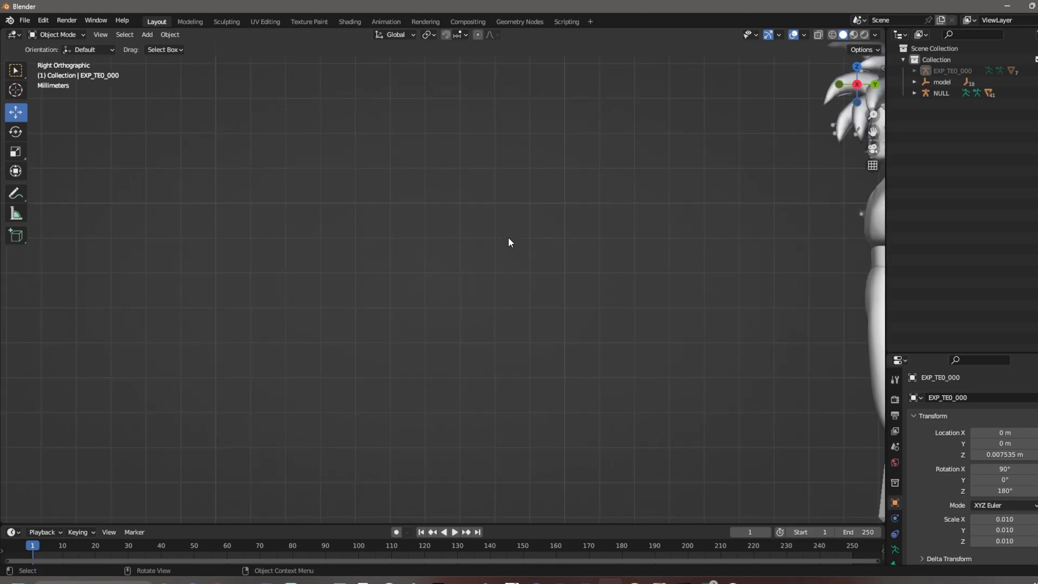
{"action": "middle_click_drag", "start_coordinate": [508, 241], "coordinate": [553, 310]}
{"action": "scroll", "coordinate": [553, 311], "scroll_direction": "up", "scroll_amount": 4}
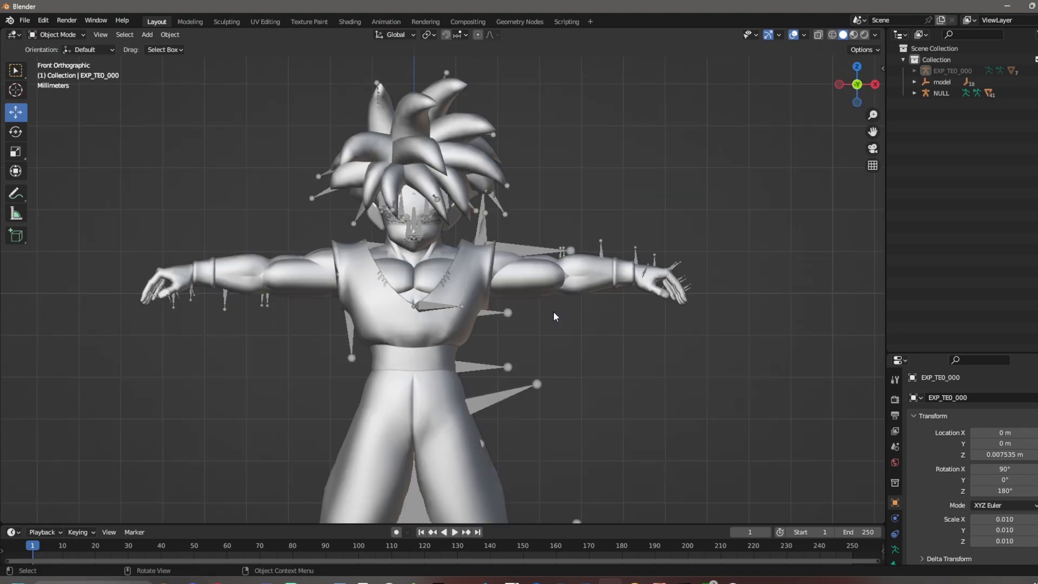
{"action": "key", "text": "KP_5"}
{"action": "middle_click_drag", "start_coordinate": [552, 319], "coordinate": [538, 366]}
{"action": "key", "text": "KP_5"}
{"action": "key", "text": "KP_5"}
{"action": "key", "text": "KP_3"}
{"action": "key", "text": "KP_7"}
{"action": "key", "text": "KP_8"}
{"action": "key", "text": "KP_1"}
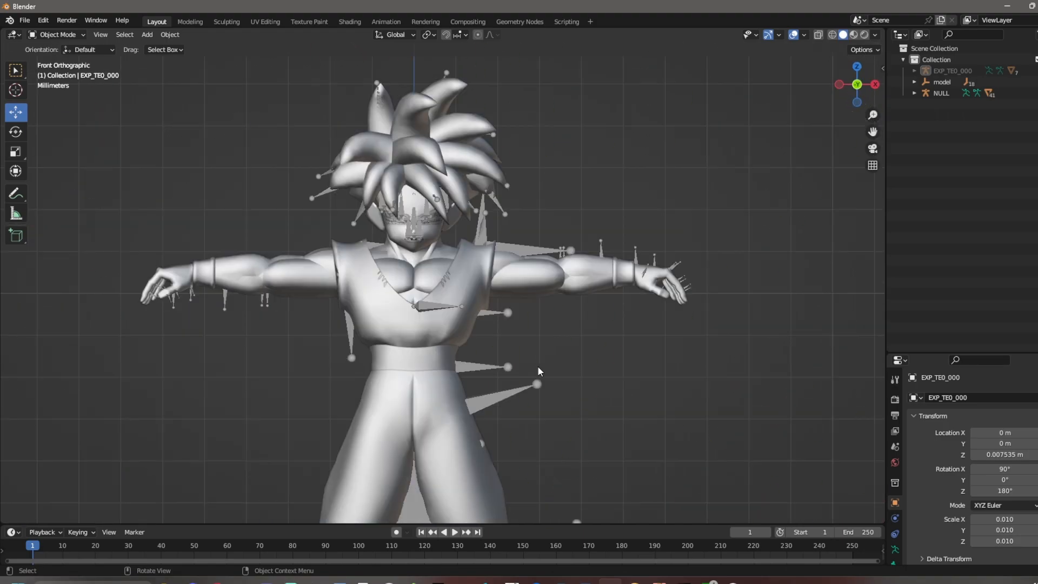
{"action": "key", "text": "KP_2"}
{"action": "key", "text": "KP_3"}
{"action": "key", "text": "KP_7"}
{"action": "key", "text": "KP_8"}
{"action": "key", "text": "KP_9"}
- Return the viewport to perspective projection and display the Gohan model with Material Preview shading
{"action": "middle_click_drag", "start_coordinate": [537, 365], "coordinate": [311, 228]}
{"action": "left_click", "coordinate": [872, 167]}
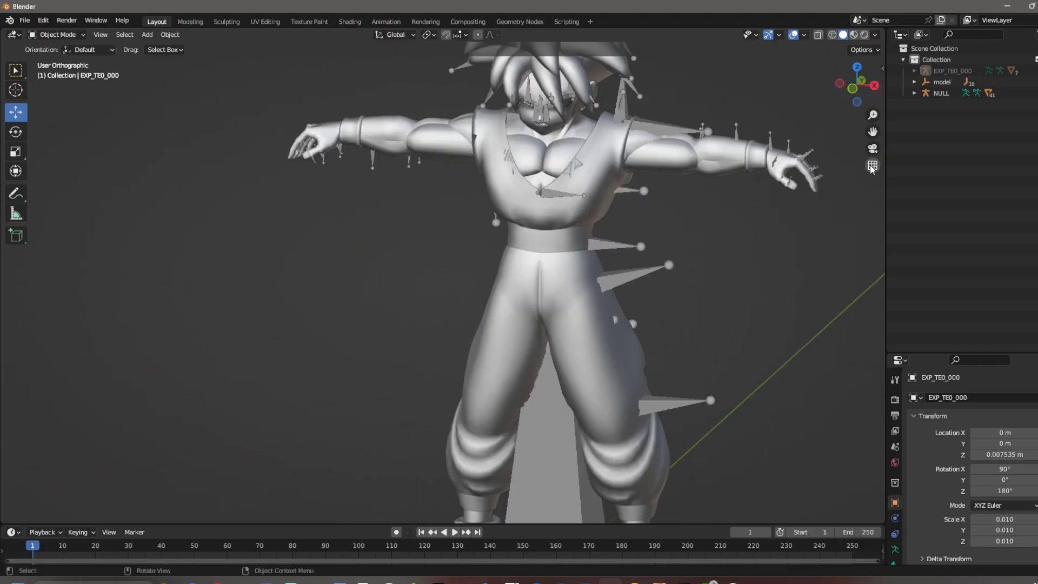
{"action": "left_click", "coordinate": [872, 166]}
{"action": "middle_click_drag", "start_coordinate": [684, 221], "coordinate": [726, 216]}
{"action": "middle_click_drag", "start_coordinate": [726, 217], "coordinate": [561, 263], "text": "shift"}
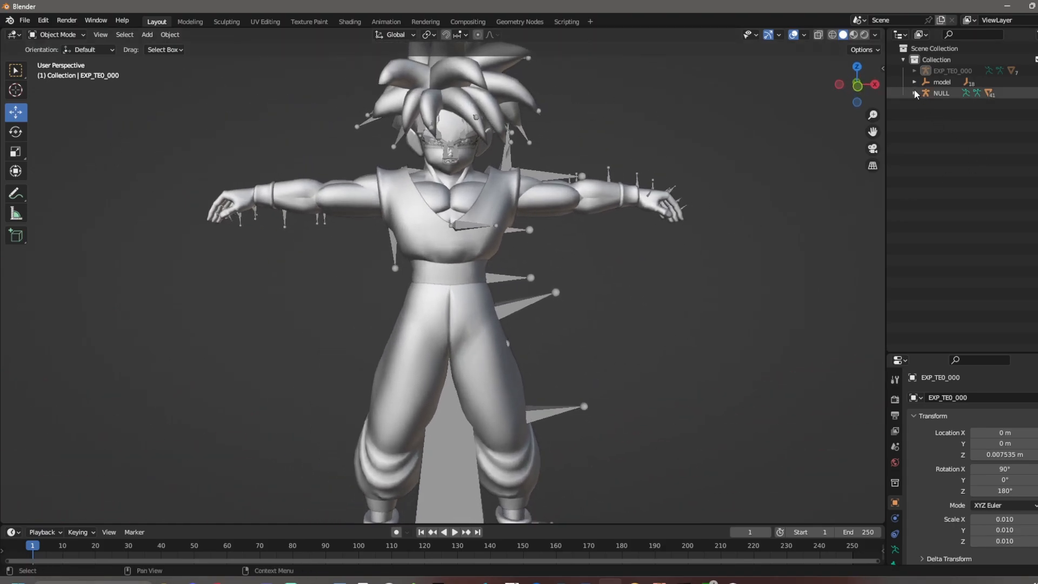
{"action": "left_click", "coordinate": [854, 35]}
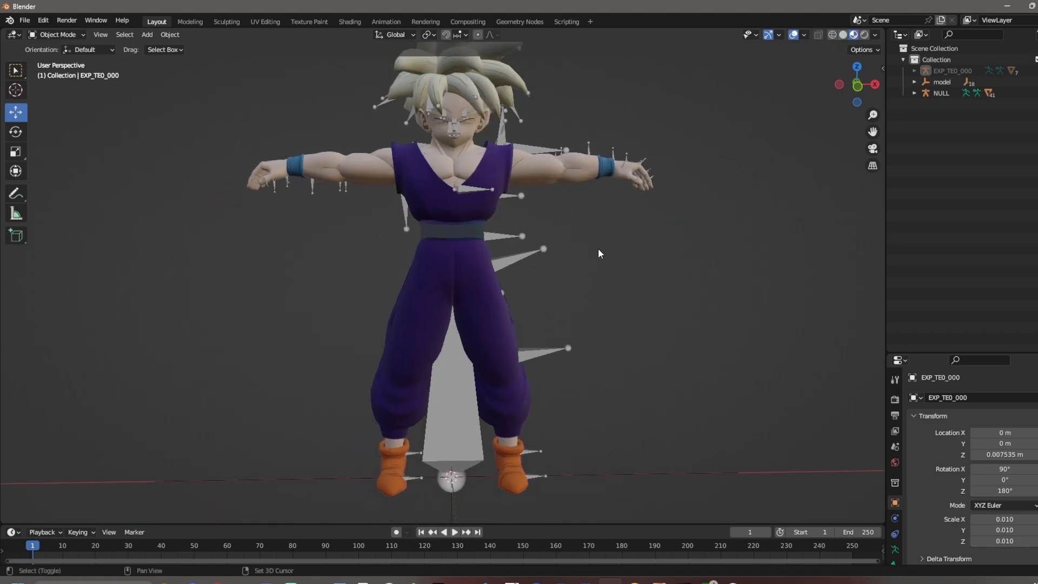
{"action": "middle_click_drag", "start_coordinate": [491, 226], "coordinate": [506, 281]}
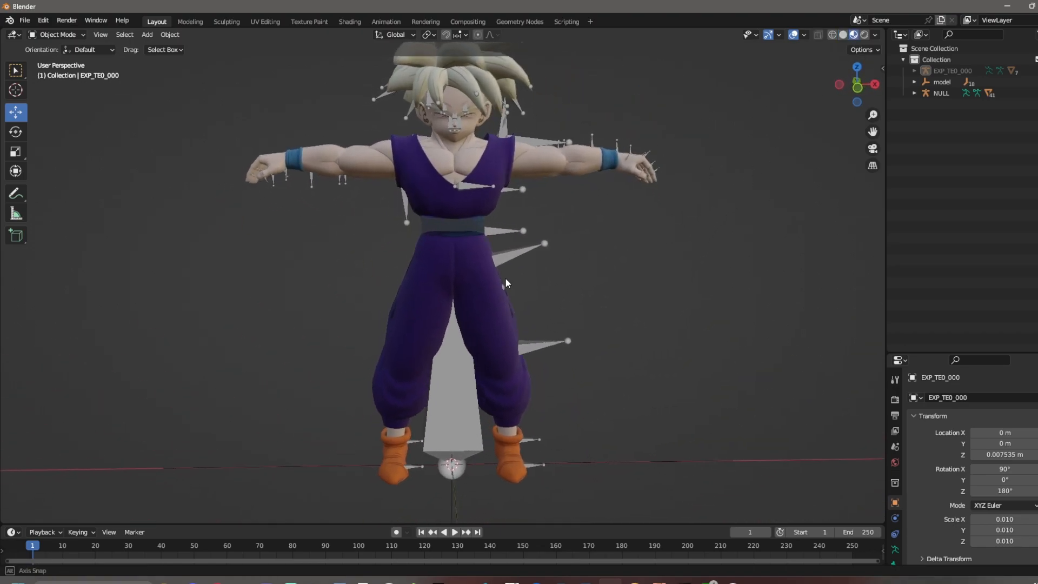
- List the contents of Gohan's NULL armature in an enlarged outliner and hide all its meshes and the armature itself
{"action": "left_click", "coordinate": [914, 93]}
{"action": "left_click_drag", "start_coordinate": [947, 354], "coordinate": [967, 554]}
{"action": "scroll", "coordinate": [976, 282], "scroll_direction": "down", "scroll_amount": 2}
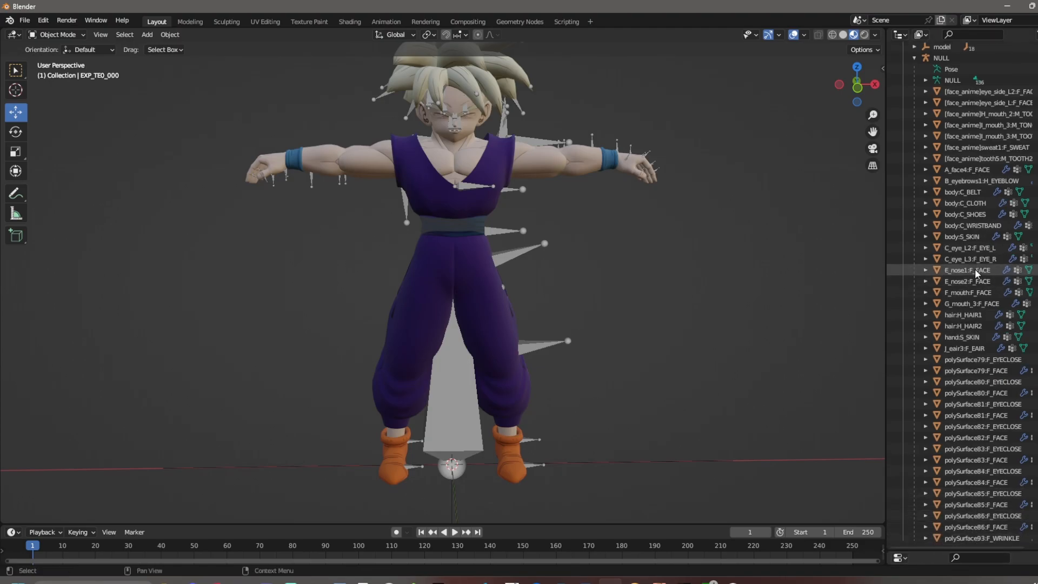
{"action": "left_click_drag", "start_coordinate": [1036, 91], "coordinate": [1036, 538]}
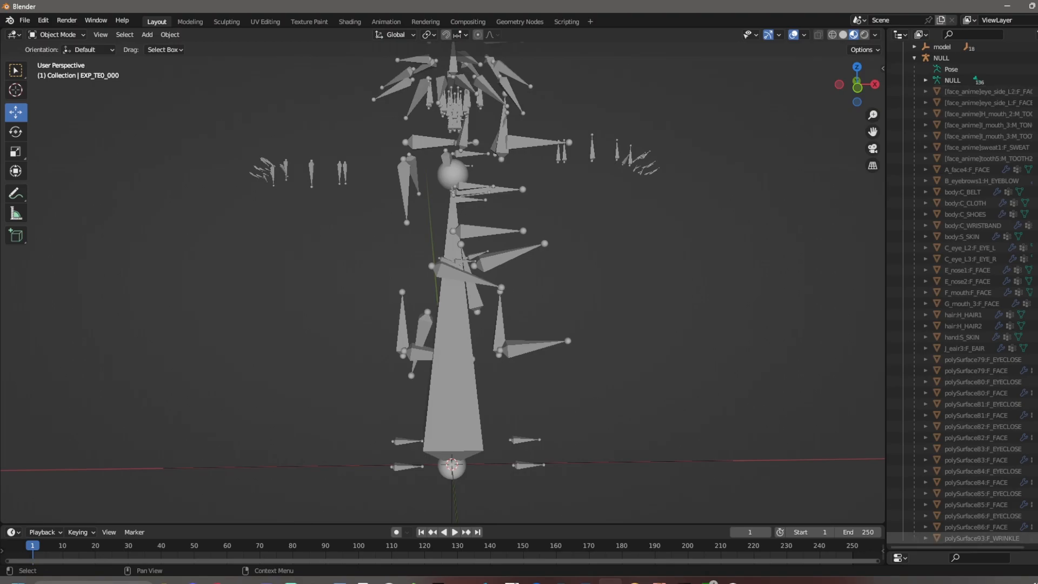
{"action": "left_click", "coordinate": [1036, 58]}
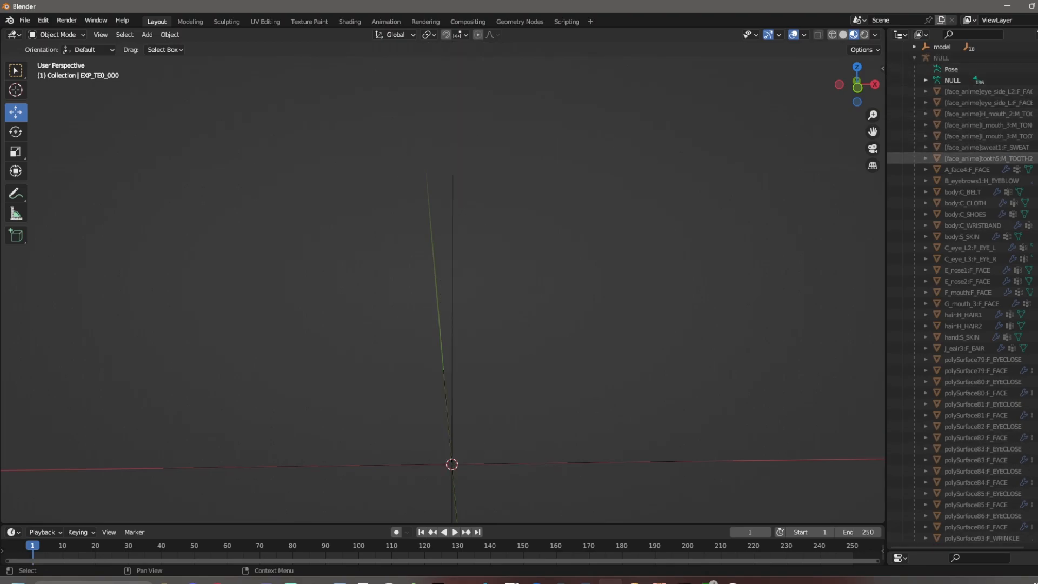
- Show only Gohan's body:C_CLOTH and body:C_SHOES meshes again
{"action": "left_click", "coordinate": [1036, 203]}
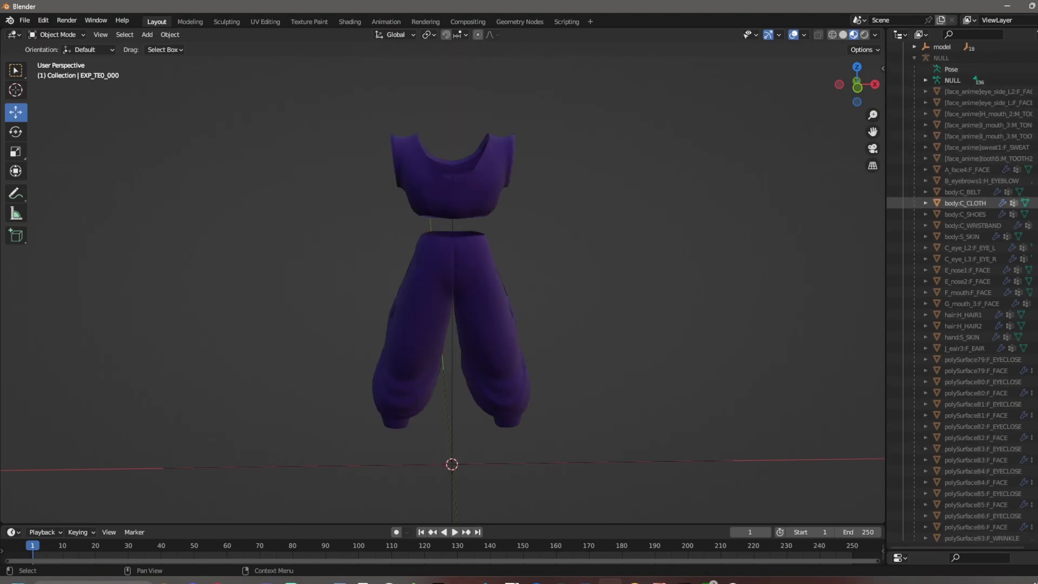
{"action": "left_click", "coordinate": [1036, 214]}
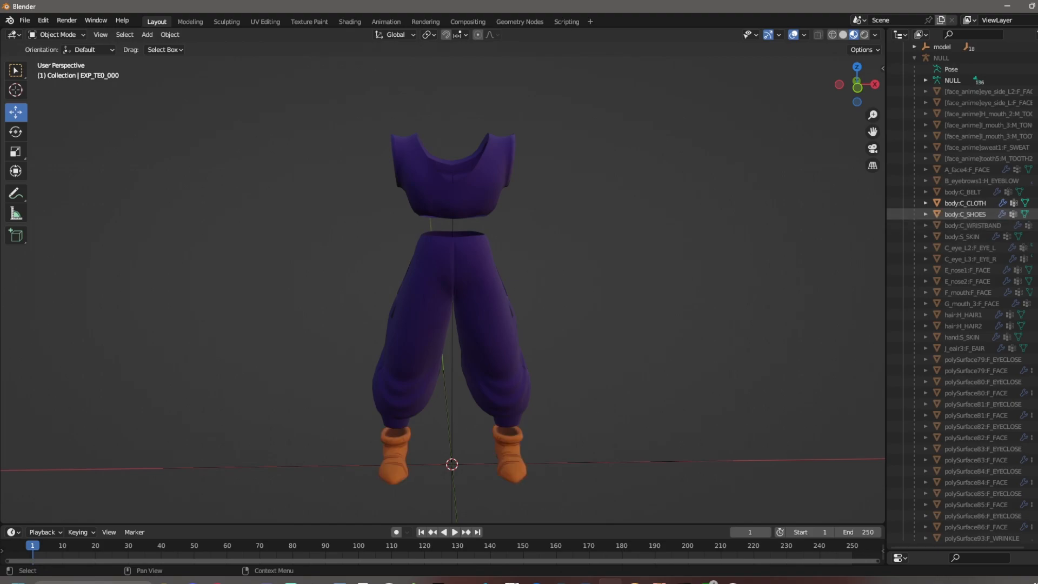
{"action": "left_click", "coordinate": [1035, 237]}
{"action": "left_click", "coordinate": [1035, 236]}
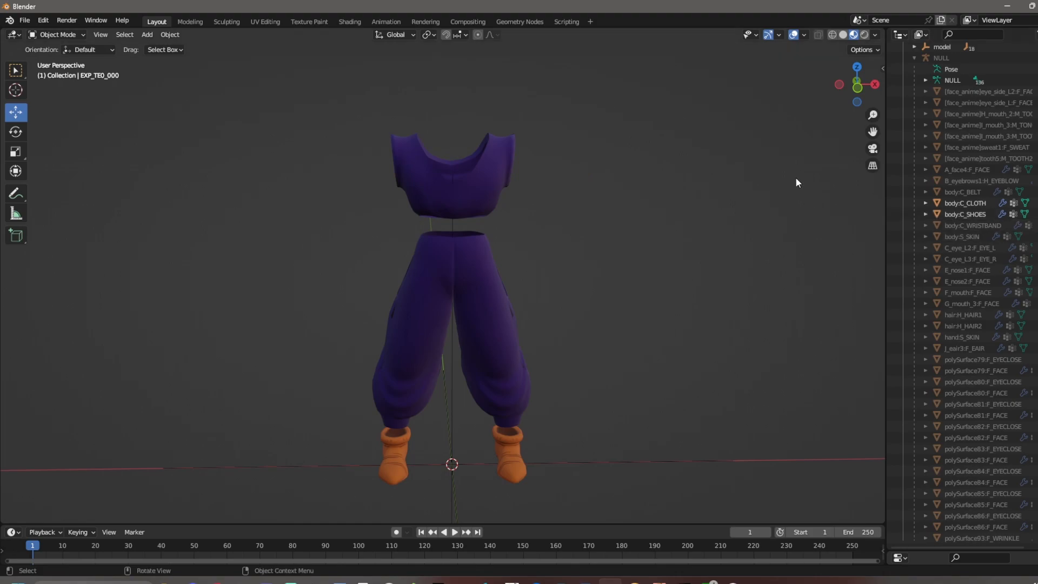
- Collapse Gohan's NULL hierarchy and make all of Majuub's TE0_000 meshes and the EXP_TE0_000 armature visible from the front
{"action": "left_click", "coordinate": [915, 58]}
{"action": "left_click", "coordinate": [1035, 70]}
{"action": "left_click", "coordinate": [1035, 71]}
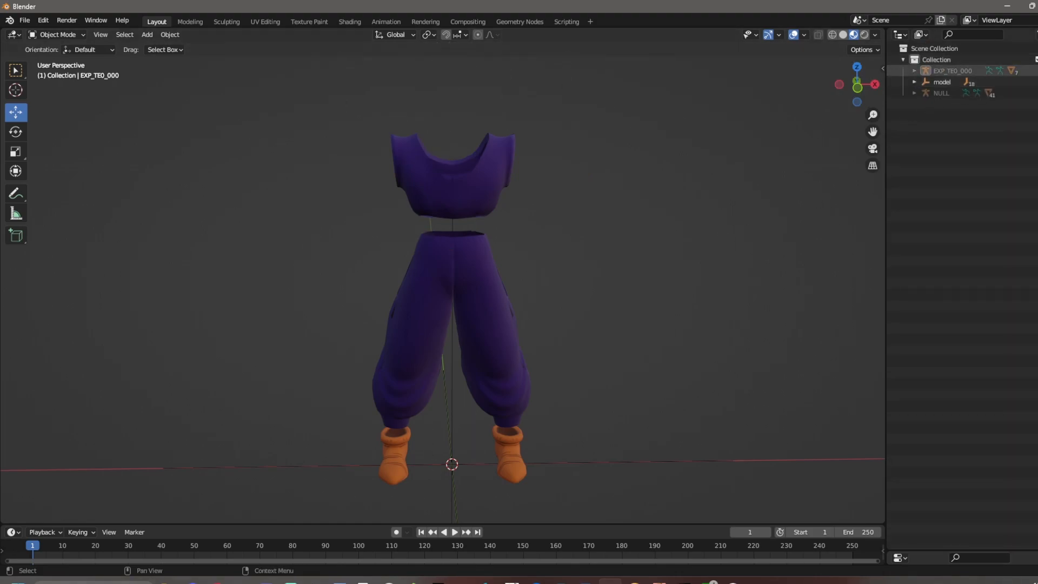
{"action": "left_click", "coordinate": [914, 71]}
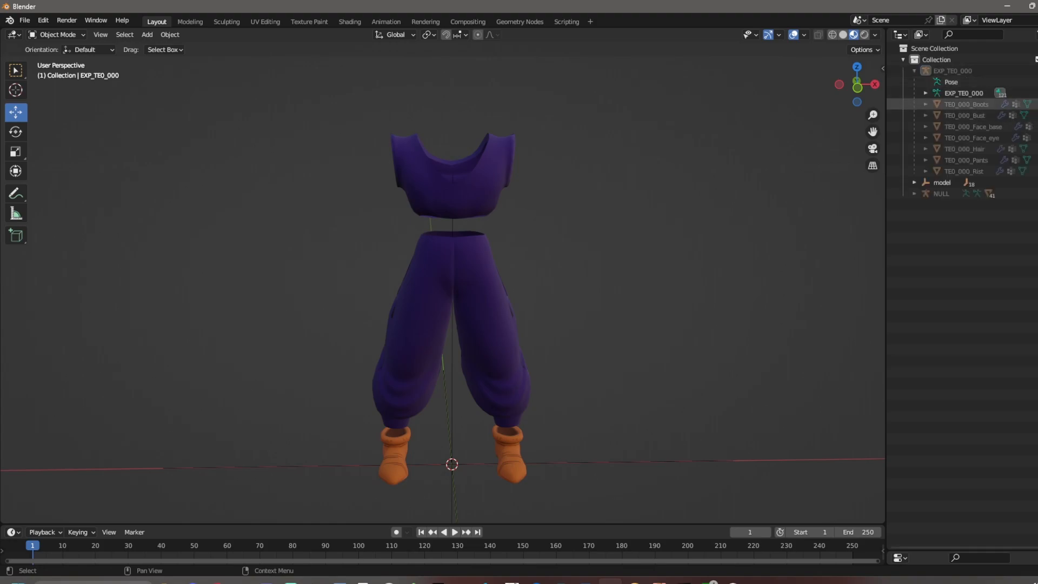
{"action": "left_click_drag", "start_coordinate": [1036, 104], "coordinate": [1036, 172]}
{"action": "left_click", "coordinate": [857, 87]}
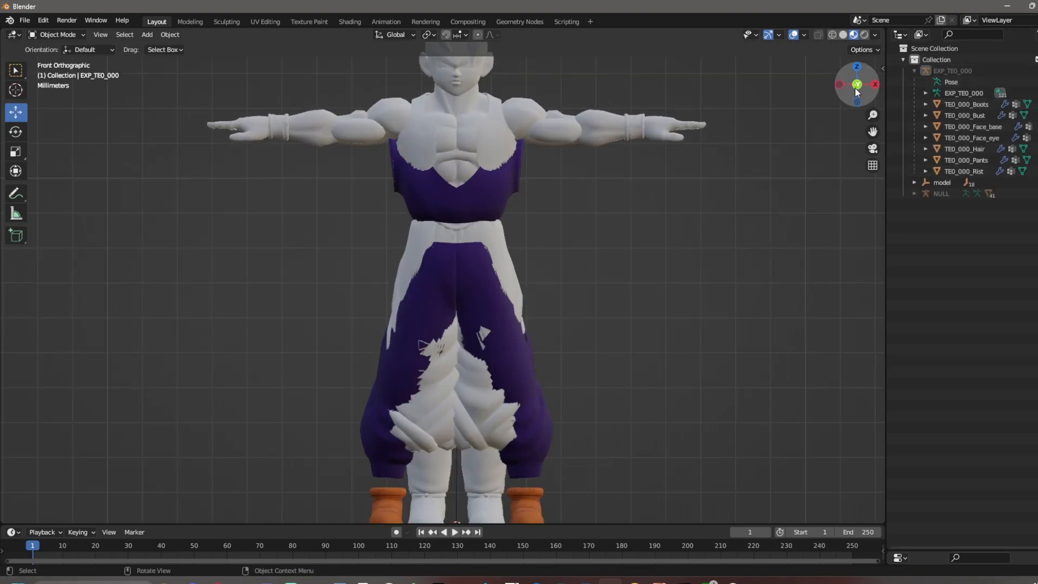
{"action": "scroll", "coordinate": [628, 216], "scroll_direction": "up", "scroll_amount": 3}
{"action": "middle_click_drag", "start_coordinate": [453, 137], "coordinate": [480, 200], "text": "shift"}
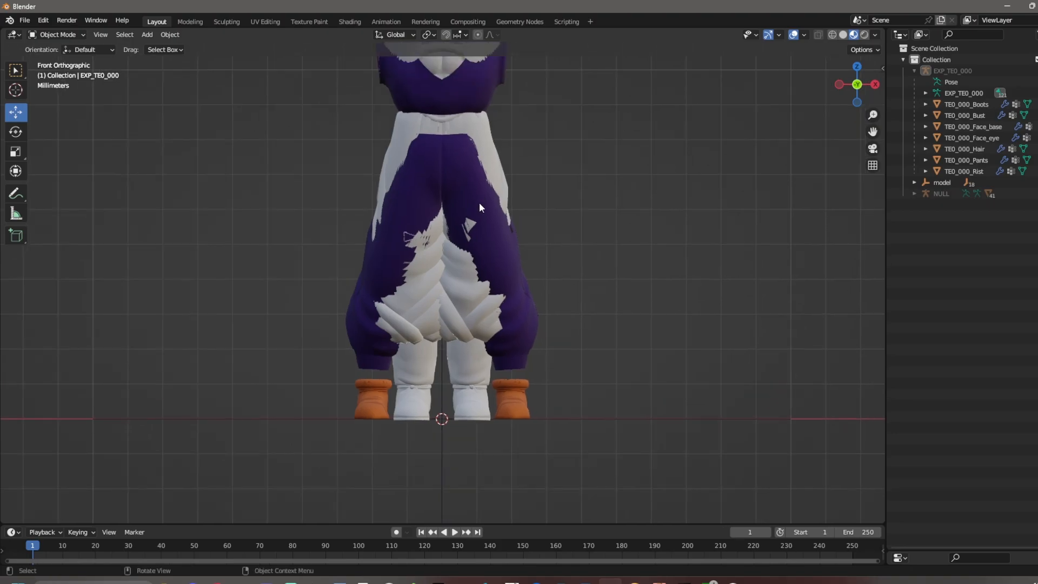
{"action": "middle_click_drag", "start_coordinate": [712, 184], "coordinate": [711, 197], "text": "shift"}
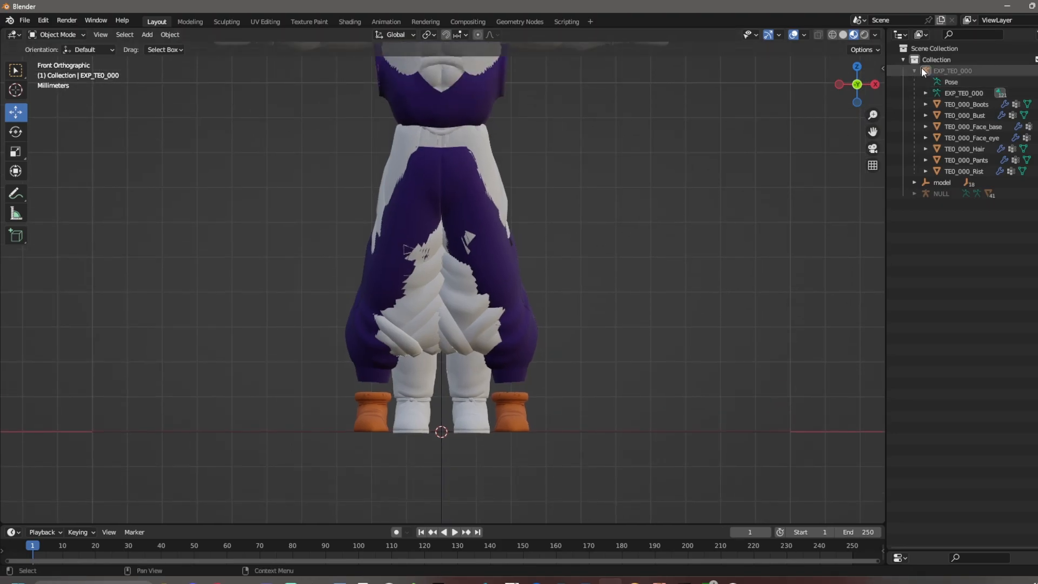
{"action": "left_click", "coordinate": [1037, 71]}
- Select Majuub's EXP_TE0_000 armature in a front perspective view and switch it to Pose Mode
{"action": "middle_click_drag", "start_coordinate": [613, 195], "coordinate": [614, 274], "text": "shift"}
{"action": "middle_click", "coordinate": [595, 268]}
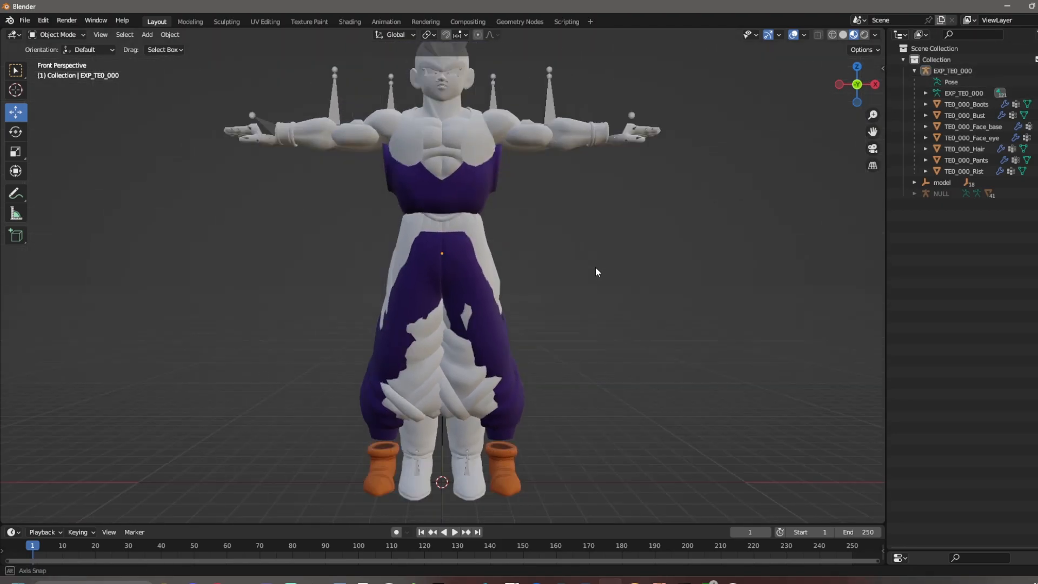
{"action": "mouse_move", "coordinate": [502, 301]}
{"action": "middle_mouse_down", "text": "shift"}
{"action": "mouse_move", "coordinate": [505, 211]}
{"action": "mouse_move", "coordinate": [505, 290]}
{"action": "middle_mouse_up", "text": "shift"}
{"action": "left_click", "coordinate": [557, 92]}
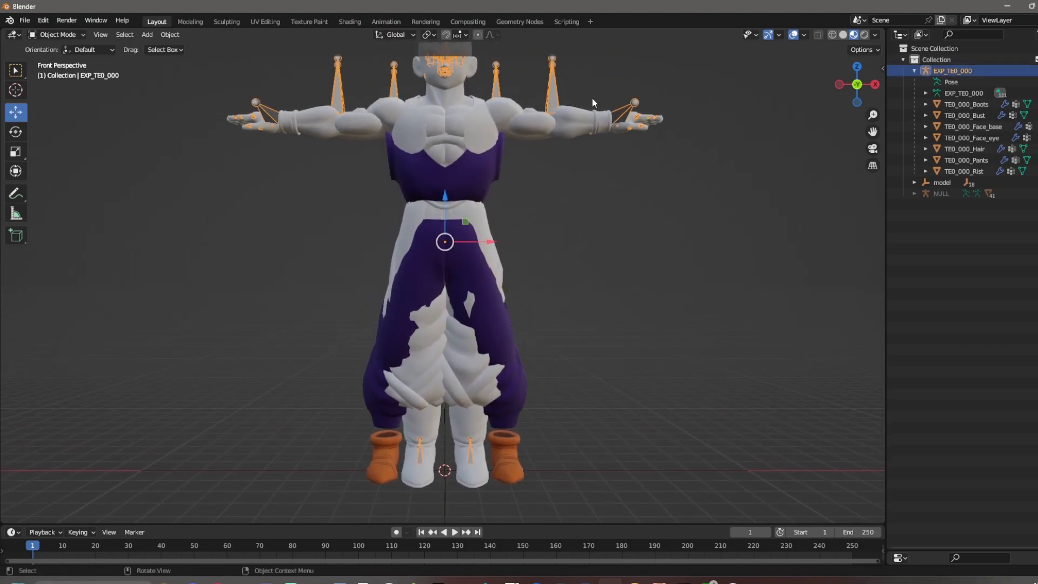
{"action": "middle_click_drag", "start_coordinate": [583, 250], "coordinate": [580, 303], "text": "shift"}
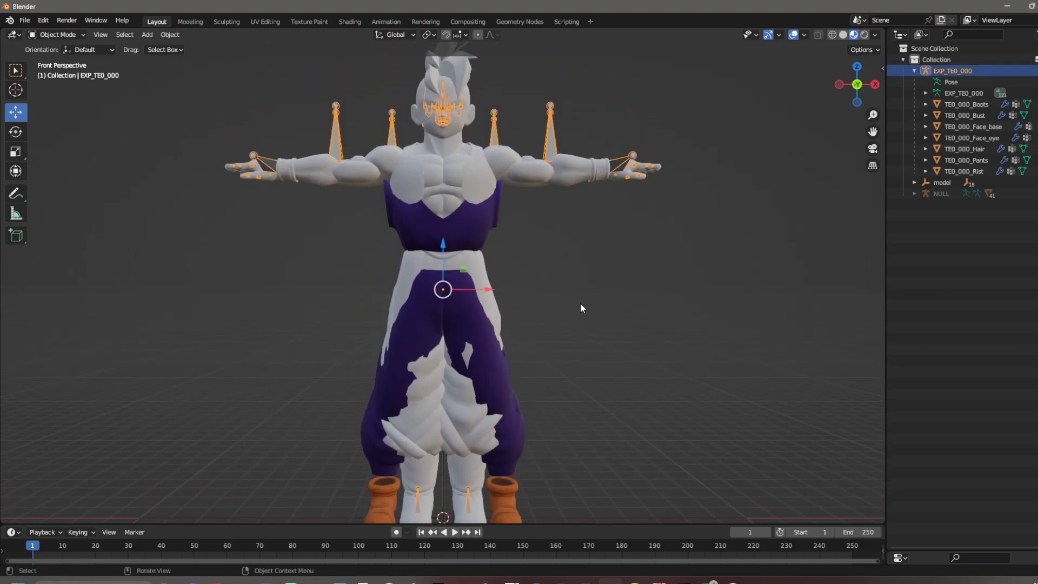
{"action": "left_click", "coordinate": [67, 36]}
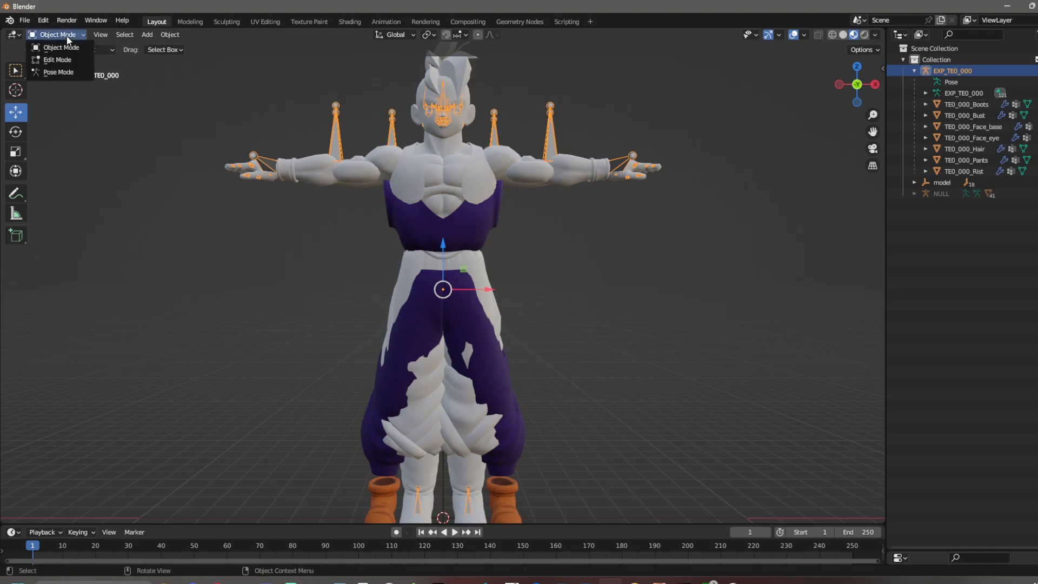
{"action": "left_click", "coordinate": [60, 72]}
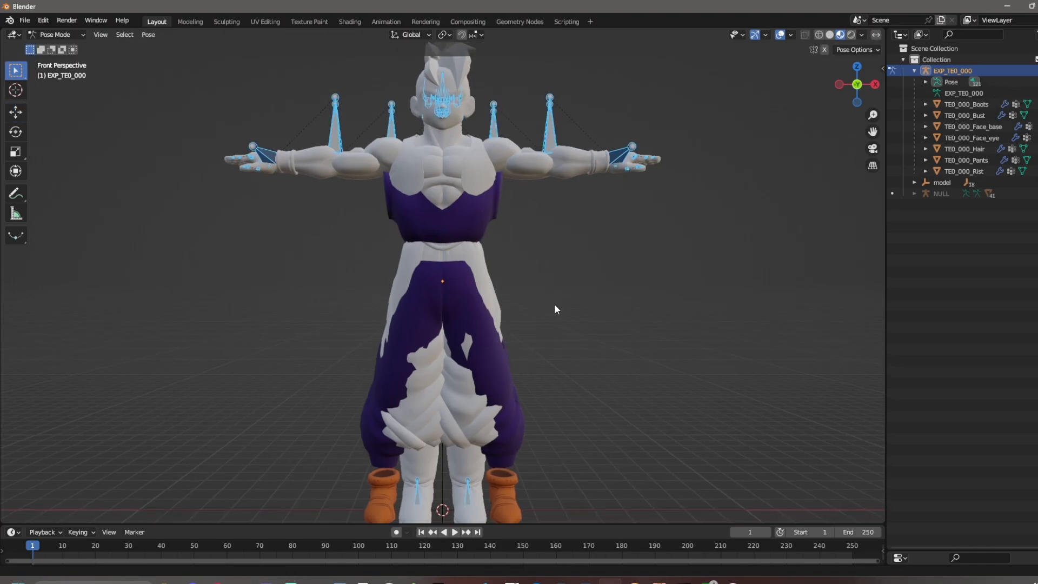
- Select Majuub's b_R_Leg1 and b_R_LegHelper bones under b_C_Pelvis and rotate them outward onto Gohan's matching leg
{"action": "middle_click_drag", "start_coordinate": [556, 310], "coordinate": [764, 182], "text": "shift"}
{"action": "left_click", "coordinate": [925, 82]}
{"action": "left_click", "coordinate": [936, 93]}
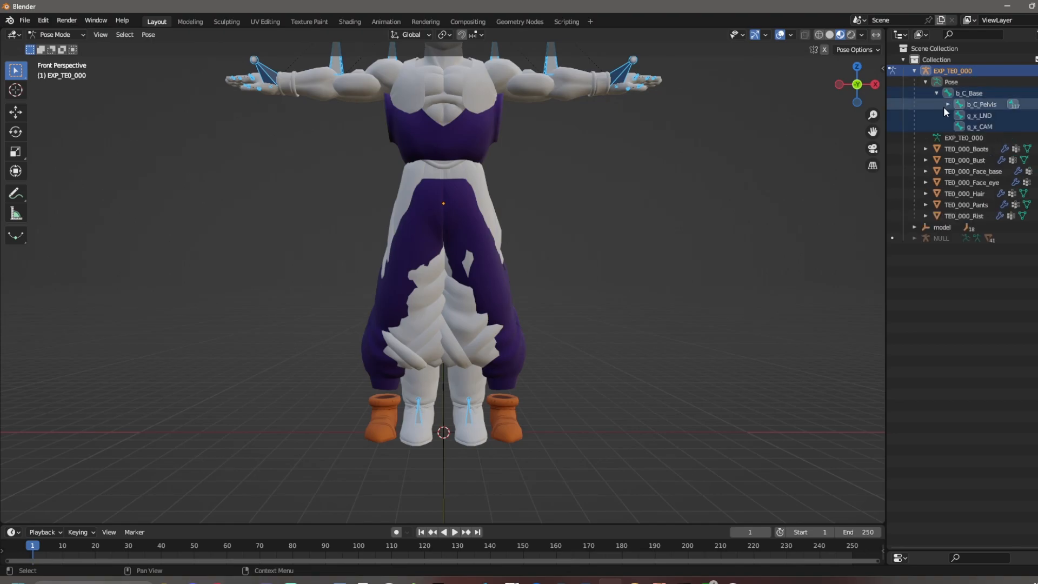
{"action": "left_click", "coordinate": [947, 105]}
{"action": "left_click", "coordinate": [995, 116]}
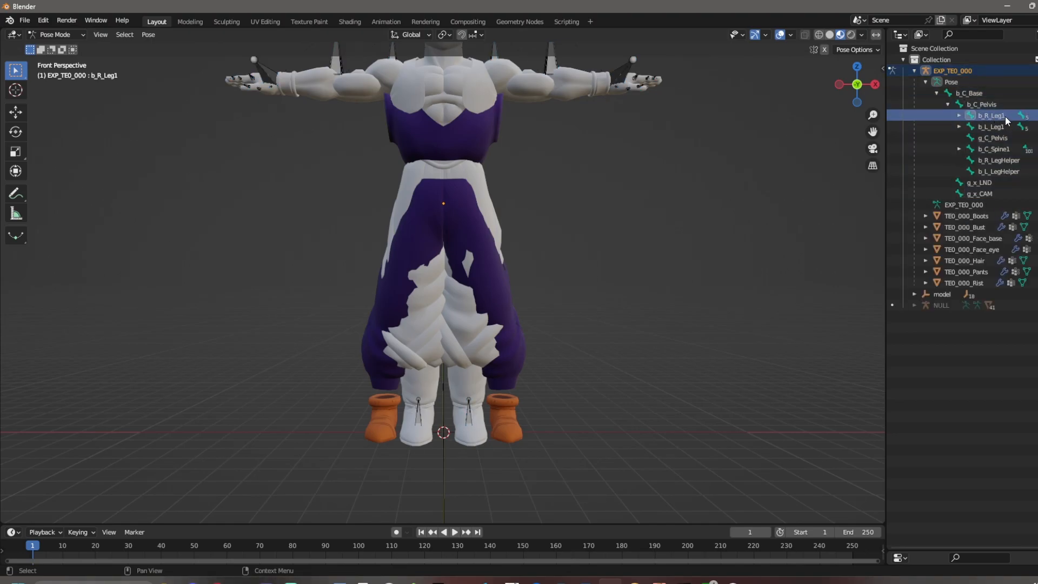
{"action": "left_click", "coordinate": [1003, 160], "text": "ctrl"}
{"action": "middle_click_drag", "start_coordinate": [509, 263], "coordinate": [504, 248], "text": "shift"}
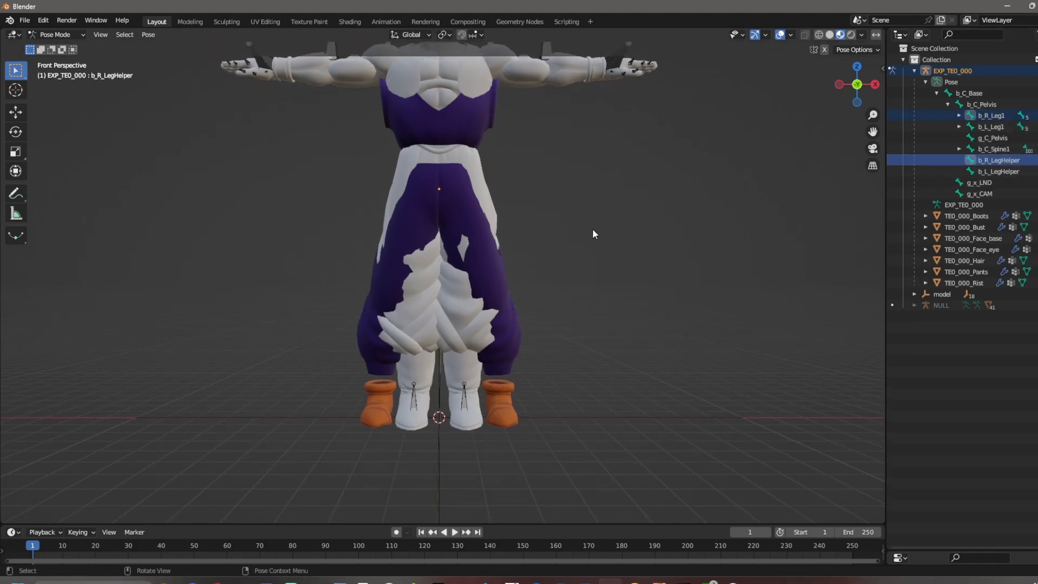
{"action": "left_click", "coordinate": [16, 132]}
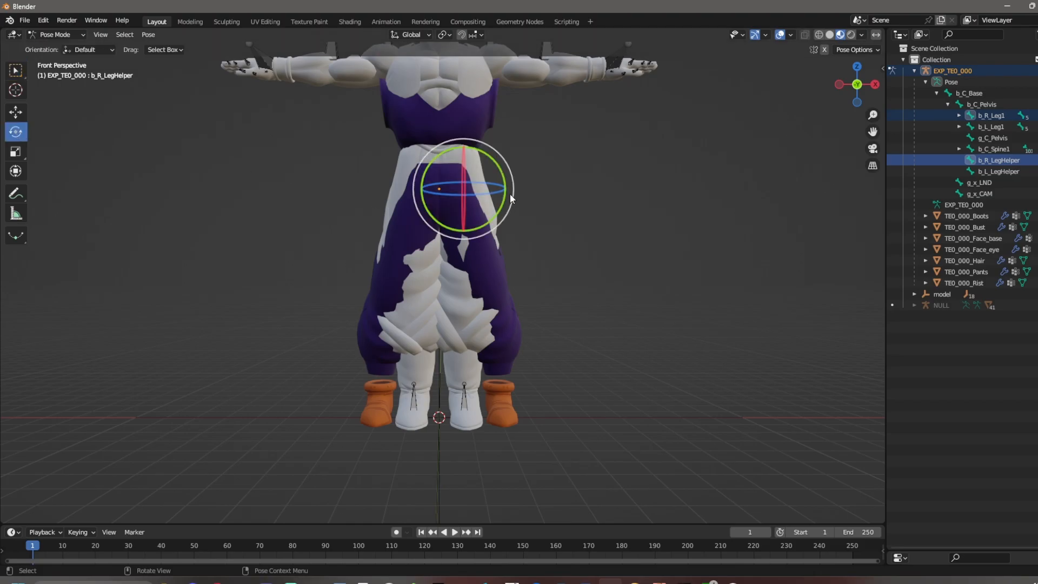
{"action": "left_click_drag", "start_coordinate": [500, 172], "coordinate": [493, 163]}
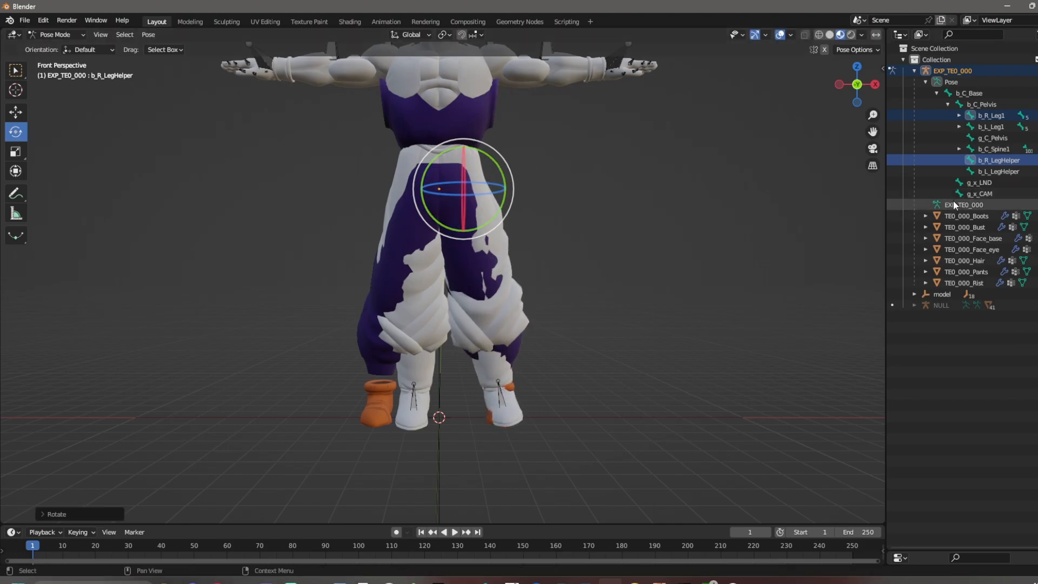
- Rotate Majuub's b_L_Leg1 and b_L_LegHelper bones together outward to line up with Gohan's other leg
{"action": "left_click", "coordinate": [998, 128]}
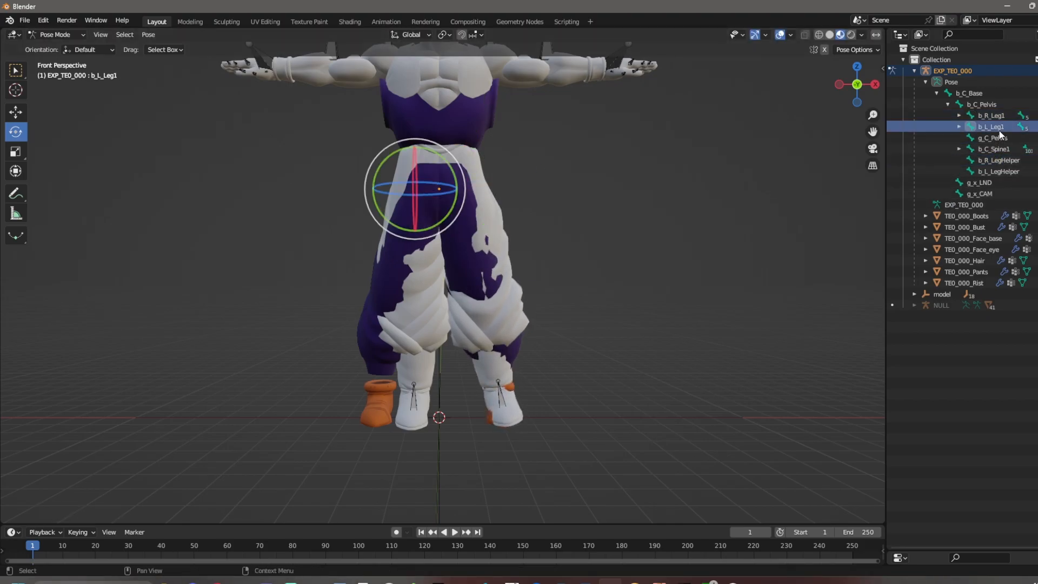
{"action": "left_click", "coordinate": [1001, 170]}
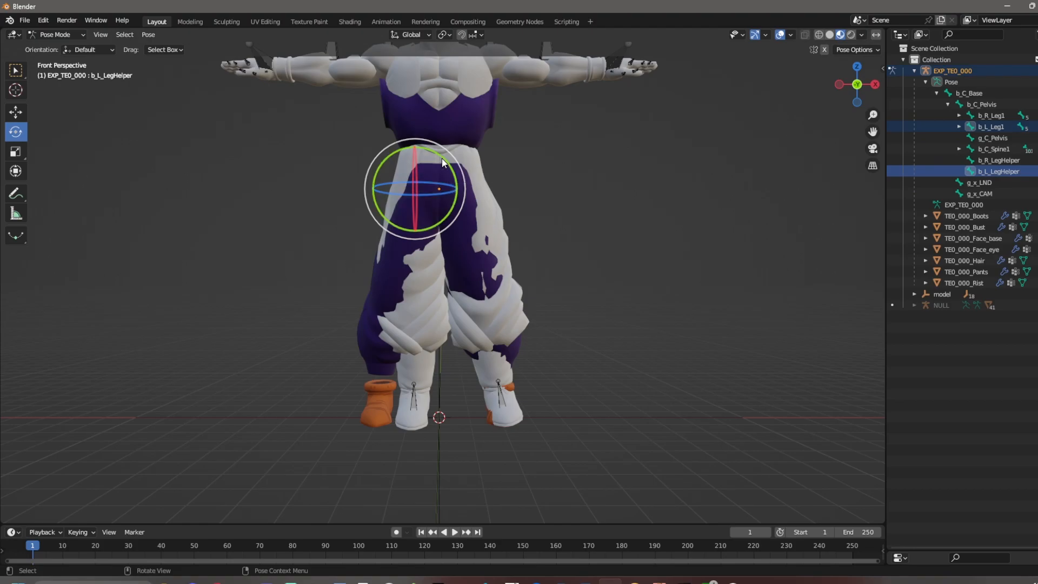
{"action": "left_click_drag", "start_coordinate": [442, 157], "coordinate": [447, 157]}
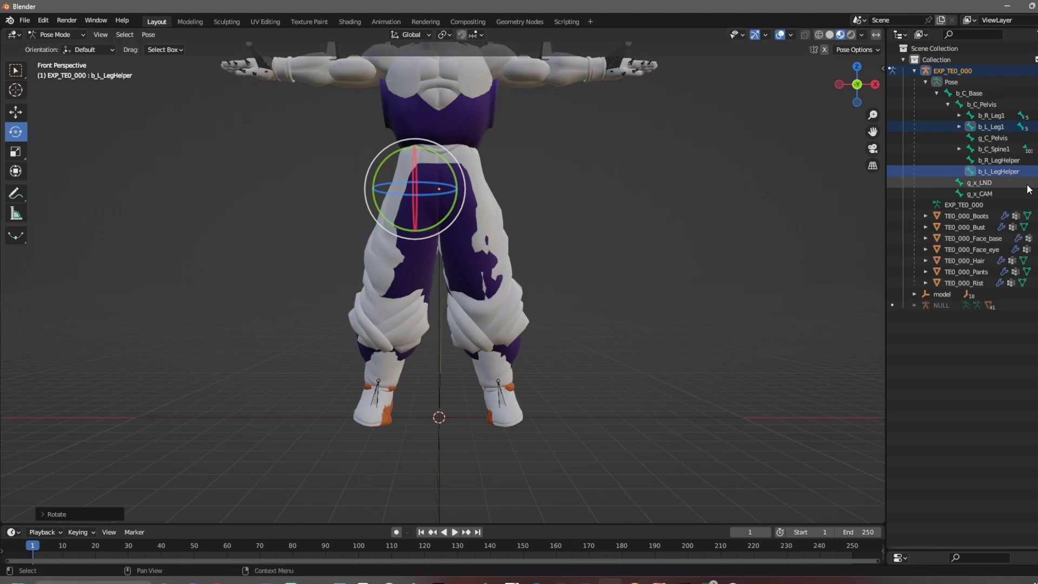
- Reveal the child bones of both legs and slightly rotate the b_L_Leg2 lower-leg bone to fit Gohan's shoe
{"action": "left_click", "coordinate": [959, 127]}
{"action": "left_click", "coordinate": [959, 116]}
{"action": "left_click", "coordinate": [1002, 161]}
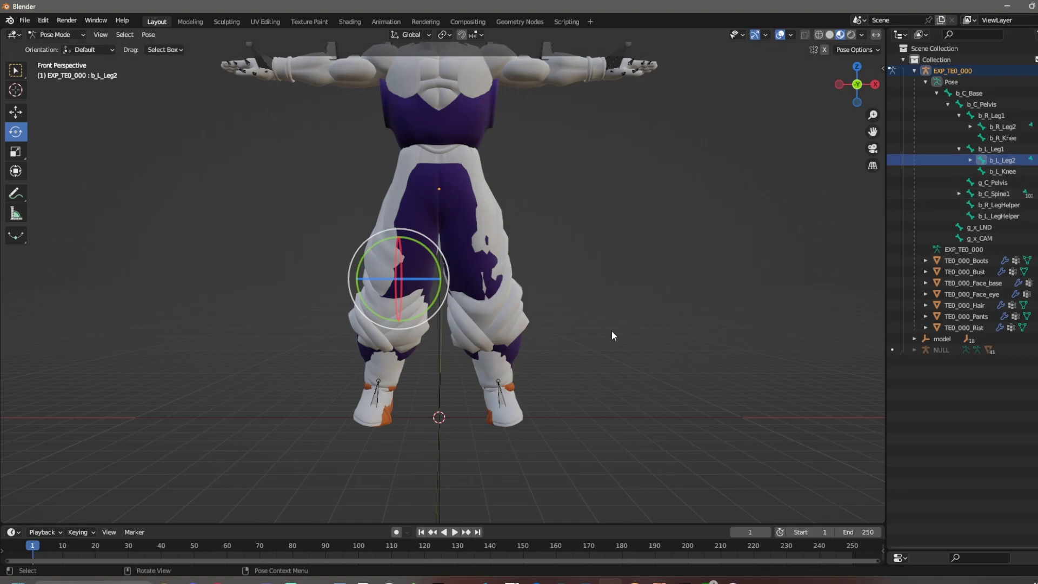
{"action": "scroll", "coordinate": [562, 319], "scroll_direction": "up", "scroll_amount": 1}
{"action": "middle_click_drag", "start_coordinate": [536, 311], "coordinate": [534, 273], "text": "shift"}
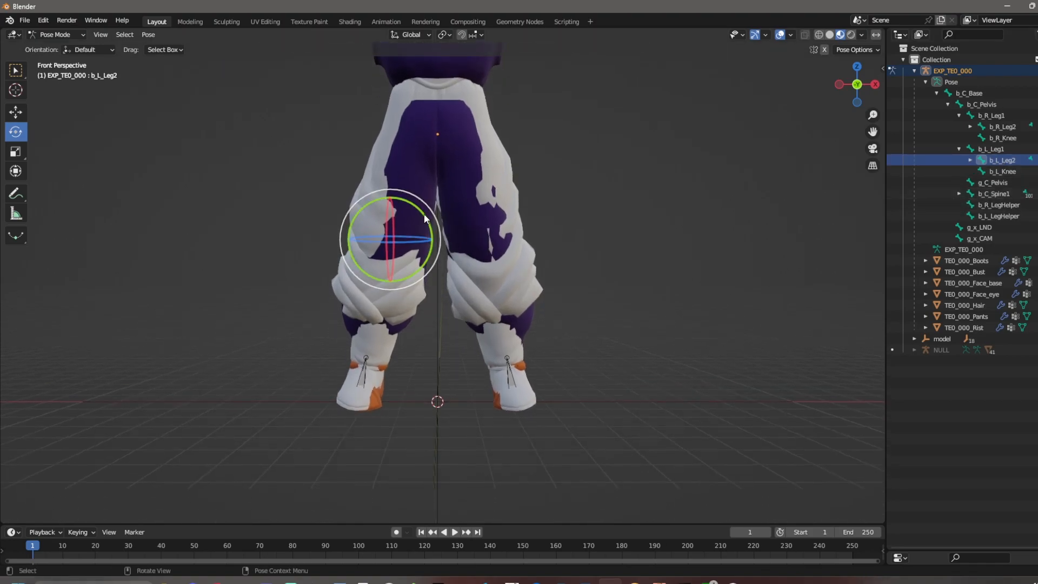
{"action": "left_click_drag", "start_coordinate": [423, 217], "coordinate": [421, 213]}
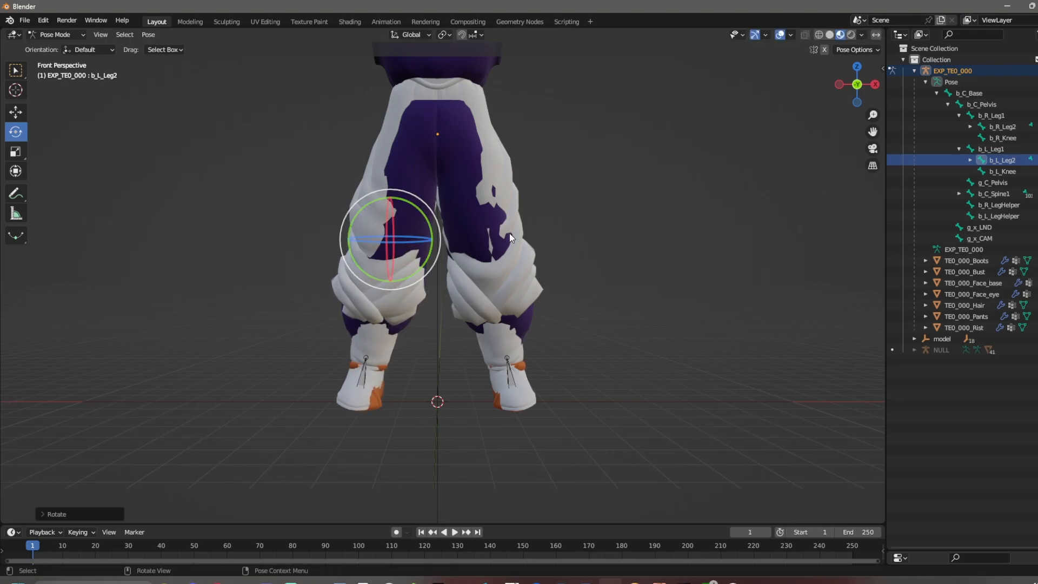
- Rotate Majuub's b_L_Foot bone under b_L_Leg2 by about -14° and fine-tune it so the boot lines up with Gohan's shoe
{"action": "left_click", "coordinate": [971, 160]}
{"action": "left_click", "coordinate": [1009, 171]}
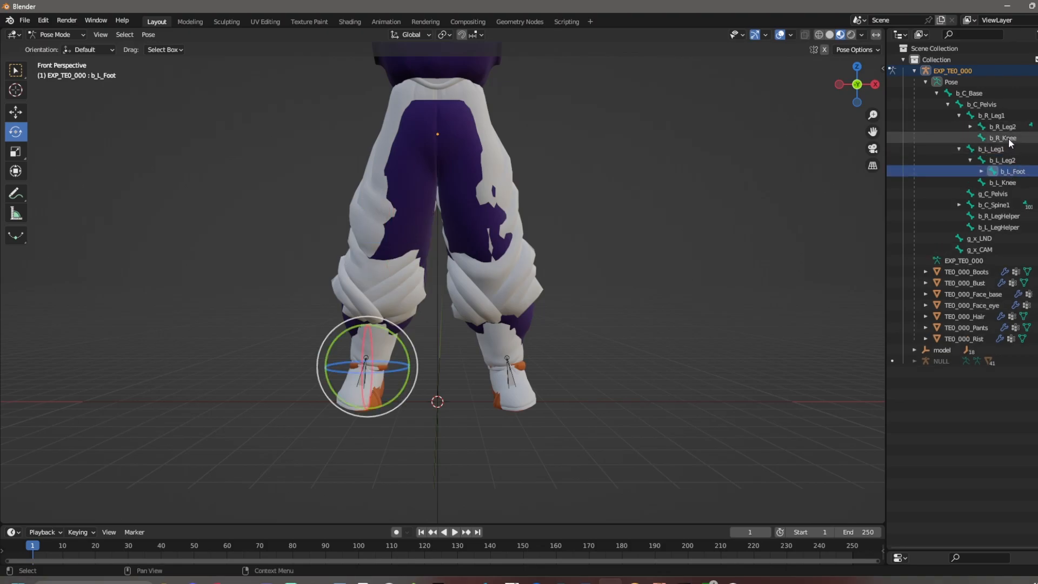
{"action": "middle_click_drag", "start_coordinate": [447, 361], "coordinate": [461, 281], "text": "shift"}
{"action": "scroll", "coordinate": [460, 281], "scroll_direction": "up", "scroll_amount": 1}
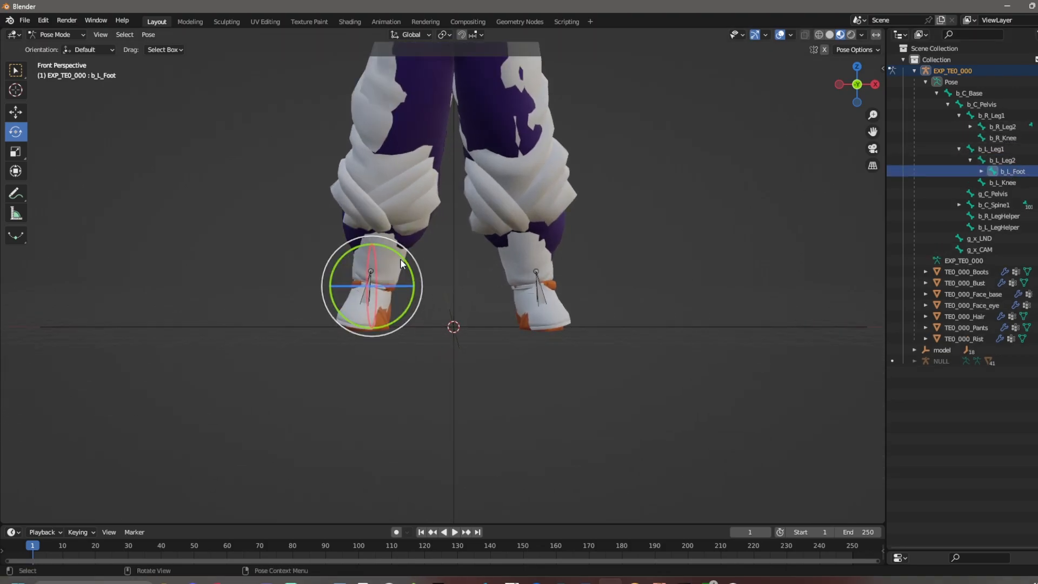
{"action": "left_click_drag", "start_coordinate": [402, 264], "coordinate": [395, 255]}
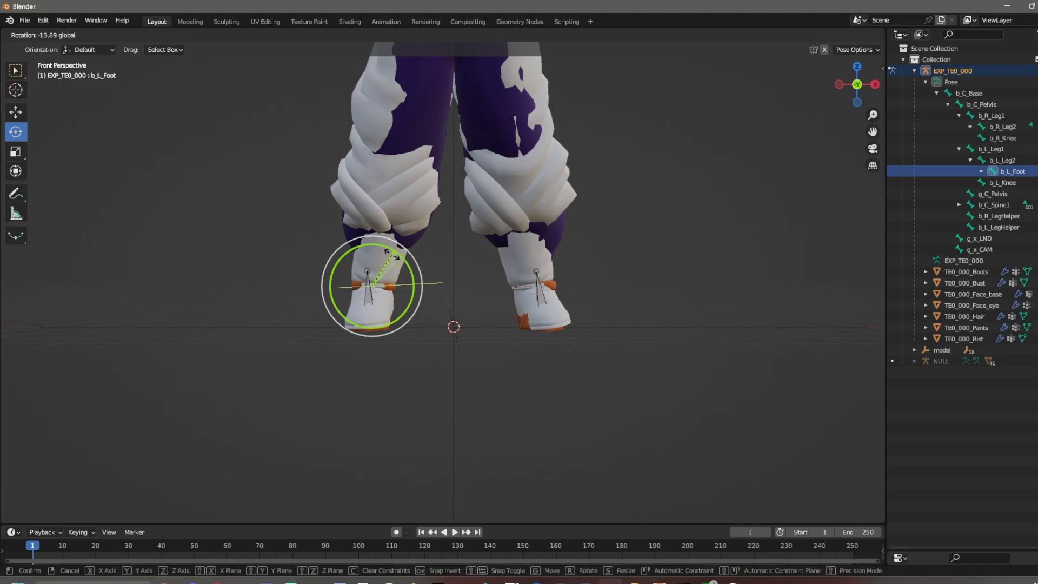
{"action": "left_click_drag", "start_coordinate": [393, 254], "coordinate": [392, 253]}
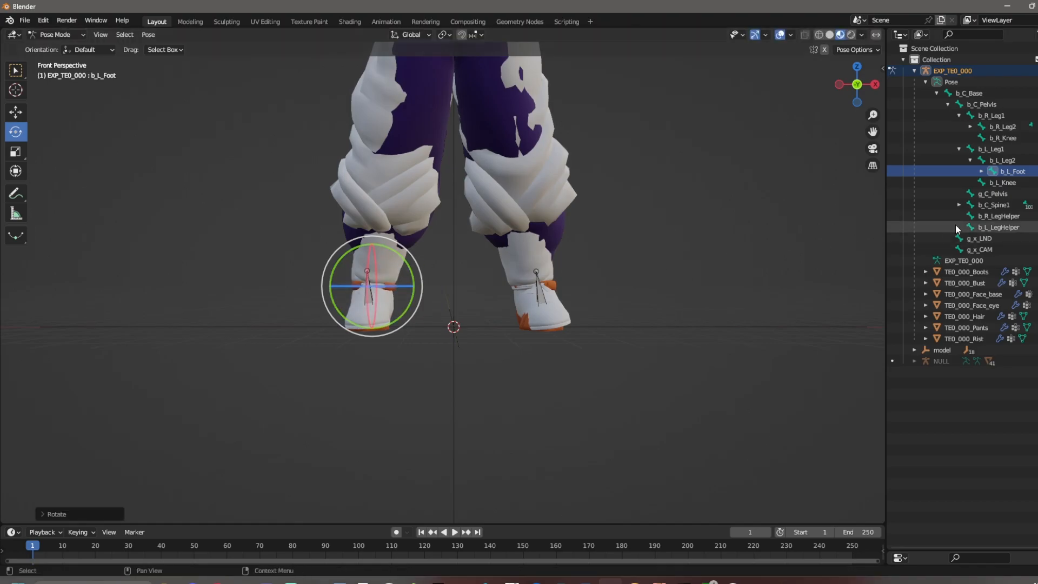
{"action": "mouse_move", "coordinate": [670, 293]}
{"action": "middle_mouse_down"}
{"action": "mouse_move", "coordinate": [639, 297]}
{"action": "mouse_move", "coordinate": [666, 292]}
{"action": "mouse_move", "coordinate": [654, 301]}
{"action": "middle_mouse_up"}
{"action": "scroll", "coordinate": [400, 283], "scroll_direction": "up", "scroll_amount": 2}
{"action": "middle_click_drag", "start_coordinate": [360, 333], "coordinate": [430, 316], "text": "shift"}
{"action": "scroll", "coordinate": [429, 317], "scroll_direction": "down", "scroll_amount": 1}
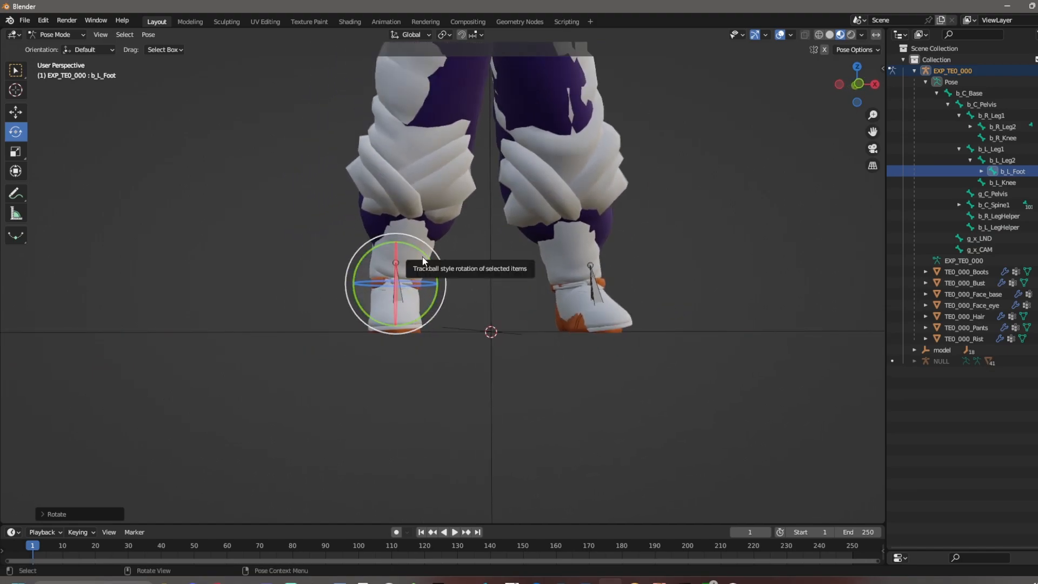
{"action": "left_click_drag", "start_coordinate": [430, 263], "coordinate": [429, 258]}
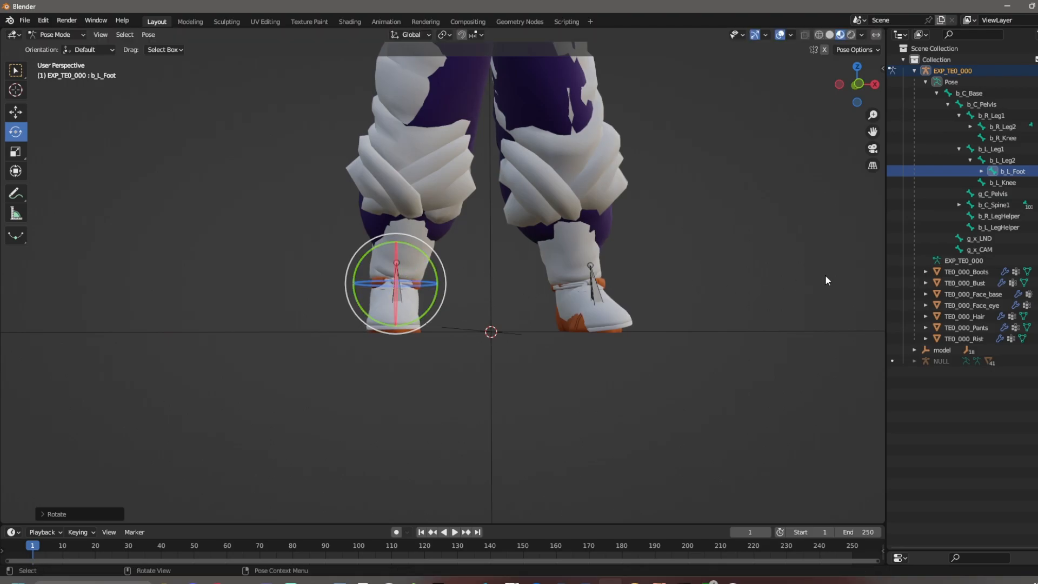
- Rotate Majuub's b_R_Foot bone under b_R_Leg2 and fine-tune it so the boot lines up with Gohan's other shoe
{"action": "left_click", "coordinate": [1000, 130]}
{"action": "middle_click_drag", "start_coordinate": [651, 286], "coordinate": [609, 293], "text": "shift"}
{"action": "left_click", "coordinate": [969, 127]}
{"action": "left_click", "coordinate": [1001, 139]}
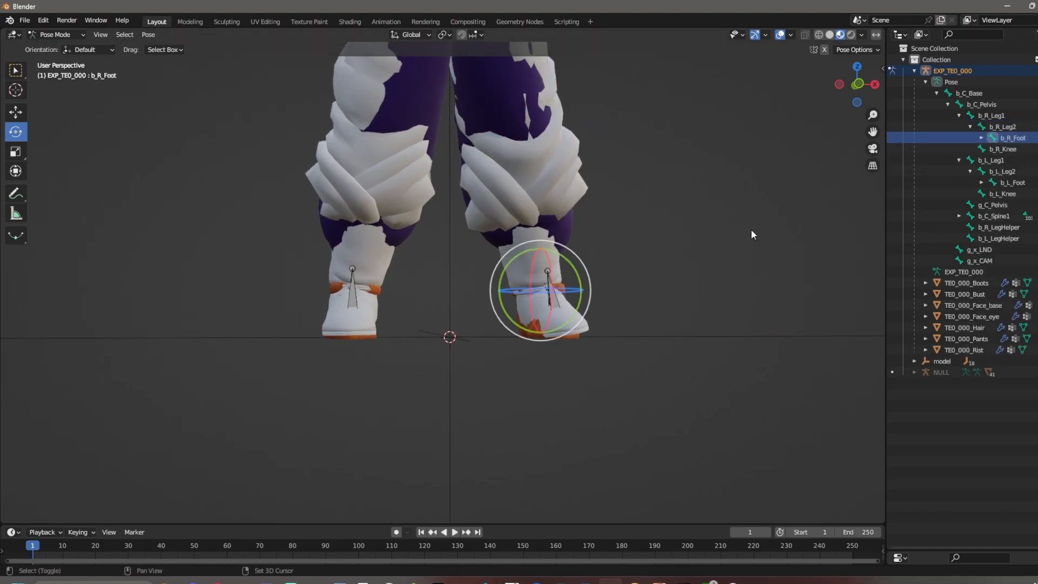
{"action": "middle_click_drag", "start_coordinate": [543, 280], "coordinate": [485, 266], "text": "shift"}
{"action": "left_click_drag", "start_coordinate": [511, 247], "coordinate": [517, 255]}
{"action": "middle_click_drag", "start_coordinate": [513, 282], "coordinate": [493, 284]}
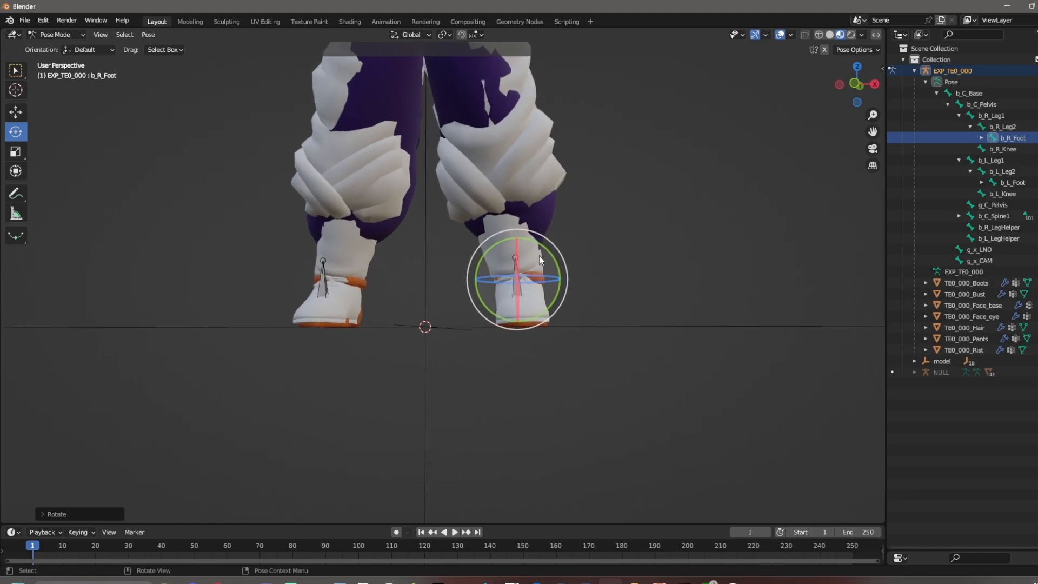
{"action": "left_click_drag", "start_coordinate": [547, 250], "coordinate": [549, 251]}
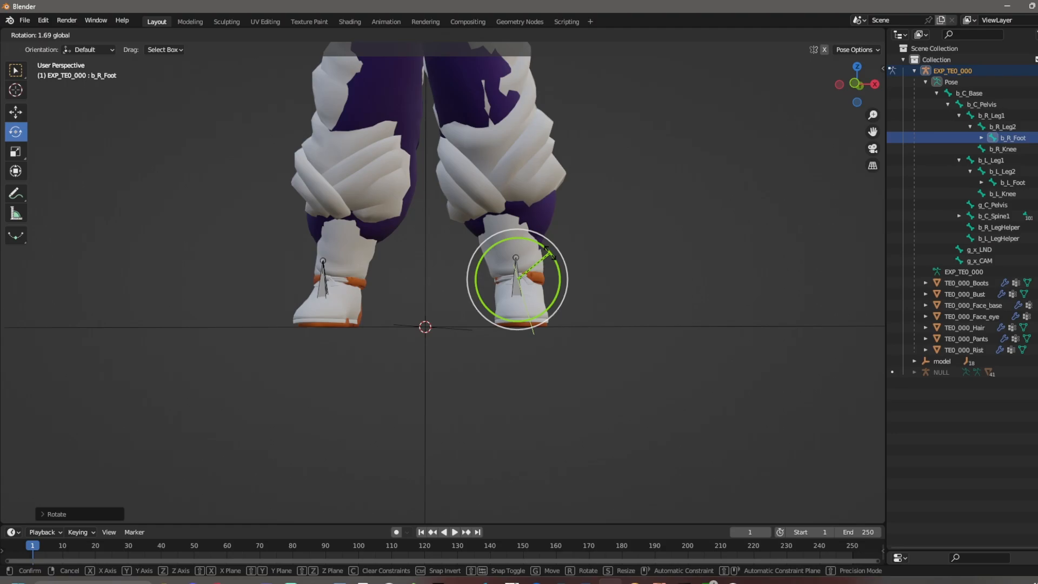
{"action": "left_click_drag", "start_coordinate": [550, 253], "coordinate": [550, 255]}
- Show the viewport's view settings, check the Clip Start value, and hide the settings again
{"action": "middle_click_drag", "start_coordinate": [556, 319], "coordinate": [839, 196], "text": "shift"}
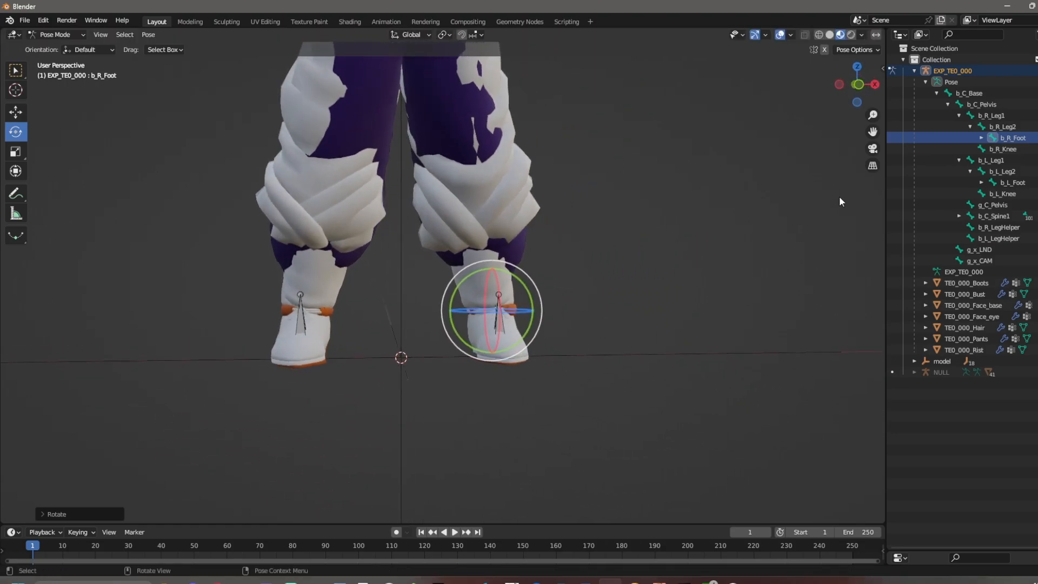
{"action": "left_click", "coordinate": [882, 70]}
{"action": "middle_click_drag", "start_coordinate": [627, 346], "coordinate": [538, 343]}
{"action": "left_click", "coordinate": [879, 141]}
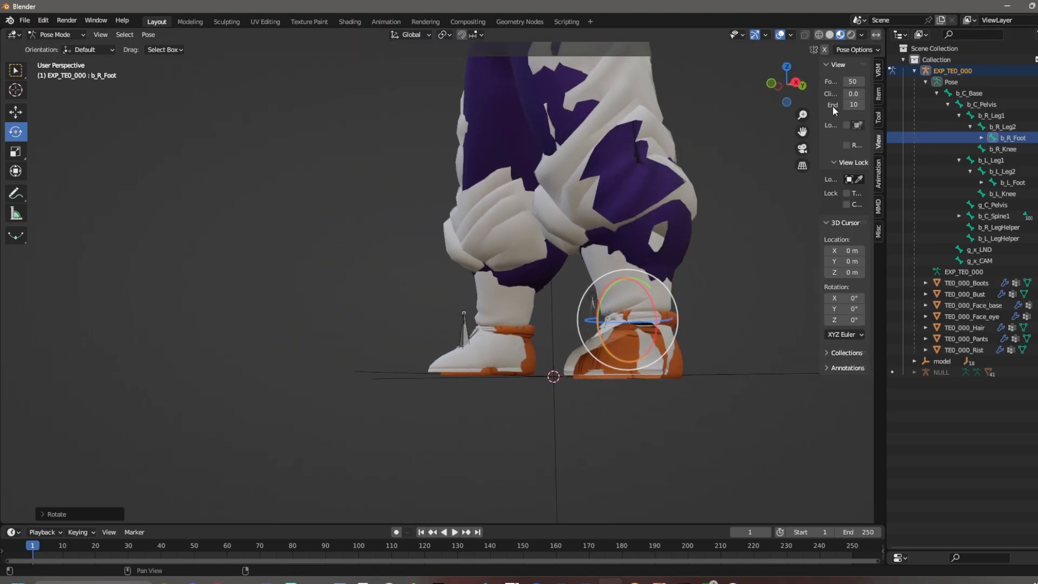
{"action": "left_click_drag", "start_coordinate": [752, 120], "coordinate": [737, 121]}
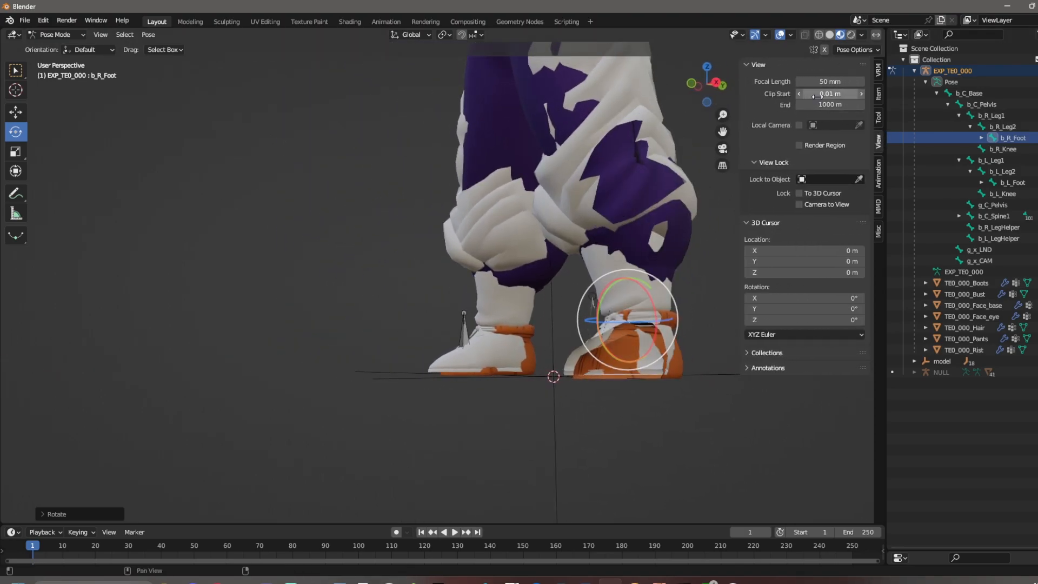
{"action": "left_click_drag", "start_coordinate": [825, 95], "coordinate": [806, 94]}
{"action": "left_click_drag", "start_coordinate": [738, 155], "coordinate": [888, 167]}
- Collapse the Pose bone hierarchy of the EXP_TE0_000 armature so its mesh parts are listed directly beneath it
{"action": "middle_click_drag", "start_coordinate": [887, 167], "coordinate": [579, 276]}
{"action": "scroll", "coordinate": [638, 215], "scroll_direction": "down", "scroll_amount": 4}
{"action": "middle_click_drag", "start_coordinate": [672, 271], "coordinate": [613, 285]}
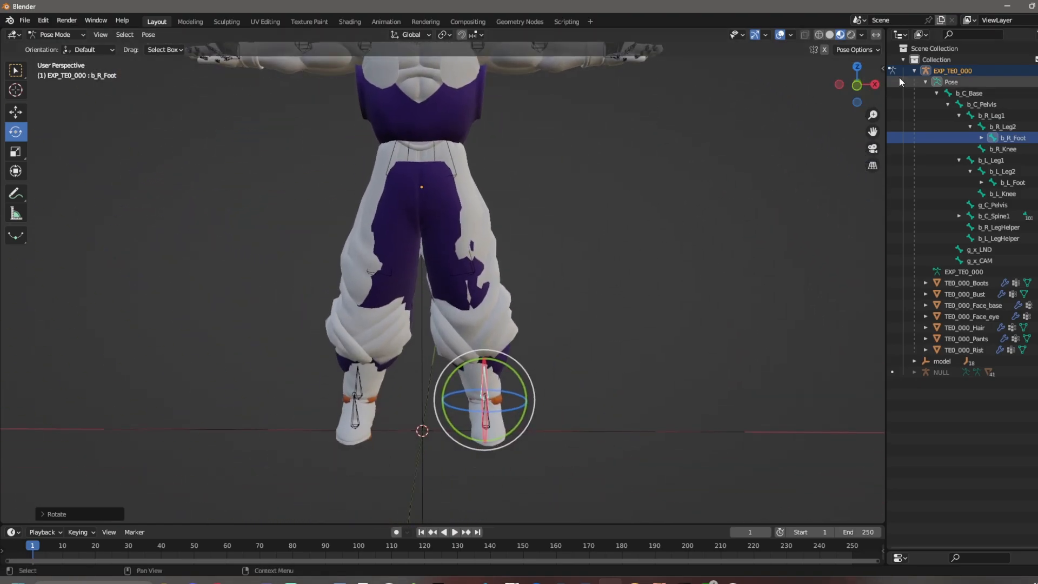
{"action": "left_click", "coordinate": [914, 71]}
{"action": "left_click", "coordinate": [914, 71]}
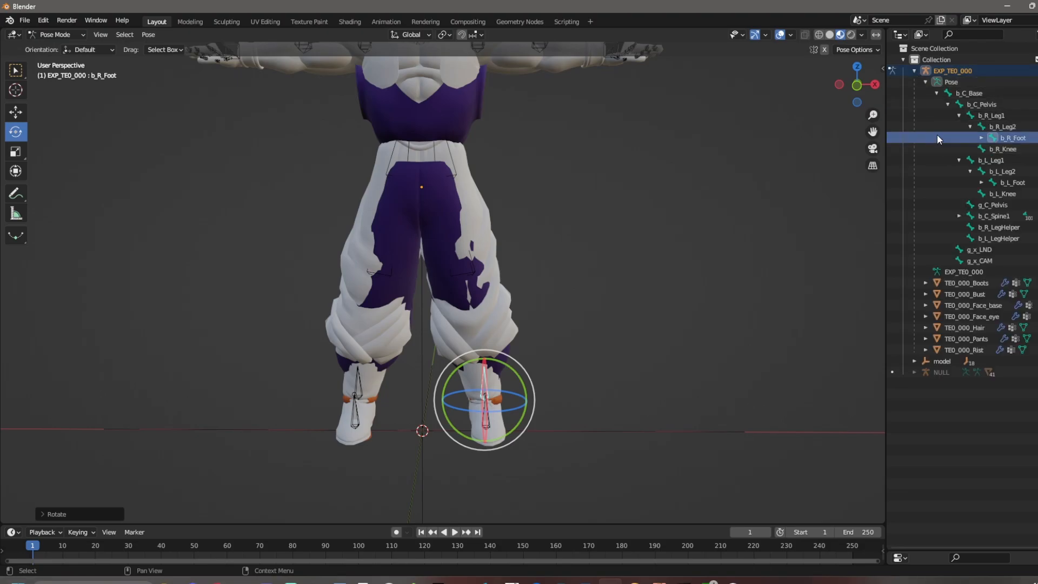
{"action": "left_click", "coordinate": [926, 82]}
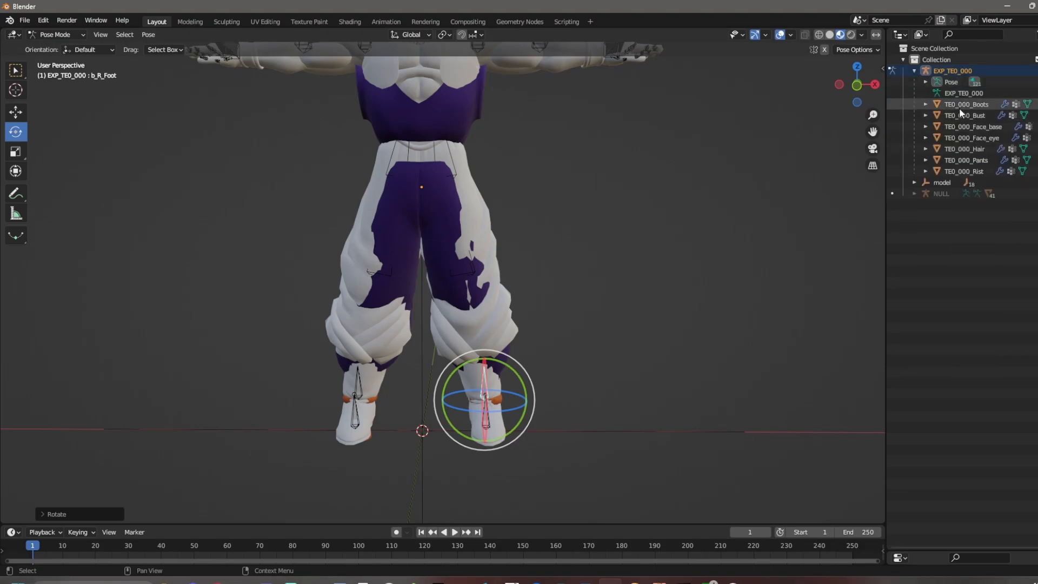
{"action": "middle_click_drag", "start_coordinate": [557, 217], "coordinate": [586, 297], "text": "shift"}
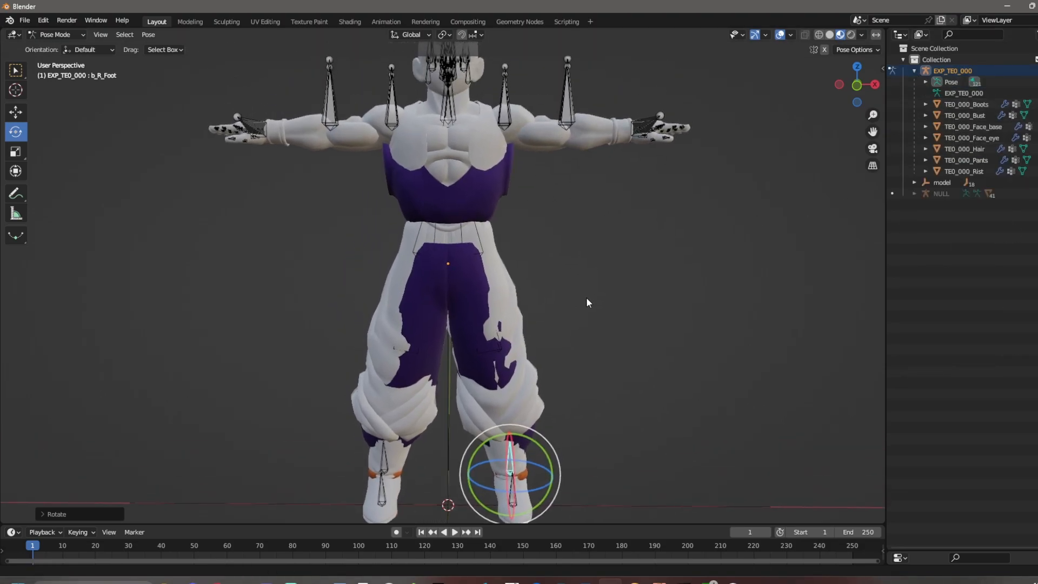
- Enlarge the Properties editor beneath the outliner and switch the armature from Pose Mode to Object Mode
{"action": "left_click", "coordinate": [967, 104]}
{"action": "left_click_drag", "start_coordinate": [966, 549], "coordinate": [965, 198]}
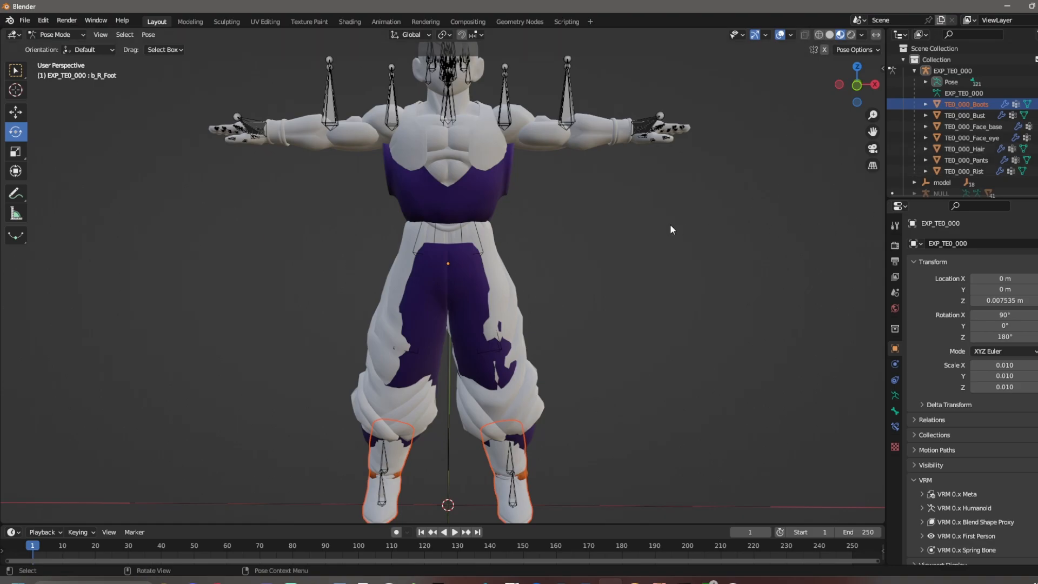
{"action": "left_click", "coordinate": [55, 35]}
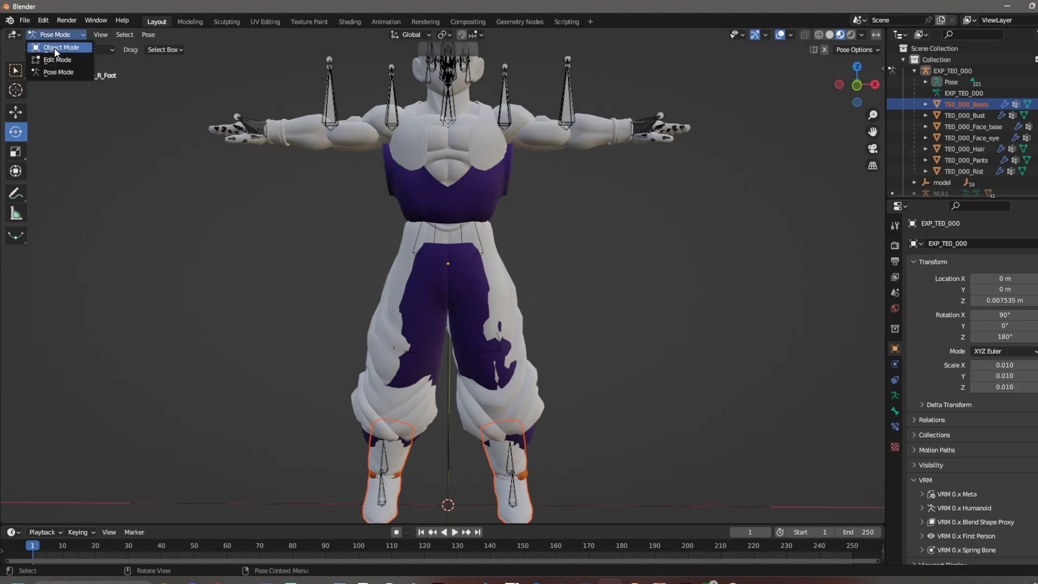
{"action": "left_click", "coordinate": [54, 47]}
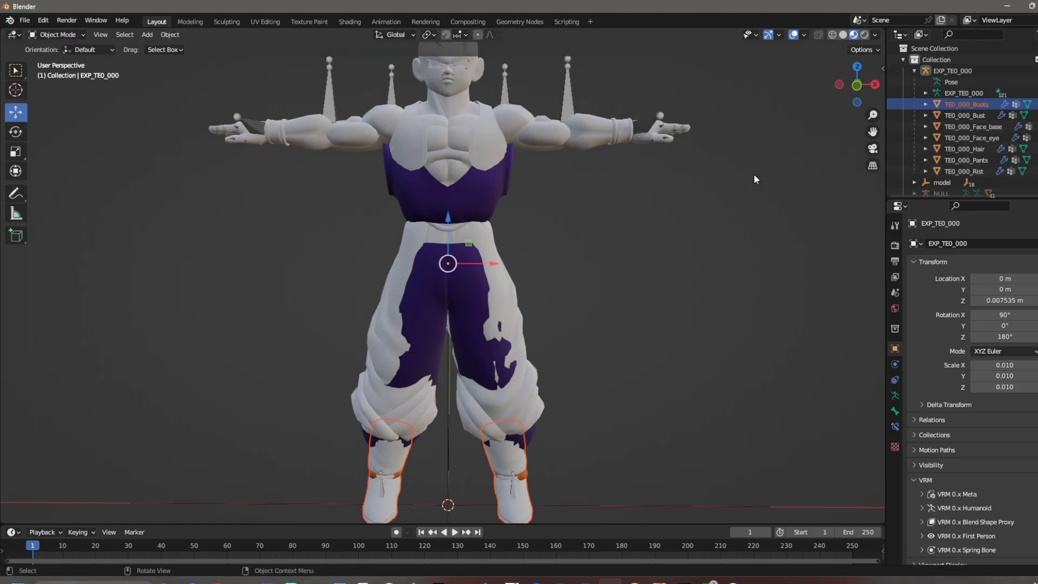
- Duplicate the EXP_TE0_000 armature modifier on TE0_000_Boots and apply the original, keeping the copy
{"action": "left_click", "coordinate": [966, 104]}
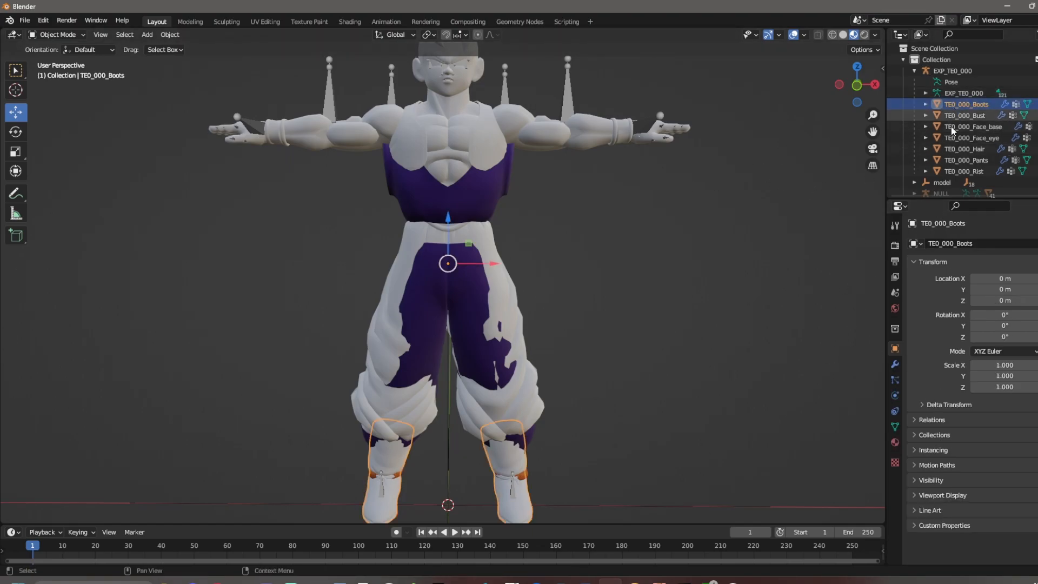
{"action": "left_click", "coordinate": [895, 365]}
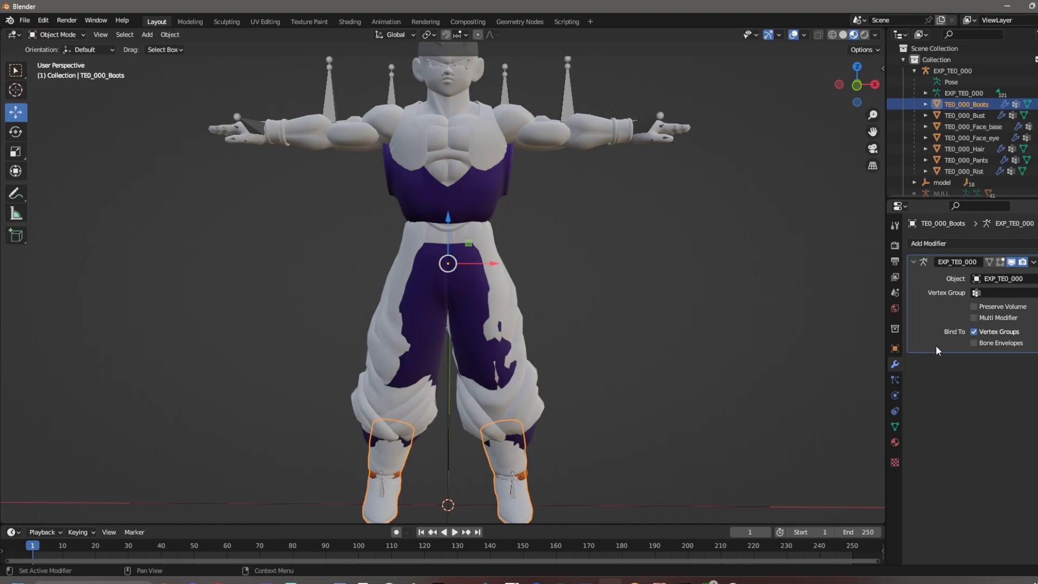
{"action": "left_click", "coordinate": [1033, 261]}
{"action": "left_click", "coordinate": [1004, 316]}
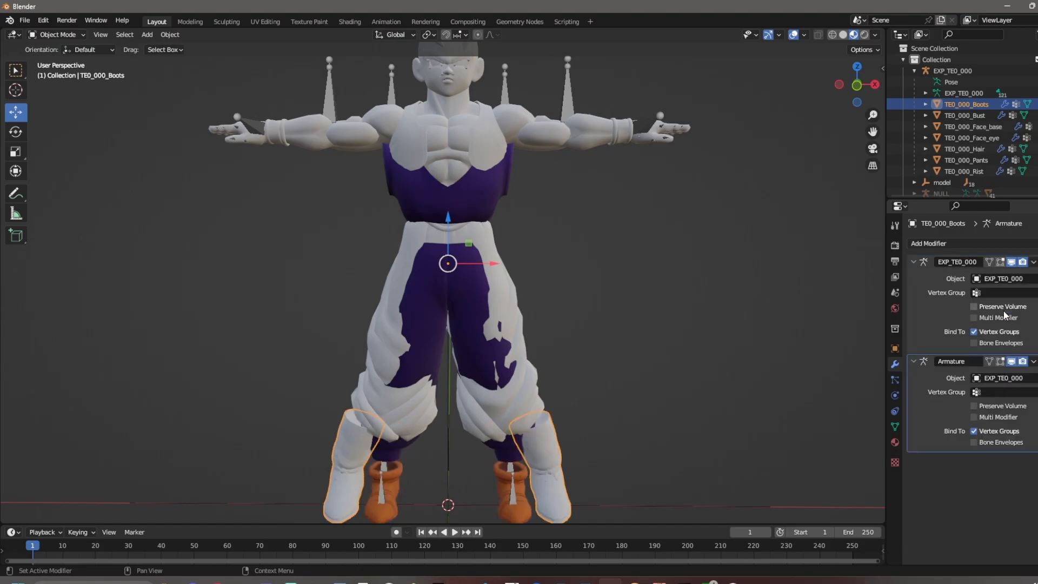
{"action": "left_click", "coordinate": [1034, 261]}
{"action": "left_click", "coordinate": [1027, 276]}
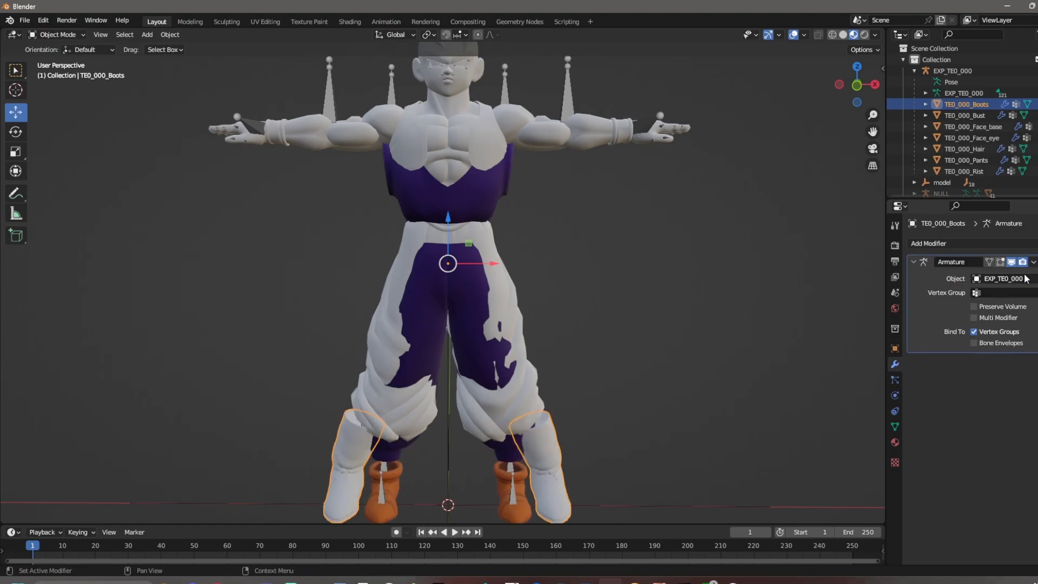
- Duplicate the EXP_TE0_000 armature modifier on TE0_000_Bust and apply the original, keeping the copy
{"action": "left_click", "coordinate": [964, 116]}
{"action": "middle_click_drag", "start_coordinate": [620, 443], "coordinate": [617, 419], "text": "shift"}
{"action": "left_click", "coordinate": [1033, 262]}
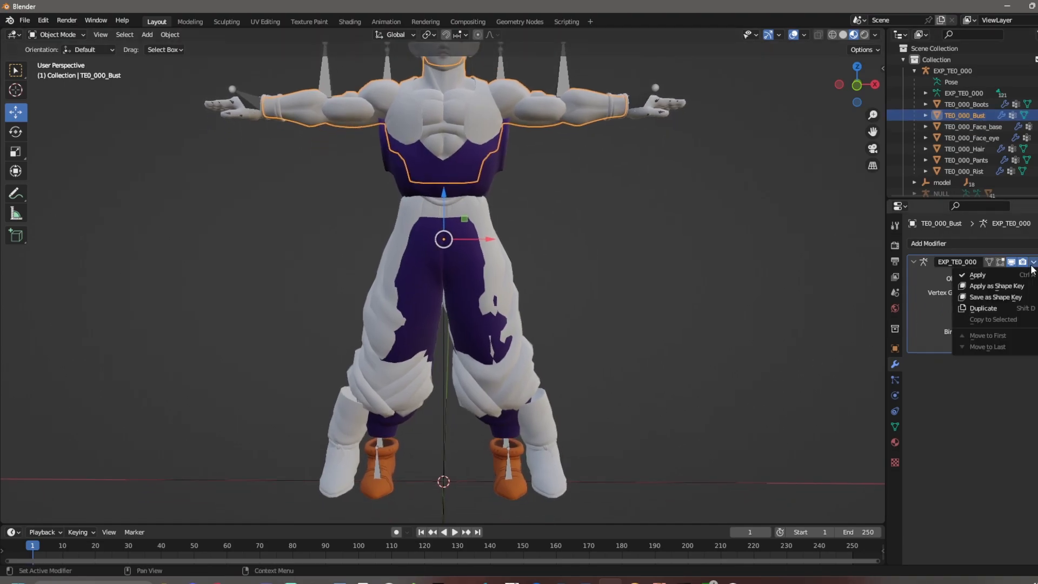
{"action": "left_click", "coordinate": [989, 308]}
{"action": "left_click", "coordinate": [1033, 262]}
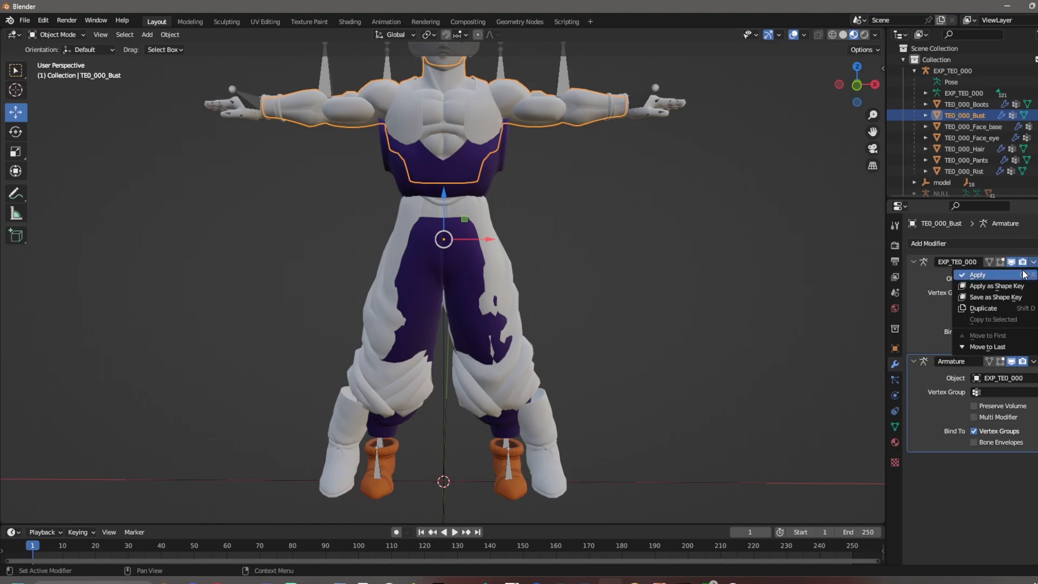
{"action": "left_click", "coordinate": [1024, 273]}
- Duplicate the EXP_TE0_000 armature modifier on TE0_000_Face_base and apply the original, keeping the copy
{"action": "left_click", "coordinate": [972, 126]}
{"action": "left_click", "coordinate": [1033, 262]}
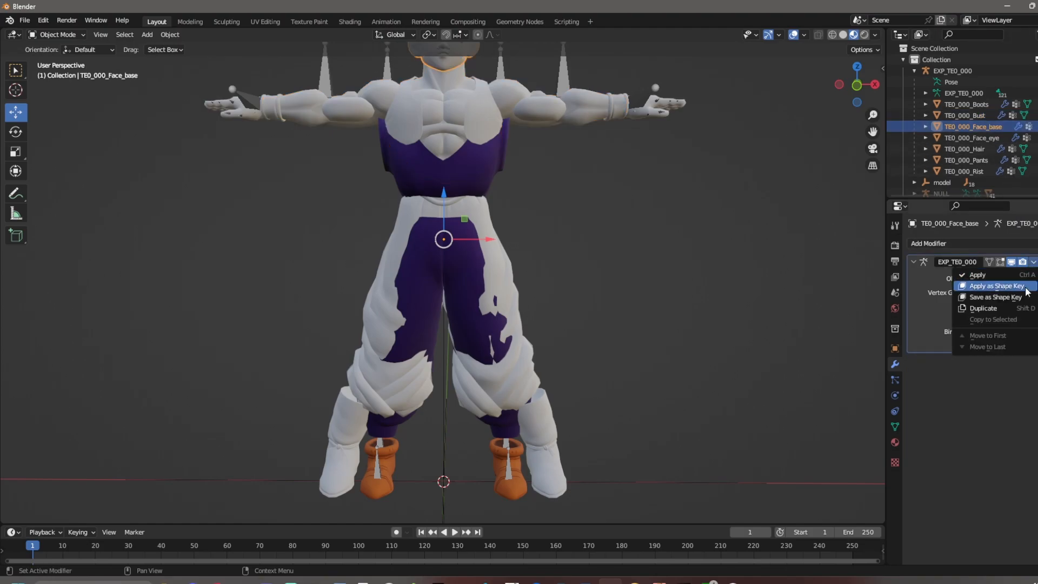
{"action": "left_click", "coordinate": [990, 309]}
{"action": "left_click", "coordinate": [1033, 262]}
{"action": "left_click", "coordinate": [1023, 273]}
- Duplicate the EXP_TE0_000 armature modifier on TE0_000_Face_eye and apply the original, keeping the copy
{"action": "left_click", "coordinate": [971, 137]}
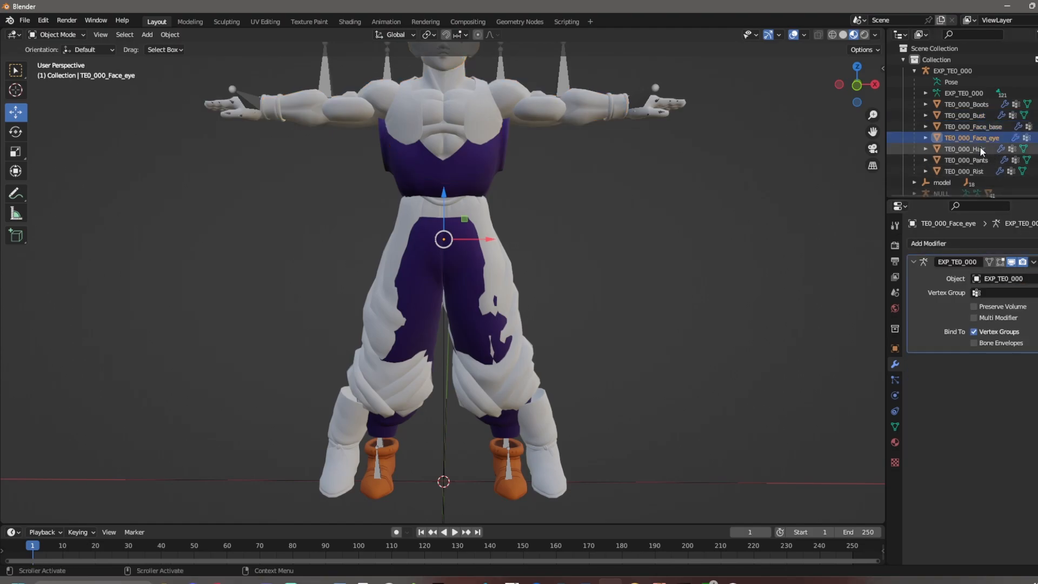
{"action": "left_click", "coordinate": [1033, 262]}
{"action": "left_click", "coordinate": [1017, 308]}
{"action": "left_click", "coordinate": [1034, 262]}
{"action": "left_click", "coordinate": [989, 275]}
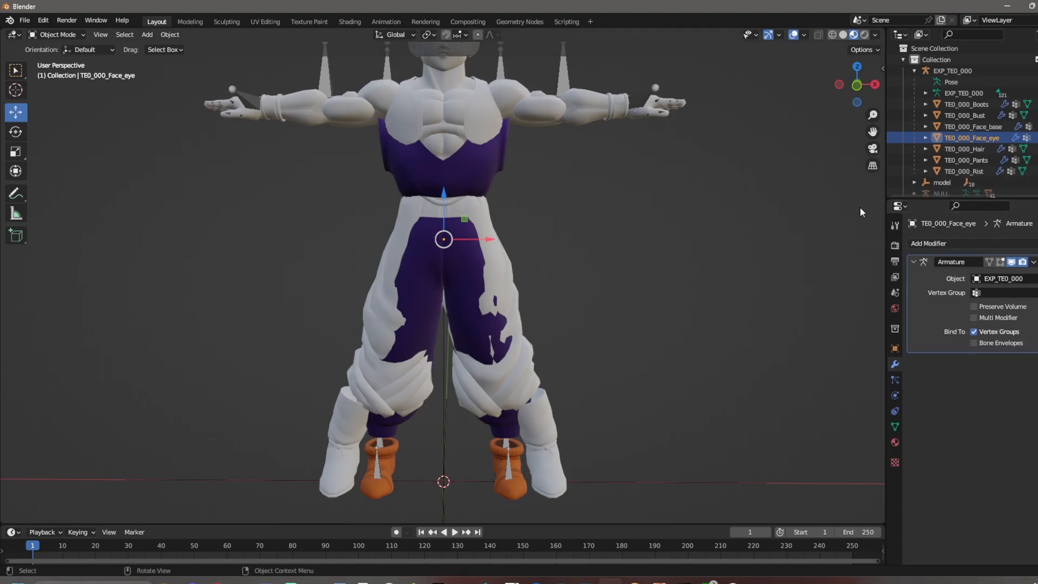
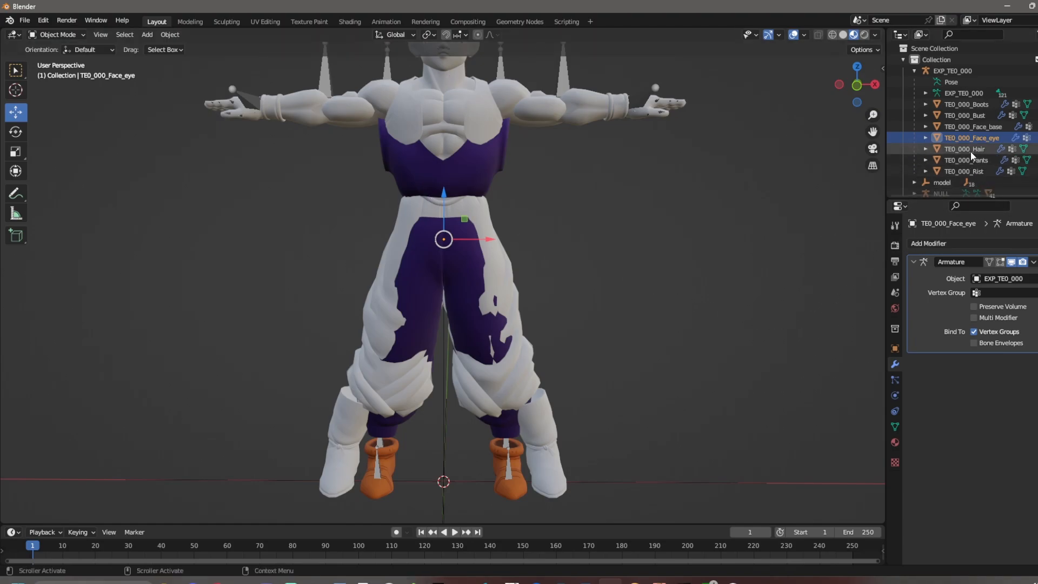
- Check which armature modifiers the TE0_000_Bust, TE0_000_Face_base, TE0_000_Face_eye and TE0_000_Hair meshes carry
{"action": "left_click", "coordinate": [981, 127]}
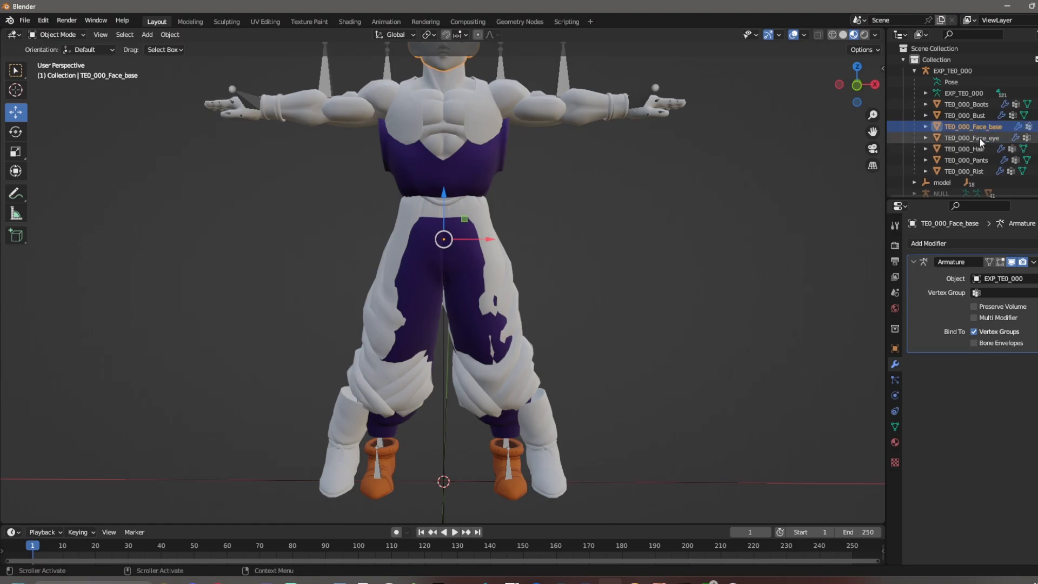
{"action": "left_click", "coordinate": [978, 116]}
{"action": "left_click", "coordinate": [977, 135]}
{"action": "left_click", "coordinate": [977, 151]}
{"action": "left_click", "coordinate": [980, 140]}
{"action": "left_click", "coordinate": [982, 130]}
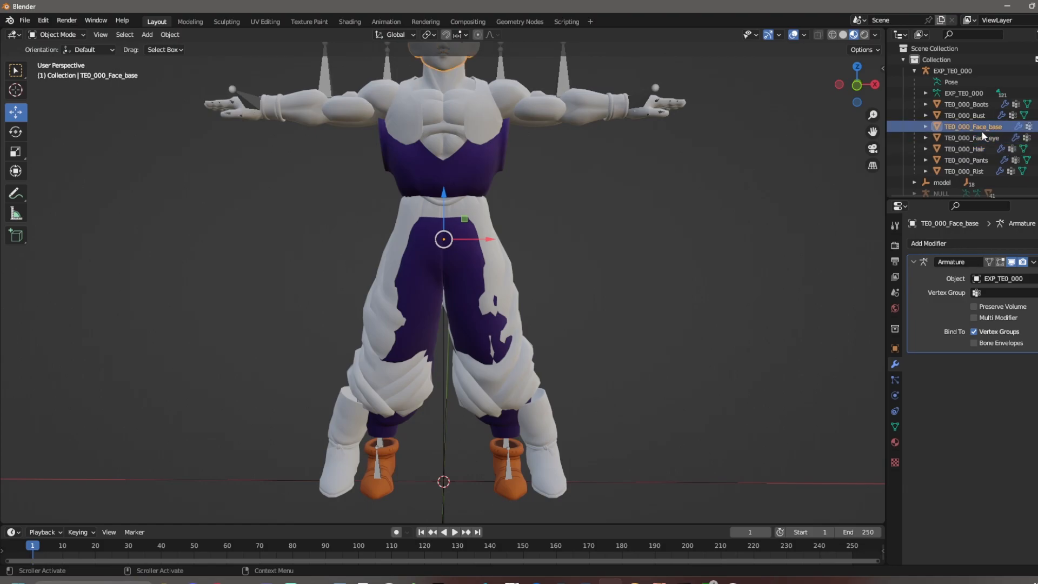
{"action": "left_click", "coordinate": [980, 138]}
- Duplicate the EXP_TE0_000 armature modifier on TE0_000_Hair and apply the original, keeping the copy
{"action": "left_click", "coordinate": [979, 147]}
{"action": "left_click", "coordinate": [1033, 262]}
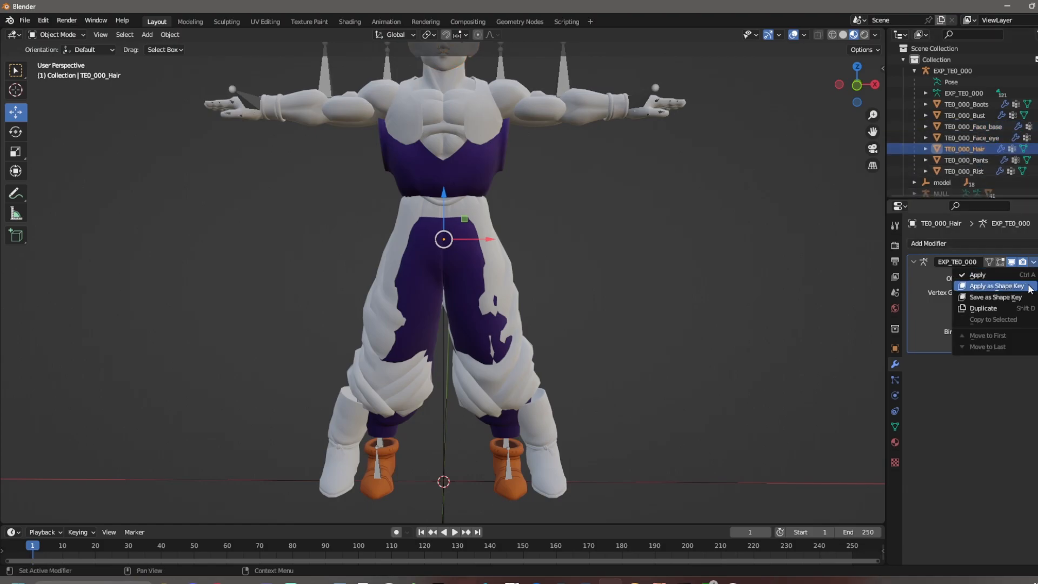
{"action": "left_click", "coordinate": [1019, 308]}
{"action": "left_click", "coordinate": [1033, 262]}
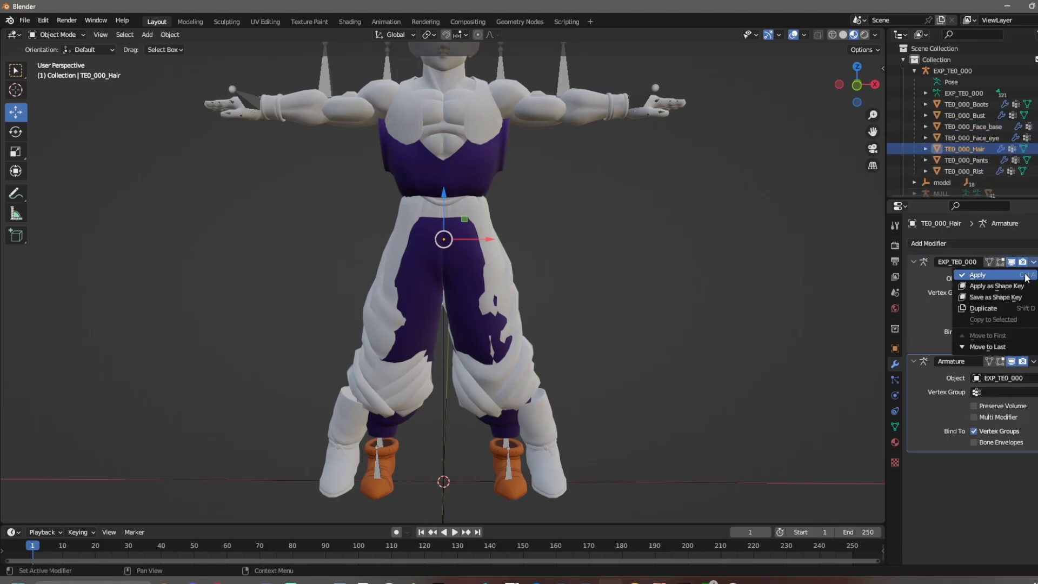
{"action": "left_click", "coordinate": [1001, 272]}
- Duplicate the EXP_TE0_000 armature modifier on TE0_000_Pants and apply the original, keeping the copy
{"action": "left_click", "coordinate": [981, 161]}
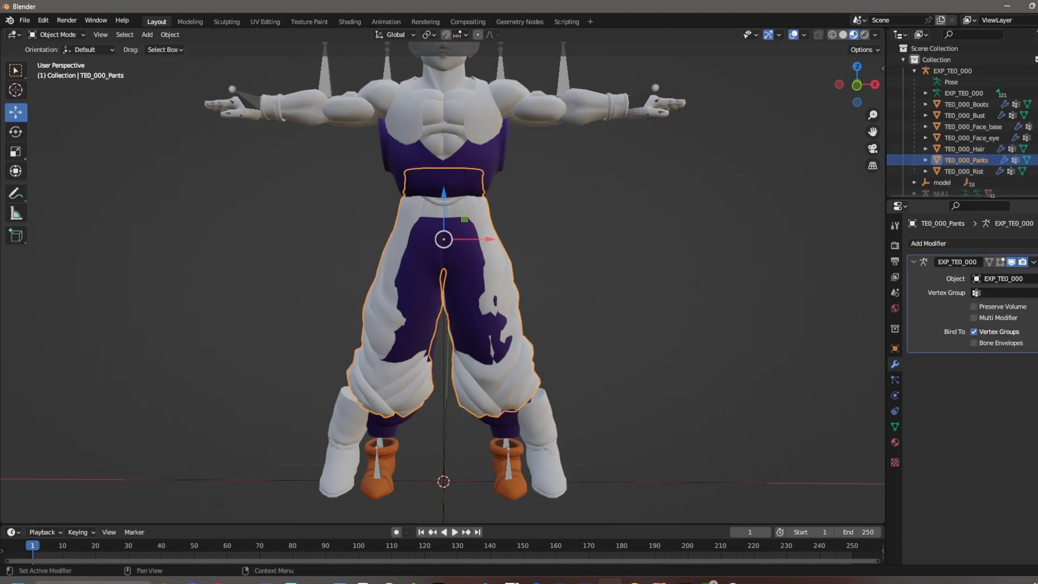
{"action": "left_click", "coordinate": [1034, 262]}
{"action": "left_click", "coordinate": [1016, 308]}
{"action": "left_click", "coordinate": [1033, 261]}
{"action": "left_click", "coordinate": [1000, 271]}
- Duplicate the EXP_TE0_000 armature modifier on TE0_000_Rist and apply the original, keeping the copy
{"action": "left_click", "coordinate": [980, 171]}
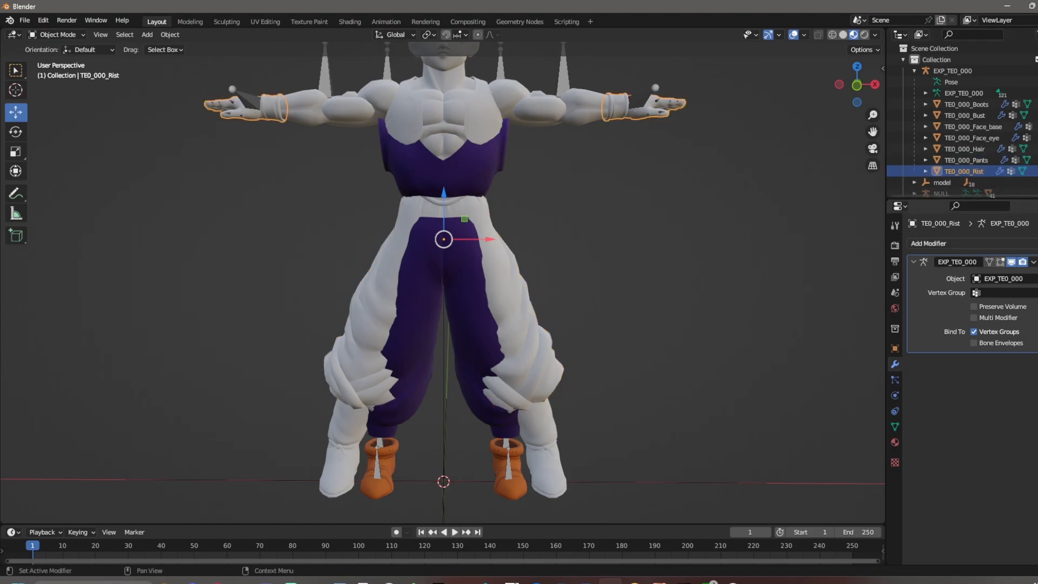
{"action": "left_click", "coordinate": [1033, 262]}
{"action": "left_click", "coordinate": [1016, 309]}
{"action": "left_click", "coordinate": [1033, 261]}
{"action": "left_click", "coordinate": [1000, 272]}
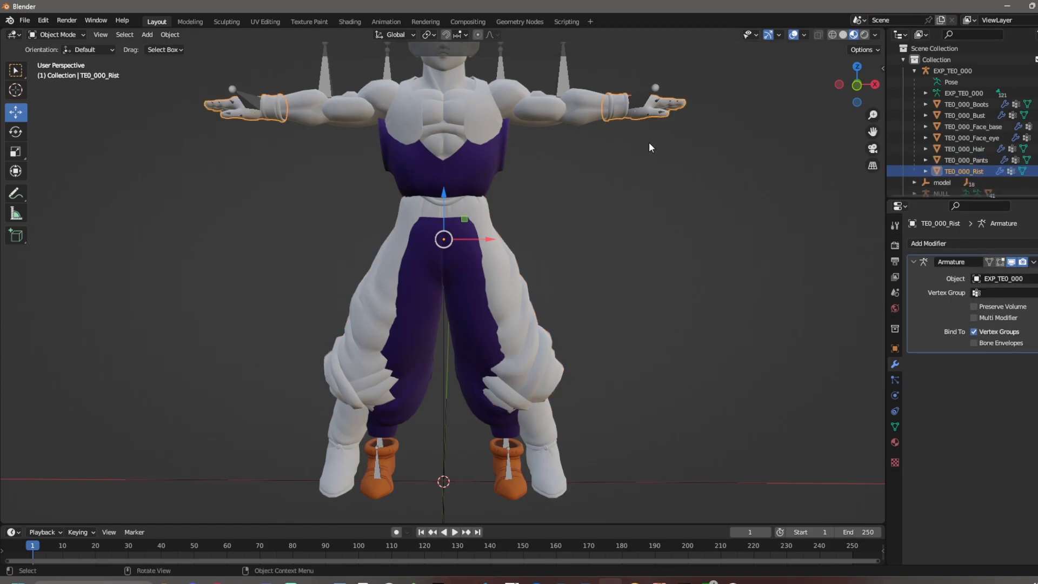
- Put the EXP_TE0_000 armature in Pose Mode and apply its current pose as the rest pose
{"action": "left_click", "coordinate": [561, 66]}
{"action": "left_click", "coordinate": [54, 35]}
{"action": "left_click", "coordinate": [62, 71]}
{"action": "left_click", "coordinate": [142, 36]}
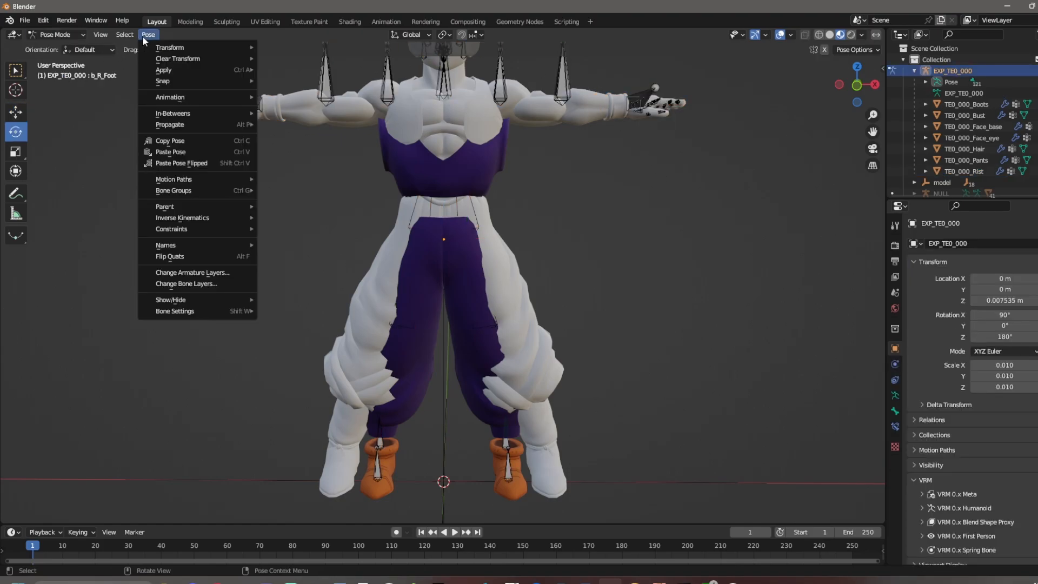
{"action": "mouse_move", "coordinate": [229, 67]}
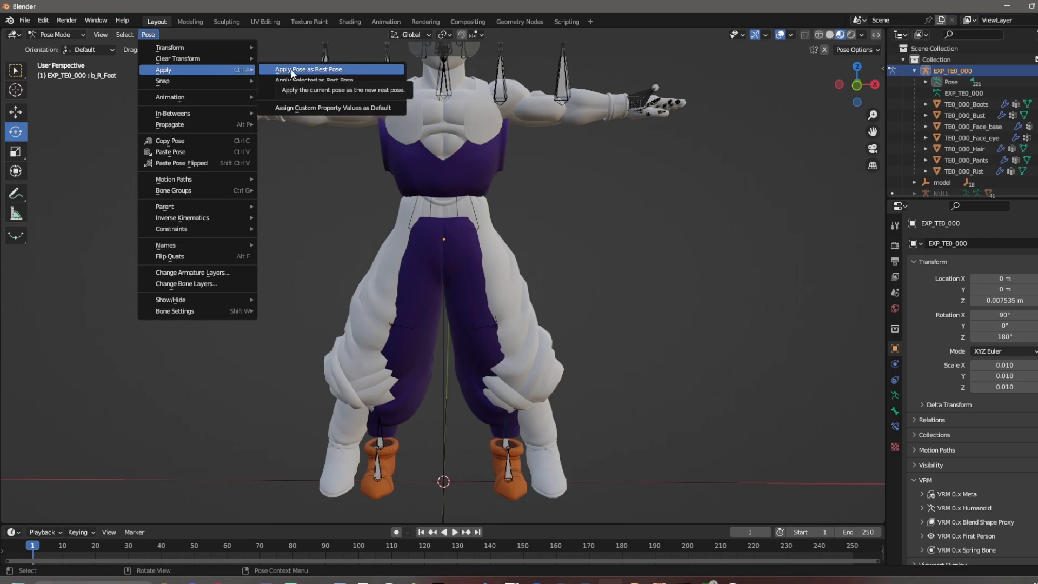
{"action": "left_click", "coordinate": [317, 70]}
{"action": "middle_click_drag", "start_coordinate": [575, 446], "coordinate": [598, 331], "text": "shift"}
{"action": "mouse_move", "coordinate": [590, 341]}
{"action": "middle_mouse_down"}
{"action": "mouse_move", "coordinate": [549, 355]}
{"action": "mouse_move", "coordinate": [605, 362]}
{"action": "mouse_move", "coordinate": [583, 346]}
{"action": "middle_mouse_up"}
{"action": "middle_click_drag", "start_coordinate": [584, 300], "coordinate": [586, 408], "text": "shift"}
{"action": "scroll", "coordinate": [611, 368], "scroll_direction": "down", "scroll_amount": 1}
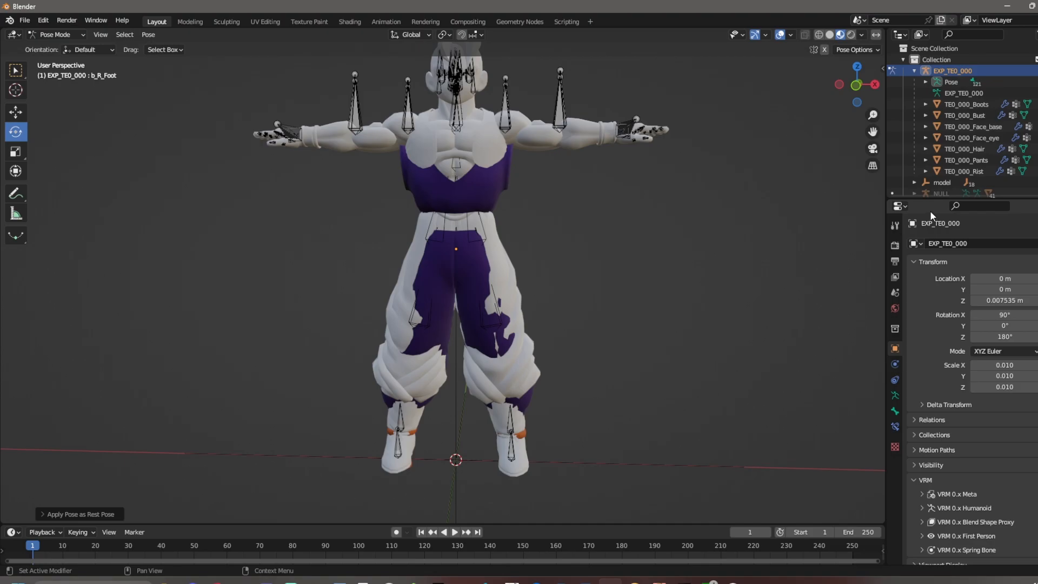
- Return to Object Mode and hide the EXP_TE0_000 armature plus the body:C_SHOES and body:C_CLOTH meshes under NULL
{"action": "left_click_drag", "start_coordinate": [915, 197], "coordinate": [947, 187]}
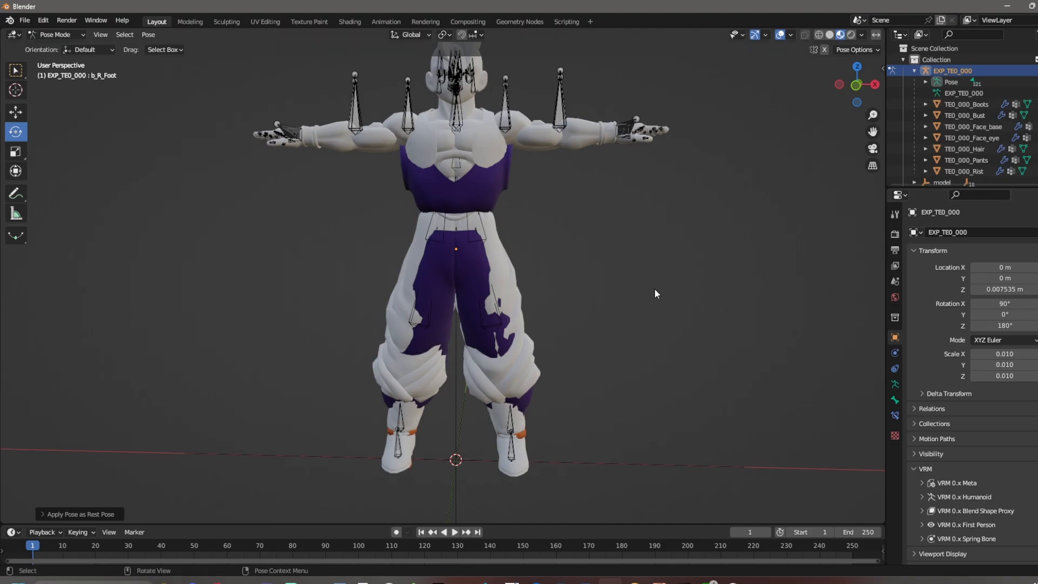
{"action": "left_click_drag", "start_coordinate": [974, 187], "coordinate": [977, 291]}
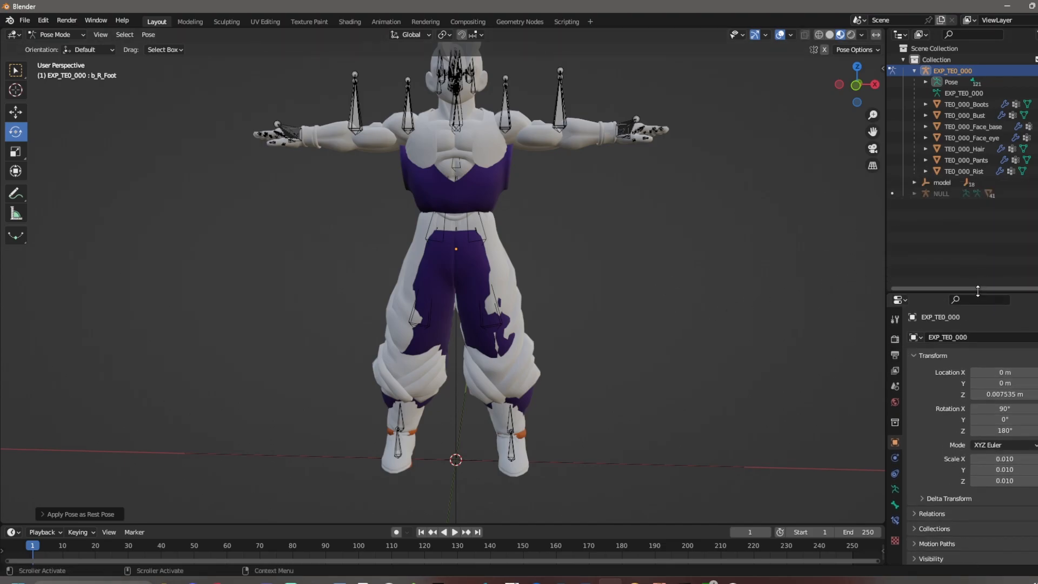
{"action": "left_click", "coordinate": [56, 34]}
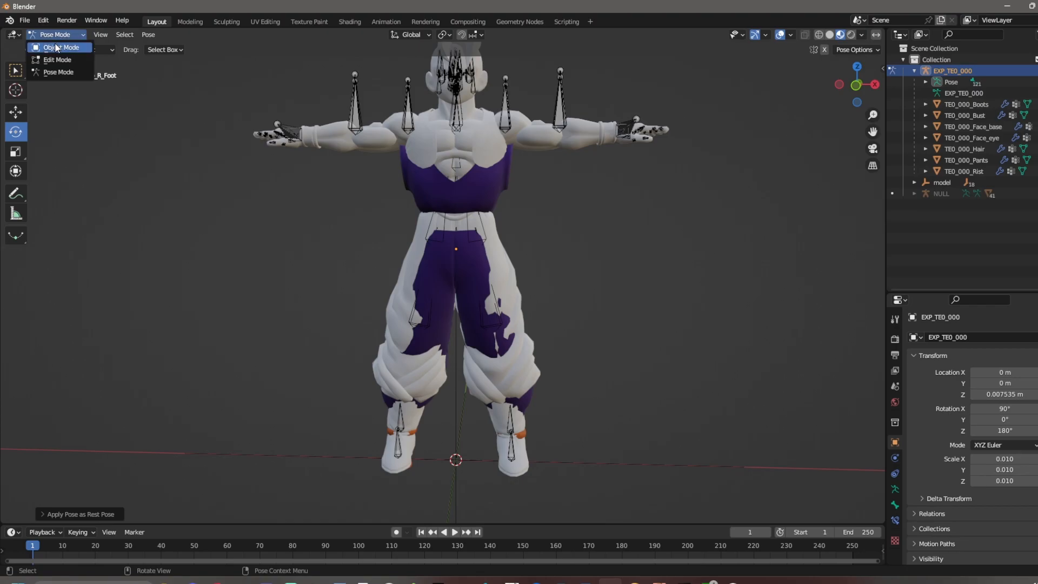
{"action": "left_click", "coordinate": [49, 43]}
{"action": "left_click", "coordinate": [1037, 71]}
{"action": "left_click", "coordinate": [915, 194]}
{"action": "left_click_drag", "start_coordinate": [963, 292], "coordinate": [963, 549]}
{"action": "scroll", "coordinate": [962, 238], "scroll_direction": "down", "scroll_amount": 5}
{"action": "left_click_drag", "start_coordinate": [1037, 238], "coordinate": [1037, 227]}
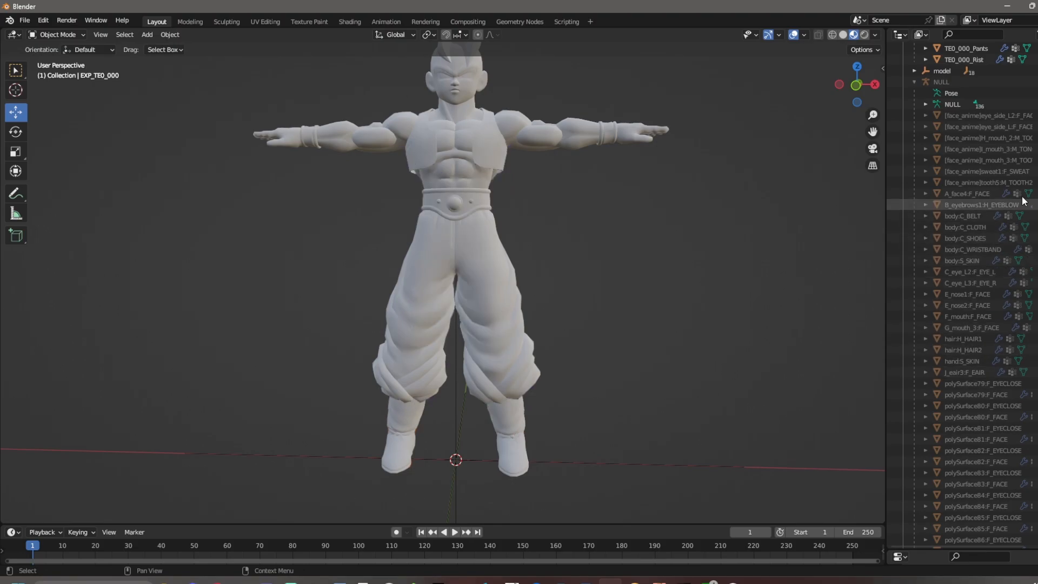
{"action": "left_click", "coordinate": [914, 82]}
- Unparent all TE0_000 meshes, from Boots through Rist, from the EXP_TE0_000 armature while keeping their transformation
{"action": "scroll", "coordinate": [532, 298], "scroll_direction": "up", "scroll_amount": 1}
{"action": "scroll", "coordinate": [546, 300], "scroll_direction": "up", "scroll_amount": 1}
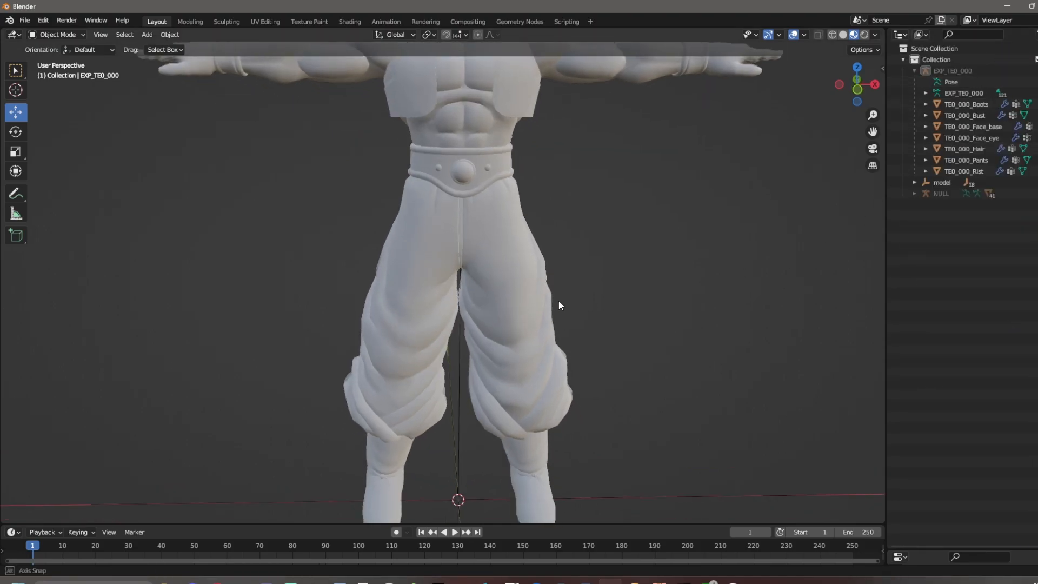
{"action": "scroll", "coordinate": [573, 289], "scroll_direction": "down", "scroll_amount": 3}
{"action": "scroll", "coordinate": [588, 268], "scroll_direction": "up", "scroll_amount": 2}
{"action": "scroll", "coordinate": [622, 248], "scroll_direction": "up", "scroll_amount": 2}
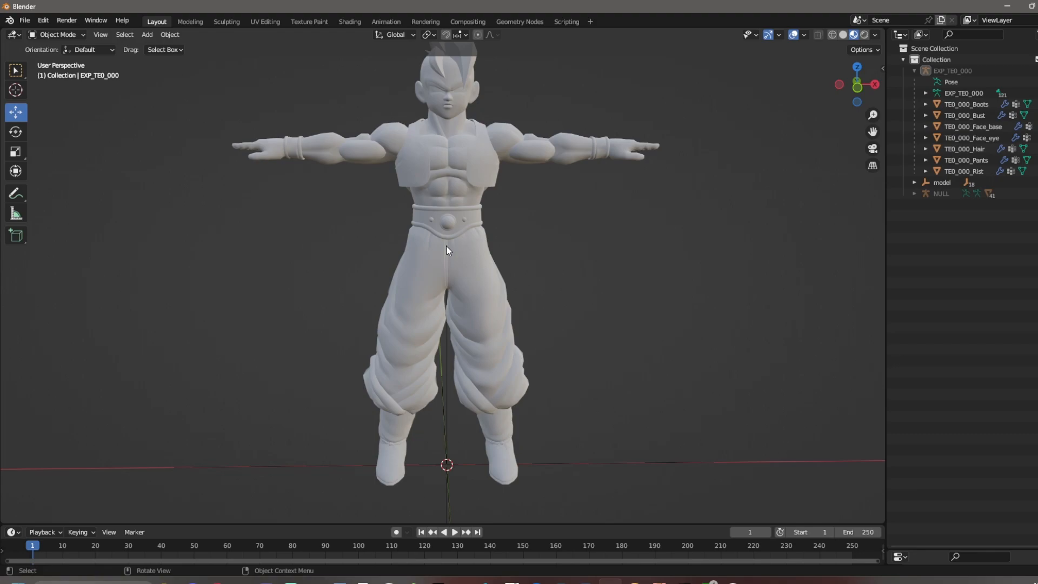
{"action": "left_click", "coordinate": [975, 104]}
{"action": "middle_click_drag", "start_coordinate": [621, 387], "coordinate": [621, 314], "text": "shift"}
{"action": "middle_click_drag", "start_coordinate": [800, 303], "coordinate": [617, 366]}
{"action": "middle_click_drag", "start_coordinate": [640, 331], "coordinate": [609, 373]}
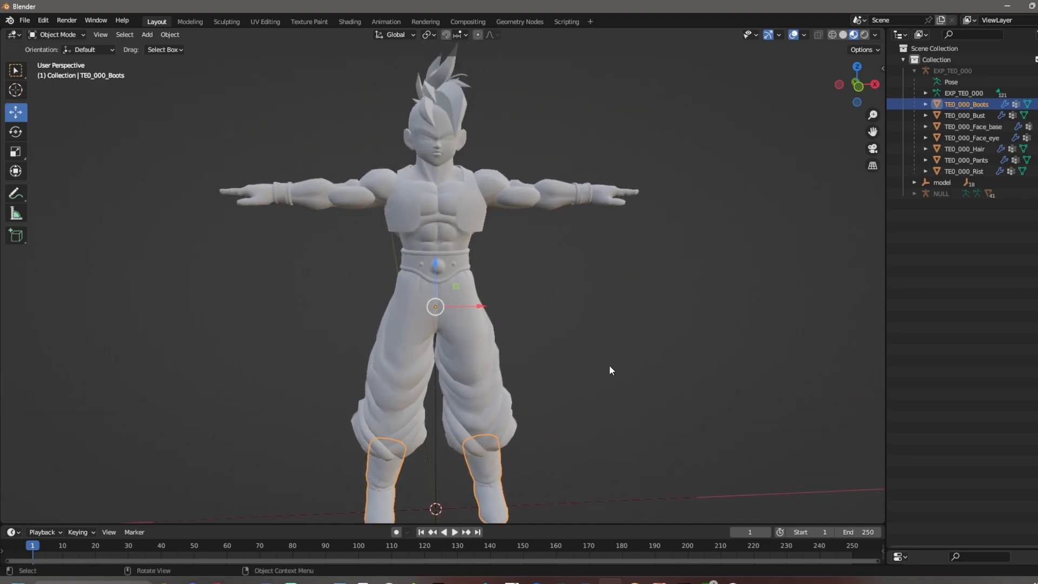
{"action": "left_click", "coordinate": [966, 171]}
{"action": "left_click_drag", "start_coordinate": [965, 171], "coordinate": [964, 108]}
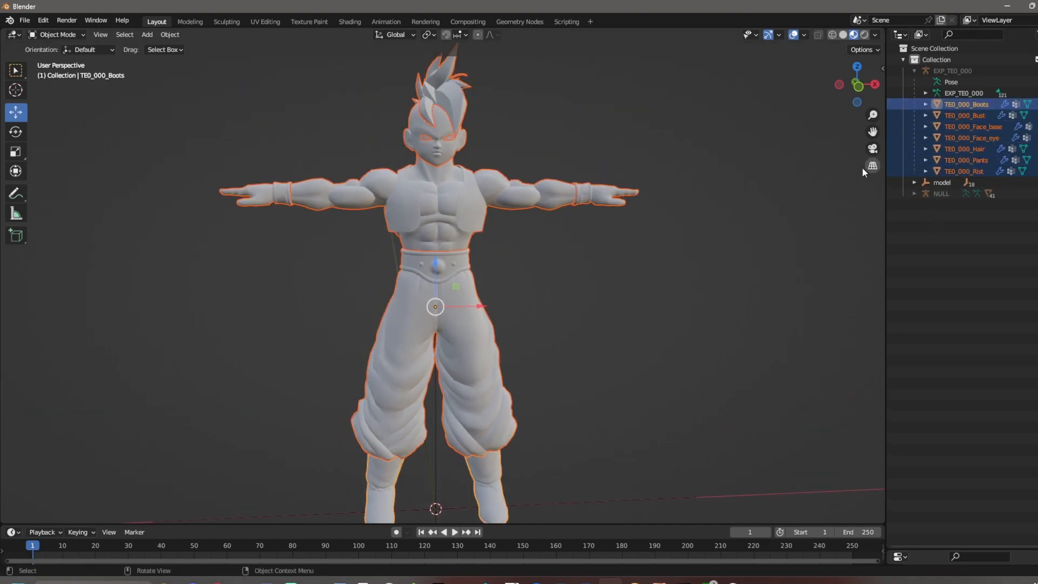
{"action": "middle_click_drag", "start_coordinate": [562, 298], "coordinate": [556, 310]}
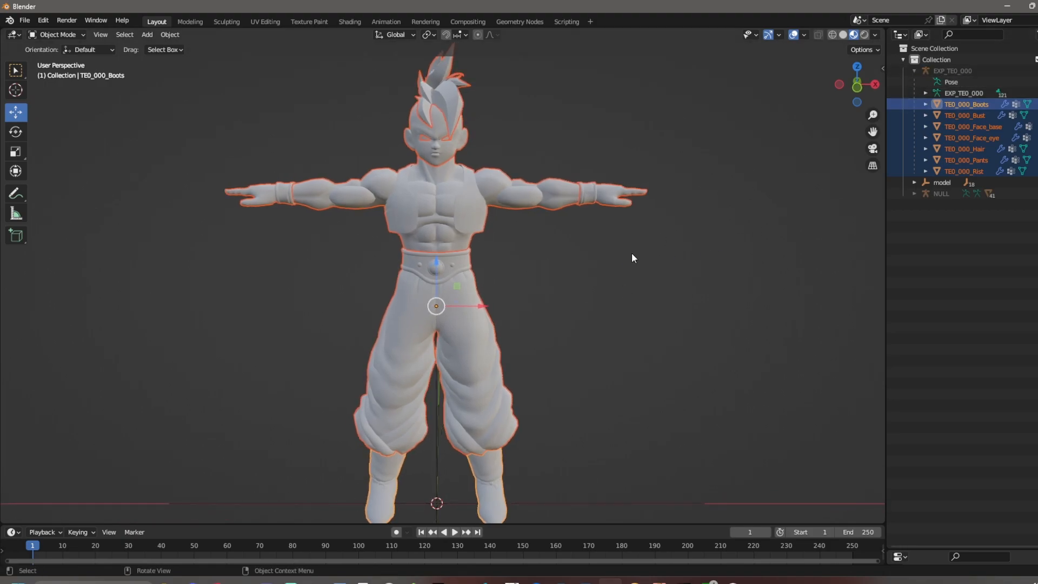
{"action": "key", "text": "alt+p"}
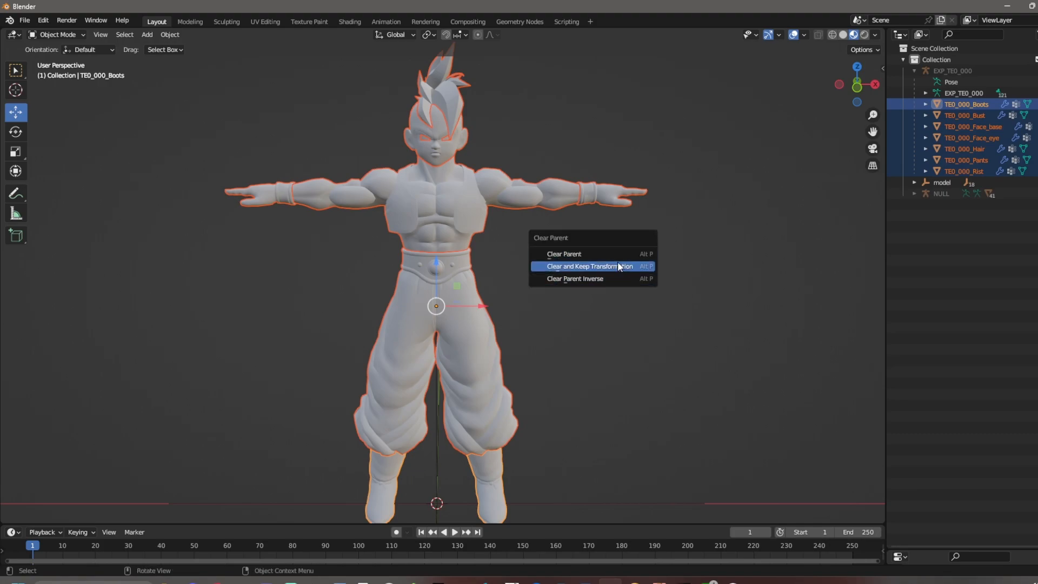
{"action": "left_click", "coordinate": [619, 267]}
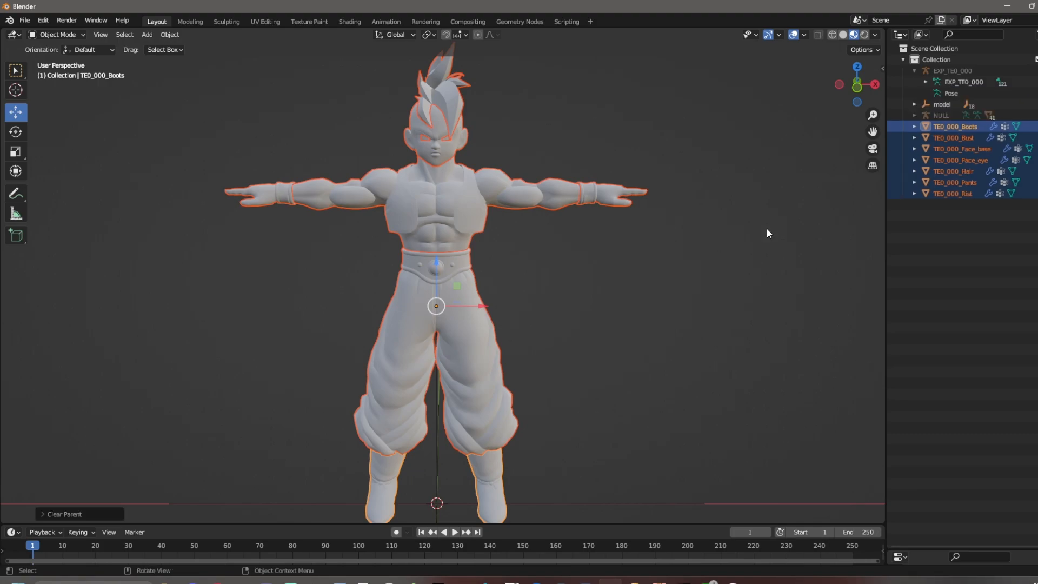
- Delete the EXP_TE0_000 armature from the collection
{"action": "left_click", "coordinate": [914, 71]}
{"action": "left_click", "coordinate": [948, 73]}
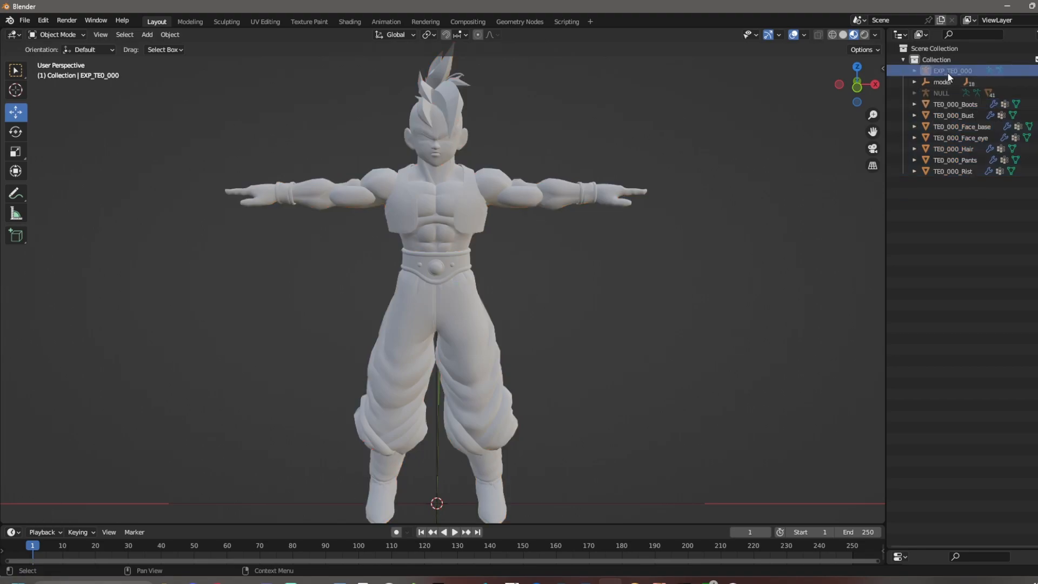
{"action": "right_click", "coordinate": [949, 73]}
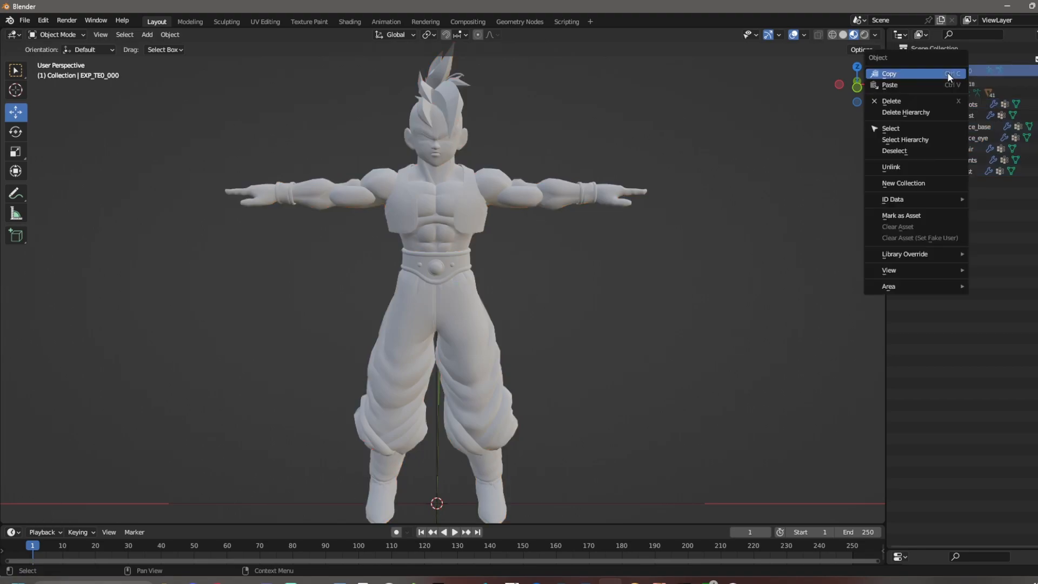
{"action": "left_click", "coordinate": [932, 103]}
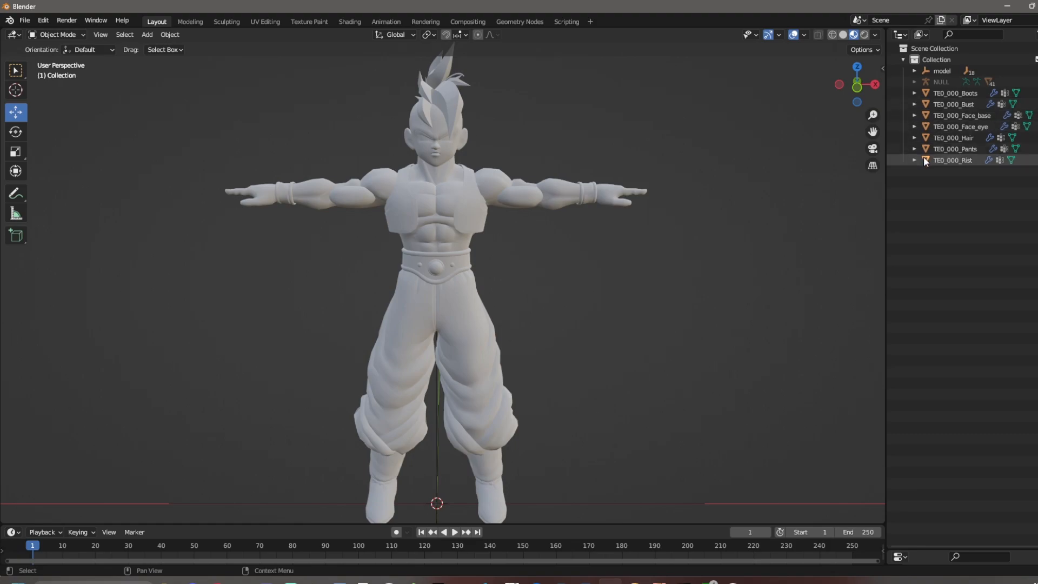
- Apply all transforms to the seven TE0_000 meshes, from Boots through Rist
{"action": "scroll", "coordinate": [716, 255], "scroll_direction": "down", "scroll_amount": 2}
{"action": "left_click_drag", "start_coordinate": [928, 167], "coordinate": [958, 93]}
{"action": "middle_click_drag", "start_coordinate": [735, 248], "coordinate": [671, 275]}
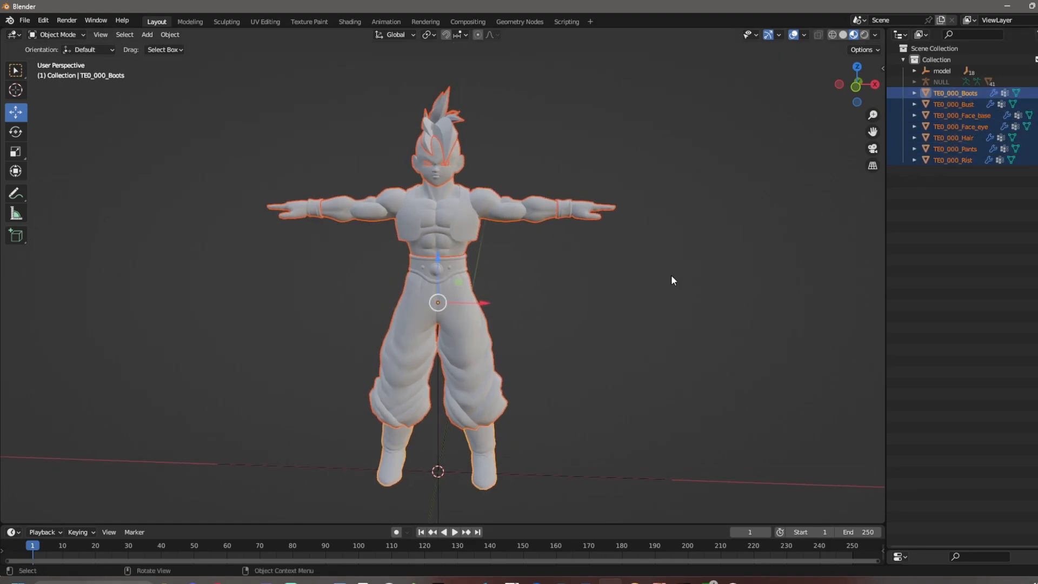
{"action": "key", "text": "ctrl+a"}
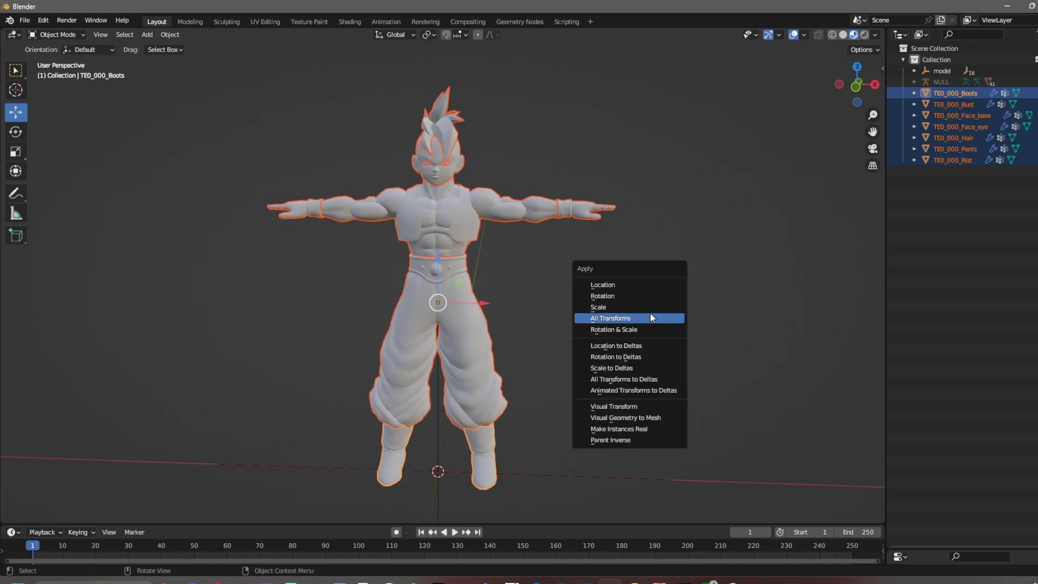
{"action": "left_click", "coordinate": [650, 315]}
{"action": "middle_click_drag", "start_coordinate": [650, 315], "coordinate": [581, 267]}
{"action": "left_click", "coordinate": [621, 278]}
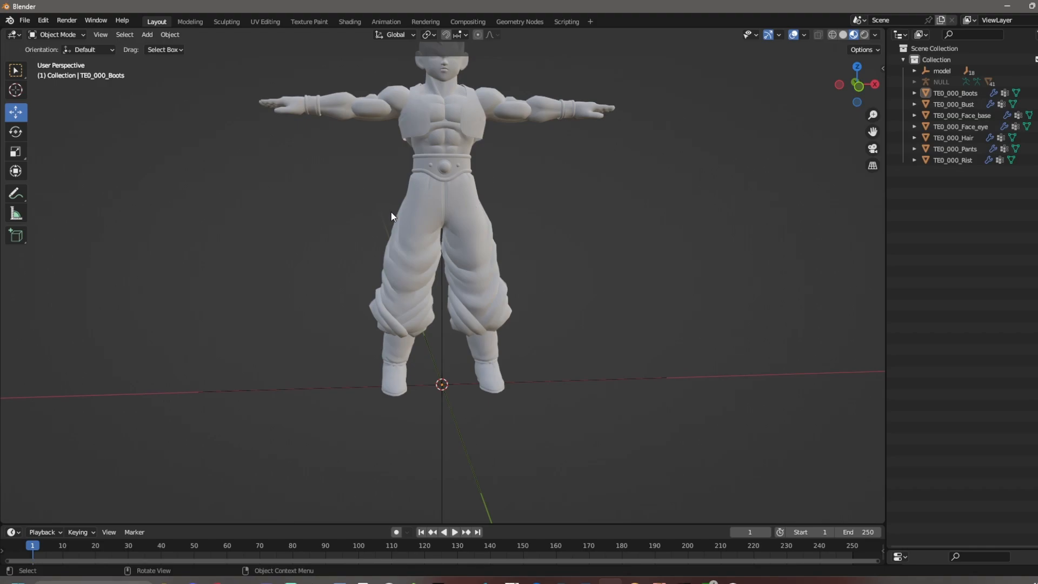
- Check the object transform values of the Pants, Hair, Rist and Boots meshes
{"action": "middle_click_drag", "start_coordinate": [552, 270], "coordinate": [523, 297]}
{"action": "left_click", "coordinate": [507, 318]}
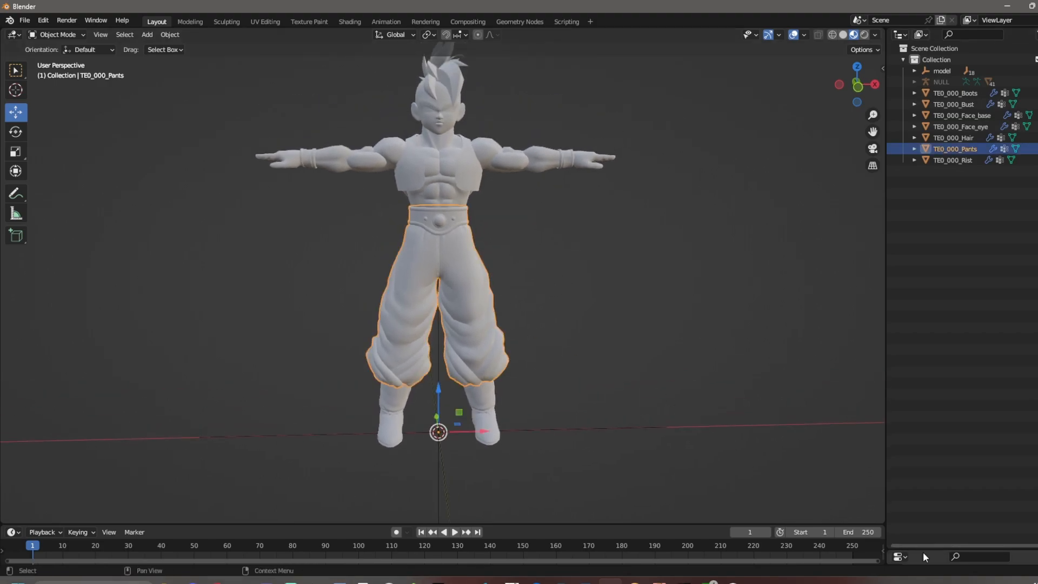
{"action": "left_click_drag", "start_coordinate": [954, 544], "coordinate": [955, 201]}
{"action": "left_click", "coordinate": [894, 351]}
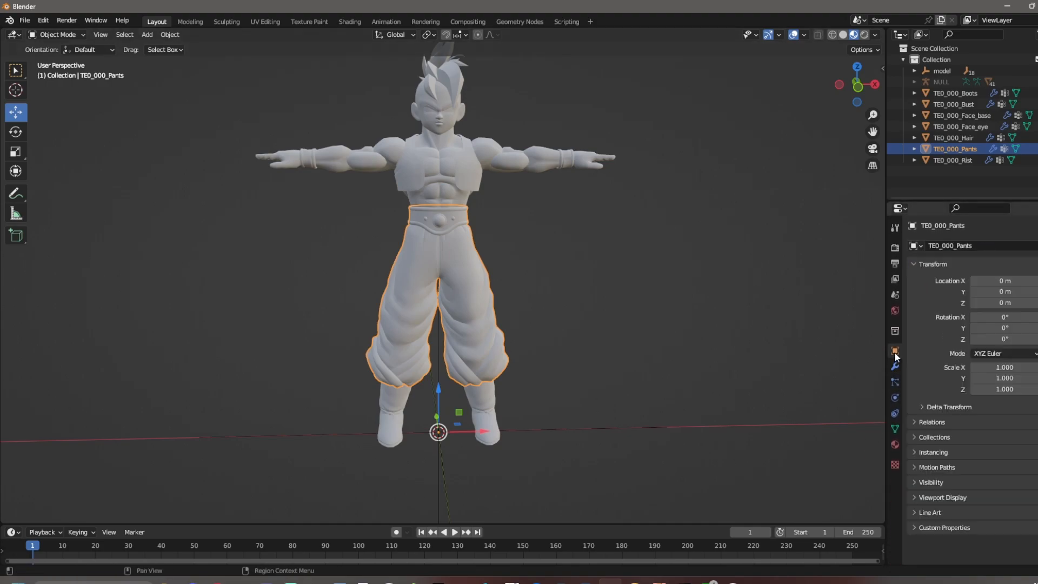
{"action": "left_click", "coordinate": [455, 136]}
{"action": "left_click", "coordinate": [444, 95]}
{"action": "left_click", "coordinate": [445, 81]}
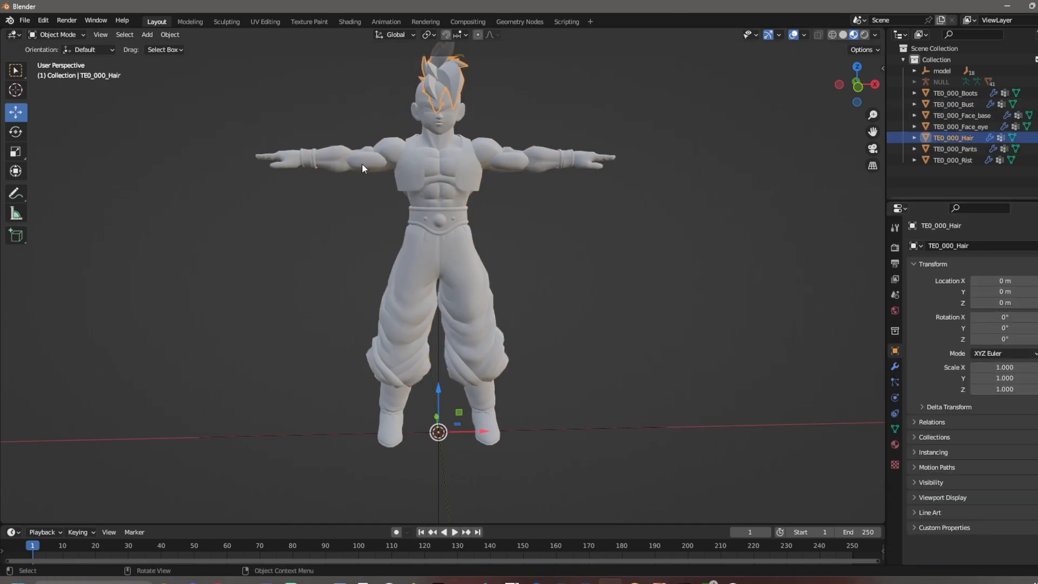
{"action": "left_click", "coordinate": [283, 163]}
{"action": "left_click", "coordinate": [441, 394]}
{"action": "left_click", "coordinate": [683, 346]}
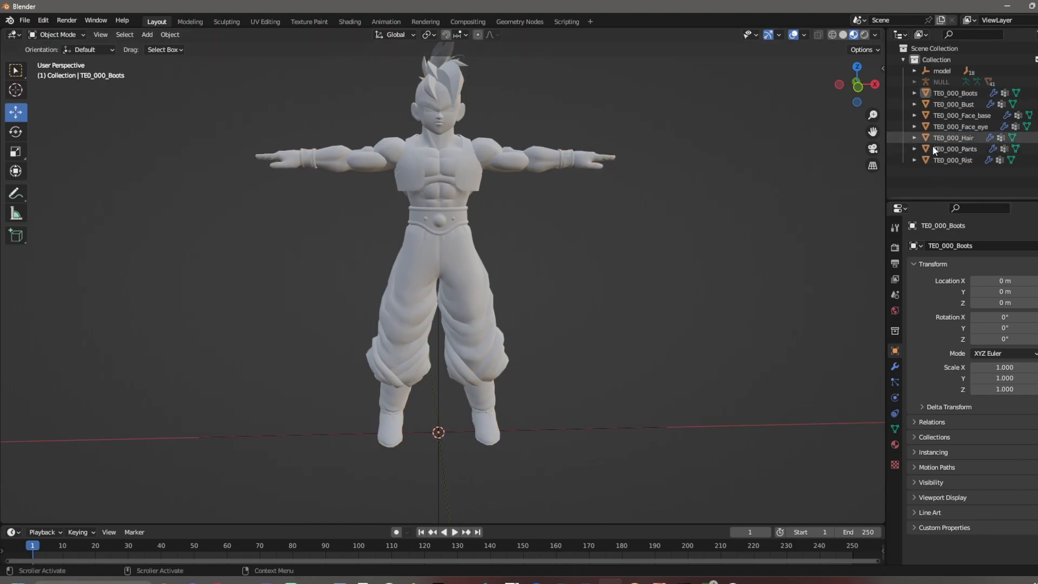
- Separate all seven TE0_000 meshes by material in Edit Mode, then return to Object Mode
{"action": "left_click", "coordinate": [973, 95]}
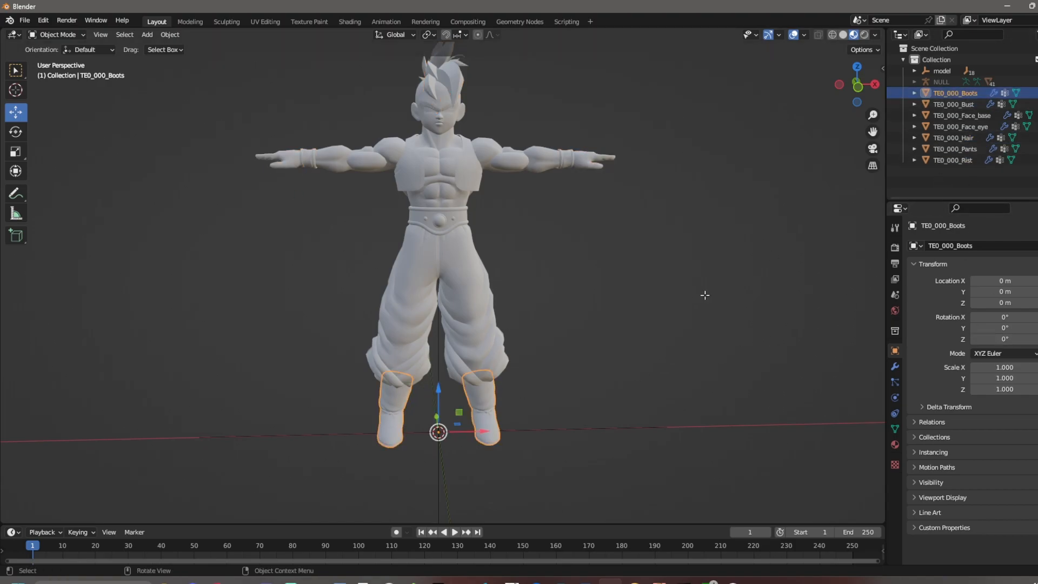
{"action": "left_click", "coordinate": [652, 314]}
{"action": "left_click", "coordinate": [946, 161]}
{"action": "left_click_drag", "start_coordinate": [945, 160], "coordinate": [961, 93]}
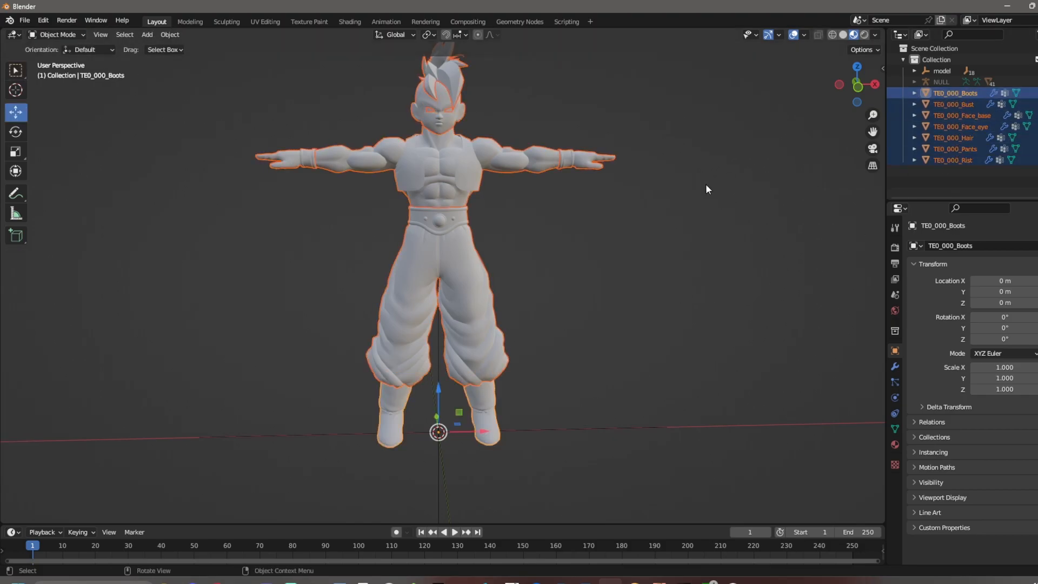
{"action": "key", "text": "Tab"}
{"action": "right_click", "coordinate": [665, 225]}
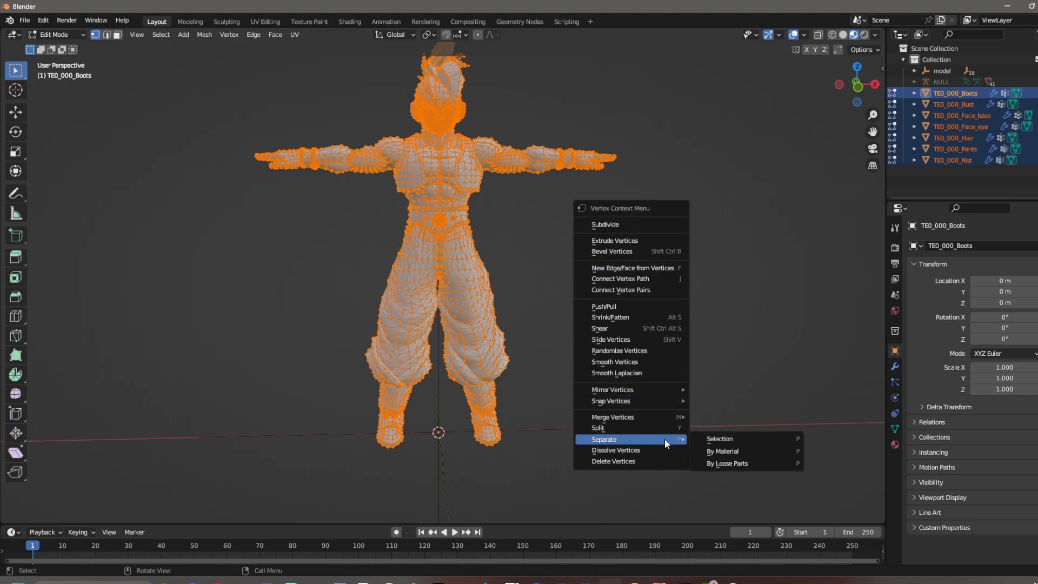
{"action": "left_click", "coordinate": [724, 451]}
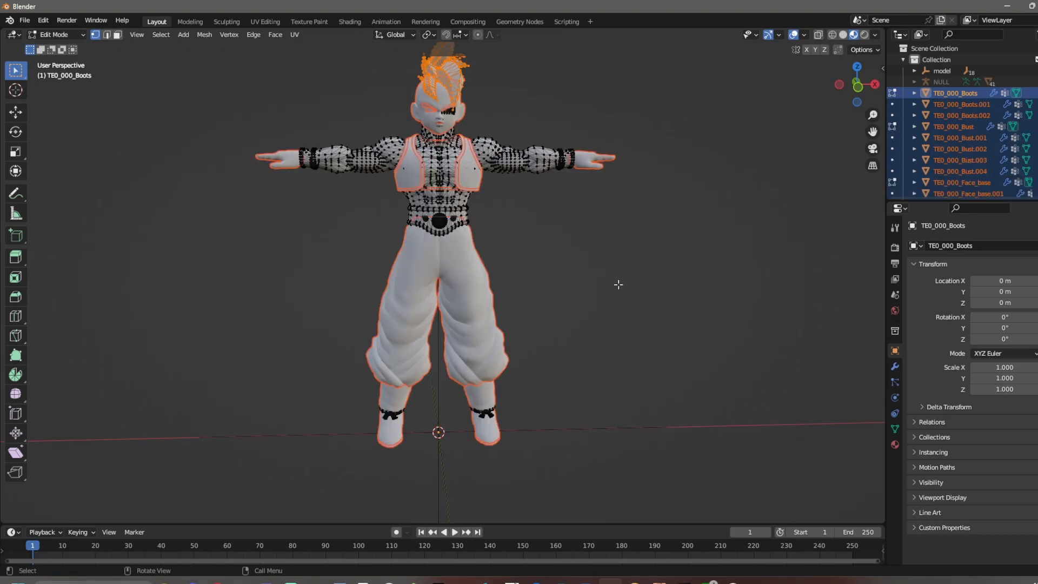
{"action": "key", "text": "Tab"}
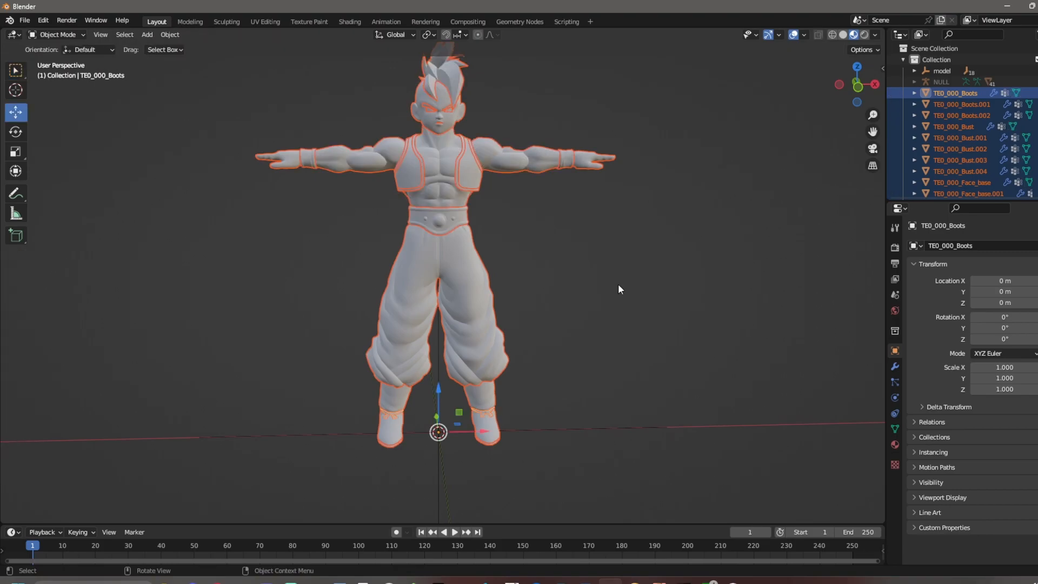
- Examine which body part each separated mesh covers, from TE0_000_Rist.001 up through the Pants, Face_eye and Face_base pieces
{"action": "left_click_drag", "start_coordinate": [957, 202], "coordinate": [951, 402]}
{"action": "left_click", "coordinate": [923, 313]}
{"action": "left_click", "coordinate": [968, 305]}
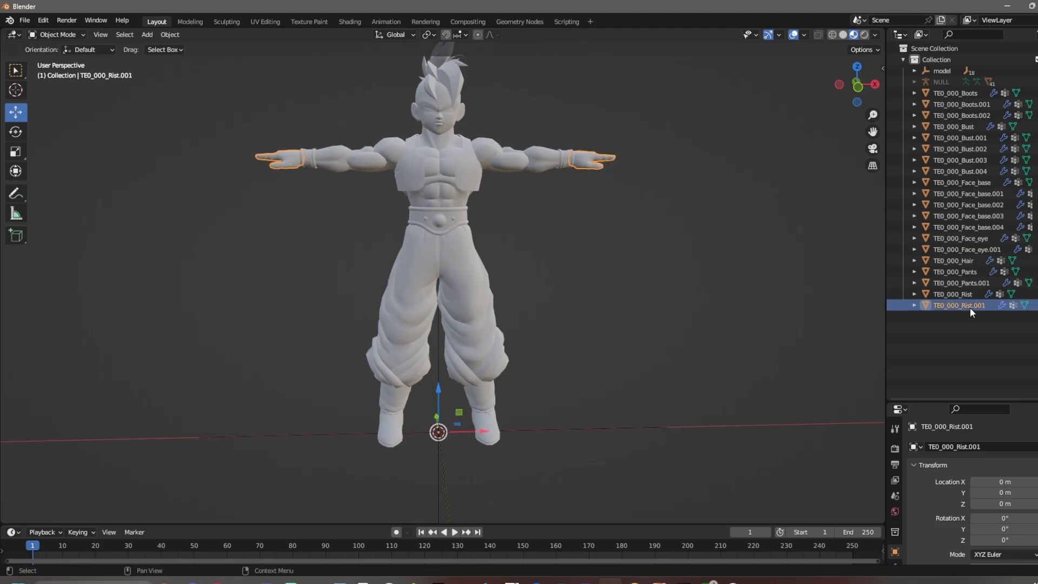
{"action": "left_click", "coordinate": [967, 295]}
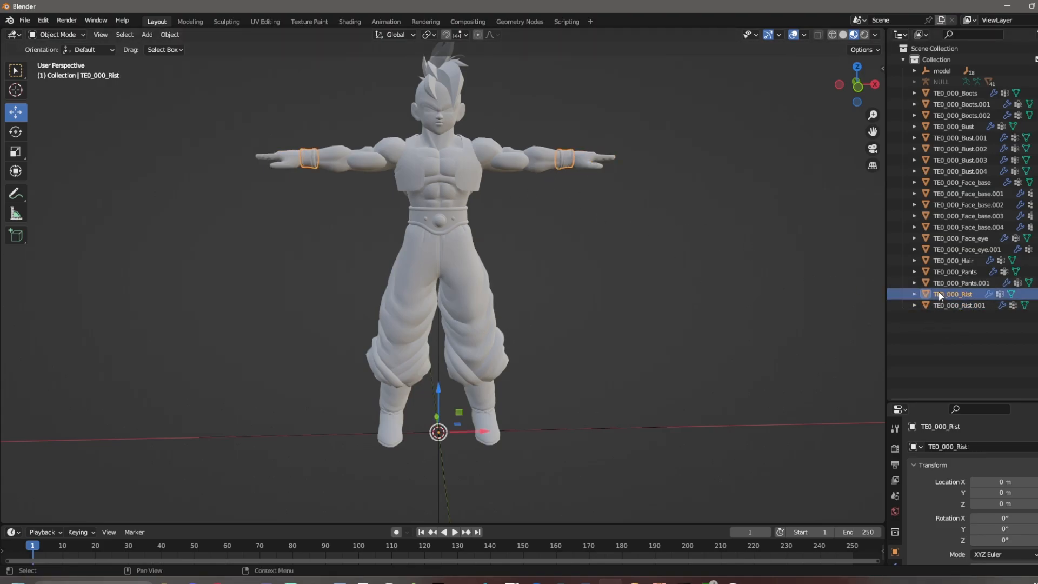
{"action": "left_click", "coordinate": [965, 282]}
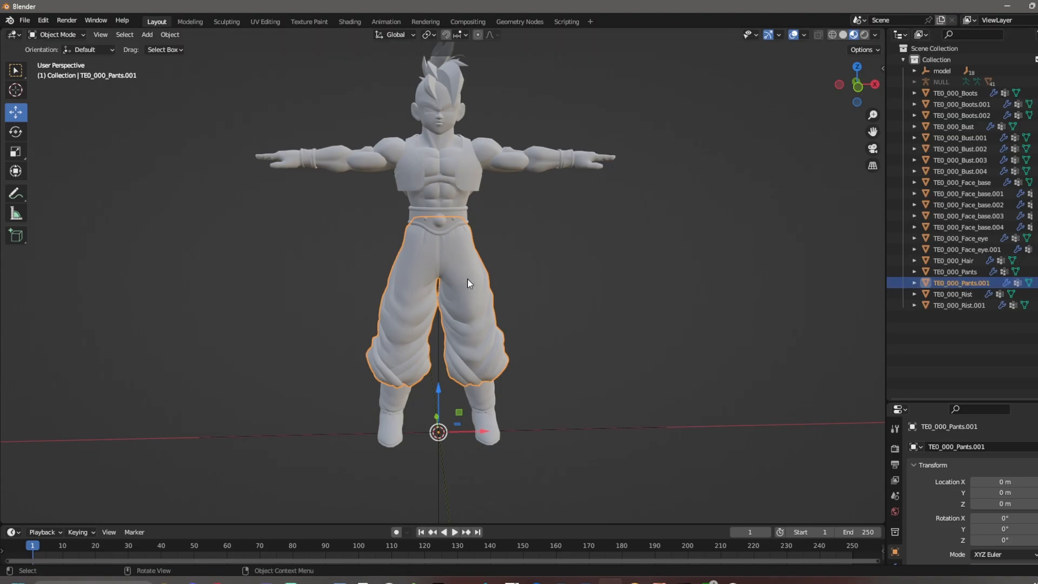
{"action": "left_click", "coordinate": [968, 272]}
{"action": "left_click", "coordinate": [978, 251]}
{"action": "left_click", "coordinate": [982, 240]}
{"action": "left_click", "coordinate": [990, 229]}
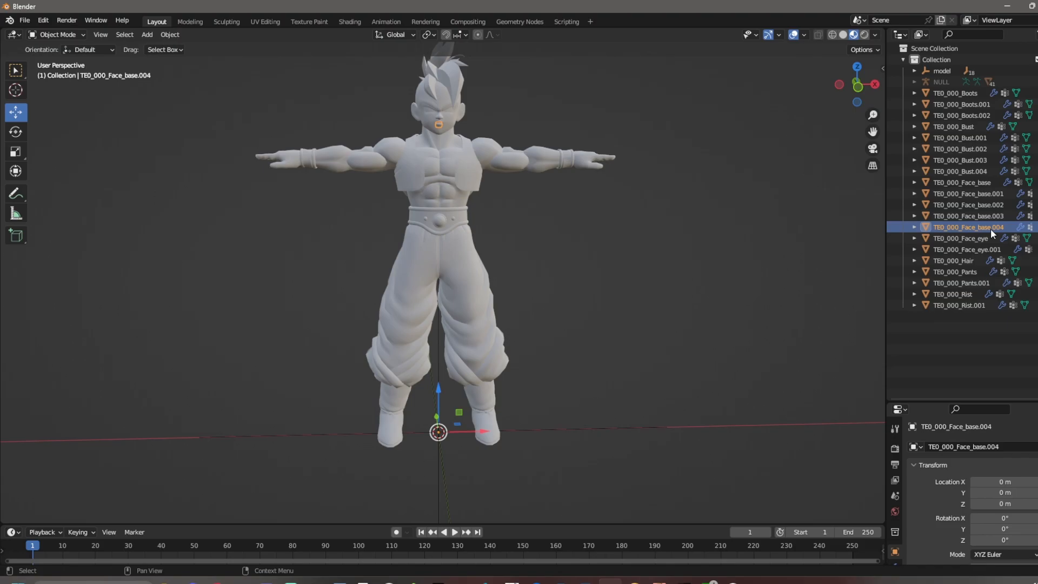
{"action": "left_click", "coordinate": [991, 219]}
{"action": "left_click", "coordinate": [997, 209]}
{"action": "left_click", "coordinate": [986, 196]}
{"action": "left_click", "coordinate": [980, 183]}
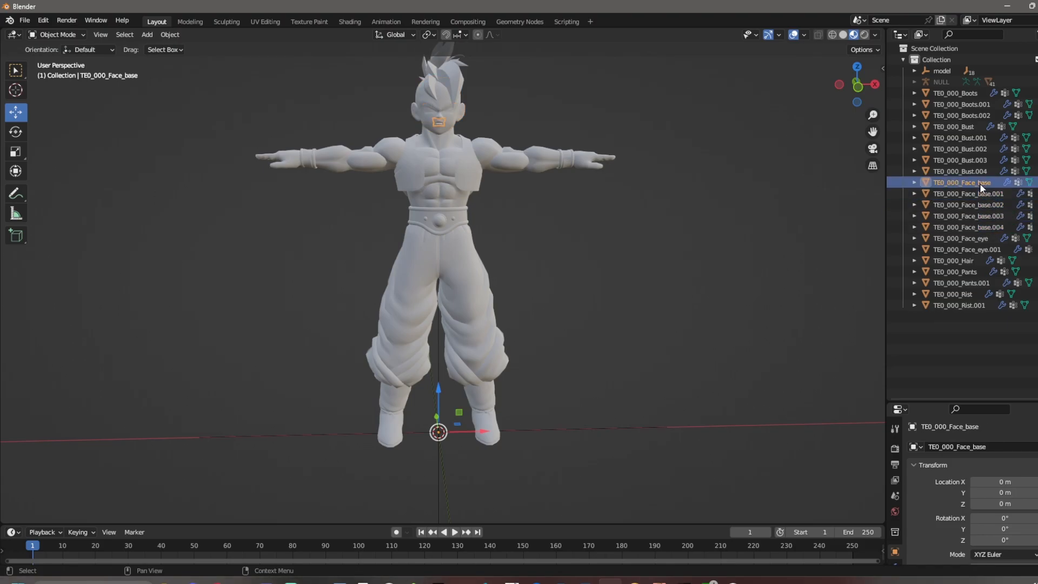
- Examine which body part each separated TE0_000 Bust and Boots mesh covers, orbiting around the model
{"action": "left_click", "coordinate": [976, 170]}
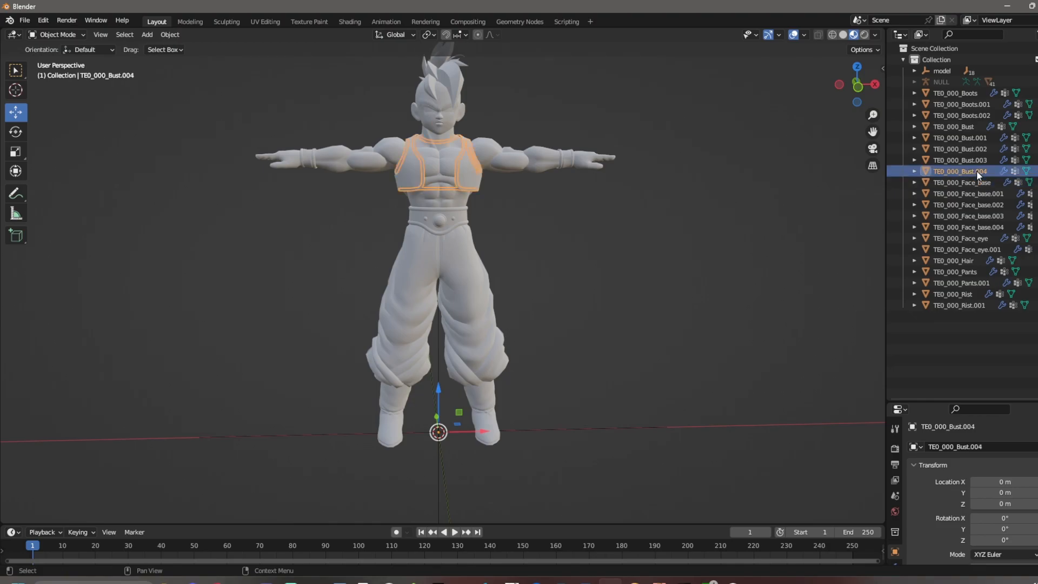
{"action": "left_click", "coordinate": [981, 160]}
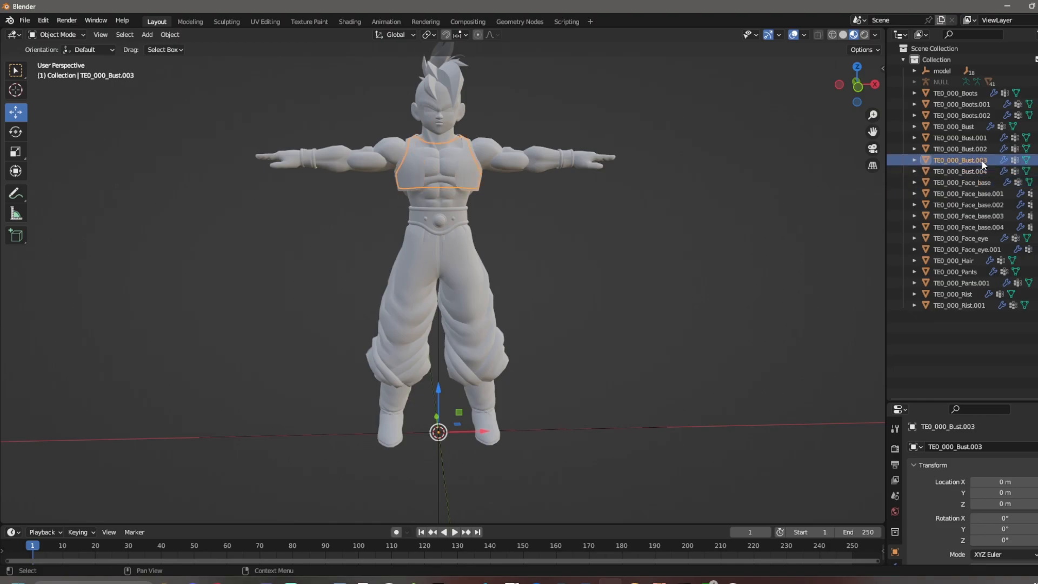
{"action": "left_click", "coordinate": [979, 170]}
{"action": "left_click", "coordinate": [978, 160]}
{"action": "left_click", "coordinate": [976, 150]}
{"action": "left_click", "coordinate": [984, 138]}
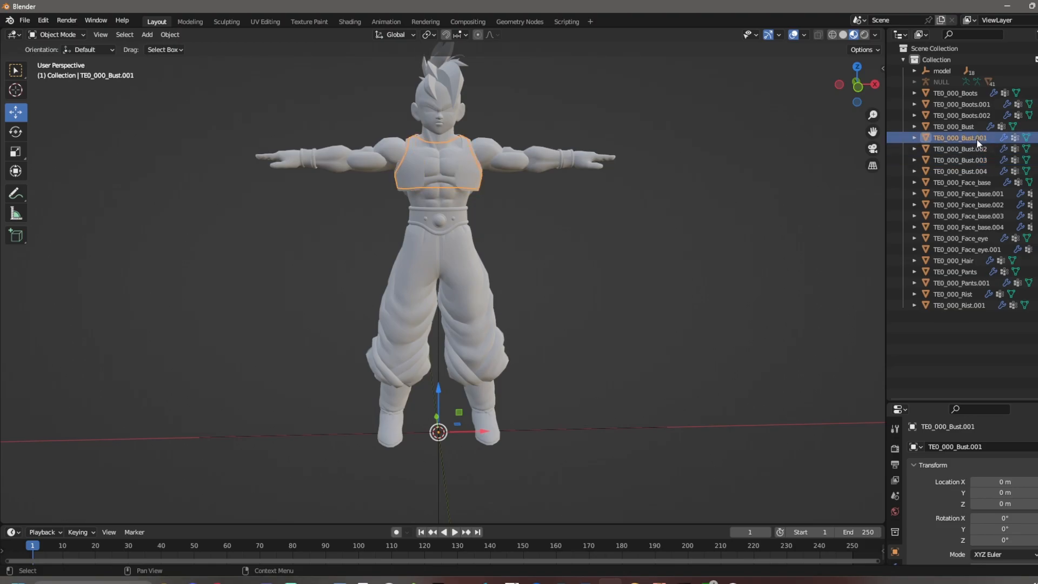
{"action": "middle_click_drag", "start_coordinate": [622, 259], "coordinate": [606, 234]}
{"action": "left_click", "coordinate": [946, 128]}
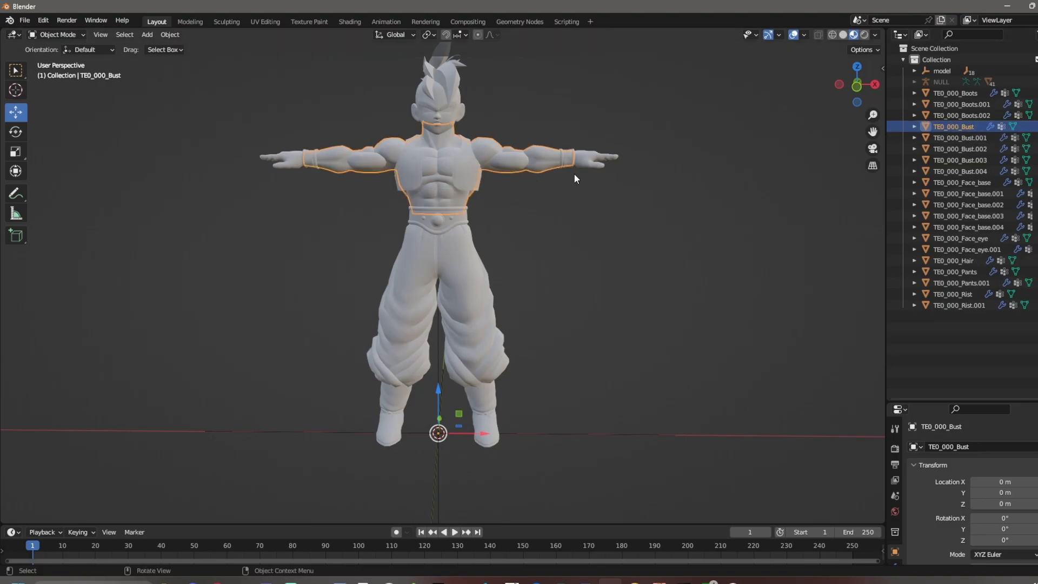
{"action": "left_click", "coordinate": [968, 117]}
{"action": "middle_click_drag", "start_coordinate": [768, 274], "coordinate": [843, 137]}
{"action": "left_click", "coordinate": [954, 104]}
{"action": "middle_click_drag", "start_coordinate": [703, 243], "coordinate": [832, 162]}
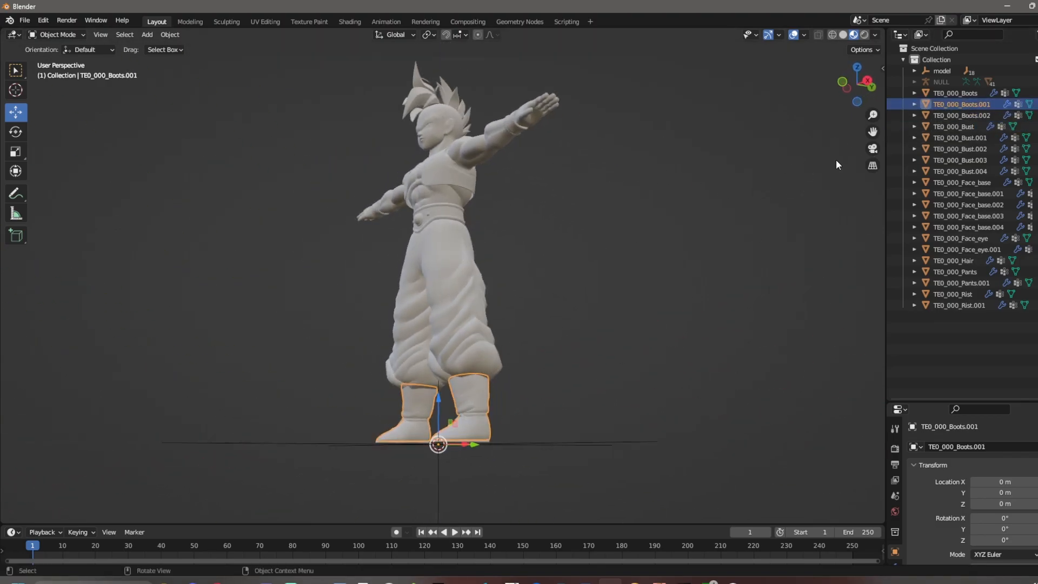
{"action": "left_click", "coordinate": [955, 93]}
{"action": "middle_click_drag", "start_coordinate": [730, 271], "coordinate": [584, 424]}
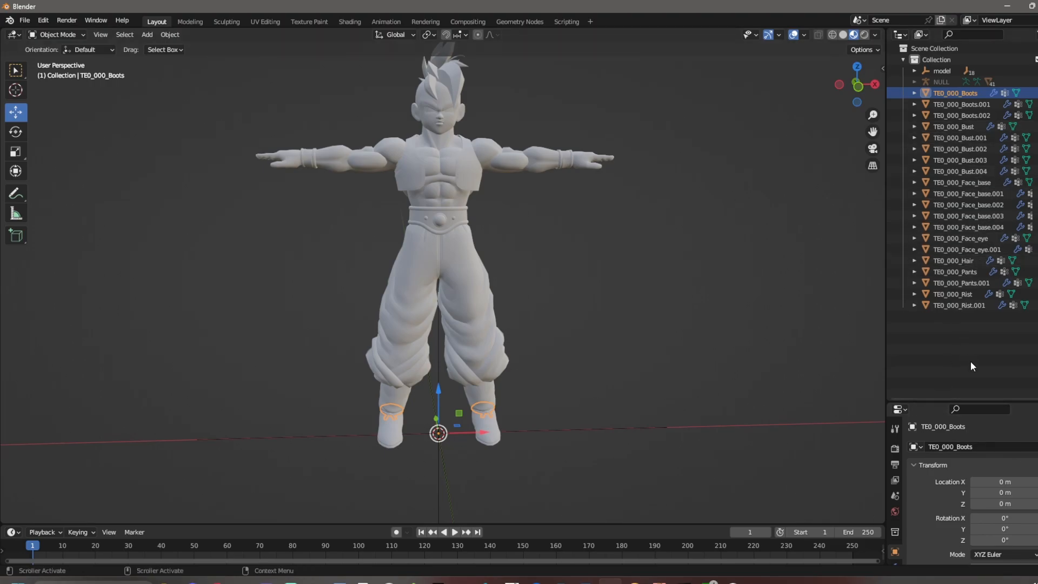
- Check the materials assigned to the TE0_000 Boots, Boots.001, Boots.002 and Bust meshes
{"action": "left_click_drag", "start_coordinate": [956, 404], "coordinate": [949, 319]}
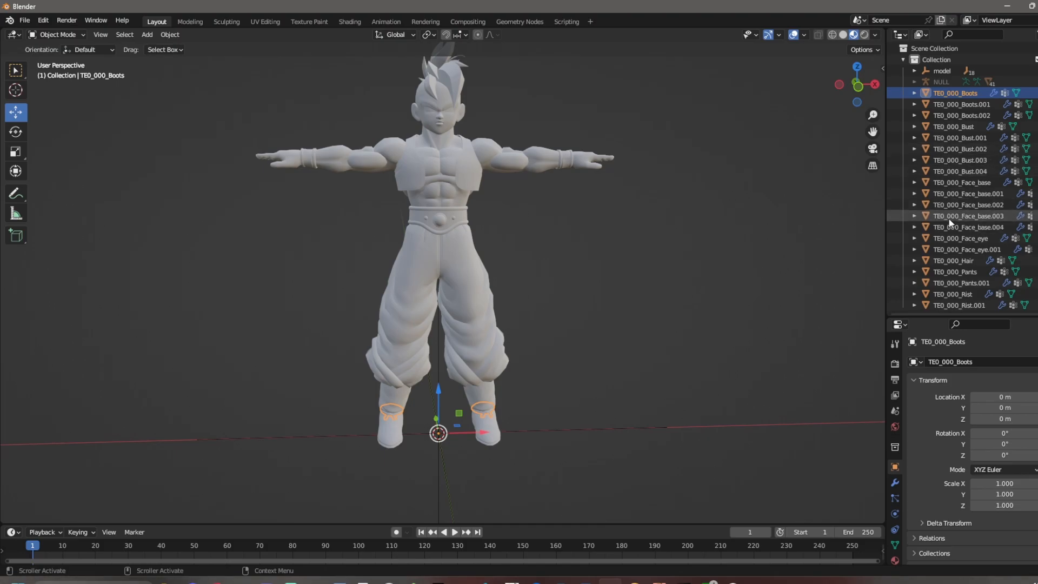
{"action": "left_click_drag", "start_coordinate": [937, 318], "coordinate": [942, 192]}
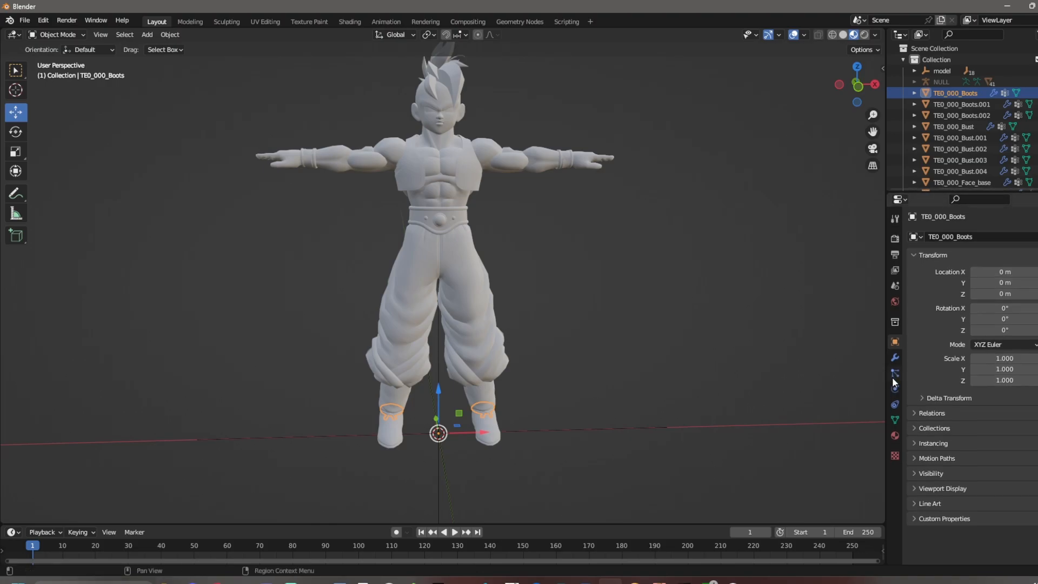
{"action": "left_click", "coordinate": [894, 436]}
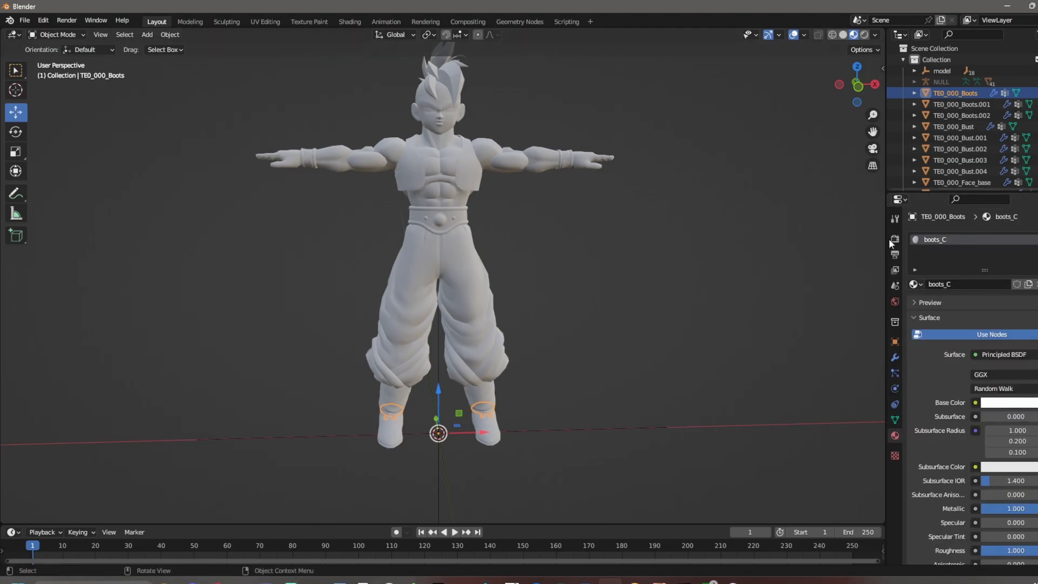
{"action": "left_click", "coordinate": [964, 106]}
{"action": "left_click", "coordinate": [966, 114]}
{"action": "left_click", "coordinate": [967, 127]}
{"action": "left_click", "coordinate": [955, 93]}
- Open Majuub's Textures folder in File Explorer, and enlarge the object list back in Blender
{"action": "mouse_move", "coordinate": [183, 578]}
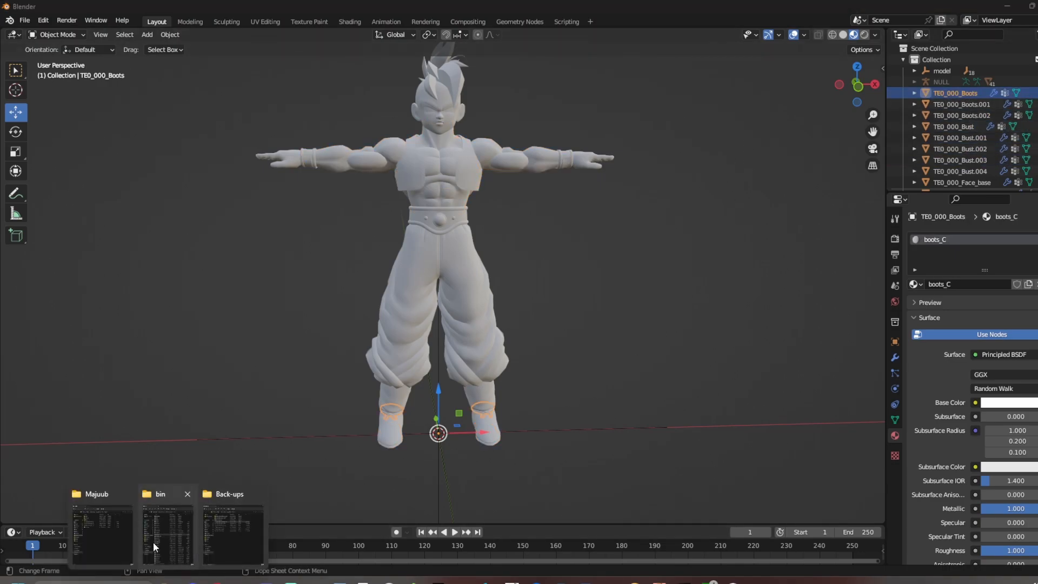
{"action": "left_click", "coordinate": [125, 541]}
{"action": "double_click", "coordinate": [692, 141]}
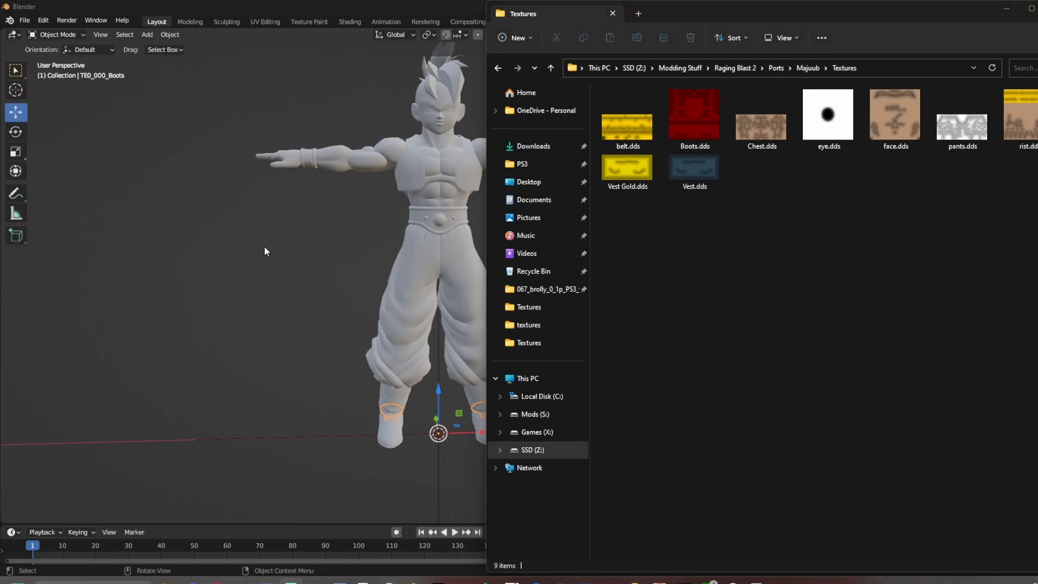
{"action": "left_click", "coordinate": [295, 288]}
{"action": "left_click_drag", "start_coordinate": [968, 190], "coordinate": [968, 293]}
{"action": "middle_click_drag", "start_coordinate": [801, 197], "coordinate": [767, 201]}
- Switch to the Textures folder in File Explorer and copy the Boots.dds file
{"action": "left_click", "coordinate": [168, 582]}
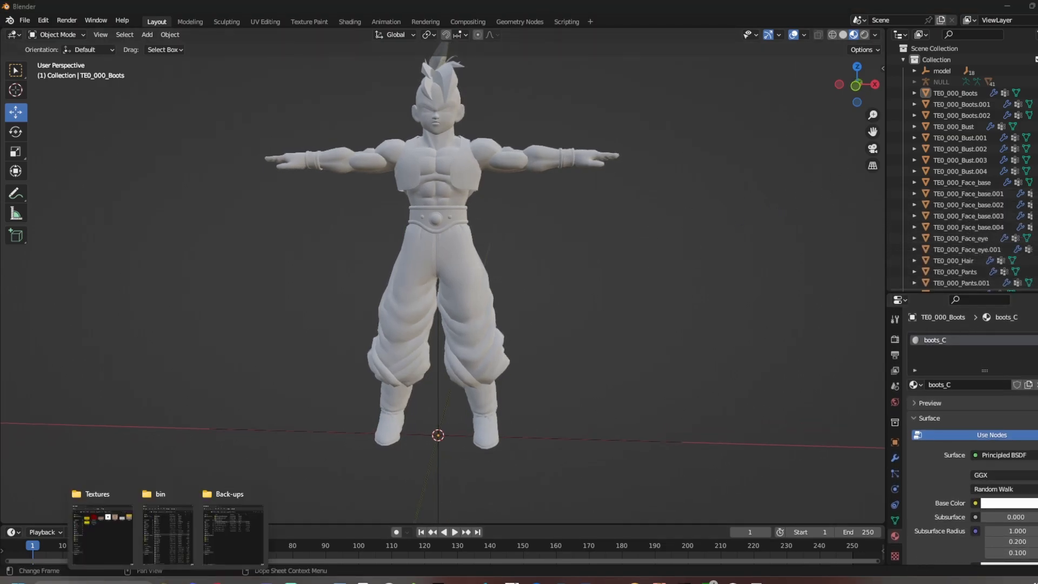
{"action": "left_click", "coordinate": [102, 533]}
{"action": "right_click", "coordinate": [780, 313]}
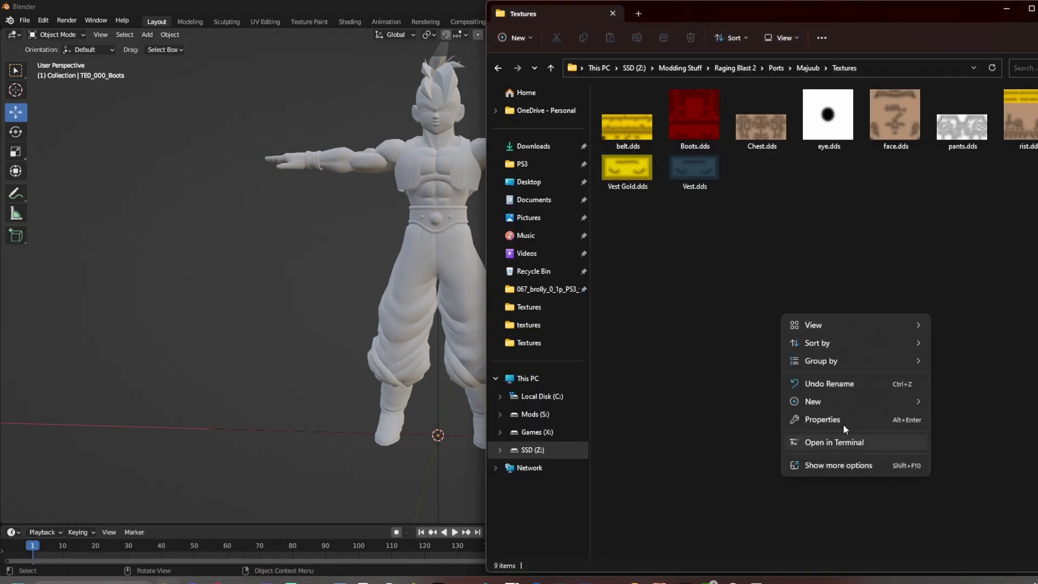
{"action": "right_click", "coordinate": [690, 122]}
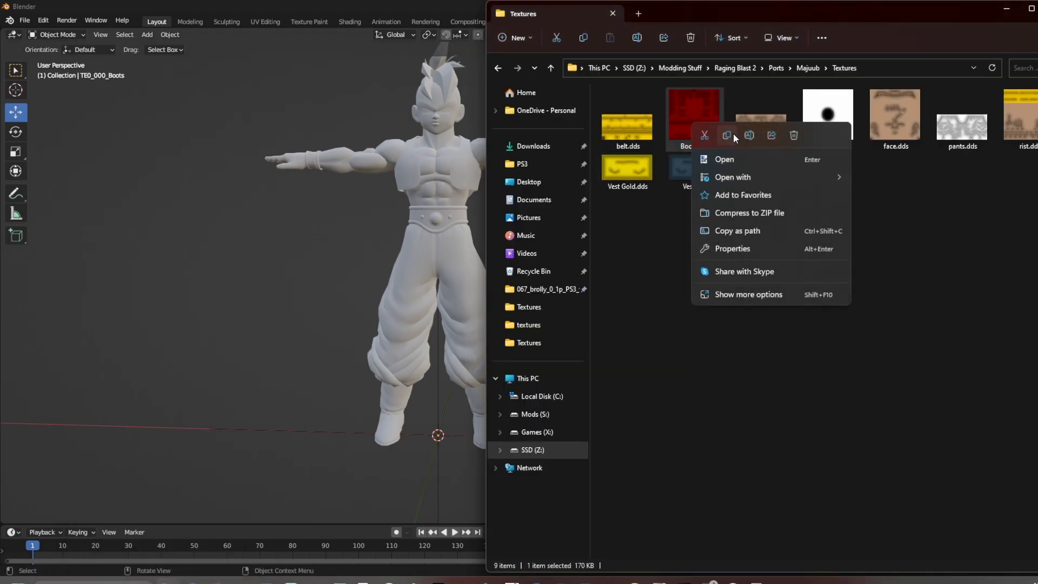
{"action": "left_click", "coordinate": [734, 133]}
{"action": "right_click", "coordinate": [774, 301]}
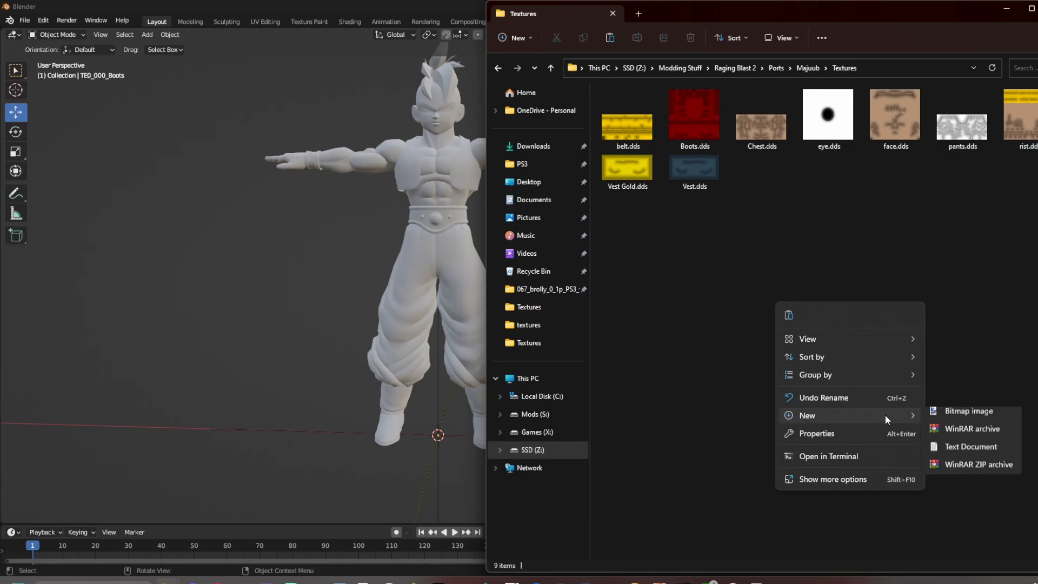
{"action": "mouse_move", "coordinate": [881, 414]}
{"action": "left_click", "coordinate": [939, 414]}
{"action": "left_click", "coordinate": [939, 414]}
{"action": "left_click", "coordinate": [618, 150]}
{"action": "key", "text": "Delete"}
- Paste the copied Boots texture into the Textures folder and rename the copy Hair.dds
{"action": "right_click", "coordinate": [789, 197]}
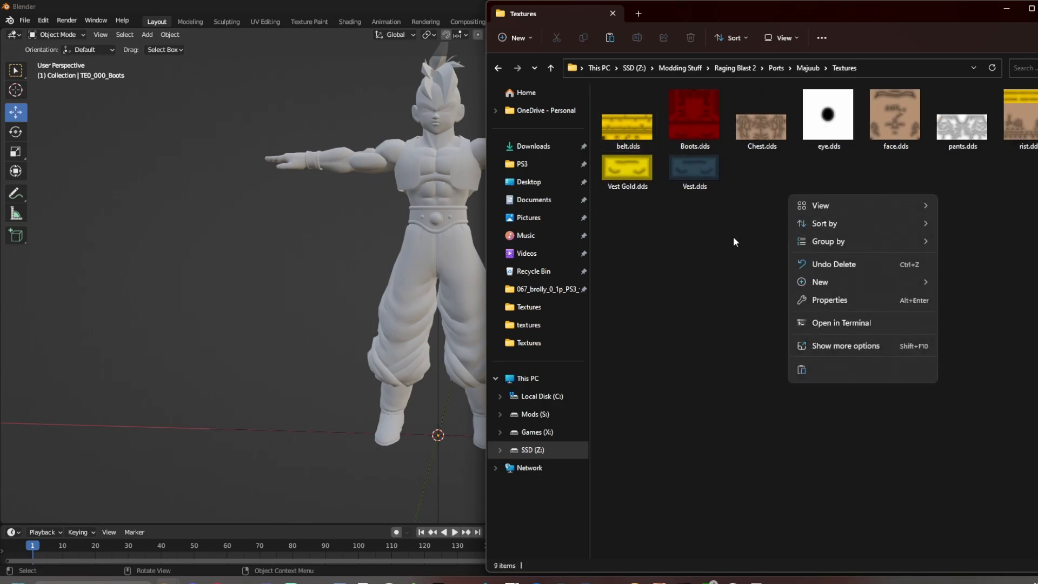
{"action": "left_click", "coordinate": [804, 369]}
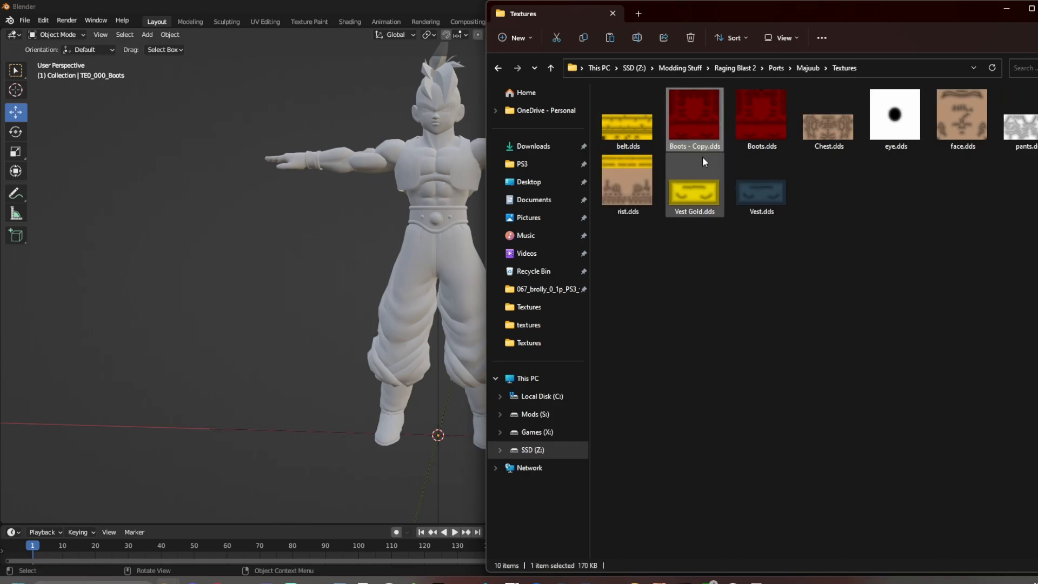
{"action": "left_click", "coordinate": [701, 146]}
{"action": "type", "text": "Hair"}
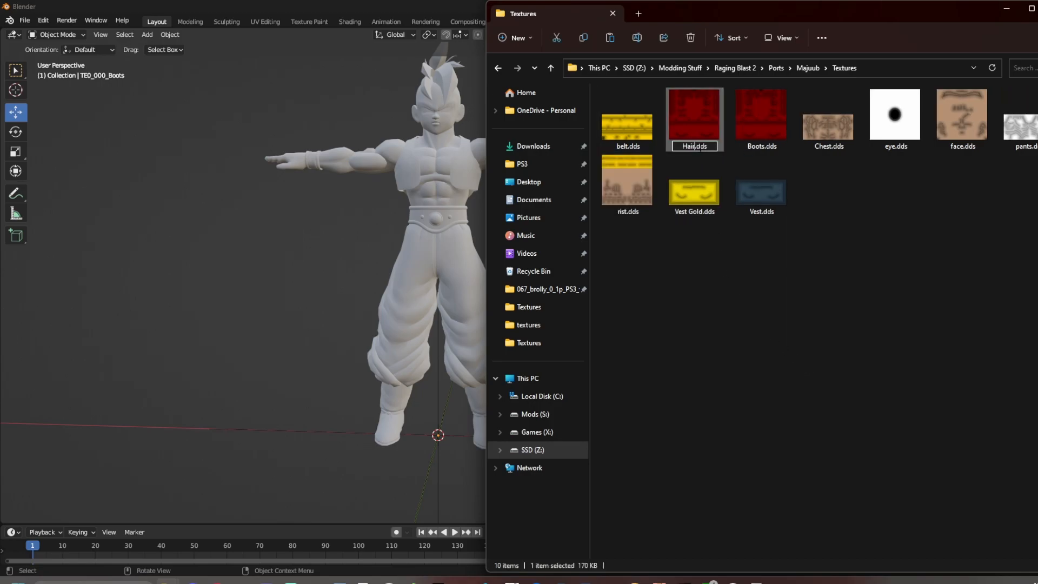
{"action": "key", "text": "Return"}
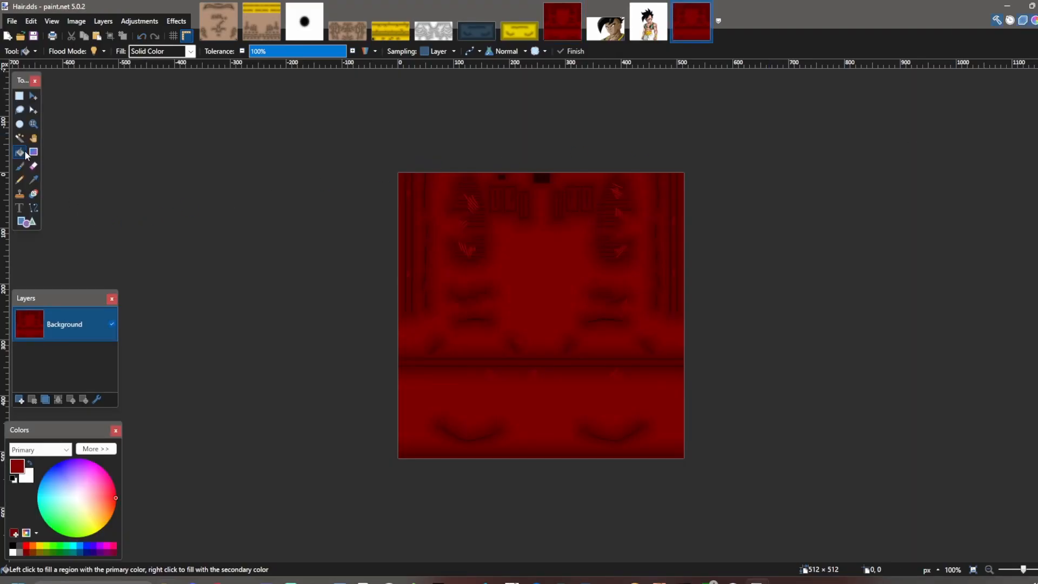
- Fill the whole Hair.dds image with solid black in paint.net, save it and return to the Textures folder
{"action": "left_click", "coordinate": [12, 545]}
{"action": "left_click", "coordinate": [533, 317]}
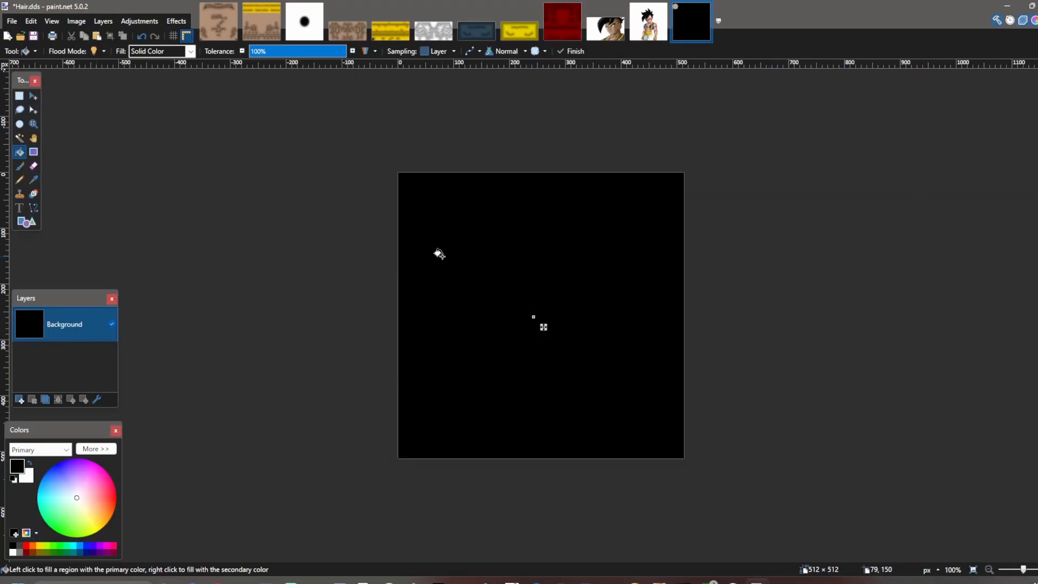
{"action": "key", "text": "ctrl+s"}
{"action": "key", "text": "Return"}
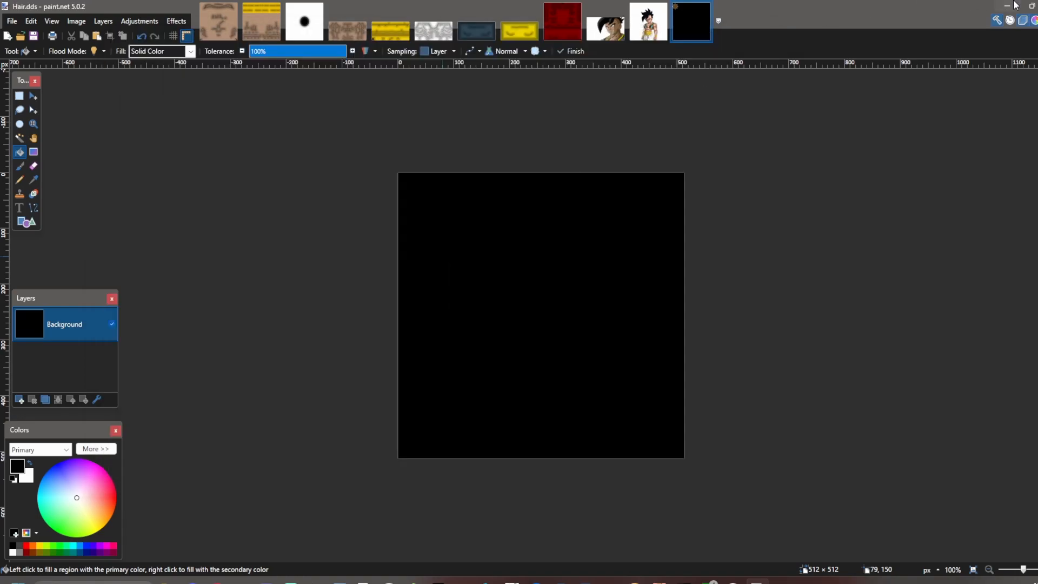
{"action": "left_click", "coordinate": [1012, 6]}
{"action": "left_click", "coordinate": [914, 298]}
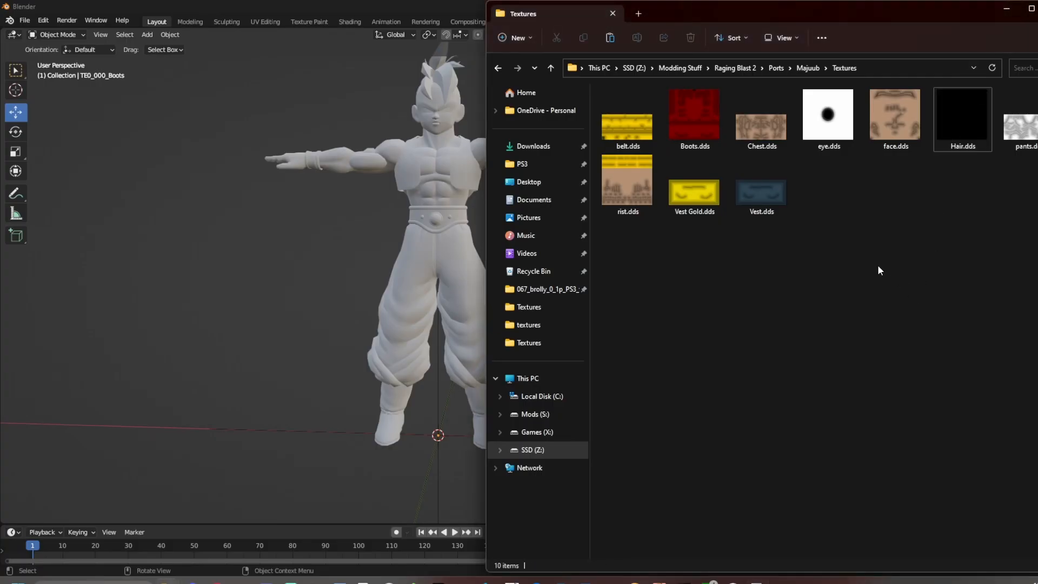
- Switch to Blender and add an Image Texture to the Base Color of the boots_C material on TE0_000_Boots
{"action": "left_click", "coordinate": [319, 133]}
{"action": "left_click", "coordinate": [955, 97]}
{"action": "middle_click_drag", "start_coordinate": [649, 389], "coordinate": [589, 253], "text": "shift"}
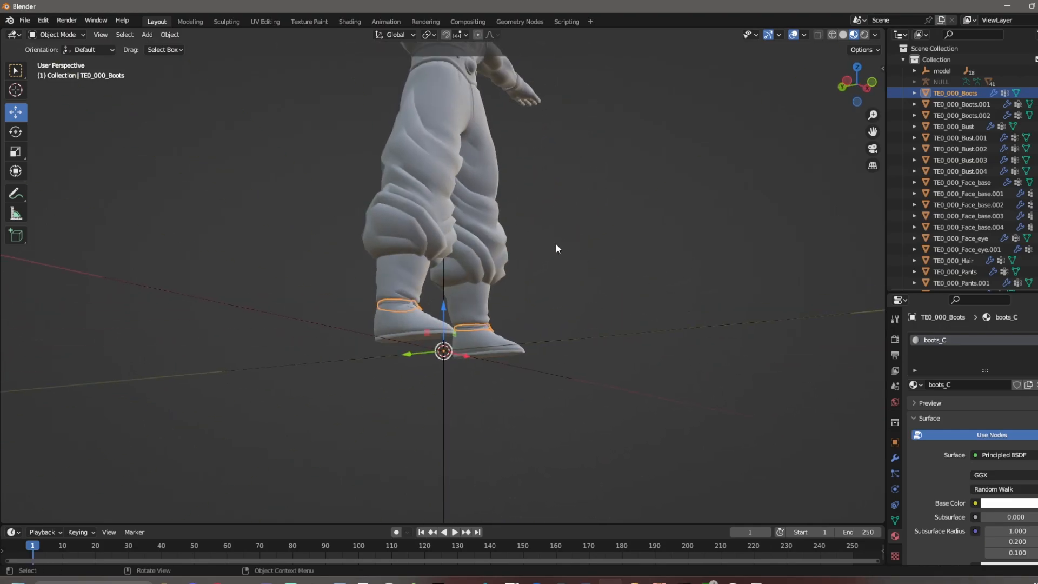
{"action": "middle_click_drag", "start_coordinate": [556, 242], "coordinate": [451, 354]}
{"action": "left_click", "coordinate": [976, 503]}
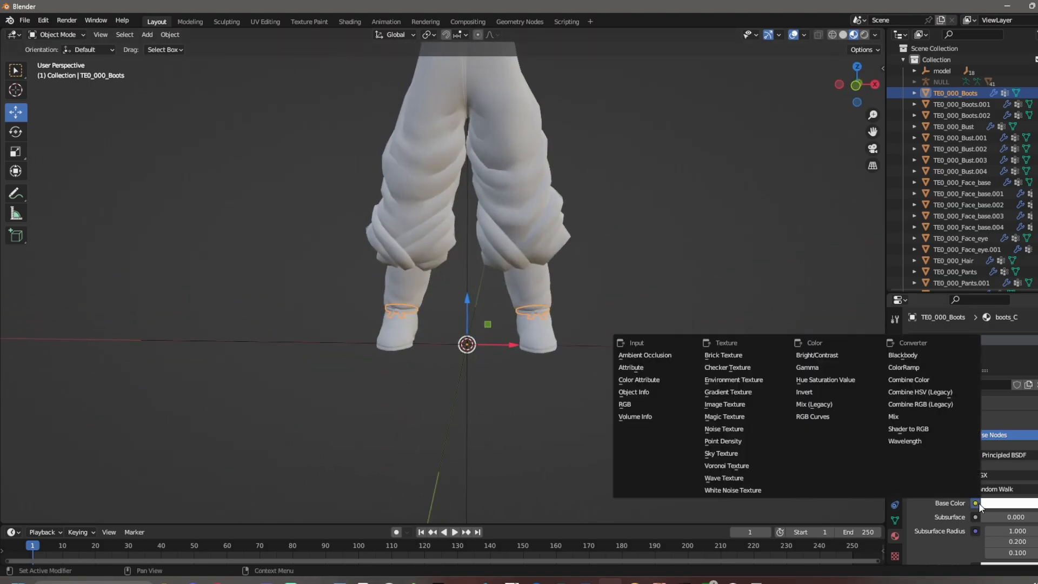
{"action": "left_click", "coordinate": [758, 403]}
- Load Boots.dds from Z:\Modding Stuff\Raging Blast 2\Ports\Majuub\Textures as the boots_C base color image
{"action": "left_click", "coordinate": [1016, 517]}
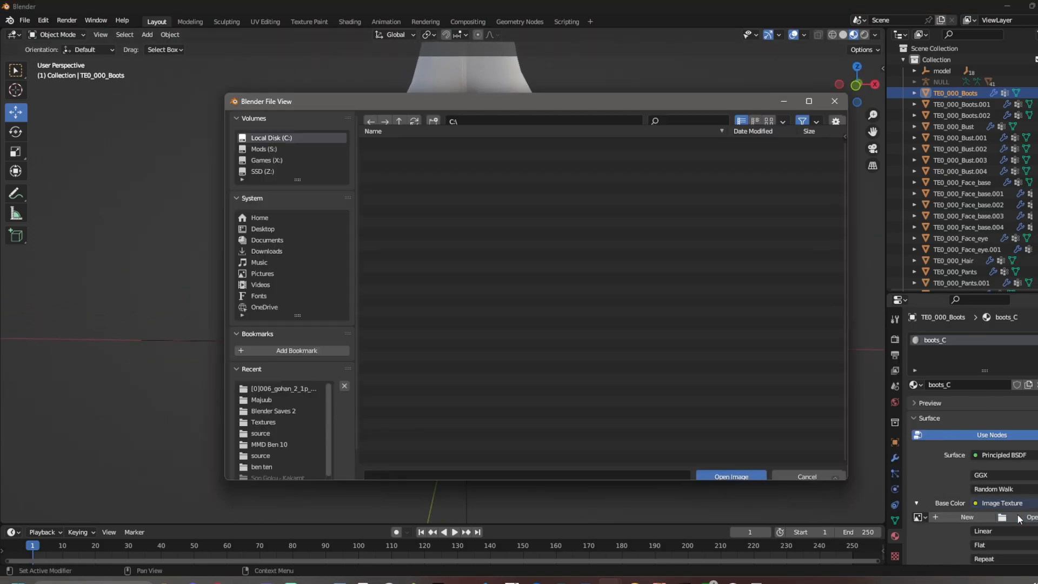
{"action": "left_click", "coordinate": [169, 582]}
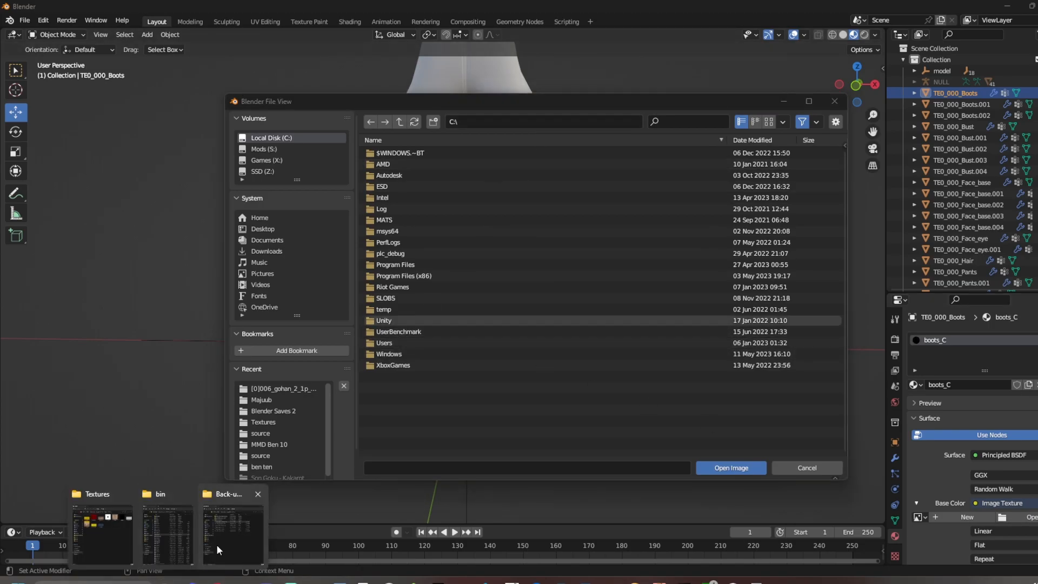
{"action": "left_click", "coordinate": [103, 536]}
{"action": "left_click", "coordinate": [890, 68]}
{"action": "key", "text": "ctrl+c"}
{"action": "left_click", "coordinate": [405, 96]}
{"action": "left_click", "coordinate": [487, 125]}
{"action": "key", "text": "ctrl+v"}
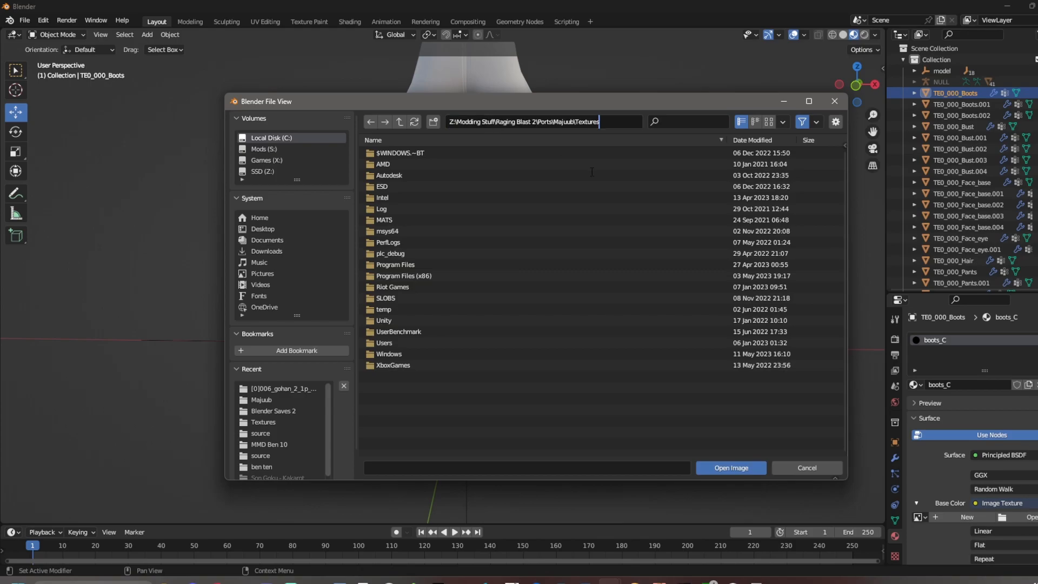
{"action": "key", "text": "Return"}
{"action": "double_click", "coordinate": [423, 163]}
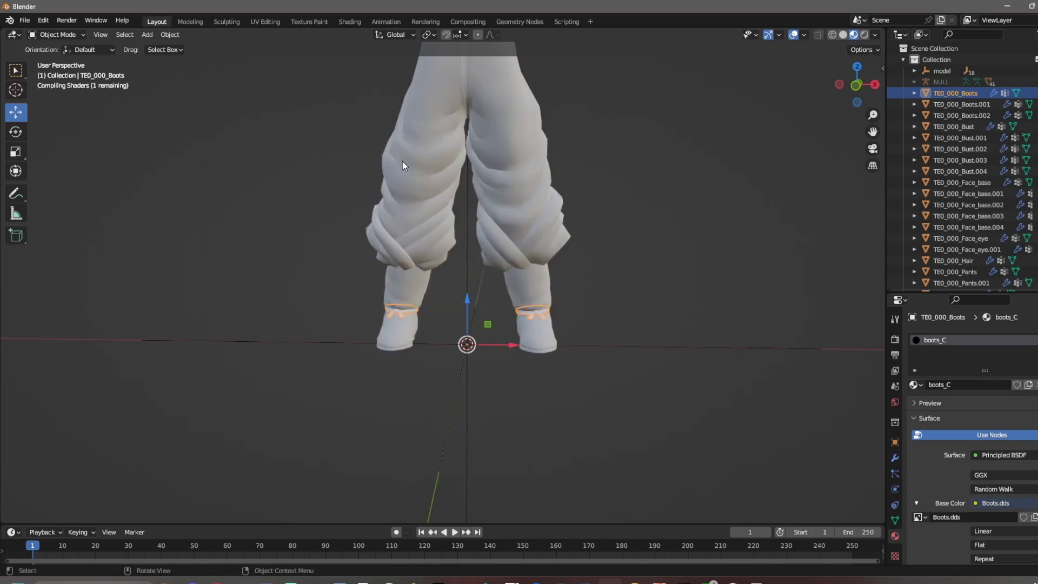
- Add an Image Texture to the Base Color of boots_A on TE0_000_Boots.001 and load Boots.dds from the Majuub Textures folder
{"action": "left_click", "coordinate": [971, 105]}
{"action": "left_click", "coordinate": [975, 503]}
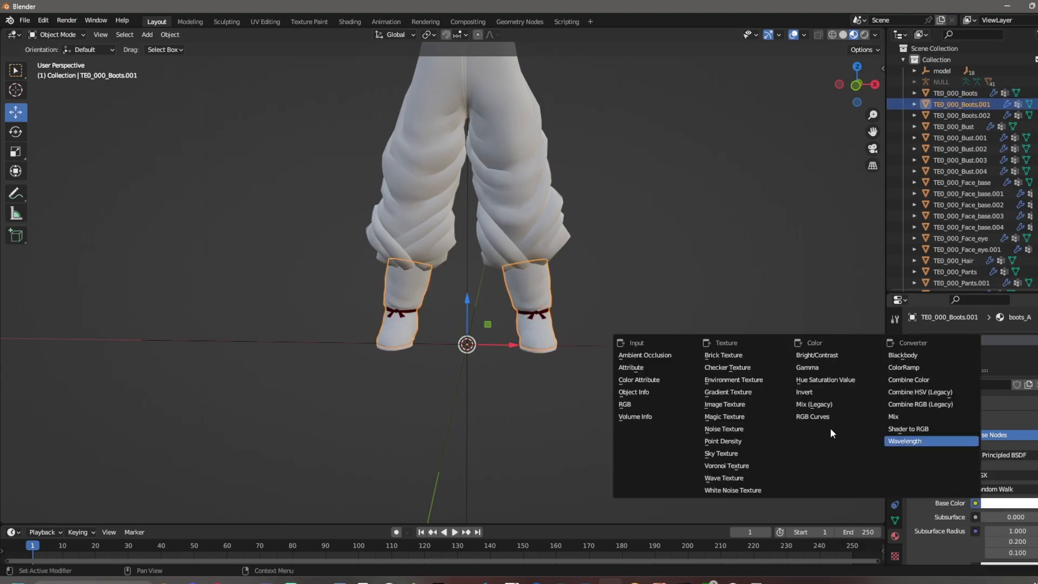
{"action": "left_click", "coordinate": [746, 404]}
{"action": "left_click", "coordinate": [1026, 517]}
{"action": "left_click", "coordinate": [311, 388]}
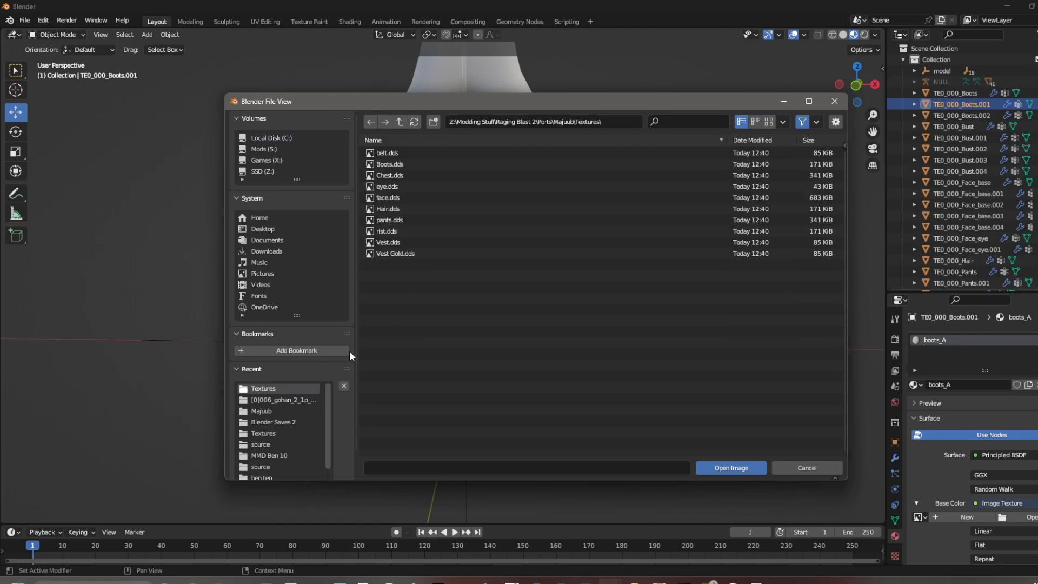
{"action": "left_click", "coordinate": [430, 163]}
{"action": "double_click", "coordinate": [429, 162]}
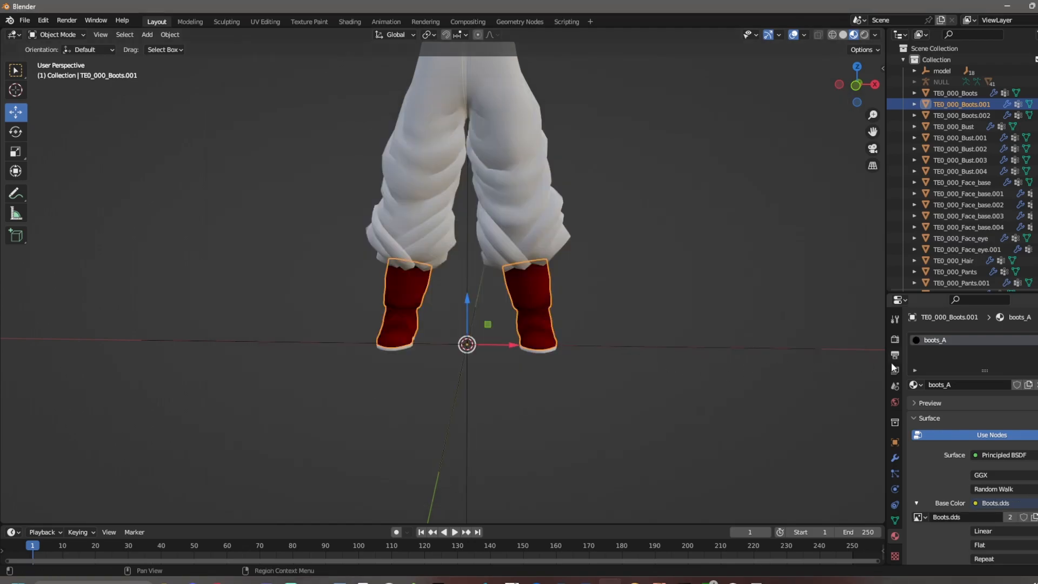
- Give the boots_B material on TE0_000_Boots.002 an Image Texture base color using Boots.dds
{"action": "left_click", "coordinate": [961, 115]}
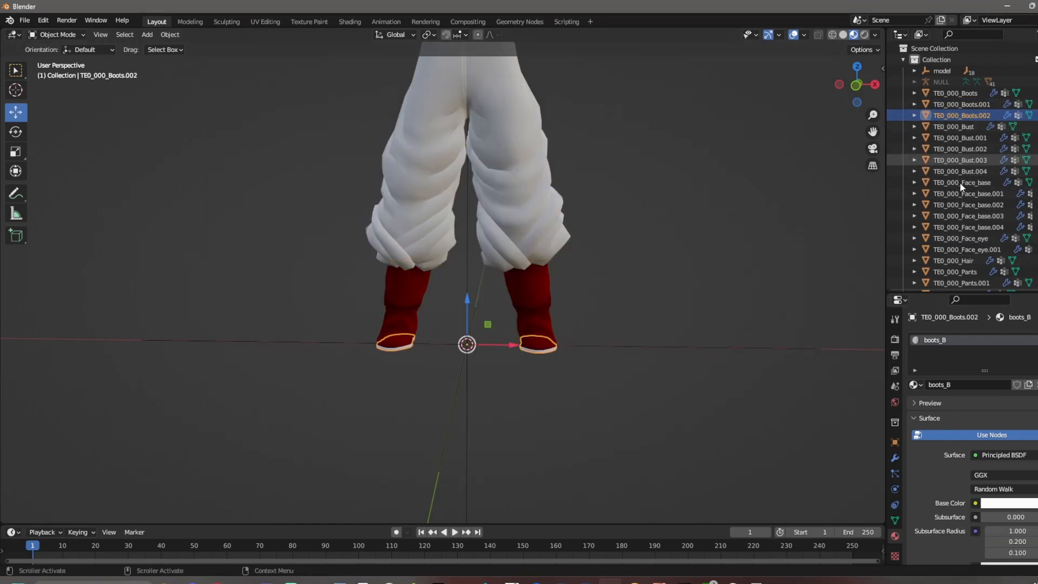
{"action": "left_click", "coordinate": [976, 503]}
{"action": "left_click", "coordinate": [741, 406]}
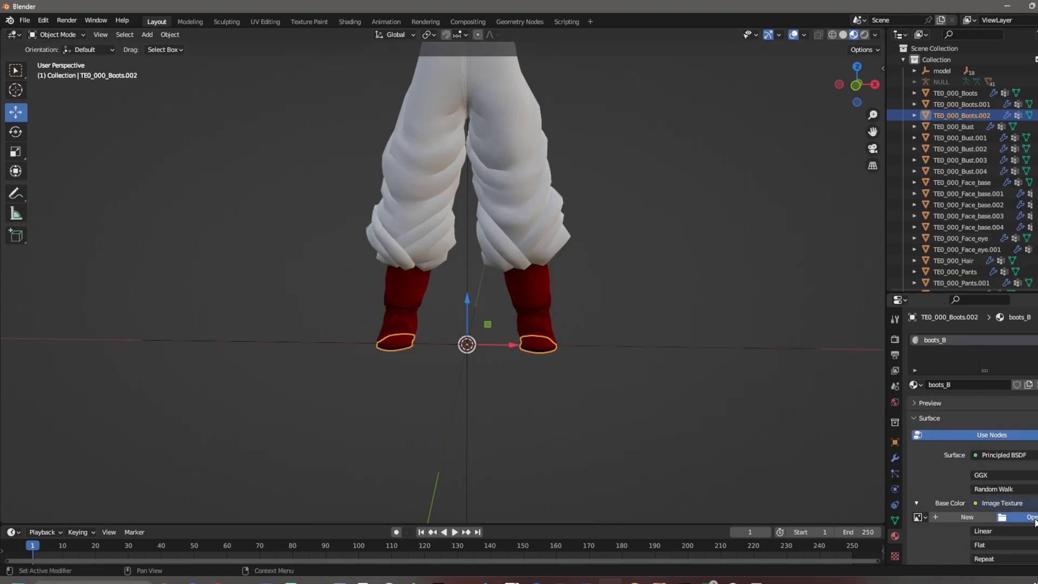
{"action": "left_click", "coordinate": [1027, 517]}
{"action": "left_click", "coordinate": [290, 388]}
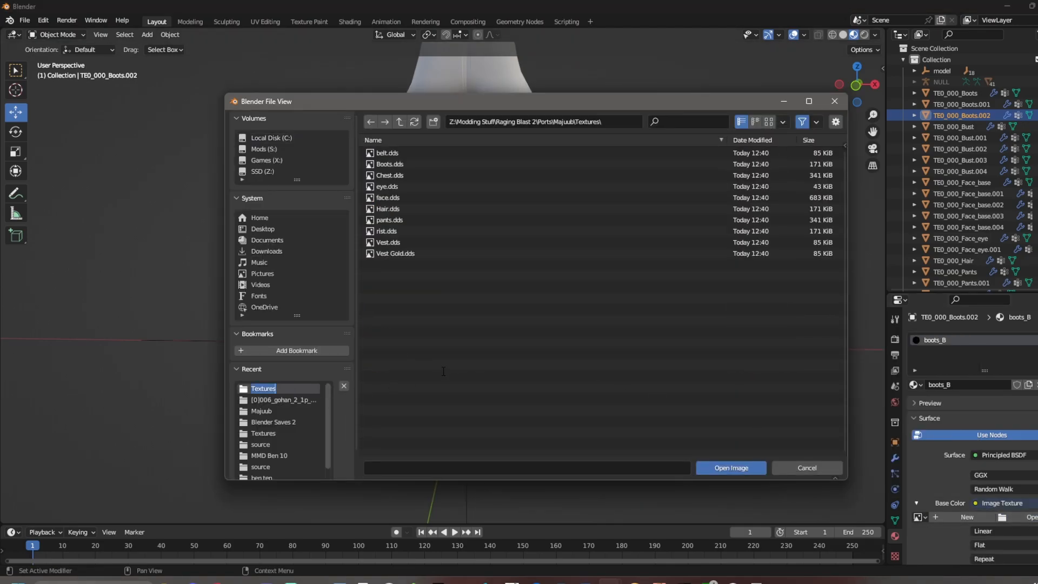
{"action": "double_click", "coordinate": [417, 161]}
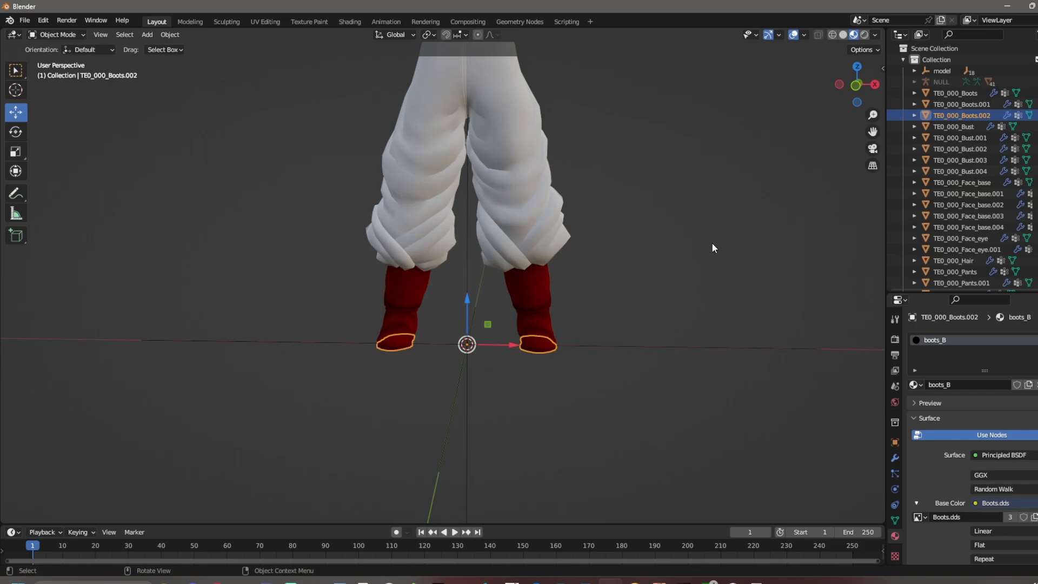
- Give the skin_bust material on TE0_000_Bust an Image Texture base color using Chest.dds from the Majuub Textures folder
{"action": "left_click", "coordinate": [953, 126]}
{"action": "key", "text": "KP_Decimal"}
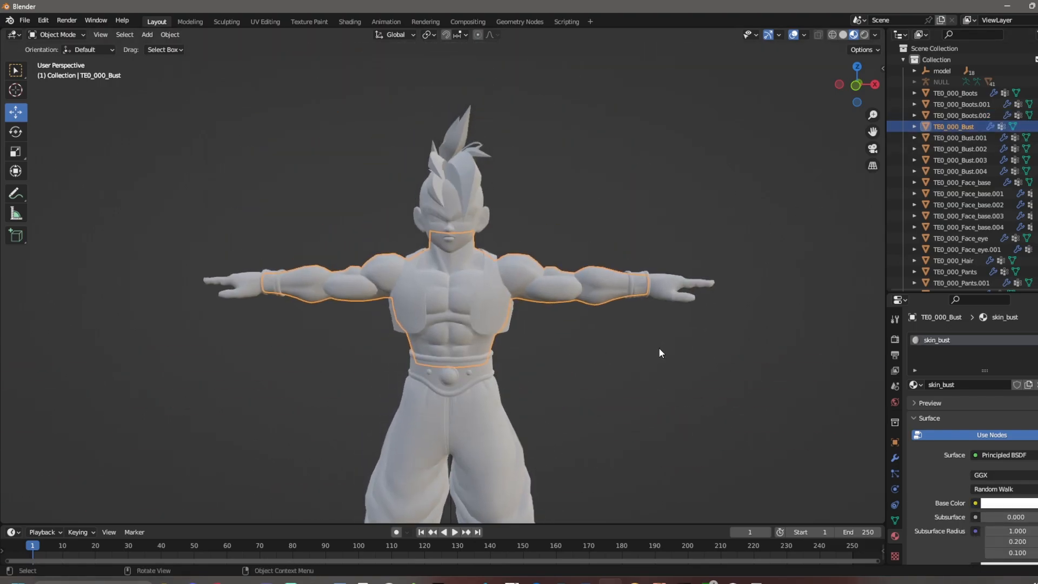
{"action": "left_click", "coordinate": [975, 503]}
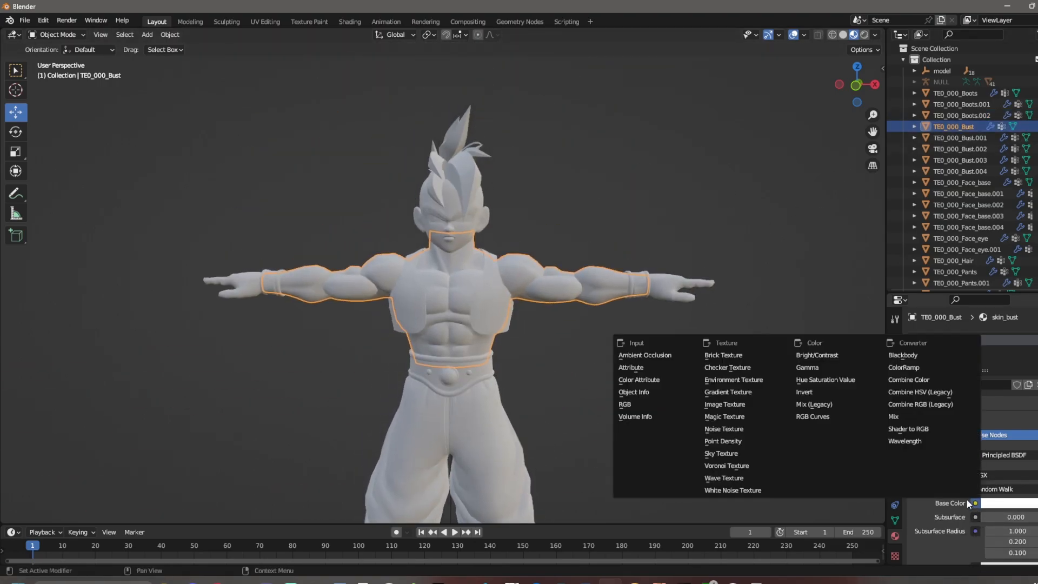
{"action": "left_click", "coordinate": [973, 504]}
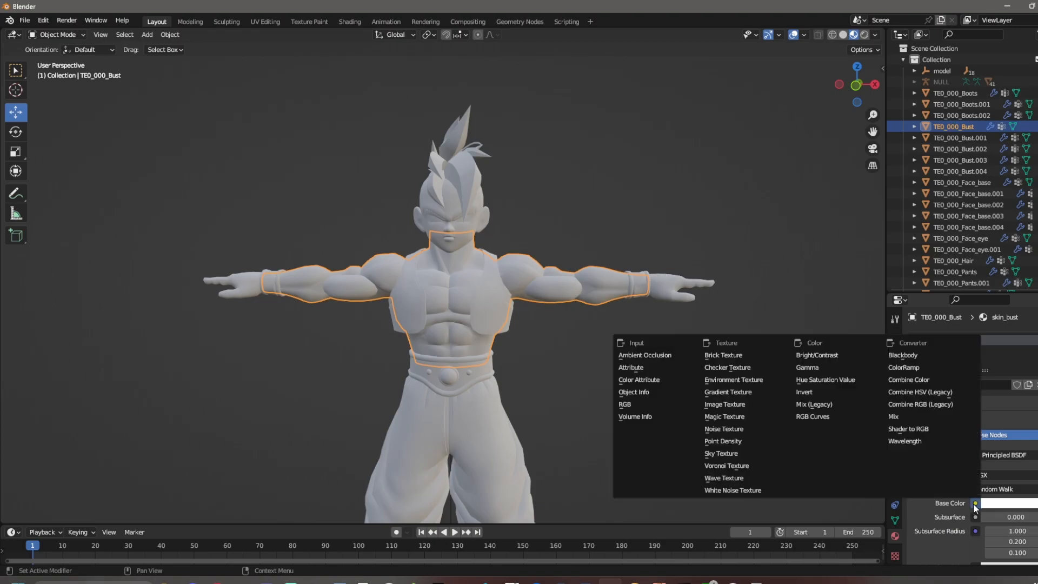
{"action": "left_click", "coordinate": [752, 406]}
{"action": "left_click", "coordinate": [1026, 517]}
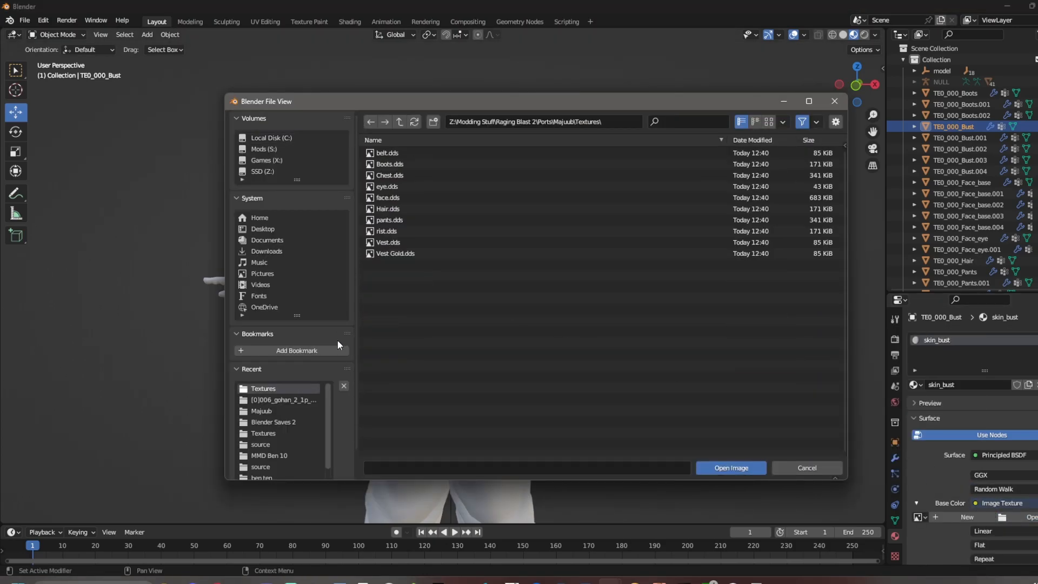
{"action": "double_click", "coordinate": [410, 176]}
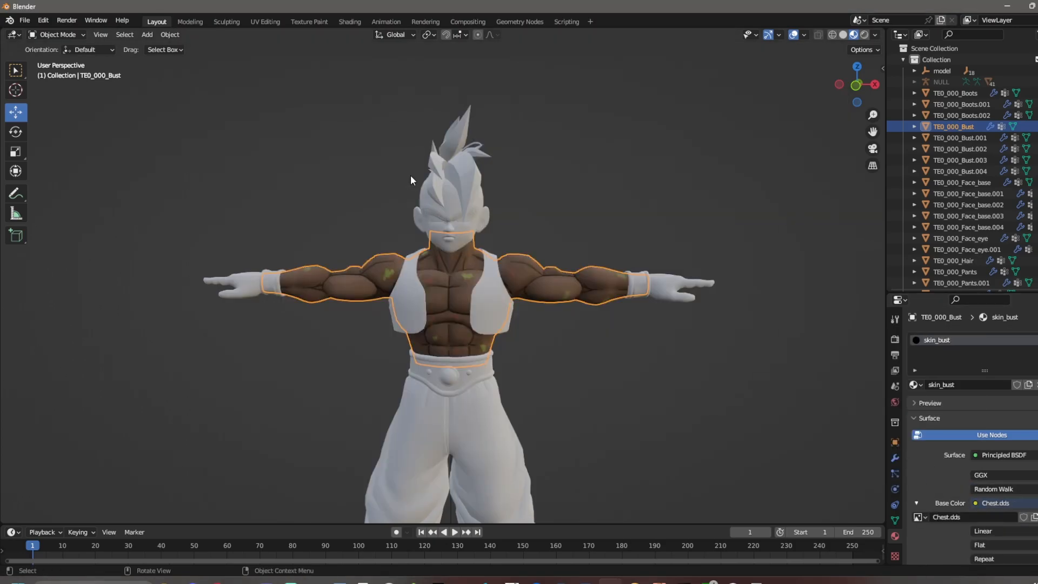
- Give the jacket_A material on TE0_000_Bust.001 an Image Texture base color using Vest.dds
{"action": "left_click", "coordinate": [960, 138]}
{"action": "left_click", "coordinate": [975, 503]}
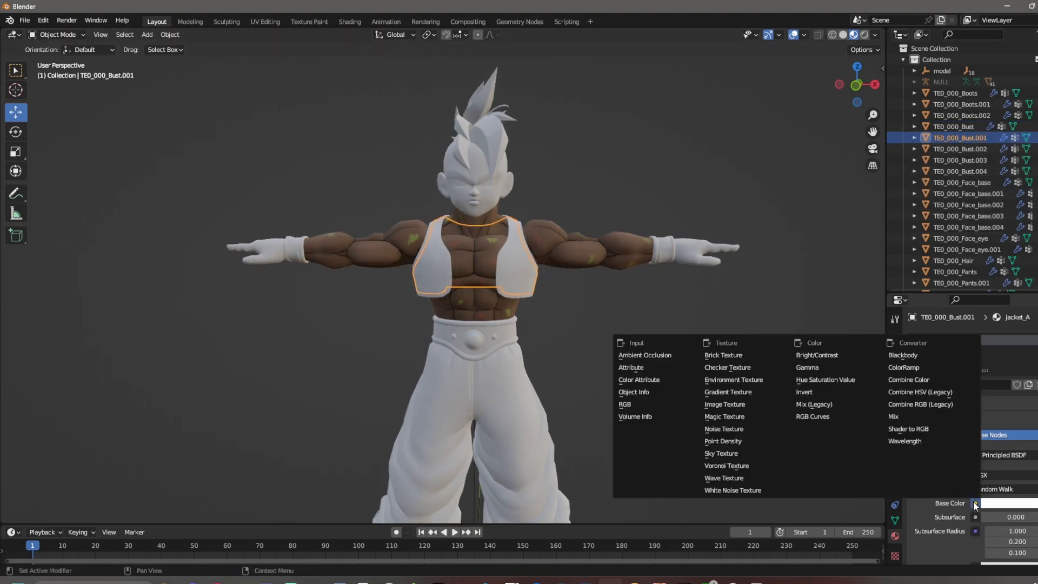
{"action": "left_click", "coordinate": [719, 405]}
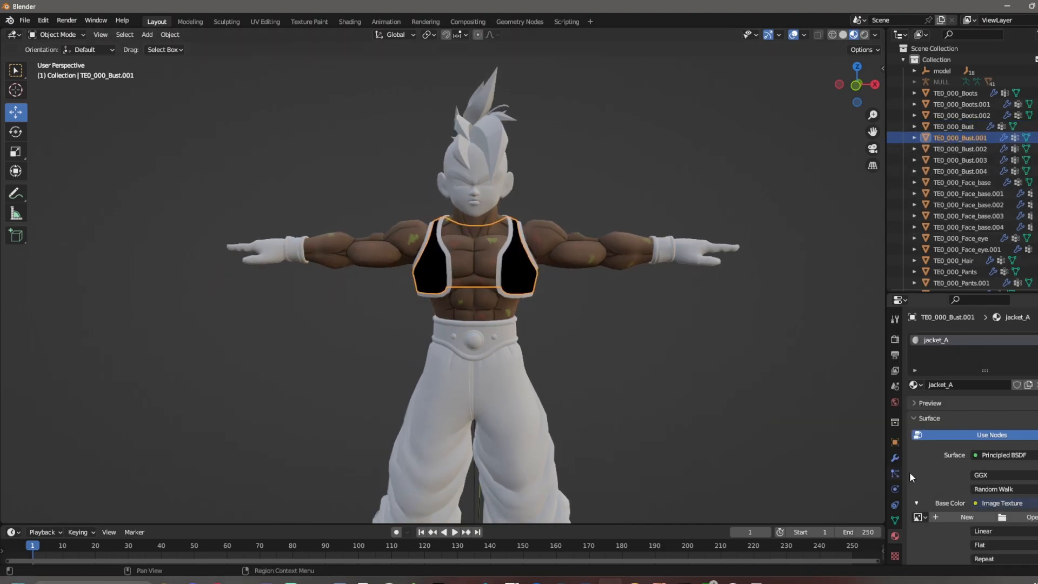
{"action": "left_click", "coordinate": [1027, 517]}
{"action": "left_click", "coordinate": [276, 388]}
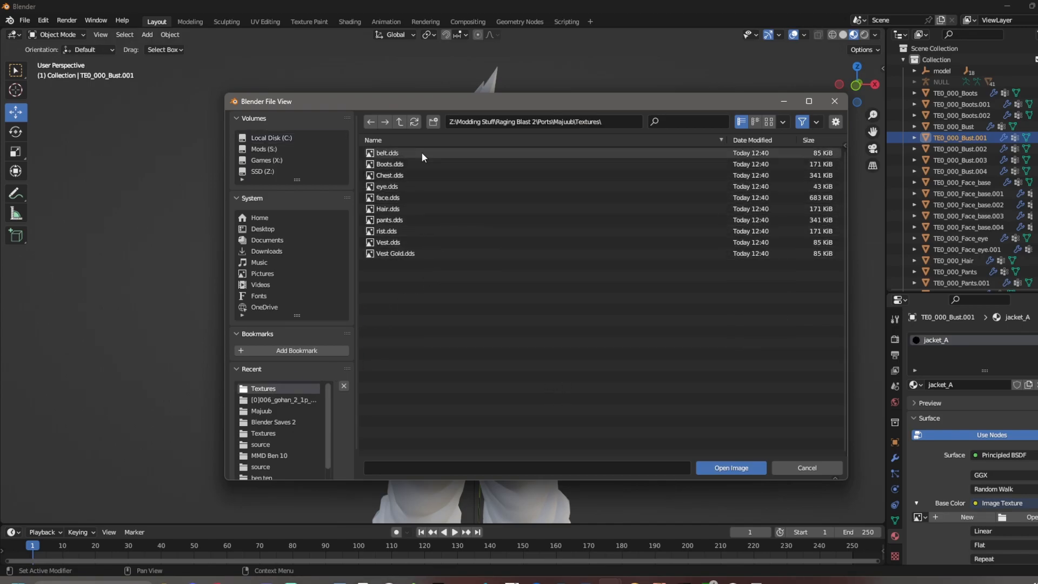
{"action": "double_click", "coordinate": [395, 245]}
{"action": "middle_click_drag", "start_coordinate": [640, 320], "coordinate": [714, 341]}
{"action": "middle_click_drag", "start_coordinate": [784, 335], "coordinate": [714, 324]}
- Toggle the visibility of TE0_000_Bust.002 to examine which part of the vest this mesh covers
{"action": "left_click", "coordinate": [973, 149]}
{"action": "middle_click_drag", "start_coordinate": [643, 274], "coordinate": [587, 247]}
{"action": "left_click", "coordinate": [1037, 148]}
{"action": "left_click", "coordinate": [1037, 148]}
{"action": "left_click", "coordinate": [1037, 148]}
{"action": "left_click", "coordinate": [1037, 148]}
{"action": "middle_click_drag", "start_coordinate": [565, 359], "coordinate": [612, 385]}
{"action": "scroll", "coordinate": [544, 305], "scroll_direction": "up", "scroll_amount": 2}
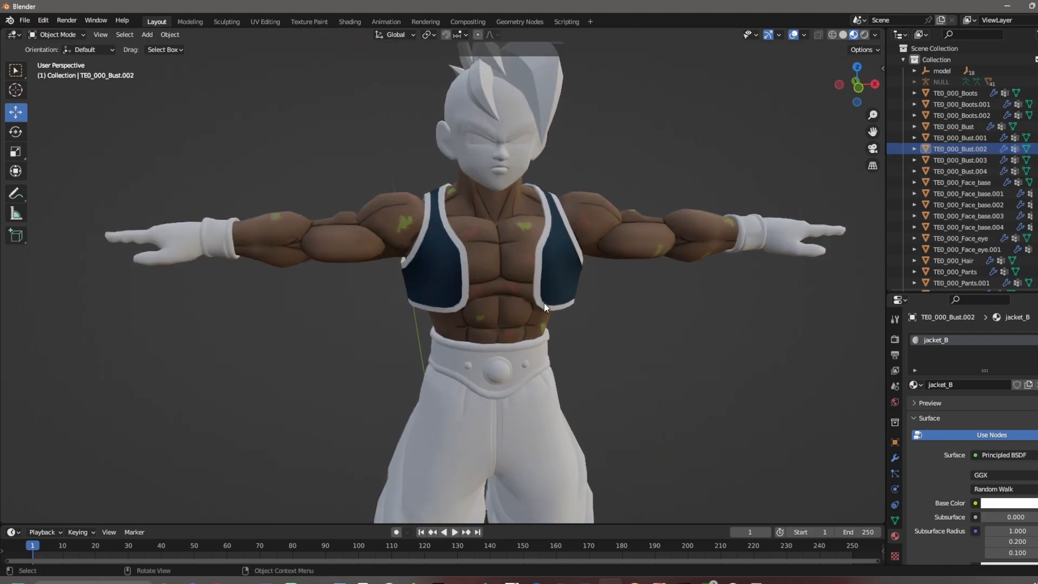
- Give the jacket_B material on TE0_000_Bust.002 an Image Texture base color using Vest Gold.dds
{"action": "left_click", "coordinate": [965, 150]}
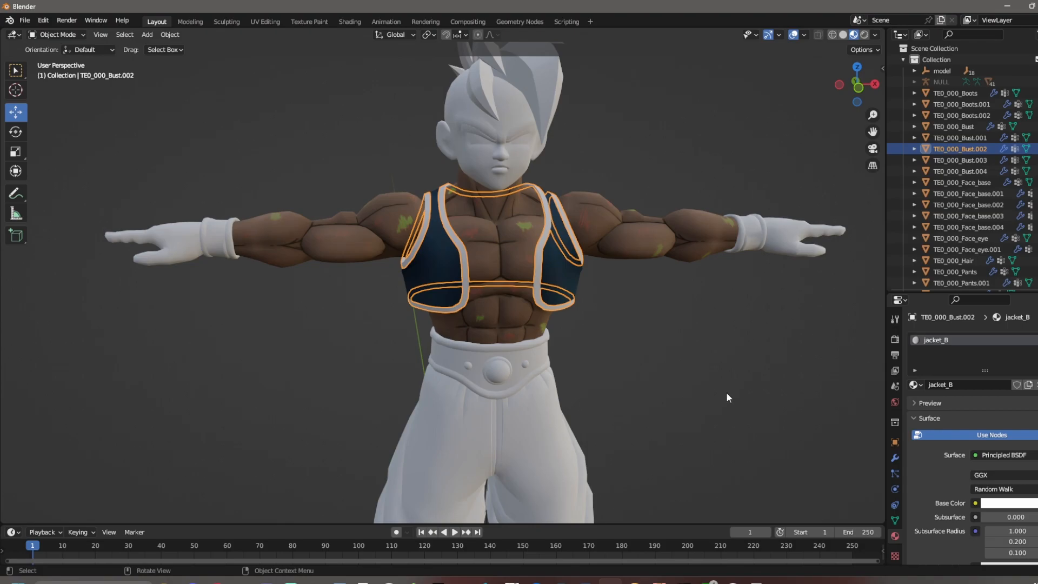
{"action": "middle_click_drag", "start_coordinate": [728, 391], "coordinate": [699, 385]}
{"action": "left_click", "coordinate": [975, 503]}
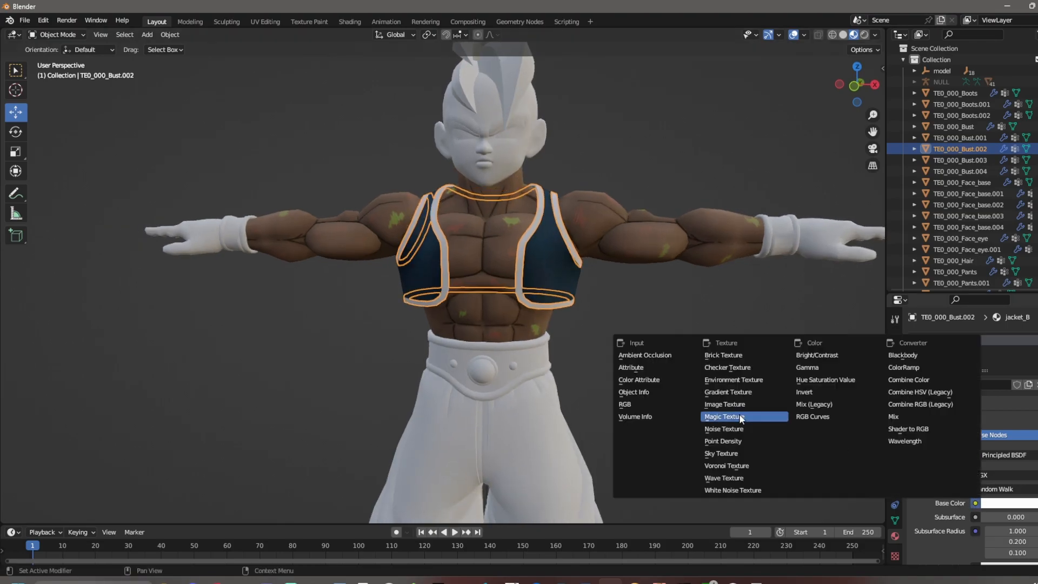
{"action": "left_click", "coordinate": [743, 409]}
{"action": "left_click", "coordinate": [1000, 517]}
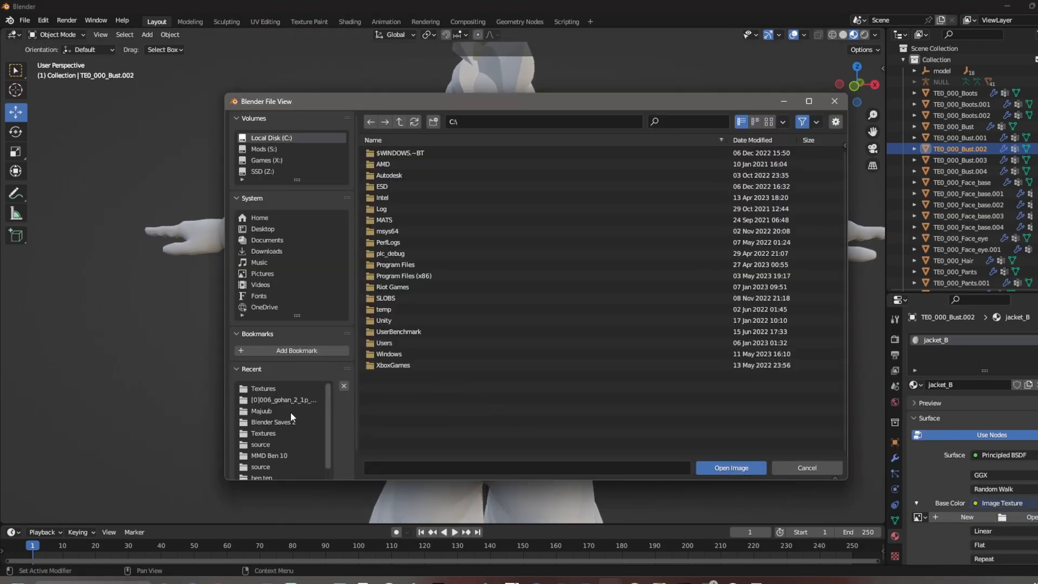
{"action": "double_click", "coordinate": [407, 253]}
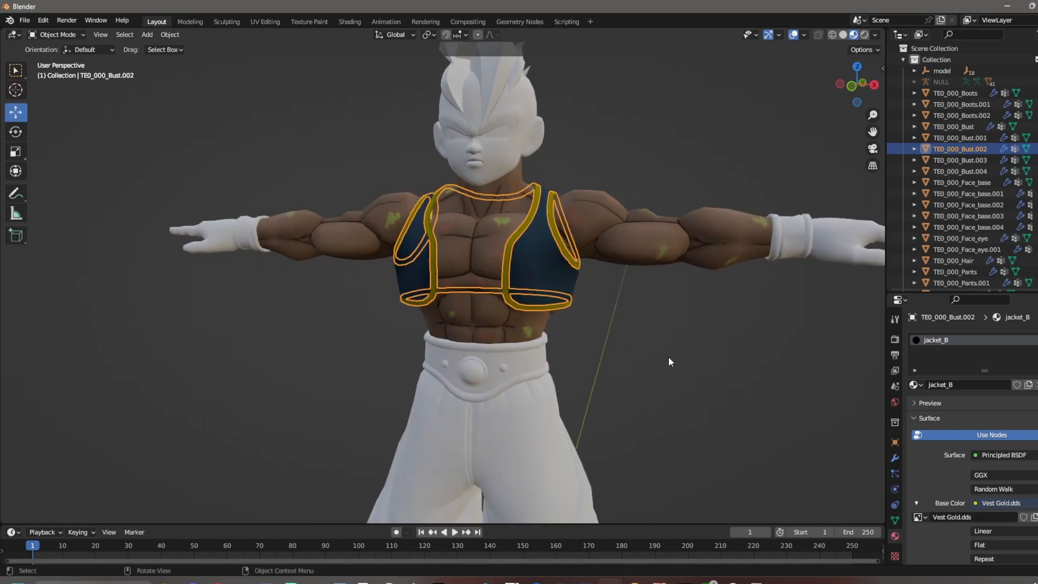
{"action": "left_click", "coordinate": [771, 307]}
- Hide TE0_000_Bust.001 and TE0_000_Bust.002, and assign the existing jacket_A material to TE0_000_Bust.003
{"action": "left_click", "coordinate": [986, 157]}
{"action": "middle_click_drag", "start_coordinate": [702, 348], "coordinate": [721, 348]}
{"action": "left_click", "coordinate": [1037, 149]}
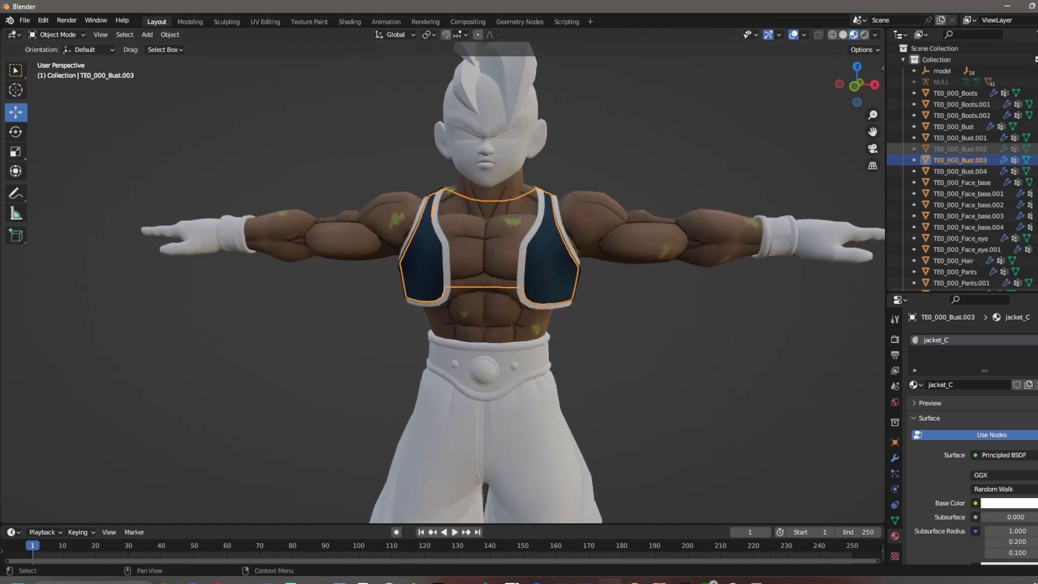
{"action": "left_click", "coordinate": [1037, 138]}
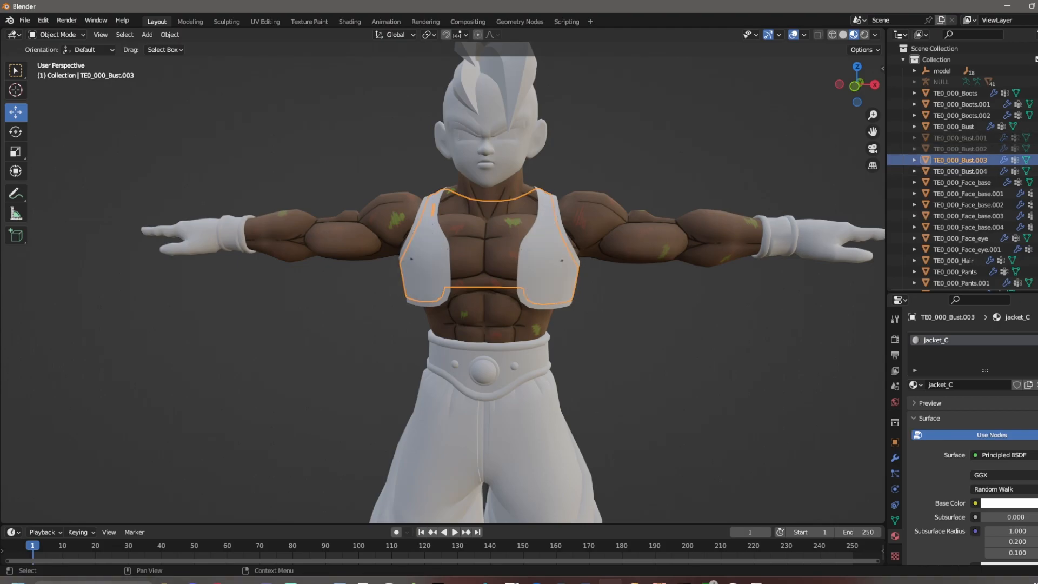
{"action": "left_click", "coordinate": [1037, 160]}
{"action": "left_click", "coordinate": [1037, 160]}
{"action": "left_click", "coordinate": [1037, 160]}
{"action": "left_click", "coordinate": [1037, 160]}
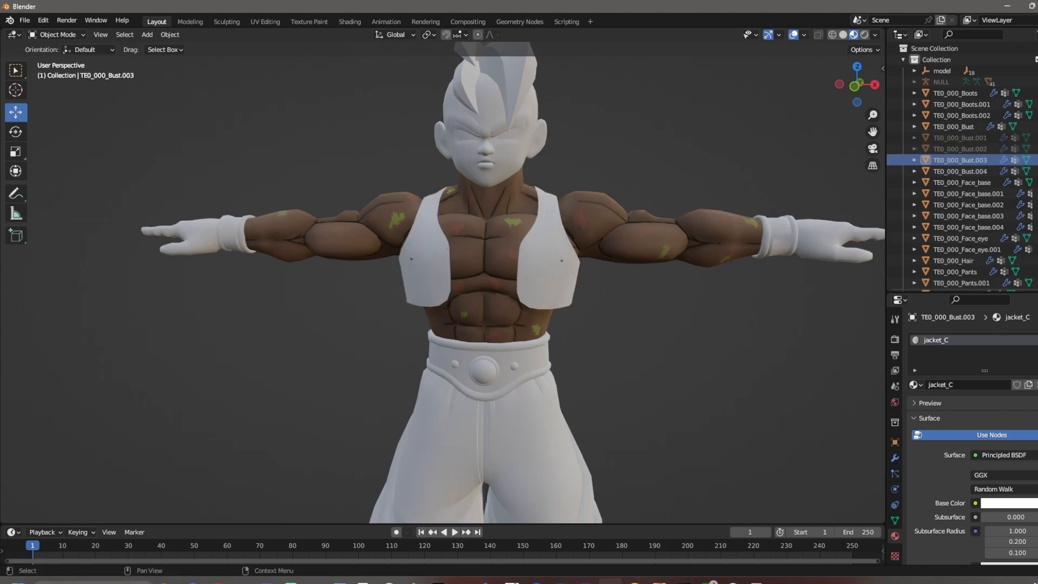
{"action": "left_click", "coordinate": [919, 385]}
{"action": "left_click", "coordinate": [938, 432]}
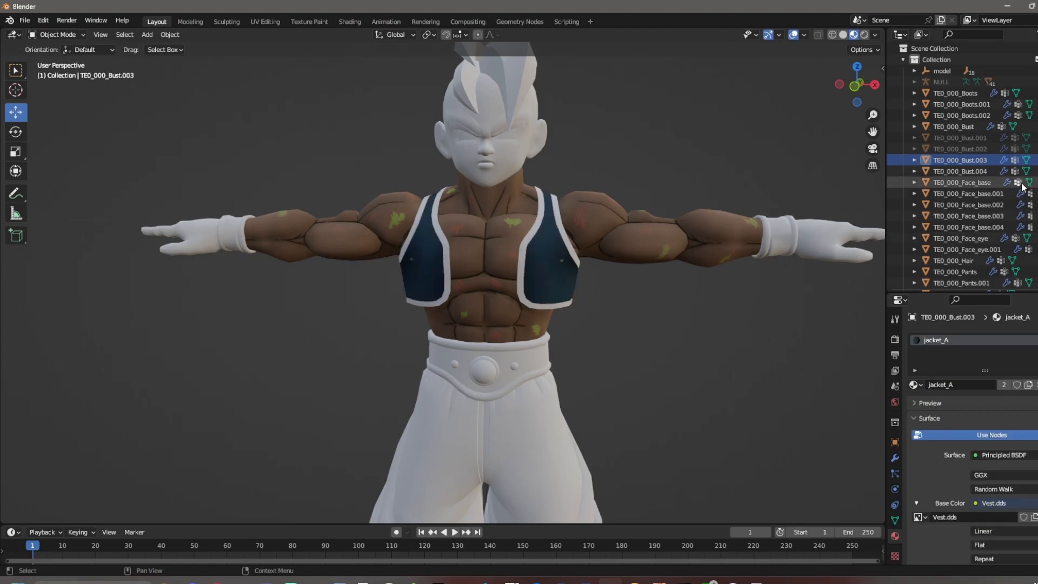
- Assign the existing jacket_B material to TE0_000_Bust.004 and unhide TE0_000_Bust.001 and TE0_000_Bust.002
{"action": "left_click", "coordinate": [960, 171]}
{"action": "left_click", "coordinate": [922, 386]}
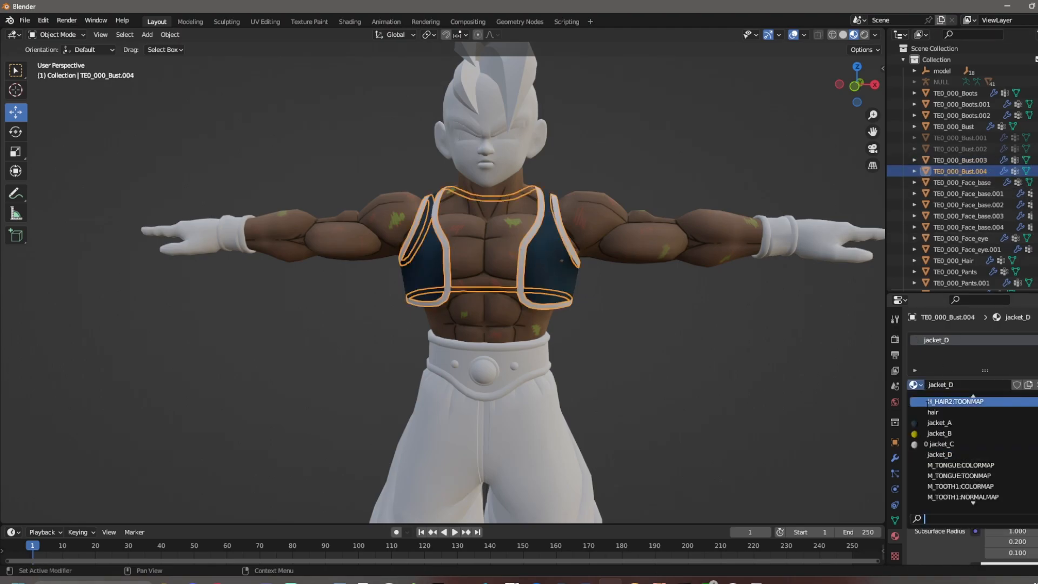
{"action": "left_click", "coordinate": [938, 432]}
{"action": "left_click", "coordinate": [820, 340]}
{"action": "middle_click_drag", "start_coordinate": [657, 375], "coordinate": [622, 381]}
{"action": "left_click", "coordinate": [1037, 149]}
{"action": "left_click", "coordinate": [1037, 138]}
{"action": "middle_click_drag", "start_coordinate": [806, 368], "coordinate": [728, 369]}
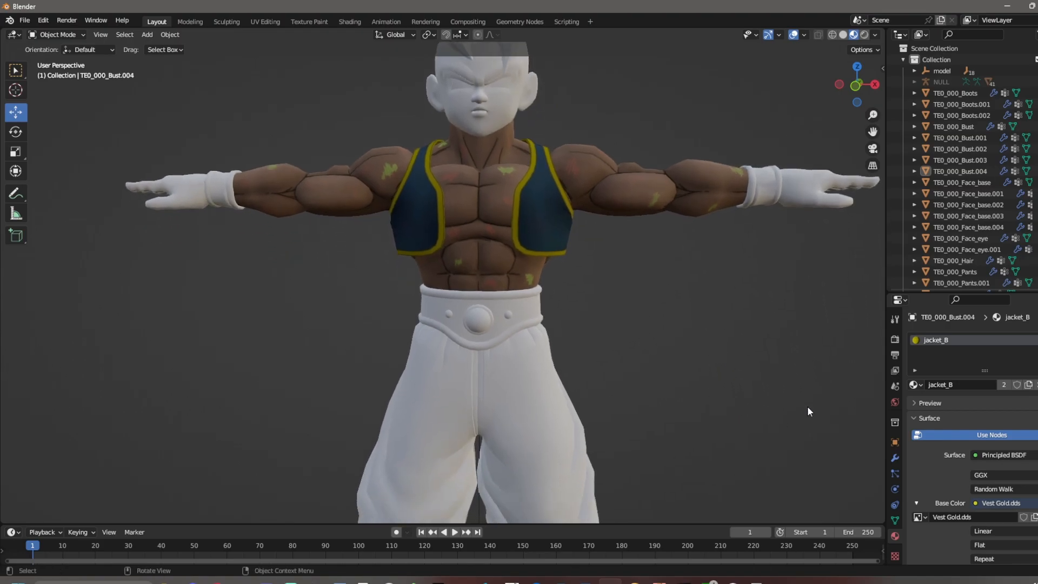
- Select the TE0_000_Face_base mesh and examine its location on the face, its tooth material and the remaining meshes
{"action": "left_click", "coordinate": [959, 183]}
{"action": "middle_click_drag", "start_coordinate": [662, 265], "coordinate": [618, 385]}
{"action": "middle_click_drag", "start_coordinate": [742, 296], "coordinate": [595, 246]}
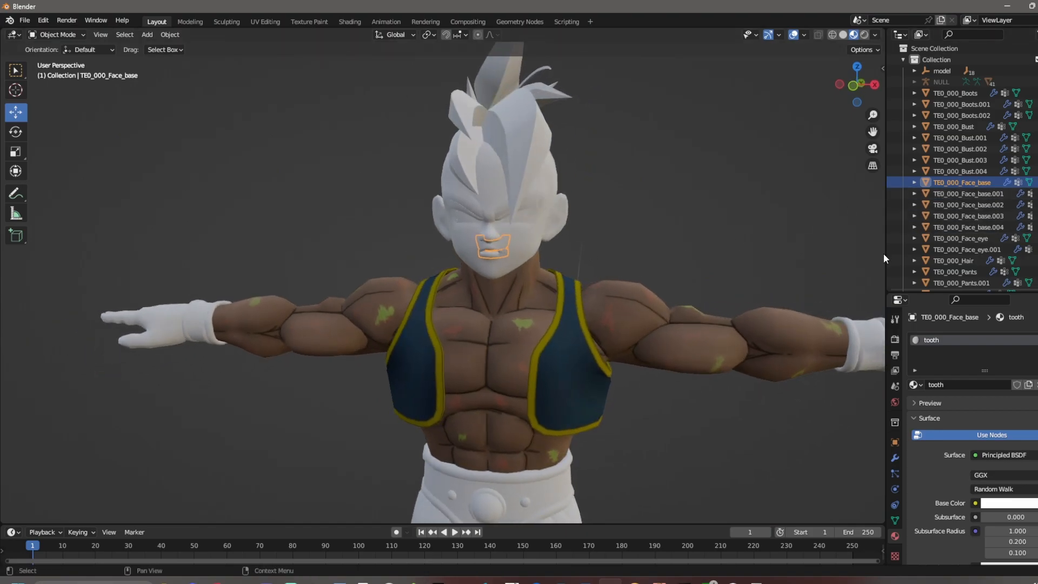
{"action": "left_click_drag", "start_coordinate": [990, 294], "coordinate": [989, 380]}
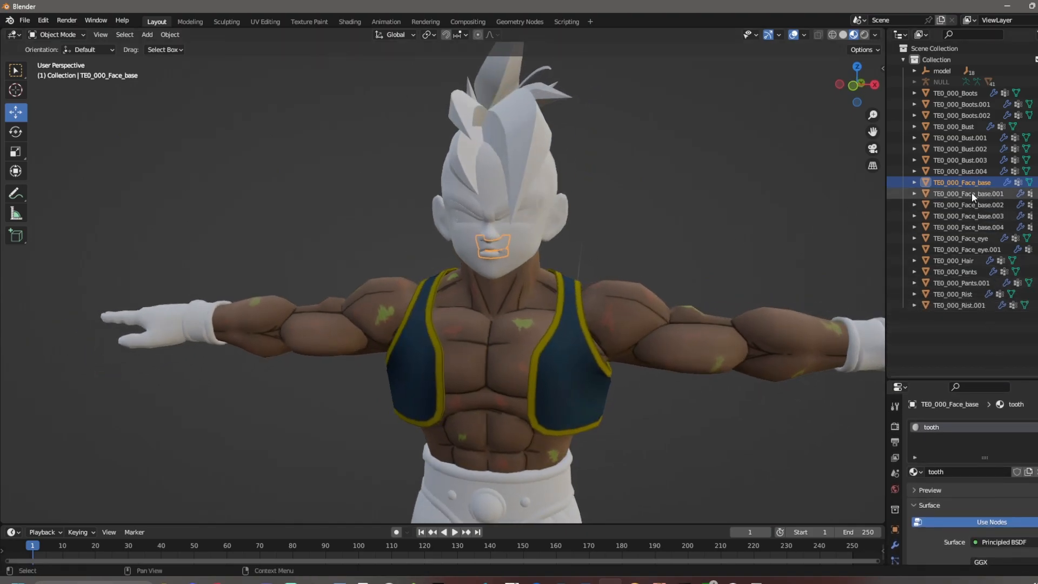
{"action": "middle_click_drag", "start_coordinate": [855, 270], "coordinate": [762, 279]}
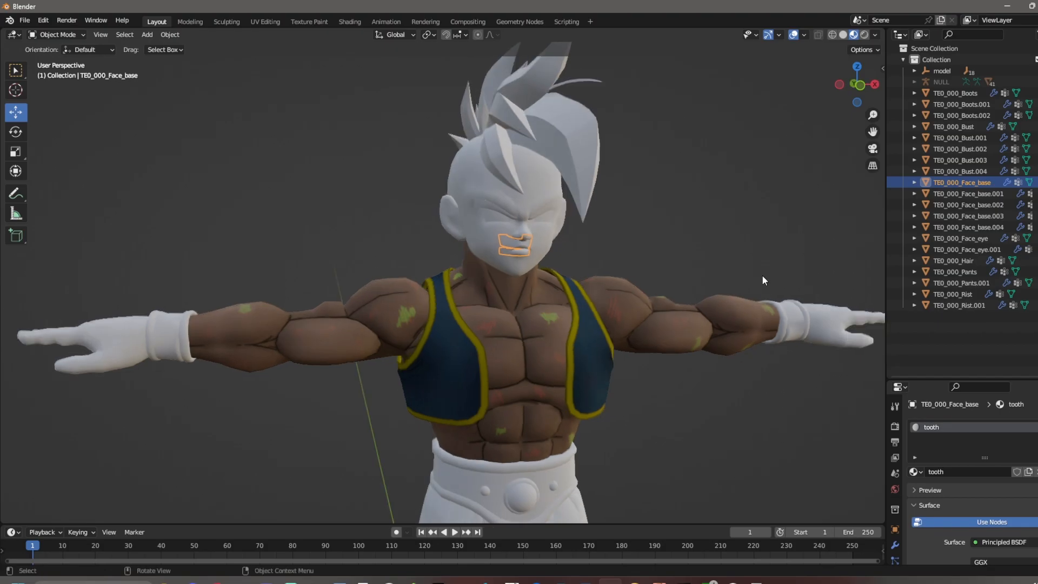
- Give the eyebrows material on TE0_000_Face_base.001 an Image Texture base color using face.dds from the Majuub Textures folder
{"action": "left_click", "coordinate": [991, 193]}
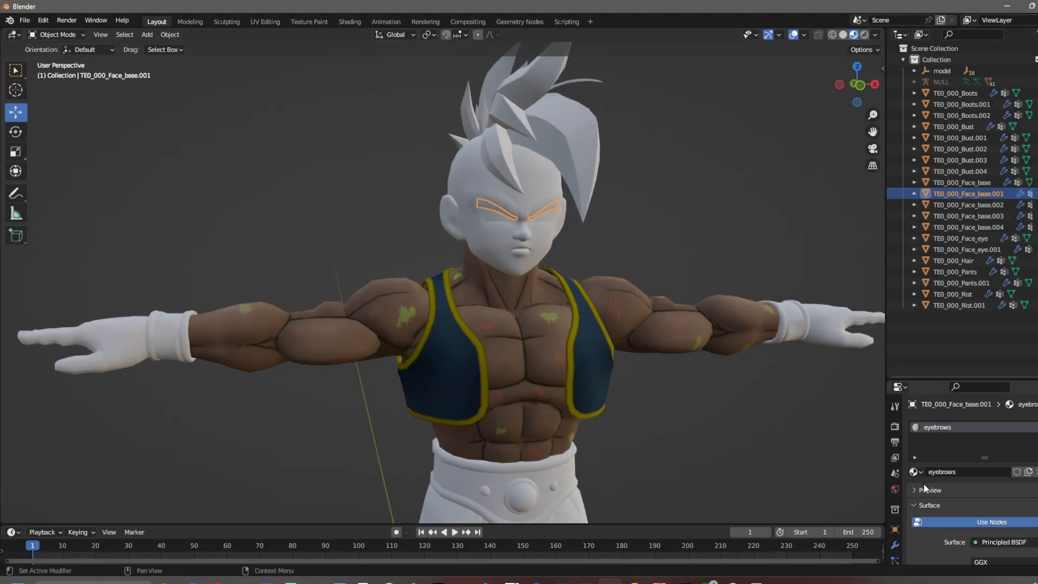
{"action": "left_click_drag", "start_coordinate": [977, 379], "coordinate": [977, 270]}
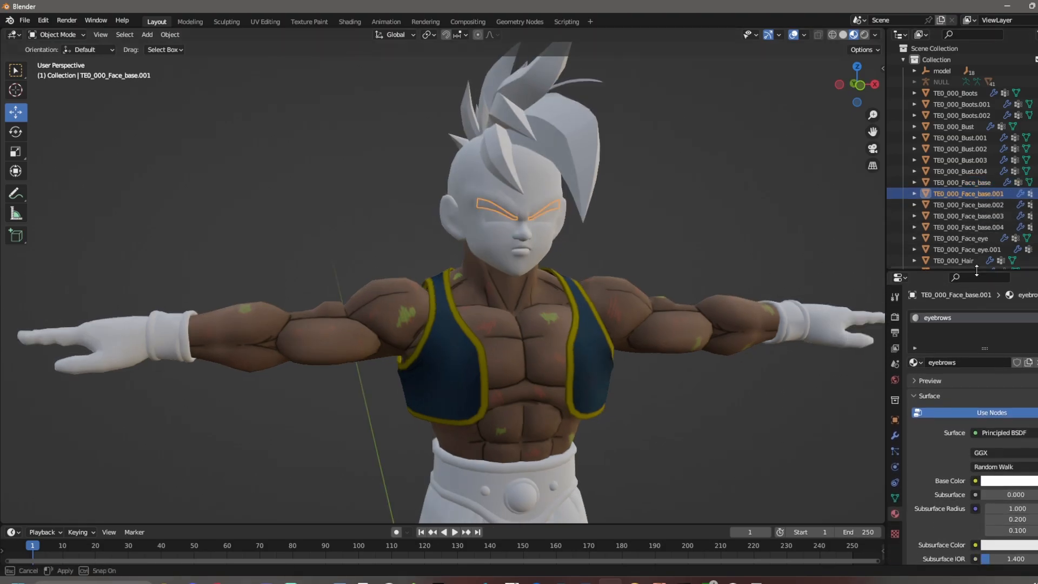
{"action": "left_click", "coordinate": [975, 481]}
{"action": "left_click", "coordinate": [741, 382]}
{"action": "left_click", "coordinate": [1027, 495]}
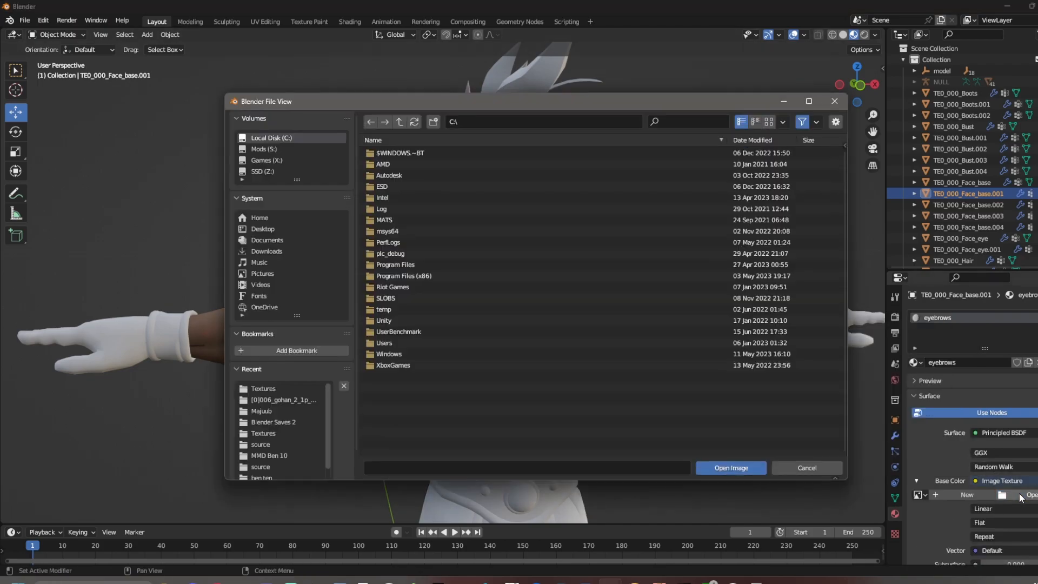
{"action": "left_click", "coordinate": [268, 388]}
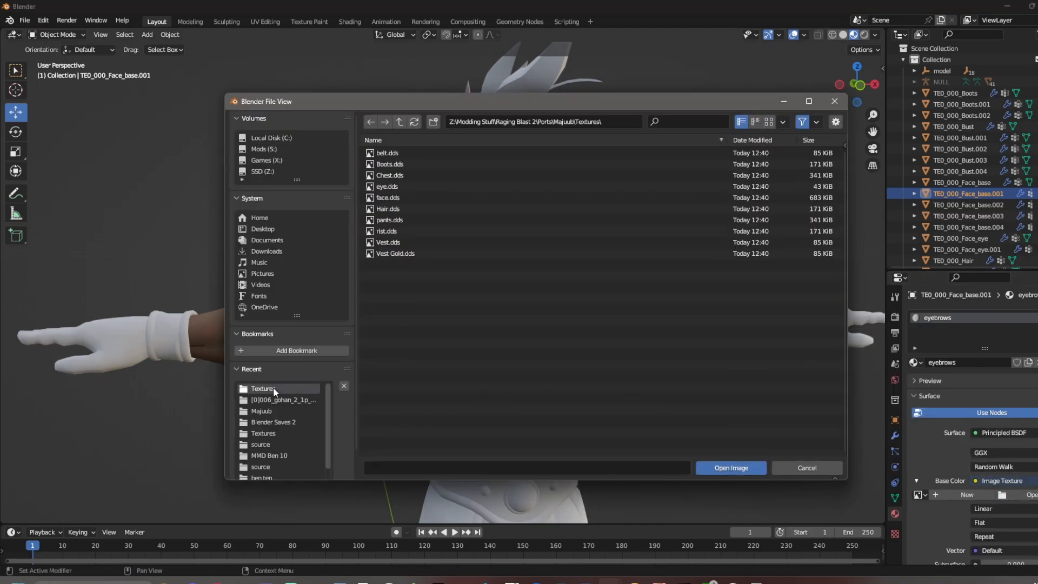
{"action": "double_click", "coordinate": [400, 195]}
- Give the skin_face material on TE0_000_Face_base.002 an Image Texture base color using face.dds from the Majuub Textures folder
{"action": "left_click", "coordinate": [971, 204]}
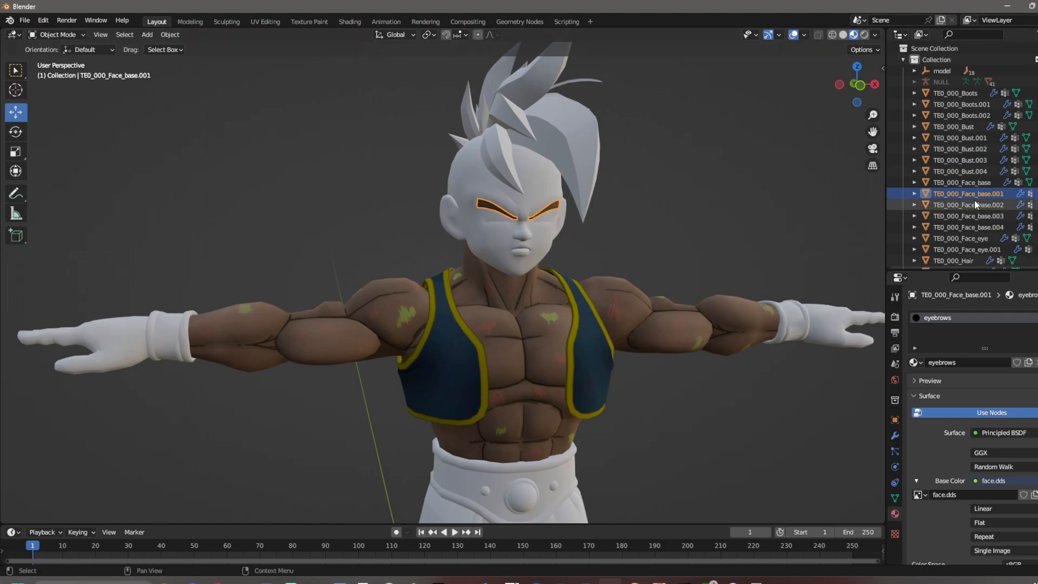
{"action": "left_click", "coordinate": [974, 480]}
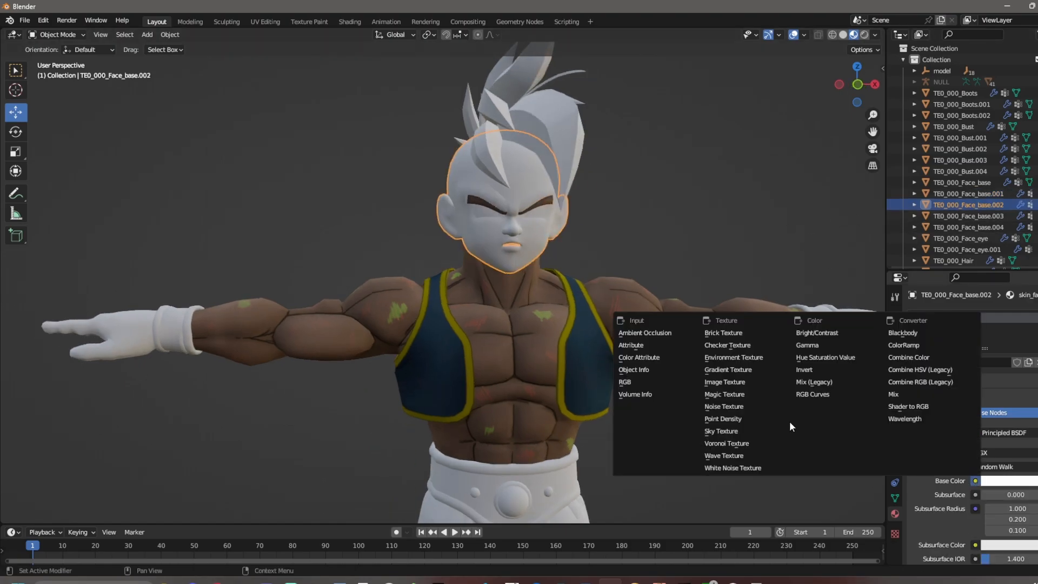
{"action": "left_click", "coordinate": [727, 384]}
{"action": "left_click", "coordinate": [1023, 498]}
{"action": "left_click", "coordinate": [263, 385]}
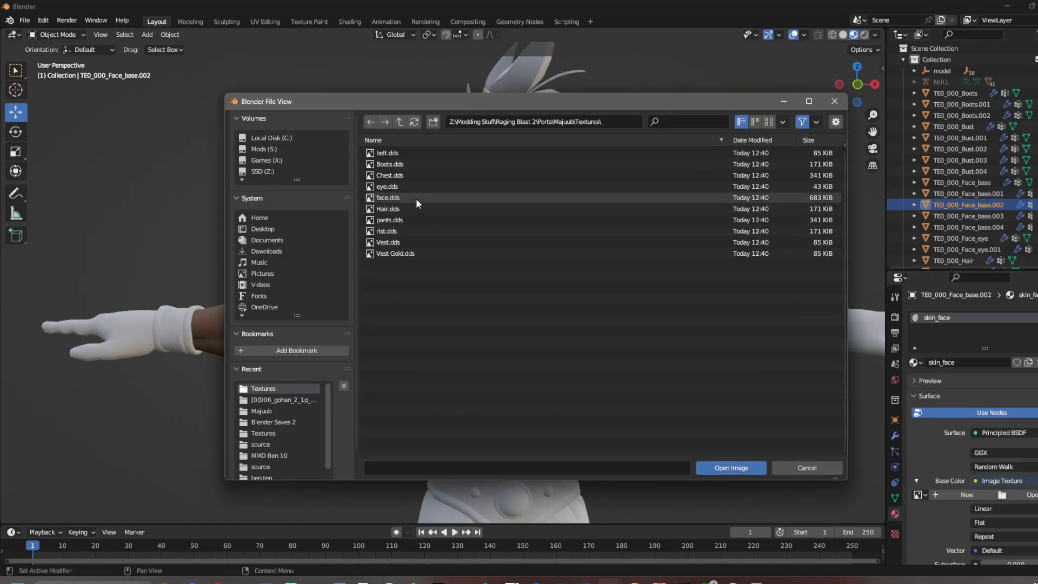
{"action": "double_click", "coordinate": [413, 196]}
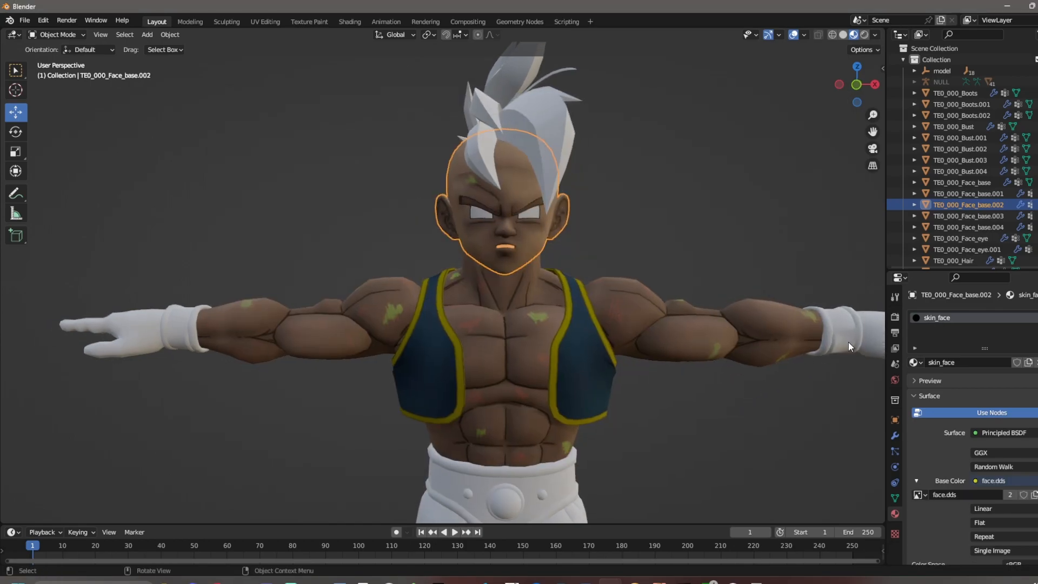
{"action": "left_click", "coordinate": [729, 238]}
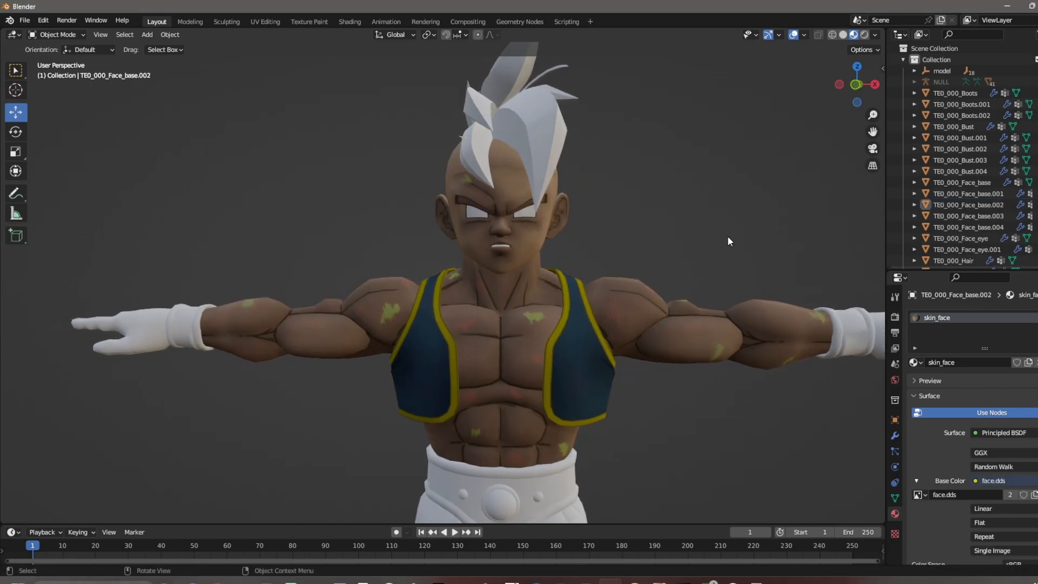
- Give the eye_R material on TE0_000_Face_eye an Image Texture base color using eye.dds from the Majuub Textures folder
{"action": "left_click", "coordinate": [972, 239]}
{"action": "left_click", "coordinate": [975, 481]}
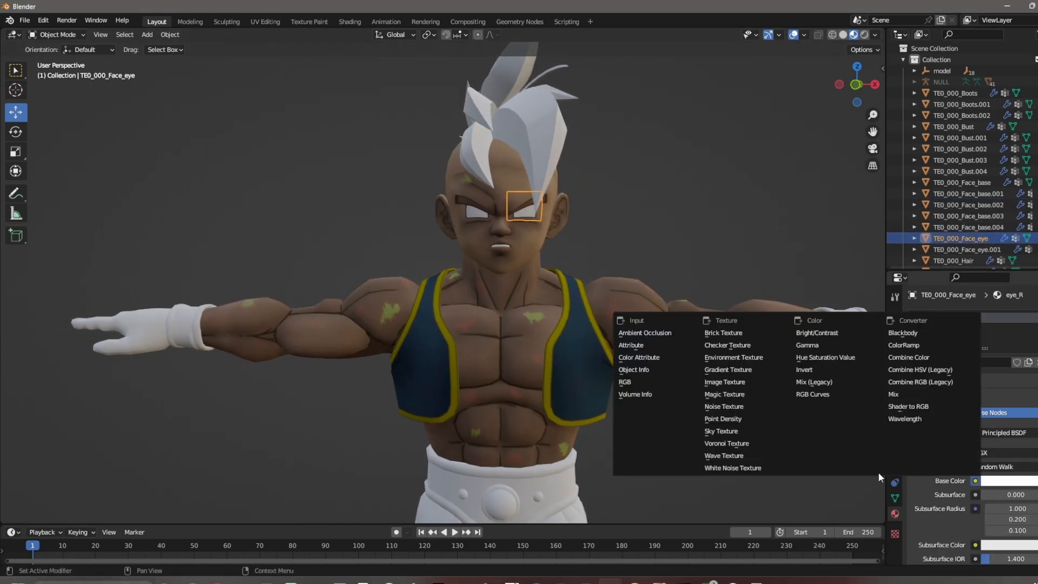
{"action": "left_click", "coordinate": [717, 382]}
{"action": "left_click", "coordinate": [1027, 495]}
{"action": "left_click", "coordinate": [273, 388]}
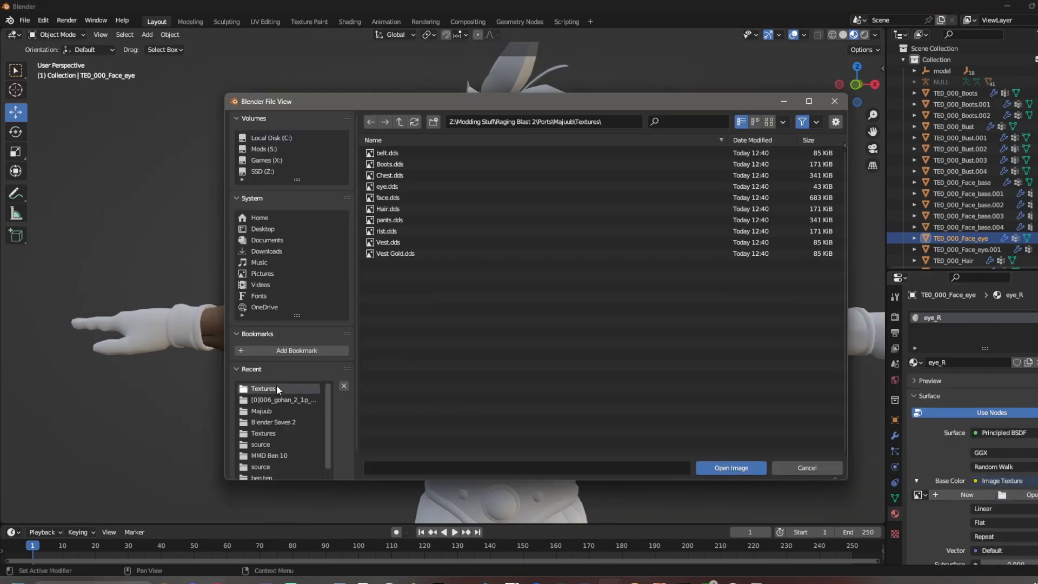
{"action": "double_click", "coordinate": [411, 190]}
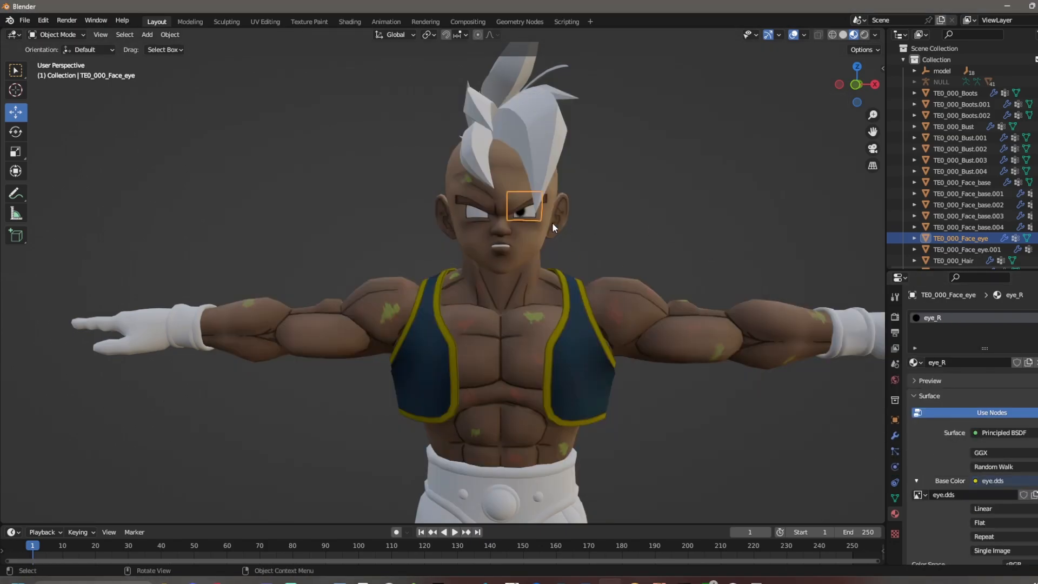
- Assign the existing eye_R material to the other eye mesh, TE0_000_Face_eye.001
{"action": "left_click", "coordinate": [472, 215]}
{"action": "left_click", "coordinate": [914, 362]}
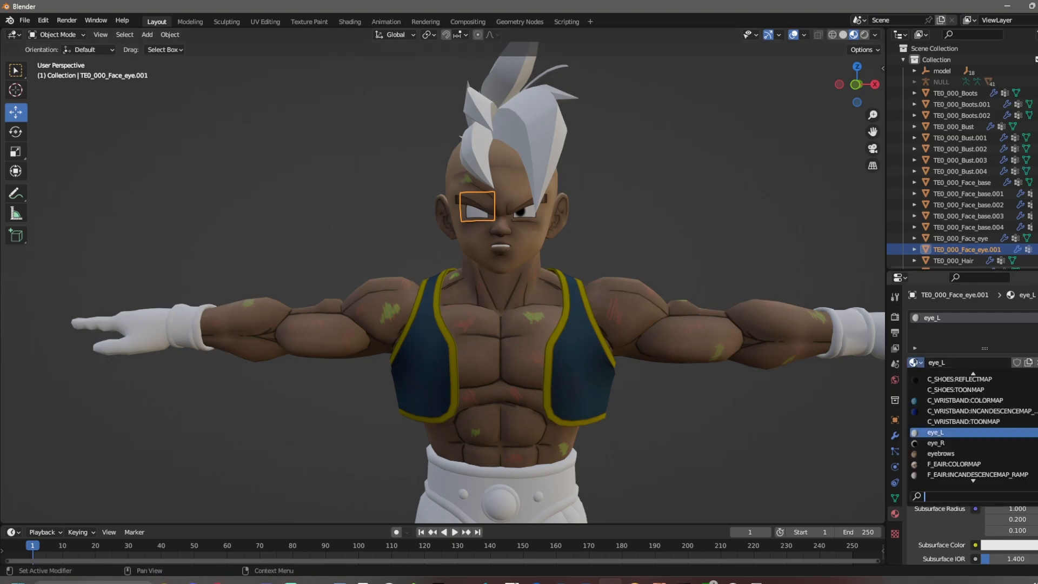
{"action": "left_click", "coordinate": [916, 362]}
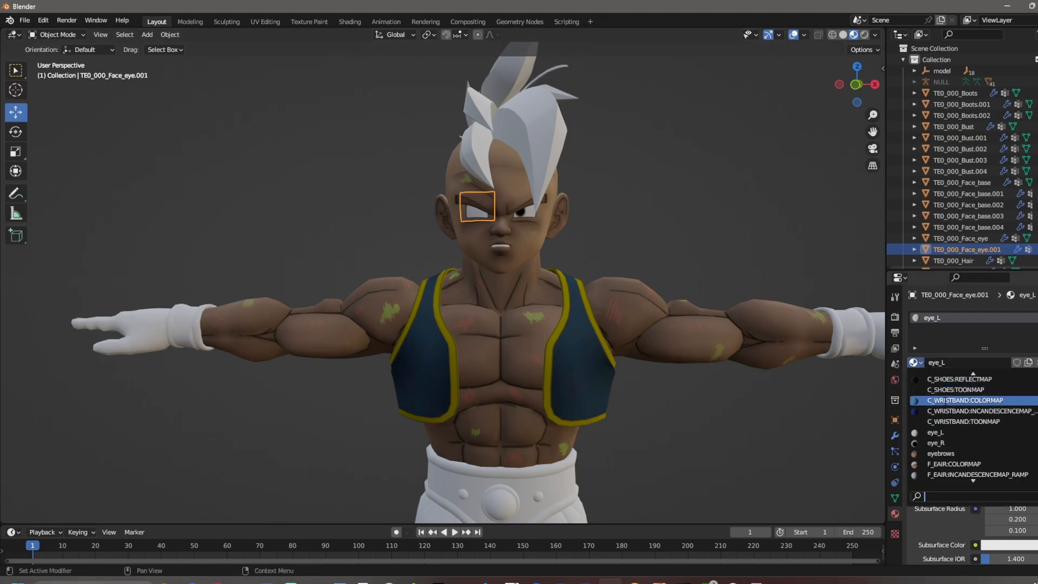
{"action": "left_click", "coordinate": [936, 443]}
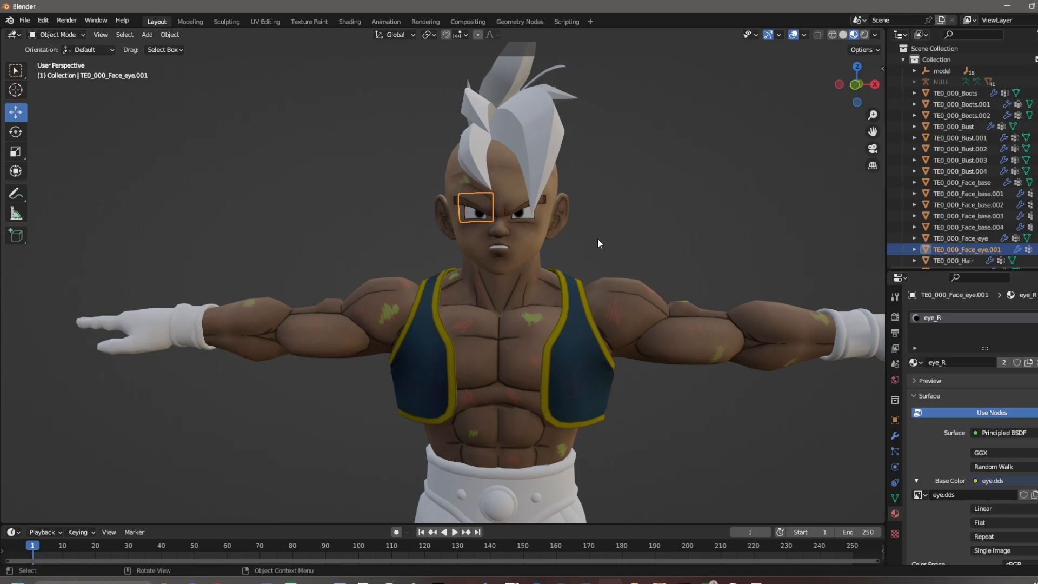
{"action": "middle_click_drag", "start_coordinate": [744, 411], "coordinate": [732, 356], "text": "shift"}
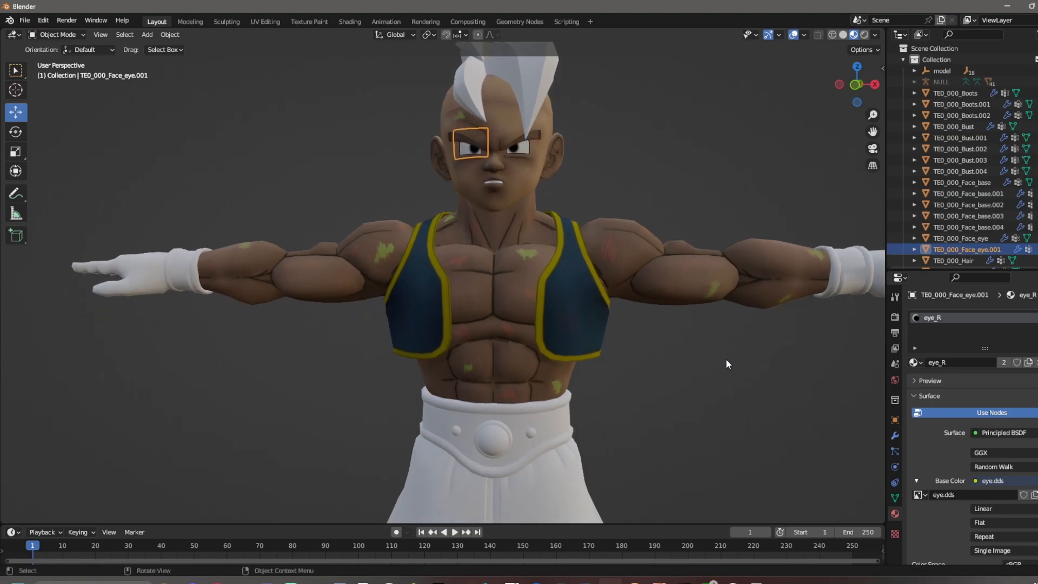
{"action": "left_click", "coordinate": [726, 359]}
{"action": "mouse_move", "coordinate": [670, 346]}
{"action": "middle_mouse_down"}
{"action": "mouse_move", "coordinate": [697, 355]}
{"action": "mouse_move", "coordinate": [667, 358]}
{"action": "mouse_move", "coordinate": [767, 368]}
{"action": "mouse_move", "coordinate": [683, 351]}
{"action": "middle_mouse_up"}
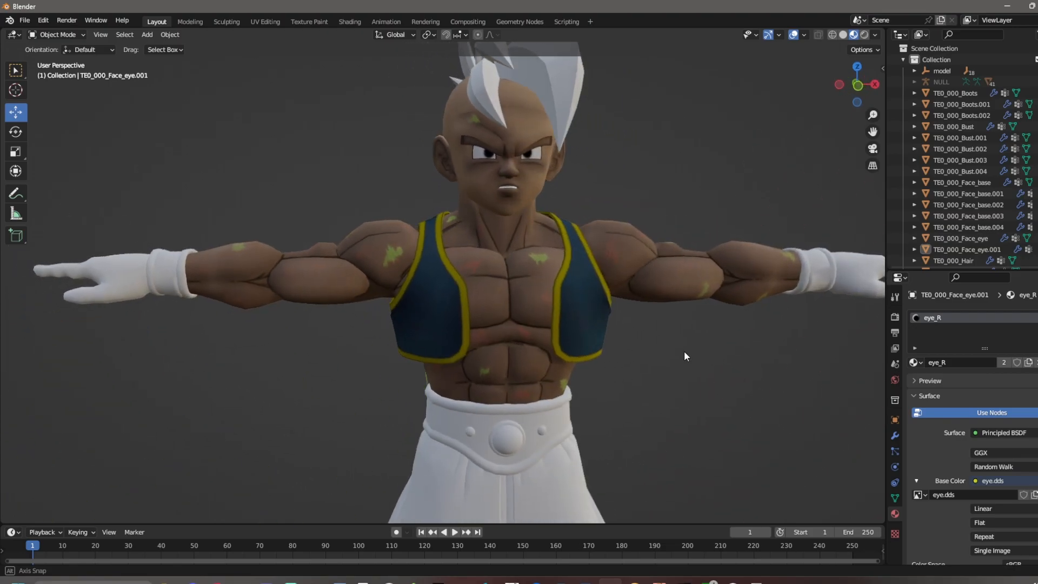
- Redo the undone separation of the meshes by material and display the model in Material Preview shading
{"action": "left_click", "coordinate": [536, 161]}
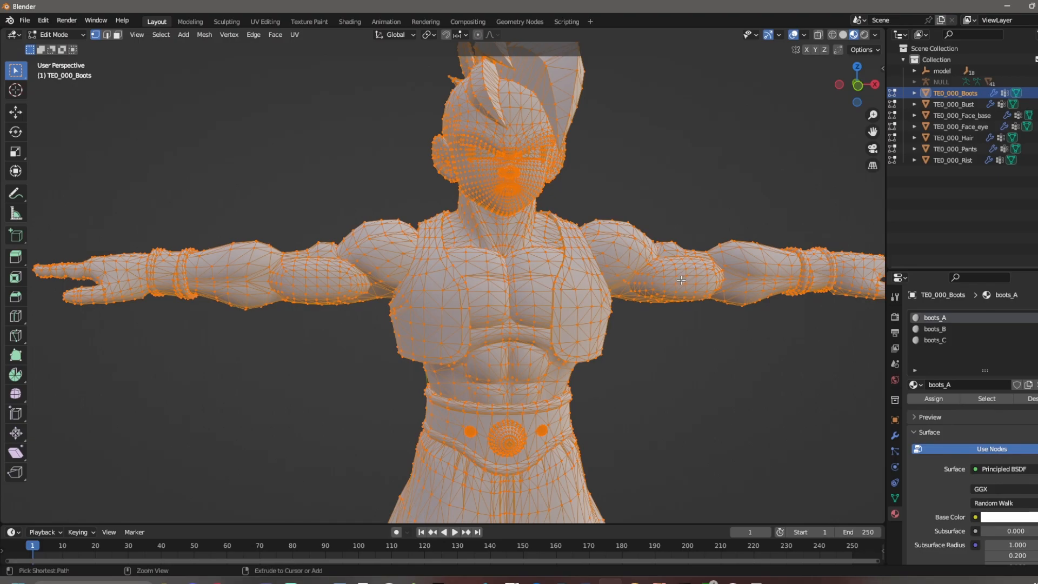
{"action": "key", "text": "ctrl+z"}
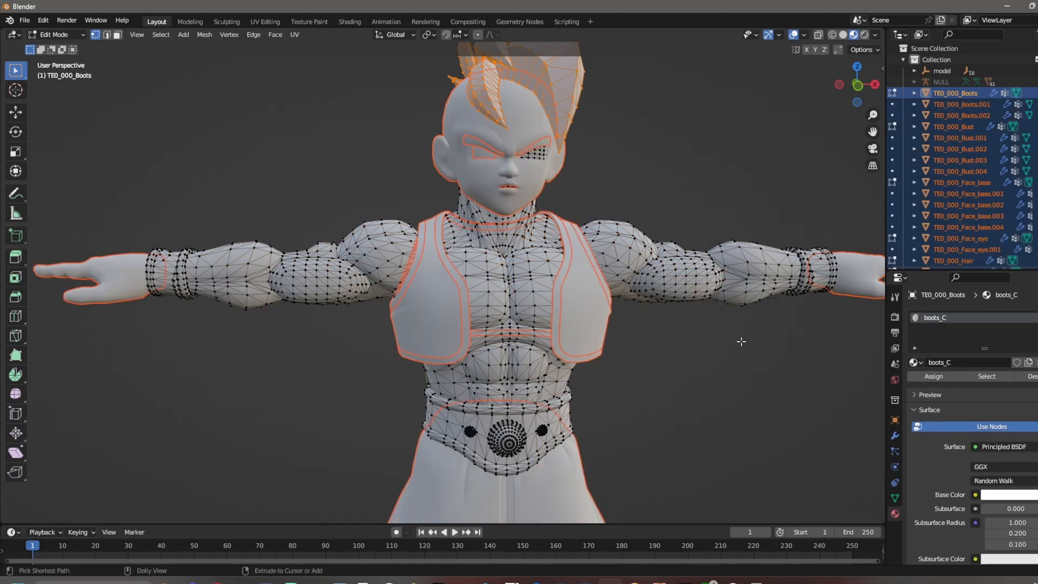
{"action": "key", "text": "ctrl+z"}
{"action": "key", "text": "ctrl+z"}
{"action": "key", "text": "ctrl+z"}
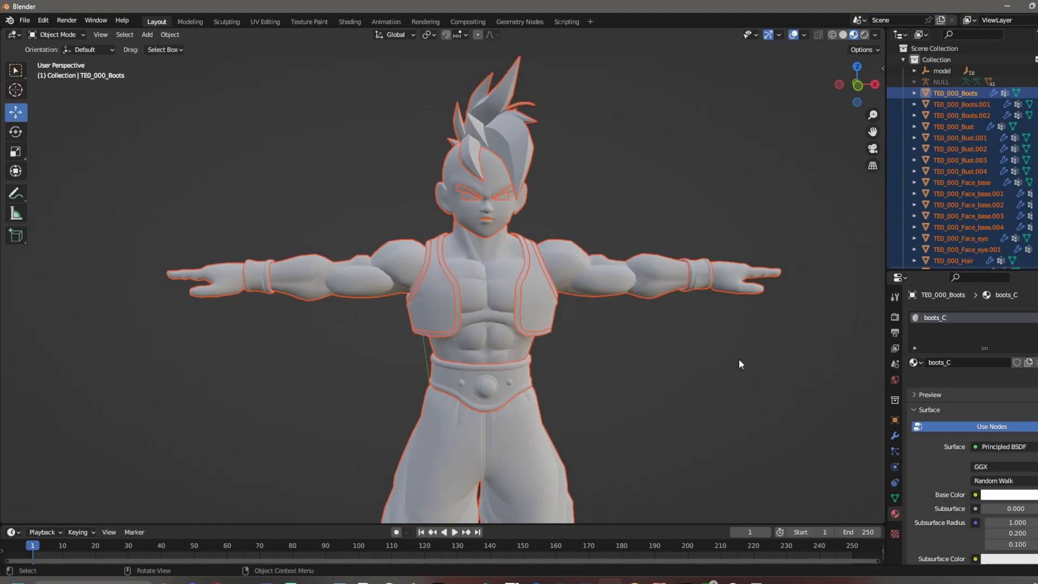
{"action": "middle_click_drag", "start_coordinate": [724, 361], "coordinate": [711, 318], "text": "shift"}
{"action": "left_click", "coordinate": [843, 36]}
{"action": "left_click", "coordinate": [853, 35]}
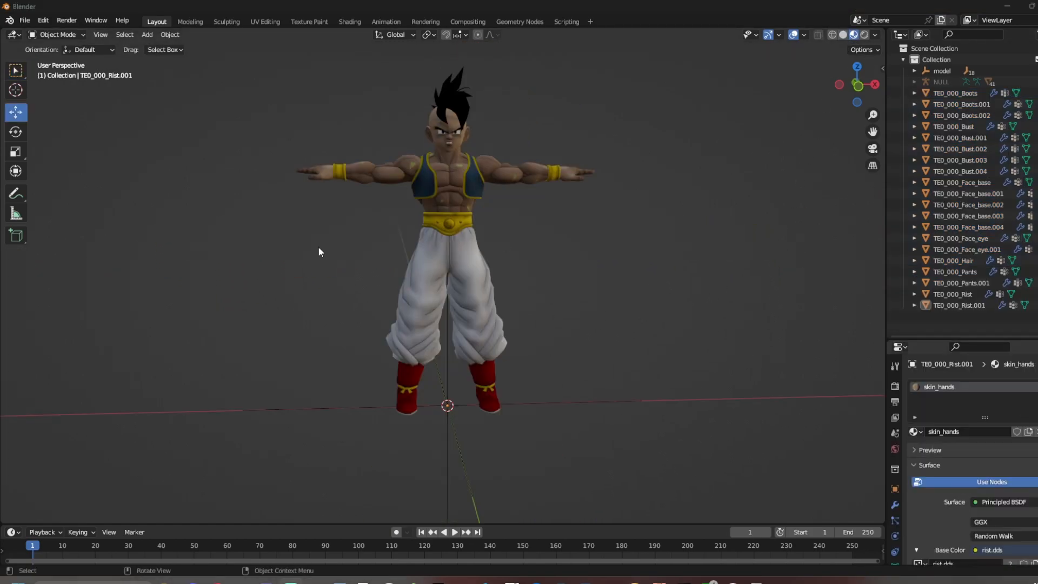
- Examine the fully textured model from the boots and pants up to the face
{"action": "middle_click_drag", "start_coordinate": [552, 232], "coordinate": [559, 270]}
{"action": "scroll", "coordinate": [560, 260], "scroll_direction": "up", "scroll_amount": 3}
{"action": "middle_click_drag", "start_coordinate": [478, 148], "coordinate": [430, 359]}
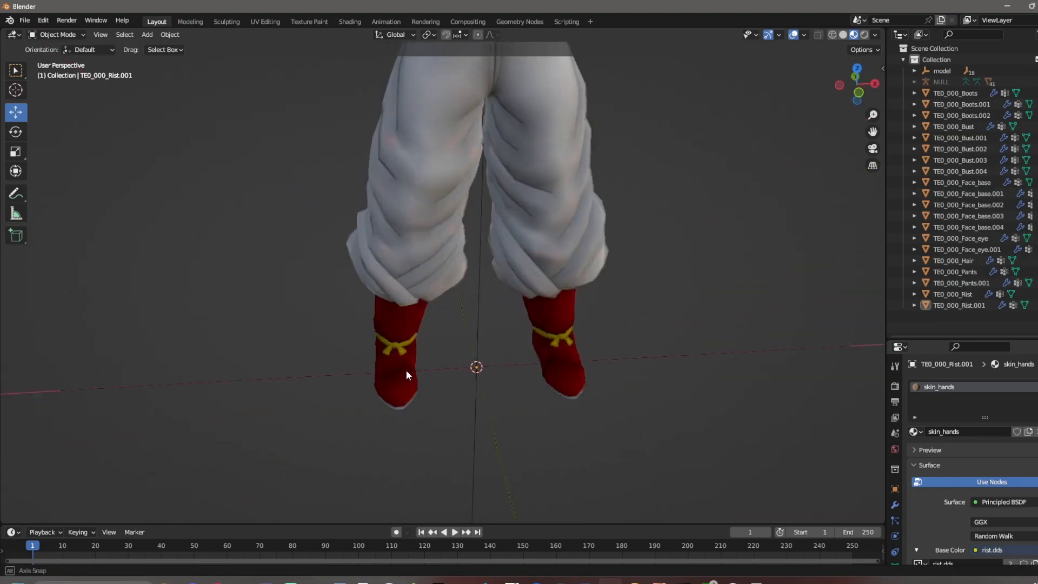
{"action": "scroll", "coordinate": [527, 350], "scroll_direction": "up", "scroll_amount": 5}
{"action": "middle_click_drag", "start_coordinate": [528, 351], "coordinate": [479, 301]}
{"action": "scroll", "coordinate": [471, 310], "scroll_direction": "up", "scroll_amount": 3}
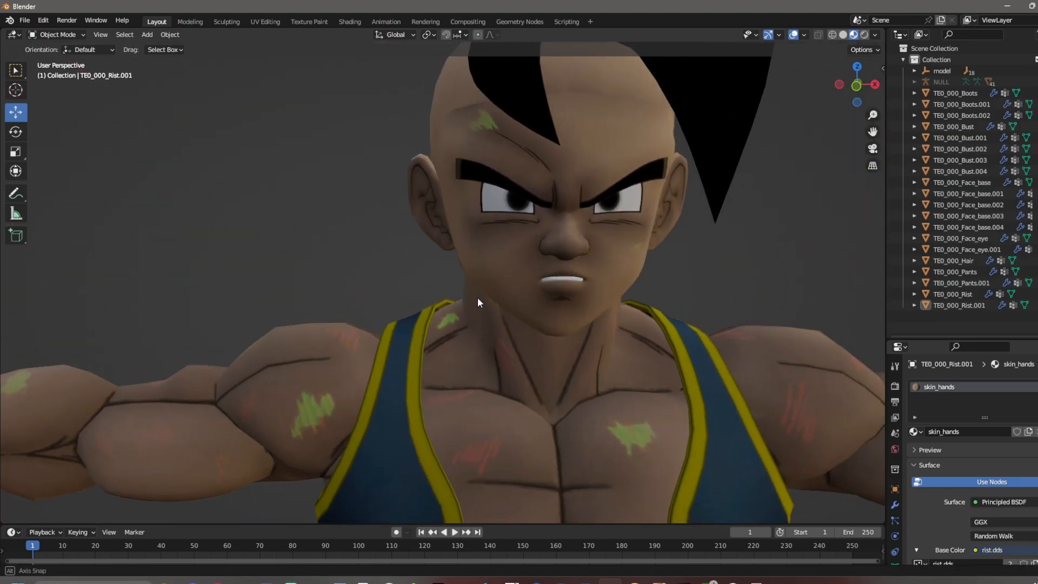
{"action": "scroll", "coordinate": [508, 203], "scroll_direction": "down", "scroll_amount": 6}
{"action": "mouse_move", "coordinate": [540, 192]}
{"action": "middle_mouse_down"}
{"action": "mouse_move", "coordinate": [491, 253]}
{"action": "mouse_move", "coordinate": [533, 365]}
{"action": "mouse_move", "coordinate": [547, 209]}
{"action": "middle_mouse_up"}
{"action": "scroll", "coordinate": [584, 213], "scroll_direction": "down", "scroll_amount": 3}
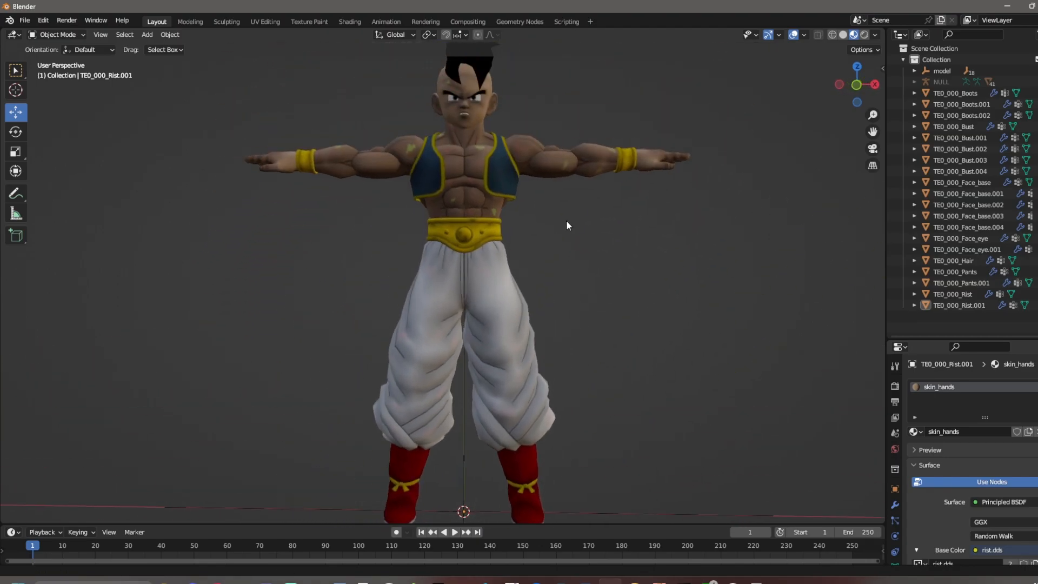
- Rename the material on TE0_000_Boots to boots_C:COLORMAP and copy the suffix for reuse
{"action": "left_click", "coordinate": [957, 93]}
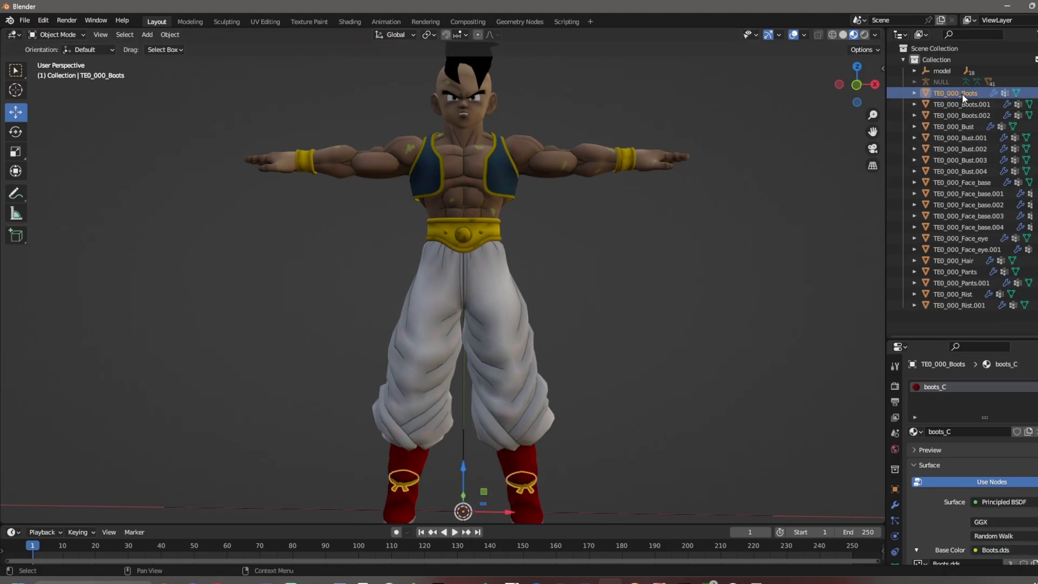
{"action": "double_click", "coordinate": [975, 434]}
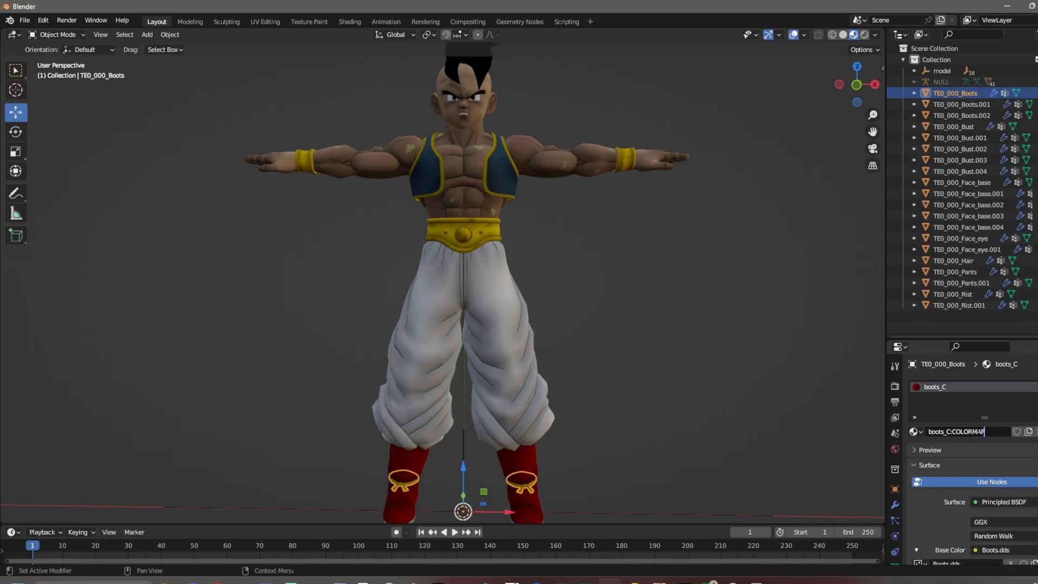
{"action": "left_click_drag", "start_coordinate": [985, 433], "coordinate": [953, 433]}
{"action": "key", "text": "ctrl+c"}
{"action": "key", "text": "BackSpace"}
{"action": "key", "text": "Return"}
- Rename the material on TE0_000_Boots.001 to boots_ACOLORMAP using the copied suffix
{"action": "left_click", "coordinate": [961, 104]}
{"action": "left_click", "coordinate": [978, 432]}
{"action": "left_click", "coordinate": [979, 431]}
{"action": "key", "text": "ctrl+v"}
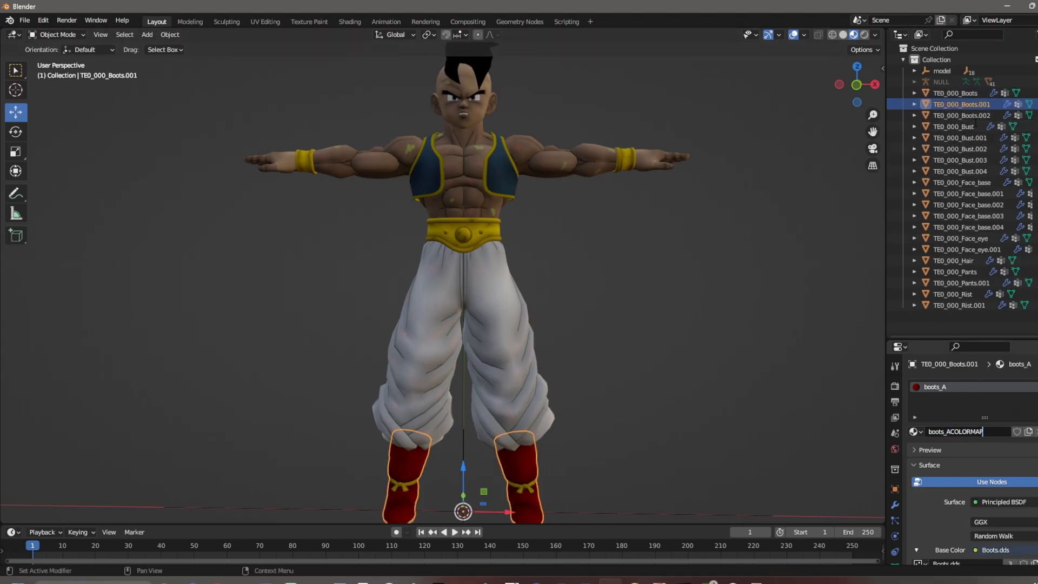
- Rename the material on TE0_000_Boots.002 to boots_B:COLORMAP, adding the colon before the pasted suffix
{"action": "left_click", "coordinate": [970, 115]}
{"action": "left_click", "coordinate": [973, 431]}
{"action": "left_click", "coordinate": [973, 431]}
{"action": "key", "text": "ctrl+v"}
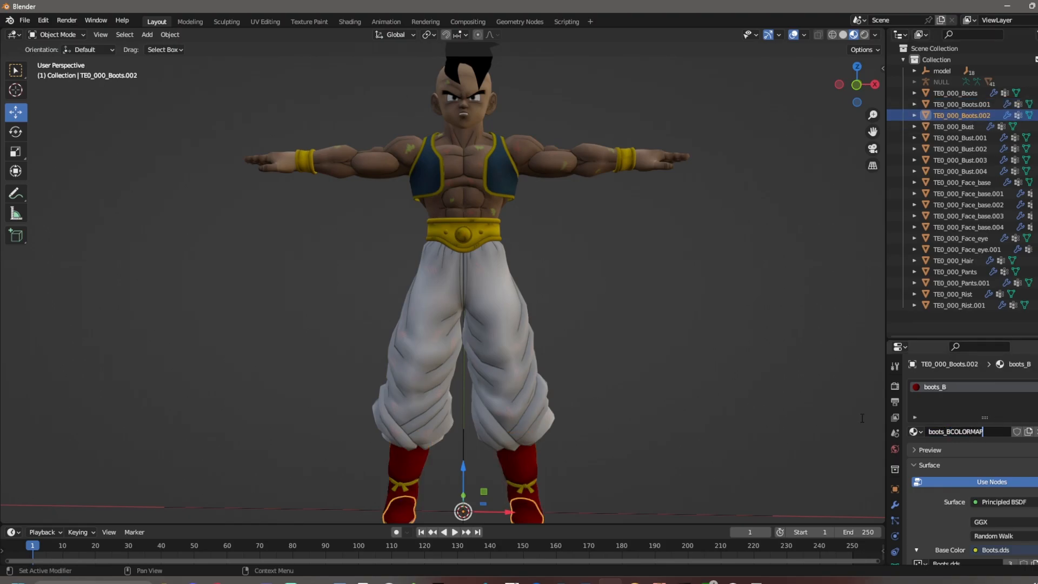
{"action": "key", "text": "Return"}
{"action": "double_click", "coordinate": [952, 431]}
{"action": "type", "text": ":"}
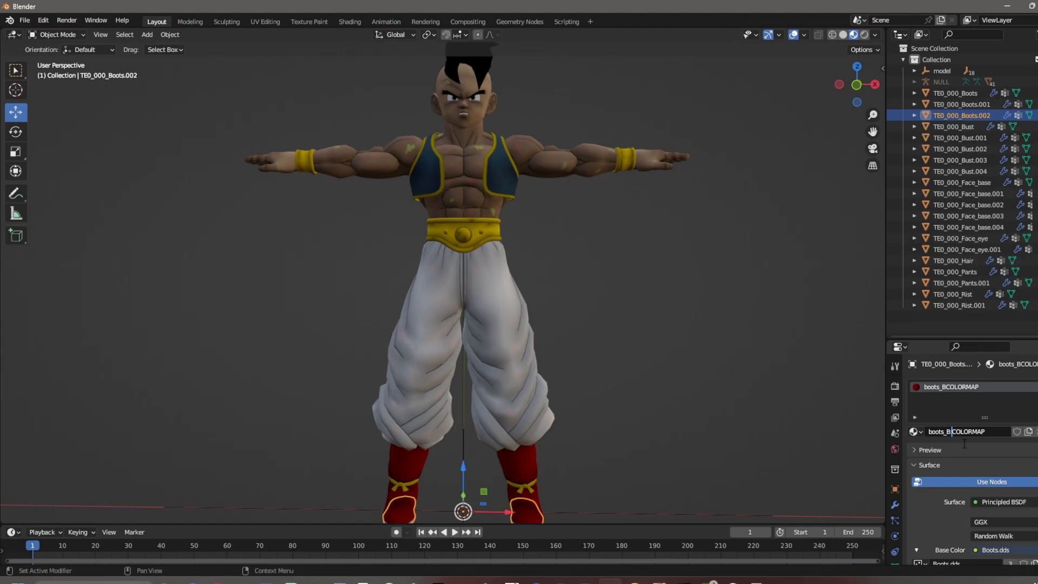
{"action": "key", "text": "Return"}
- Copy the :COLORMAP suffix with its colon, rename the material on TE0_000_Boots.001 to boots_A:COLORMAP, and check the other boots materials
{"action": "double_click", "coordinate": [984, 431]}
{"action": "left_click_drag", "start_coordinate": [985, 431], "coordinate": [950, 440]}
{"action": "key", "text": "ctrl+c"}
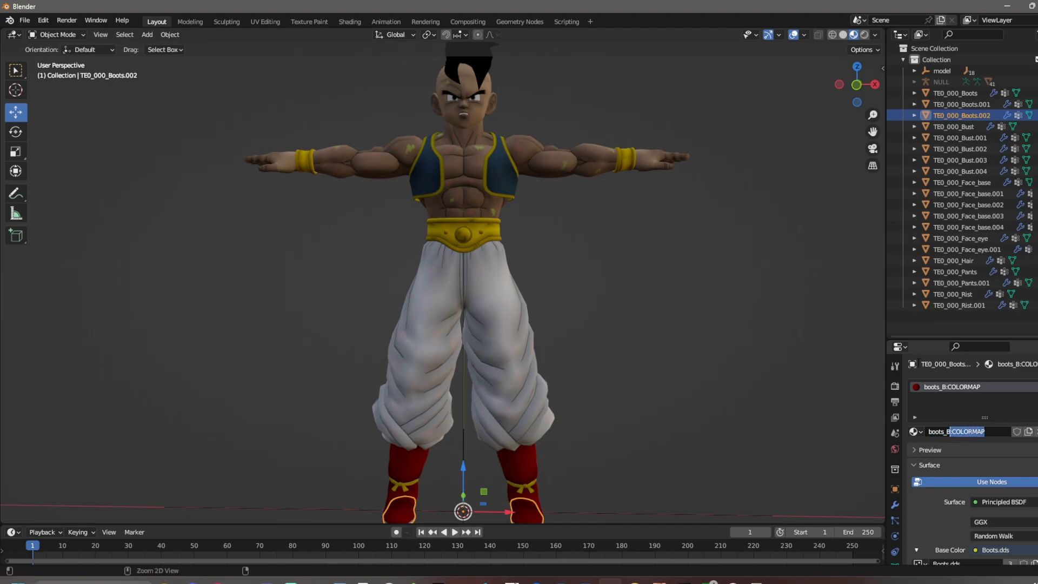
{"action": "left_click", "coordinate": [957, 100]}
{"action": "double_click", "coordinate": [994, 431]}
{"action": "left_click_drag", "start_coordinate": [984, 432], "coordinate": [955, 433]}
{"action": "type", "text": ":COLORMAP"}
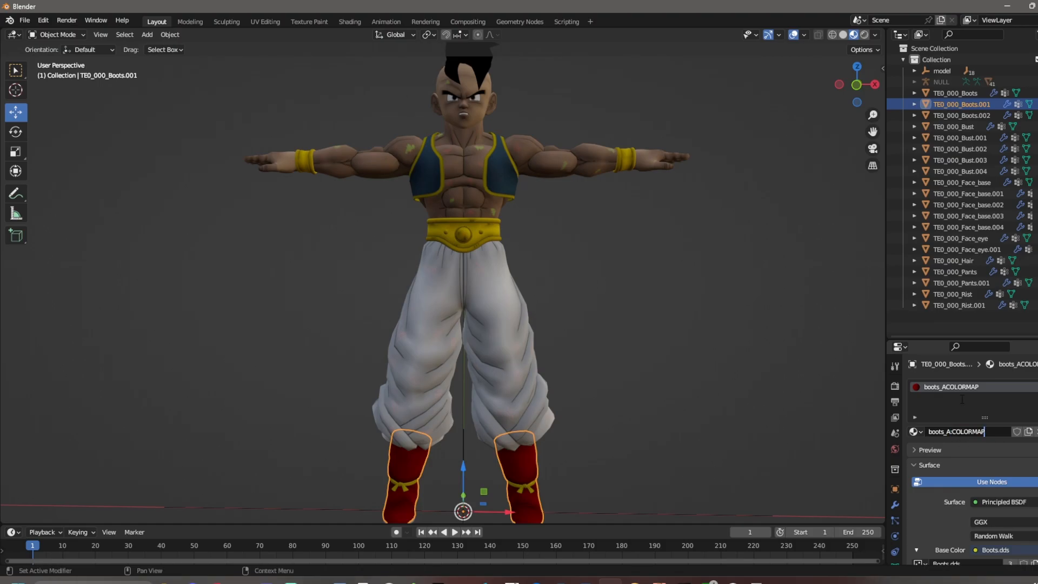
{"action": "left_click", "coordinate": [966, 94]}
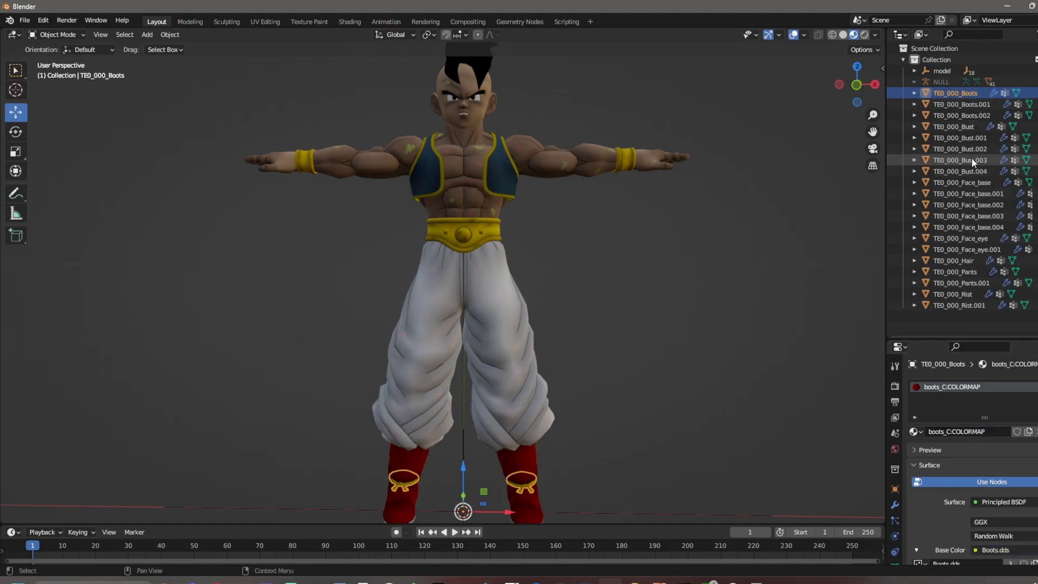
{"action": "left_click", "coordinate": [971, 116]}
- Rename the material on TE0_000_Bust to skin_bust:COLORMAP
{"action": "left_click", "coordinate": [972, 126]}
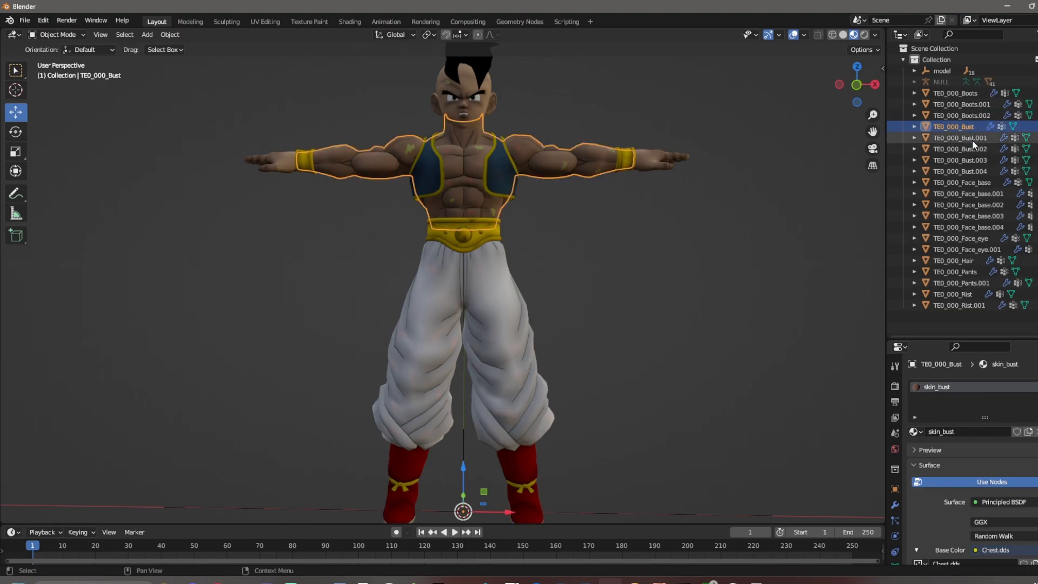
{"action": "double_click", "coordinate": [966, 432]}
{"action": "key", "text": "ctrl+v"}
{"action": "key", "text": "Return"}
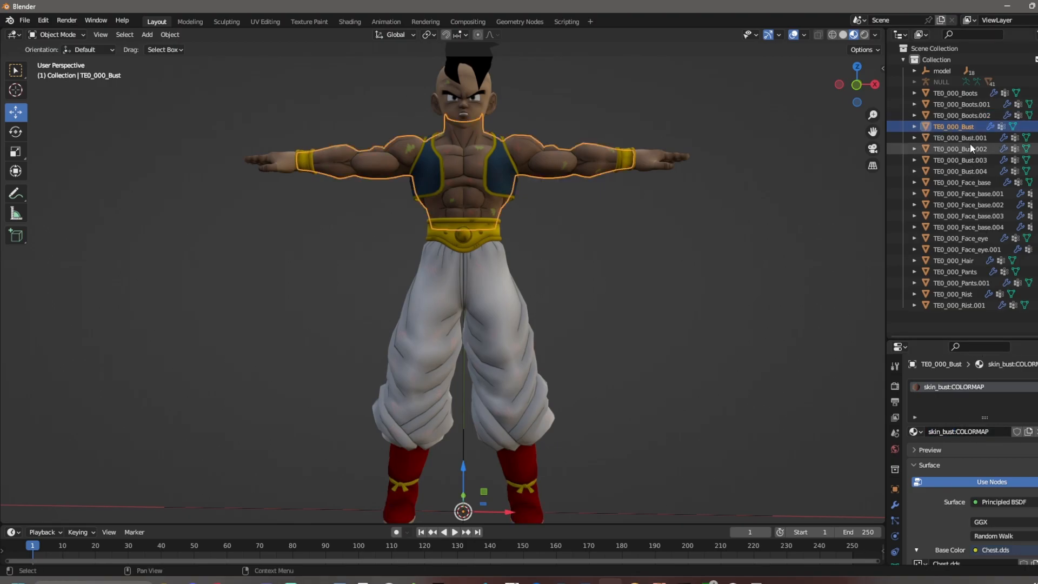
- Append the :COLORMAP suffix to the material names of TE0_000_Bust.001 and TE0_000_Bust.002
{"action": "left_click", "coordinate": [972, 138]}
{"action": "double_click", "coordinate": [966, 431]}
{"action": "key", "text": "ctrl+v"}
{"action": "key", "text": "Return"}
{"action": "left_click", "coordinate": [969, 149]}
{"action": "double_click", "coordinate": [966, 432]}
{"action": "key", "text": "ctrl+v"}
{"action": "key", "text": "Return"}
- Rename the material on TE0_000_Bust.003 to jacket_C:COLORMAP
{"action": "left_click", "coordinate": [972, 160]}
{"action": "double_click", "coordinate": [972, 432]}
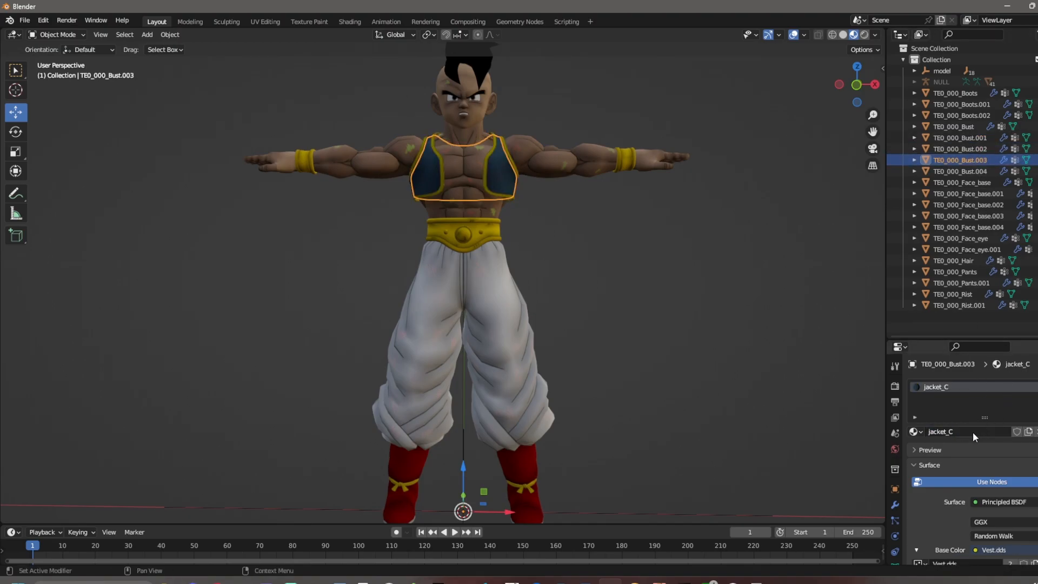
{"action": "key", "text": "ctrl+v"}
{"action": "key", "text": "Return"}
{"action": "double_click", "coordinate": [967, 171]}
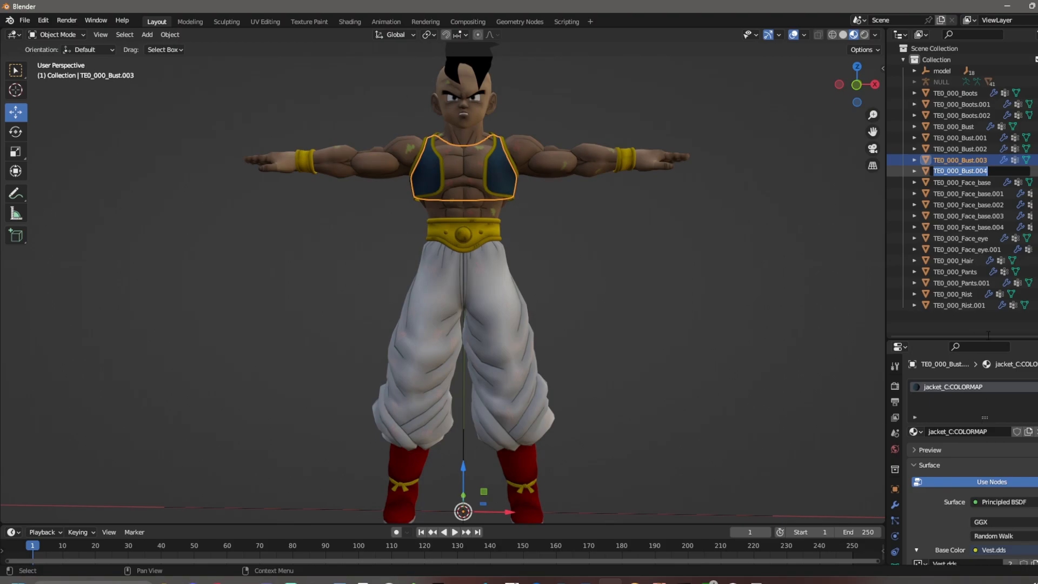
{"action": "key", "text": "Escape"}
{"action": "left_click", "coordinate": [972, 171]}
{"action": "double_click", "coordinate": [977, 432]}
{"action": "key", "text": "Escape"}
- Rename the material on TE0_000_Face_base to tooth:COLORMAP and the one on TE0_000_Face_base.001 to eyebrows:COLORMAP
{"action": "left_click", "coordinate": [967, 183]}
{"action": "double_click", "coordinate": [980, 431]}
{"action": "key", "text": "ctrl+v"}
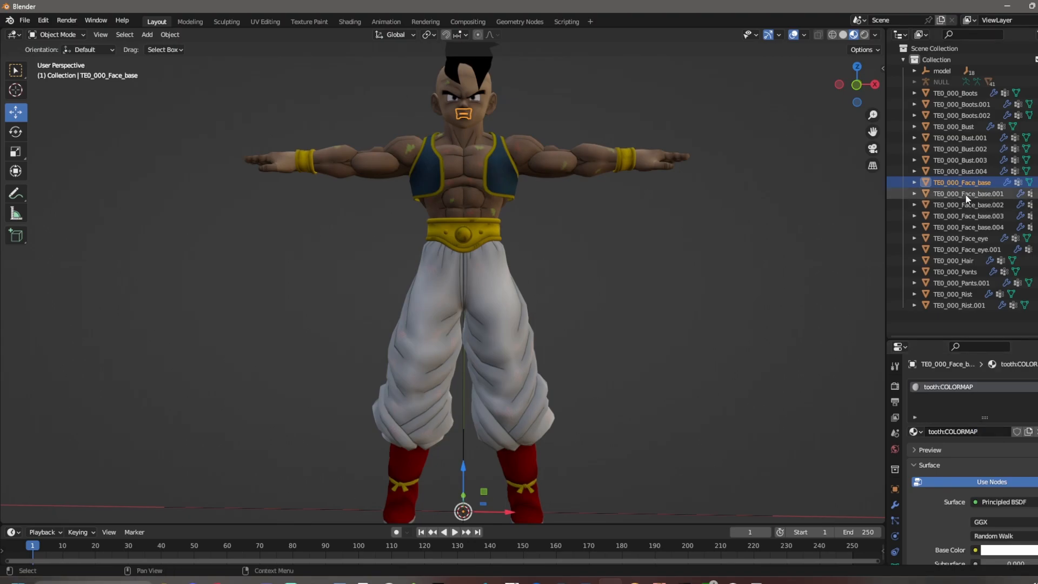
{"action": "left_click", "coordinate": [966, 193]}
{"action": "double_click", "coordinate": [993, 431]}
{"action": "key", "text": "ctrl+v"}
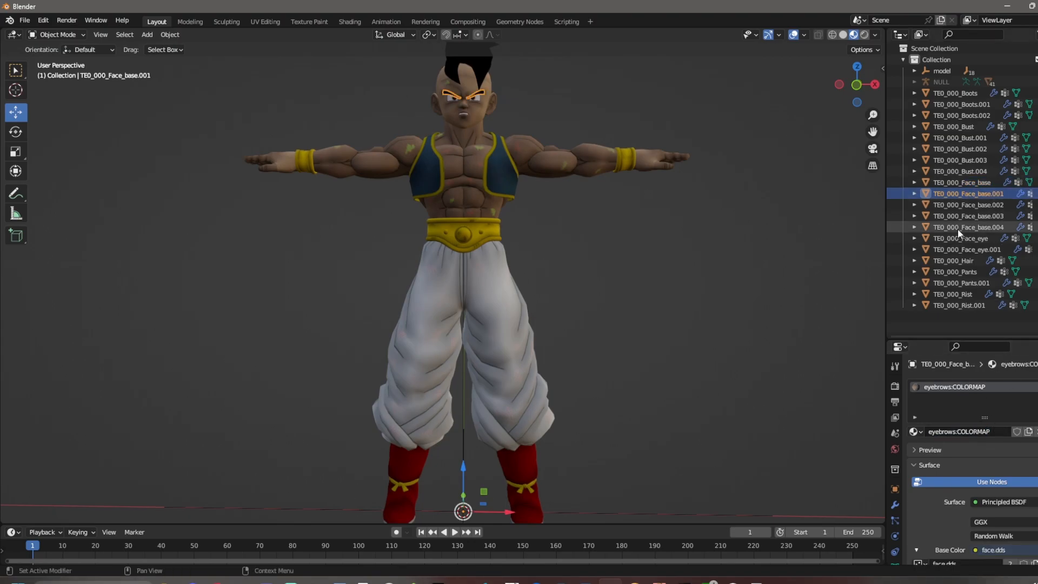
- Rename the material on TE0_000_Face_base.002 to skin_face:COLORMAP and the one on TE0_000_Face_base.003 to mouth:COLORMAP
{"action": "left_click", "coordinate": [967, 205]}
{"action": "double_click", "coordinate": [974, 432]}
{"action": "key", "text": "ctrl+v"}
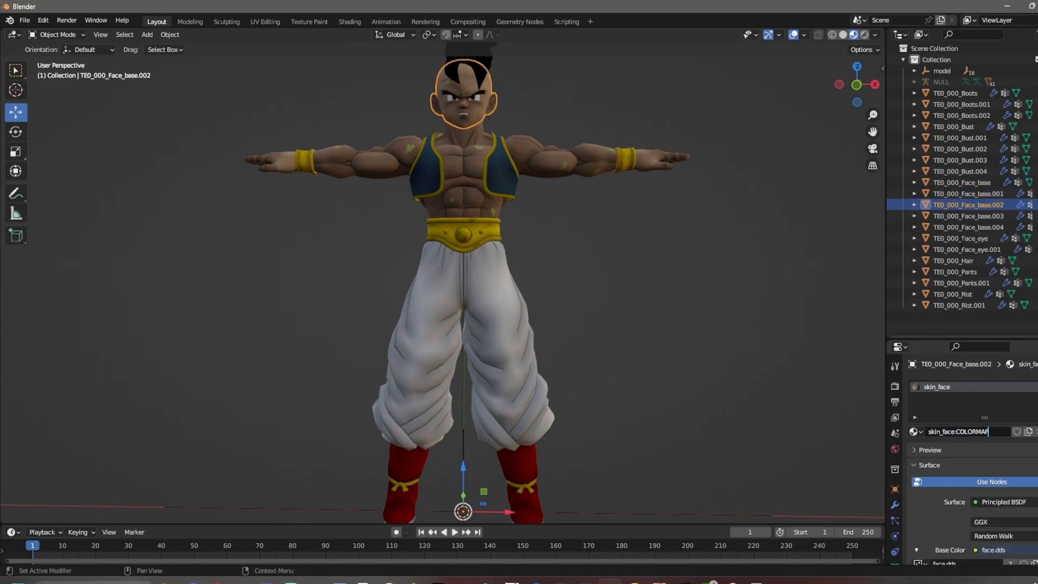
{"action": "left_click", "coordinate": [973, 217]}
{"action": "double_click", "coordinate": [965, 432]}
{"action": "left_click", "coordinate": [968, 434]}
{"action": "key", "text": "ctrl+v"}
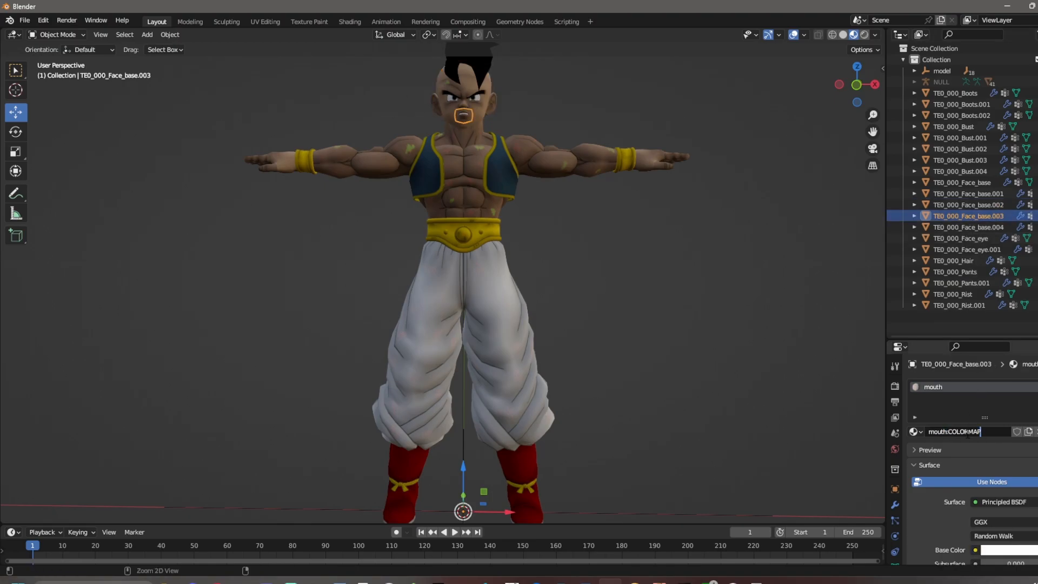
- Append the :COLORMAP suffix to the material names of TE0_000_Face_base.004 and TE0_000_Face_eye
{"action": "left_click", "coordinate": [972, 227]}
{"action": "double_click", "coordinate": [968, 433]}
{"action": "left_click", "coordinate": [968, 432]}
{"action": "key", "text": "ctrl+v"}
{"action": "left_click", "coordinate": [976, 239]}
{"action": "double_click", "coordinate": [994, 431]}
{"action": "left_click", "coordinate": [973, 431]}
{"action": "key", "text": "ctrl+v"}
- Append :COLORMAP to the material name of TE0_000_Face_eye.001 and rename the TE0_000_Hair material to hair:COLORMAP
{"action": "left_click", "coordinate": [968, 249]}
{"action": "double_click", "coordinate": [983, 432]}
{"action": "left_click", "coordinate": [983, 432]}
{"action": "key", "text": "ctrl+v"}
{"action": "key", "text": "Return"}
{"action": "left_click", "coordinate": [969, 262]}
{"action": "double_click", "coordinate": [963, 431]}
{"action": "left_click", "coordinate": [963, 432]}
{"action": "key", "text": "ctrl+v"}
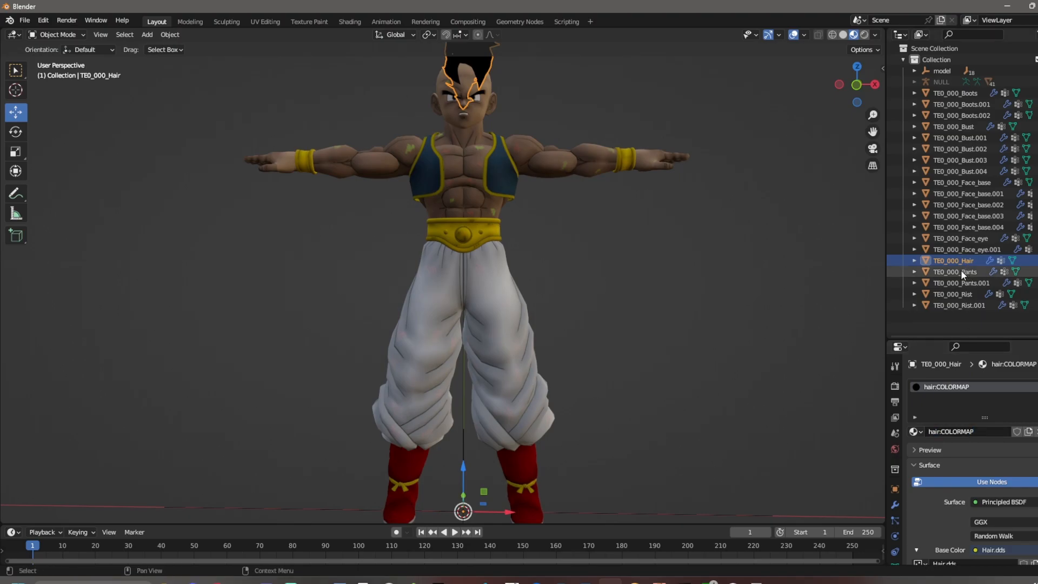
- Append the :COLORMAP suffix to the material names of TE0_000_Pants and TE0_000_Pants.001
{"action": "left_click", "coordinate": [962, 271]}
{"action": "double_click", "coordinate": [959, 431]}
{"action": "left_click", "coordinate": [959, 431]}
{"action": "key", "text": "ctrl+v"}
{"action": "key", "text": "Return"}
{"action": "left_click", "coordinate": [965, 283]}
{"action": "double_click", "coordinate": [953, 432]}
{"action": "left_click", "coordinate": [953, 431]}
{"action": "key", "text": "ctrl+v"}
{"action": "key", "text": "Return"}
- Append :COLORMAP to the material name of TE0_000_Rist and rename the TE0_000_Rist.001 material to skin_hands:COLORMAP
{"action": "left_click", "coordinate": [969, 294]}
{"action": "double_click", "coordinate": [978, 432]}
{"action": "left_click", "coordinate": [978, 431]}
{"action": "key", "text": "ctrl+v"}
{"action": "key", "text": "Return"}
{"action": "left_click", "coordinate": [973, 306]}
{"action": "double_click", "coordinate": [971, 431]}
{"action": "left_click", "coordinate": [971, 432]}
{"action": "key", "text": "ctrl+v"}
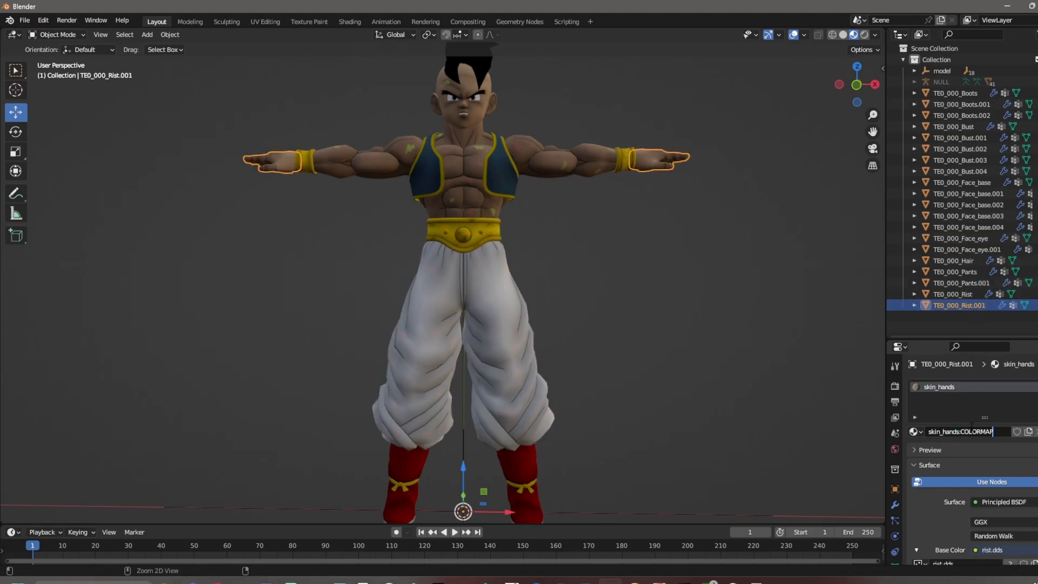
{"action": "key", "text": "Return"}
- Rename the DiffuseUV UV map of TE0_000_Rist.001 to map1 in its mesh data properties
{"action": "left_click_drag", "start_coordinate": [967, 336], "coordinate": [965, 313]}
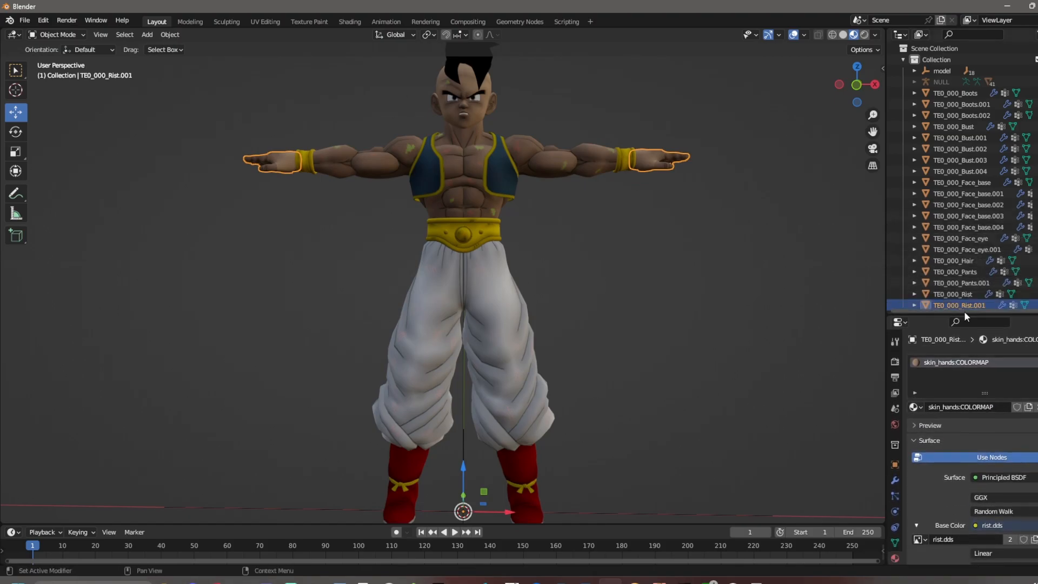
{"action": "left_click", "coordinate": [895, 543]}
{"action": "left_click", "coordinate": [917, 378]}
{"action": "left_click", "coordinate": [919, 393]}
{"action": "left_click", "coordinate": [922, 408]}
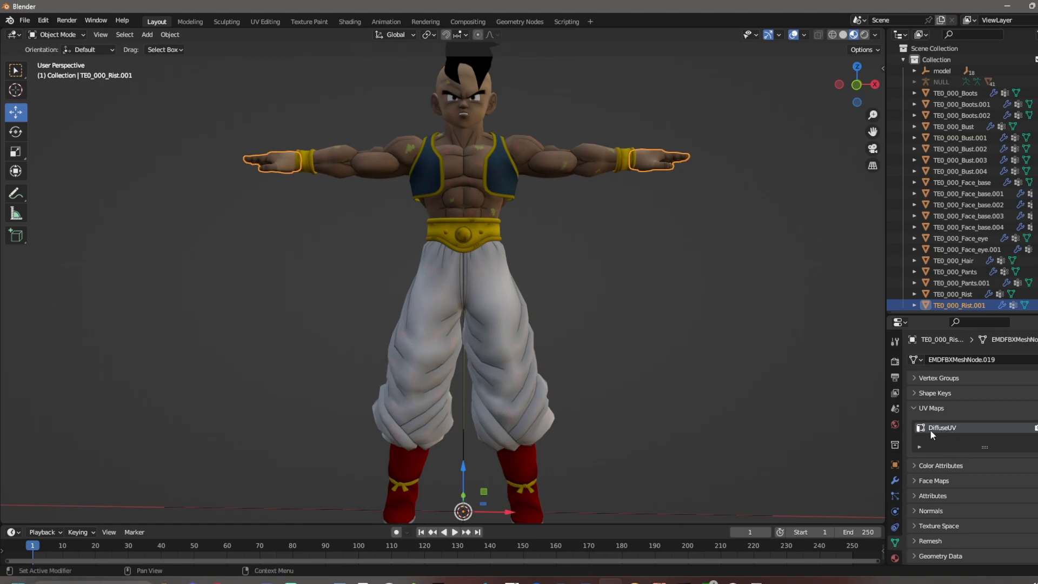
{"action": "left_click", "coordinate": [925, 412]}
{"action": "left_click", "coordinate": [917, 411]}
{"action": "type", "text": "M"}
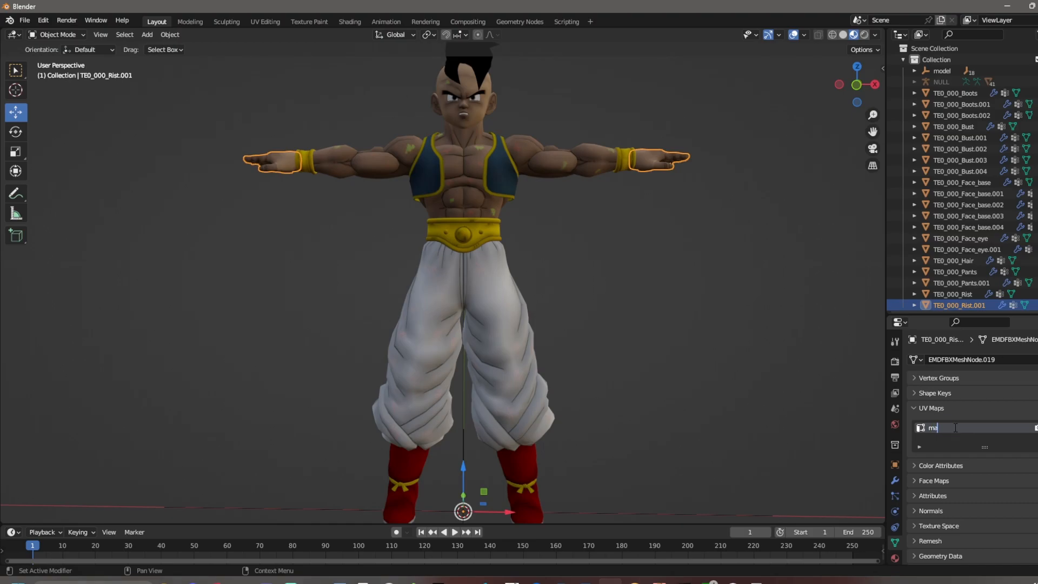
{"action": "key", "text": "Return"}
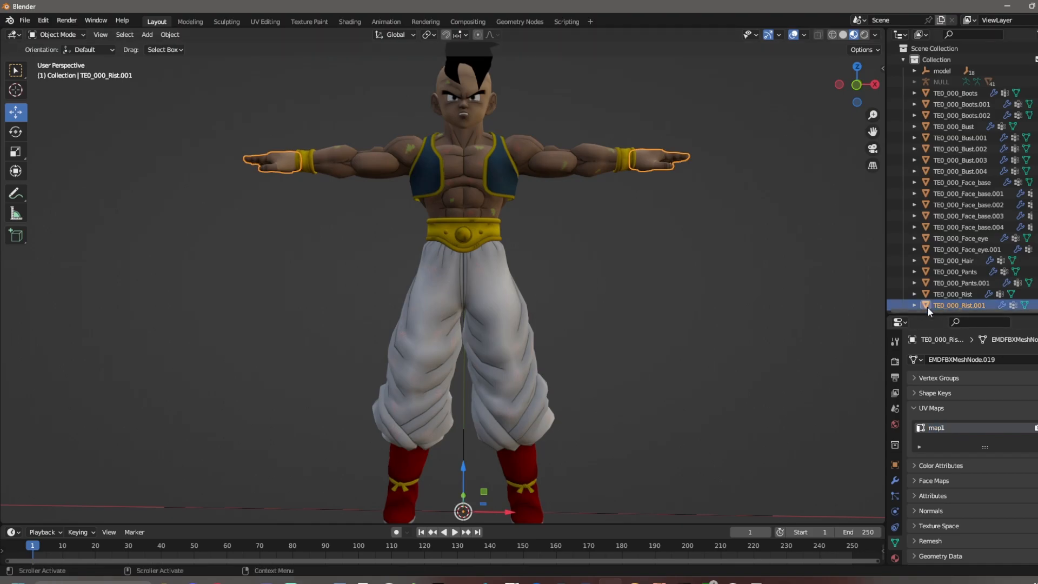
- Rename the UV maps of TE0_000_Rist, TE0_000_Pants.001 and TE0_000_Pants to map1
{"action": "left_click", "coordinate": [959, 292]}
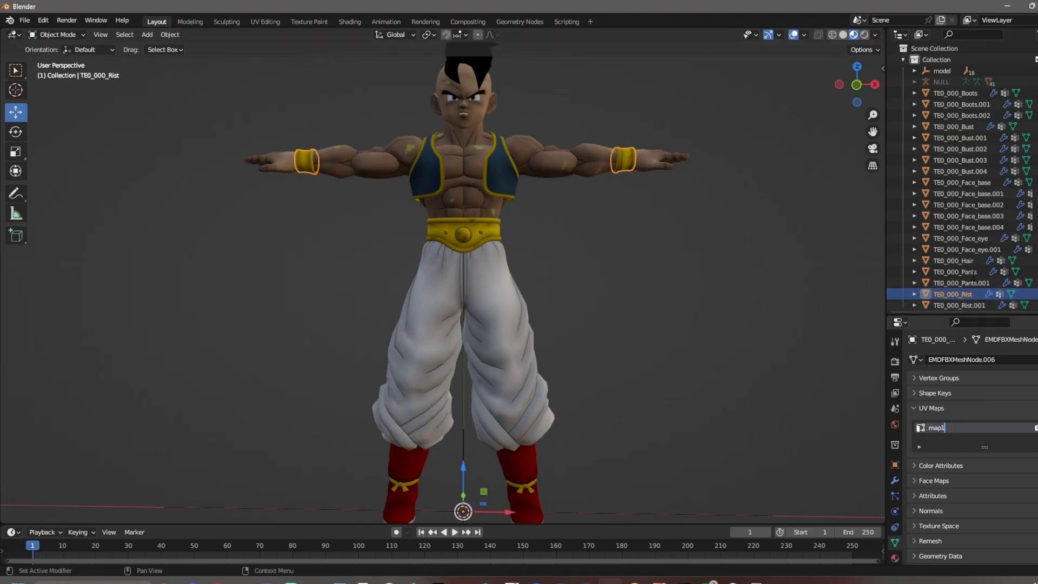
{"action": "left_click", "coordinate": [966, 284]}
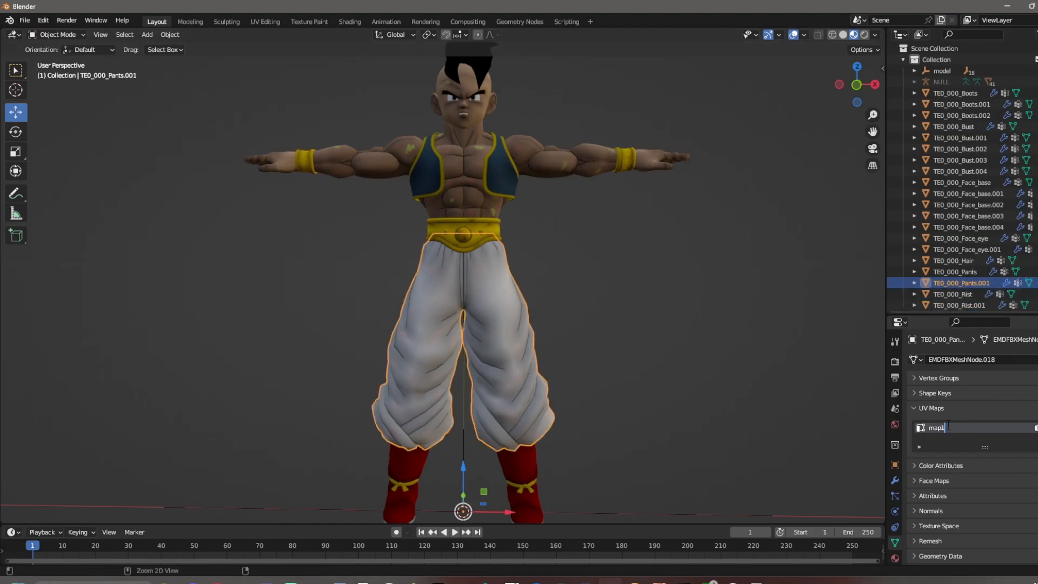
{"action": "left_click", "coordinate": [966, 273]}
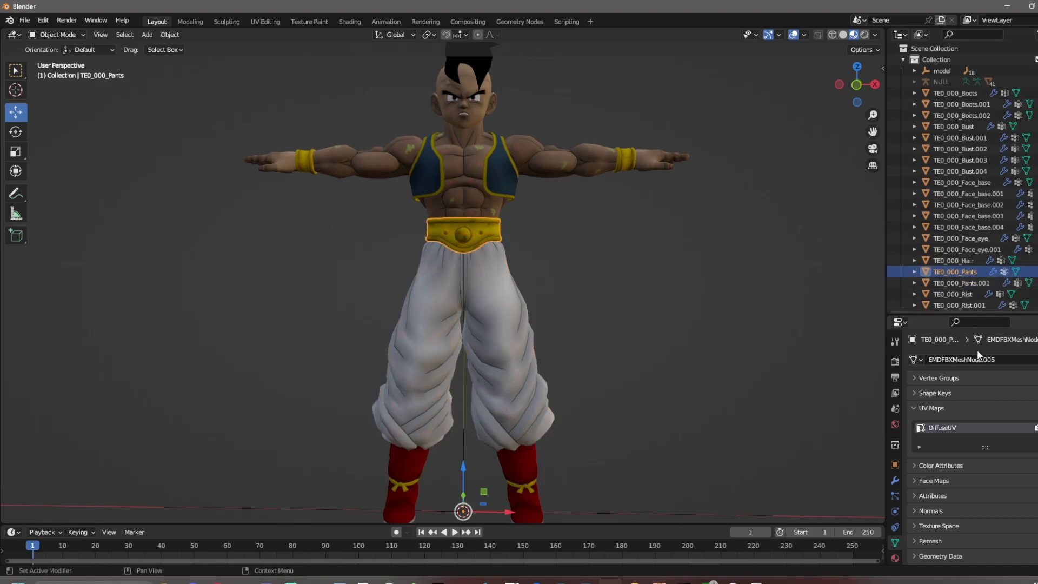
{"action": "double_click", "coordinate": [946, 427]}
{"action": "type", "text": "map1"}
{"action": "left_click", "coordinate": [961, 259]}
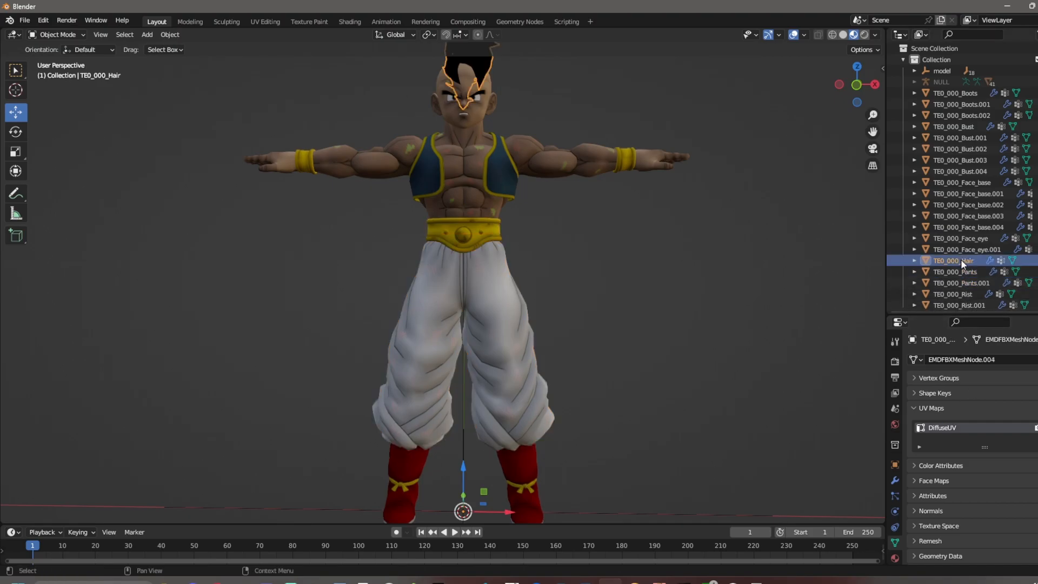
- Rename the UV maps of the TE0_000_Hair and TE0_000_Face_eye.001 meshes to map1
{"action": "double_click", "coordinate": [952, 422]}
{"action": "type", "text": "map1"}
{"action": "key", "text": "Return"}
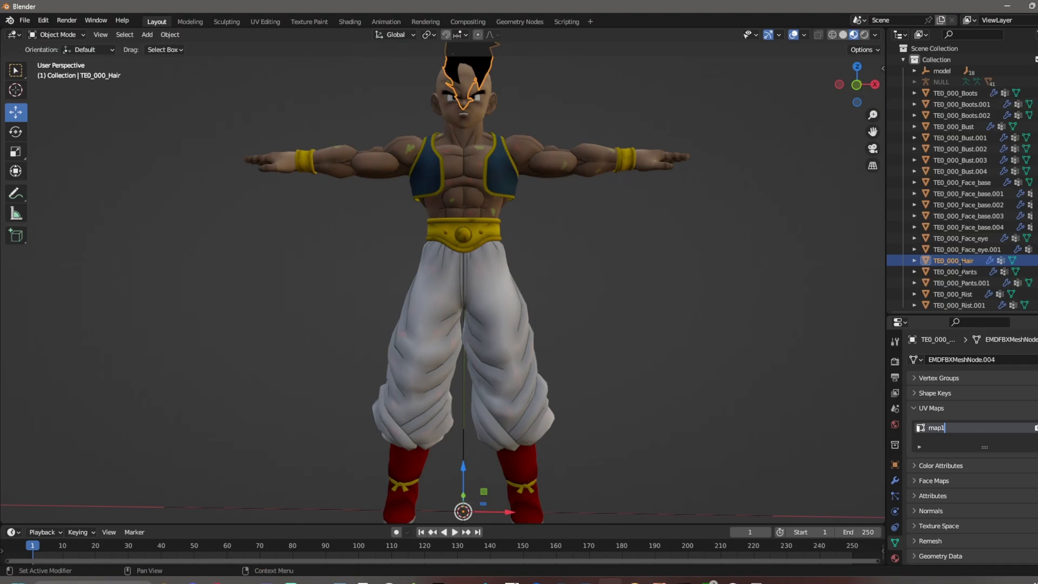
{"action": "left_click", "coordinate": [960, 252]}
{"action": "double_click", "coordinate": [959, 427]}
{"action": "type", "text": "map1"}
{"action": "key", "text": "Return"}
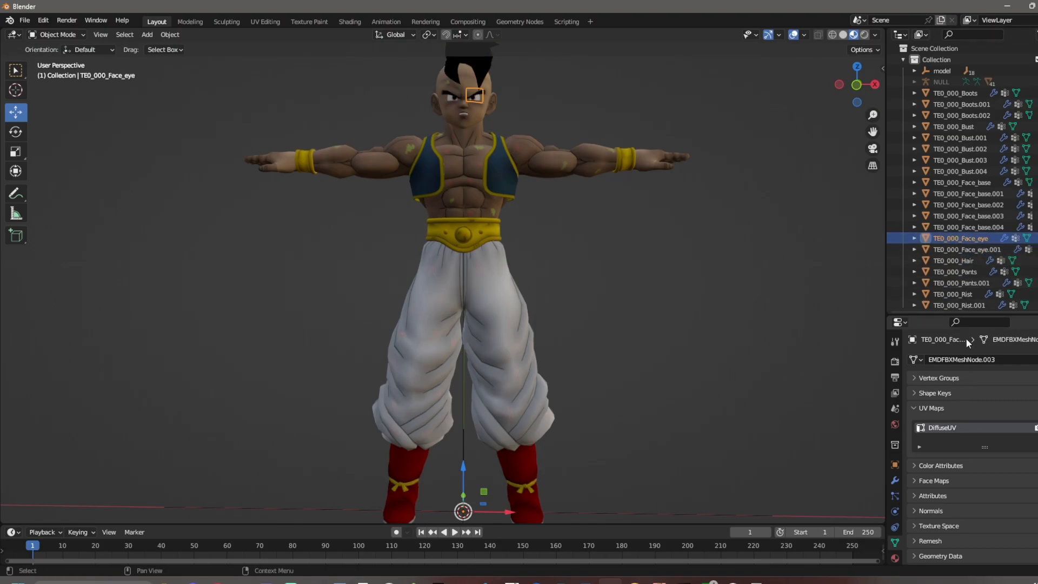
- Rename the UV maps of TE0_000_Face_eye and all TE0_000_Face_base meshes, from .004 up to the base one, to map1
{"action": "left_click", "coordinate": [965, 239]}
{"action": "left_click", "coordinate": [964, 228]}
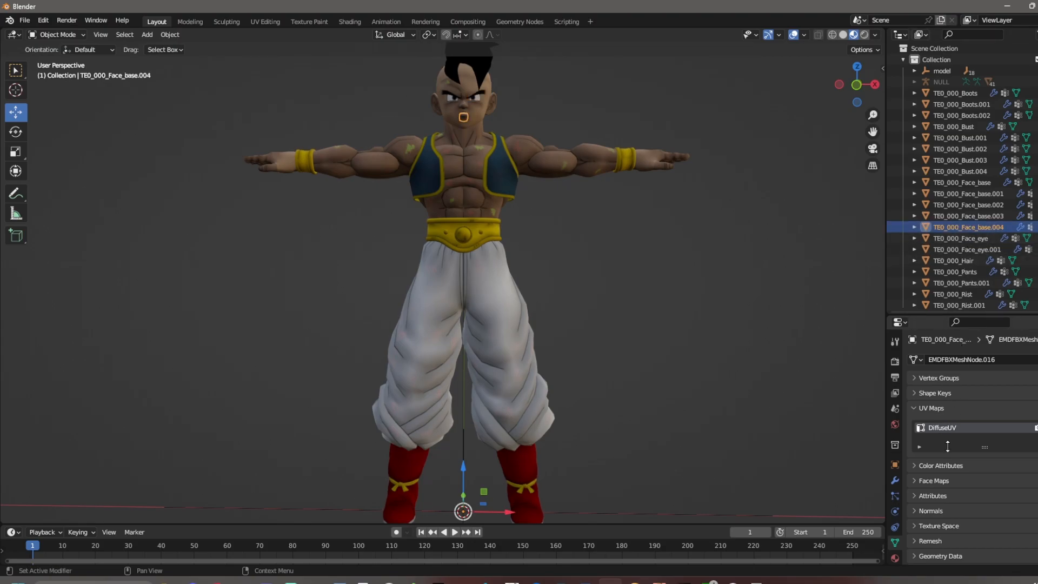
{"action": "left_click", "coordinate": [965, 216]}
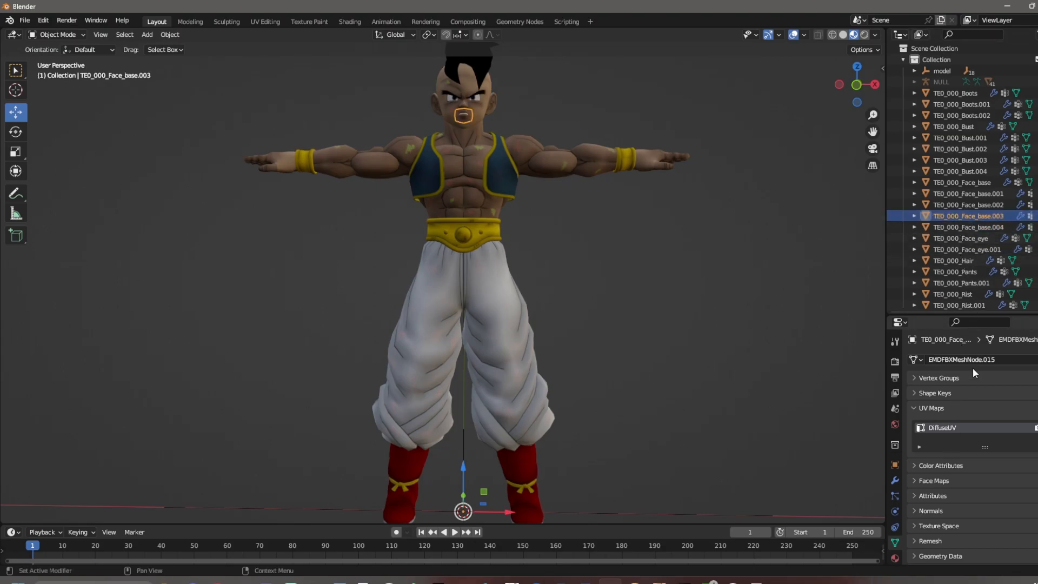
{"action": "left_click", "coordinate": [972, 204]}
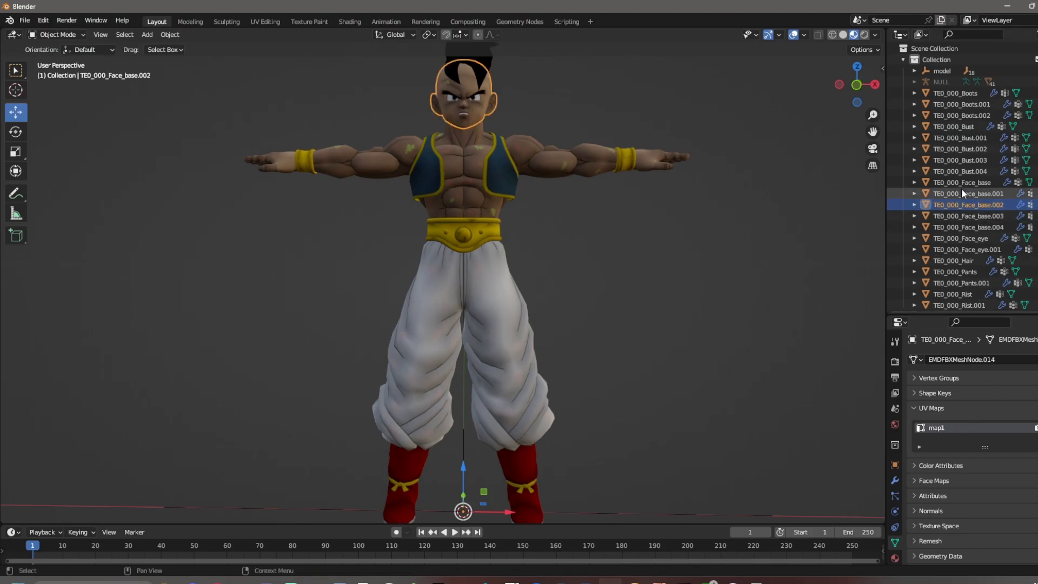
{"action": "left_click", "coordinate": [961, 193]}
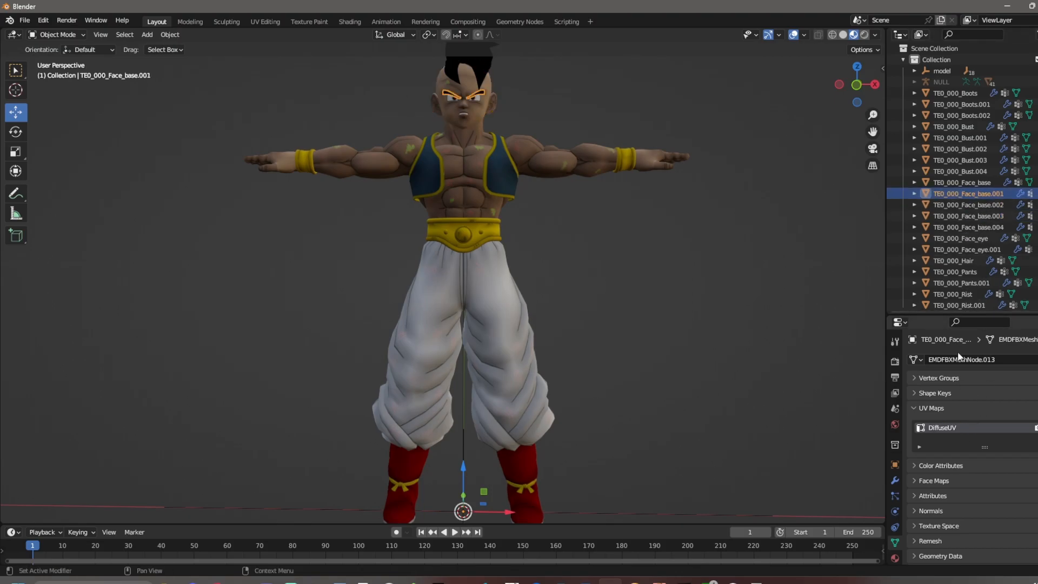
{"action": "left_click", "coordinate": [957, 183]}
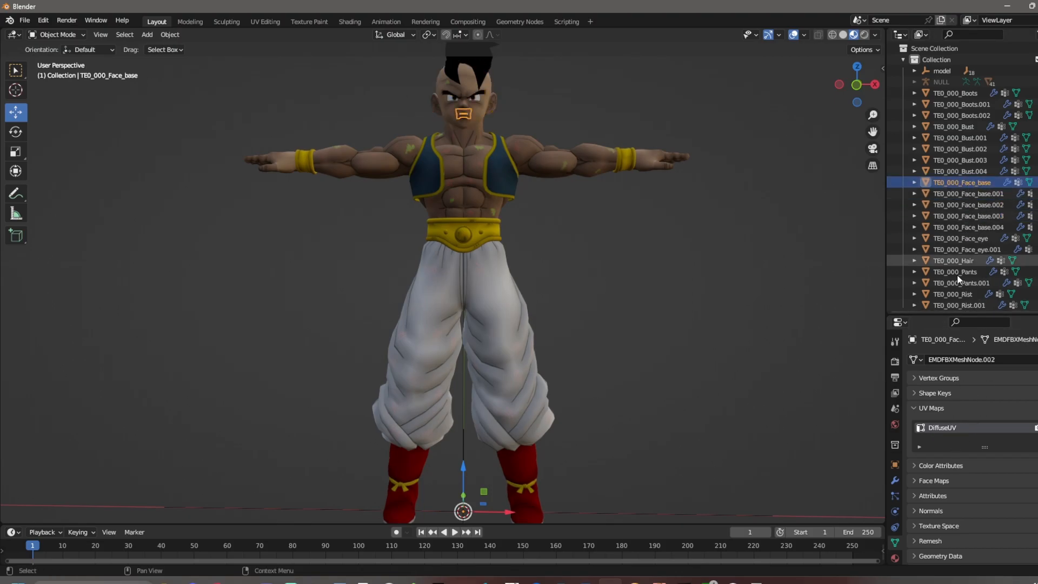
- Rename the UV maps of all TE0_000_Bust meshes, from .004 up to the base one, to map1
{"action": "left_click", "coordinate": [960, 172]}
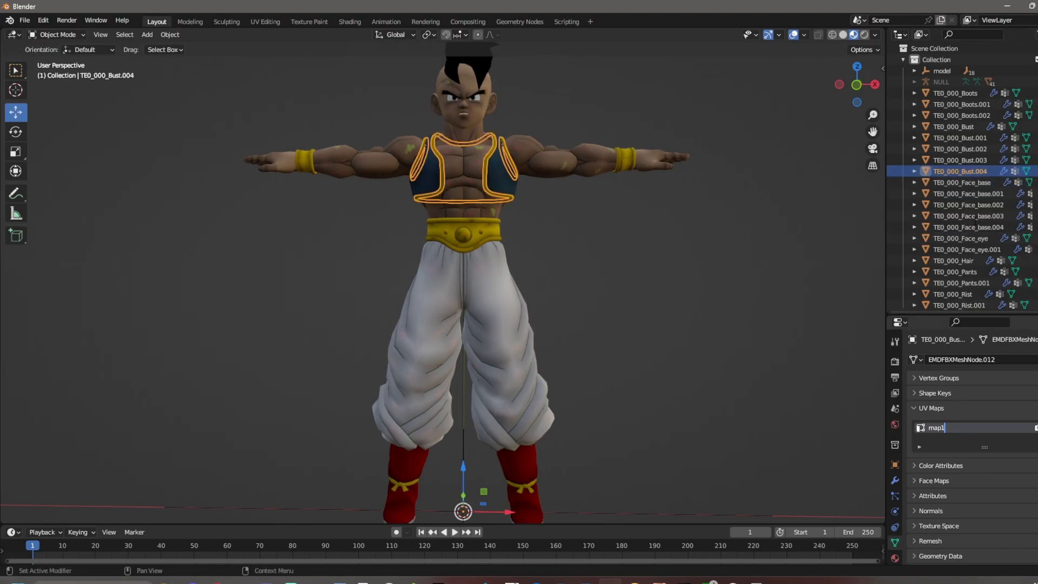
{"action": "left_click", "coordinate": [970, 160]}
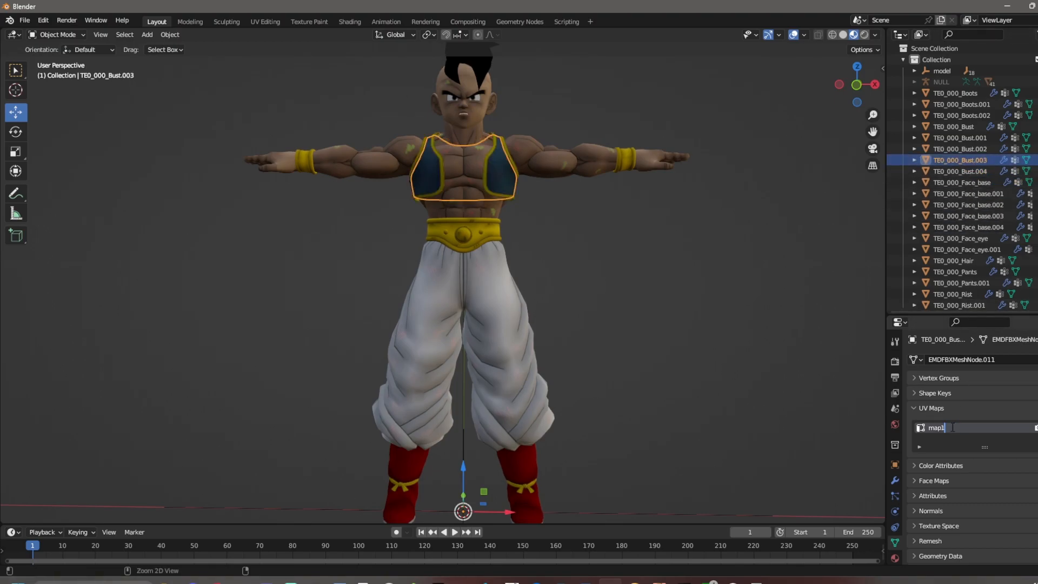
{"action": "left_click", "coordinate": [974, 149]}
{"action": "key", "text": "Escape"}
{"action": "left_click", "coordinate": [964, 139]}
{"action": "double_click", "coordinate": [948, 422]}
{"action": "type", "text": "map1"}
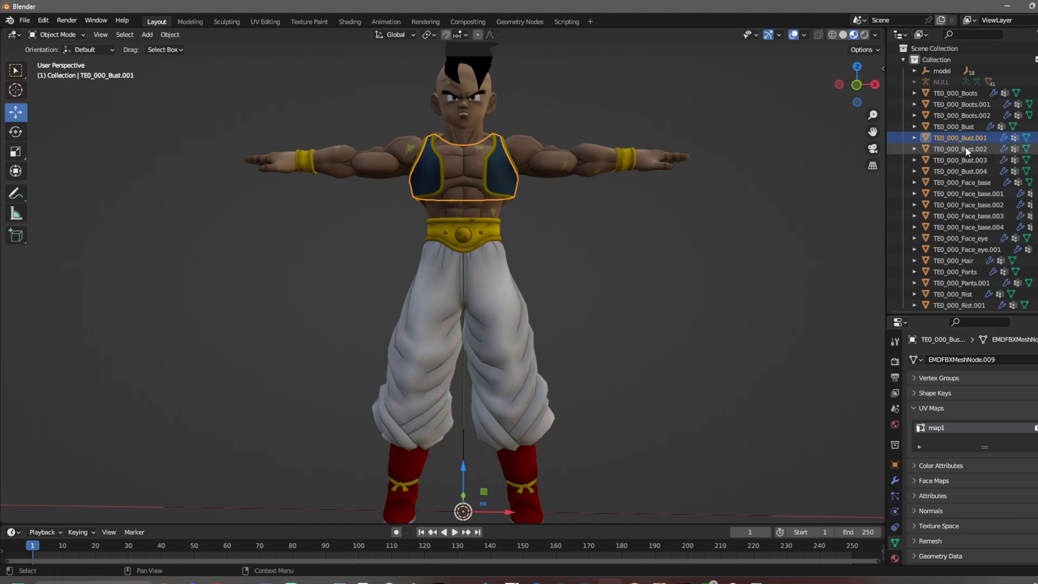
{"action": "left_click", "coordinate": [957, 127]}
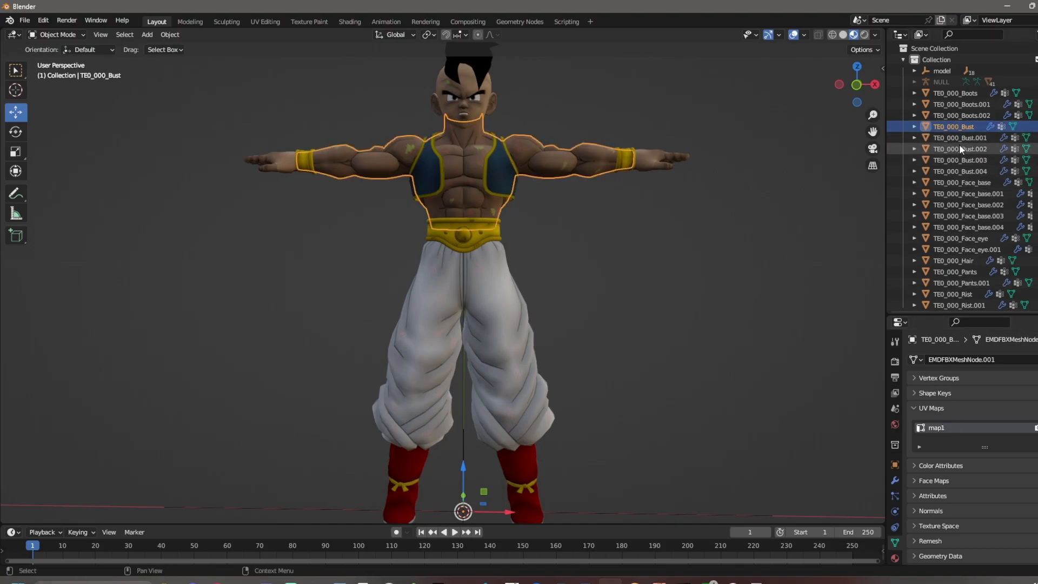
- Rename the UV maps of TE0_000_Boots.002, TE0_000_Boots.001 and TE0_000_Boots to map1
{"action": "left_click", "coordinate": [962, 115]}
{"action": "double_click", "coordinate": [959, 427]}
{"action": "type", "text": "map1"}
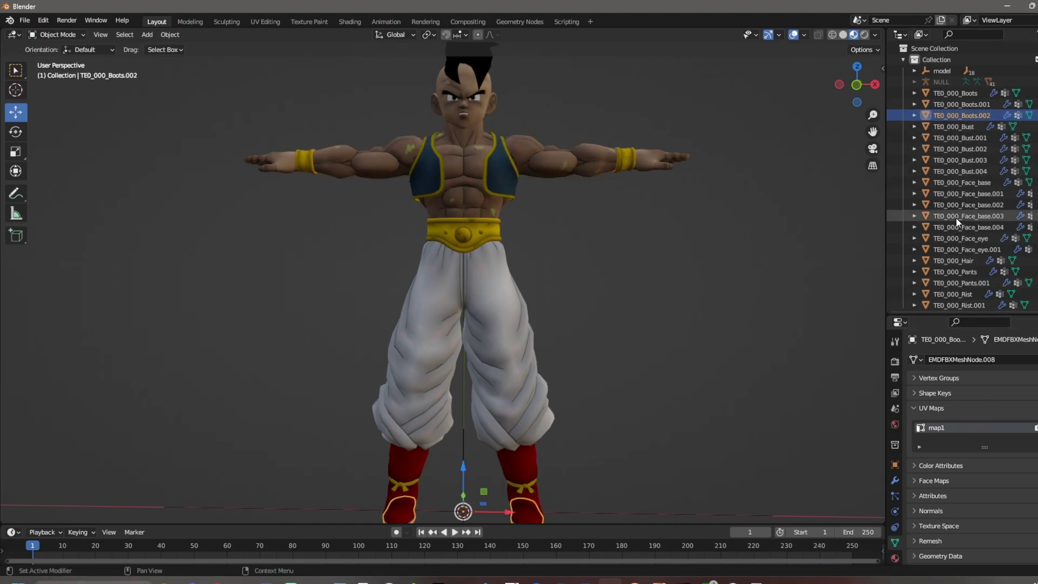
{"action": "left_click", "coordinate": [962, 104]}
{"action": "double_click", "coordinate": [952, 428]}
{"action": "type", "text": "map1"}
{"action": "key", "text": "Return"}
{"action": "left_click", "coordinate": [957, 93]}
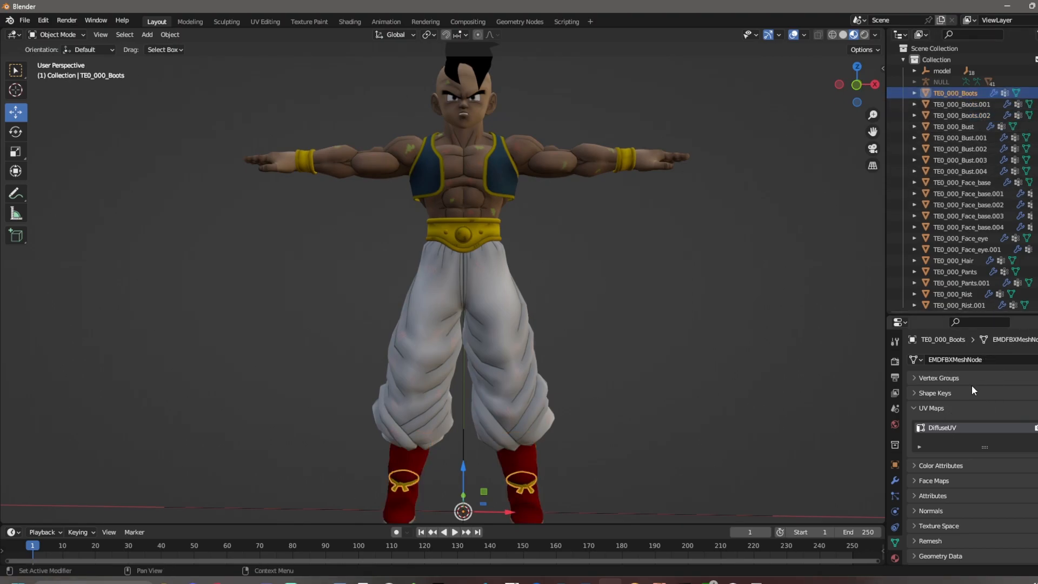
{"action": "type", "text": "map1"}
{"action": "key", "text": "Return"}
- Deselect everything and examine the textured character from several angles
{"action": "left_click", "coordinate": [635, 264]}
{"action": "scroll", "coordinate": [635, 265], "scroll_direction": "down", "scroll_amount": 3}
{"action": "middle_click_drag", "start_coordinate": [635, 264], "coordinate": [624, 240]}
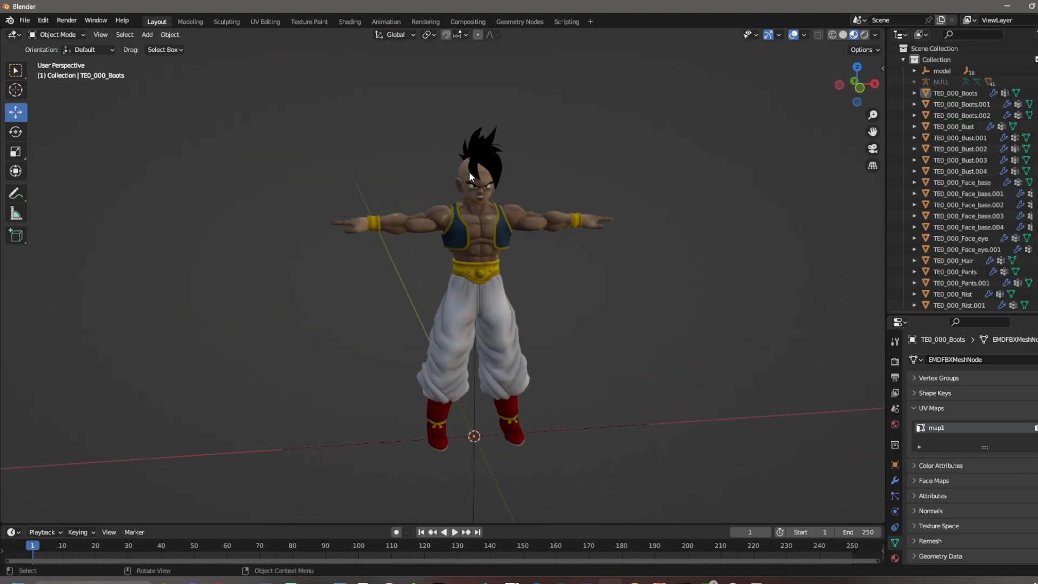
{"action": "scroll", "coordinate": [488, 247], "scroll_direction": "up", "scroll_amount": 1}
{"action": "middle_click_drag", "start_coordinate": [629, 331], "coordinate": [585, 336]}
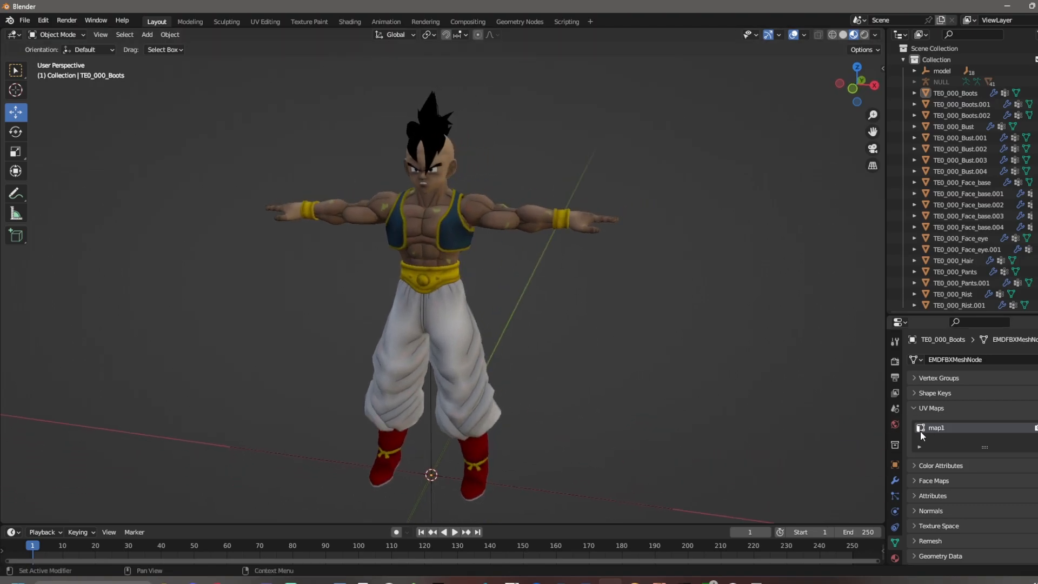
{"action": "scroll", "coordinate": [610, 215], "scroll_direction": "up", "scroll_amount": 3}
{"action": "middle_click_drag", "start_coordinate": [517, 190], "coordinate": [680, 258]}
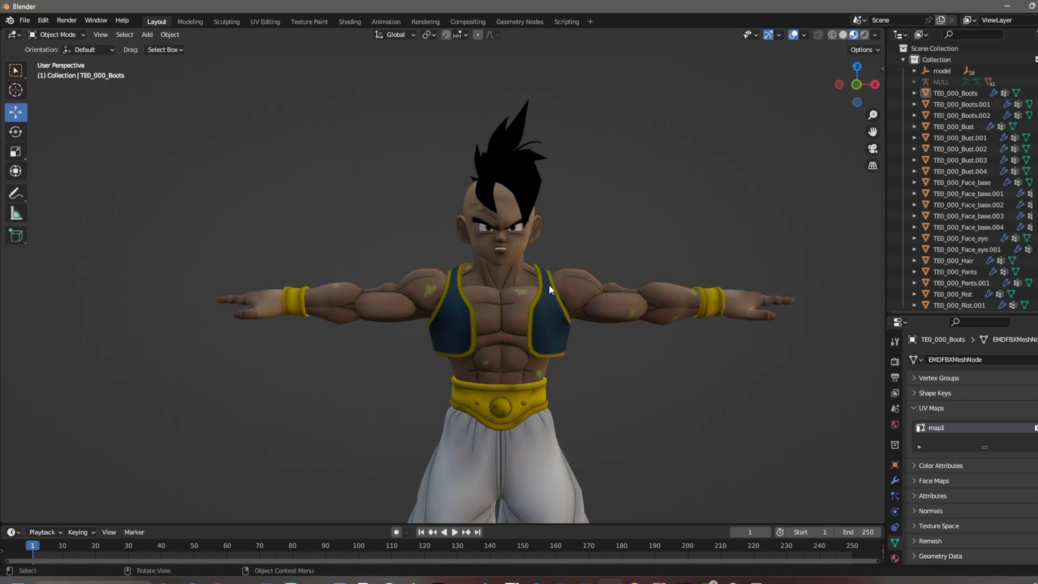
- Show the NULL armature to compare its bones with the full body, and hide it again
{"action": "left_click", "coordinate": [1037, 82]}
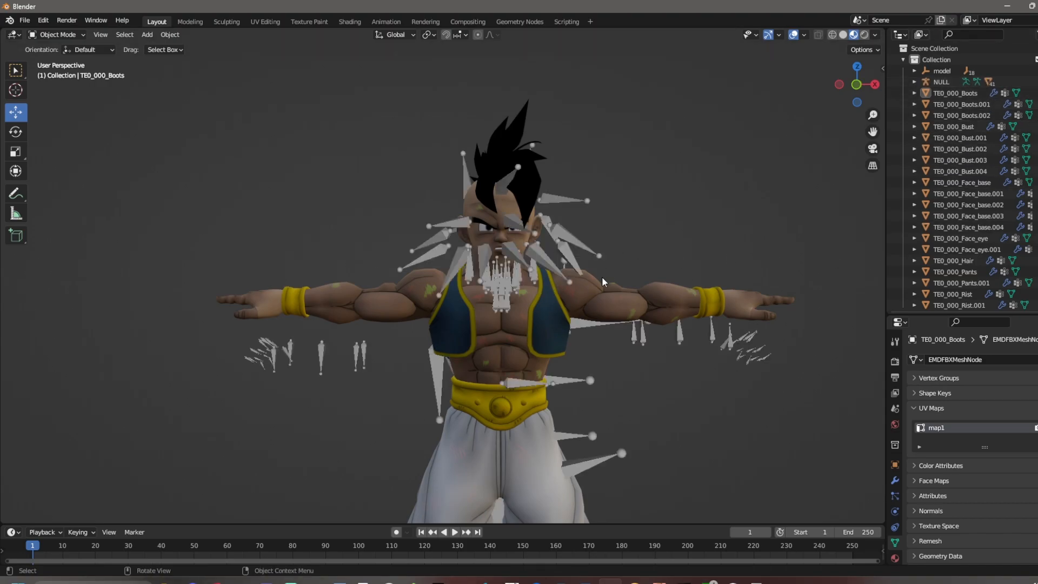
{"action": "scroll", "coordinate": [547, 345], "scroll_direction": "down", "scroll_amount": 1}
{"action": "scroll", "coordinate": [547, 346], "scroll_direction": "down", "scroll_amount": 4}
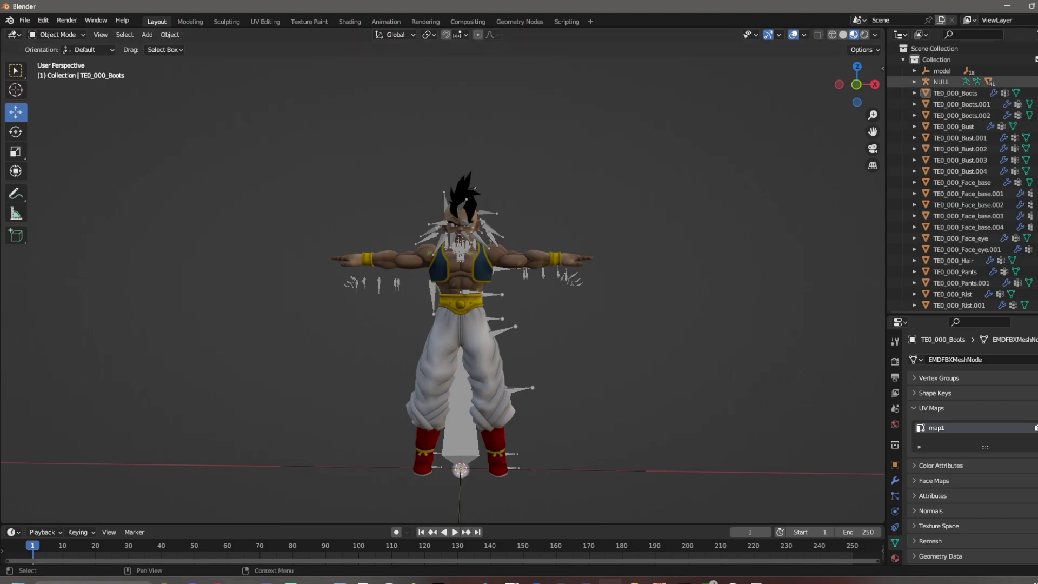
{"action": "left_click", "coordinate": [1037, 82]}
- Select the character's hair and show its vertex groups in an enlarged list
{"action": "left_click_drag", "start_coordinate": [970, 314], "coordinate": [970, 104]}
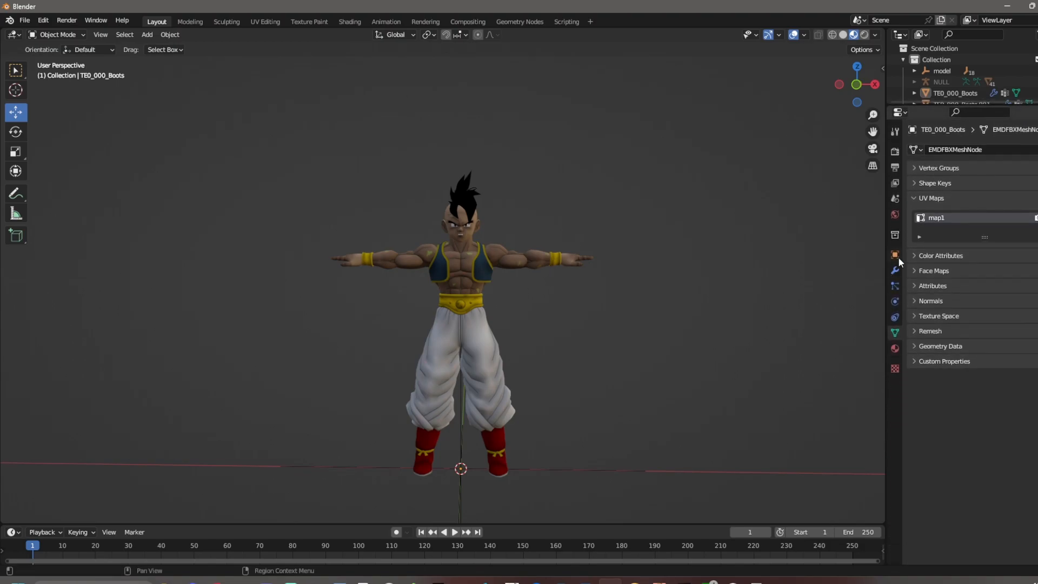
{"action": "scroll", "coordinate": [458, 187], "scroll_direction": "up", "scroll_amount": 2}
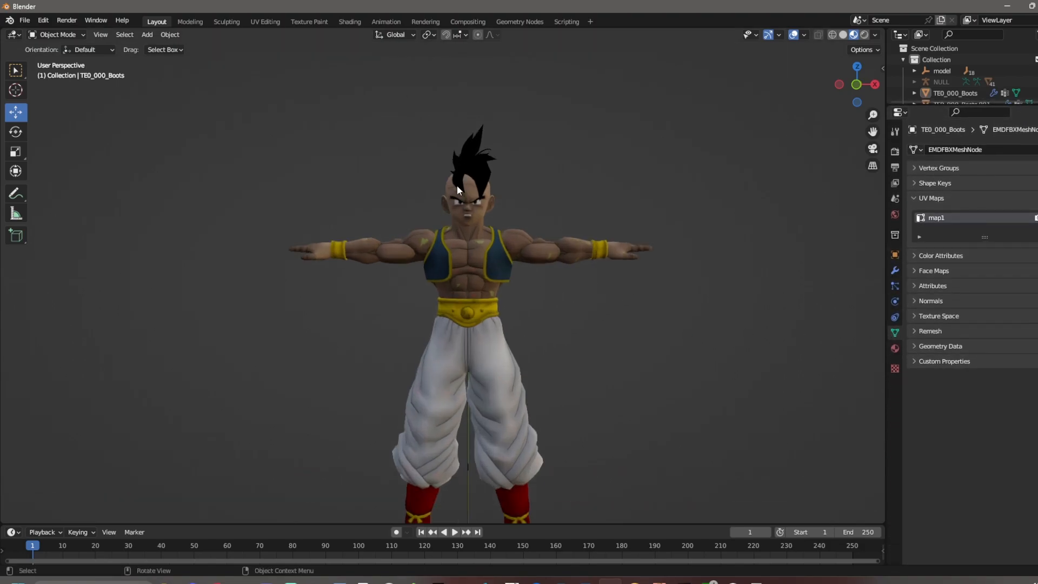
{"action": "left_click", "coordinate": [476, 173]}
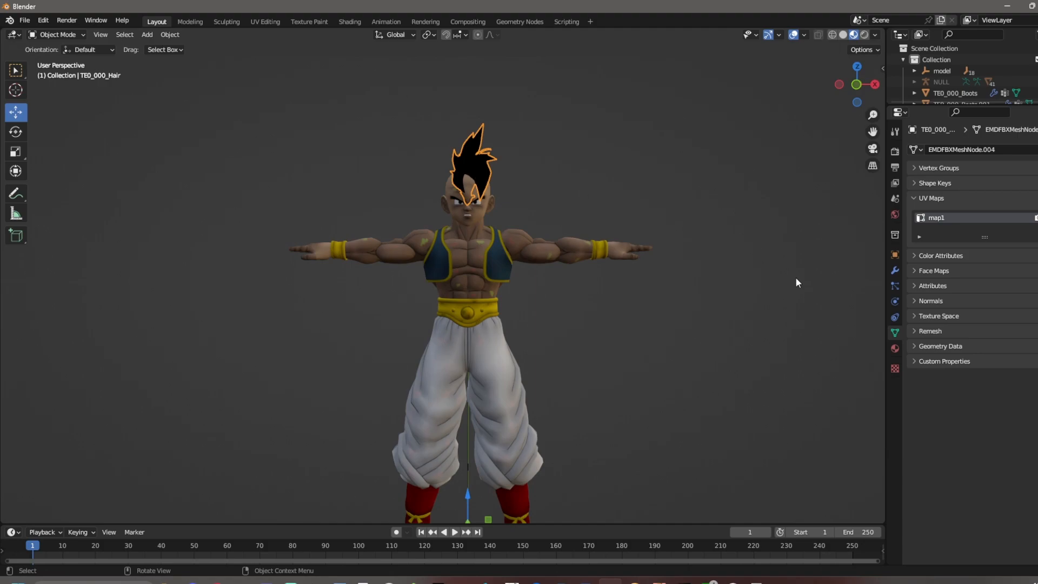
{"action": "left_click", "coordinate": [895, 349]}
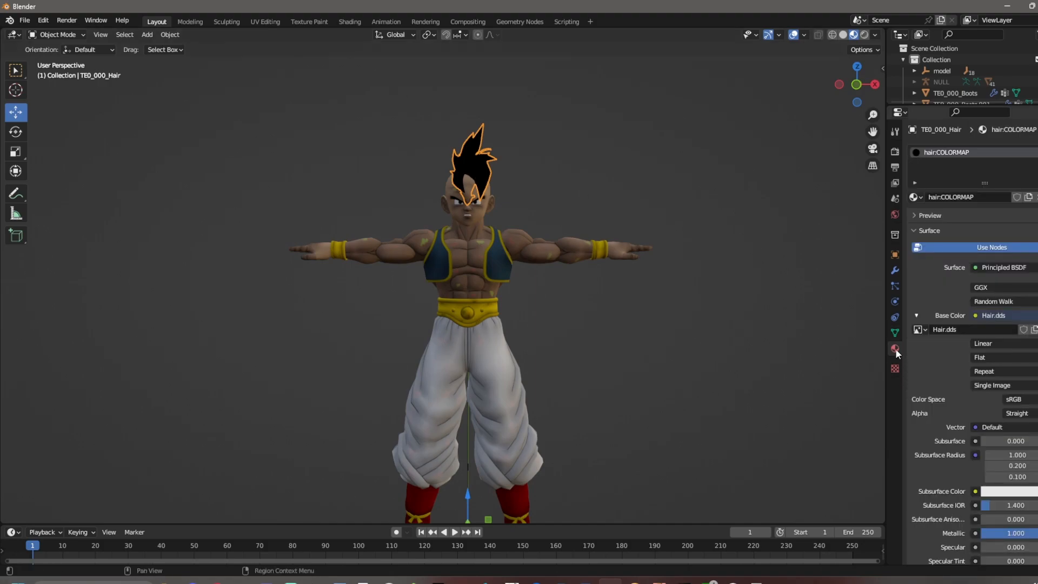
{"action": "left_click", "coordinate": [895, 334]}
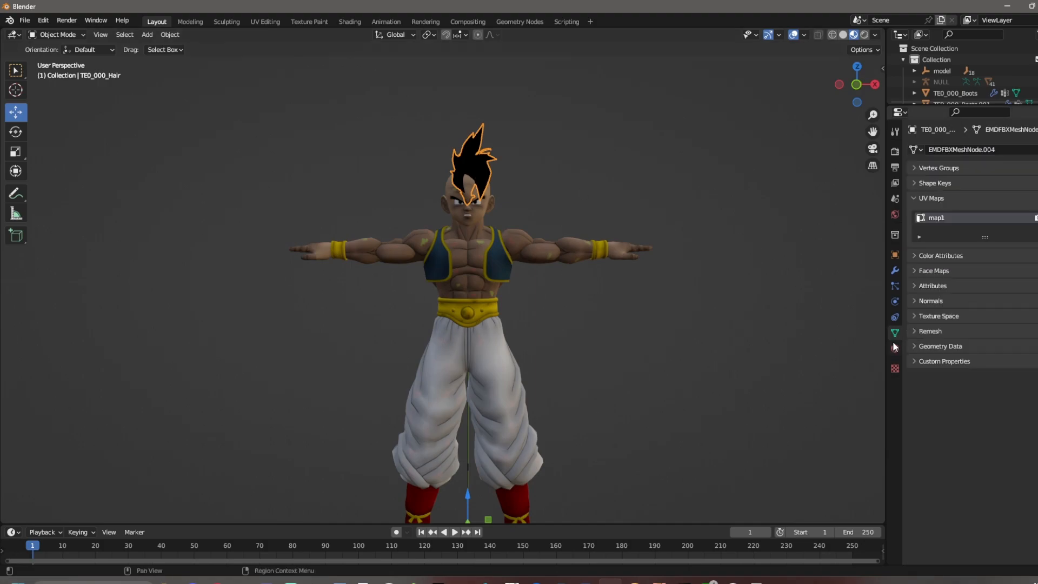
{"action": "left_click", "coordinate": [918, 200]}
{"action": "left_click", "coordinate": [917, 167]}
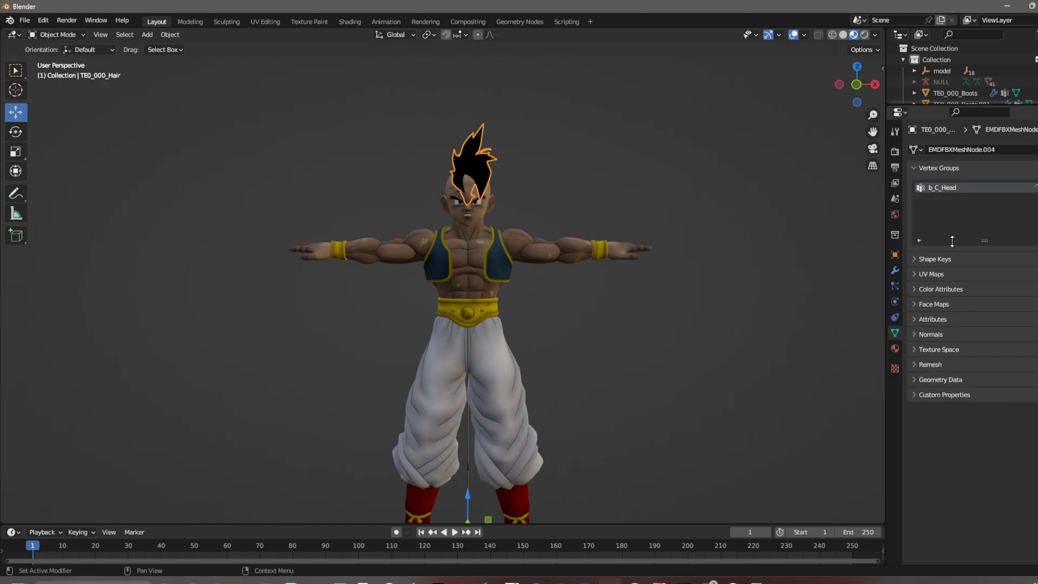
{"action": "left_click_drag", "start_coordinate": [976, 243], "coordinate": [975, 382]}
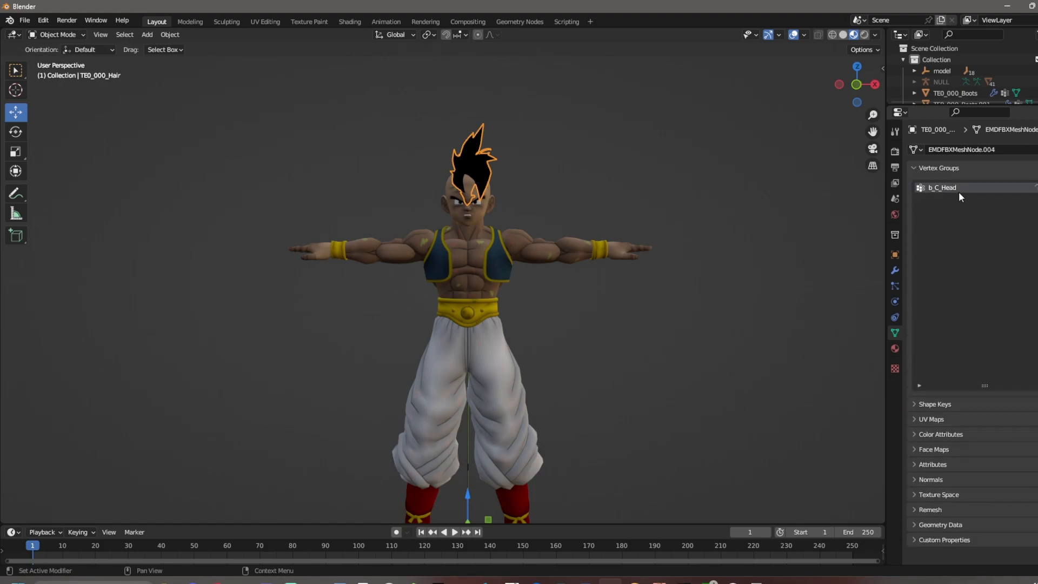
- Switch the hair mesh to Weight Paint mode and inspect its b_C_Head weights
{"action": "left_click", "coordinate": [38, 36]}
{"action": "left_click", "coordinate": [78, 103]}
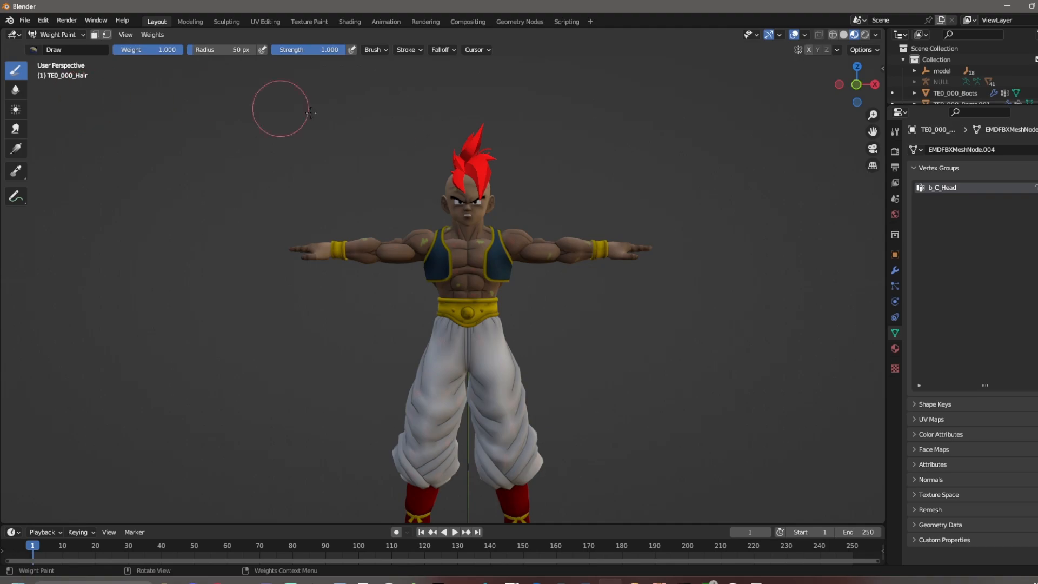
{"action": "scroll", "coordinate": [672, 192], "scroll_direction": "up", "scroll_amount": 2}
{"action": "middle_click_drag", "start_coordinate": [672, 192], "coordinate": [628, 308]}
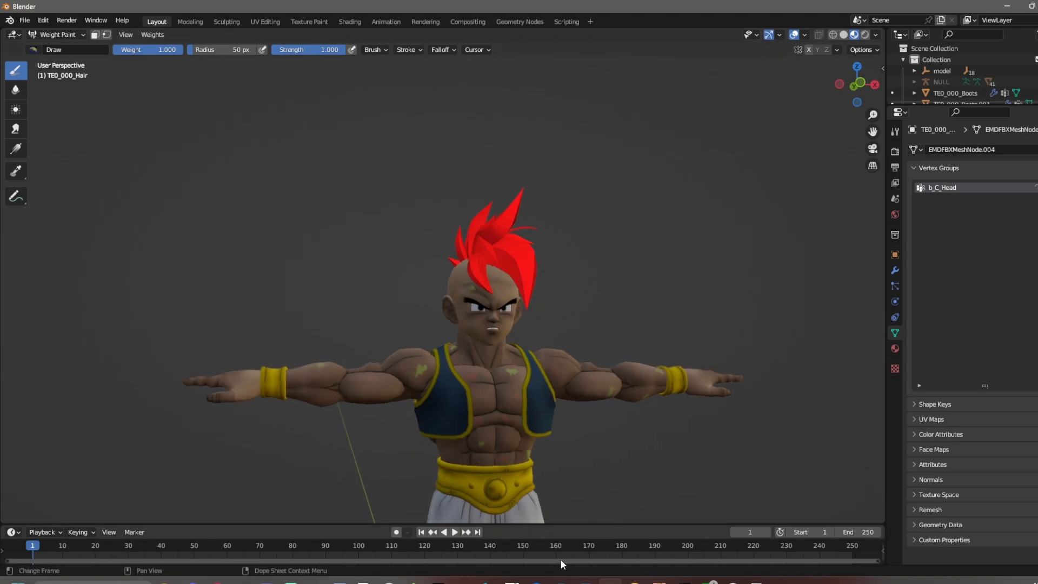
- Open a second Blender window and delete all default objects from the new scene
{"action": "right_click", "coordinate": [609, 580]}
{"action": "left_click", "coordinate": [608, 526]}
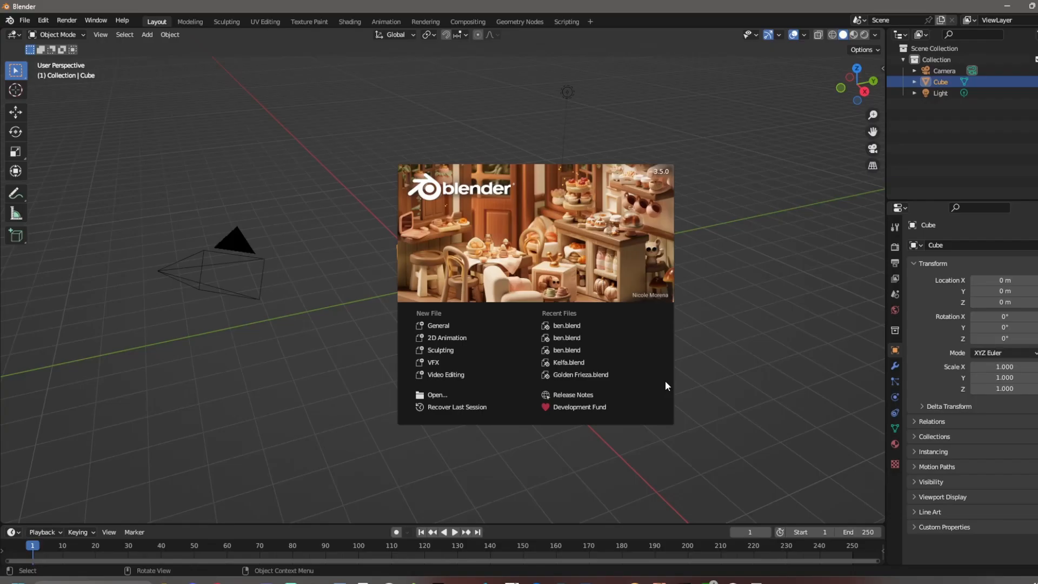
{"action": "left_click", "coordinate": [665, 381]}
{"action": "key", "text": "a"}
{"action": "key", "text": "Delete"}
- Import output.fbx from the recent [0]006_gohan_2_1p_PS3 folder as an FBX model
{"action": "left_click", "coordinate": [26, 22]}
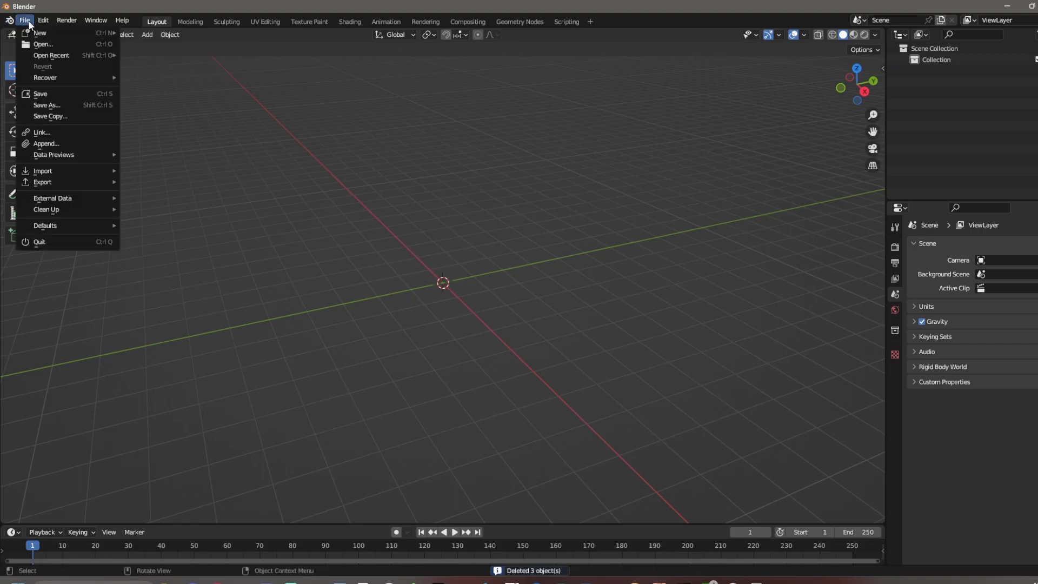
{"action": "mouse_move", "coordinate": [90, 171]}
{"action": "left_click", "coordinate": [162, 282]}
{"action": "left_click", "coordinate": [274, 388]}
{"action": "left_click", "coordinate": [404, 124]}
{"action": "left_click", "coordinate": [404, 124]}
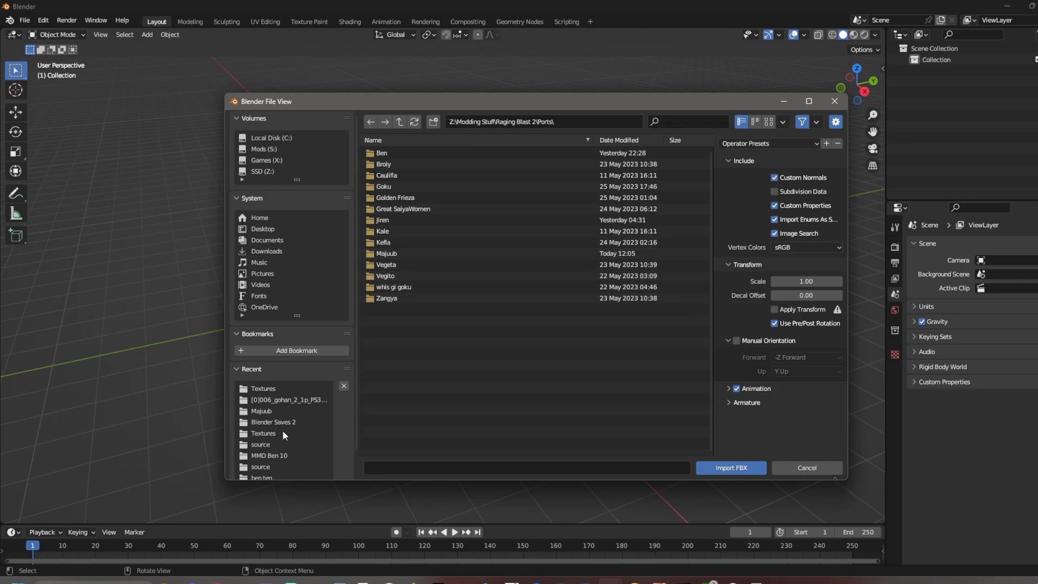
{"action": "left_click", "coordinate": [301, 401]}
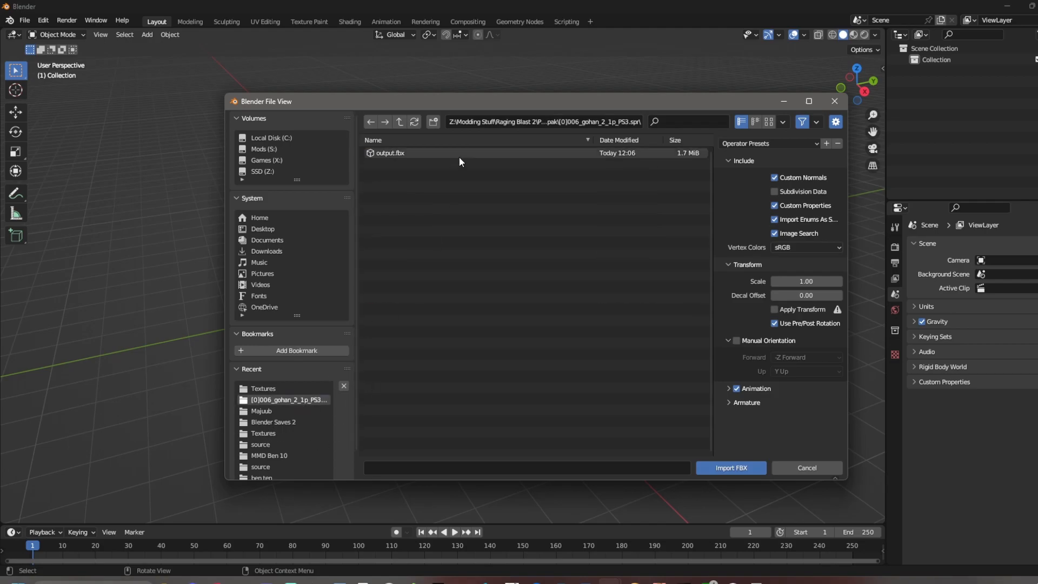
{"action": "double_click", "coordinate": [459, 157]}
- Hide the imported NULL armature and select the Gohan model's hair mesh
{"action": "middle_click_drag", "start_coordinate": [469, 277], "coordinate": [657, 286]}
{"action": "left_click", "coordinate": [647, 295]}
{"action": "scroll", "coordinate": [644, 270], "scroll_direction": "up", "scroll_amount": 1}
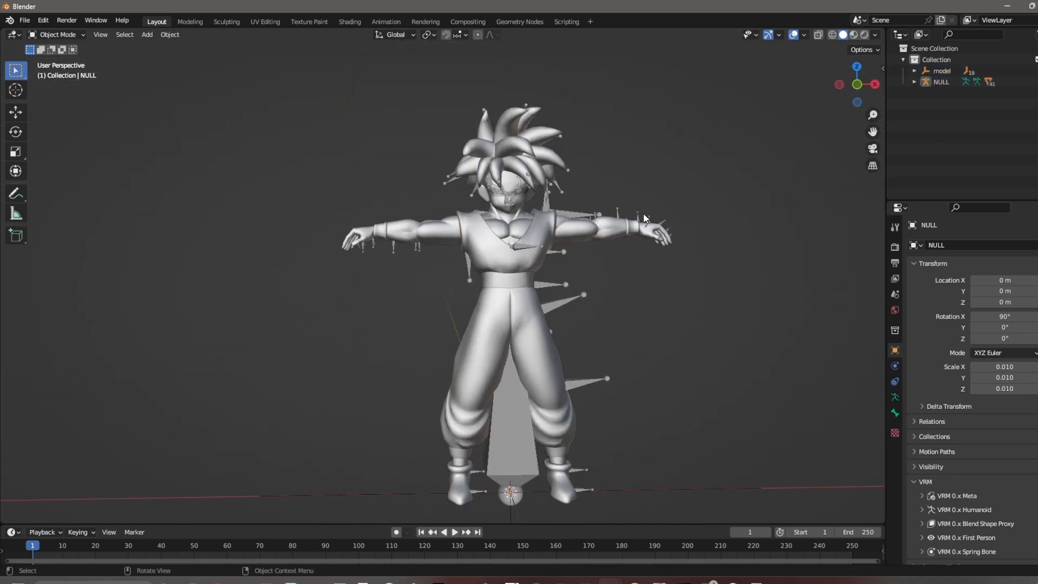
{"action": "left_click", "coordinate": [533, 156]}
{"action": "key", "text": "h"}
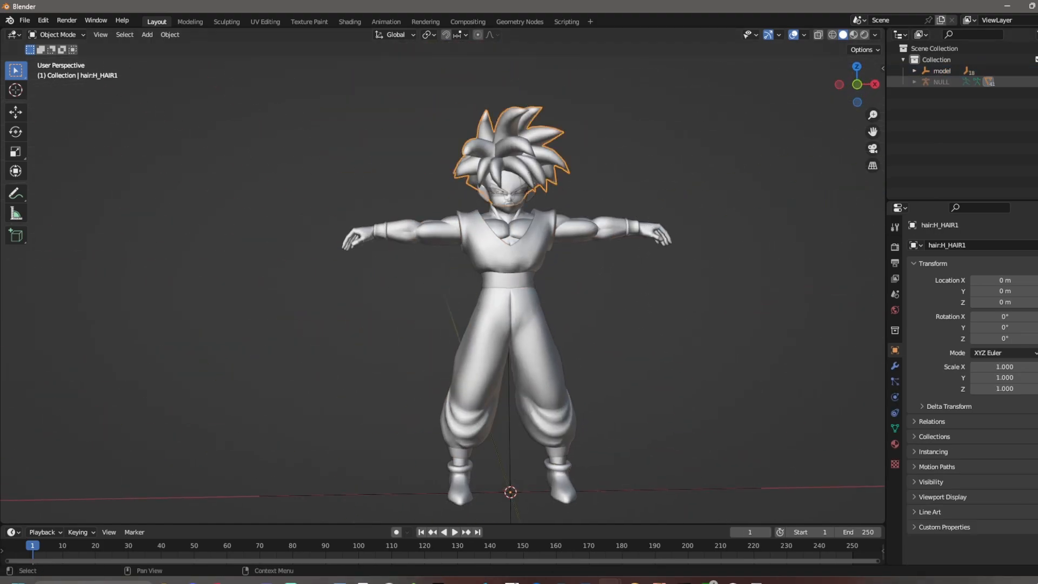
- Switch hair:H_HAIR1 to Weight Paint mode and display its vertex groups beside a side view of the head
{"action": "left_click", "coordinate": [59, 34]}
{"action": "left_click", "coordinate": [71, 95]}
{"action": "mouse_move", "coordinate": [591, 203]}
{"action": "middle_mouse_down"}
{"action": "mouse_move", "coordinate": [667, 301]}
{"action": "mouse_move", "coordinate": [344, 185]}
{"action": "mouse_move", "coordinate": [379, 227]}
{"action": "mouse_move", "coordinate": [460, 281]}
{"action": "middle_mouse_up"}
{"action": "left_click", "coordinate": [896, 444]}
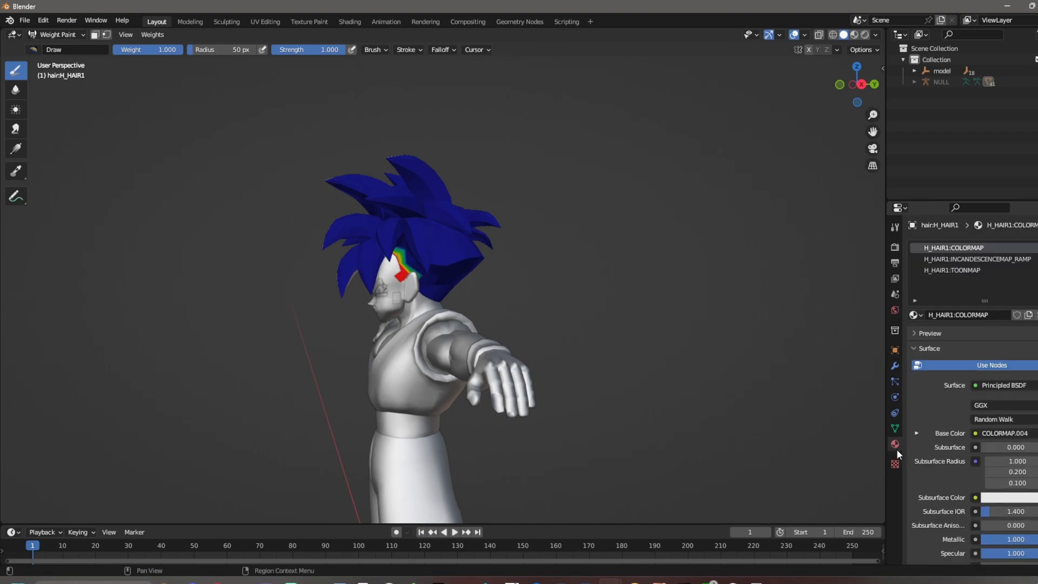
{"action": "left_click", "coordinate": [895, 428]}
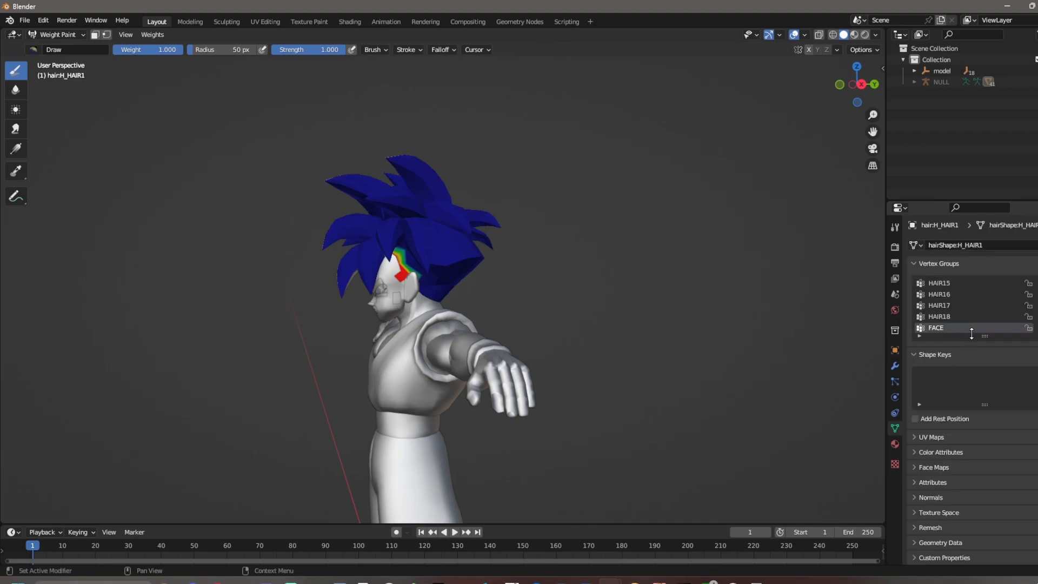
- Enlarge the vertex group list and step through the HAIR groups of hair:H_HAIR1 to inspect which strands each one weights
{"action": "left_click_drag", "start_coordinate": [989, 338], "coordinate": [969, 431]}
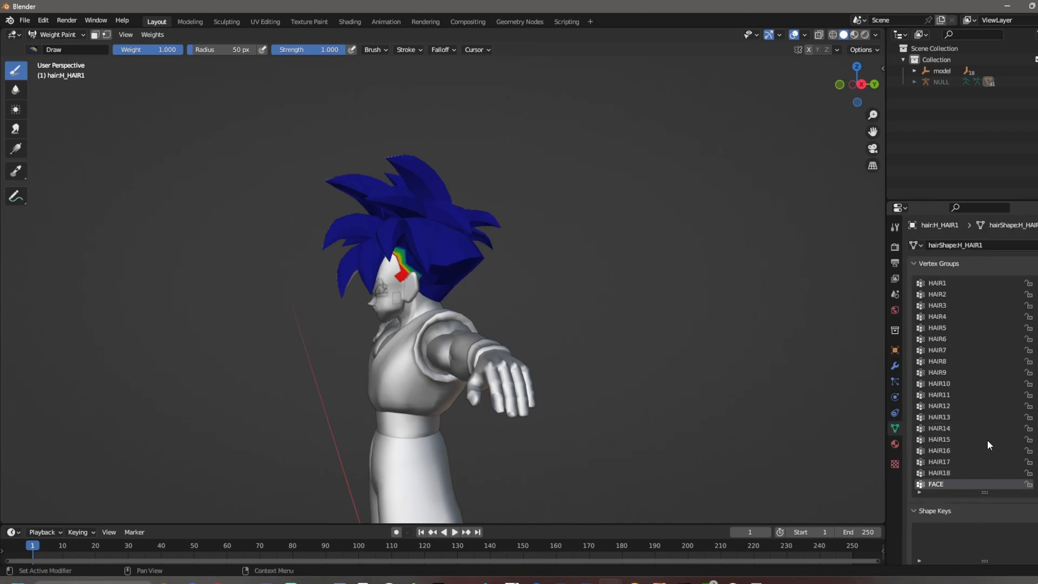
{"action": "scroll", "coordinate": [989, 435], "scroll_direction": "up", "scroll_amount": 3}
{"action": "left_click", "coordinate": [950, 296]}
{"action": "middle_click_drag", "start_coordinate": [679, 332], "coordinate": [492, 220]}
{"action": "left_click", "coordinate": [956, 287]}
{"action": "left_click", "coordinate": [957, 302]}
{"action": "key", "text": "Down"}
{"action": "key", "text": "Down"}
{"action": "key", "text": "Down"}
{"action": "key", "text": "Down"}
{"action": "key", "text": "Down"}
{"action": "key", "text": "Down"}
{"action": "key", "text": "Down"}
{"action": "key", "text": "Down"}
{"action": "key", "text": "Down"}
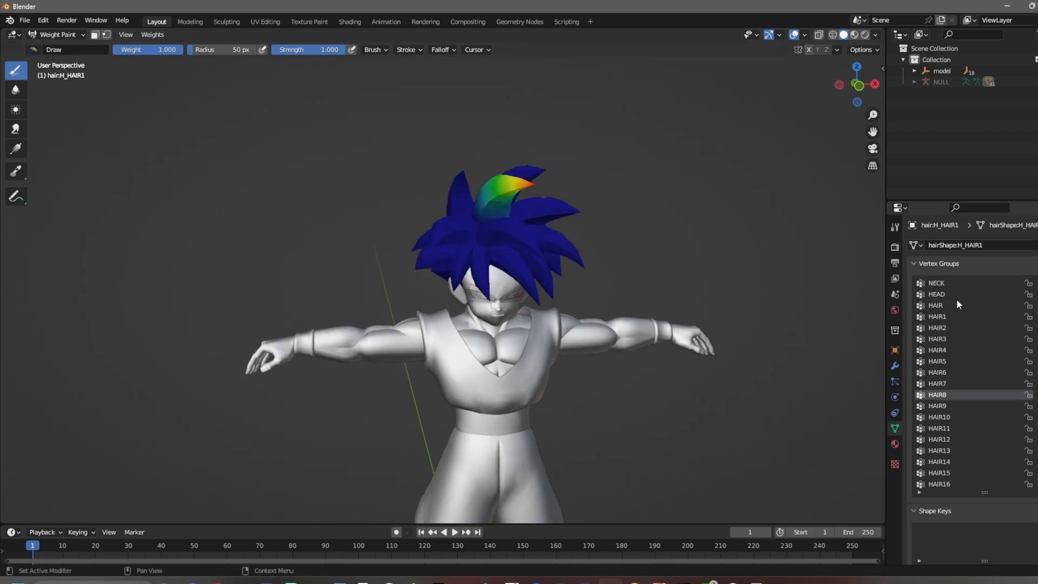
- Examine the NECK, HEAD and HAIR1 weights on the Gohan model's hair from different angles
{"action": "left_click", "coordinate": [965, 282]}
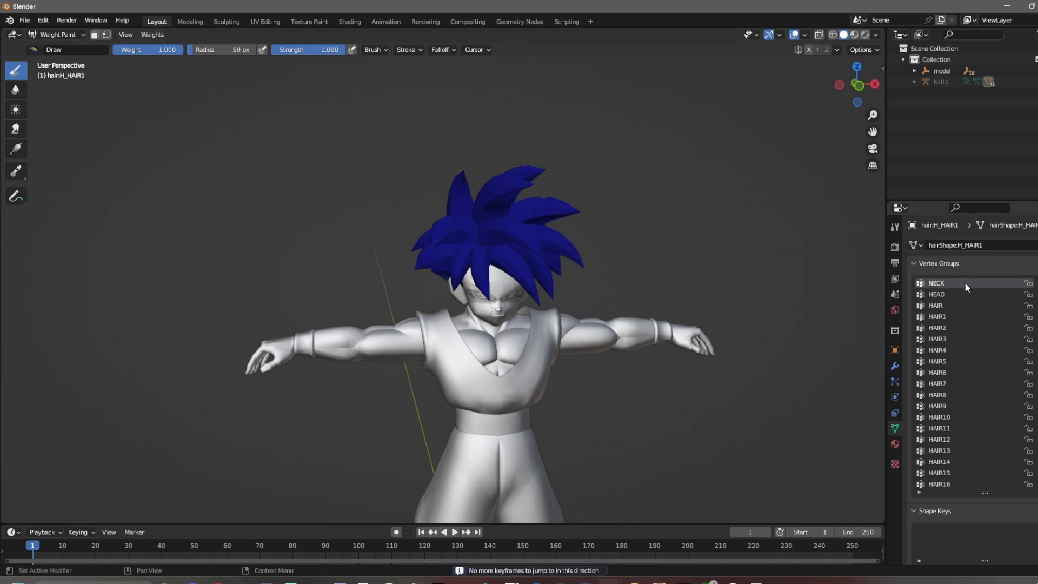
{"action": "middle_click_drag", "start_coordinate": [585, 256], "coordinate": [414, 247]}
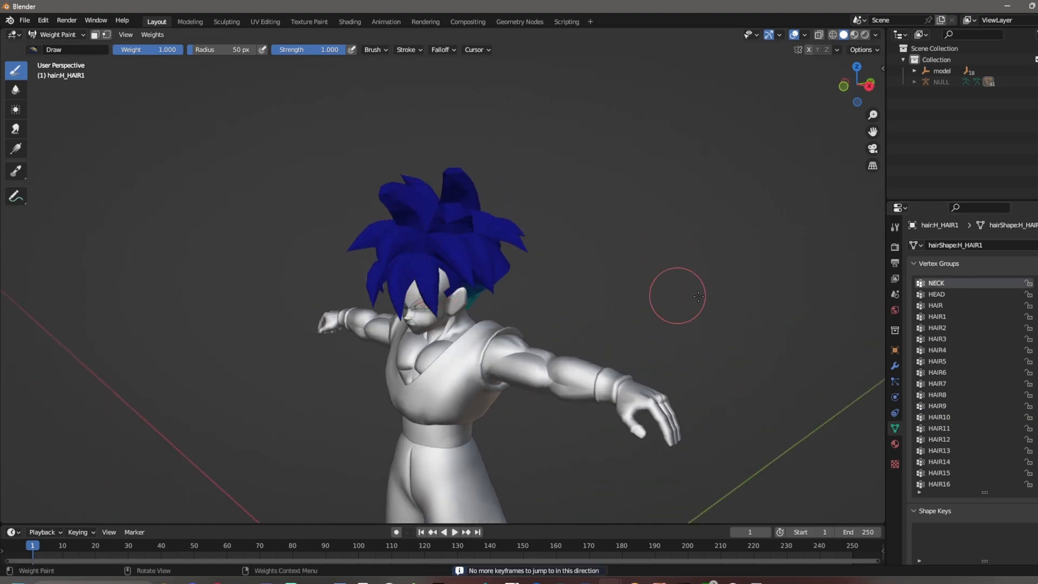
{"action": "left_click", "coordinate": [955, 294]}
{"action": "left_click", "coordinate": [941, 318]}
{"action": "middle_click_drag", "start_coordinate": [746, 308], "coordinate": [889, 302]}
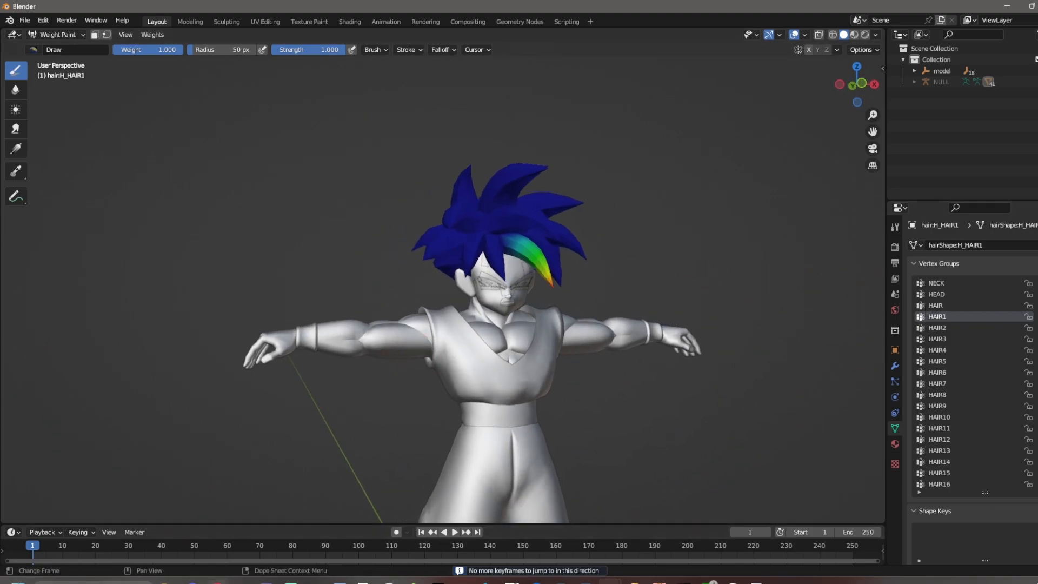
- Switch to the custom character's Blender window and rename the vertex group of TE0_000_Hair to HEAD
{"action": "mouse_move", "coordinate": [582, 582]}
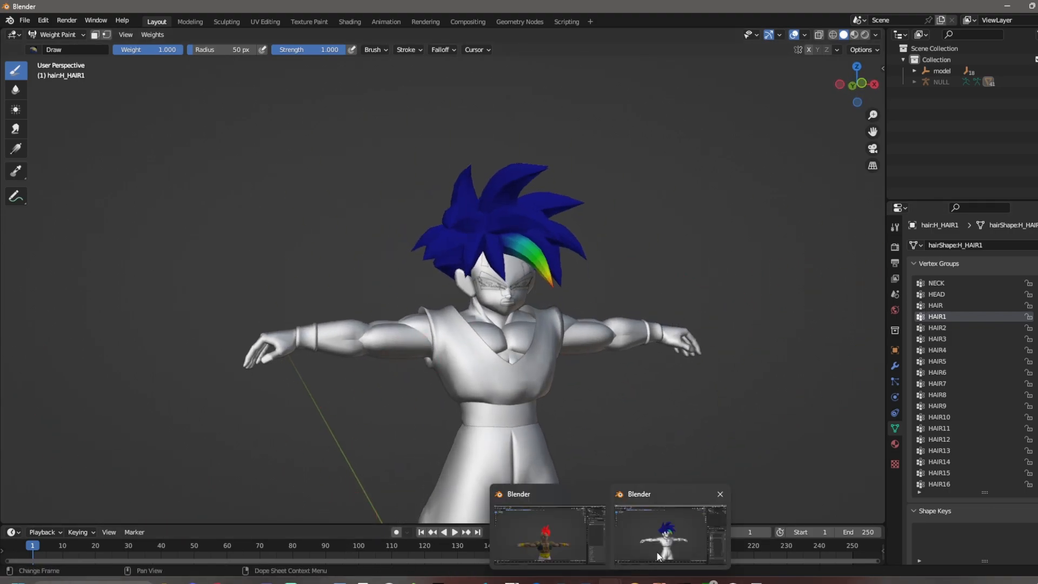
{"action": "left_click", "coordinate": [572, 544]}
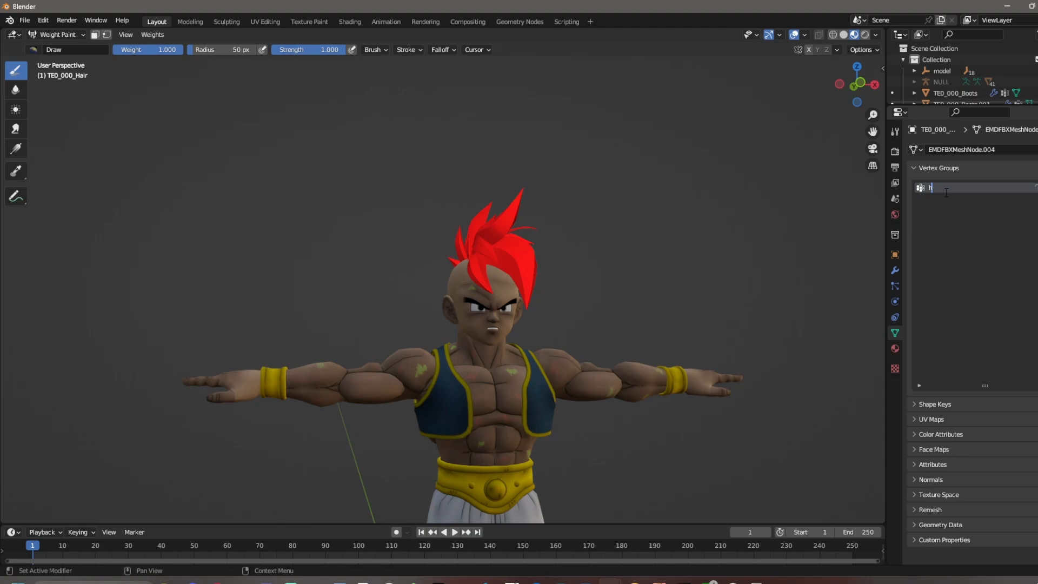
{"action": "mouse_move", "coordinate": [575, 324]}
{"action": "middle_mouse_down"}
{"action": "mouse_move", "coordinate": [503, 324]}
{"action": "mouse_move", "coordinate": [575, 324]}
{"action": "middle_mouse_up"}
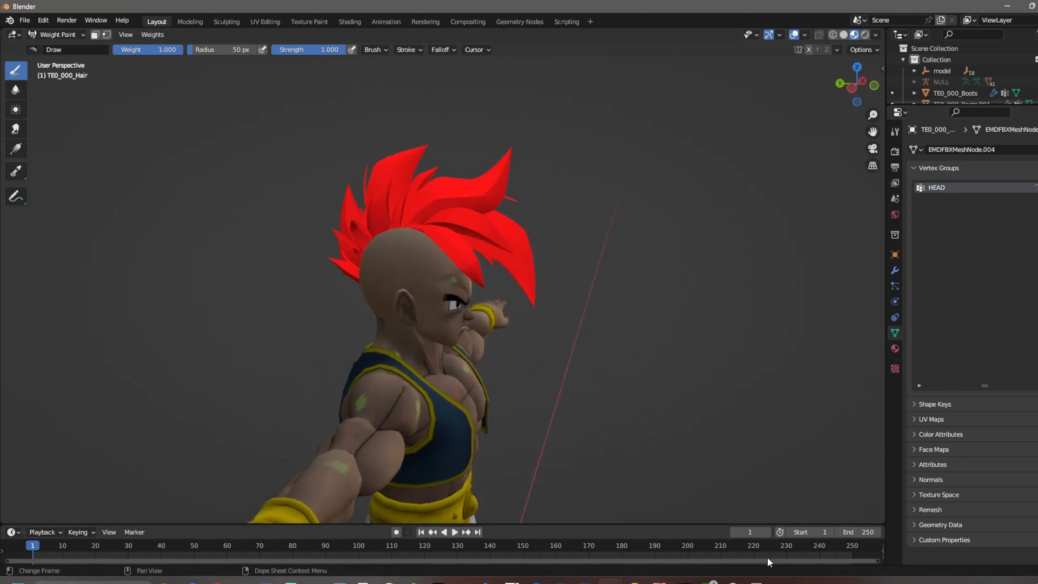
- Compare the Gohan model's hair weights with the custom character's hair by viewing both models from several angles
{"action": "left_click", "coordinate": [671, 519]}
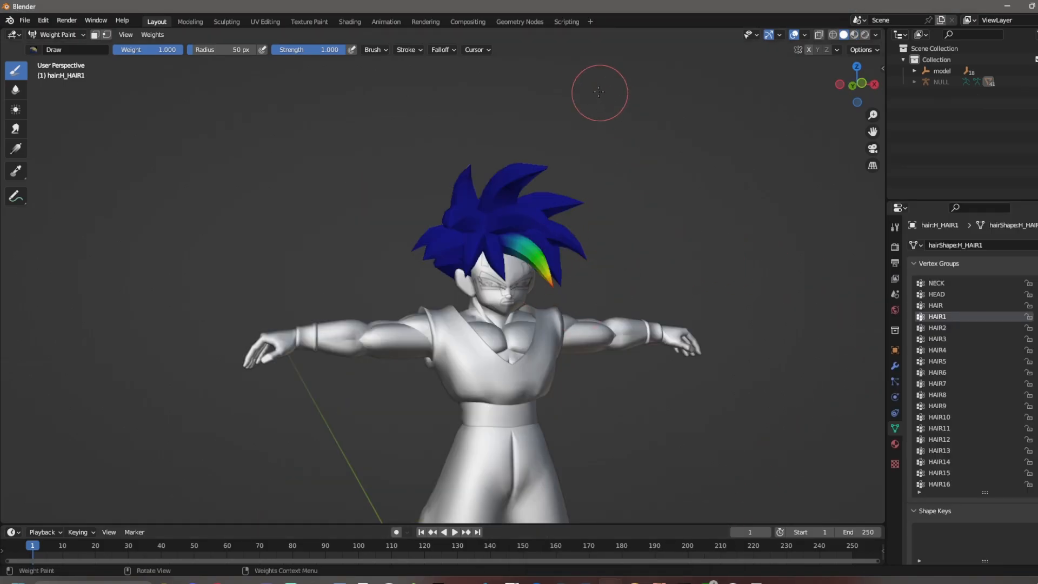
{"action": "middle_click_drag", "start_coordinate": [645, 272], "coordinate": [579, 275]}
{"action": "middle_click_drag", "start_coordinate": [433, 321], "coordinate": [498, 279]}
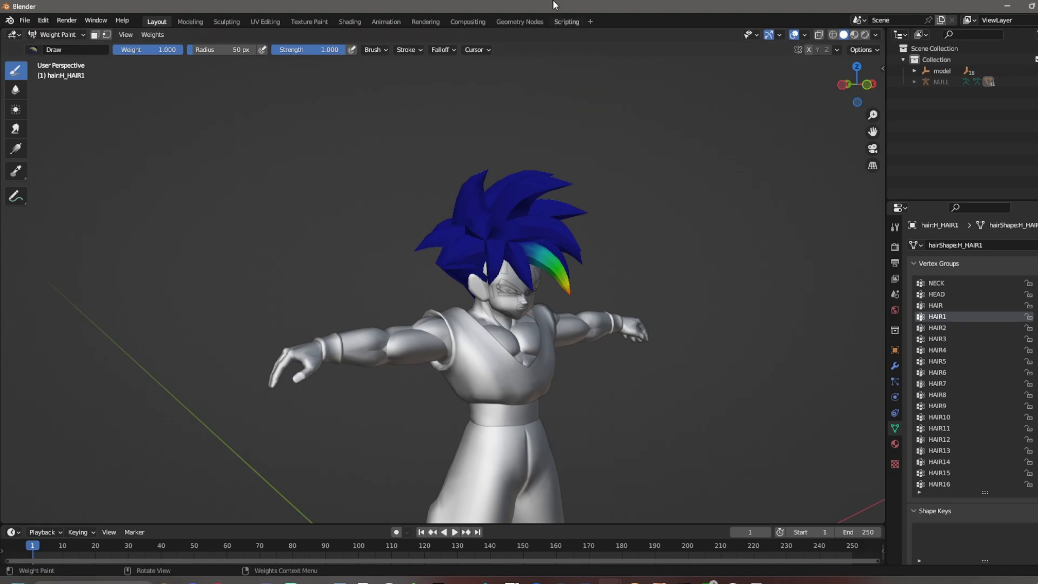
{"action": "left_click_drag", "start_coordinate": [539, 4], "coordinate": [516, 404]}
{"action": "middle_click_drag", "start_coordinate": [529, 171], "coordinate": [506, 341]}
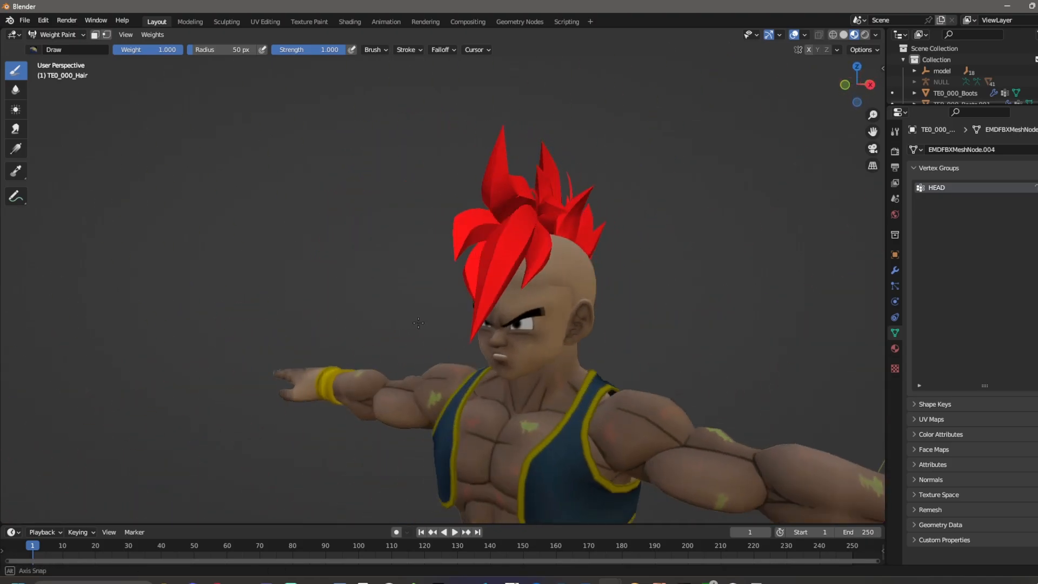
{"action": "middle_click_drag", "start_coordinate": [562, 288], "coordinate": [835, 250]}
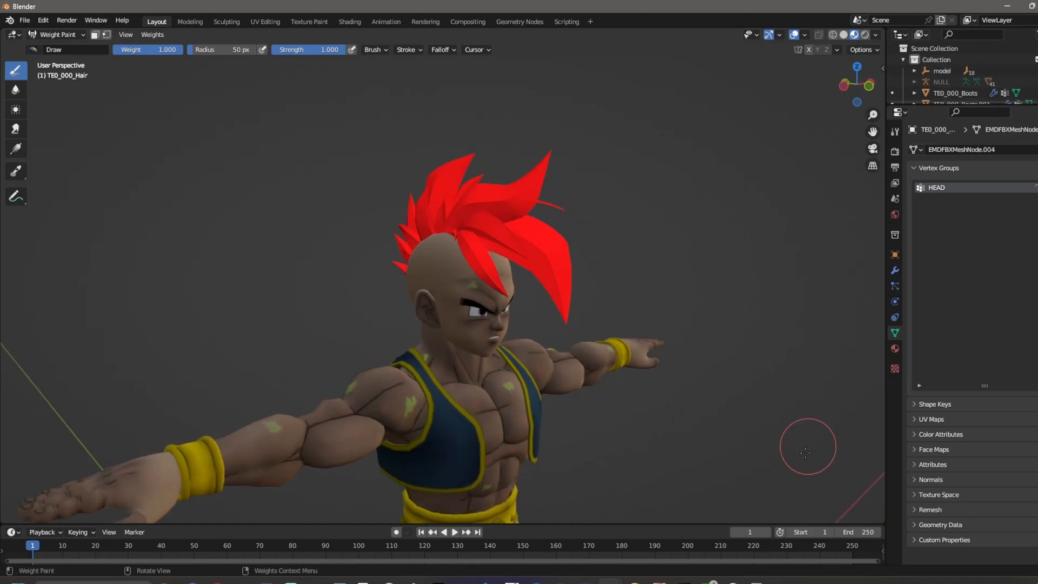
- Display the HEAD weights on the Gohan model's hair and examine them from the side and front
{"action": "mouse_move", "coordinate": [606, 577]}
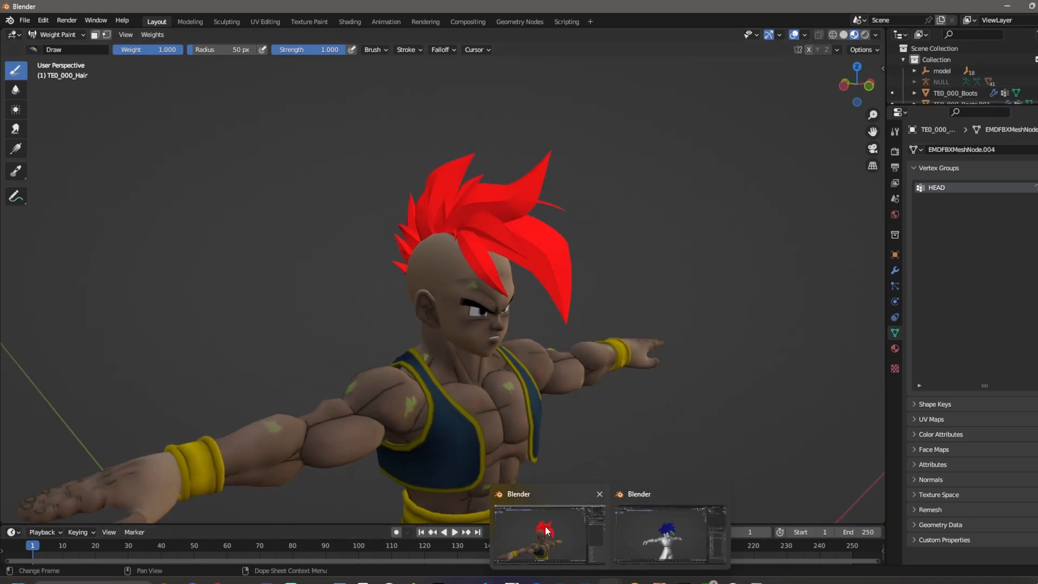
{"action": "mouse_move", "coordinate": [659, 532]}
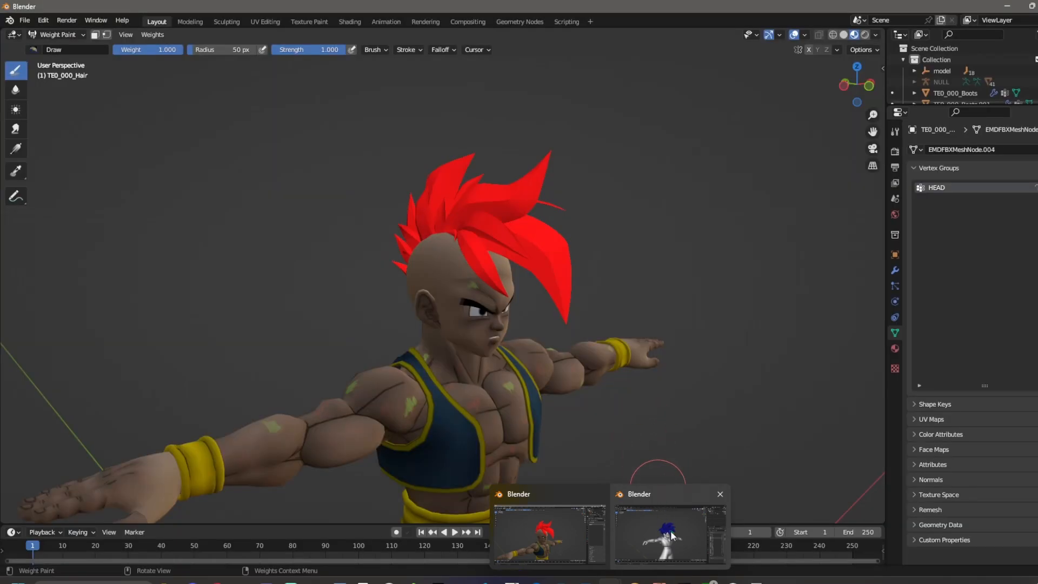
{"action": "left_click_drag", "start_coordinate": [595, 401], "coordinate": [595, 103]}
{"action": "left_click", "coordinate": [912, 388]}
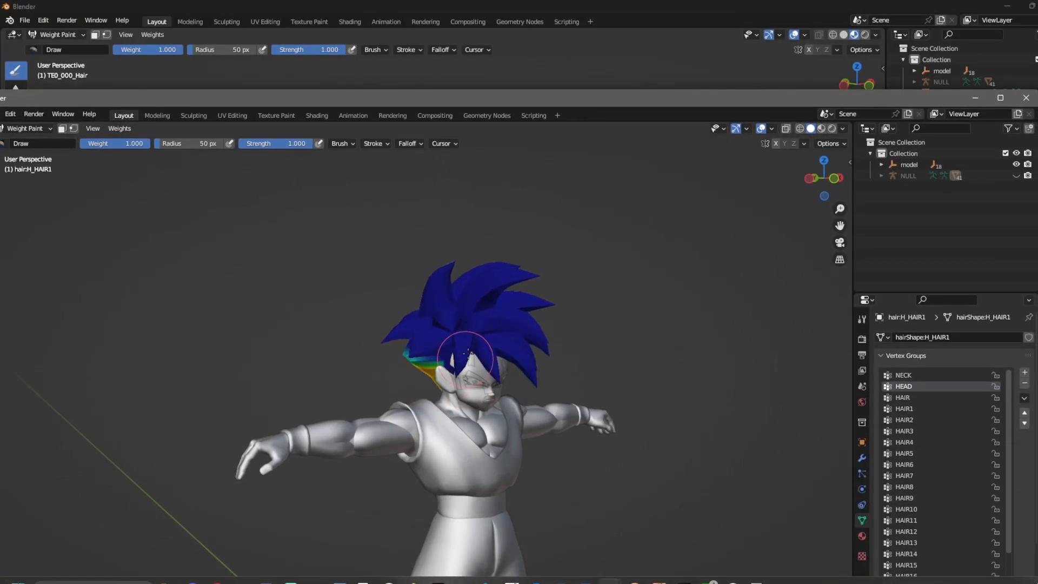
{"action": "middle_click_drag", "start_coordinate": [512, 385], "coordinate": [350, 405]}
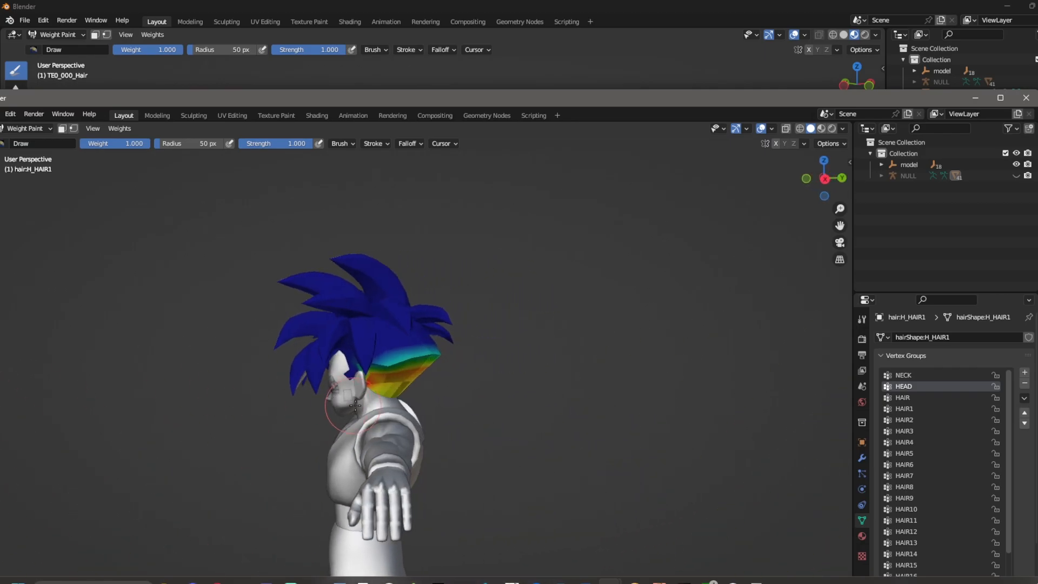
{"action": "left_click_drag", "start_coordinate": [423, 99], "coordinate": [441, 87]}
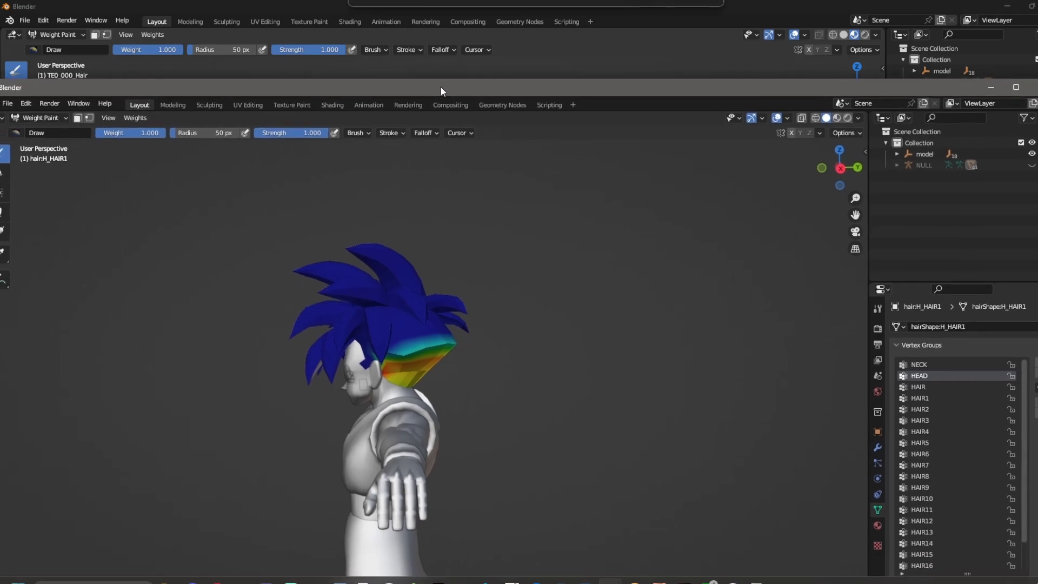
{"action": "mouse_move", "coordinate": [456, 343]}
{"action": "middle_mouse_down"}
{"action": "mouse_move", "coordinate": [543, 336]}
{"action": "mouse_move", "coordinate": [497, 408]}
{"action": "middle_mouse_up"}
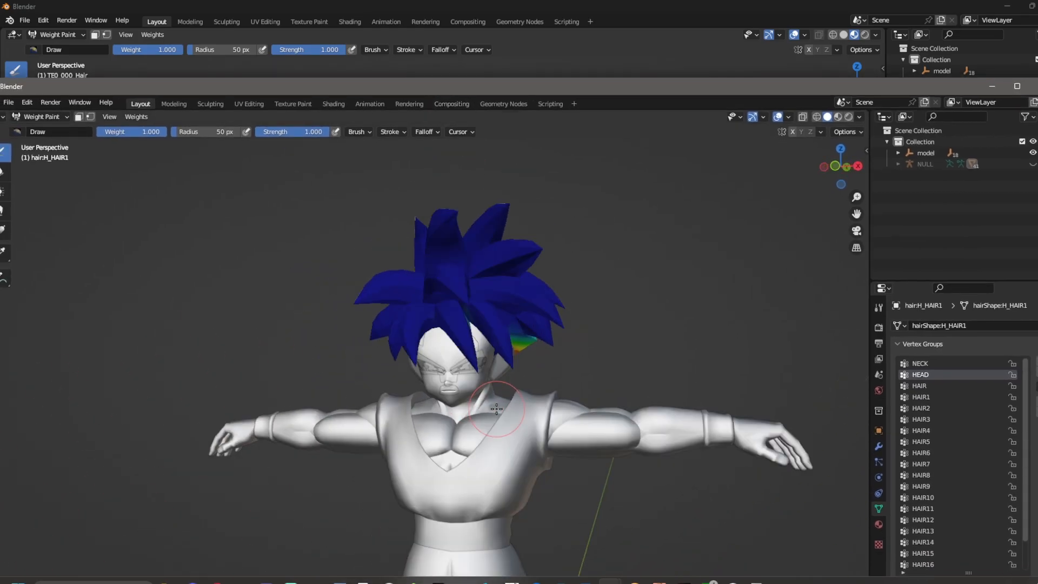
- Return the custom character to Object Mode, enlarge the object list and select the TE0_000_Boots mesh
{"action": "left_click_drag", "start_coordinate": [570, 93], "coordinate": [507, 408]}
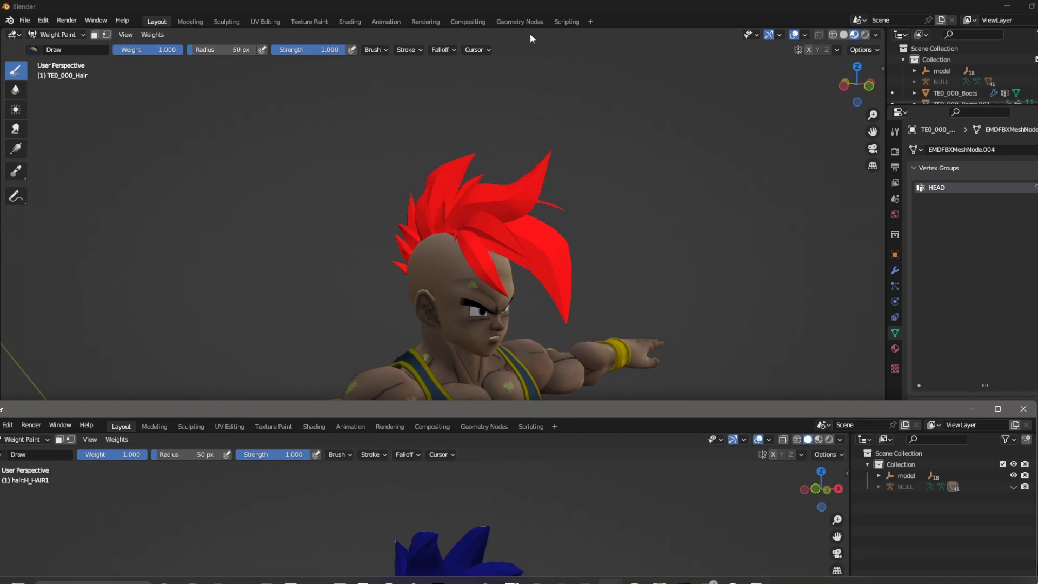
{"action": "left_click", "coordinate": [493, 12]}
{"action": "left_click", "coordinate": [66, 35]}
{"action": "left_click", "coordinate": [61, 48]}
{"action": "left_click_drag", "start_coordinate": [968, 106], "coordinate": [968, 264]}
{"action": "left_click", "coordinate": [950, 96]}
{"action": "middle_click_drag", "start_coordinate": [610, 482], "coordinate": [637, 219], "text": "shift"}
{"action": "middle_click_drag", "start_coordinate": [856, 391], "coordinate": [675, 258]}
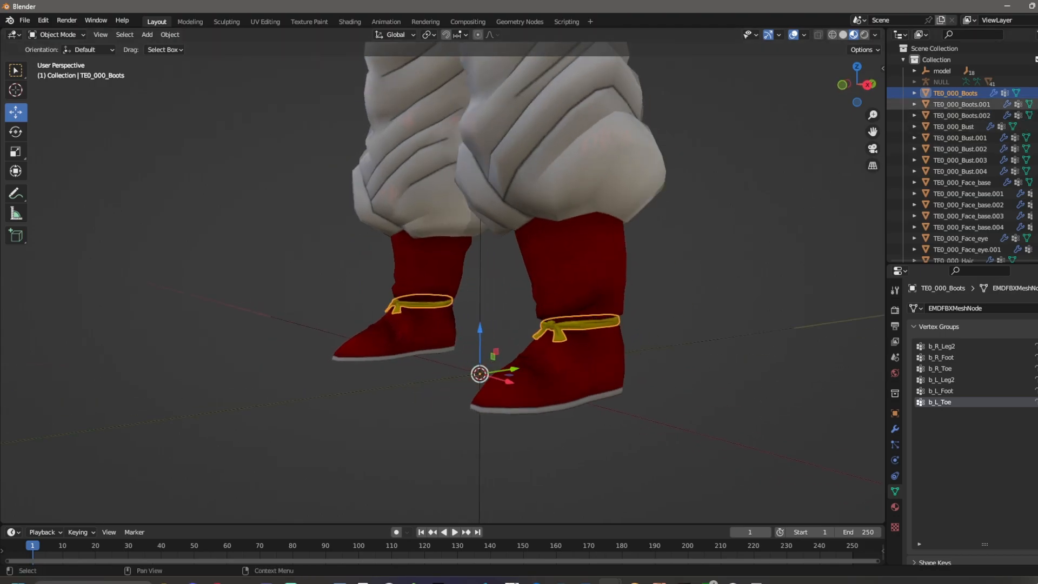
- Hide TE0_000_Boots.001 and TE0_000_Boots.002, and switch TE0_000_Boots to Weight Paint mode
{"action": "left_click", "coordinate": [1037, 104]}
{"action": "left_click", "coordinate": [1037, 116]}
{"action": "middle_click_drag", "start_coordinate": [649, 348], "coordinate": [642, 336]}
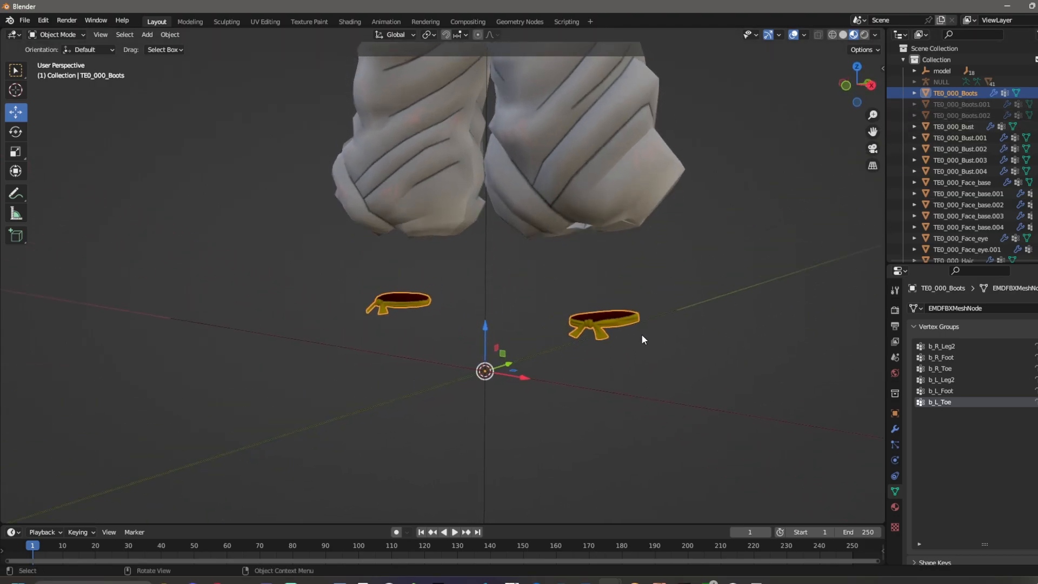
{"action": "left_click", "coordinate": [57, 35]}
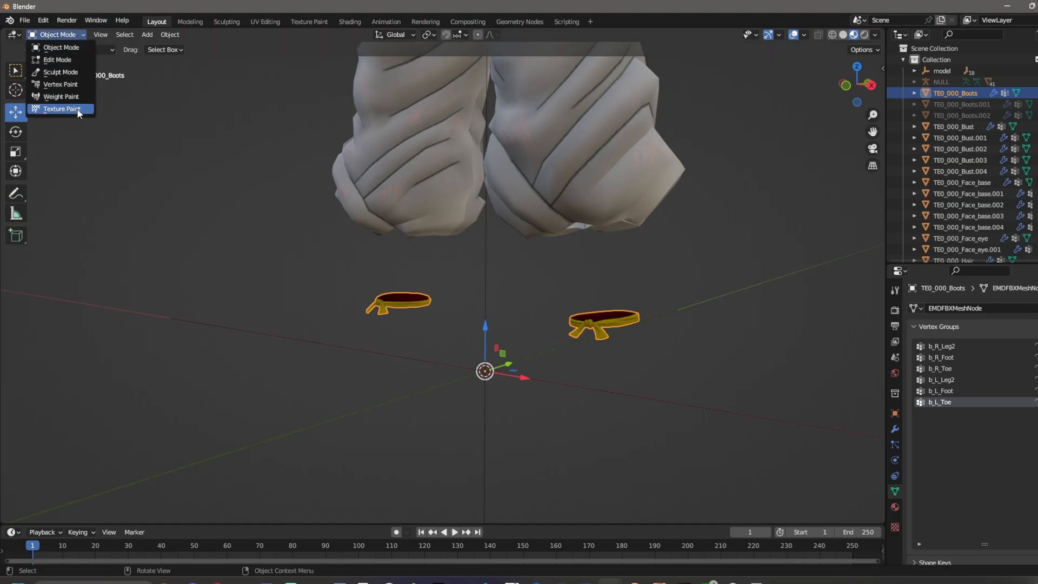
{"action": "left_click", "coordinate": [71, 97]}
{"action": "mouse_move", "coordinate": [440, 309]}
{"action": "middle_mouse_down"}
{"action": "mouse_move", "coordinate": [514, 258]}
{"action": "mouse_move", "coordinate": [559, 292]}
{"action": "middle_mouse_up"}
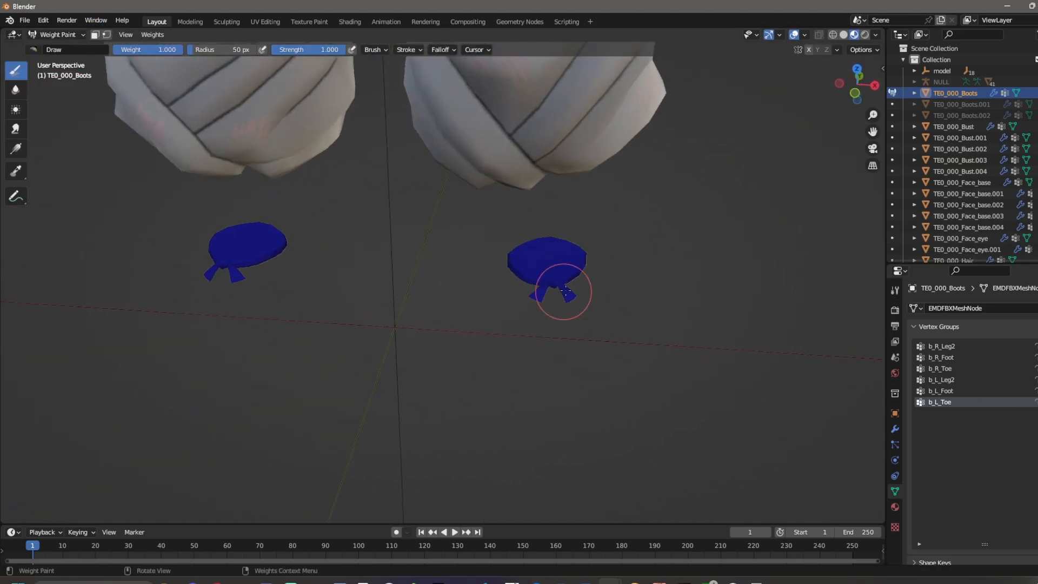
{"action": "middle_click_drag", "start_coordinate": [672, 348], "coordinate": [776, 318]}
- Examine the b_R_Leg2, b_R_Toe and b_R_Foot weights on the ankle ties of TE0_000_Boots
{"action": "left_click", "coordinate": [959, 348]}
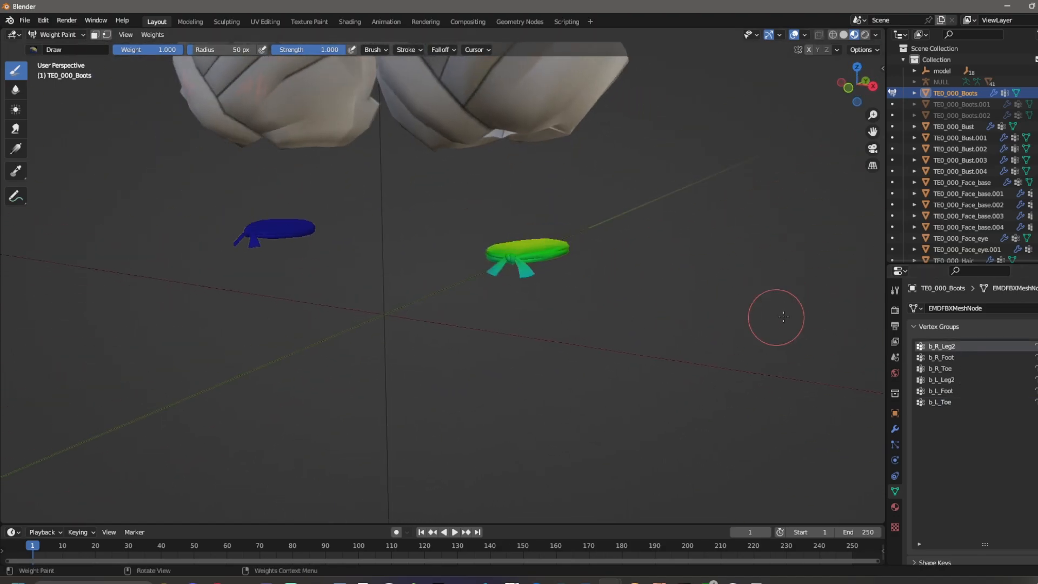
{"action": "left_click", "coordinate": [952, 369]}
{"action": "left_click", "coordinate": [940, 356]}
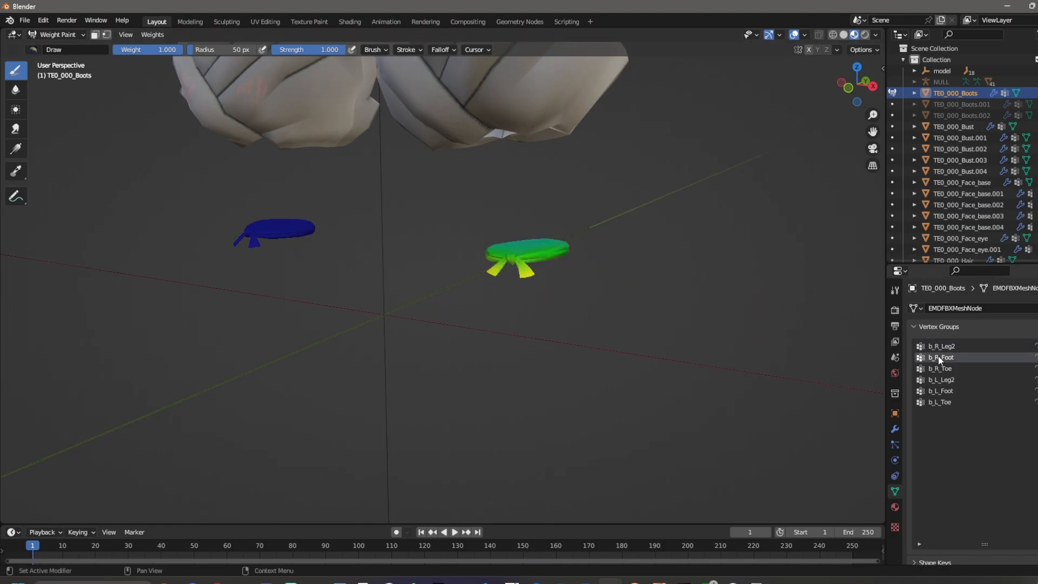
{"action": "middle_click_drag", "start_coordinate": [725, 352], "coordinate": [799, 335]}
{"action": "left_click", "coordinate": [942, 346]}
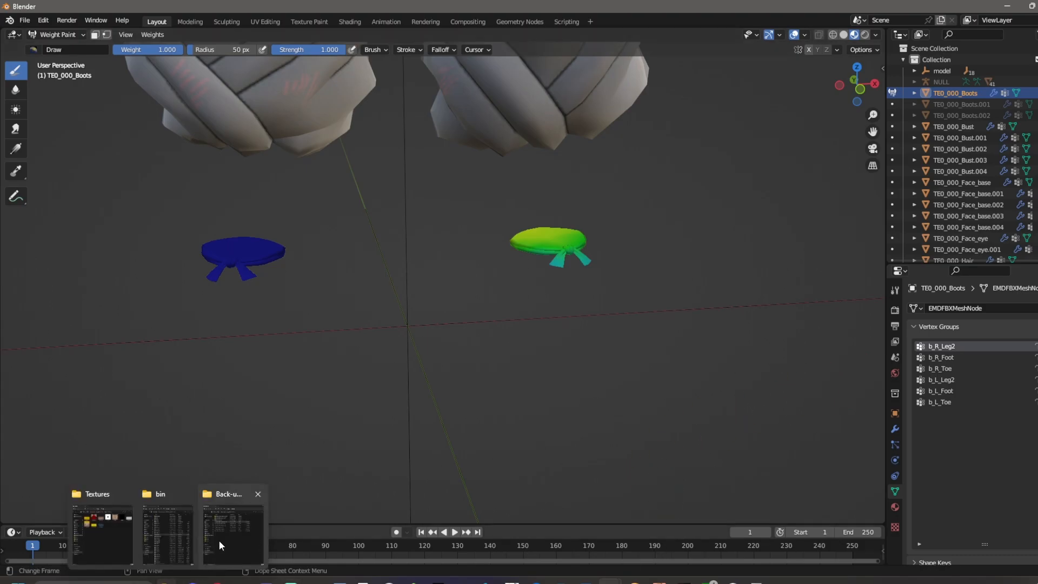
{"action": "mouse_move", "coordinate": [638, 399]}
{"action": "middle_mouse_down"}
{"action": "mouse_move", "coordinate": [611, 362]}
{"action": "mouse_move", "coordinate": [602, 373]}
{"action": "middle_mouse_up"}
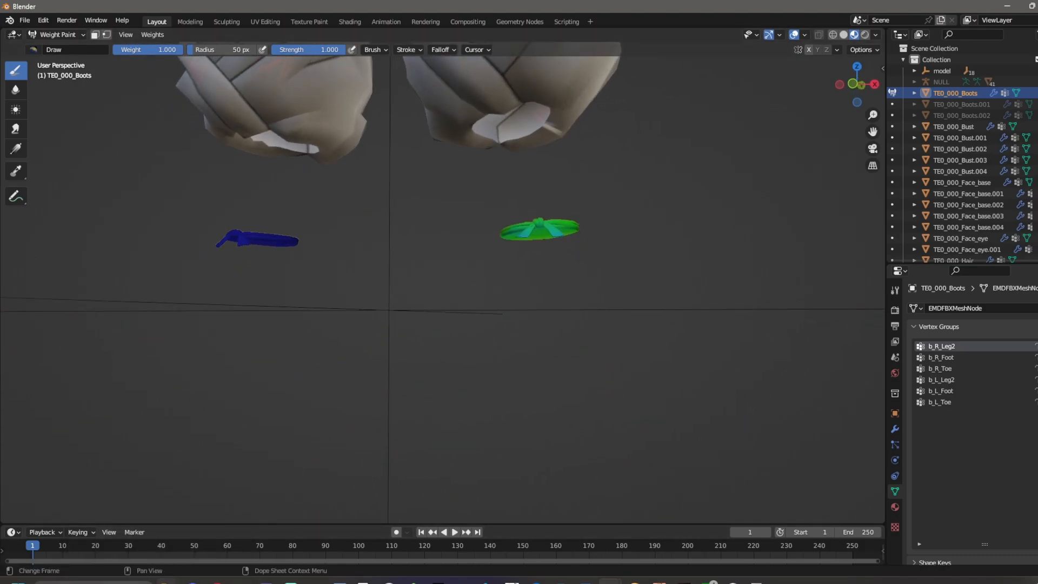
- Hide TE0_000_Boots, unhide and select TE0_000_Boots.001, and display its b_R_Leg2 weights in Weight Paint mode
{"action": "left_click", "coordinate": [62, 35]}
{"action": "left_click", "coordinate": [54, 41]}
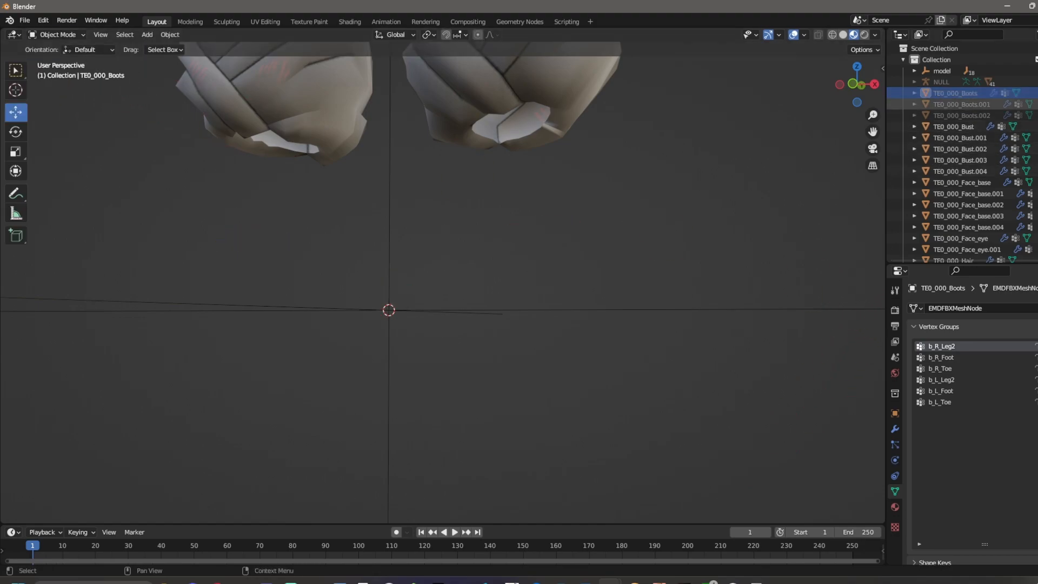
{"action": "left_click", "coordinate": [549, 197]}
{"action": "left_click", "coordinate": [80, 36]}
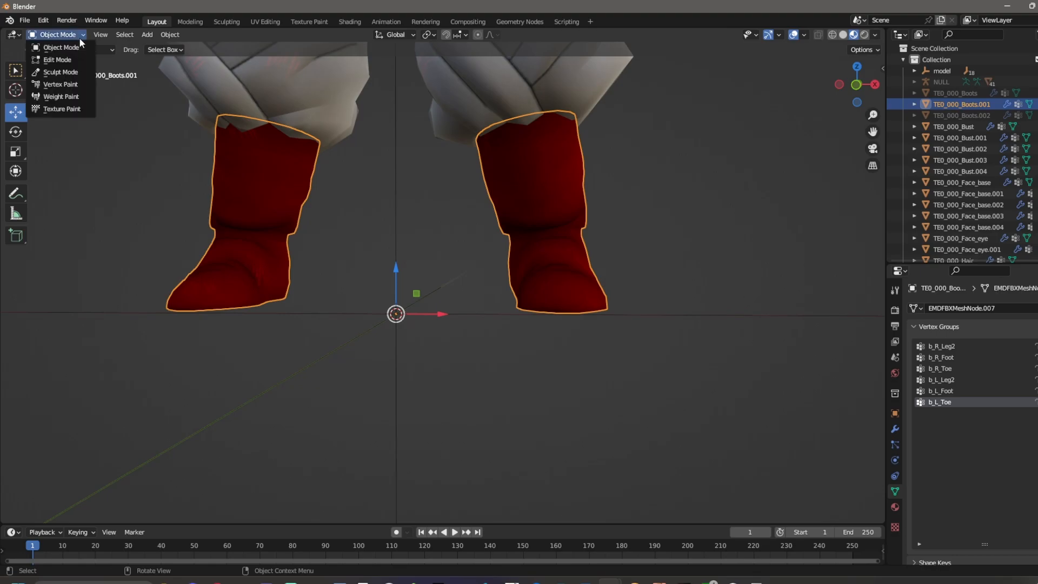
{"action": "left_click", "coordinate": [61, 97]}
{"action": "left_click", "coordinate": [957, 347]}
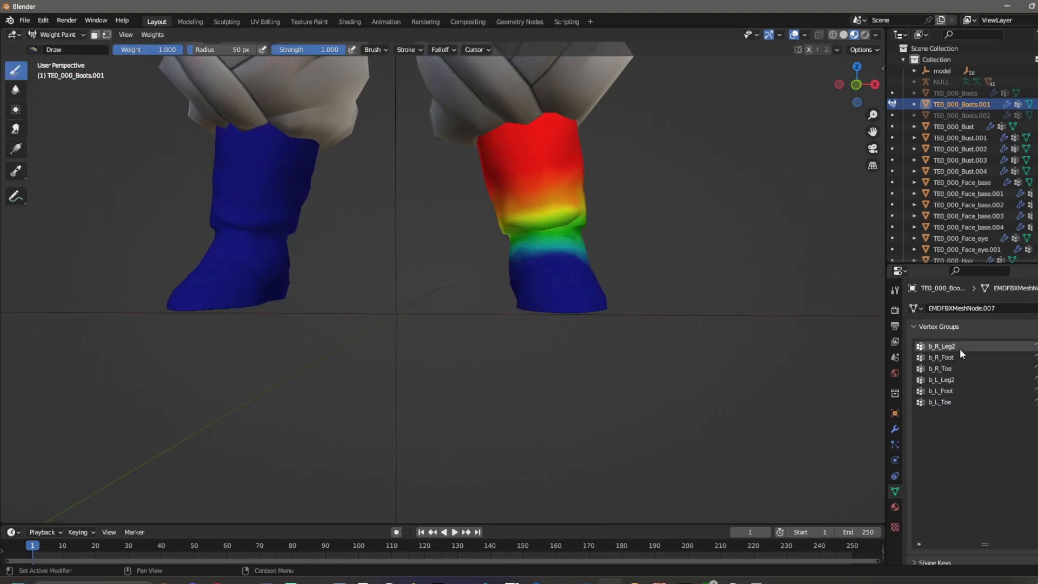
{"action": "scroll", "coordinate": [510, 166], "scroll_direction": "up", "scroll_amount": 3}
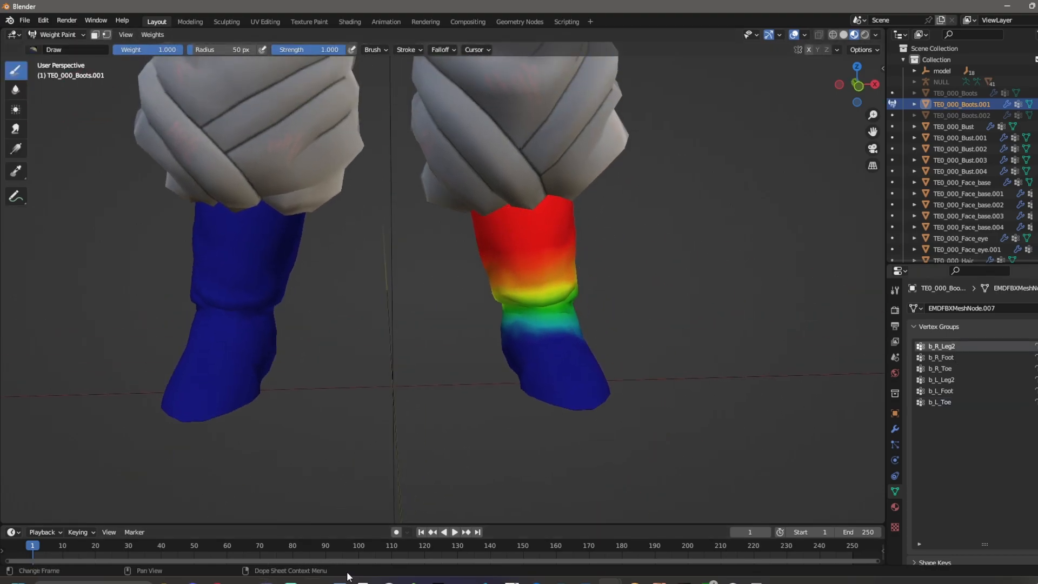
- Switch to the Gohan model's window, maximise it, return to Object Mode and select the body:C_SHOES mesh
{"action": "mouse_move", "coordinate": [611, 580]}
{"action": "left_click", "coordinate": [681, 535]}
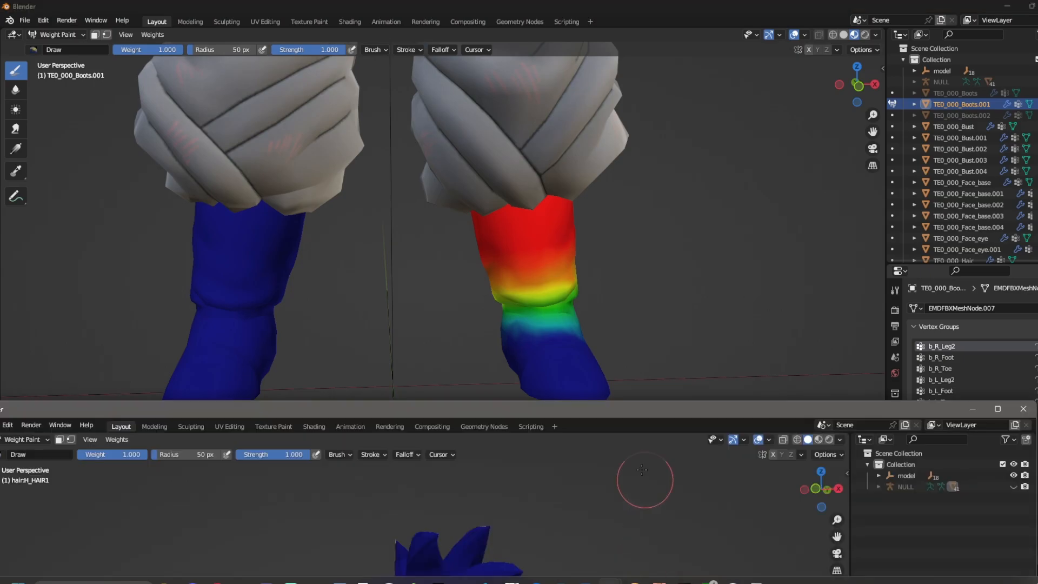
{"action": "double_click", "coordinate": [354, 409]}
{"action": "left_click", "coordinate": [57, 35]}
{"action": "left_click", "coordinate": [59, 45]}
{"action": "middle_click_drag", "start_coordinate": [583, 459], "coordinate": [554, 264], "text": "shift"}
{"action": "left_click", "coordinate": [563, 347]}
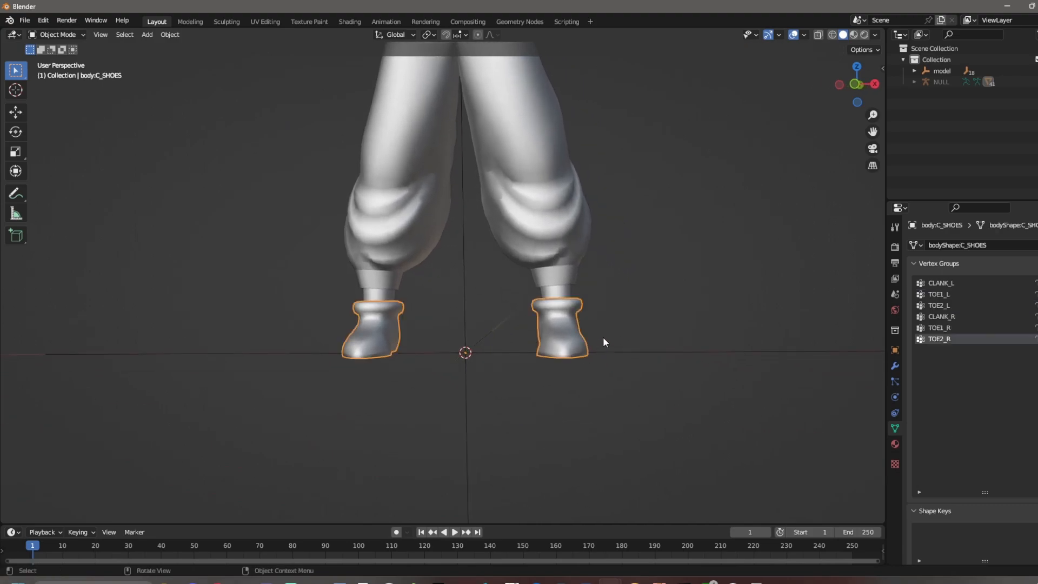
- Switch body:C_SHOES to Weight Paint mode and view the shoes from an angle with their weights
{"action": "scroll", "coordinate": [603, 339], "scroll_direction": "up", "scroll_amount": 1}
{"action": "left_click", "coordinate": [79, 34]}
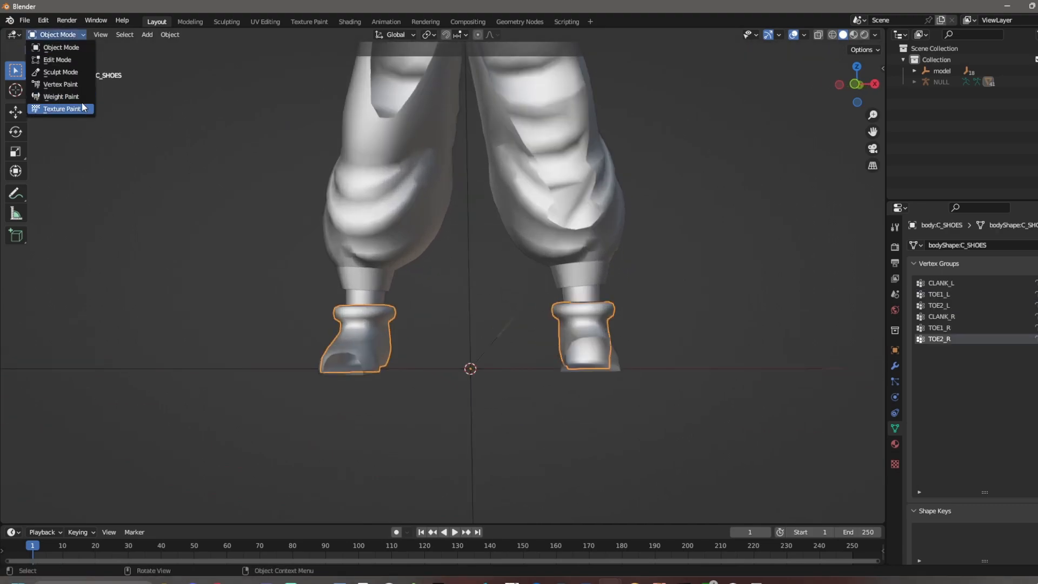
{"action": "left_click", "coordinate": [59, 94]}
{"action": "scroll", "coordinate": [361, 252], "scroll_direction": "down", "scroll_amount": 1}
{"action": "middle_click_drag", "start_coordinate": [605, 398], "coordinate": [584, 398]}
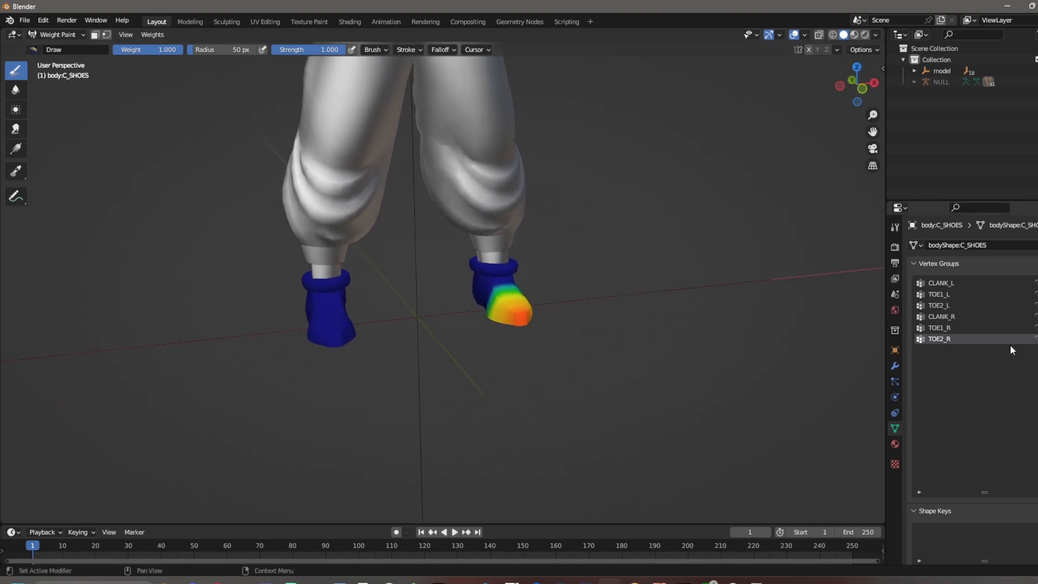
- Compare the TOE1_R and CLANK_R weights on Gohan's shoes with the right-foot group weights on the custom model's TE0_000_Boots.001
{"action": "left_click", "coordinate": [948, 327]}
{"action": "left_click", "coordinate": [954, 319]}
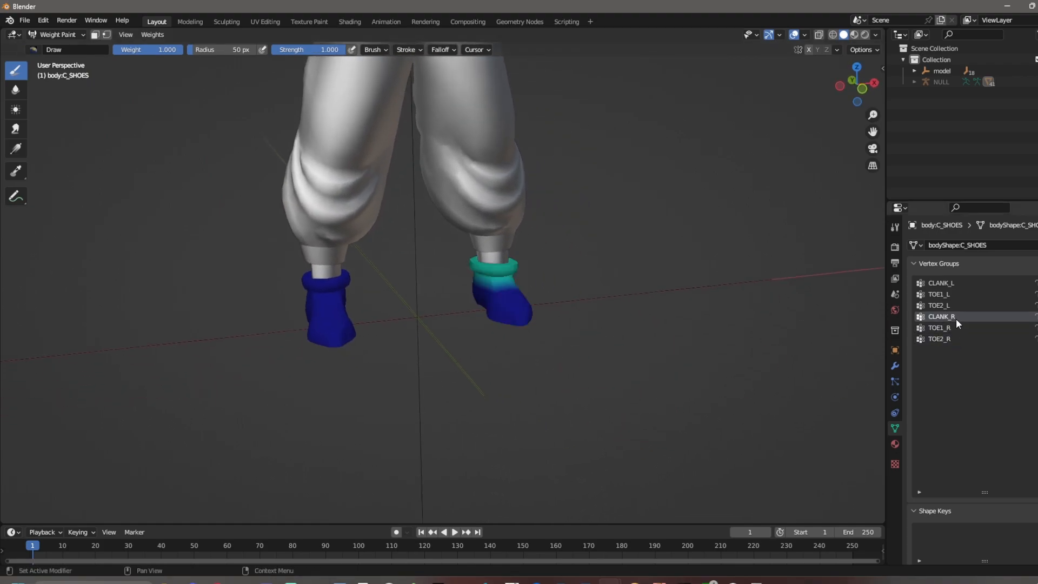
{"action": "mouse_move", "coordinate": [631, 579]}
{"action": "left_click", "coordinate": [670, 533]}
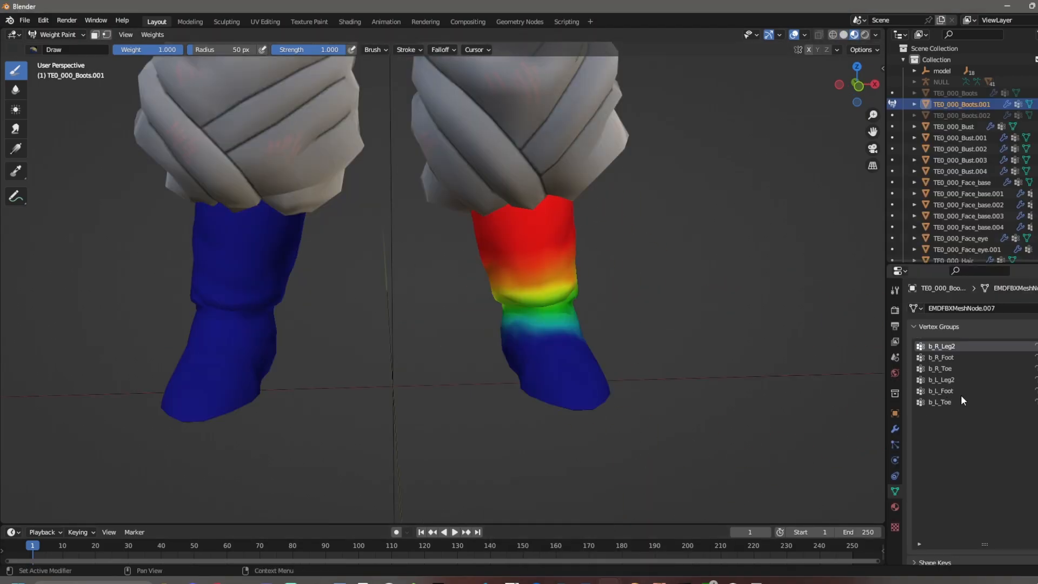
{"action": "left_click", "coordinate": [955, 357]}
{"action": "left_click", "coordinate": [933, 368]}
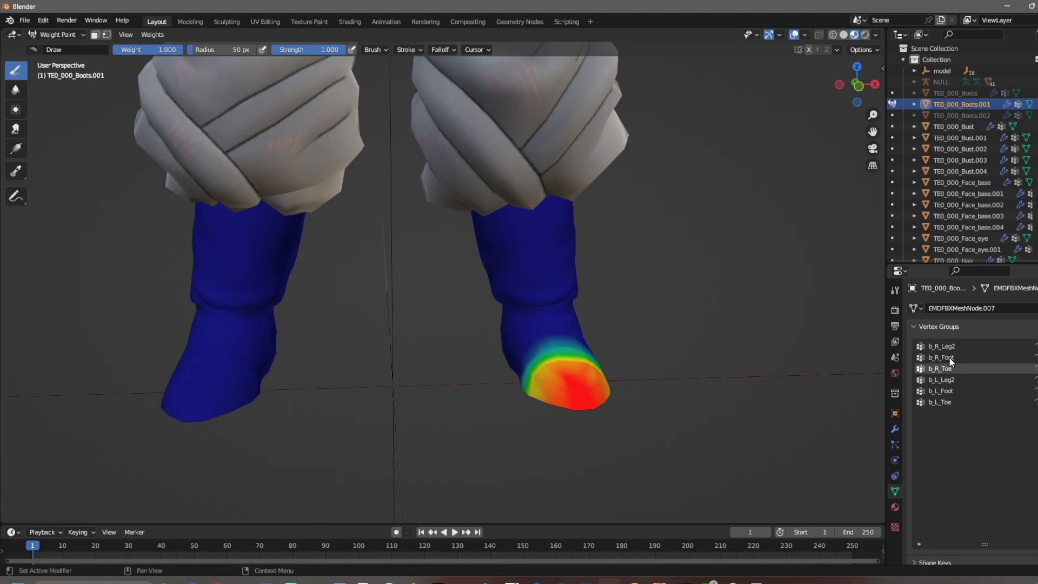
{"action": "left_click", "coordinate": [945, 347]}
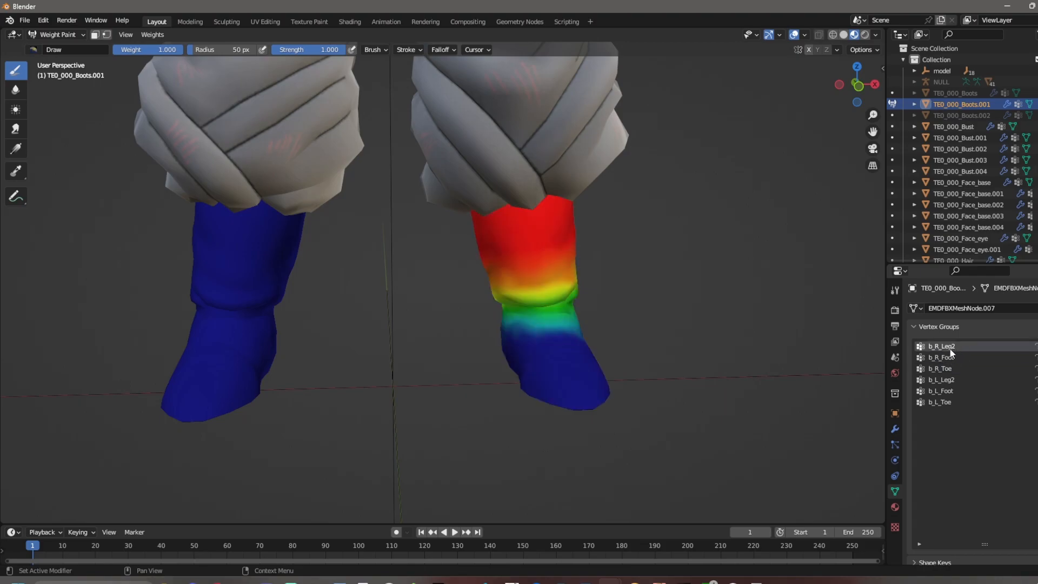
{"action": "left_click", "coordinate": [951, 369]}
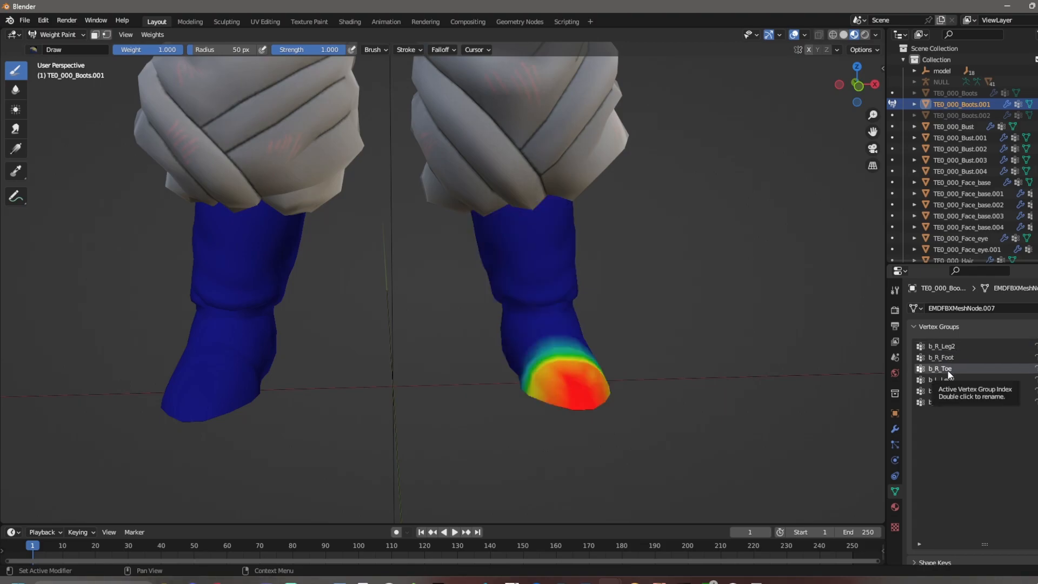
{"action": "left_click", "coordinate": [960, 358]}
- Rename the b_R_Leg2, b_R_Foot and b_R_Toe vertex groups of TE0_000_Boots.001 to CLANK_R, TOE1_R and TOE2_R
{"action": "left_click", "coordinate": [947, 346]}
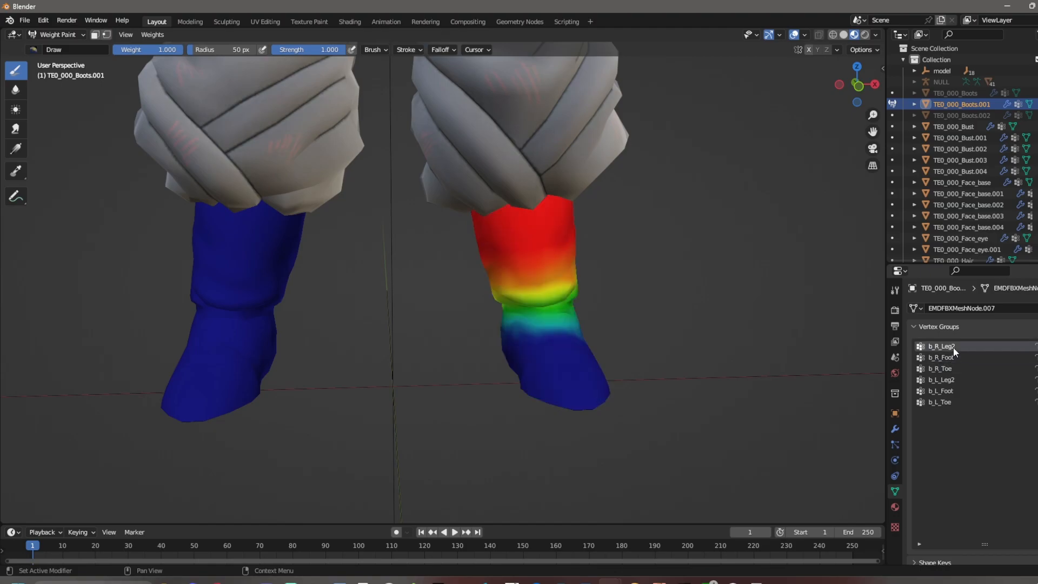
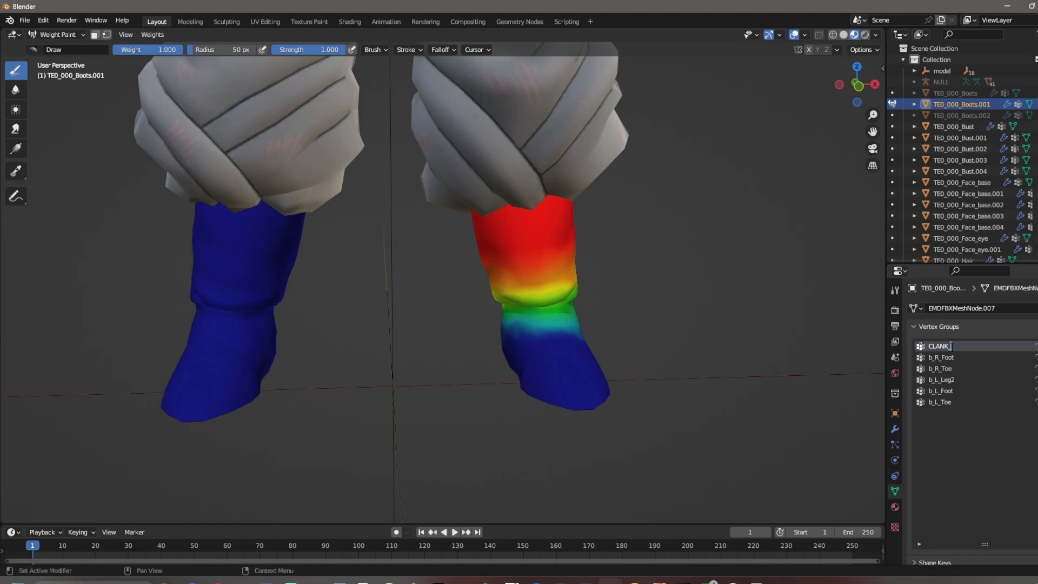
{"action": "type", "text": "to"}
{"action": "type", "text": "E1"}
{"action": "type", "text": "_R"}
{"action": "key", "text": "Tab"}
{"action": "key", "text": "BackSpace"}
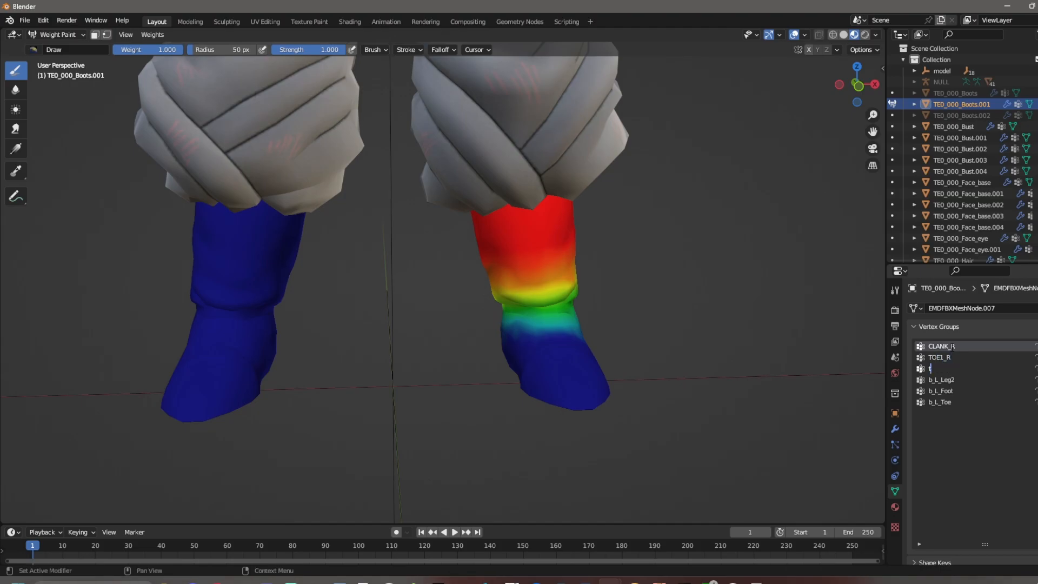
{"action": "type", "text": "TOE2_R"}
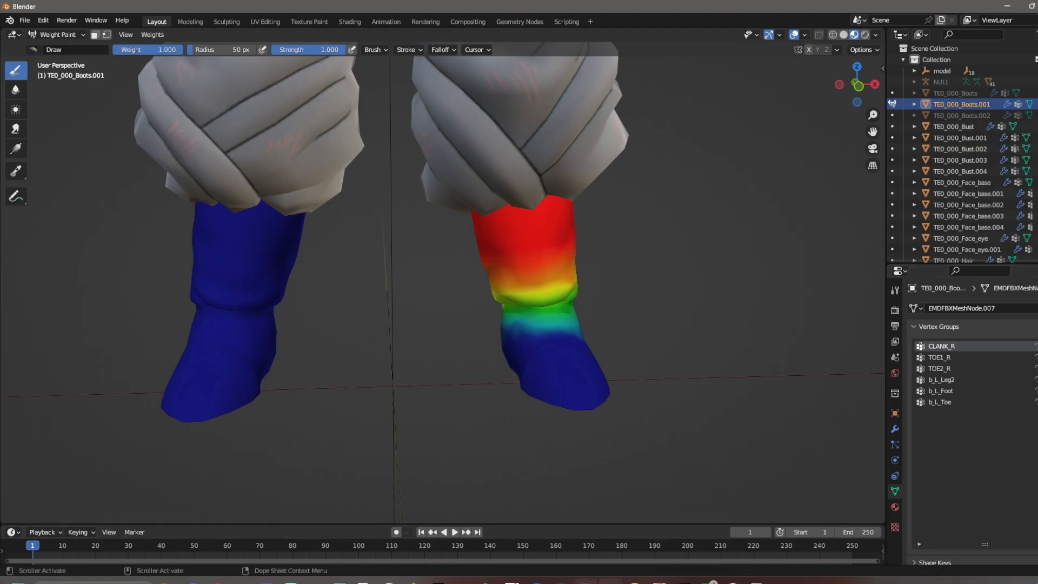
- Switch to the Gohan model's window and examine the right toe weights and the CLANK_L, TOE1_L and TOE2_L weights of body:C_SHOES
{"action": "mouse_move", "coordinate": [652, 576]}
{"action": "left_click", "coordinate": [656, 545]}
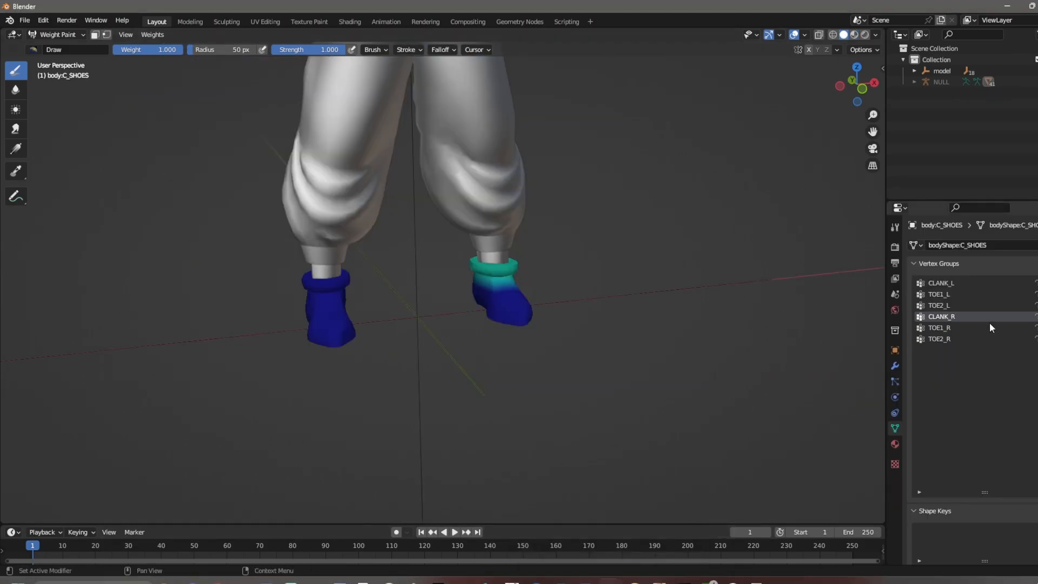
{"action": "left_click", "coordinate": [943, 328]}
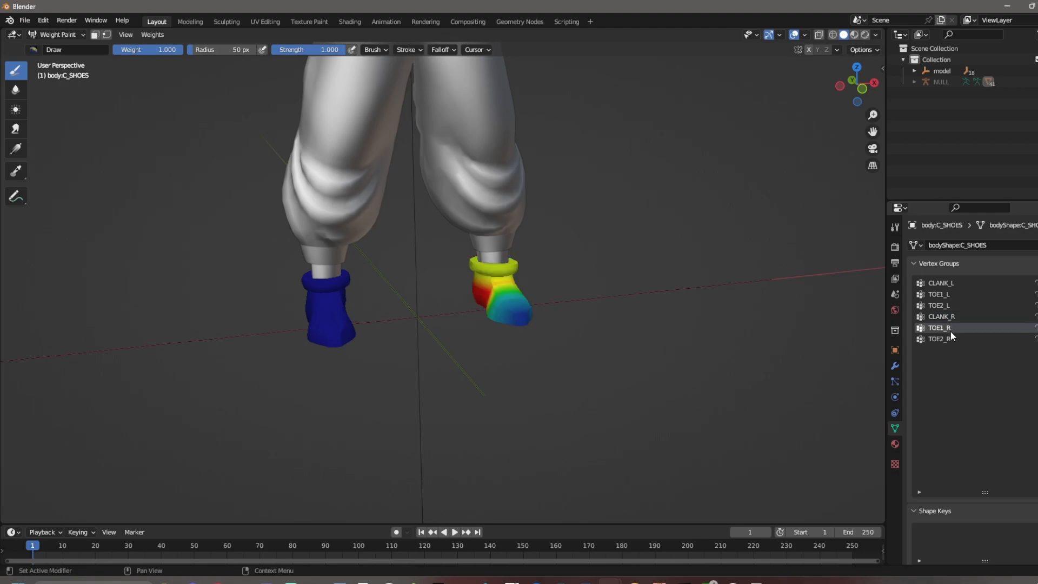
{"action": "left_click", "coordinate": [949, 339]}
{"action": "left_click", "coordinate": [952, 284]}
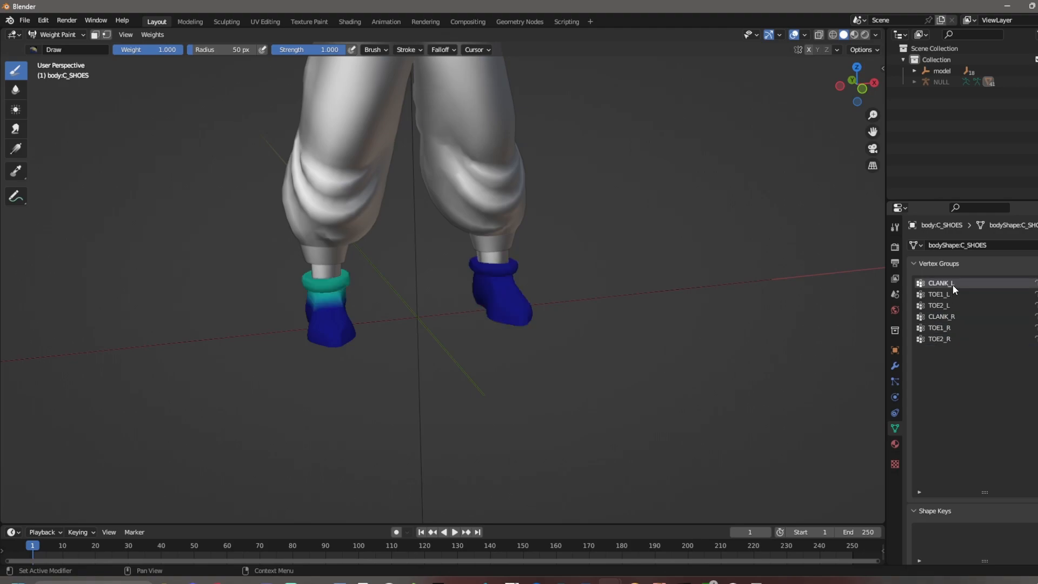
{"action": "left_click", "coordinate": [949, 295]}
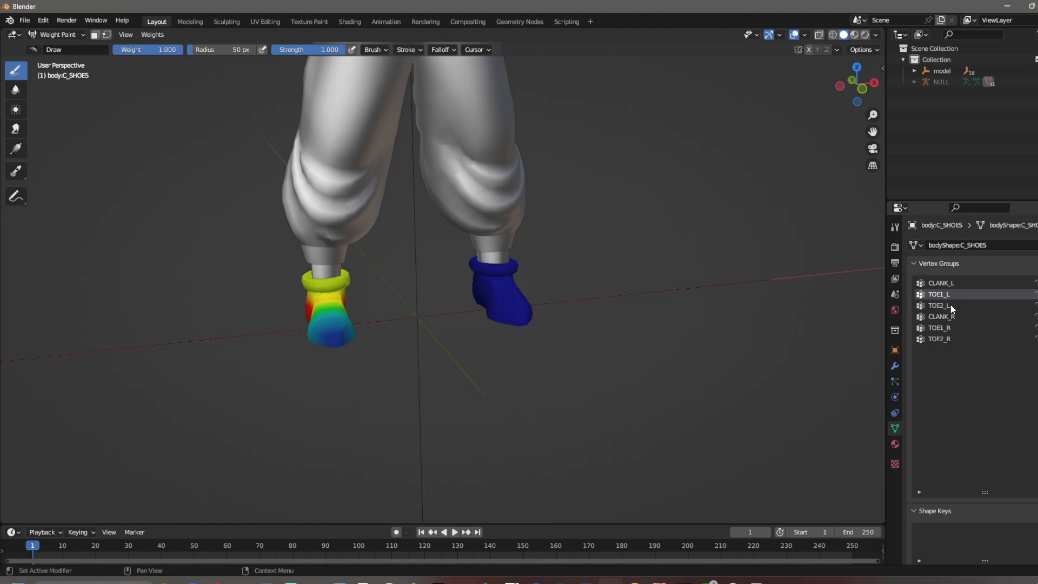
{"action": "left_click", "coordinate": [949, 305]}
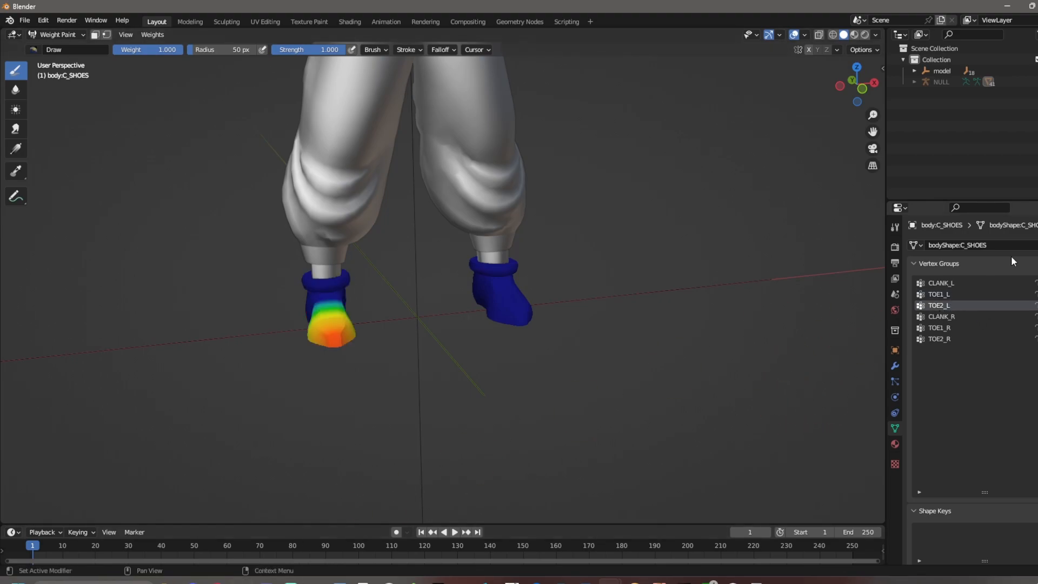
{"action": "mouse_move", "coordinate": [617, 582]}
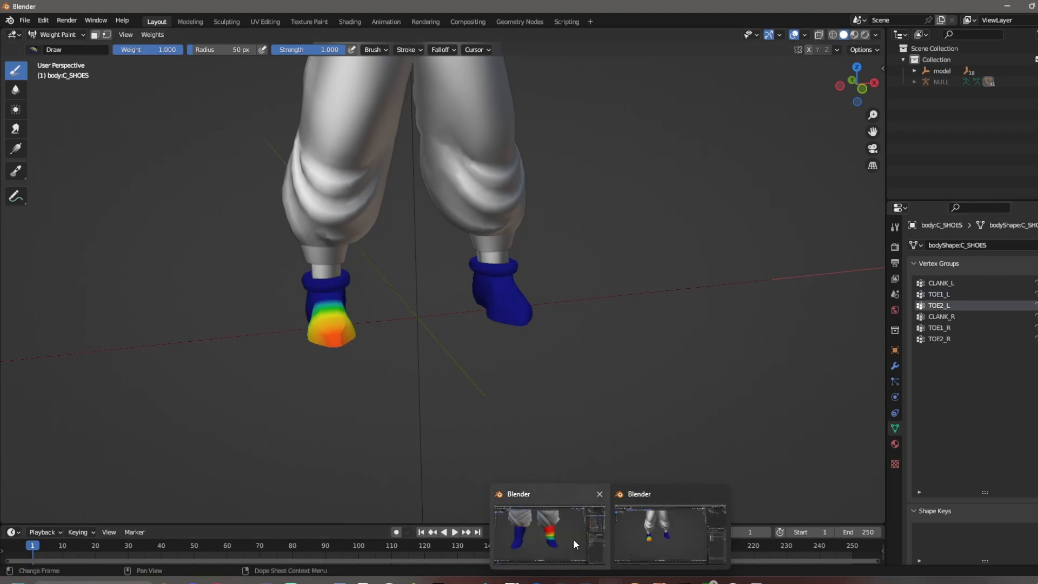
- Back in the custom character's window, rename b_L_Leg2, b_L_Foot and b_L_Toe of TE0_000_Boots.001 to CLANK_L, TOE1_L and TOE2_L
{"action": "left_click", "coordinate": [667, 532]}
{"action": "left_click", "coordinate": [951, 381]}
{"action": "double_click", "coordinate": [950, 381]}
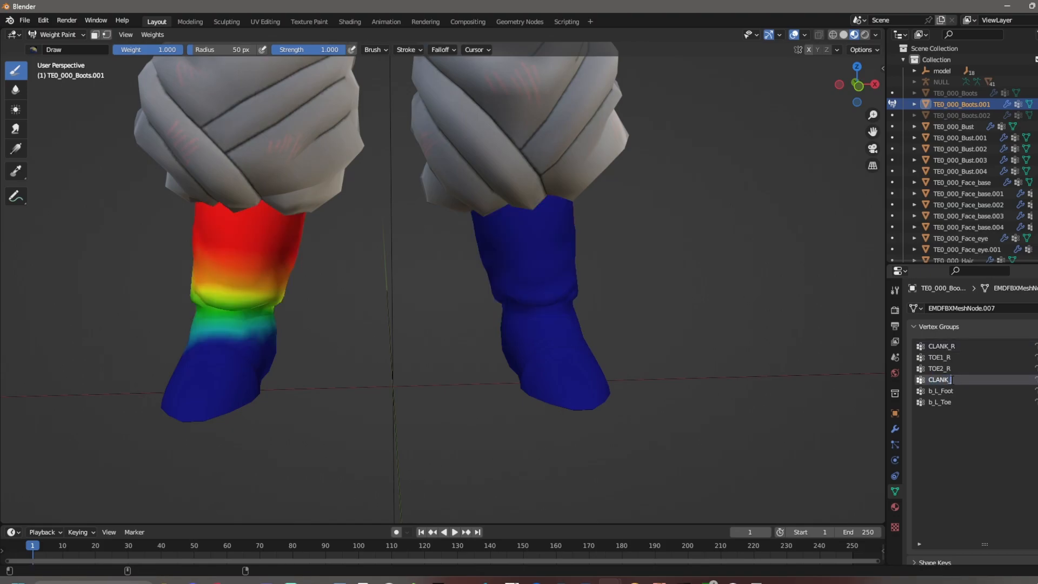
{"action": "key", "text": "Tab"}
{"action": "type", "text": "T"}
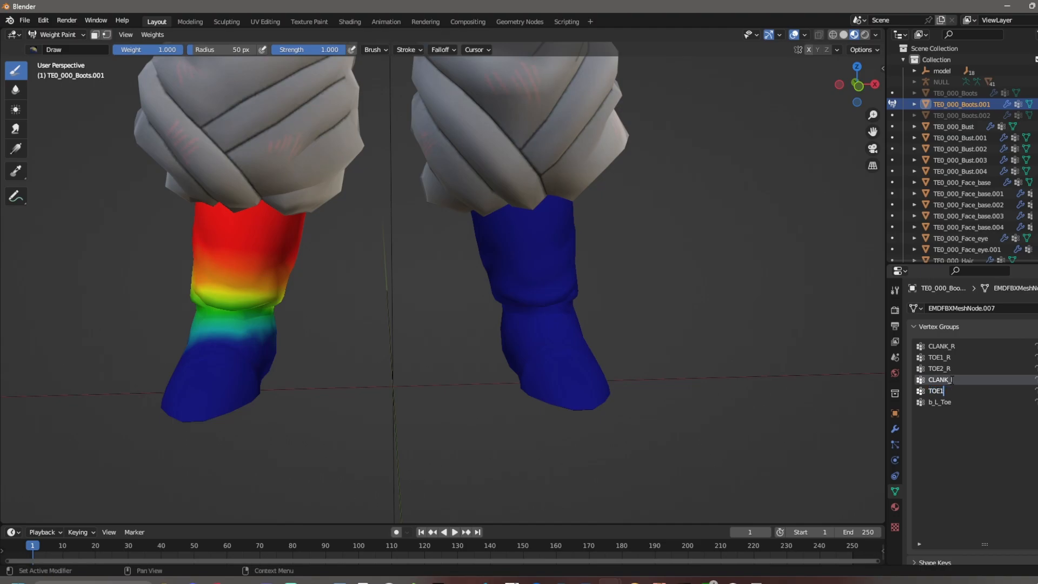
{"action": "key", "text": "Tab"}
{"action": "type", "text": "TOE2_"}
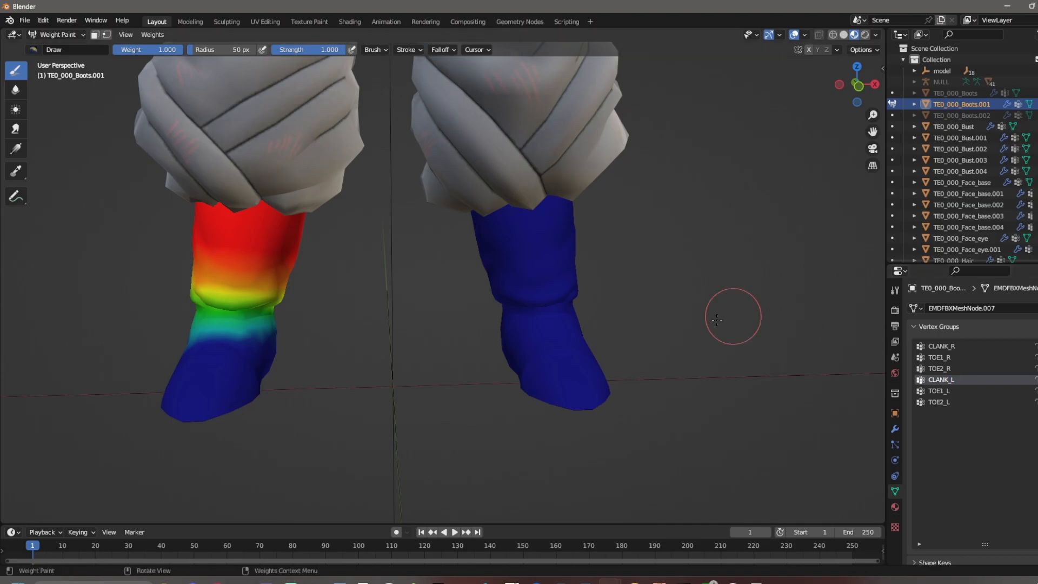
- Return from Weight Paint to Object Mode on TE0_000_Boots.001 with the character's upper body in view
{"action": "scroll", "coordinate": [613, 324], "scroll_direction": "down", "scroll_amount": 4}
{"action": "mouse_move", "coordinate": [668, 323]}
{"action": "middle_mouse_down"}
{"action": "mouse_move", "coordinate": [457, 324]}
{"action": "mouse_move", "coordinate": [455, 256]}
{"action": "middle_mouse_up"}
{"action": "mouse_move", "coordinate": [551, 308]}
{"action": "middle_mouse_down"}
{"action": "mouse_move", "coordinate": [505, 274]}
{"action": "mouse_move", "coordinate": [481, 274]}
{"action": "mouse_move", "coordinate": [467, 298]}
{"action": "mouse_move", "coordinate": [488, 179]}
{"action": "mouse_move", "coordinate": [487, 316]}
{"action": "middle_mouse_up"}
{"action": "middle_click_drag", "start_coordinate": [419, 189], "coordinate": [401, 349]}
{"action": "scroll", "coordinate": [319, 453], "scroll_direction": "up", "scroll_amount": 1}
{"action": "middle_click_drag", "start_coordinate": [319, 454], "coordinate": [373, 357]}
{"action": "scroll", "coordinate": [433, 300], "scroll_direction": "up", "scroll_amount": 2}
{"action": "middle_click_drag", "start_coordinate": [444, 238], "coordinate": [467, 227], "text": "shift"}
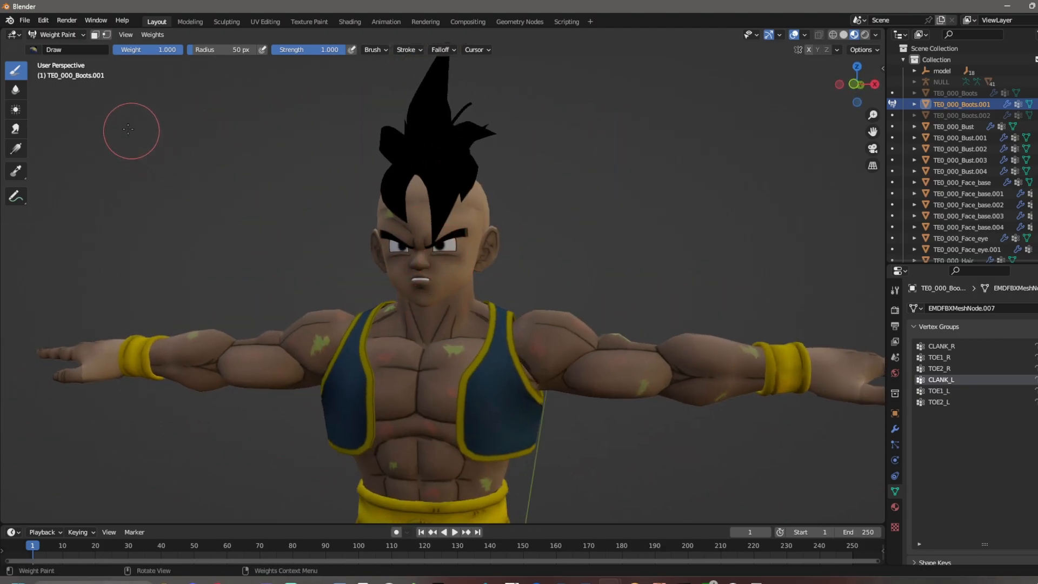
{"action": "left_click", "coordinate": [58, 34]}
{"action": "left_click", "coordinate": [54, 49]}
- Look over the custom character's legs, torso, arms and head in Object Mode
{"action": "middle_click_drag", "start_coordinate": [363, 235], "coordinate": [397, 254]}
{"action": "scroll", "coordinate": [427, 320], "scroll_direction": "down", "scroll_amount": 4}
{"action": "middle_click_drag", "start_coordinate": [447, 357], "coordinate": [472, 181], "text": "shift"}
{"action": "middle_click_drag", "start_coordinate": [465, 281], "coordinate": [474, 287]}
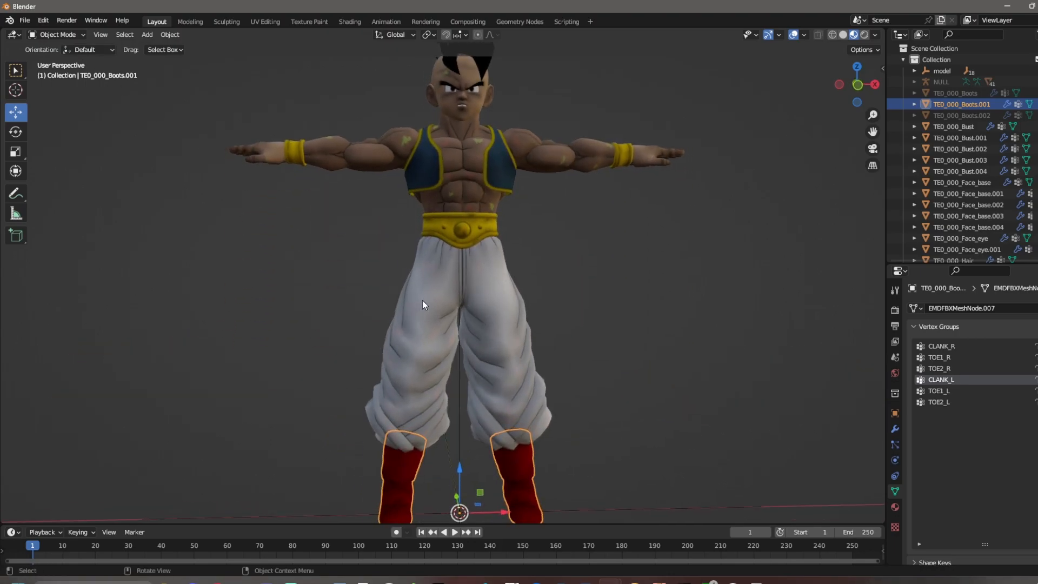
{"action": "scroll", "coordinate": [423, 300], "scroll_direction": "up", "scroll_amount": 1}
{"action": "scroll", "coordinate": [535, 362], "scroll_direction": "down", "scroll_amount": 1}
{"action": "middle_click_drag", "start_coordinate": [554, 381], "coordinate": [511, 304], "text": "shift"}
{"action": "scroll", "coordinate": [519, 272], "scroll_direction": "up", "scroll_amount": 3}
{"action": "scroll", "coordinate": [545, 309], "scroll_direction": "down", "scroll_amount": 1}
{"action": "middle_click_drag", "start_coordinate": [521, 184], "coordinate": [511, 382], "text": "shift"}
{"action": "middle_click_drag", "start_coordinate": [507, 304], "coordinate": [554, 290]}
{"action": "mouse_move", "coordinate": [598, 396]}
{"action": "middle_mouse_down", "text": "shift"}
{"action": "mouse_move", "coordinate": [573, 241]}
{"action": "mouse_move", "coordinate": [602, 389]}
{"action": "middle_mouse_up", "text": "shift"}
{"action": "middle_click_drag", "start_coordinate": [590, 276], "coordinate": [560, 278]}
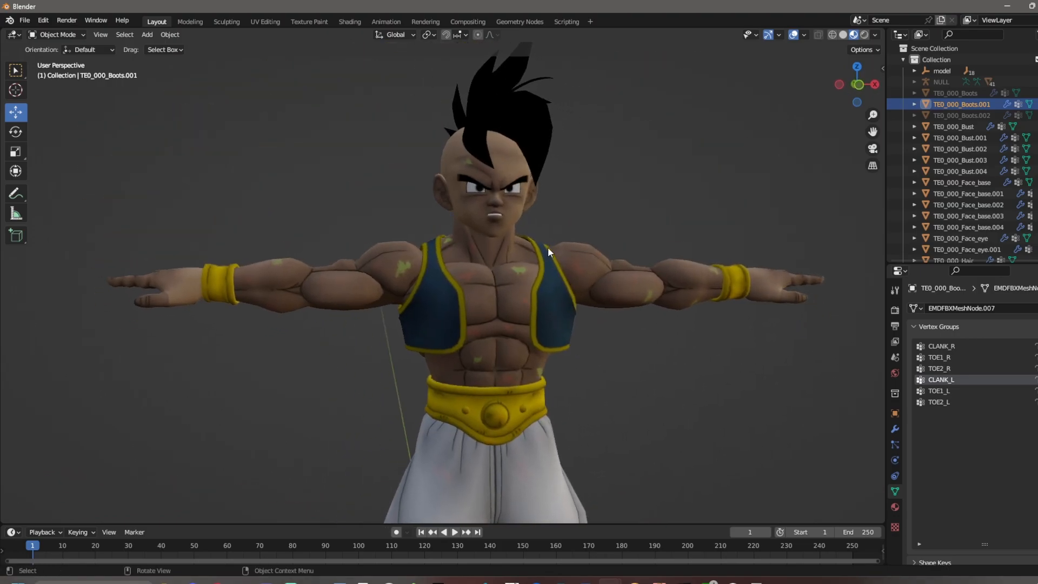
{"action": "middle_click_drag", "start_coordinate": [620, 312], "coordinate": [559, 300]}
- Enlarge the object list, select TE0_000_Bust and hide TE0_000_Bust.001 through TE0_000_Bust.004
{"action": "left_click_drag", "start_coordinate": [972, 263], "coordinate": [972, 407]}
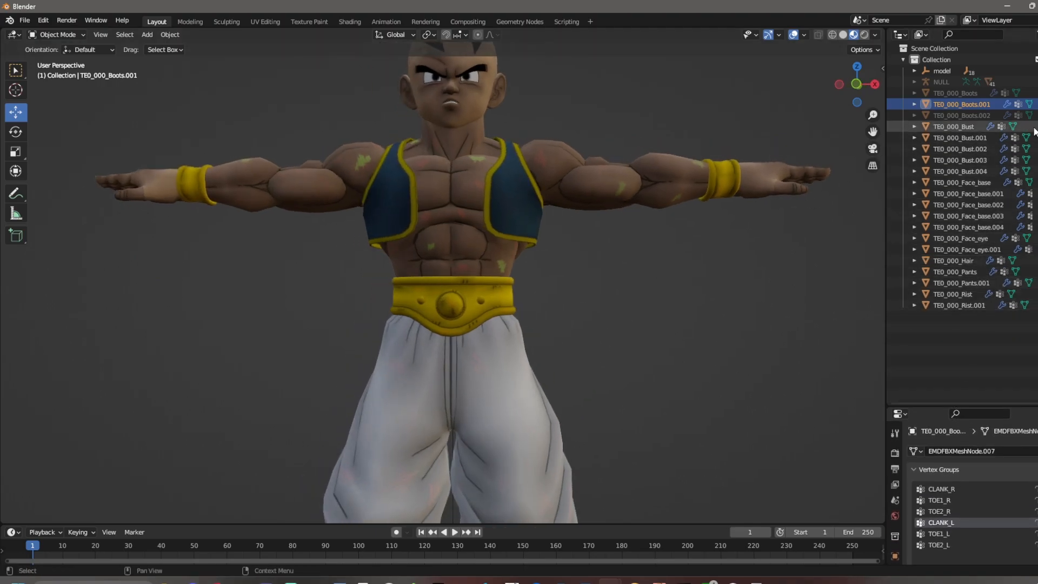
{"action": "left_click", "coordinate": [962, 125]}
{"action": "left_click_drag", "start_coordinate": [1037, 138], "coordinate": [1037, 172]}
{"action": "scroll", "coordinate": [628, 300], "scroll_direction": "up", "scroll_amount": 3}
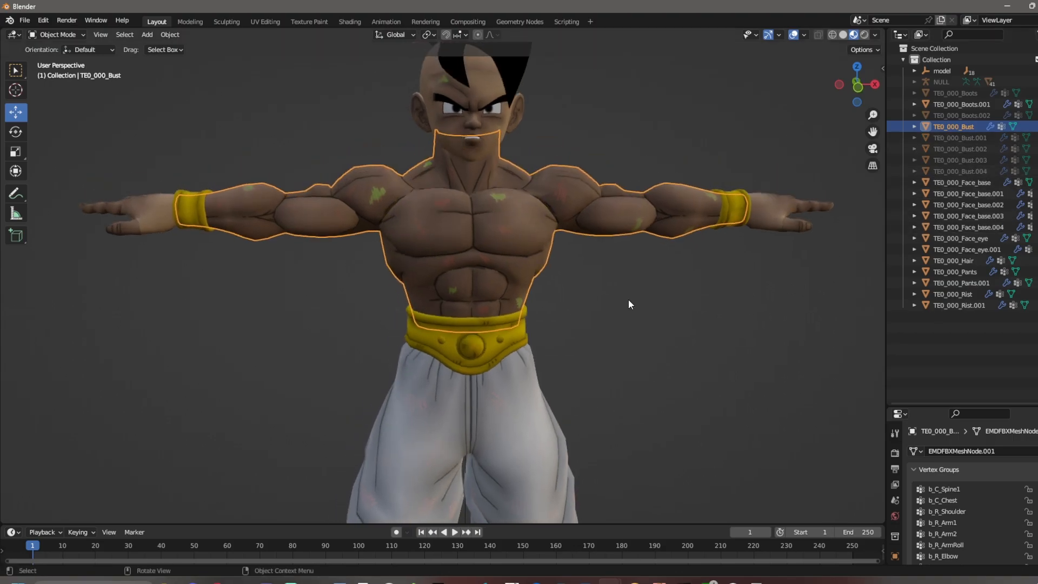
- Put TE0_000_Bust in Weight Paint mode, expand its vertex group list to full length and select b_C_Pelvis
{"action": "middle_click_drag", "start_coordinate": [588, 267], "coordinate": [164, 307]}
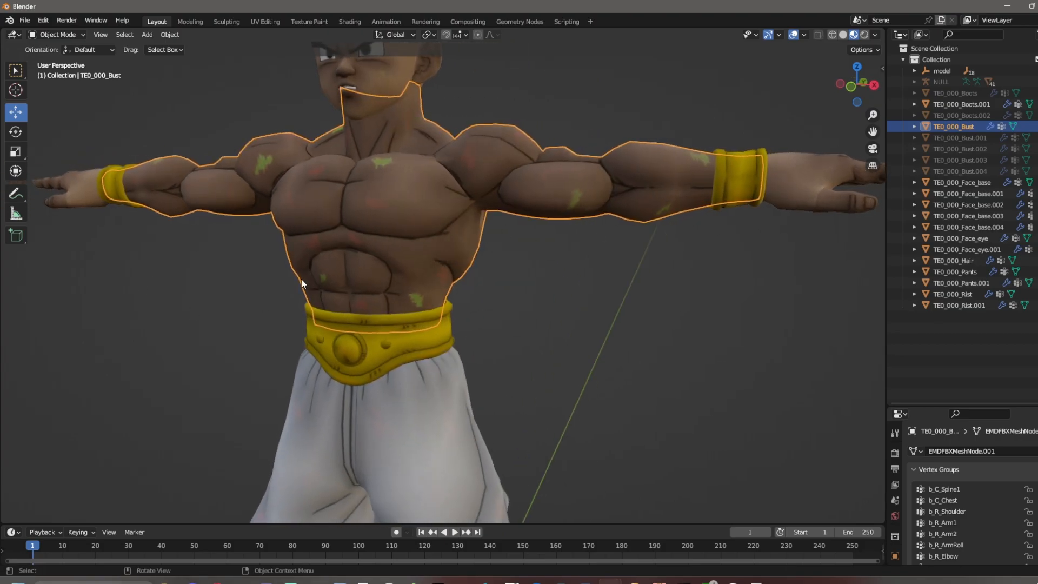
{"action": "middle_click_drag", "start_coordinate": [426, 267], "coordinate": [491, 258]}
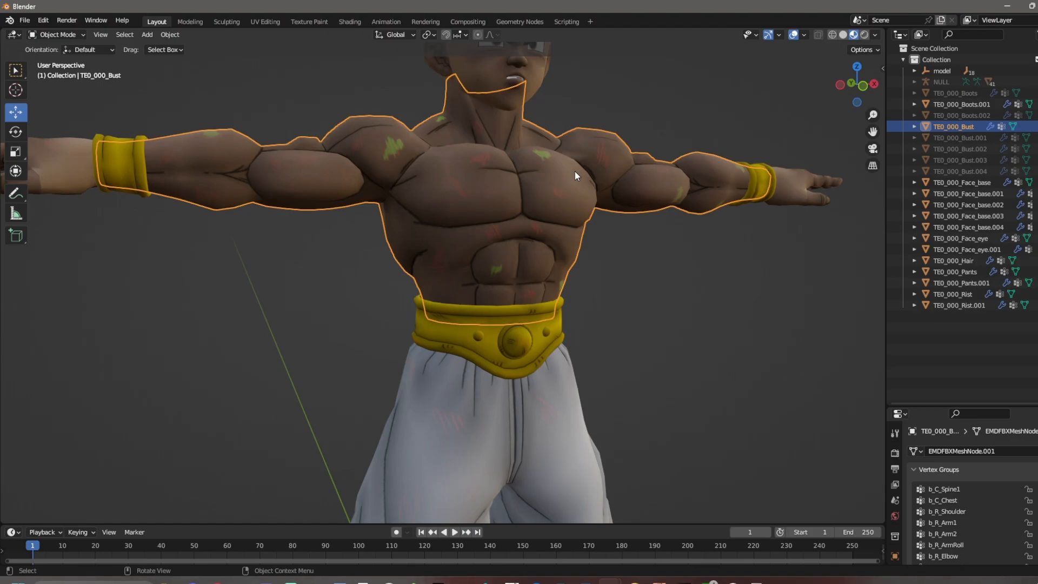
{"action": "middle_click_drag", "start_coordinate": [535, 171], "coordinate": [543, 262]}
{"action": "scroll", "coordinate": [552, 258], "scroll_direction": "up", "scroll_amount": 1}
{"action": "left_click", "coordinate": [82, 34]}
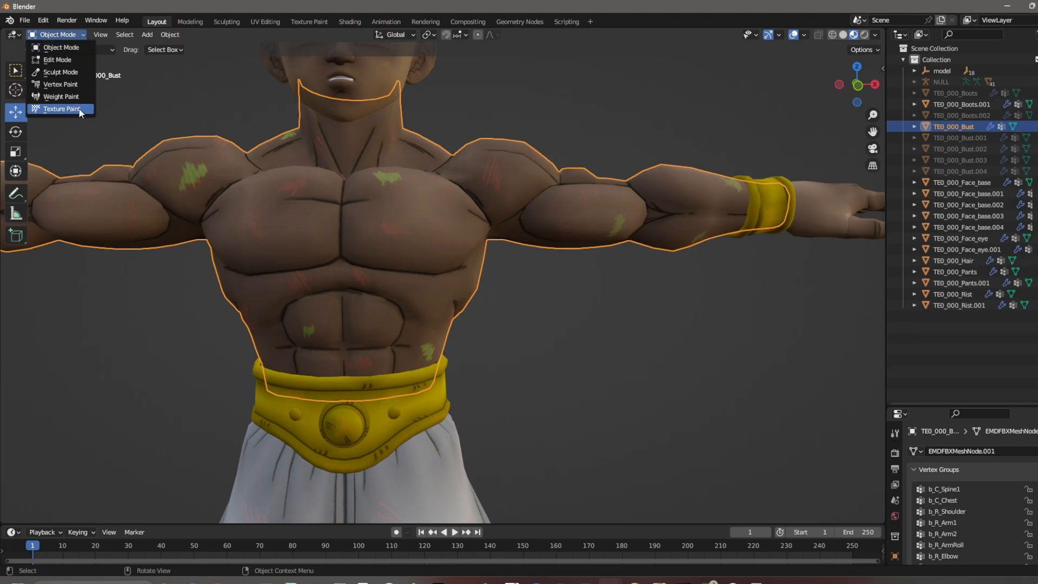
{"action": "left_click", "coordinate": [81, 96]}
{"action": "left_click_drag", "start_coordinate": [969, 406], "coordinate": [969, 108]}
{"action": "left_click_drag", "start_coordinate": [984, 390], "coordinate": [982, 488]}
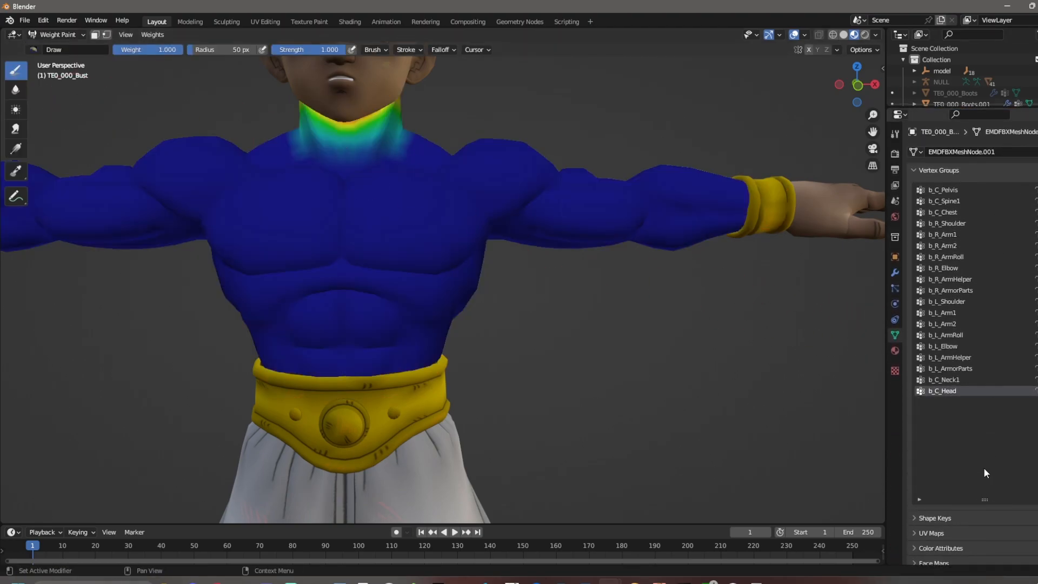
{"action": "left_click", "coordinate": [951, 190]}
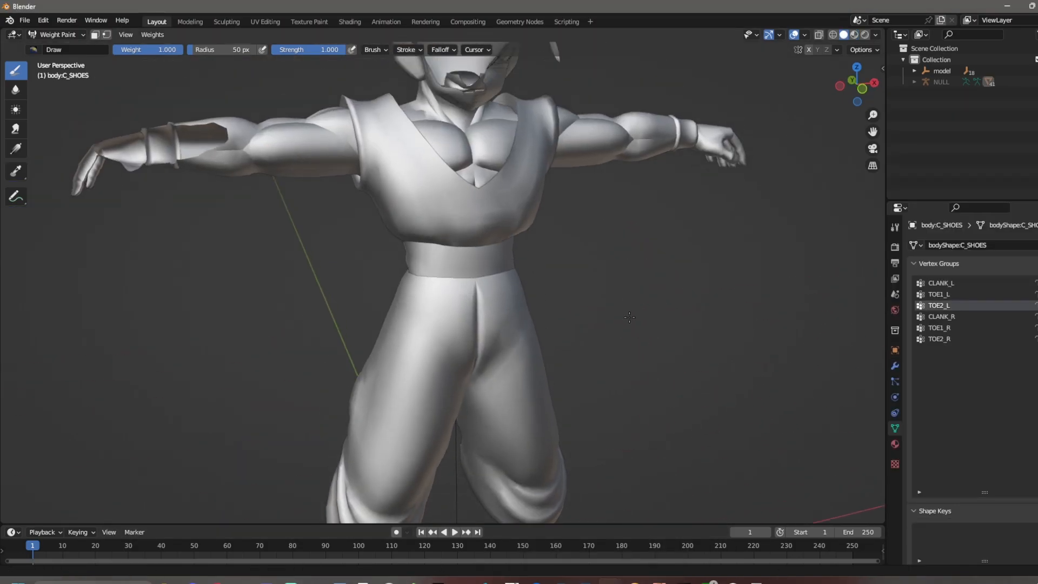
- In the Gohan model's window, return to Object Mode, select the body:S_SKIN mesh and switch it to Weight Paint mode
{"action": "left_click", "coordinate": [70, 36]}
{"action": "left_click", "coordinate": [67, 48]}
{"action": "left_click", "coordinate": [580, 264]}
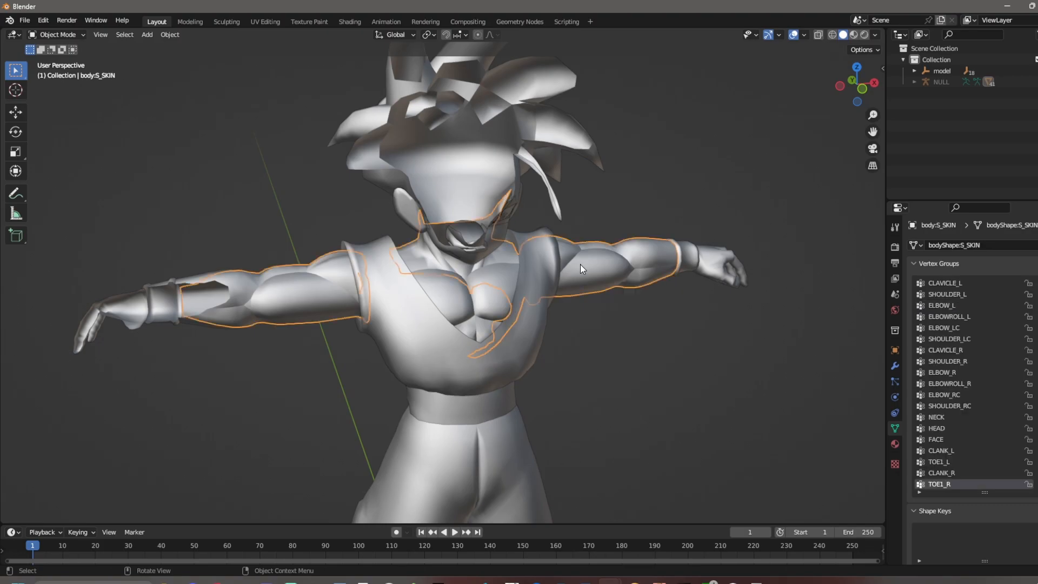
{"action": "middle_click_drag", "start_coordinate": [720, 230], "coordinate": [695, 226]}
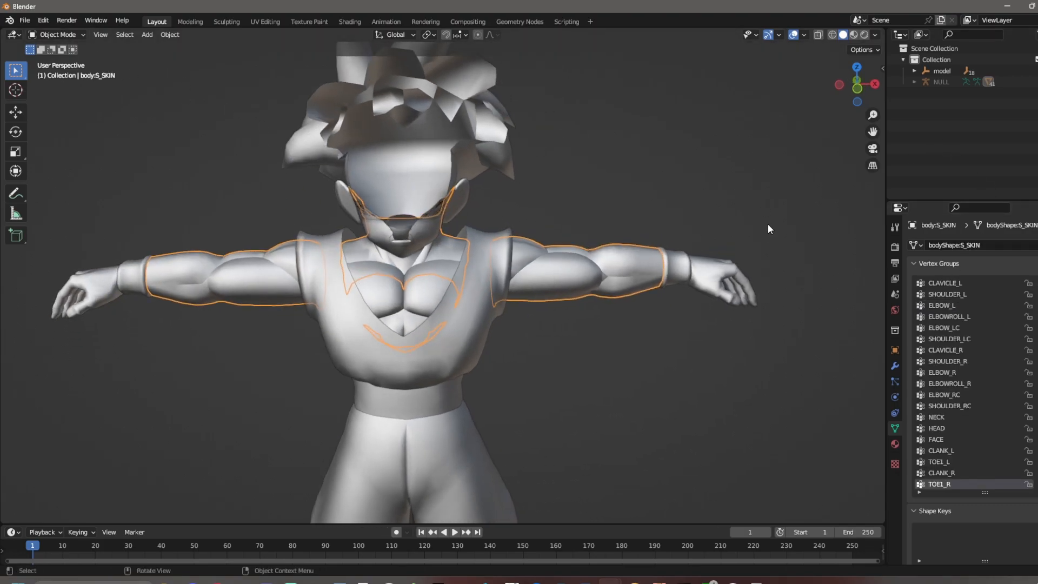
{"action": "left_click", "coordinate": [56, 35]}
{"action": "left_click", "coordinate": [54, 89]}
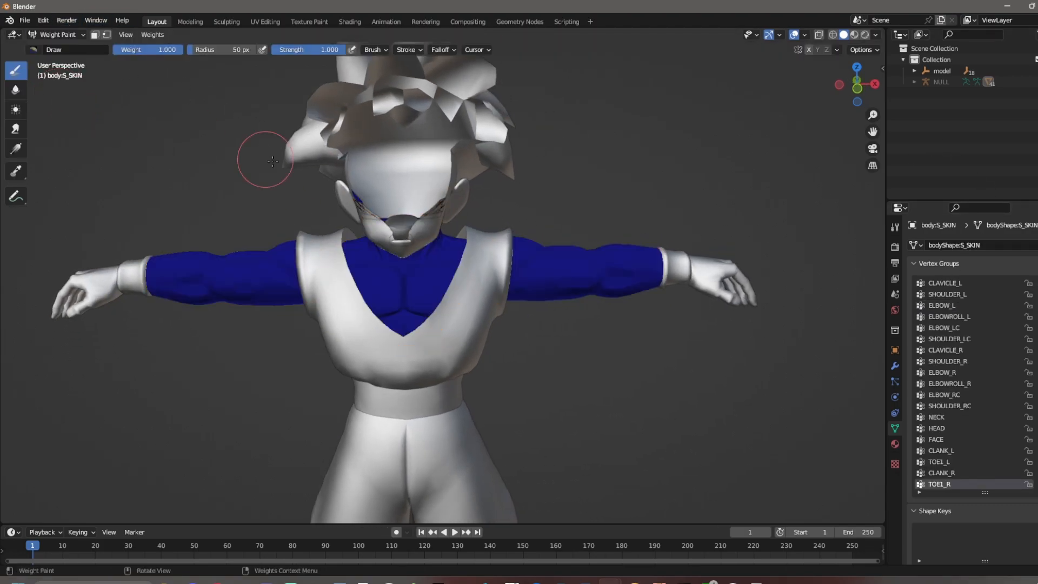
- Examine the CLAVICLE_L, CLAVICLE_R and SHOULDER_R weights on Gohan's body:S_SKIN mesh
{"action": "mouse_move", "coordinate": [563, 274]}
{"action": "middle_mouse_down"}
{"action": "mouse_move", "coordinate": [543, 265]}
{"action": "mouse_move", "coordinate": [553, 266]}
{"action": "middle_mouse_up"}
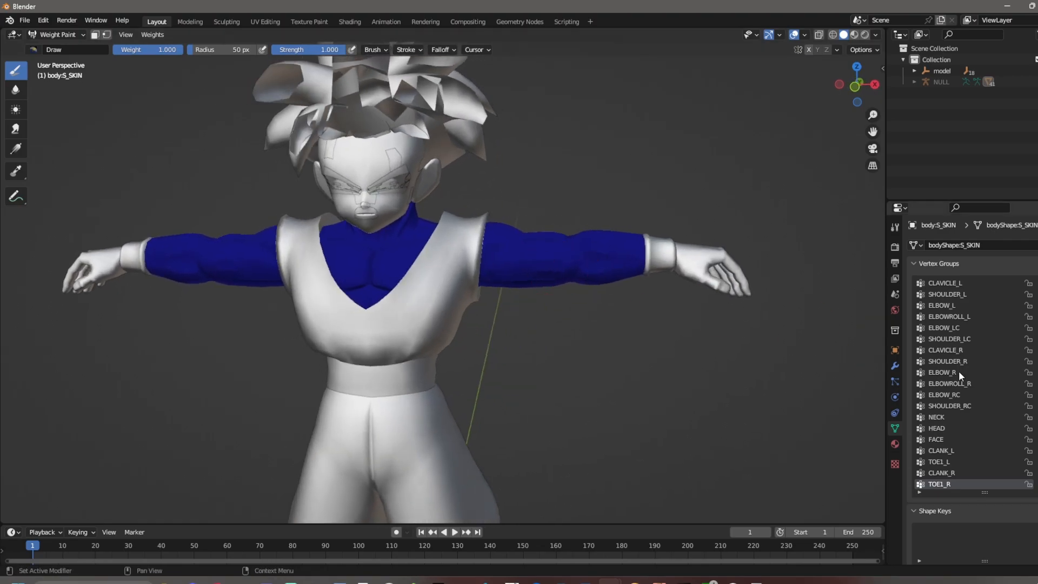
{"action": "scroll", "coordinate": [962, 307], "scroll_direction": "up", "scroll_amount": 1}
{"action": "left_click", "coordinate": [958, 296]}
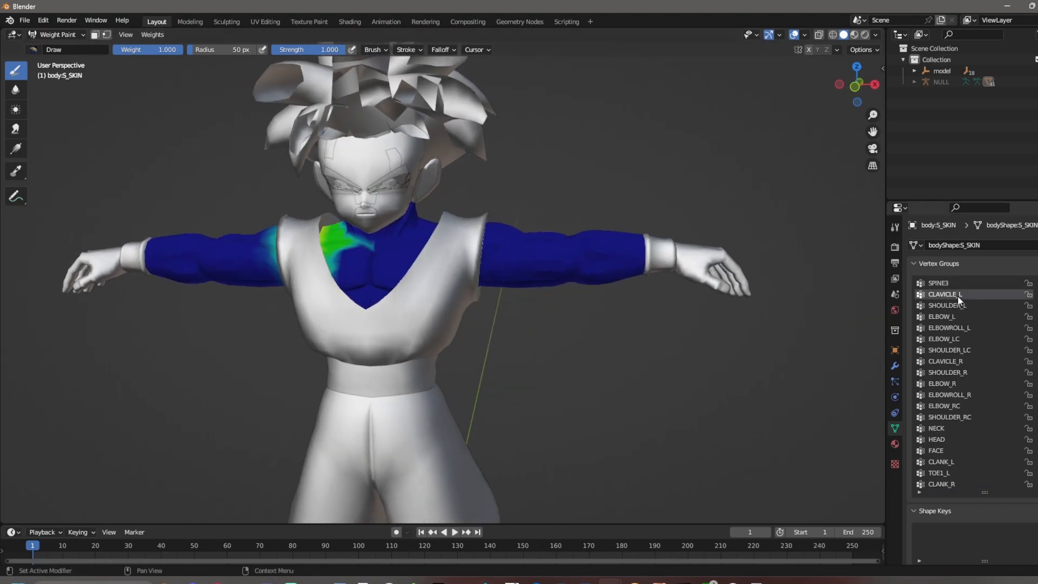
{"action": "left_click", "coordinate": [968, 361]}
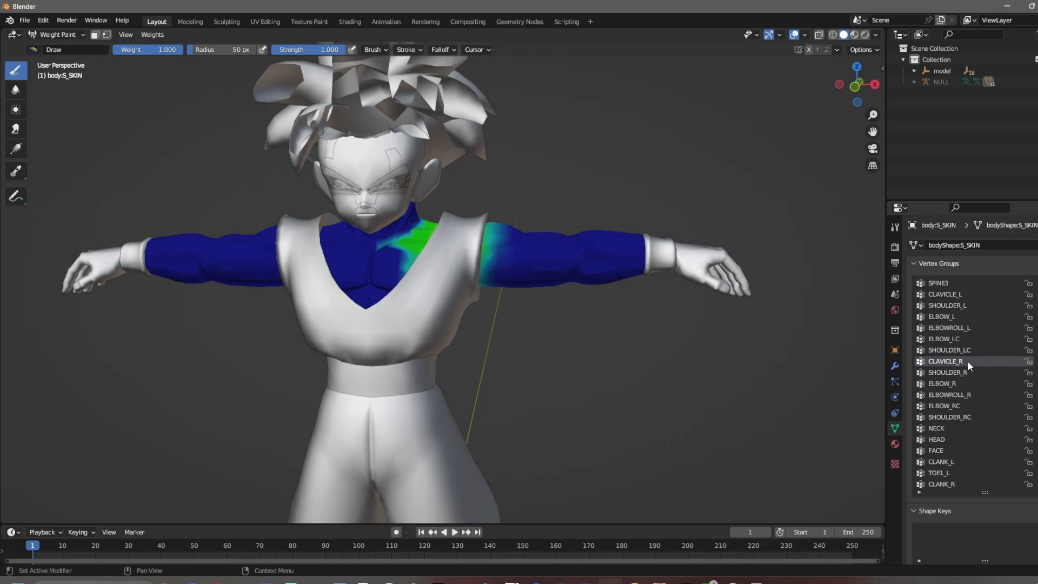
{"action": "middle_click_drag", "start_coordinate": [533, 239], "coordinate": [549, 236]}
{"action": "left_click", "coordinate": [956, 372]}
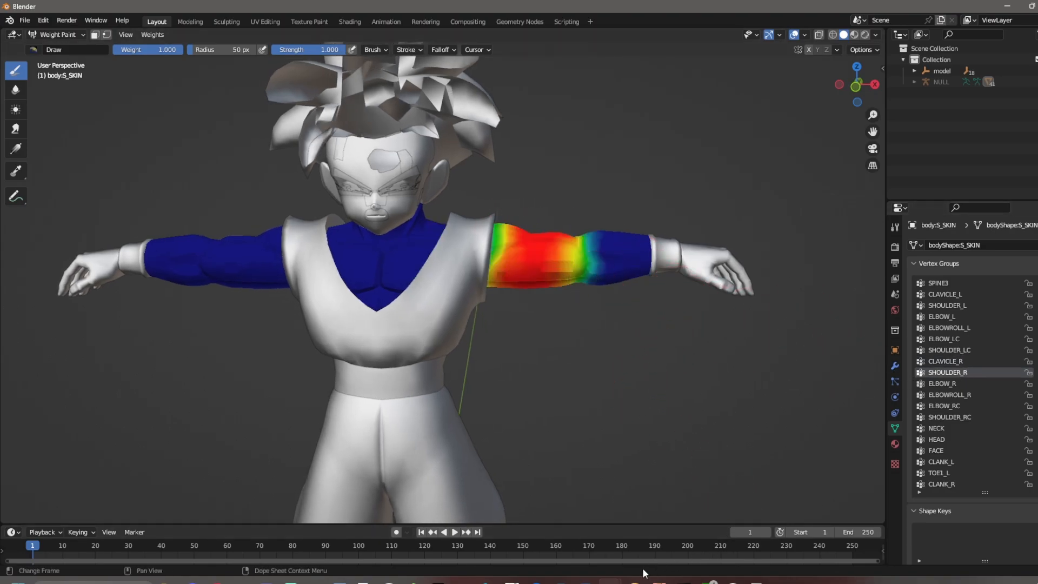
- Compare Gohan's CLAVICLE_R and SHOULDER_R weights with the right shoulder, arm, elbow and helper groups of TE0_000_Bust in the custom character's window
{"action": "left_click", "coordinate": [946, 362]}
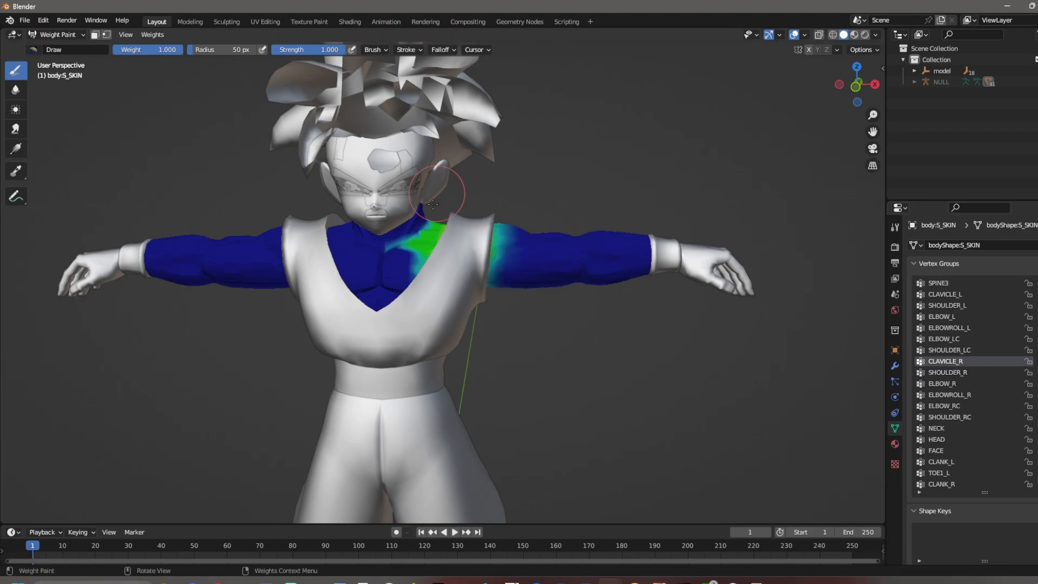
{"action": "left_click", "coordinate": [565, 245], "text": "ctrl"}
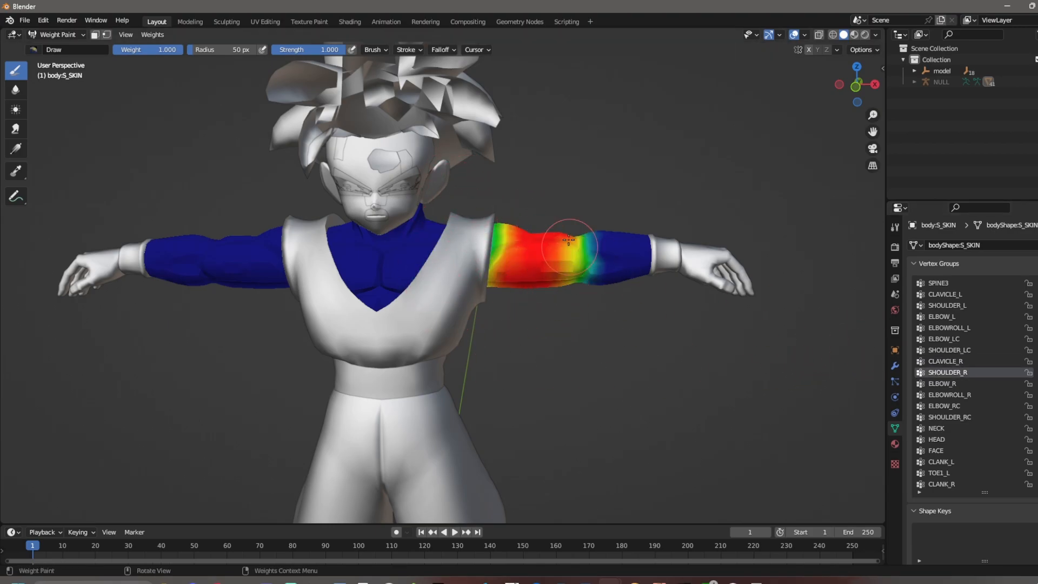
{"action": "mouse_move", "coordinate": [629, 579]}
{"action": "left_click", "coordinate": [642, 541]}
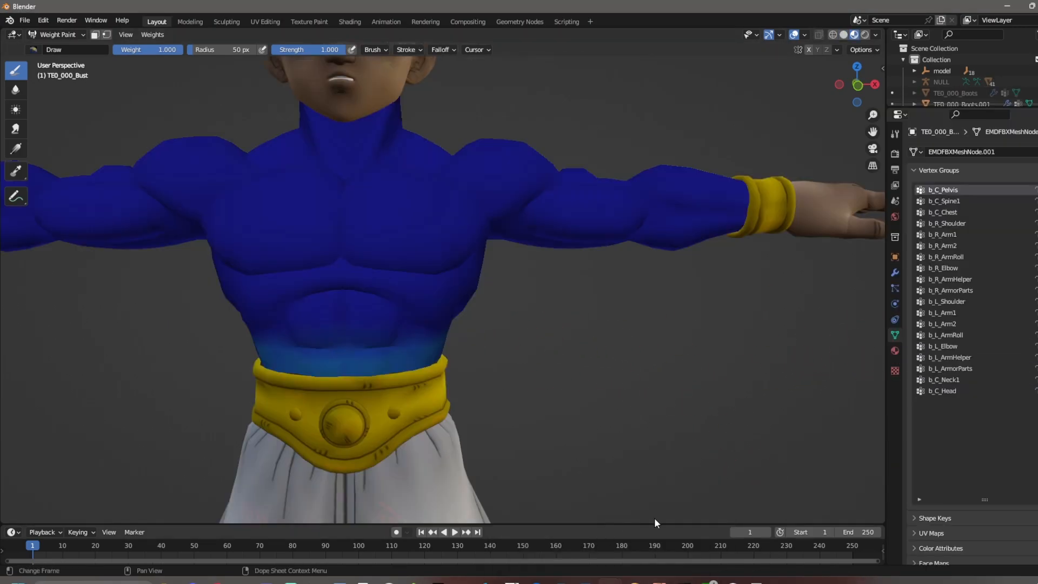
{"action": "left_click", "coordinate": [966, 223]}
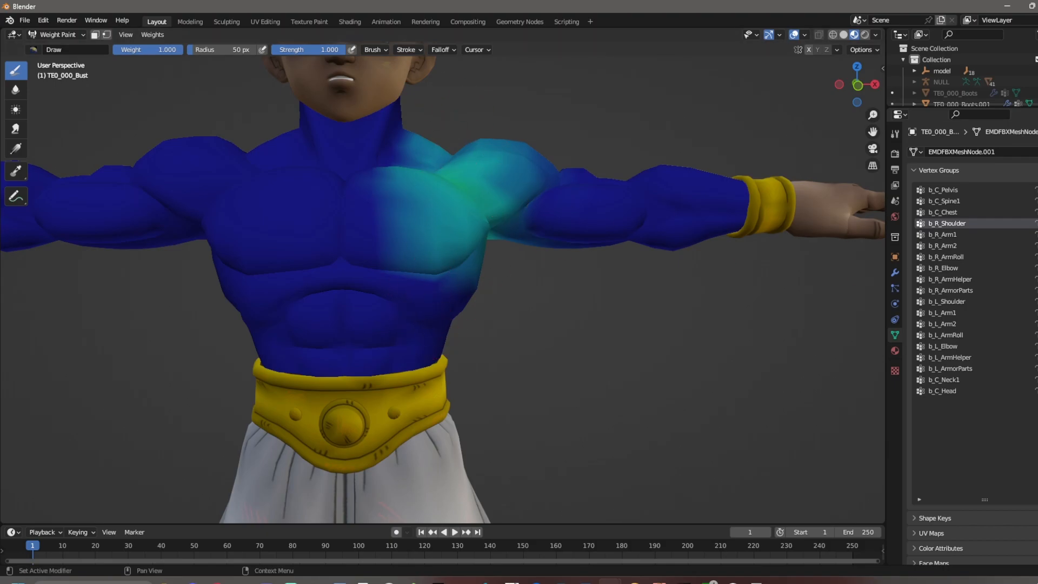
{"action": "left_click", "coordinate": [986, 235]}
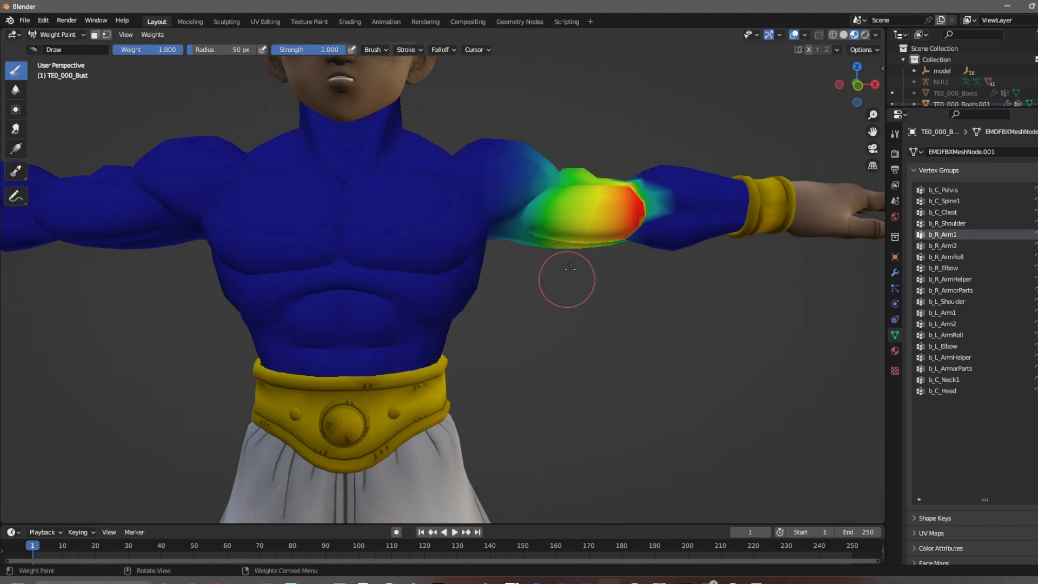
{"action": "left_click", "coordinate": [987, 248]}
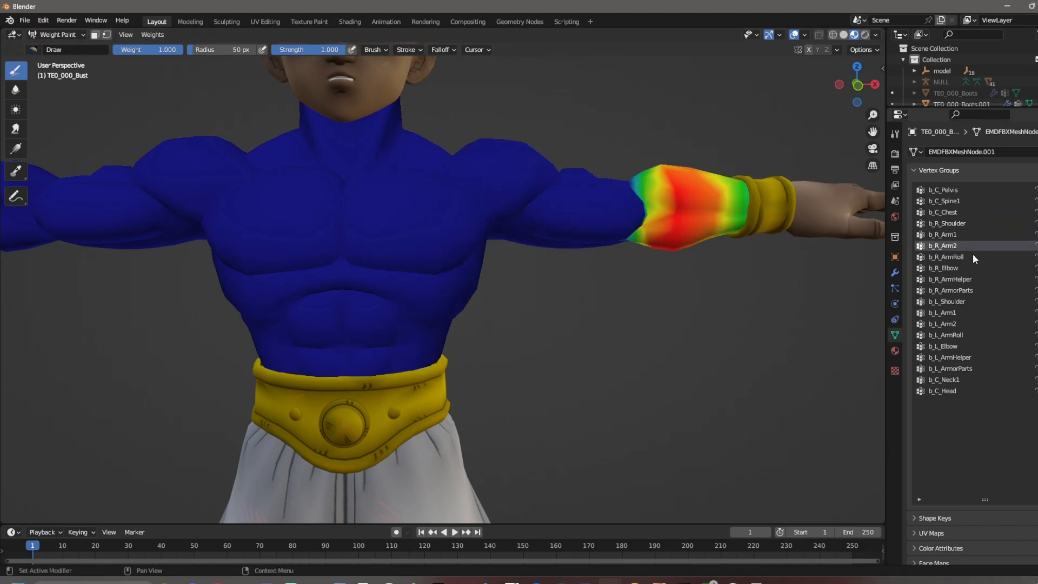
{"action": "left_click", "coordinate": [969, 256]}
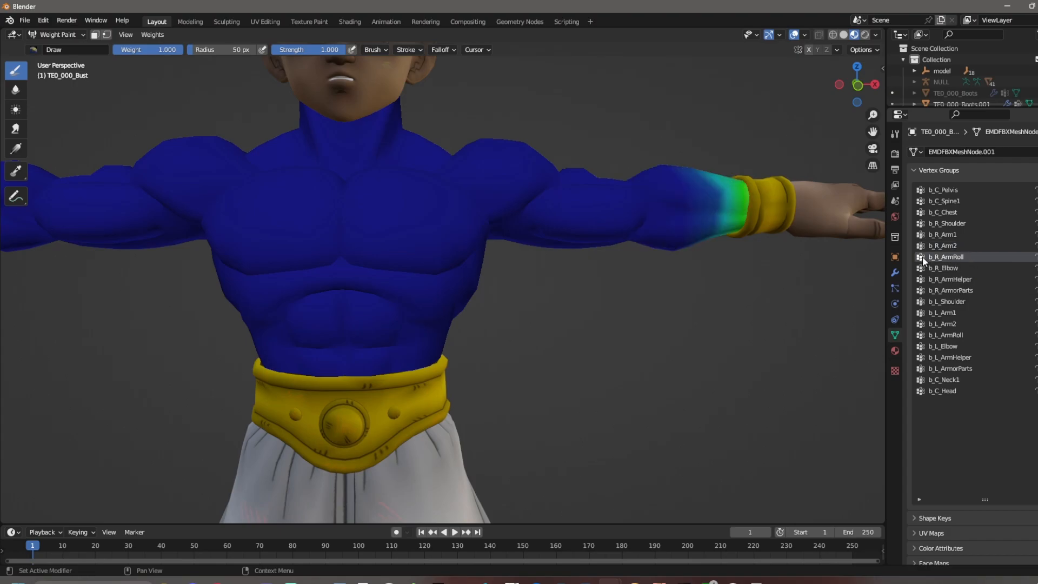
{"action": "left_click", "coordinate": [950, 268]}
{"action": "left_click", "coordinate": [969, 279]}
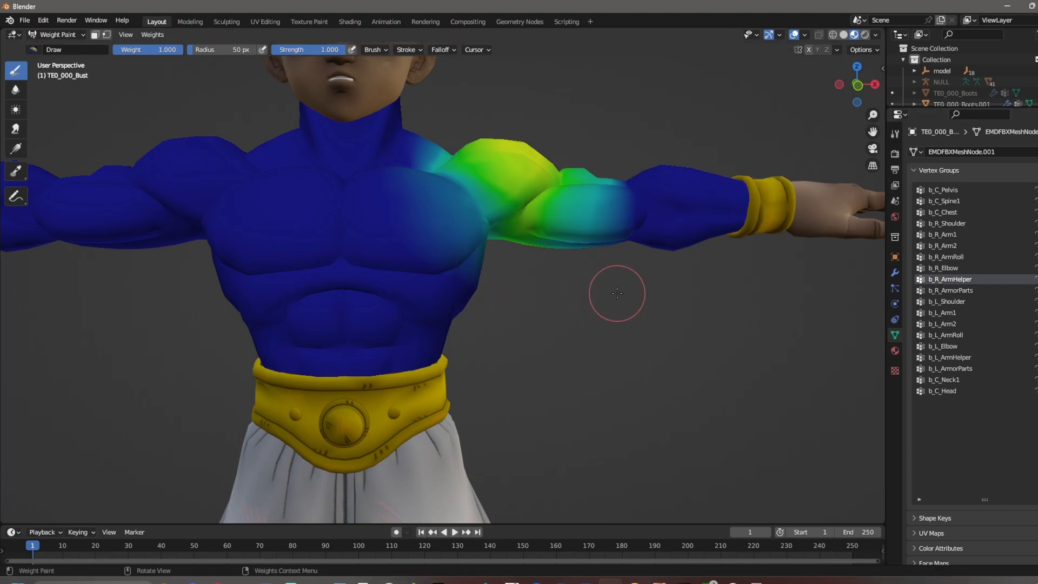
- Rename TE0_000_Bust's b_R_Shoulder vertex group to CLAVICLE_R, copying the name from Gohan's matching group
{"action": "left_click", "coordinate": [928, 223]}
{"action": "mouse_move", "coordinate": [474, 227]}
{"action": "middle_mouse_down"}
{"action": "mouse_move", "coordinate": [439, 238]}
{"action": "mouse_move", "coordinate": [479, 238]}
{"action": "middle_mouse_up"}
{"action": "mouse_move", "coordinate": [611, 582]}
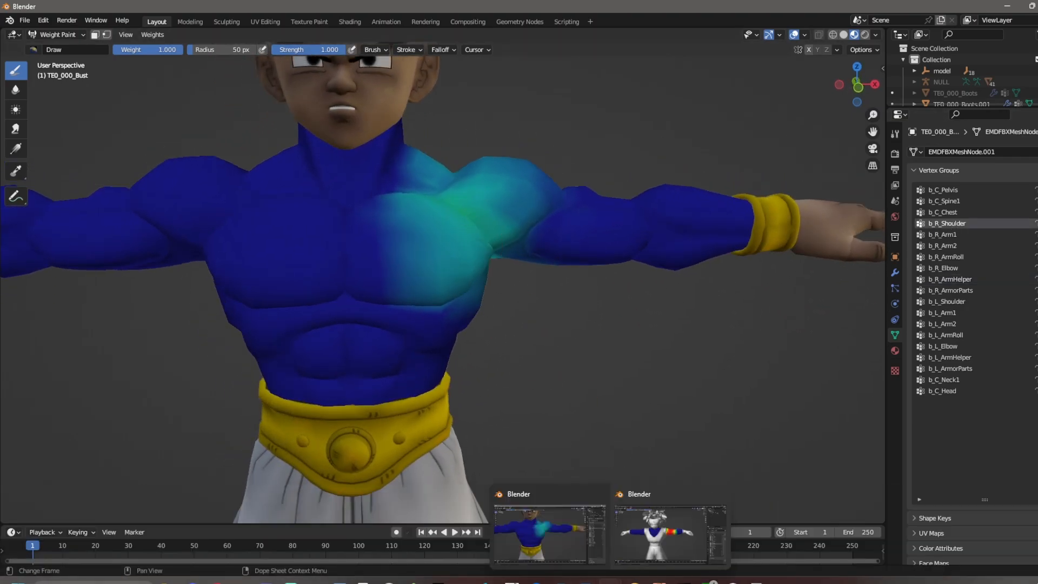
{"action": "left_click", "coordinate": [648, 544]}
{"action": "left_click", "coordinate": [948, 362]}
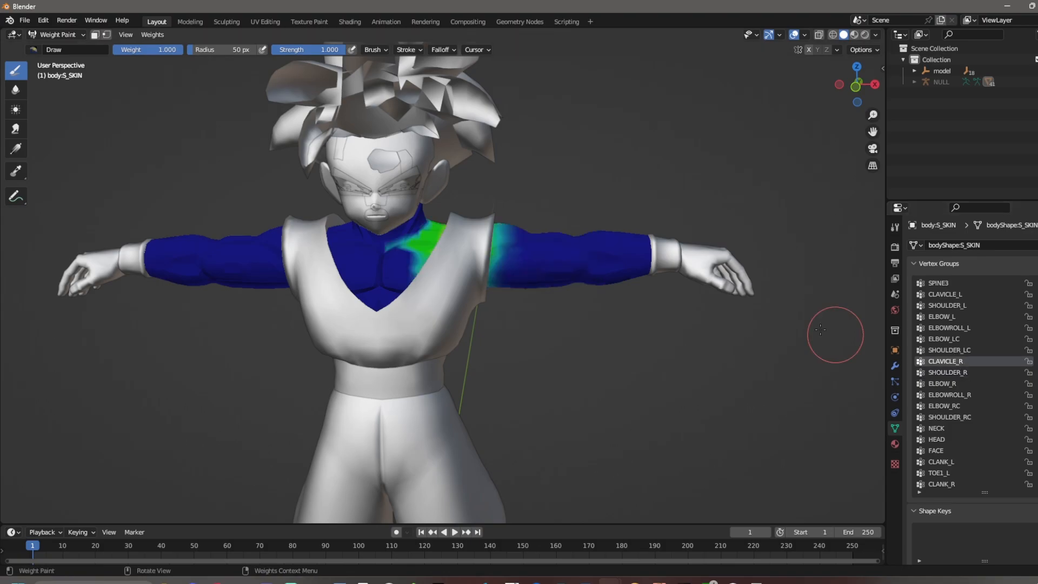
{"action": "mouse_move", "coordinate": [610, 581]}
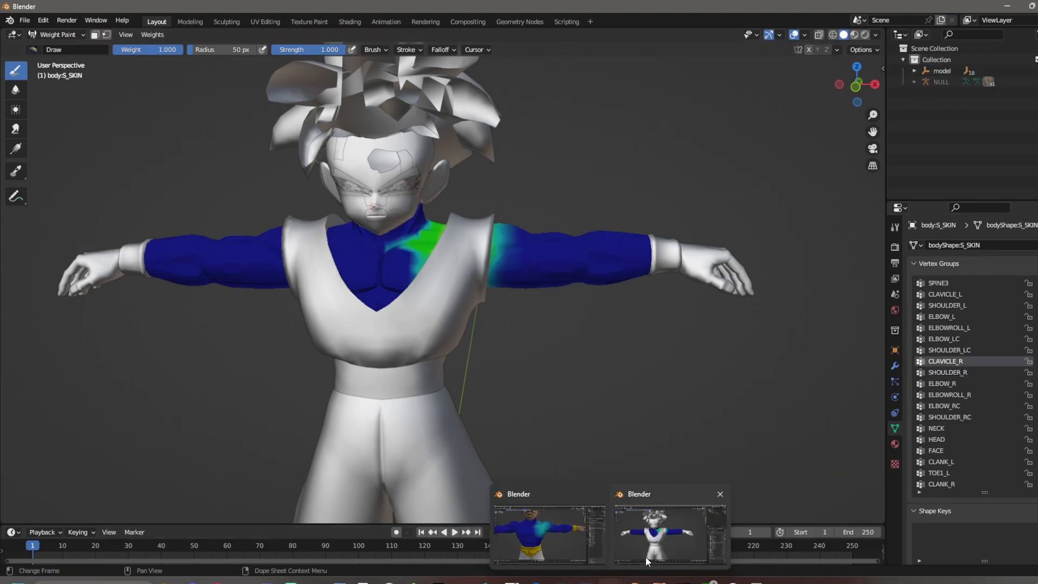
{"action": "double_click", "coordinate": [948, 362]}
{"action": "key", "text": "ctrl+c"}
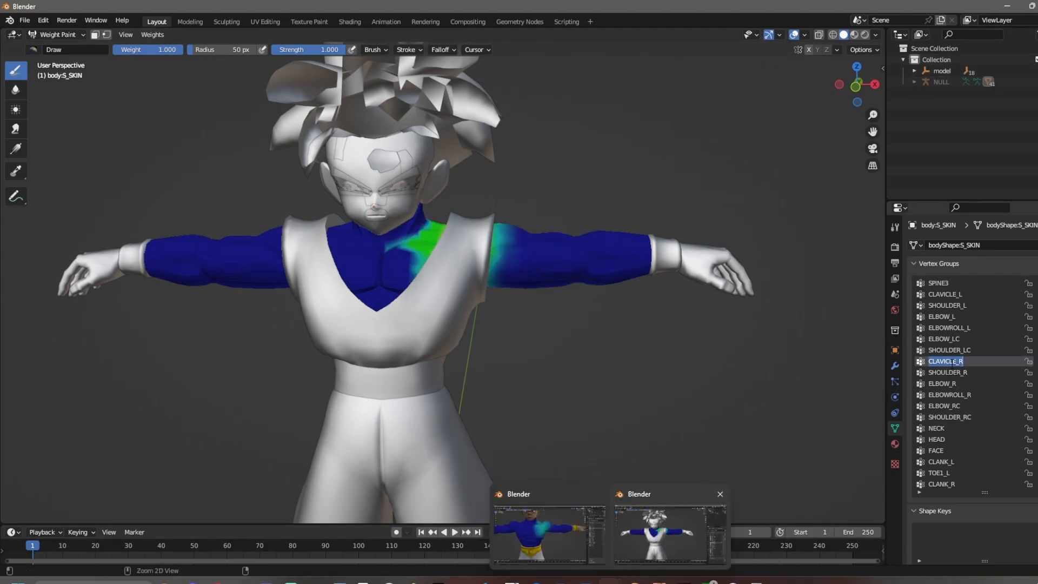
{"action": "left_click", "coordinate": [562, 536]}
{"action": "key", "text": "ctrl+v"}
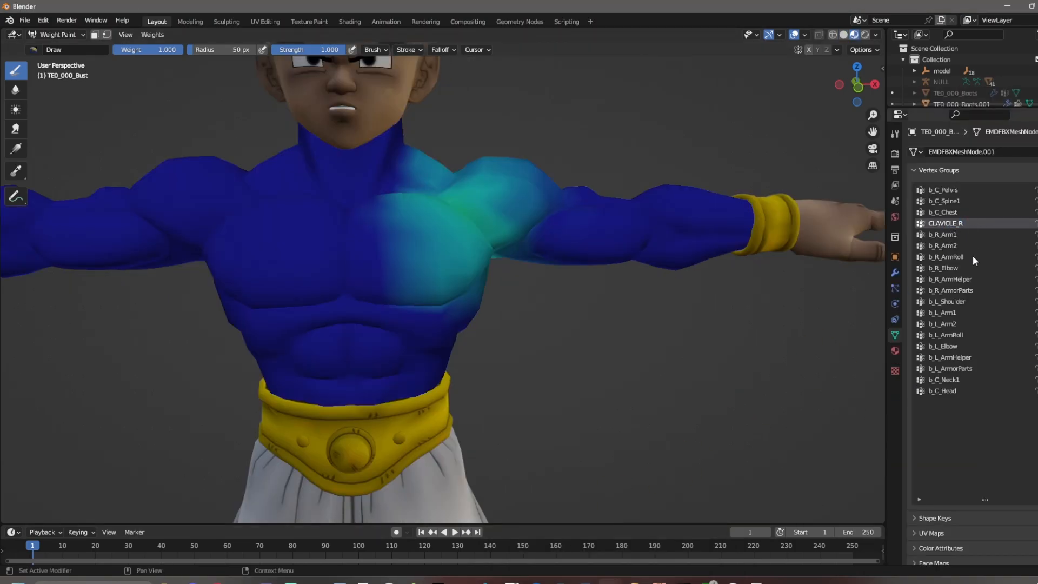
- Select the b_R_Arm1 group, show the mesh's vertex groups in the Scripting workspace and open Merge Vertex Groups.txt from the Desktop
{"action": "left_click", "coordinate": [960, 280]}
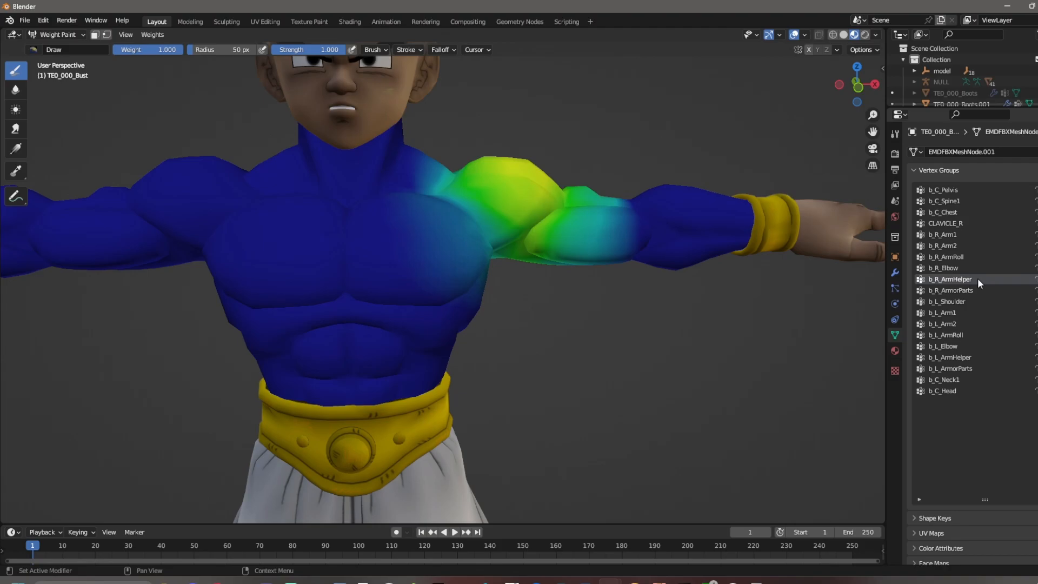
{"action": "left_click", "coordinate": [954, 236]}
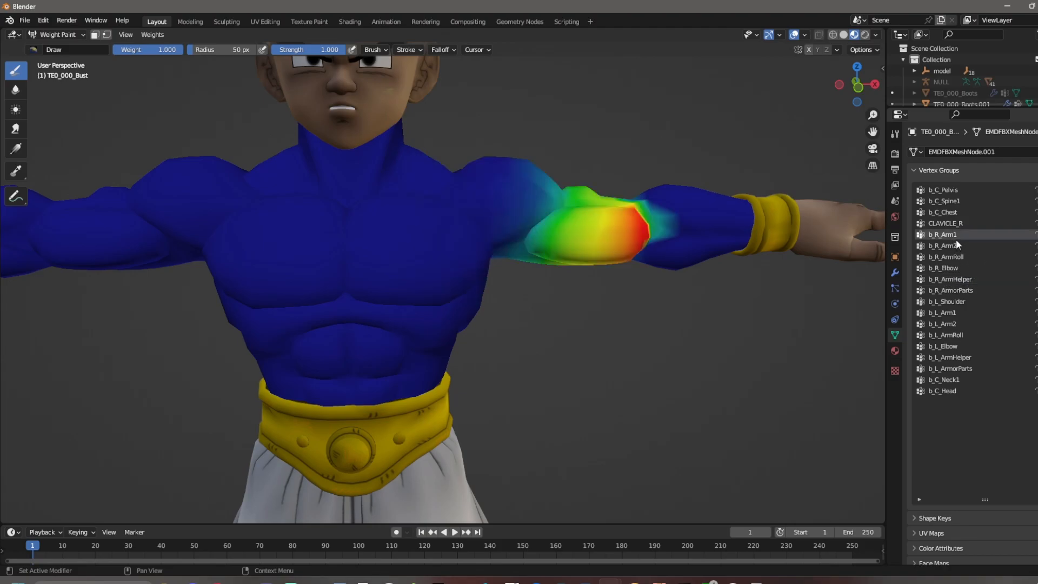
{"action": "mouse_move", "coordinate": [610, 581]}
{"action": "mouse_move", "coordinate": [649, 546]}
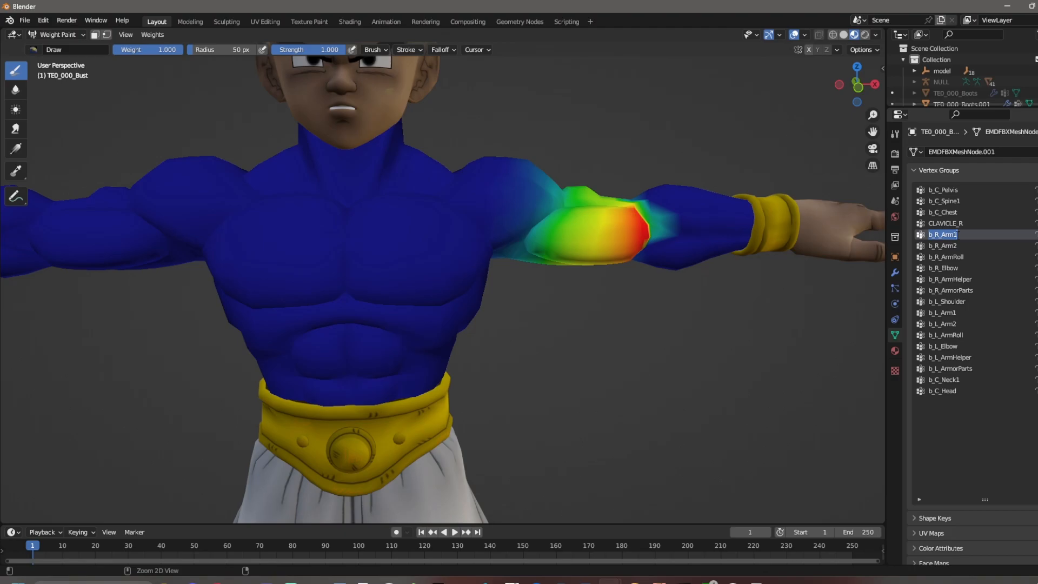
{"action": "left_click", "coordinate": [573, 22]}
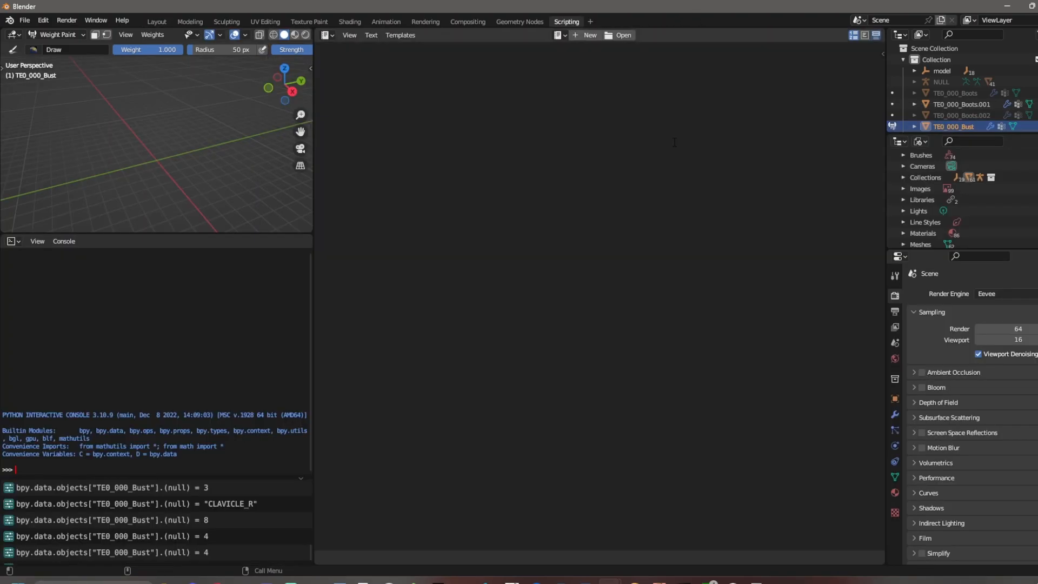
{"action": "left_click", "coordinate": [895, 478]}
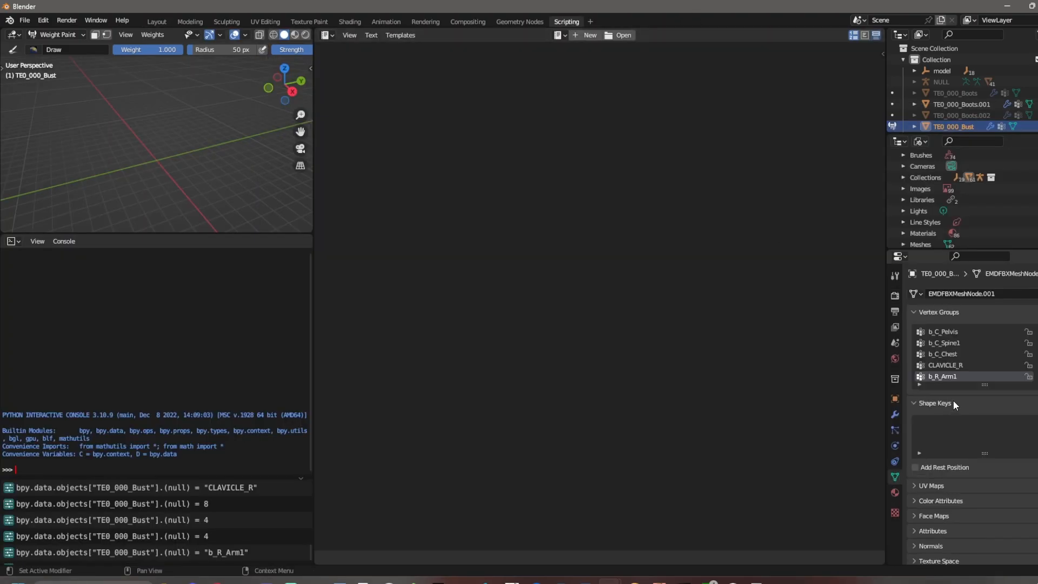
{"action": "left_click", "coordinate": [627, 35]}
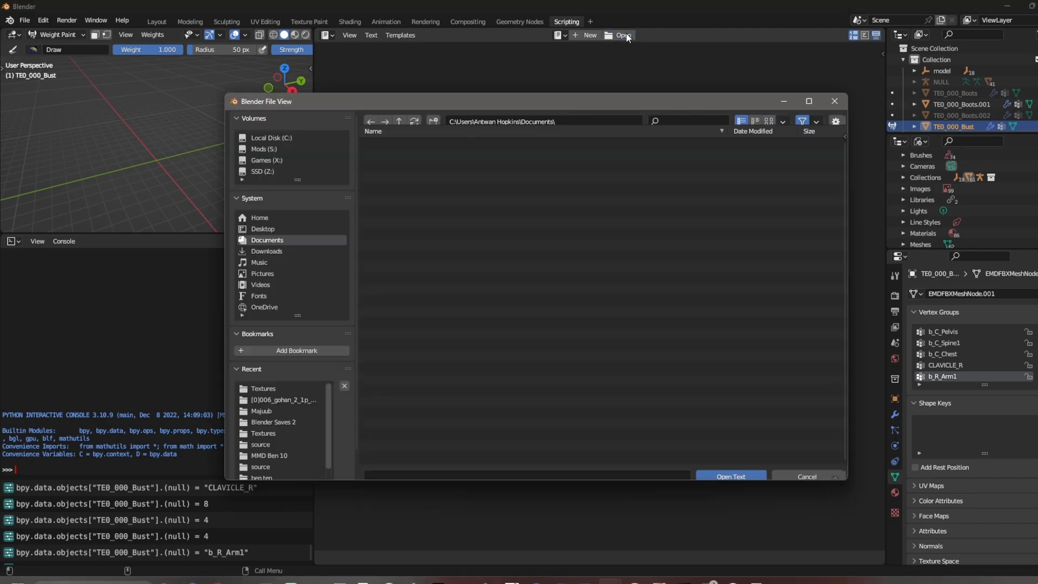
{"action": "left_click", "coordinate": [265, 229]}
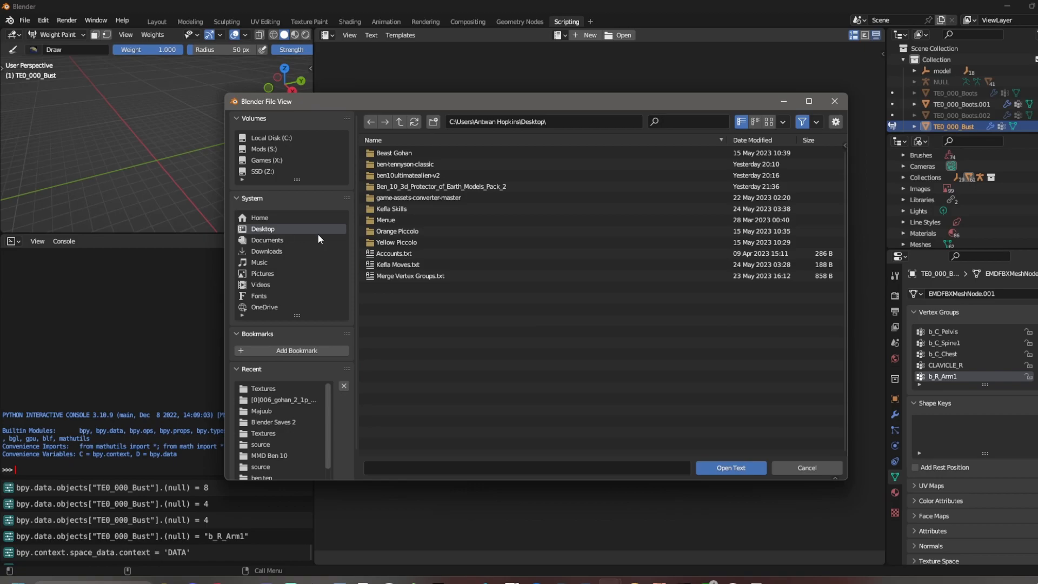
{"action": "double_click", "coordinate": [439, 276]}
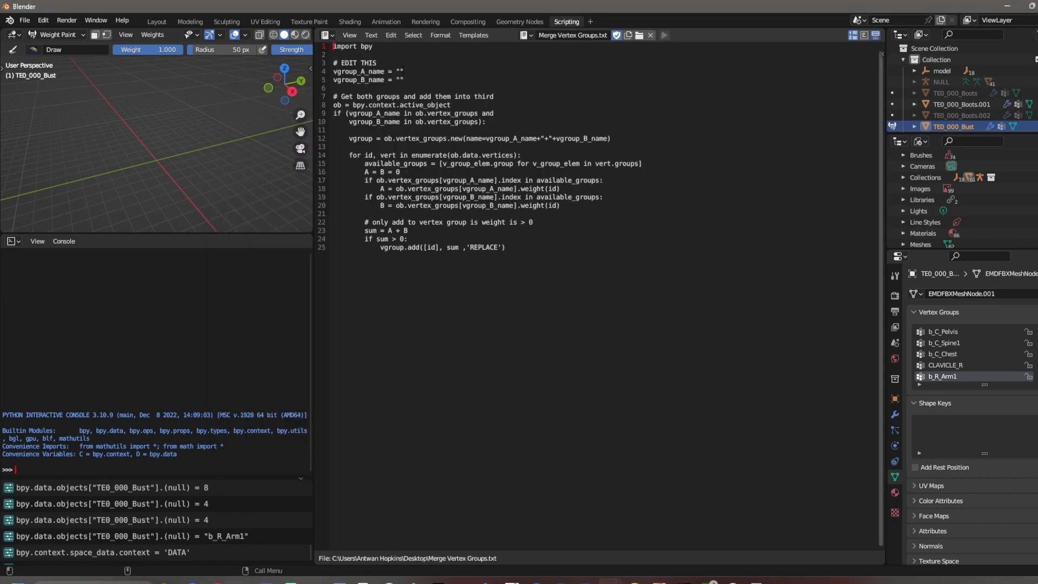
- Set vgroup_A_name in the merge script to "b_R_Arm1", copying the name from the vertex group list
{"action": "double_click", "coordinate": [958, 377]}
{"action": "key", "text": "ctrl+c"}
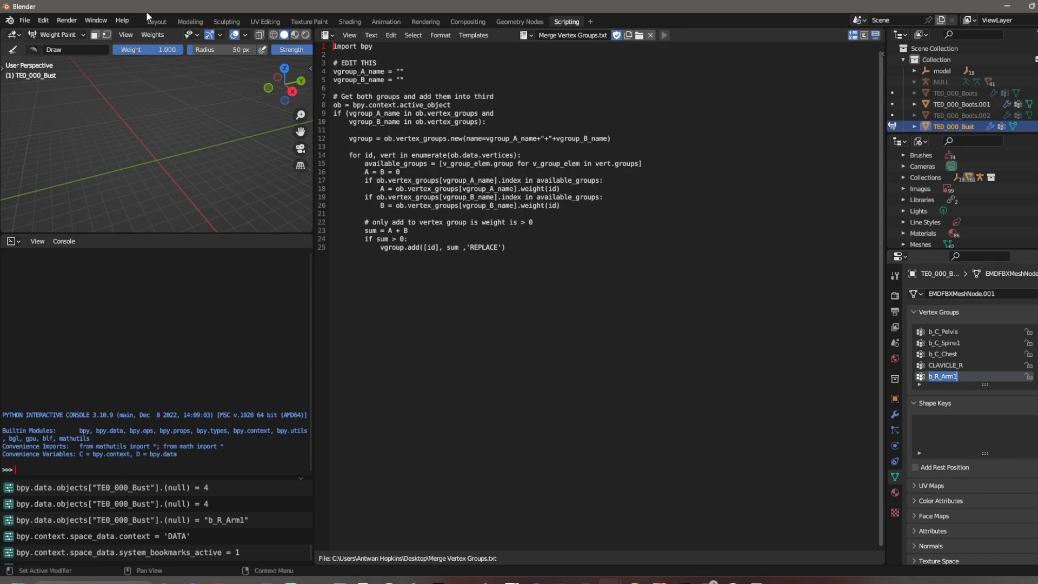
{"action": "left_click", "coordinate": [157, 22]}
{"action": "left_click", "coordinate": [566, 22]}
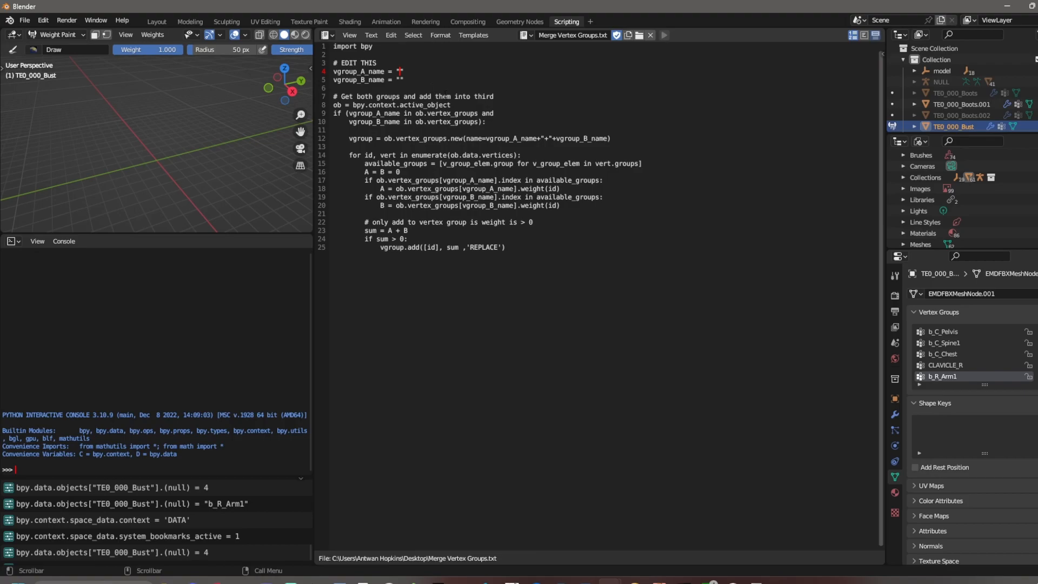
{"action": "key", "text": "ctrl+v"}
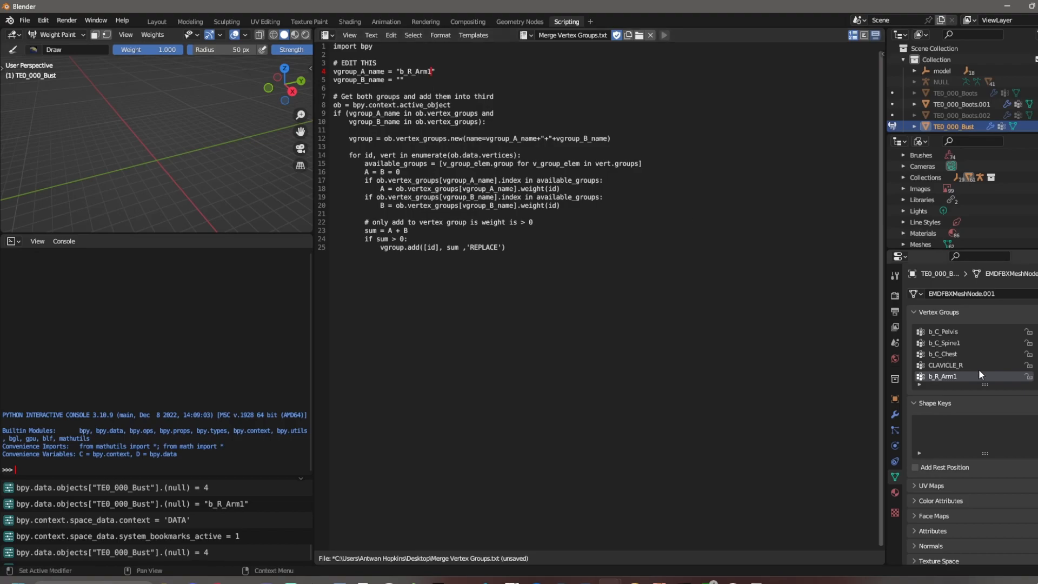
- Set vgroup_B_name in the merge script to "b_R_ArmHelper" and run the script on TE0_000_Bust
{"action": "scroll", "coordinate": [978, 368], "scroll_direction": "down", "scroll_amount": 4}
{"action": "left_click", "coordinate": [967, 378]}
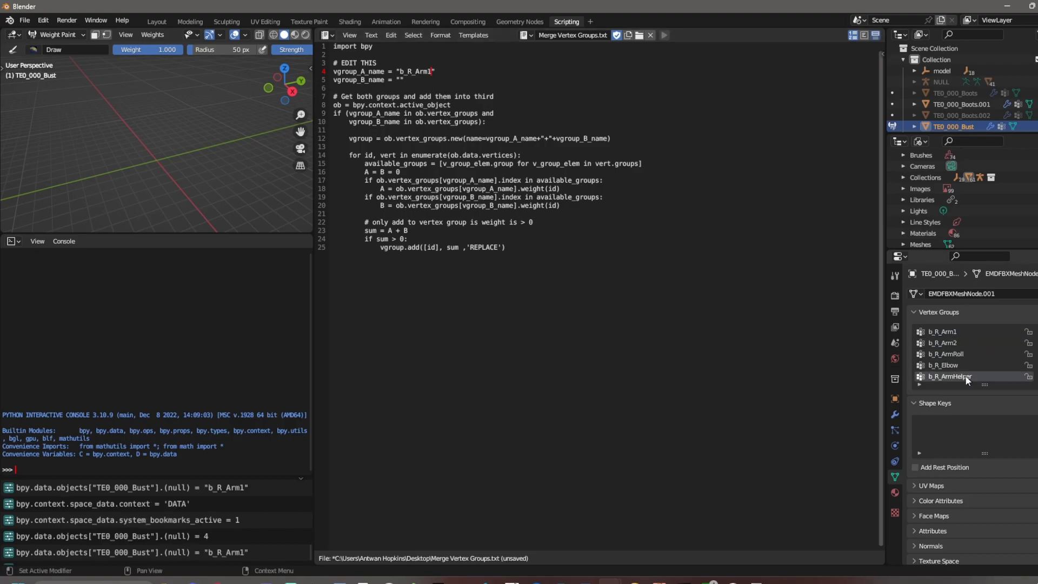
{"action": "left_click", "coordinate": [159, 22]}
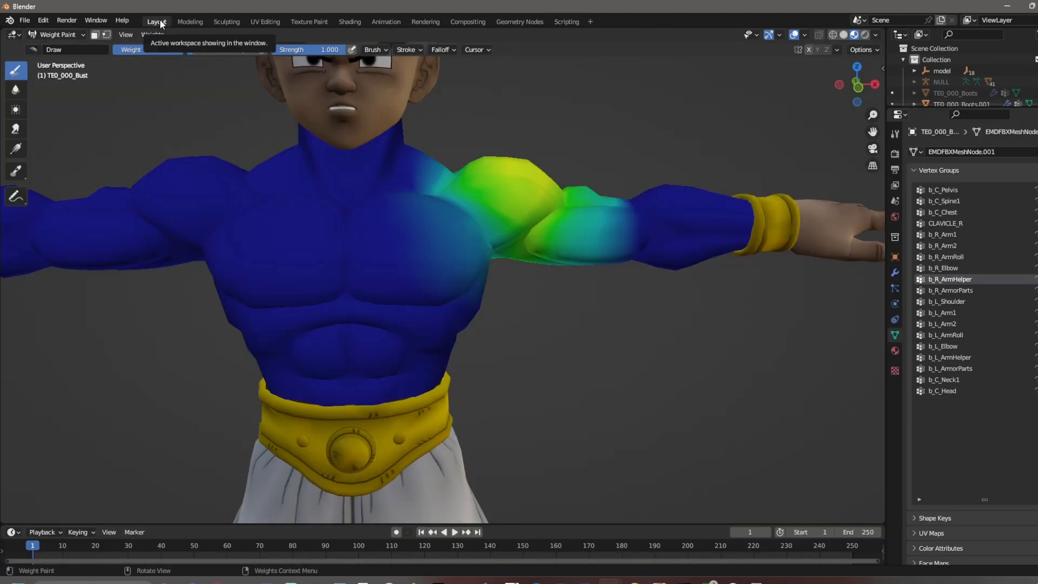
{"action": "left_click", "coordinate": [567, 21]}
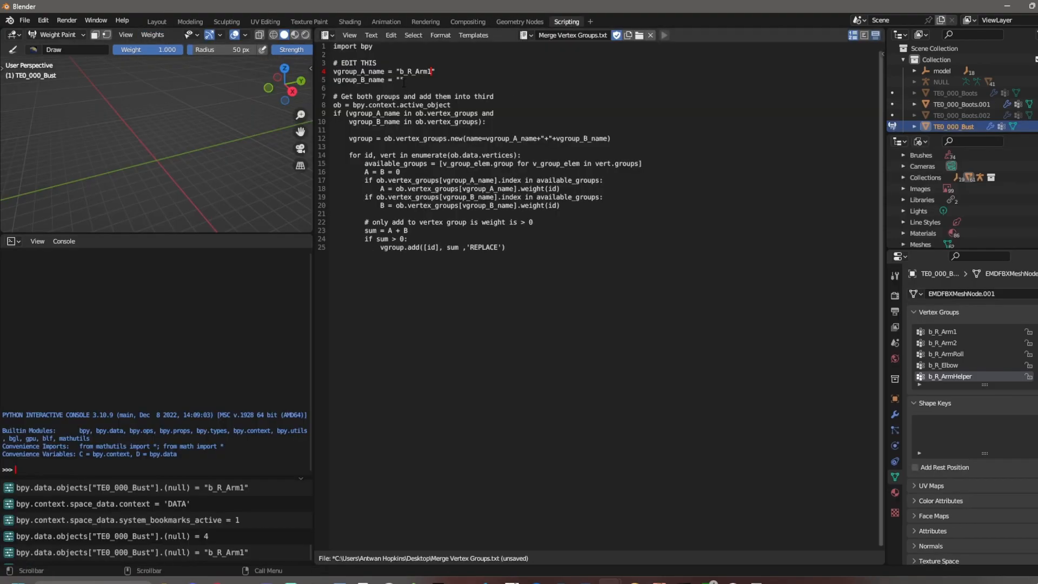
{"action": "key", "text": "ctrl+v"}
{"action": "double_click", "coordinate": [969, 377]}
{"action": "key", "text": "ctrl+c"}
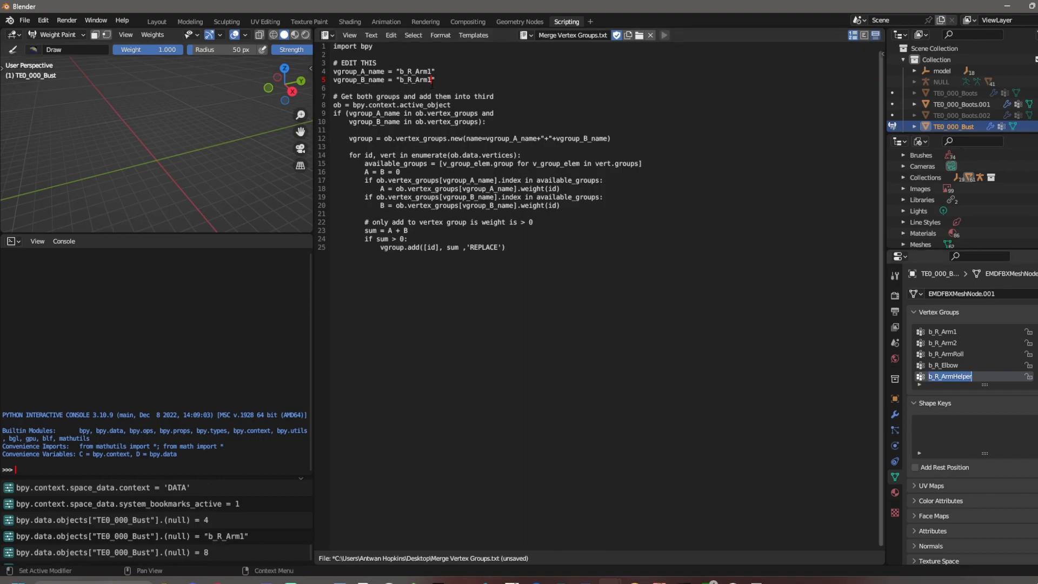
{"action": "left_click", "coordinate": [431, 84]}
{"action": "key", "text": "BackSpace"}
{"action": "key", "text": "BackSpace"}
{"action": "key", "text": "BackSpace"}
{"action": "key", "text": "BackSpace"}
{"action": "key", "text": "BackSpace"}
{"action": "key", "text": "BackSpace"}
{"action": "key", "text": "BackSpace"}
{"action": "key", "text": "BackSpace"}
{"action": "key", "text": "ctrl+v"}
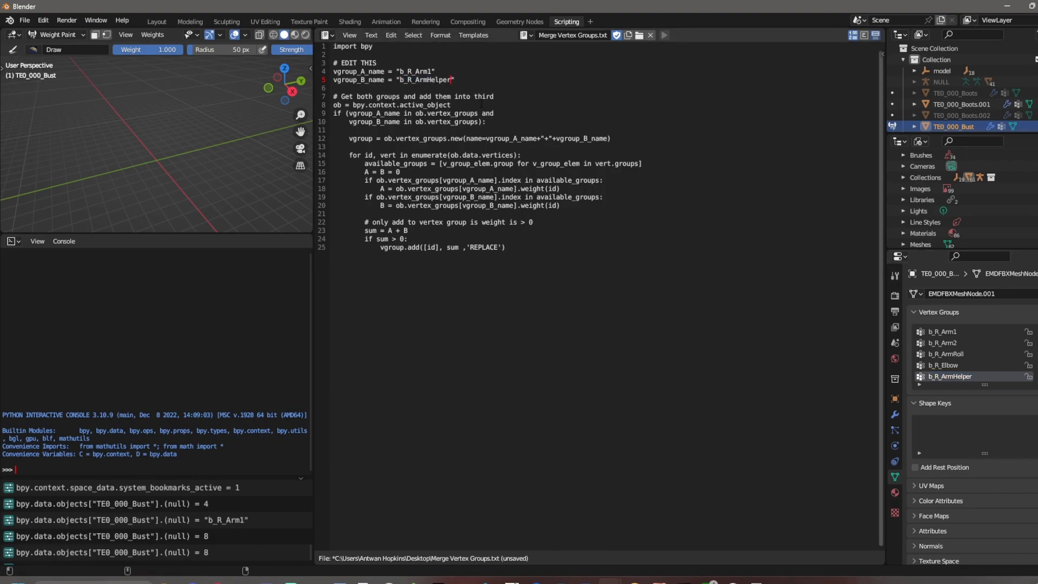
{"action": "left_click", "coordinate": [665, 35]}
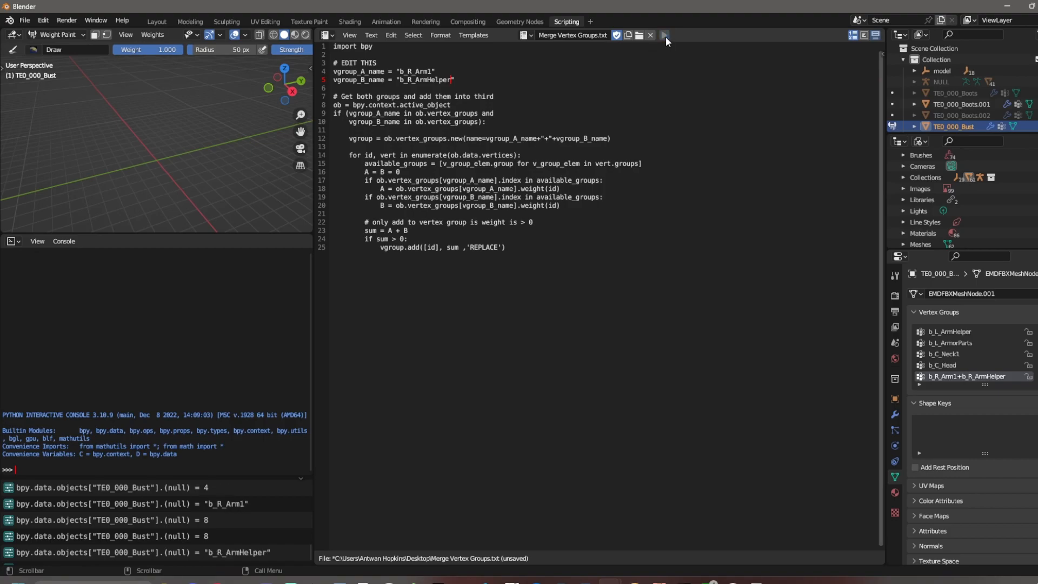
- Back in the Layout workspace, delete the original b_R_Arm1 and b_R_ArmHelper vertex groups from TE0_000_Bust
{"action": "left_click", "coordinate": [157, 22]}
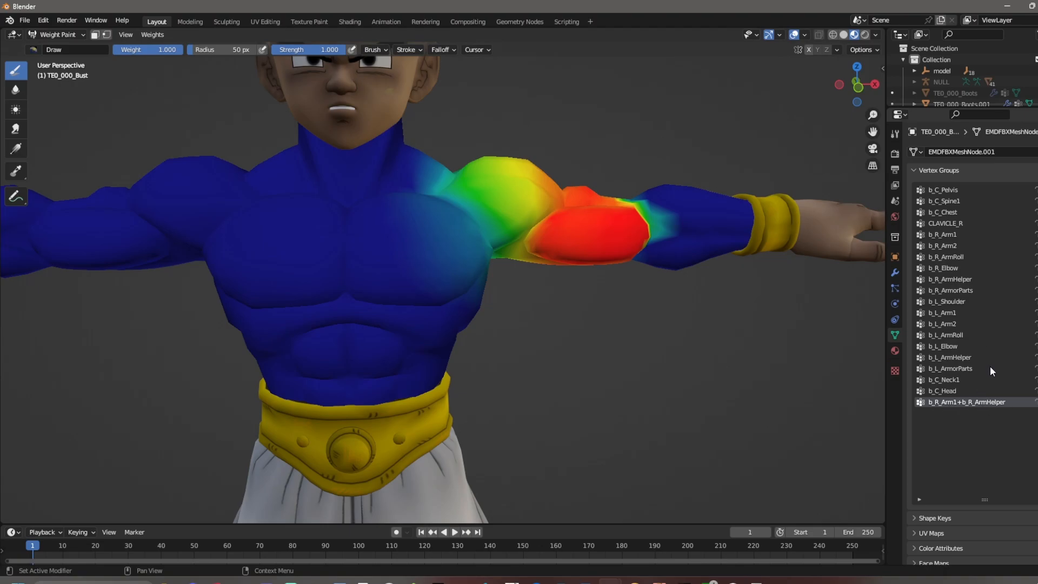
{"action": "left_click", "coordinate": [965, 235]}
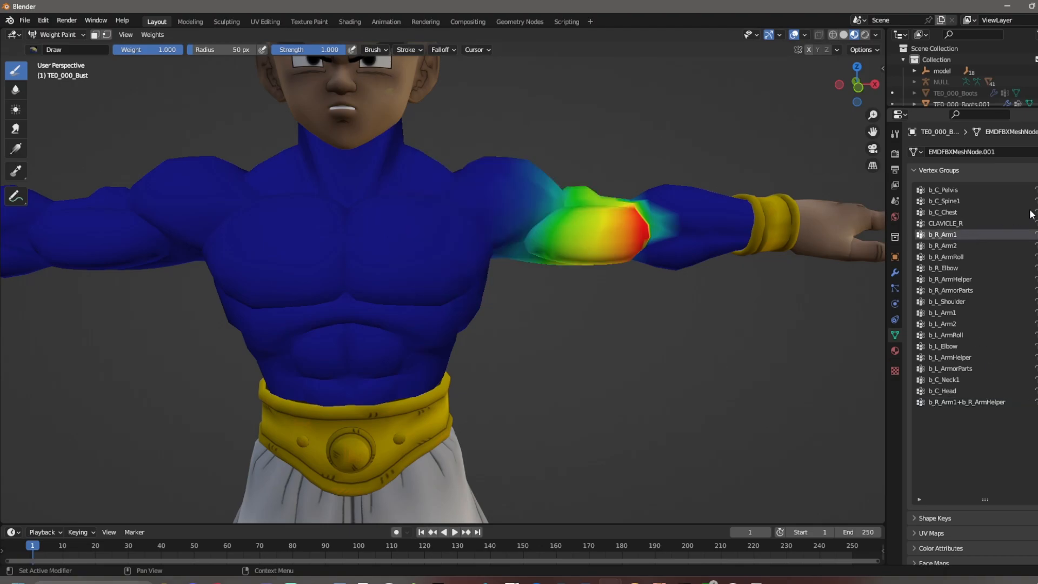
{"action": "left_click", "coordinate": [1037, 201]}
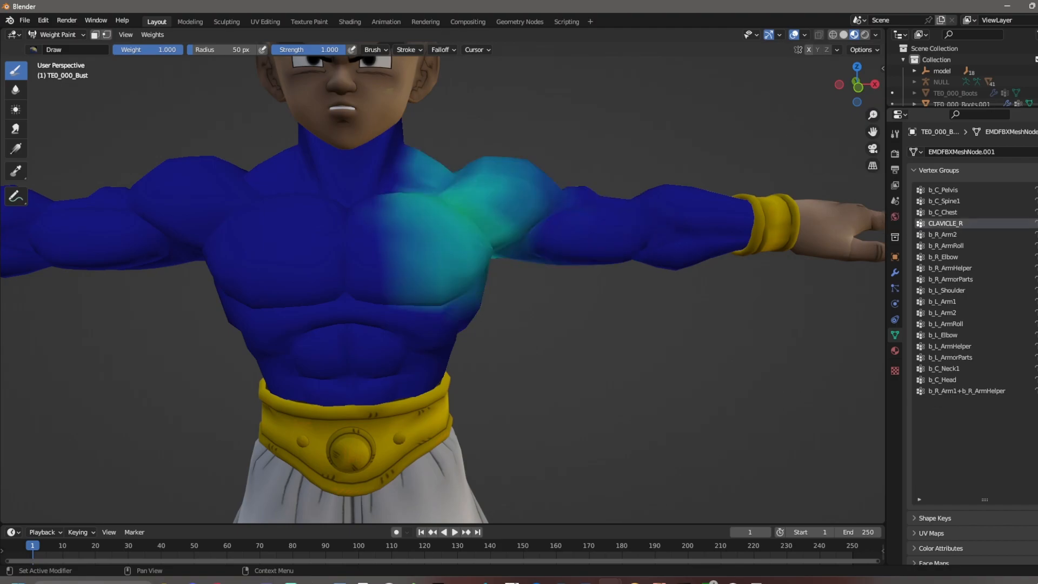
{"action": "left_click", "coordinate": [978, 268]}
{"action": "left_click", "coordinate": [1037, 201]}
- Rename the b_R_Arm1+b_R_ArmHelper group on TE0_000_Bust to SHOULDER_R, copying the name from Gohan's body:S_SKIN mesh
{"action": "left_click", "coordinate": [994, 381]}
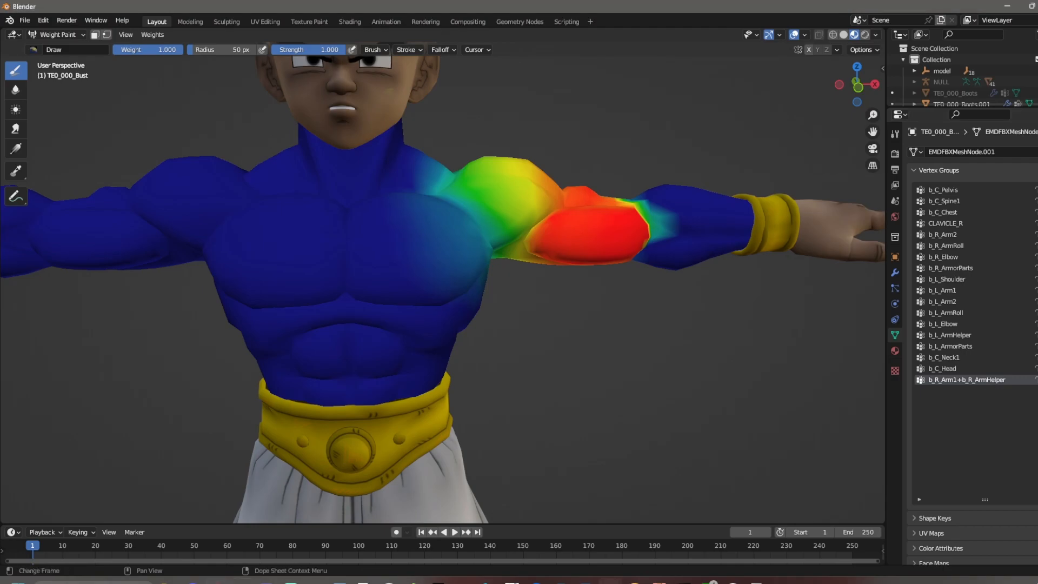
{"action": "left_click", "coordinate": [661, 534]}
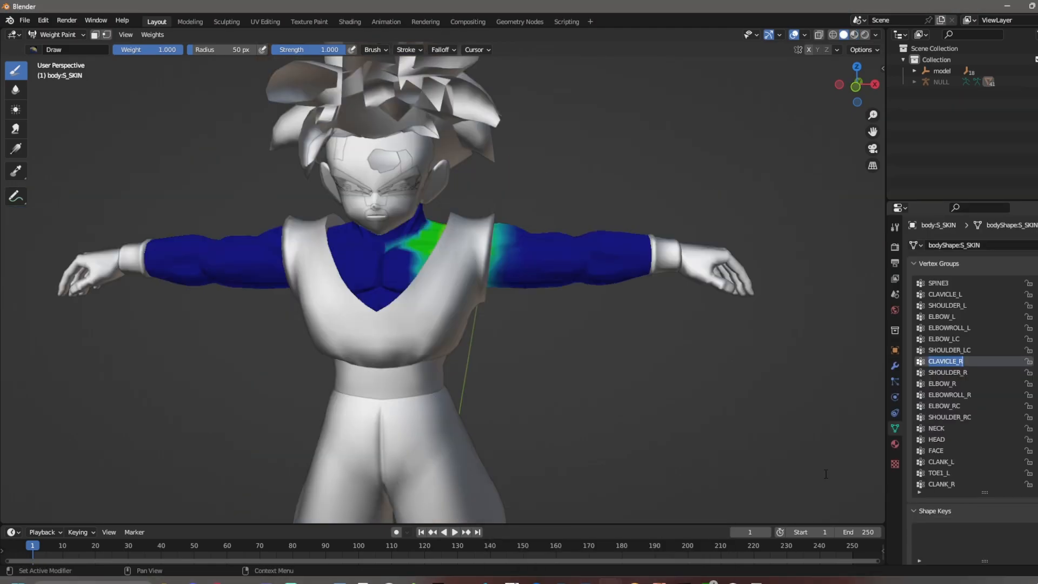
{"action": "left_click", "coordinate": [952, 373]}
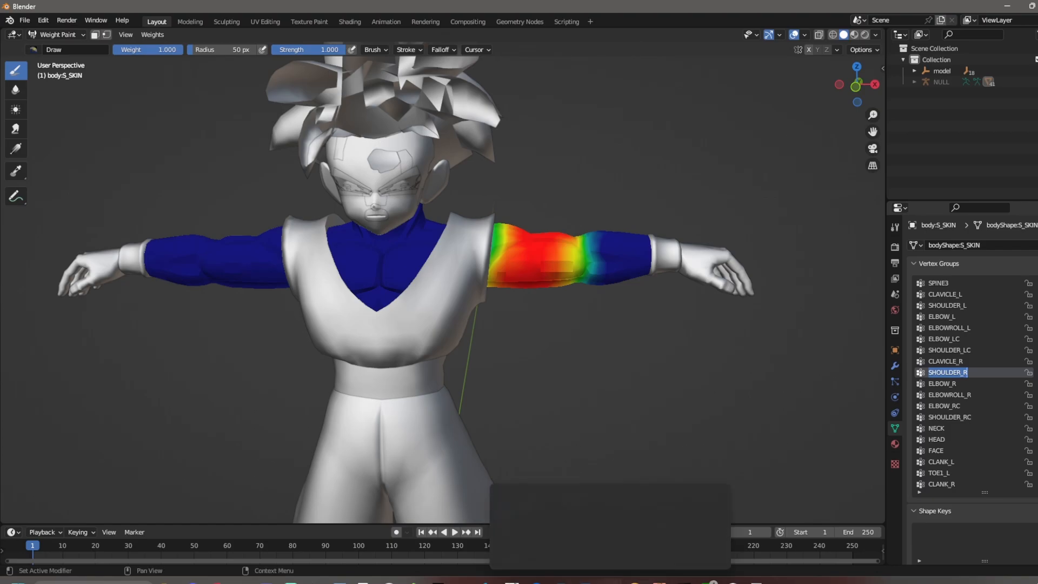
{"action": "key", "text": "ctrl+c"}
{"action": "mouse_move", "coordinate": [611, 579]}
{"action": "left_click", "coordinate": [567, 541]}
{"action": "double_click", "coordinate": [965, 381]}
{"action": "key", "text": "ctrl+v"}
{"action": "key", "text": "Return"}
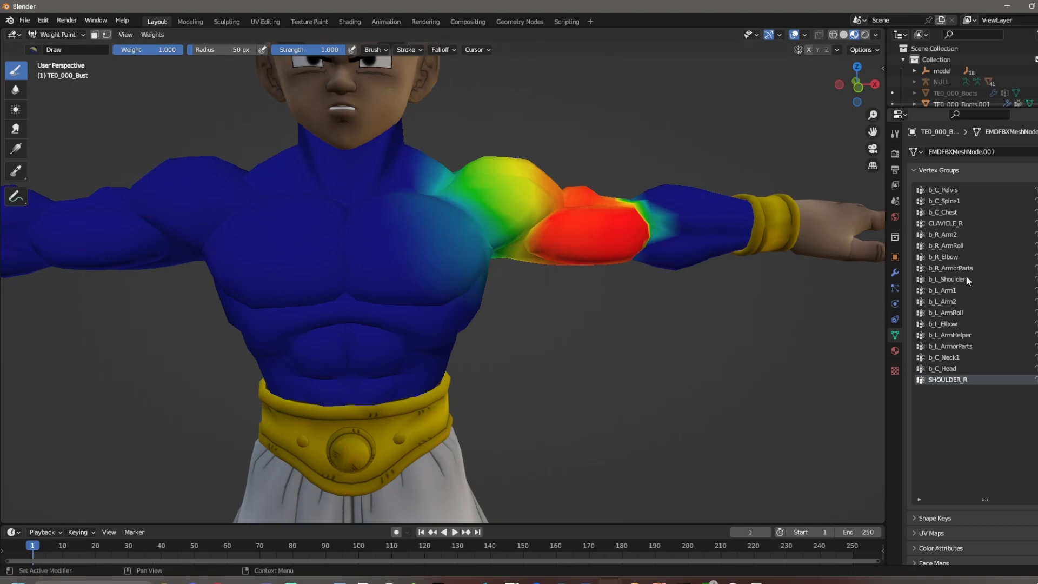
- Check the b_L_Arm1 and b_L_ArmHelper weights on the bust, and switch to weight painting the TE0_000_Face_base.002 mesh
{"action": "left_click", "coordinate": [961, 290]}
{"action": "left_click", "coordinate": [969, 334]}
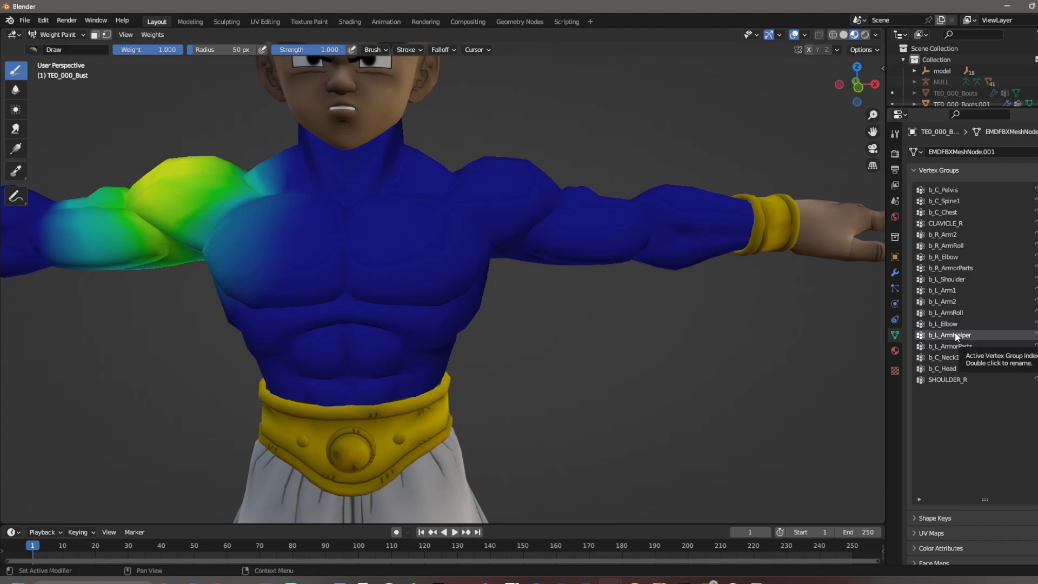
{"action": "left_click", "coordinate": [64, 36]}
{"action": "left_click", "coordinate": [70, 34]}
{"action": "left_click", "coordinate": [69, 48]}
{"action": "middle_click_drag", "start_coordinate": [346, 100], "coordinate": [420, 253], "text": "shift"}
{"action": "left_click", "coordinate": [421, 254]}
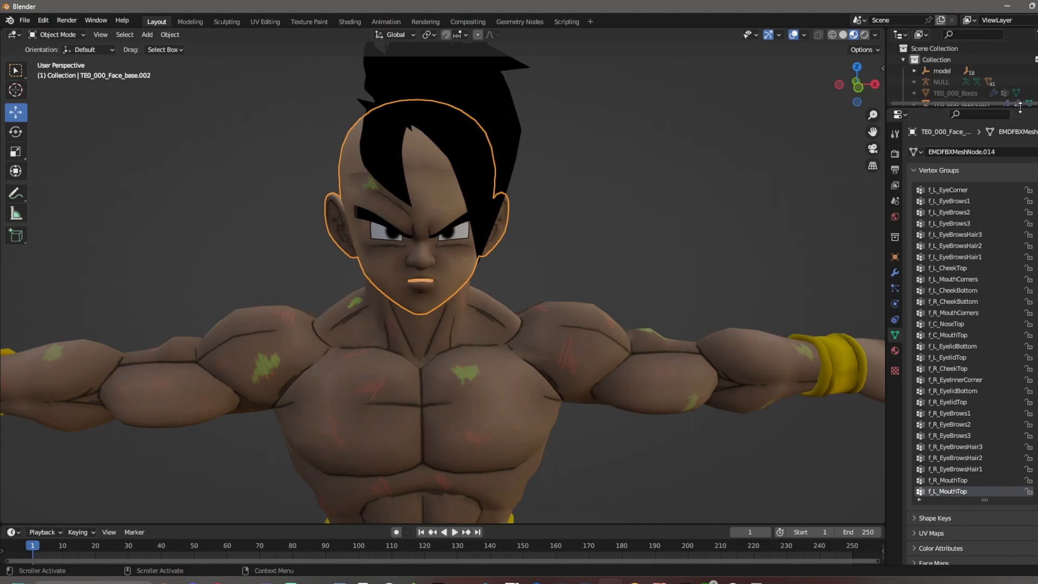
{"action": "left_click", "coordinate": [74, 36]}
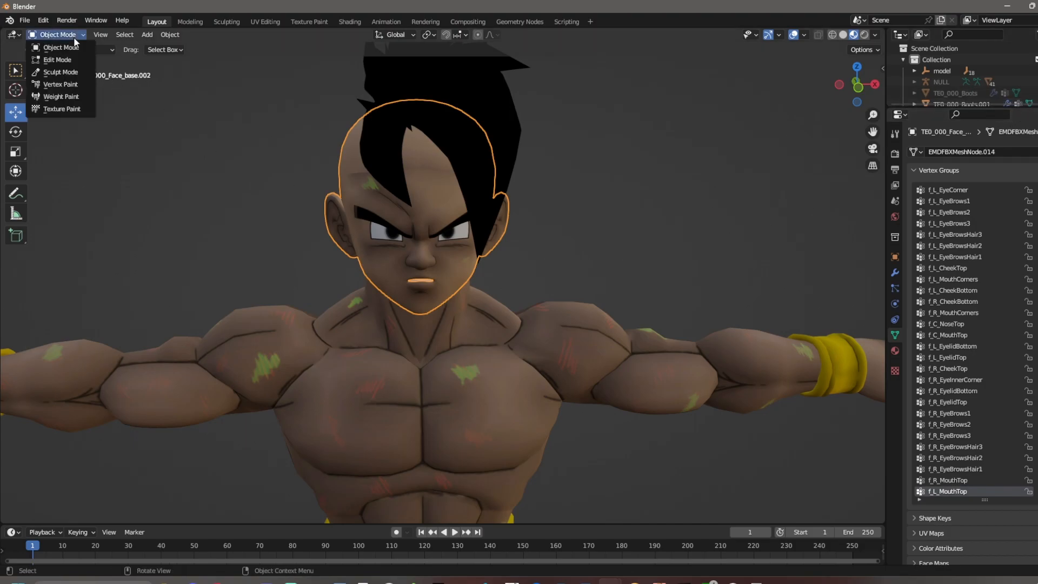
{"action": "left_click", "coordinate": [61, 96]}
{"action": "scroll", "coordinate": [406, 216], "scroll_direction": "up", "scroll_amount": 4}
{"action": "middle_click_drag", "start_coordinate": [402, 208], "coordinate": [461, 224], "text": "shift"}
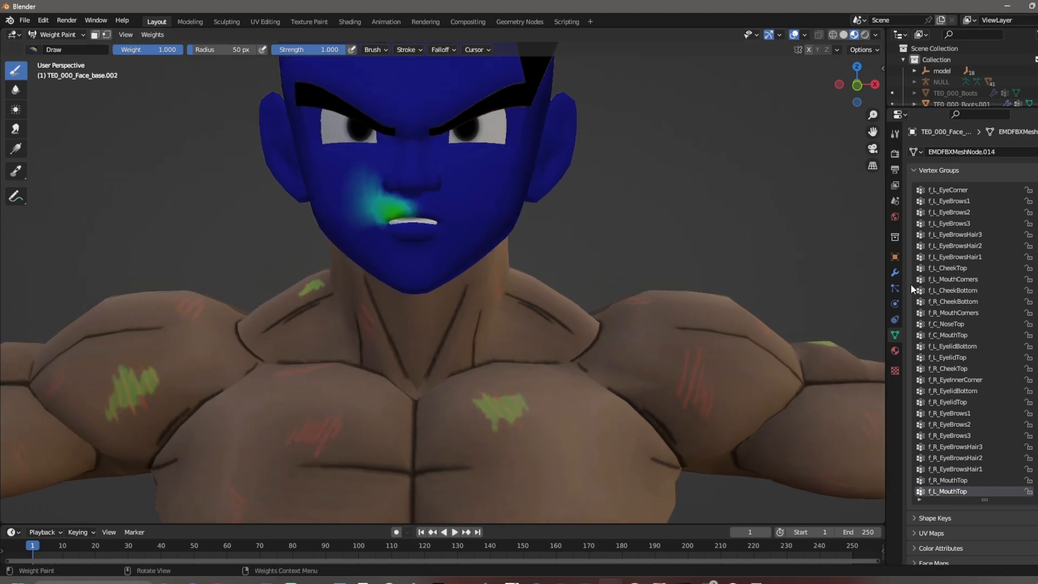
- Examine the weights of the face mesh's vertex groups one by one, from b_C_Head down to f_C_NoseTop
{"action": "scroll", "coordinate": [980, 219], "scroll_direction": "up", "scroll_amount": 10}
{"action": "left_click", "coordinate": [952, 190]}
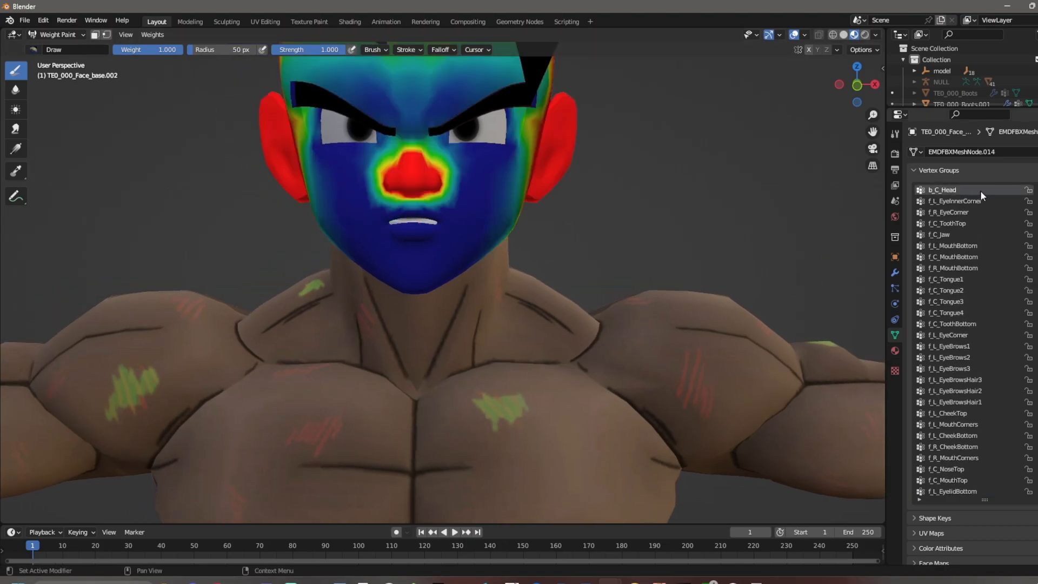
{"action": "middle_click_drag", "start_coordinate": [675, 192], "coordinate": [443, 237]}
{"action": "left_click", "coordinate": [976, 205]}
{"action": "key", "text": "Down"}
{"action": "key", "text": "Up"}
{"action": "key", "text": "Down"}
{"action": "key", "text": "Down"}
{"action": "key", "text": "Down"}
{"action": "key", "text": "Down"}
{"action": "key", "text": "Down"}
{"action": "key", "text": "Down"}
{"action": "key", "text": "Down"}
{"action": "key", "text": "Down"}
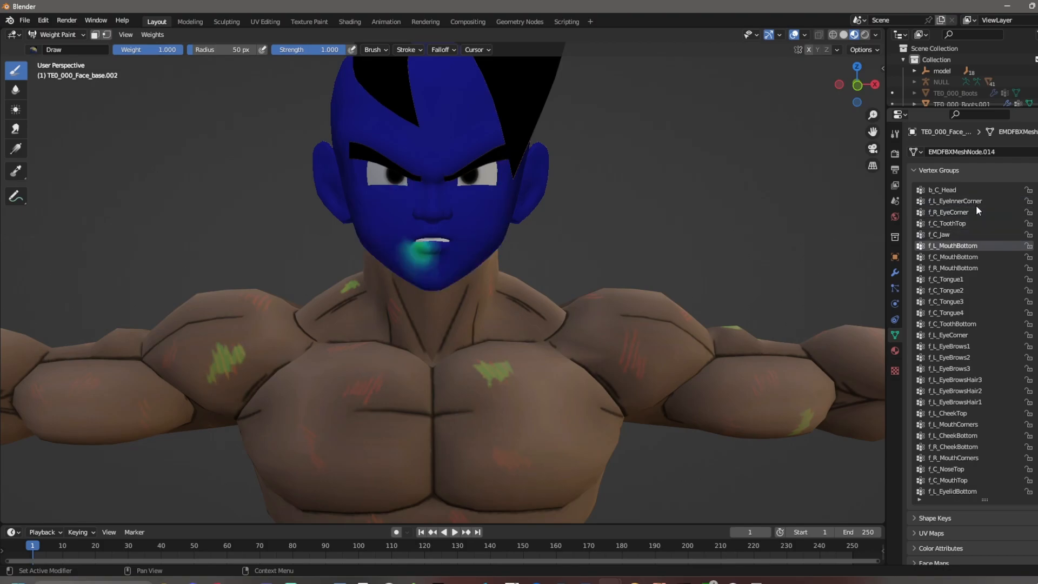
{"action": "key", "text": "Down"}
{"action": "key", "text": "Down"}
{"action": "key", "text": "Down"}
{"action": "key", "text": "Down"}
{"action": "key", "text": "Down"}
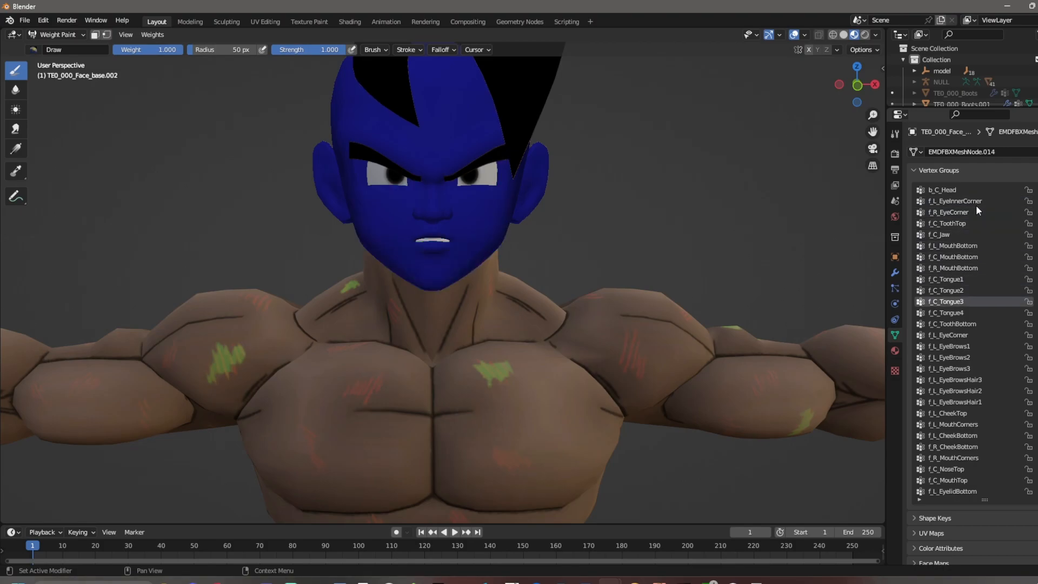
{"action": "key", "text": "Down"}
{"action": "key", "text": "Down"}
{"action": "key", "text": "Down"}
{"action": "key", "text": "Down"}
{"action": "key", "text": "Down"}
{"action": "key", "text": "Down"}
{"action": "key", "text": "Down"}
{"action": "key", "text": "Down"}
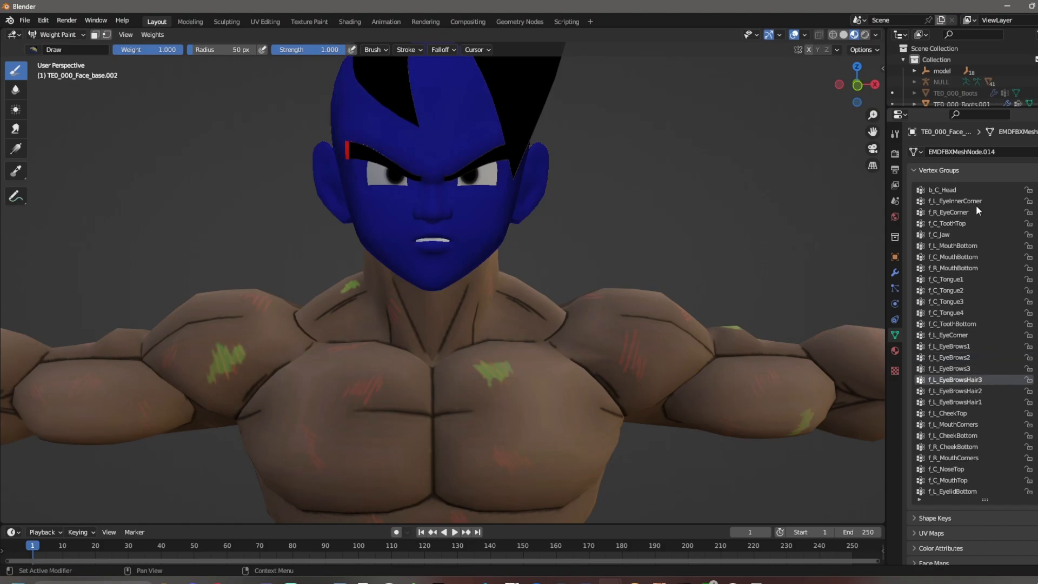
{"action": "key", "text": "Up"}
{"action": "key", "text": "Up"}
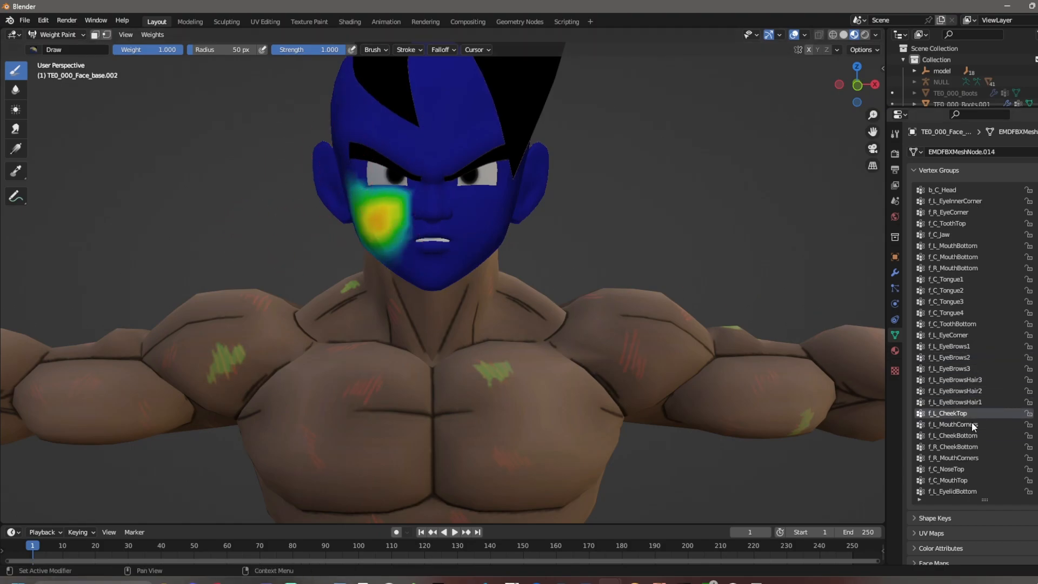
{"action": "key", "text": "Up"}
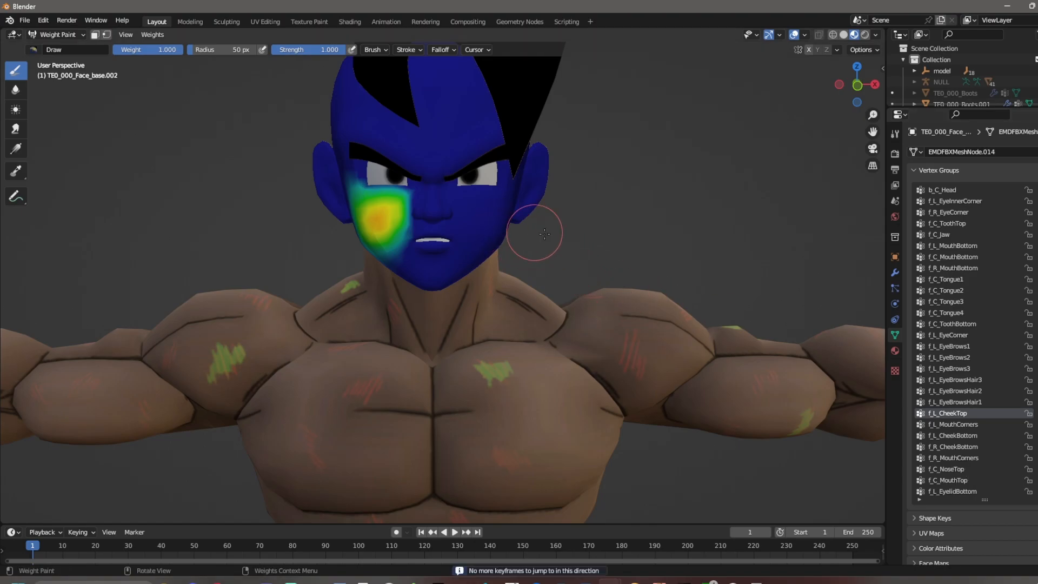
{"action": "left_click", "coordinate": [979, 435]}
{"action": "left_click", "coordinate": [978, 425]}
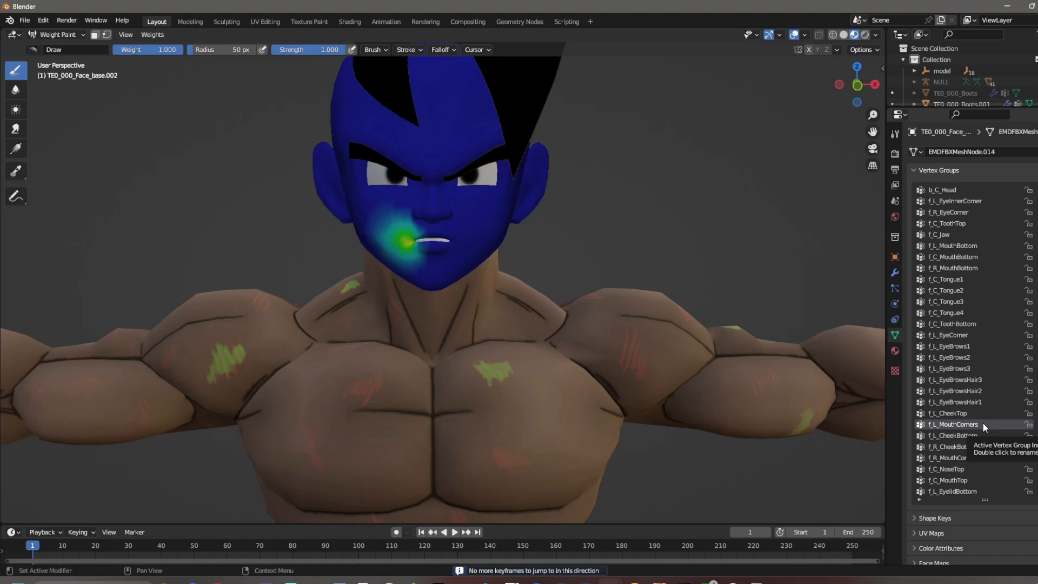
{"action": "key", "text": "Down"}
{"action": "key", "text": "Down"}
{"action": "key", "text": "Down"}
{"action": "key", "text": "Down"}
{"action": "key", "text": "Down"}
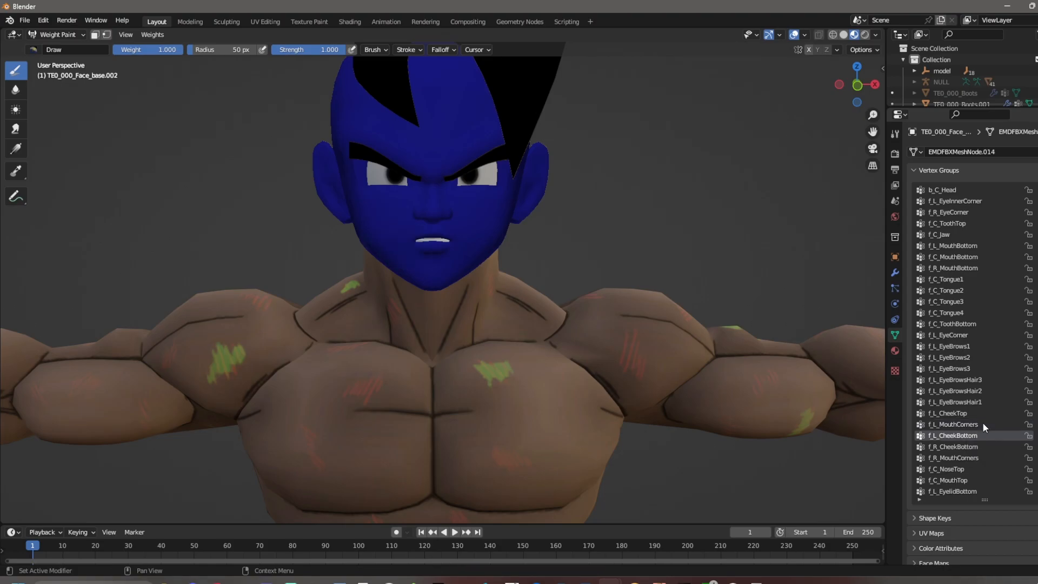
{"action": "key", "text": "Up"}
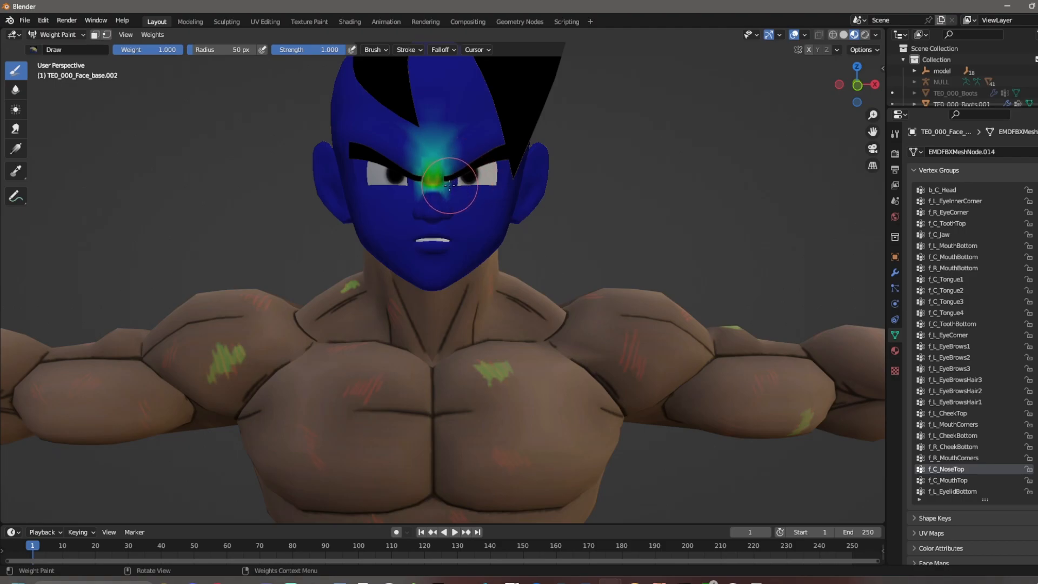
- Examine the weights of the remaining face vertex groups through f_R_MouthTop, and review f_L_CheekTop again
{"action": "scroll", "coordinate": [979, 461], "scroll_direction": "down", "scroll_amount": 2}
{"action": "left_click", "coordinate": [966, 457]}
{"action": "key", "text": "Down"}
{"action": "key", "text": "Down"}
{"action": "key", "text": "Down"}
{"action": "key", "text": "Down"}
{"action": "key", "text": "Down"}
{"action": "key", "text": "Down"}
{"action": "key", "text": "Down"}
{"action": "key", "text": "Down"}
{"action": "key", "text": "Down"}
{"action": "key", "text": "Down"}
{"action": "key", "text": "Down"}
{"action": "key", "text": "Down"}
{"action": "key", "text": "Down"}
{"action": "key", "text": "Down"}
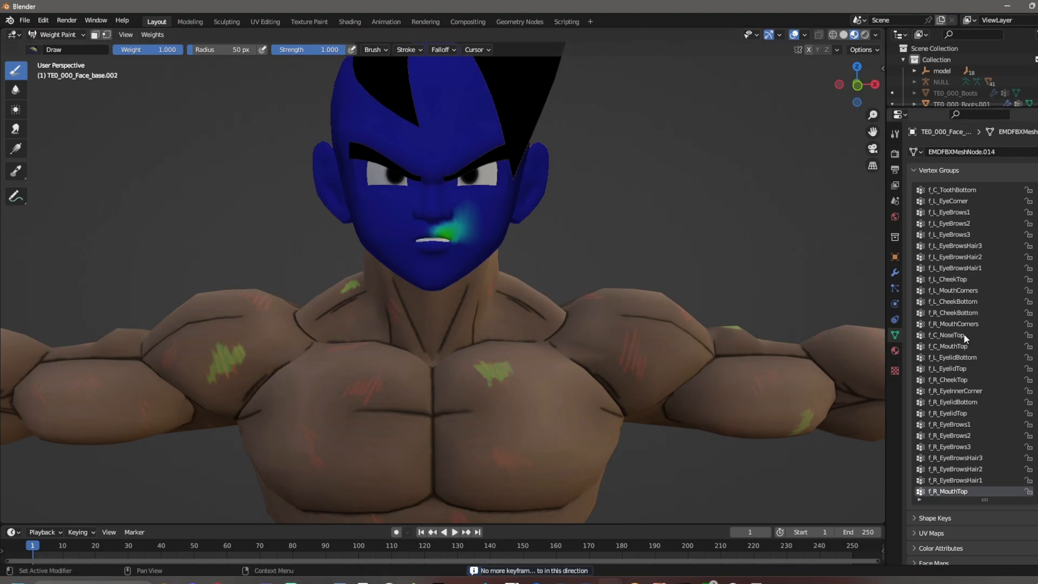
{"action": "left_click", "coordinate": [968, 279]}
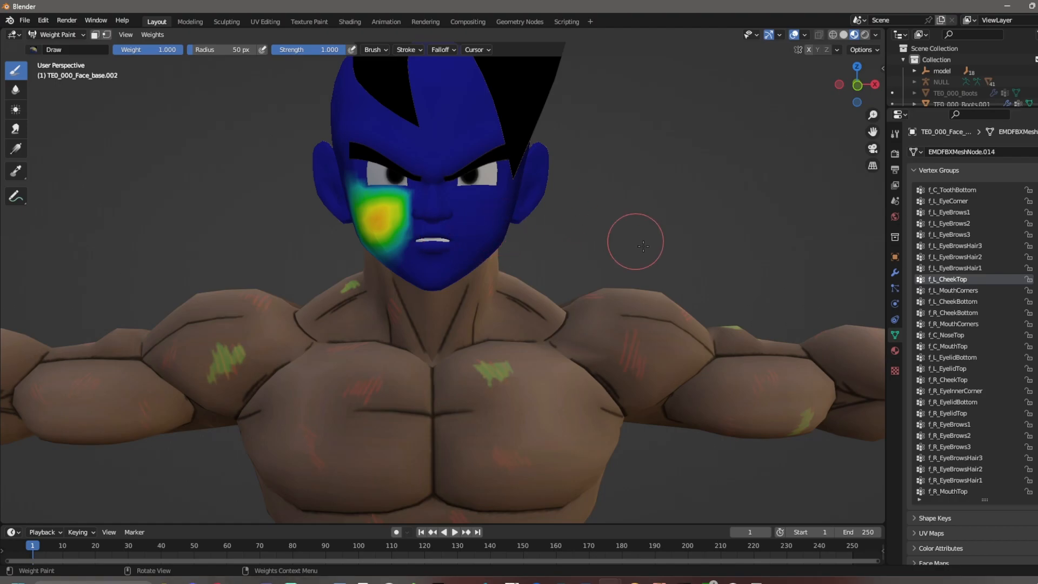
{"action": "scroll", "coordinate": [946, 417], "scroll_direction": "up", "scroll_amount": 12}
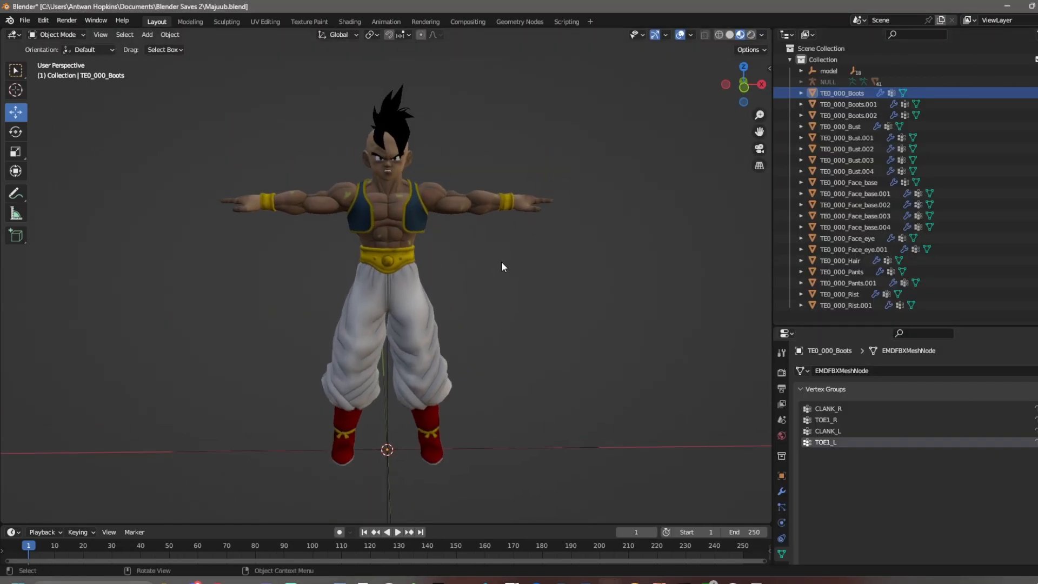
- Review the renamed vertex groups of the TE0_000_Pants.001, TE0_000_Rist and TE0_000_Rist.001 meshes
{"action": "left_click", "coordinate": [849, 306]}
{"action": "left_click", "coordinate": [849, 284]}
{"action": "left_click", "coordinate": [849, 295]}
{"action": "left_click", "coordinate": [850, 307]}
{"action": "scroll", "coordinate": [887, 421], "scroll_direction": "down", "scroll_amount": 5}
{"action": "left_click_drag", "start_coordinate": [909, 325], "coordinate": [920, 121]}
{"action": "scroll", "coordinate": [995, 254], "scroll_direction": "up", "scroll_amount": 5}
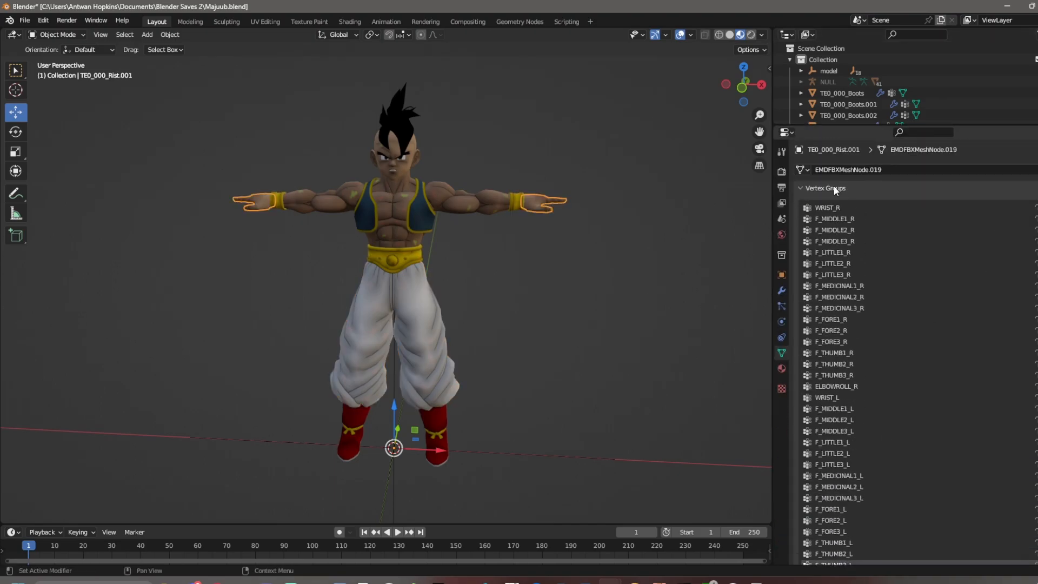
{"action": "left_click_drag", "start_coordinate": [843, 121], "coordinate": [832, 402]}
{"action": "left_click_drag", "start_coordinate": [852, 307], "coordinate": [860, 95]}
{"action": "left_click", "coordinate": [880, 345]}
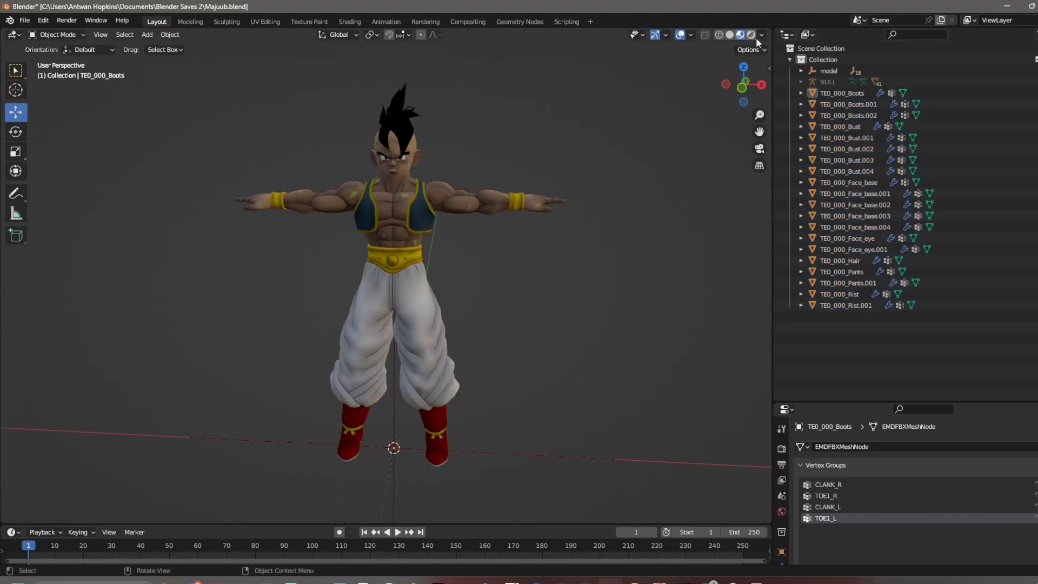
- Turn on the viewport statistics and expand the NULL armature to list Gohan's original meshes
{"action": "left_click", "coordinate": [691, 34]}
{"action": "left_click", "coordinate": [646, 127]}
{"action": "left_click", "coordinate": [646, 126]}
{"action": "left_click", "coordinate": [647, 126]}
{"action": "left_click", "coordinate": [647, 127]}
{"action": "middle_click_drag", "start_coordinate": [516, 319], "coordinate": [546, 319]}
{"action": "left_click", "coordinate": [801, 82]}
{"action": "left_click", "coordinate": [691, 34]}
{"action": "left_click", "coordinate": [646, 126]}
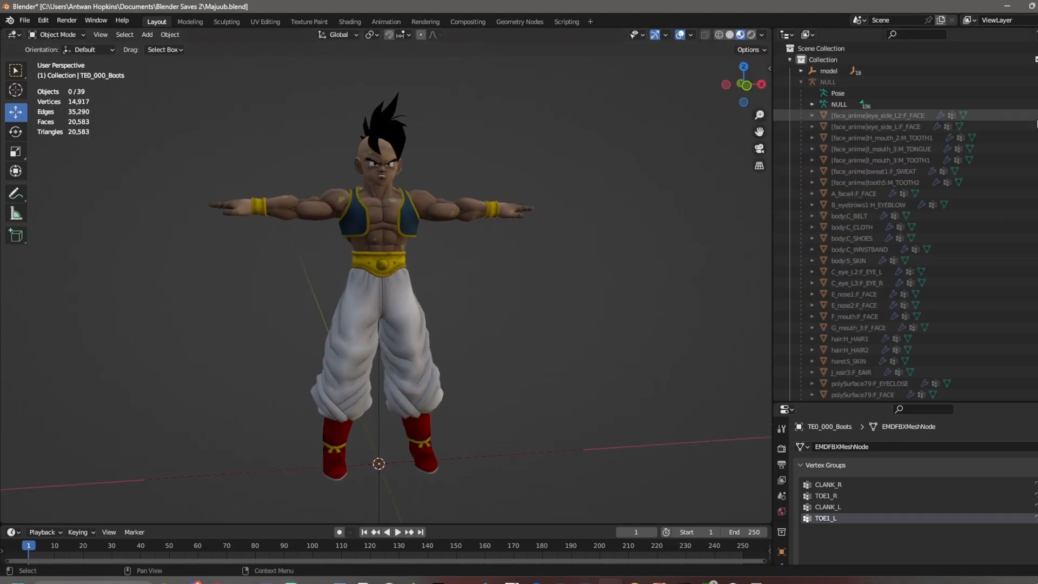
- Delete Gohan's surplus polySurface meshes, from polySurface79:F_EYECLOSE through polySurface93:F_WRINKLE
{"action": "left_click", "coordinate": [1037, 116]}
{"action": "left_click", "coordinate": [1037, 116]}
{"action": "left_click", "coordinate": [1037, 116]}
{"action": "scroll", "coordinate": [889, 228], "scroll_direction": "down", "scroll_amount": 15}
{"action": "left_click", "coordinate": [890, 228]}
{"action": "scroll", "coordinate": [887, 217], "scroll_direction": "up", "scroll_amount": 4}
{"action": "left_click", "coordinate": [885, 142], "text": "shift"}
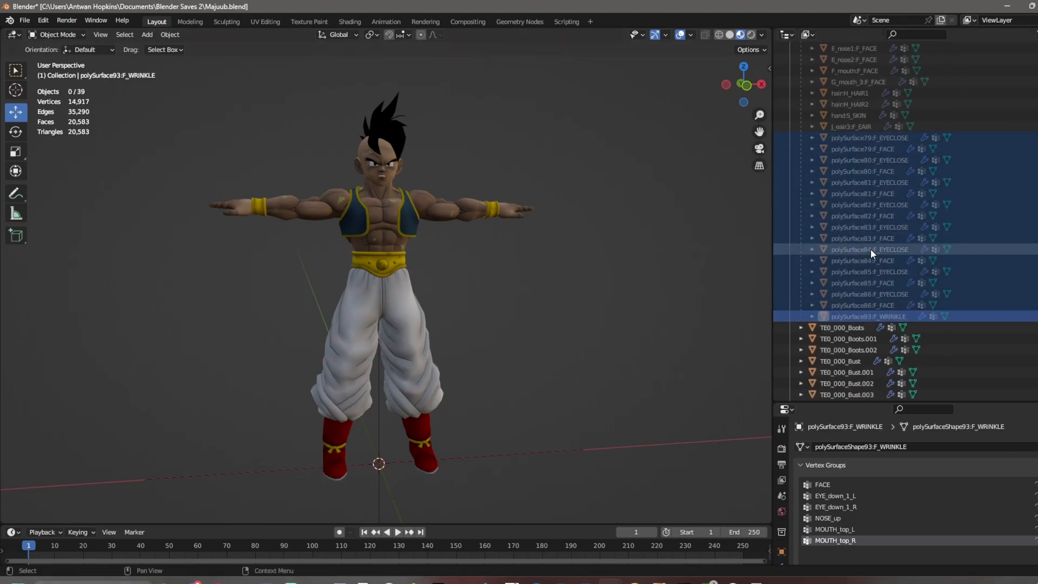
- Delete Gohan's first four [face_anime] meshes, from eye_side_L2:F_FACE through the M_TONGUE mesh
{"action": "scroll", "coordinate": [870, 249], "scroll_direction": "up", "scroll_amount": 10}
{"action": "left_click", "coordinate": [859, 364]}
{"action": "left_click", "coordinate": [868, 331], "text": "shift"}
{"action": "left_click", "coordinate": [860, 260], "text": "shift"}
{"action": "left_click", "coordinate": [862, 210], "text": "shift"}
{"action": "left_click", "coordinate": [878, 156], "text": "shift"}
{"action": "left_click", "coordinate": [904, 144]}
{"action": "left_click", "coordinate": [902, 112], "text": "shift"}
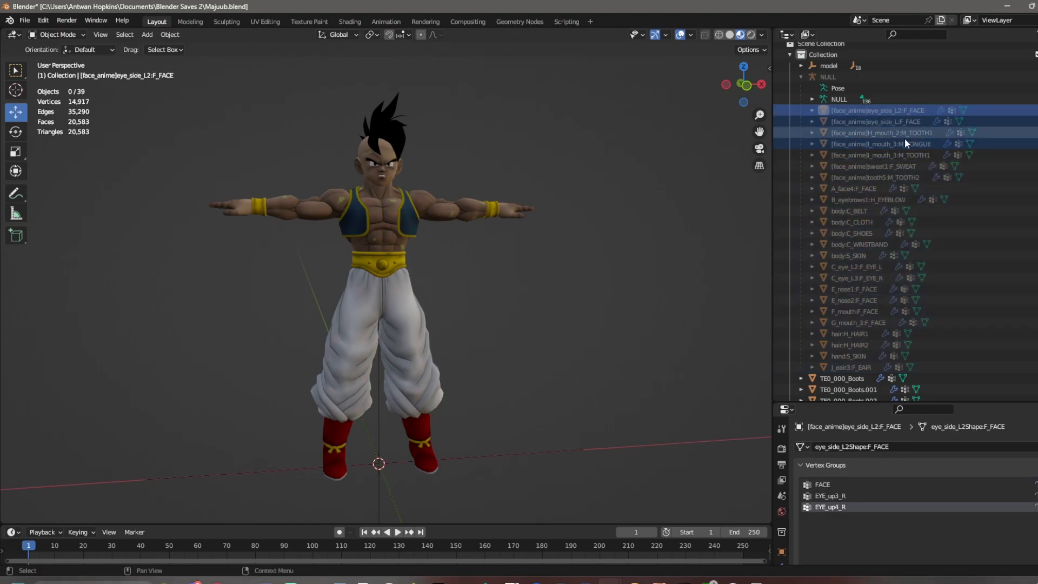
{"action": "key", "text": "Delete"}
{"action": "middle_click_drag", "start_coordinate": [714, 243], "coordinate": [703, 243]}
{"action": "scroll", "coordinate": [852, 186], "scroll_direction": "down", "scroll_amount": 7}
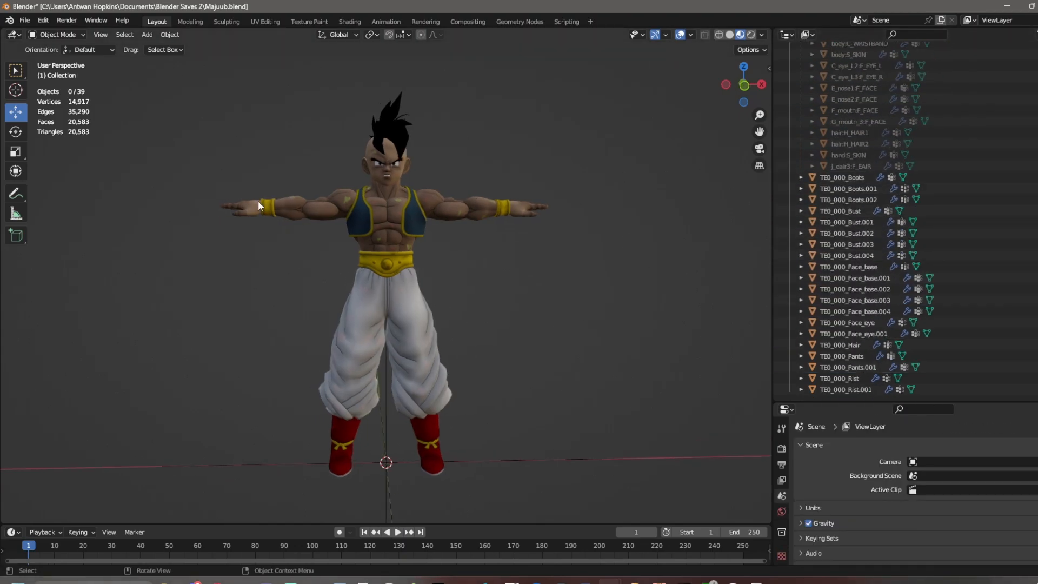
- Enlarge the outliner to show both characters' mesh lists and unhide Gohan's remaining meshes
{"action": "left_click_drag", "start_coordinate": [799, 401], "coordinate": [790, 278]}
{"action": "left_click", "coordinate": [428, 351]}
{"action": "left_click", "coordinate": [850, 216]}
{"action": "left_click", "coordinate": [849, 239]}
{"action": "left_click_drag", "start_coordinate": [876, 279], "coordinate": [876, 440]}
{"action": "scroll", "coordinate": [368, 128], "scroll_direction": "down", "scroll_amount": 2}
{"action": "middle_click_drag", "start_coordinate": [368, 127], "coordinate": [433, 305]}
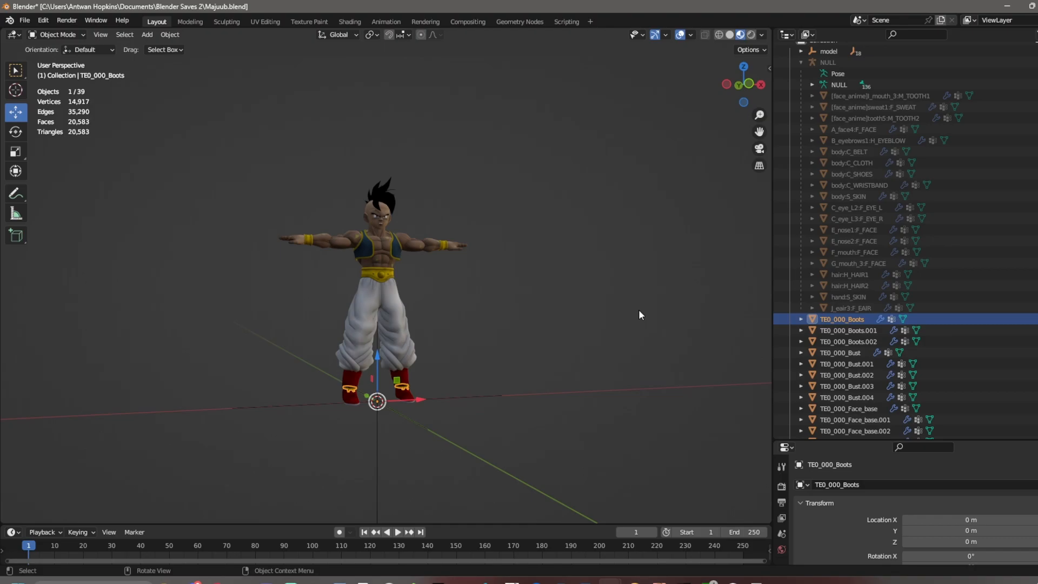
{"action": "scroll", "coordinate": [638, 310], "scroll_direction": "up", "scroll_amount": 2}
{"action": "middle_click_drag", "start_coordinate": [638, 310], "coordinate": [603, 311]}
{"action": "scroll", "coordinate": [891, 430], "scroll_direction": "up", "scroll_amount": 1}
{"action": "left_click_drag", "start_coordinate": [914, 440], "coordinate": [908, 518]}
{"action": "scroll", "coordinate": [854, 333], "scroll_direction": "down", "scroll_amount": 2}
{"action": "left_click", "coordinate": [861, 281]}
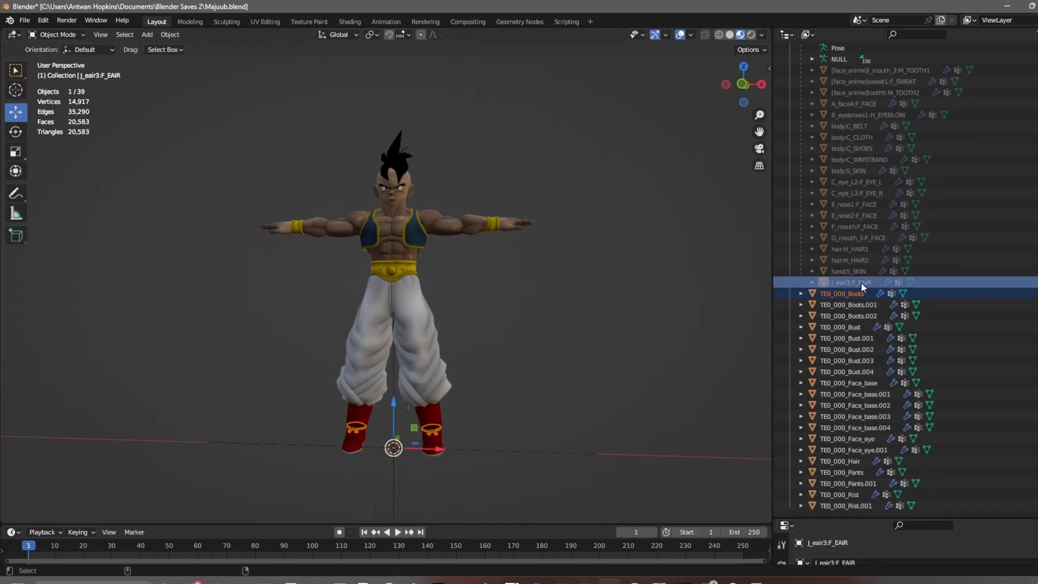
{"action": "key", "text": "alt+h"}
- Join TE0_000_Boots into Gohan's J_eair3:F_EAIR mesh and hide the joined mesh
{"action": "left_click", "coordinate": [859, 308], "text": "ctrl"}
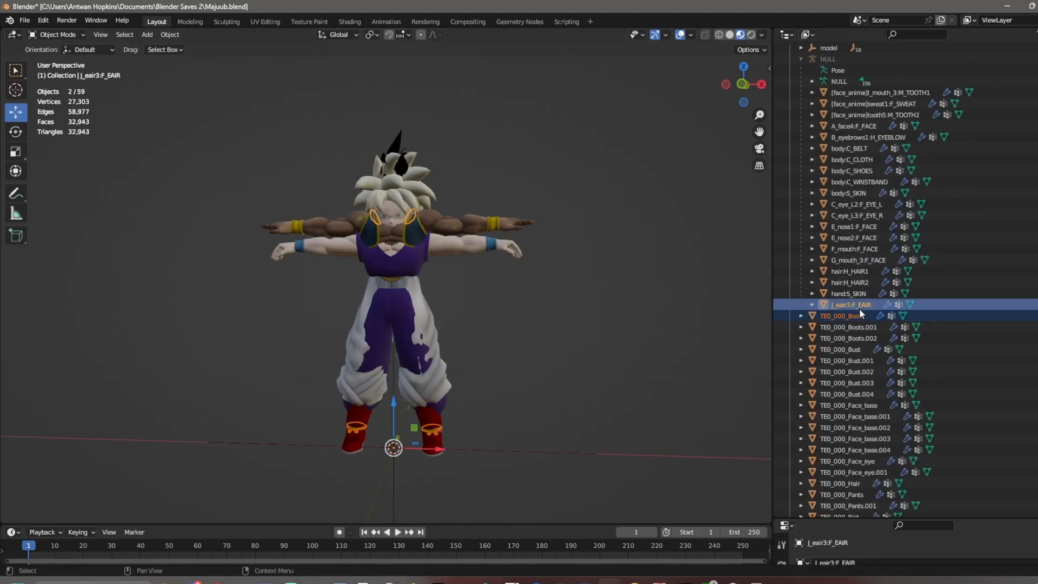
{"action": "key", "text": "ctrl+j"}
{"action": "key", "text": "h"}
- Join TE0_000_Boots.001 into hand:S_SKIN and TE0_000_Boots.002 into hair:H_HAIR2
{"action": "left_click", "coordinate": [875, 316]}
{"action": "left_click", "coordinate": [869, 294], "text": "ctrl"}
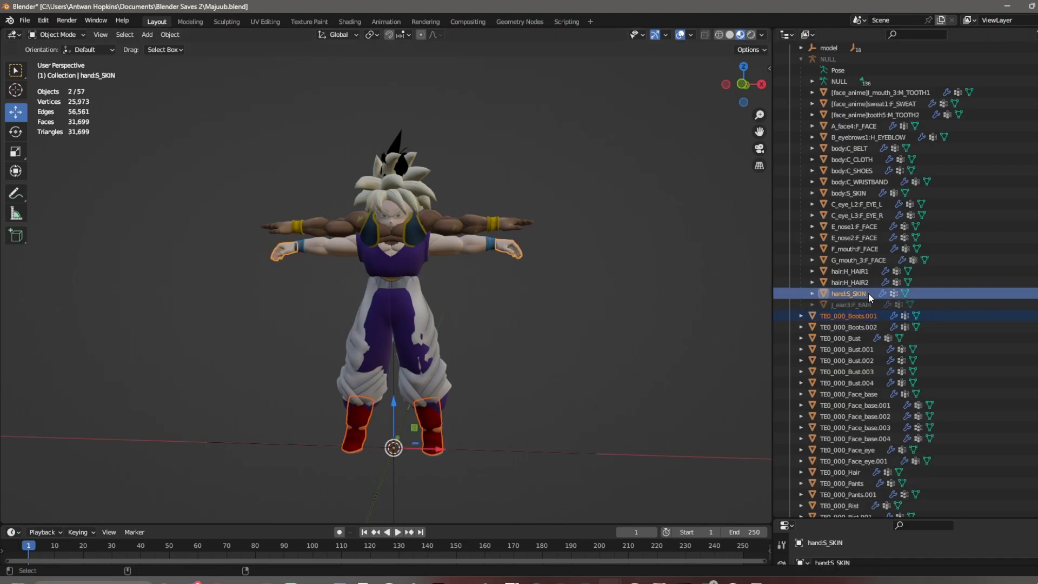
{"action": "key", "text": "ctrl+j"}
{"action": "left_click", "coordinate": [861, 315]}
{"action": "left_click", "coordinate": [860, 283], "text": "ctrl"}
{"action": "key", "text": "ctrl+j"}
- Join TE0_000_Bust into hair:H_HAIR1 and TE0_000_Bust.001 into G_mouth_3:F_FACE
{"action": "left_click", "coordinate": [854, 327]}
{"action": "left_click", "coordinate": [866, 301], "text": "ctrl"}
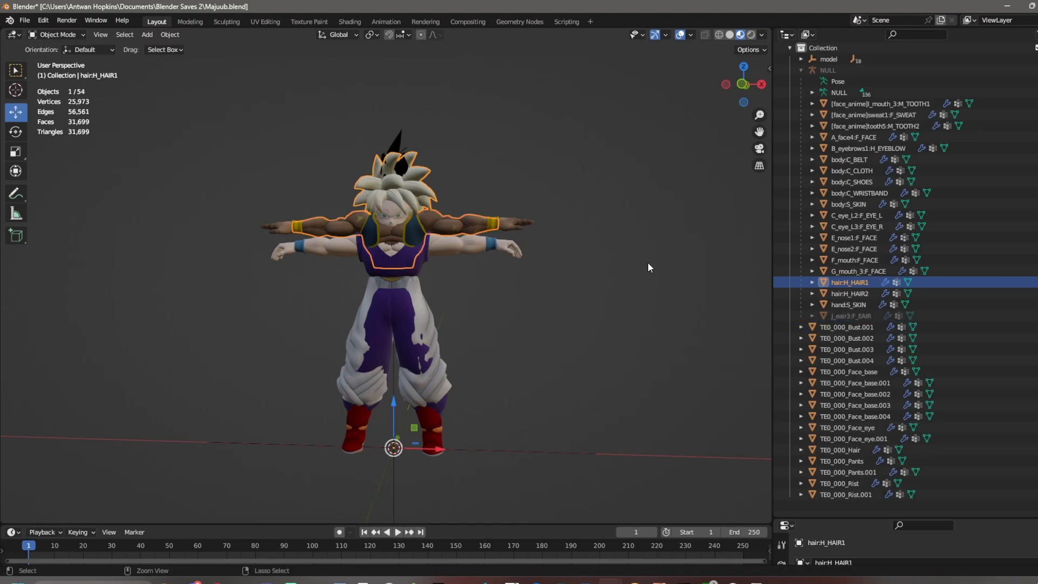
{"action": "key", "text": "ctrl+j"}
{"action": "left_click", "coordinate": [850, 336]}
{"action": "left_click", "coordinate": [859, 283], "text": "ctrl"}
{"action": "key", "text": "ctrl+j"}
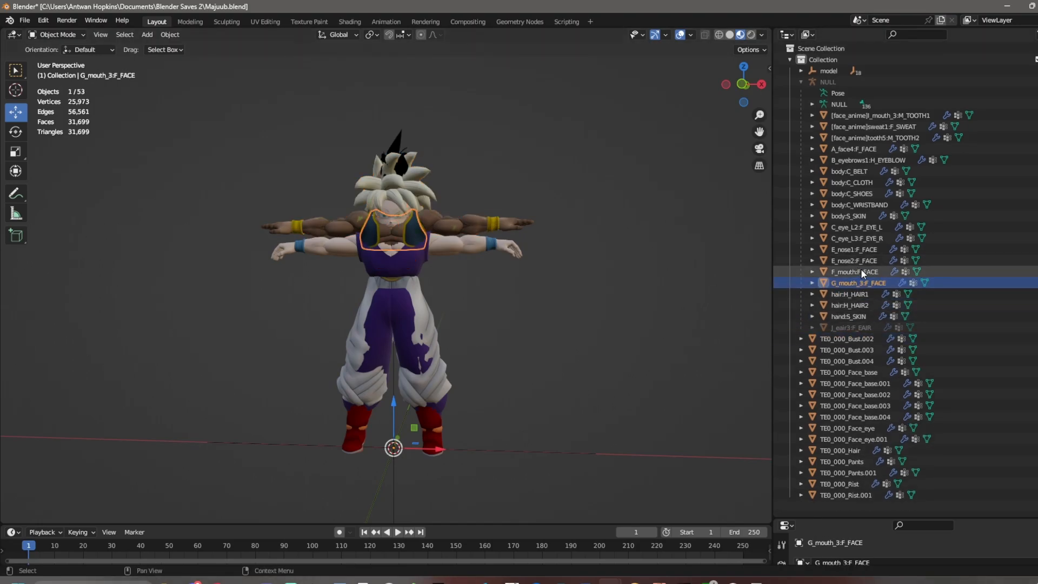
- Join TE0_000_Bust.002 into F_mouth:F_FACE and TE0_000_Bust.003 into E_nose2:F_FACE
{"action": "left_click", "coordinate": [855, 338]}
{"action": "left_click", "coordinate": [860, 271], "text": "ctrl"}
{"action": "key", "text": "ctrl+j"}
{"action": "left_click", "coordinate": [839, 338]}
{"action": "left_click", "coordinate": [854, 260], "text": "ctrl"}
{"action": "key", "text": "ctrl+j"}
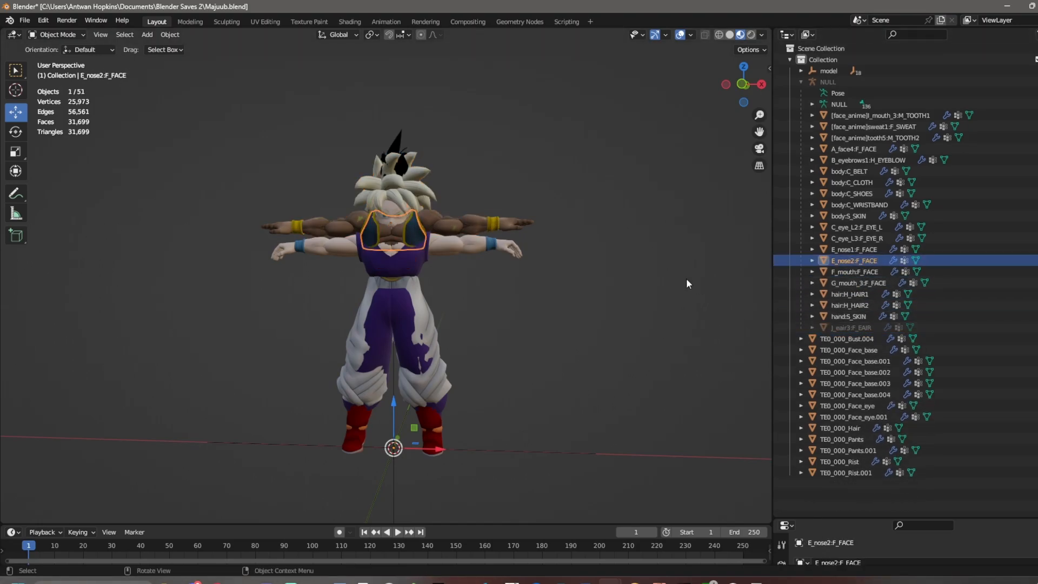
- Join TE0_000_Bust.004 into E_nose1:F_FACE and TE0_000_Face_base into C_eye_L3:F_EYE_R
{"action": "left_click", "coordinate": [846, 339]}
{"action": "left_click", "coordinate": [853, 249], "text": "ctrl"}
{"action": "key", "text": "ctrl+j"}
{"action": "left_click", "coordinate": [849, 339]}
{"action": "left_click", "coordinate": [857, 238], "text": "ctrl"}
{"action": "key", "text": "ctrl+j"}
- Join TE0_000_Face_base.001 into C_eye_L2:F_EYE_L and TE0_000_Face_base.002 into body:S_SKIN
{"action": "left_click", "coordinate": [862, 339]}
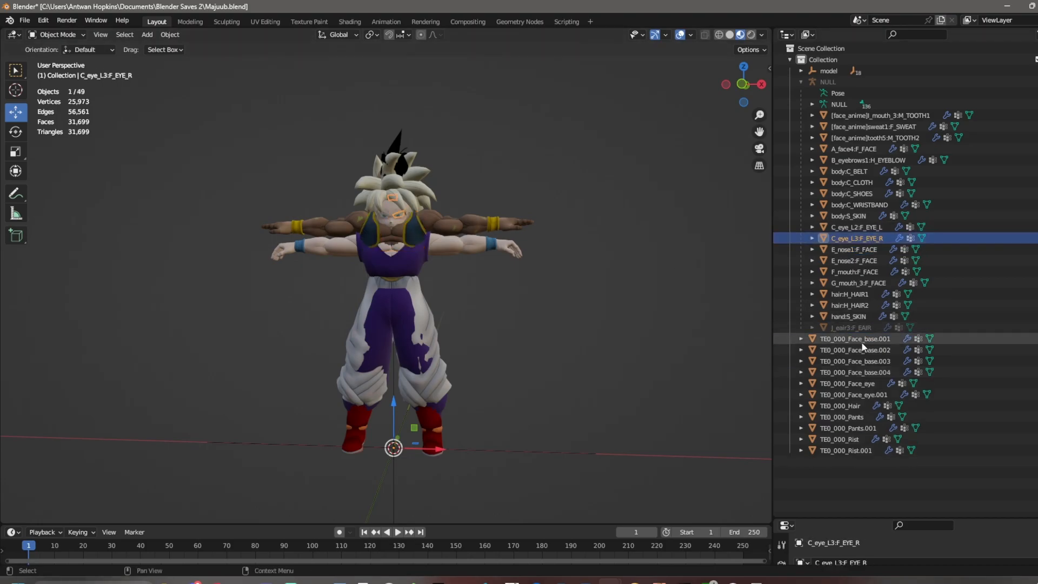
{"action": "left_click", "coordinate": [856, 227], "text": "ctrl"}
{"action": "key", "text": "ctrl+j"}
{"action": "left_click", "coordinate": [854, 338]}
{"action": "left_click", "coordinate": [849, 215], "text": "ctrl"}
{"action": "key", "text": "ctrl+j"}
- Join TE0_000_Face_base.003 into body:C_WRISTBAND and TE0_000_Face_base.004 into body:C_SHOES
{"action": "left_click", "coordinate": [855, 339]}
{"action": "left_click", "coordinate": [860, 205], "text": "ctrl"}
{"action": "key", "text": "ctrl+j"}
{"action": "left_click", "coordinate": [855, 338]}
{"action": "left_click", "coordinate": [851, 193], "text": "ctrl"}
{"action": "key", "text": "ctrl+j"}
- Join TE0_000_Face_eye into body:C_CLOTH and TE0_000_Face_eye.001 into body:C_BELT
{"action": "left_click", "coordinate": [847, 338]}
{"action": "left_click", "coordinate": [852, 182], "text": "ctrl"}
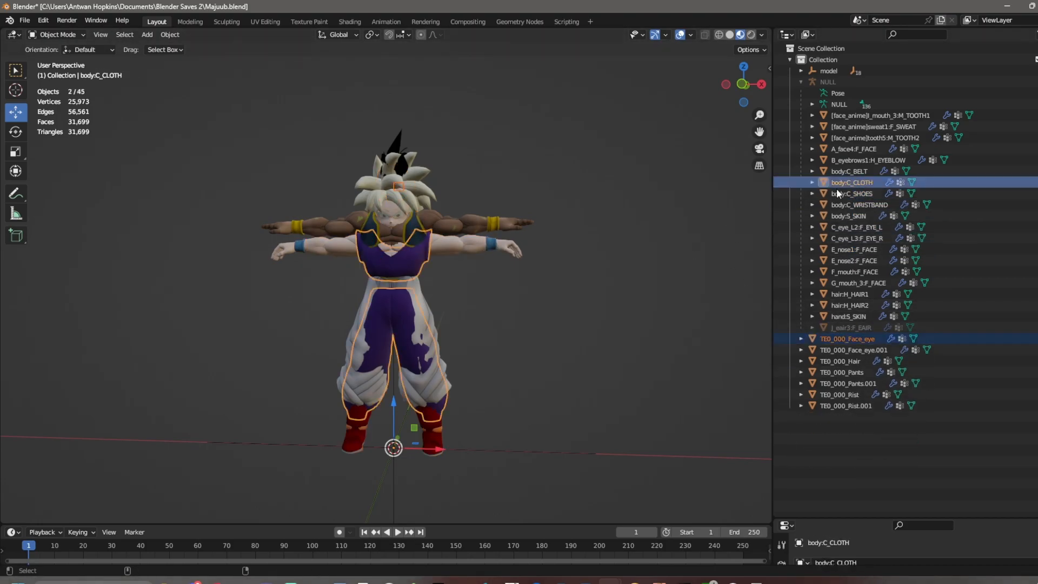
{"action": "key", "text": "ctrl+j"}
{"action": "left_click", "coordinate": [849, 339]}
{"action": "left_click", "coordinate": [849, 171], "text": "ctrl"}
{"action": "key", "text": "ctrl+j"}
- Join TE0_000_Hair into B_eyebrows1:H_EYEBLOW and TE0_000_Pants into A_face4:F_FACE
{"action": "left_click", "coordinate": [843, 338]}
{"action": "left_click", "coordinate": [854, 160], "text": "ctrl"}
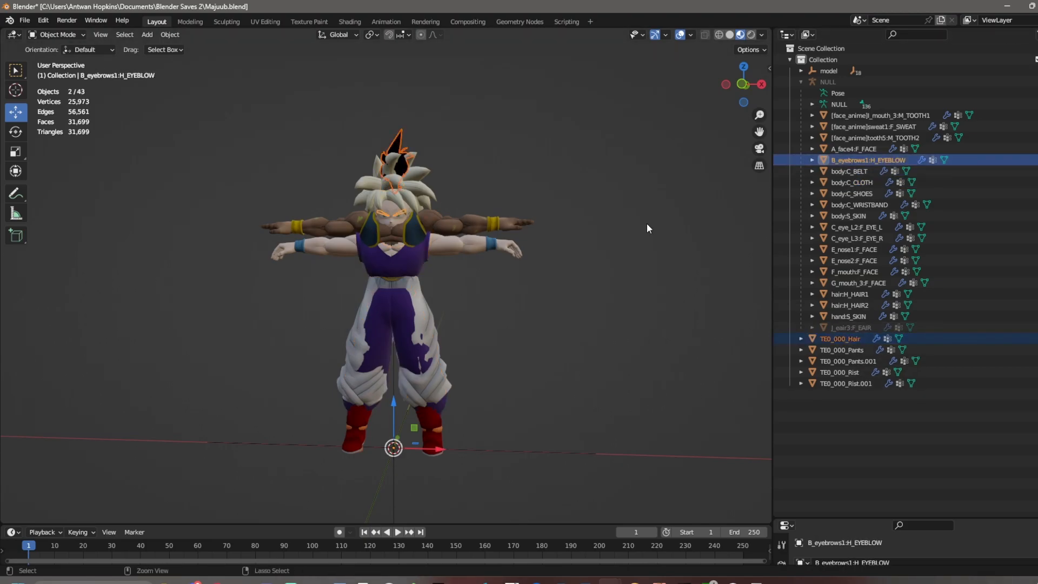
{"action": "key", "text": "ctrl+j"}
{"action": "left_click", "coordinate": [847, 339]}
{"action": "left_click", "coordinate": [853, 149], "text": "ctrl"}
{"action": "key", "text": "ctrl+j"}
- Join TE0_000_Pants.001 into the tooth5:M_TOOTH2 mesh and TE0_000_Rist into the sweat1:F_SWEAT mesh
{"action": "left_click", "coordinate": [846, 339]}
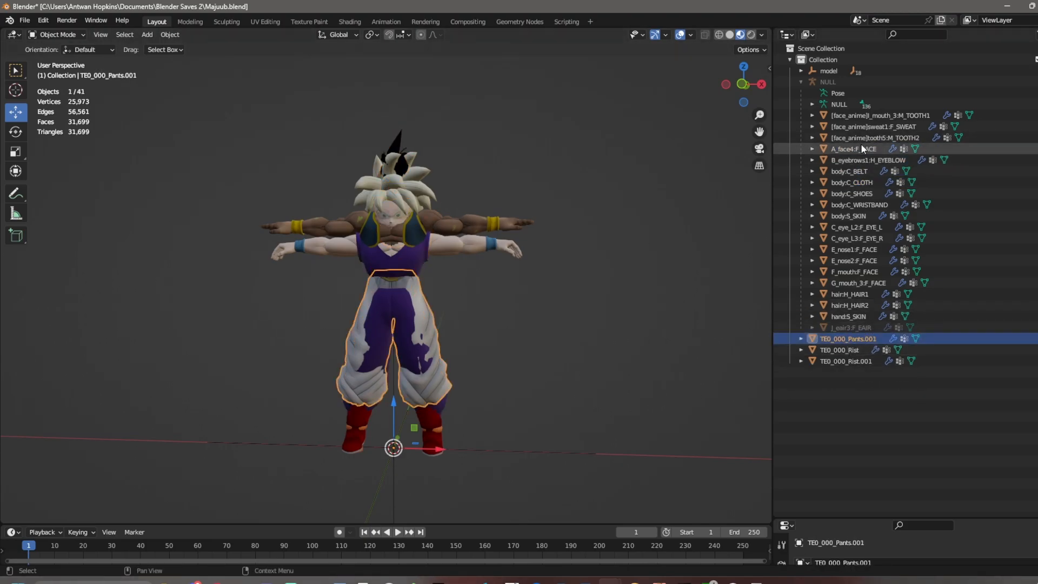
{"action": "left_click", "coordinate": [860, 137], "text": "ctrl"}
{"action": "key", "text": "ctrl+j"}
{"action": "left_click", "coordinate": [839, 339]}
{"action": "left_click", "coordinate": [865, 127], "text": "ctrl"}
{"action": "key", "text": "ctrl+j"}
- Join TE0_000_Rist.001 into the l_mouth_3:M_TOOTH1 mesh
{"action": "left_click", "coordinate": [843, 339]}
{"action": "left_click", "coordinate": [870, 116], "text": "ctrl"}
{"action": "key", "text": "ctrl+j"}
- Hide every joined mesh except J_eair3:F_EAIR and open that mesh in Edit Mode with nothing selected
{"action": "left_click_drag", "start_coordinate": [1037, 115], "coordinate": [1037, 317]}
{"action": "left_click", "coordinate": [1037, 328]}
{"action": "middle_click_drag", "start_coordinate": [526, 246], "coordinate": [547, 247]}
{"action": "left_click_drag", "start_coordinate": [818, 519], "coordinate": [817, 276]}
{"action": "left_click", "coordinate": [782, 520]}
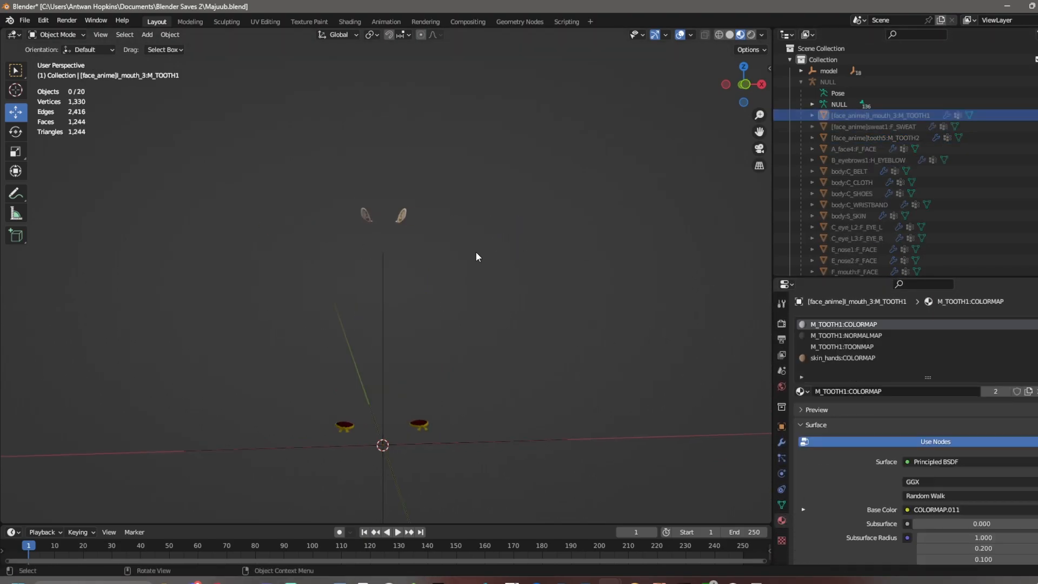
{"action": "middle_click_drag", "start_coordinate": [475, 257], "coordinate": [450, 256]}
{"action": "left_click", "coordinate": [409, 218]}
{"action": "scroll", "coordinate": [858, 216], "scroll_direction": "down", "scroll_amount": 3}
{"action": "key", "text": "Tab"}
{"action": "left_click", "coordinate": [529, 311]}
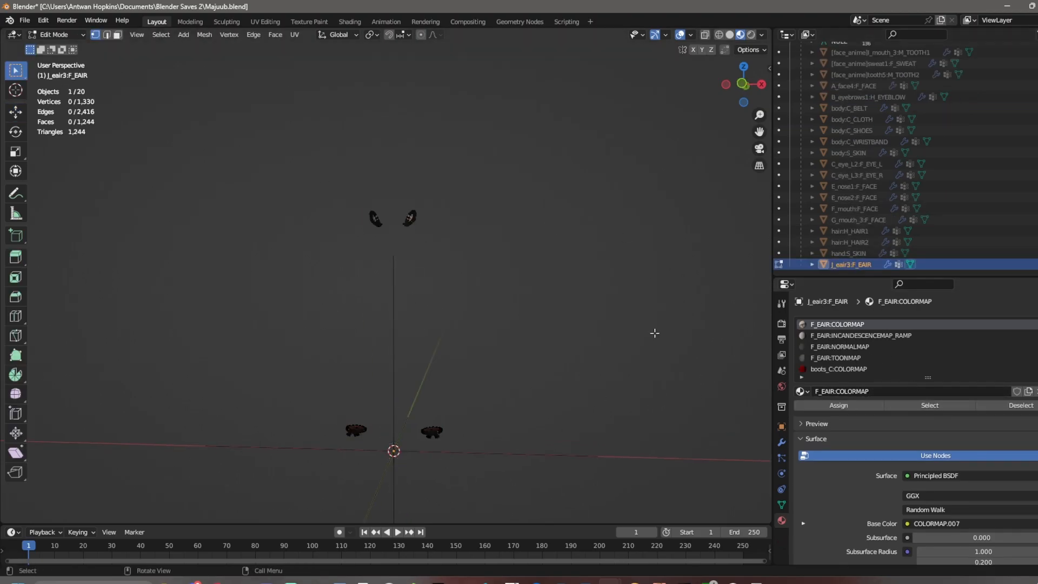
- Check which part of J_eair3:F_EAIR uses the boots_C:COLORMAP material, leaving nothing selected
{"action": "left_click", "coordinate": [881, 339]}
{"action": "left_click", "coordinate": [871, 347]}
{"action": "left_click", "coordinate": [870, 369]}
{"action": "scroll", "coordinate": [456, 443], "scroll_direction": "up", "scroll_amount": 2}
{"action": "middle_click_drag", "start_coordinate": [457, 443], "coordinate": [465, 450]}
{"action": "middle_click_drag", "start_coordinate": [465, 450], "coordinate": [484, 303], "text": "shift"}
{"action": "left_click", "coordinate": [947, 407]}
{"action": "middle_click_drag", "start_coordinate": [482, 210], "coordinate": [478, 238]}
{"action": "middle_click_drag", "start_coordinate": [366, 200], "coordinate": [348, 390], "text": "shift"}
{"action": "scroll", "coordinate": [424, 116], "scroll_direction": "down", "scroll_amount": 2}
{"action": "left_click", "coordinate": [1007, 405]}
- Delete the vertices of Gohan's original ears from J_eair3:F_EAIR, selecting them through the F_EAIR materials
{"action": "left_click", "coordinate": [882, 325]}
{"action": "left_click", "coordinate": [882, 336]}
{"action": "left_click", "coordinate": [926, 405]}
{"action": "left_click", "coordinate": [881, 347]}
{"action": "left_click", "coordinate": [880, 358]}
{"action": "key", "text": "x"}
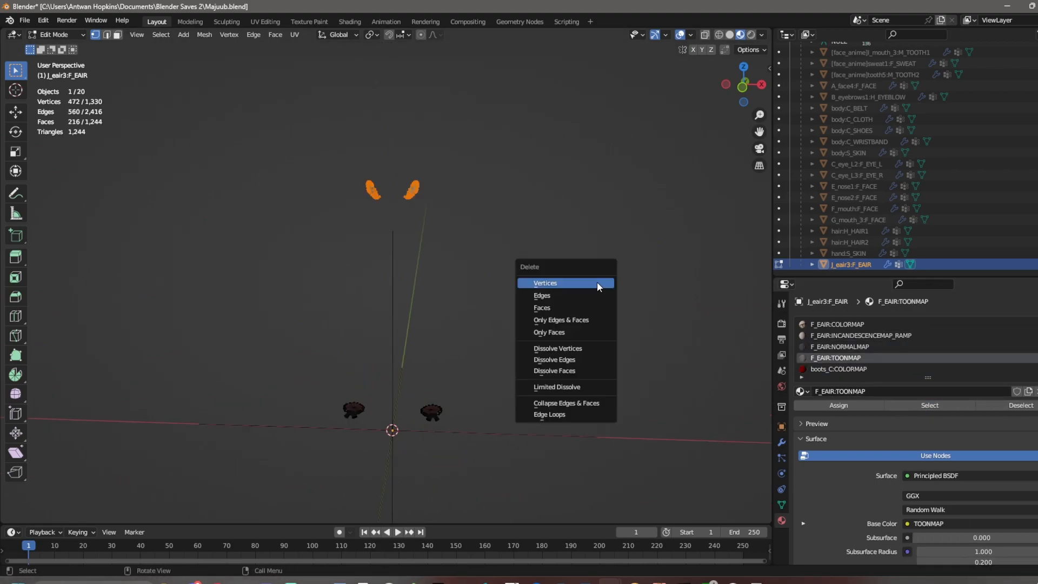
{"action": "left_click", "coordinate": [598, 283]}
- Remove the four F_EAIR material slots from J_eair3:F_EAIR, keeping only boots_C:COLORMAP
{"action": "key", "text": "Tab"}
{"action": "left_click", "coordinate": [923, 326]}
{"action": "left_click", "coordinate": [1037, 336]}
{"action": "left_click", "coordinate": [1037, 335]}
{"action": "left_click", "coordinate": [1037, 336]}
{"action": "left_click", "coordinate": [1037, 336]}
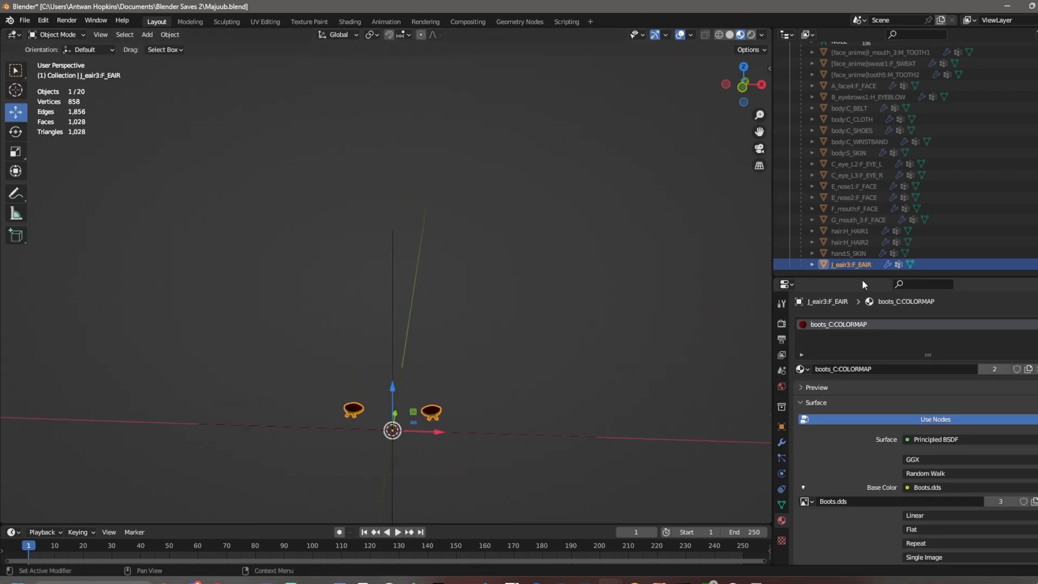
- Examine the vertex groups and UV maps of J_eair3:F_EAIR
{"action": "middle_click_drag", "start_coordinate": [848, 303], "coordinate": [852, 273], "text": "shift"}
{"action": "left_click_drag", "start_coordinate": [816, 277], "coordinate": [818, 204]}
{"action": "left_click", "coordinate": [782, 436]}
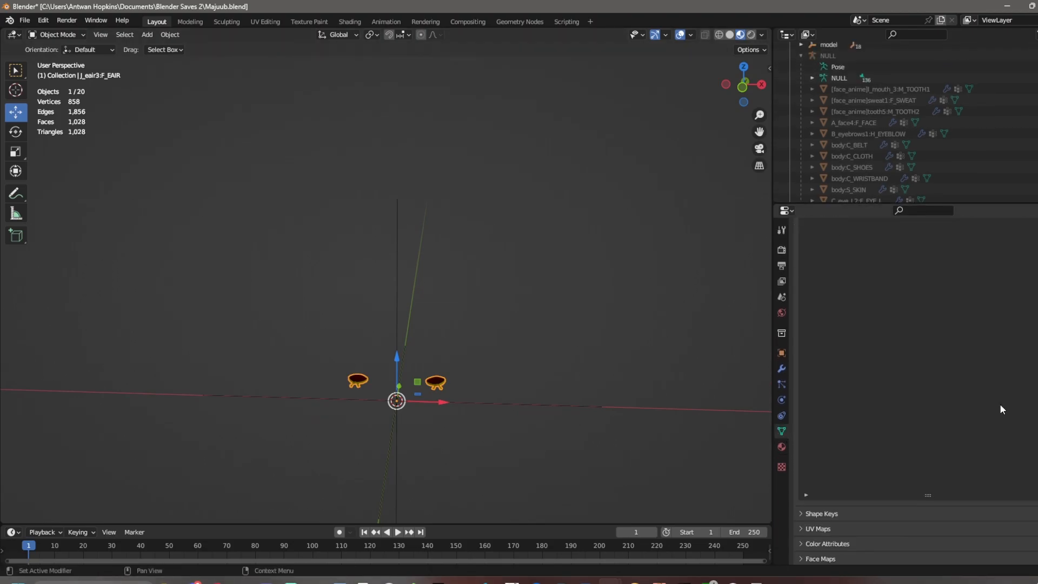
{"action": "left_click", "coordinate": [818, 437]}
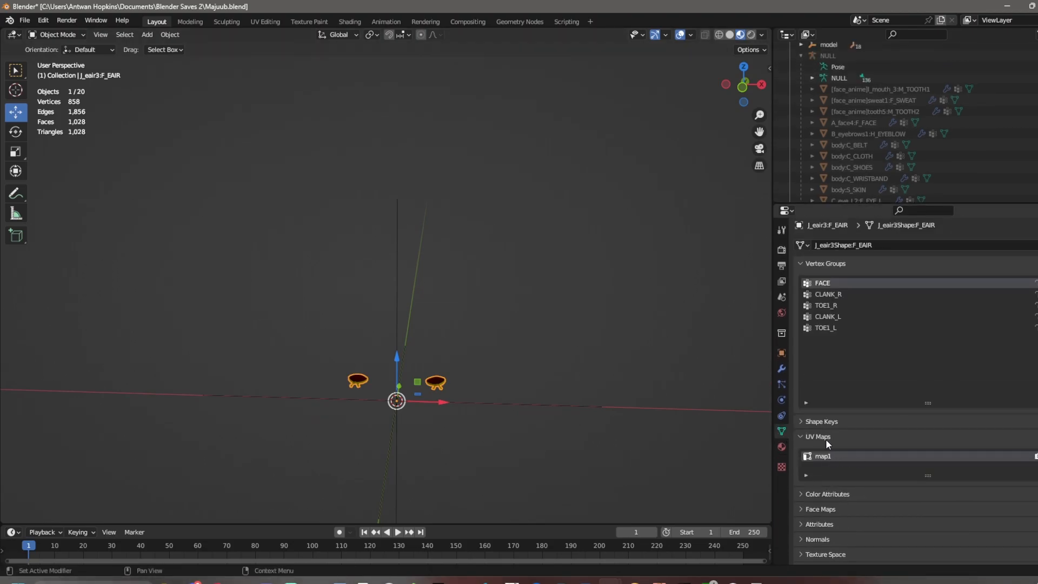
{"action": "middle_click_drag", "start_coordinate": [410, 398], "coordinate": [388, 390]}
{"action": "middle_click_drag", "start_coordinate": [522, 419], "coordinate": [485, 368]}
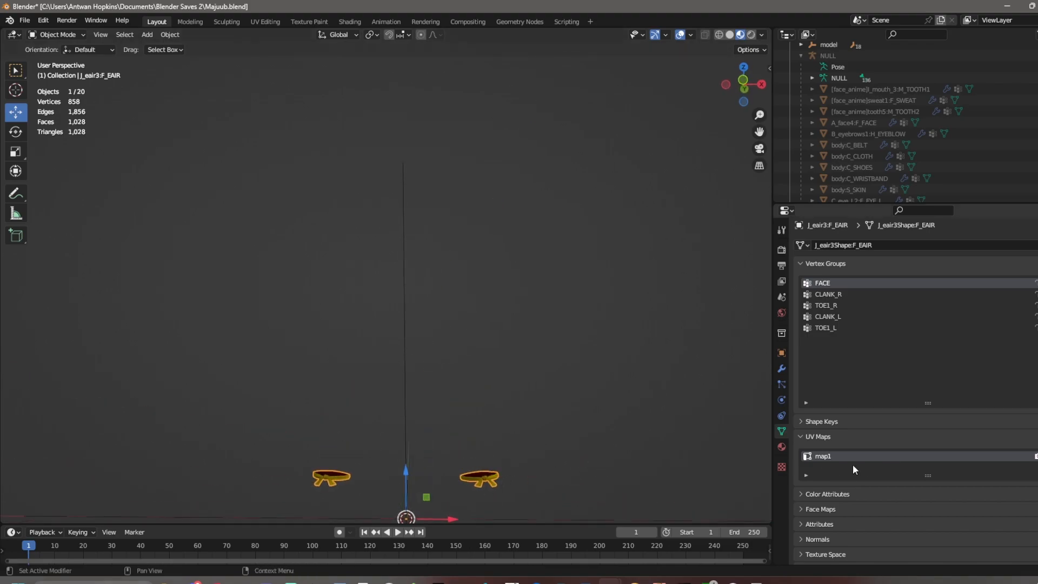
{"action": "left_click_drag", "start_coordinate": [894, 204], "coordinate": [896, 424]}
- Isolate hand:S_SKIN and delete the faces of Gohan's original hands, keeping the custom boots
{"action": "middle_click_drag", "start_coordinate": [575, 497], "coordinate": [587, 374], "text": "shift"}
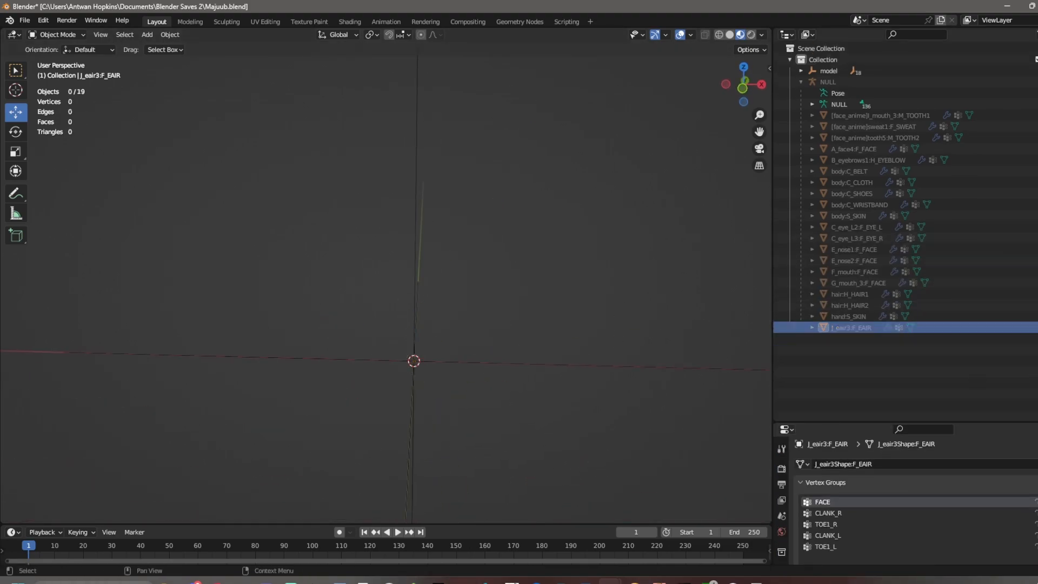
{"action": "left_click", "coordinate": [854, 317]}
{"action": "left_click_drag", "start_coordinate": [877, 421], "coordinate": [876, 317]}
{"action": "left_click", "coordinate": [782, 560]}
{"action": "scroll", "coordinate": [573, 266], "scroll_direction": "down", "scroll_amount": 4}
{"action": "middle_click_drag", "start_coordinate": [572, 267], "coordinate": [597, 315]}
{"action": "key", "text": "Tab"}
{"action": "left_click_drag", "start_coordinate": [222, 149], "coordinate": [615, 339]}
{"action": "middle_click_drag", "start_coordinate": [616, 339], "coordinate": [608, 335]}
{"action": "key", "text": "x"}
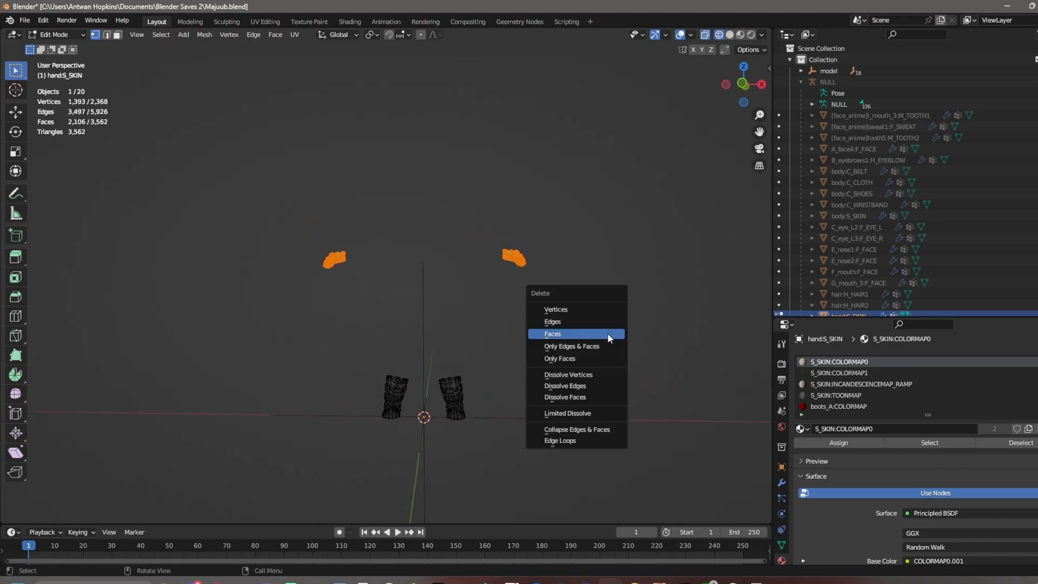
{"action": "left_click", "coordinate": [608, 335]}
- Remove the S_SKIN material slots from hand:S_SKIN, keeping only boots_A:COLORMAP
{"action": "key", "text": "Tab"}
{"action": "left_click", "coordinate": [1037, 373]}
{"action": "left_click", "coordinate": [1037, 373]}
{"action": "scroll", "coordinate": [1022, 303], "scroll_direction": "down", "scroll_amount": 1}
- Unhide J_eair3:F_EAIR and hair:H_HAIR2, and delete Gohan's original hair geometry from hair:H_HAIR2
{"action": "left_click", "coordinate": [1037, 305]}
{"action": "left_click", "coordinate": [1037, 283]}
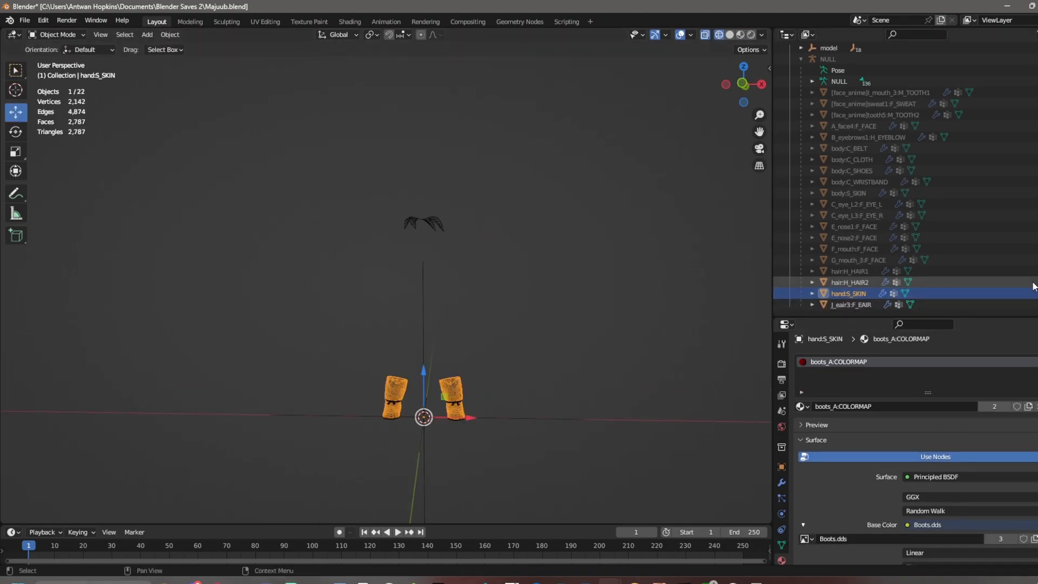
{"action": "left_click", "coordinate": [866, 283]}
{"action": "left_click", "coordinate": [575, 265]}
{"action": "left_click", "coordinate": [833, 281]}
{"action": "key", "text": "Tab"}
{"action": "left_click_drag", "start_coordinate": [342, 168], "coordinate": [589, 327]}
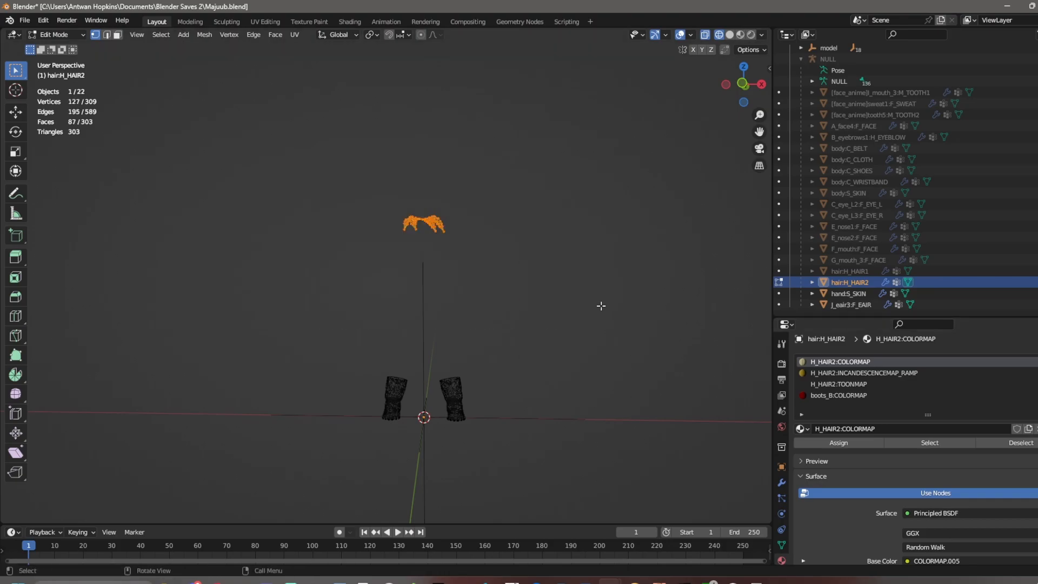
{"action": "key", "text": "x"}
{"action": "left_click", "coordinate": [601, 304]}
- Remove the original H_HAIR2 material slots from hair:H_HAIR2
{"action": "key", "text": "Tab"}
{"action": "left_click", "coordinate": [1037, 373]}
{"action": "left_click", "coordinate": [1037, 373]}
- Delete Gohan's original hair geometry from hair:H_HAIR1, keeping the custom bust
{"action": "left_click", "coordinate": [864, 273]}
{"action": "key", "text": "Tab"}
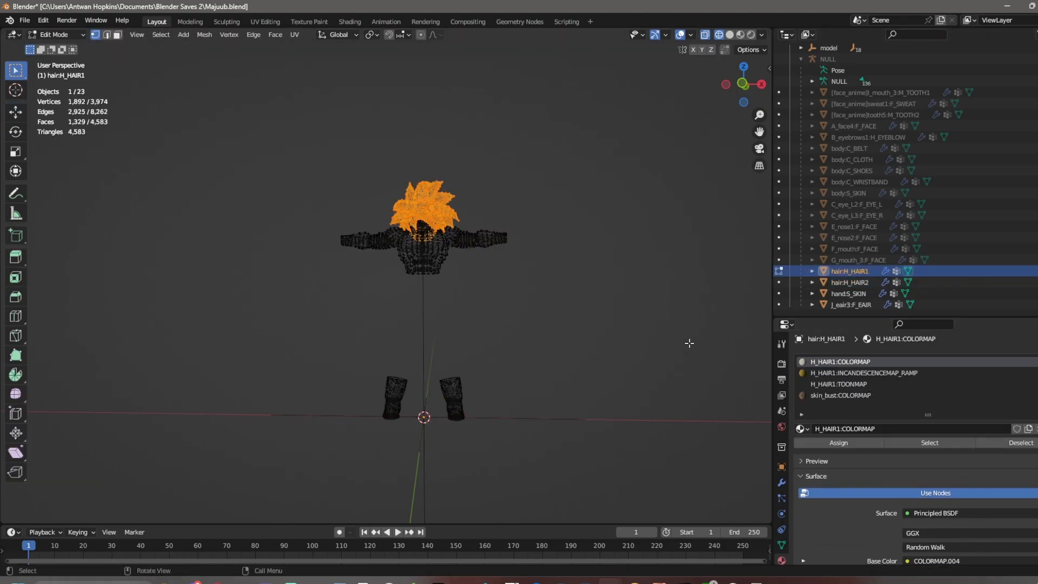
{"action": "left_click", "coordinate": [865, 372]}
{"action": "left_click", "coordinate": [839, 384]}
{"action": "key", "text": "x"}
{"action": "left_click", "coordinate": [576, 323]}
- Remove the H_HAIR1 material slots from hair:H_HAIR1, keeping only skin_bust:COLORMAP
{"action": "key", "text": "Tab"}
{"action": "left_click", "coordinate": [933, 362]}
{"action": "left_click", "coordinate": [1037, 373]}
{"action": "left_click", "coordinate": [1037, 373]}
{"action": "left_click", "coordinate": [1037, 373]}
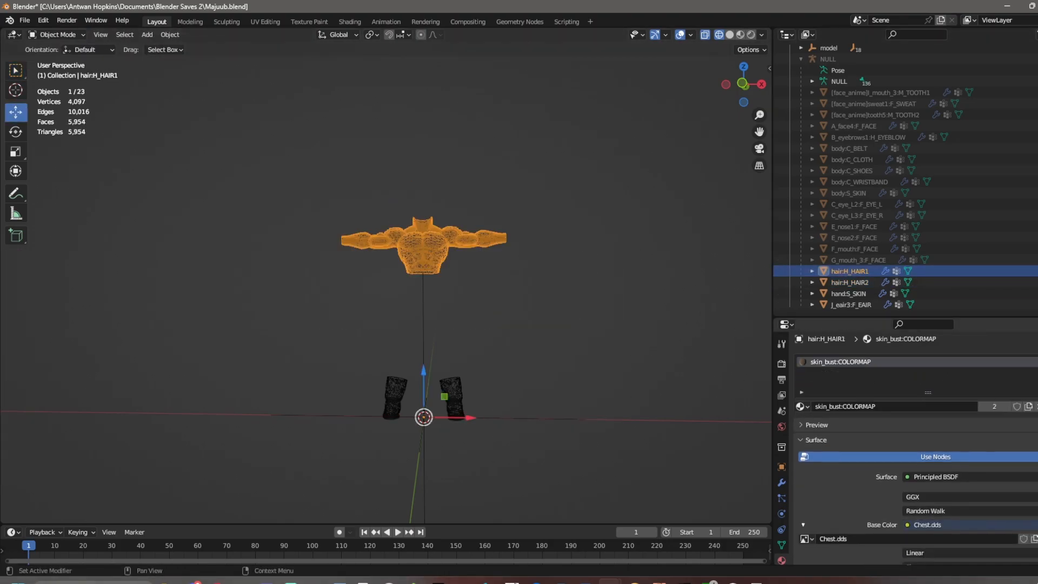
{"action": "scroll", "coordinate": [625, 293], "scroll_direction": "up", "scroll_amount": 1}
- Unhide G_mouth_3:F_FACE and delete its original face geometry, selecting it through the F_FACE materials
{"action": "left_click", "coordinate": [885, 260]}
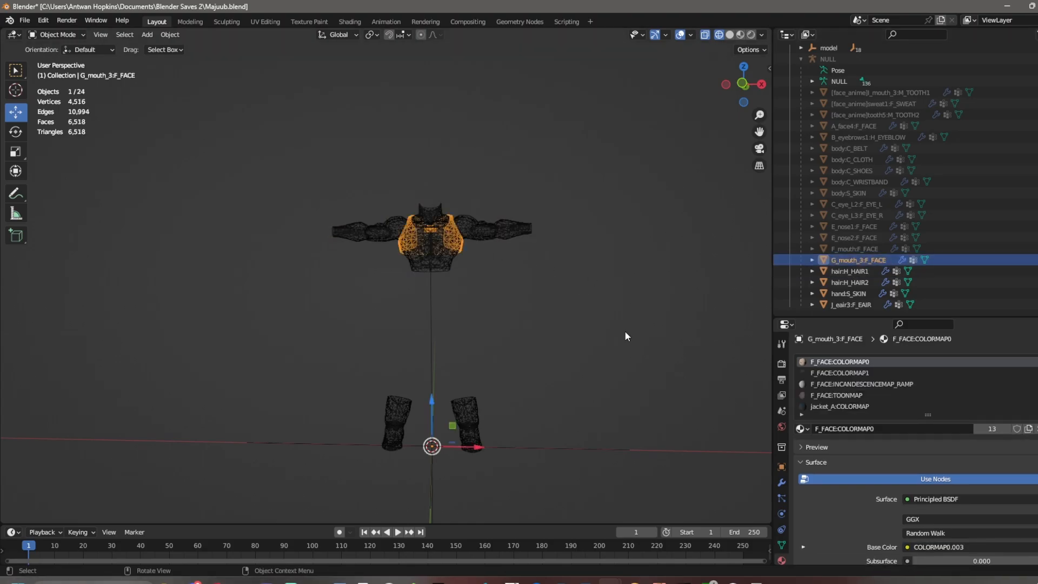
{"action": "left_click", "coordinate": [463, 246]}
{"action": "left_click", "coordinate": [624, 329]}
{"action": "left_click", "coordinate": [867, 262]}
{"action": "key", "text": "Tab"}
{"action": "left_click", "coordinate": [647, 296]}
{"action": "left_click", "coordinate": [919, 443]}
{"action": "left_click", "coordinate": [899, 373]}
{"action": "left_click", "coordinate": [891, 397]}
{"action": "key", "text": "Tab"}
- Remove the F_FACE material slots from G_mouth_3:F_FACE, starting with F_FACE:COLORMAP0
{"action": "left_click", "coordinate": [932, 362]}
{"action": "left_click", "coordinate": [1037, 373]}
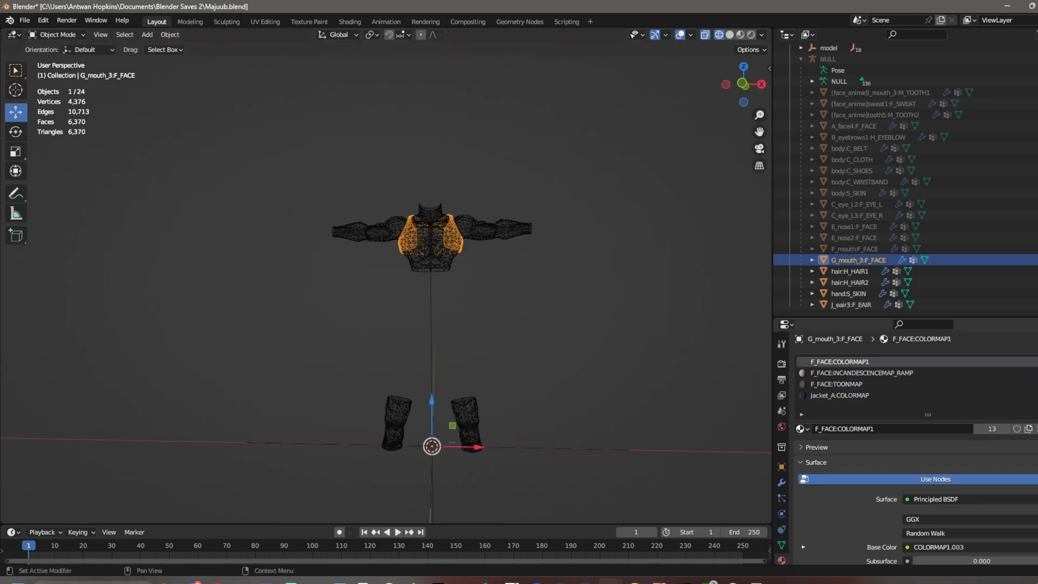
{"action": "triple_click", "coordinate": [1037, 373]}
- Unhide F_mouth:F_FACE, delete its original mouth geometry and clear its F_FACE material slots
{"action": "left_click", "coordinate": [1033, 249]}
{"action": "left_click", "coordinate": [887, 249]}
{"action": "key", "text": "Tab"}
{"action": "left_click", "coordinate": [960, 443]}
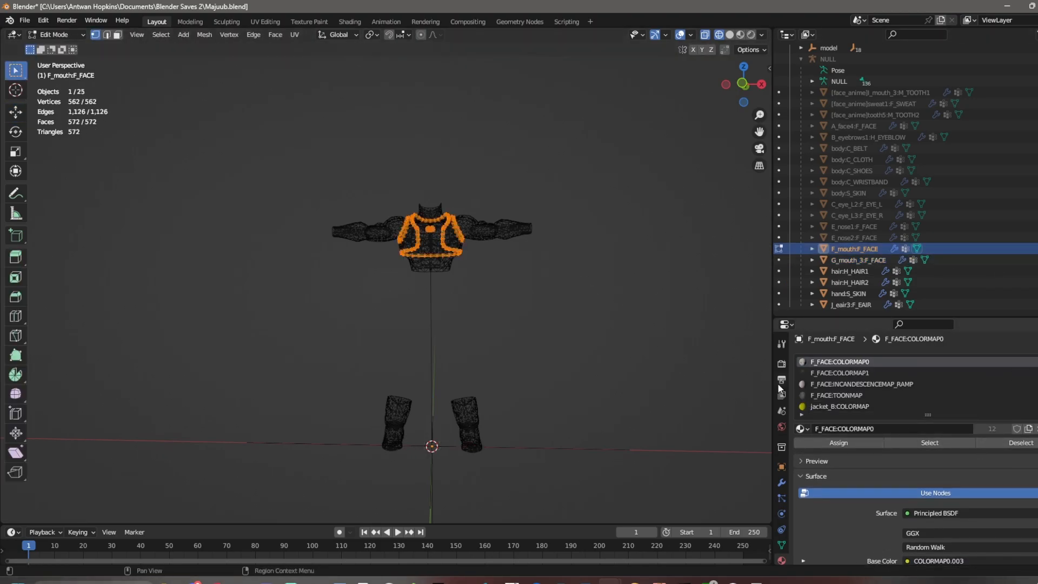
{"action": "left_click", "coordinate": [671, 378]}
{"action": "left_click", "coordinate": [949, 441]}
{"action": "left_click", "coordinate": [900, 385]}
{"action": "left_click", "coordinate": [892, 373]}
{"action": "left_click", "coordinate": [887, 396]}
{"action": "left_click", "coordinate": [637, 370]}
{"action": "key", "text": "Tab"}
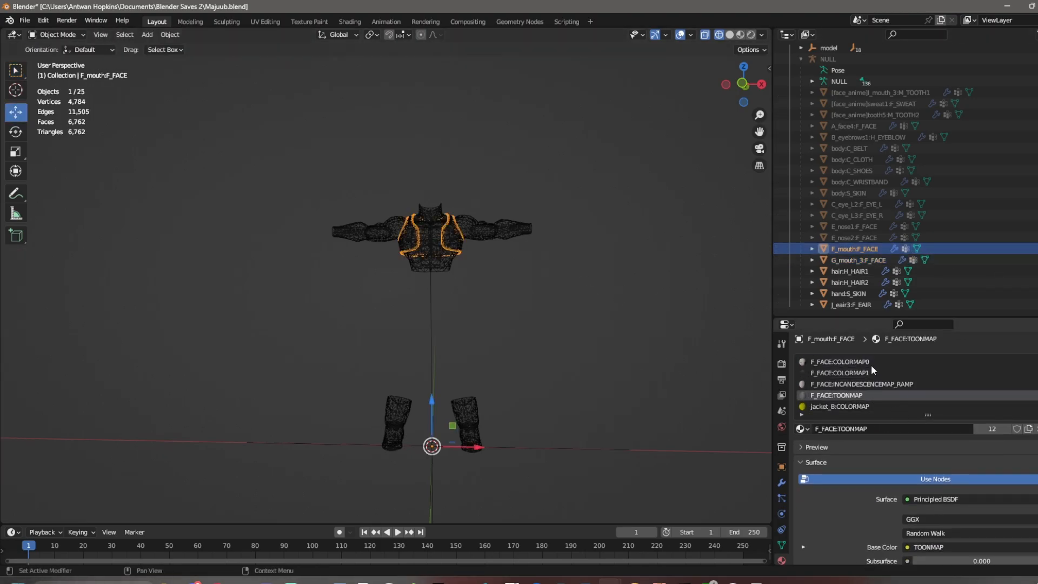
{"action": "left_click", "coordinate": [871, 364]}
- Delete the original nose geometry from E_nose2:F_FACE, keeping the custom jacket part
{"action": "left_click", "coordinate": [854, 237]}
{"action": "key", "text": "Tab"}
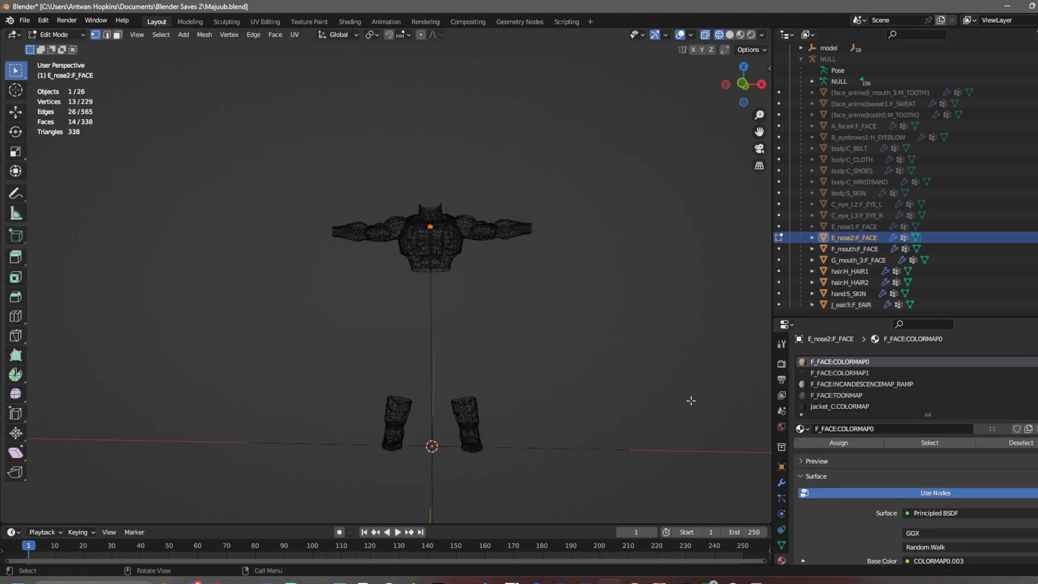
{"action": "left_click", "coordinate": [870, 373]}
{"action": "left_click", "coordinate": [886, 385]}
{"action": "left_click", "coordinate": [886, 395]}
{"action": "left_click", "coordinate": [916, 443]}
{"action": "key", "text": "x"}
- Remove the F_FACE material slots from E_nose2:F_FACE, keeping only jacket_C:COLORMAP
{"action": "key", "text": "Tab"}
{"action": "left_click", "coordinate": [835, 362]}
{"action": "triple_click", "coordinate": [1037, 373]}
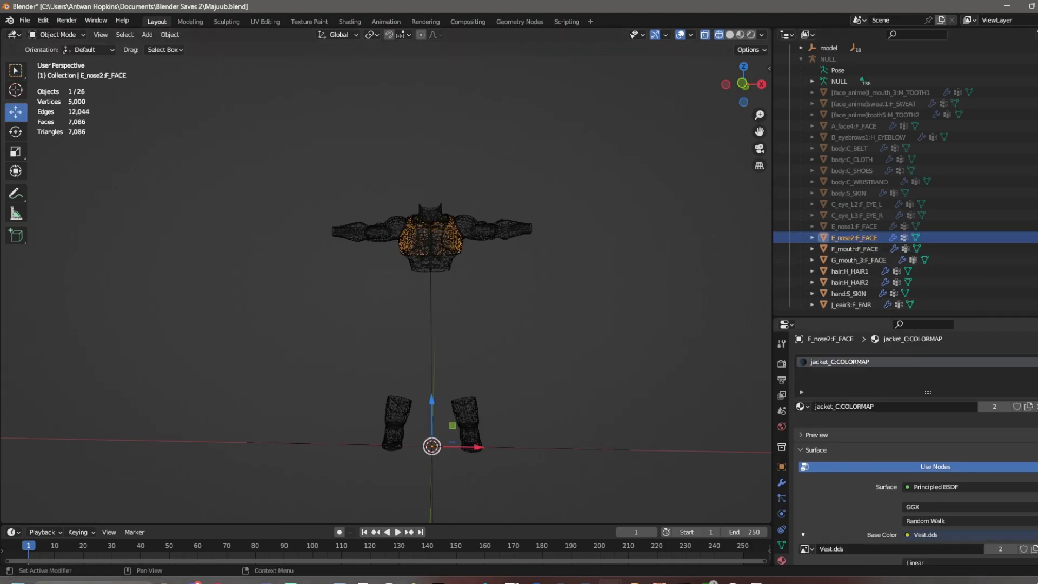
- Unhide E_nose1:F_FACE, show the viewport in Material Preview shading and delete the mesh's original nose geometry
{"action": "left_click", "coordinate": [1037, 226]}
{"action": "left_click", "coordinate": [982, 228]}
{"action": "key", "text": "Tab"}
{"action": "left_click", "coordinate": [897, 443]}
{"action": "left_click", "coordinate": [887, 373]}
{"action": "left_click", "coordinate": [892, 385]}
{"action": "left_click", "coordinate": [892, 395]}
{"action": "key", "text": "z"}
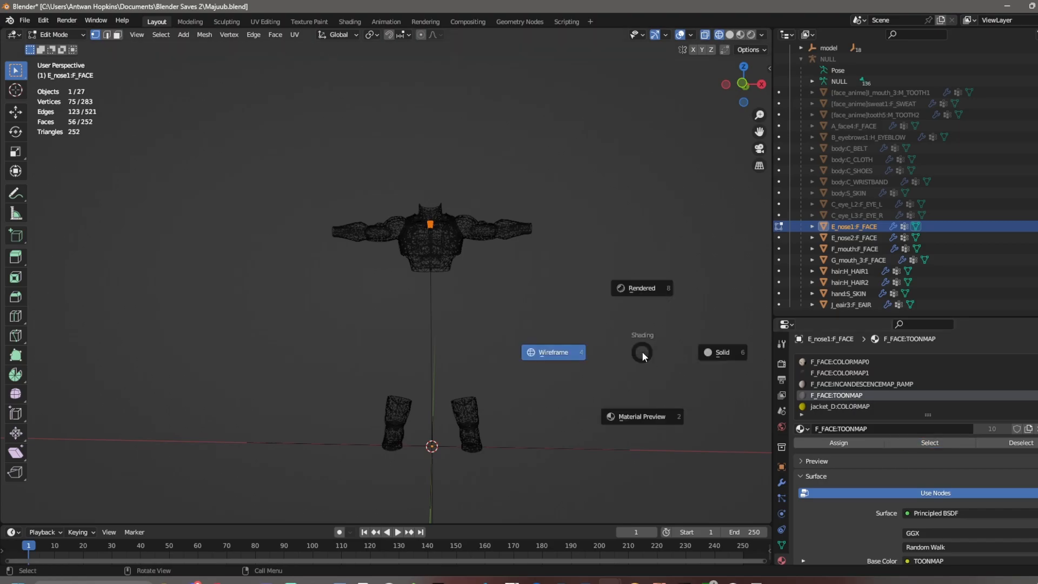
{"action": "left_click", "coordinate": [645, 382]}
{"action": "key", "text": "x"}
{"action": "left_click", "coordinate": [598, 333]}
- Remove the F_FACE material slots from E_nose1:F_FACE, keeping only jacket_D:COLORMAP
{"action": "key", "text": "Tab"}
{"action": "left_click", "coordinate": [880, 362]}
{"action": "triple_click", "coordinate": [1037, 374]}
{"action": "left_click", "coordinate": [1037, 373]}
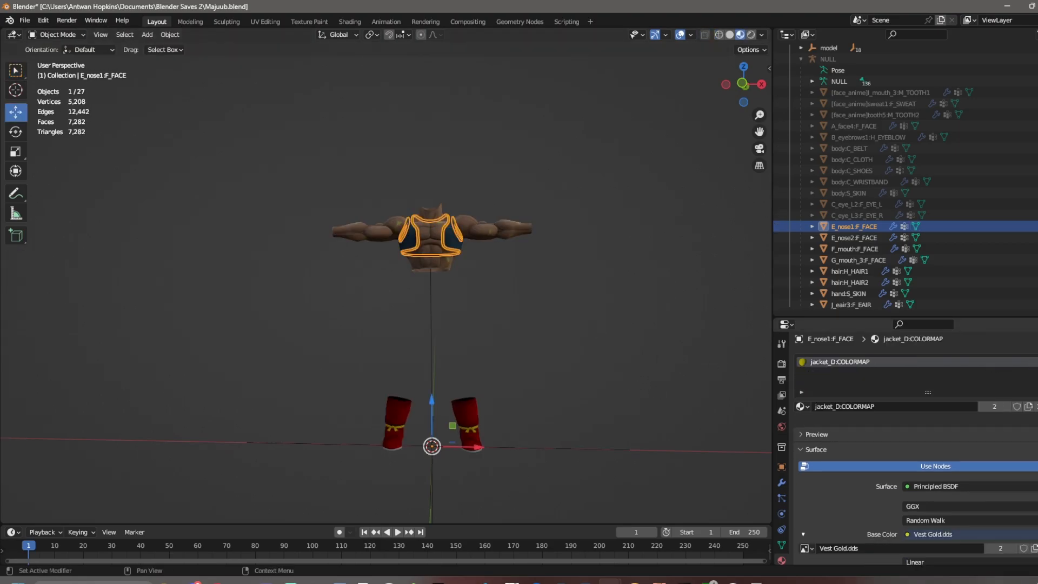
- Unhide C_eye_L3:F_EYE_R, delete its original eye geometry and remove its F_EYE_R material slots
{"action": "left_click", "coordinate": [961, 217]}
{"action": "scroll", "coordinate": [670, 296], "scroll_direction": "up", "scroll_amount": 1}
{"action": "key", "text": "Tab"}
{"action": "left_click", "coordinate": [920, 442]}
{"action": "left_click", "coordinate": [887, 374]}
{"action": "left_click", "coordinate": [917, 441]}
{"action": "left_click", "coordinate": [887, 384]}
{"action": "key", "text": "Tab"}
{"action": "left_click", "coordinate": [880, 362]}
{"action": "triple_click", "coordinate": [1037, 373]}
- Unhide C_eye_L2:F_EYE_L and delete its original eye geometry, keeping the custom eyebrows part
{"action": "left_click", "coordinate": [1037, 204]}
{"action": "left_click", "coordinate": [1017, 207]}
{"action": "key", "text": "Tab"}
{"action": "left_click", "coordinate": [919, 442]}
{"action": "key", "text": "x"}
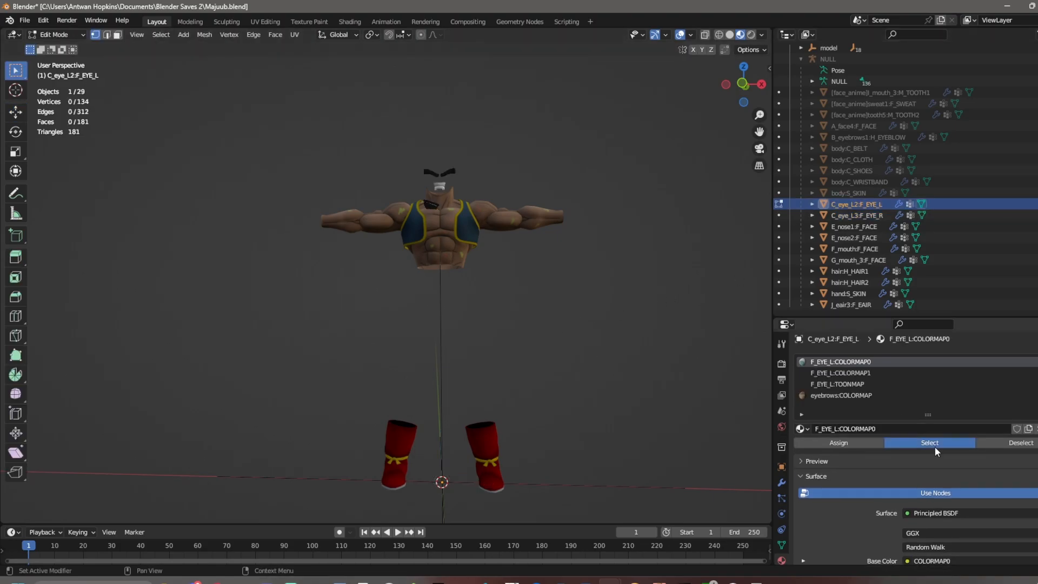
{"action": "left_click", "coordinate": [887, 373]}
{"action": "left_click", "coordinate": [886, 384]}
{"action": "left_click", "coordinate": [919, 443]}
{"action": "key", "text": "x"}
{"action": "left_click", "coordinate": [620, 353]}
- Remove the F_EYE_L material slots from C_eye_L2:F_EYE_L, keeping only eyebrows:COLORMAP
{"action": "key", "text": "Tab"}
{"action": "left_click", "coordinate": [848, 369]}
{"action": "triple_click", "coordinate": [1037, 373]}
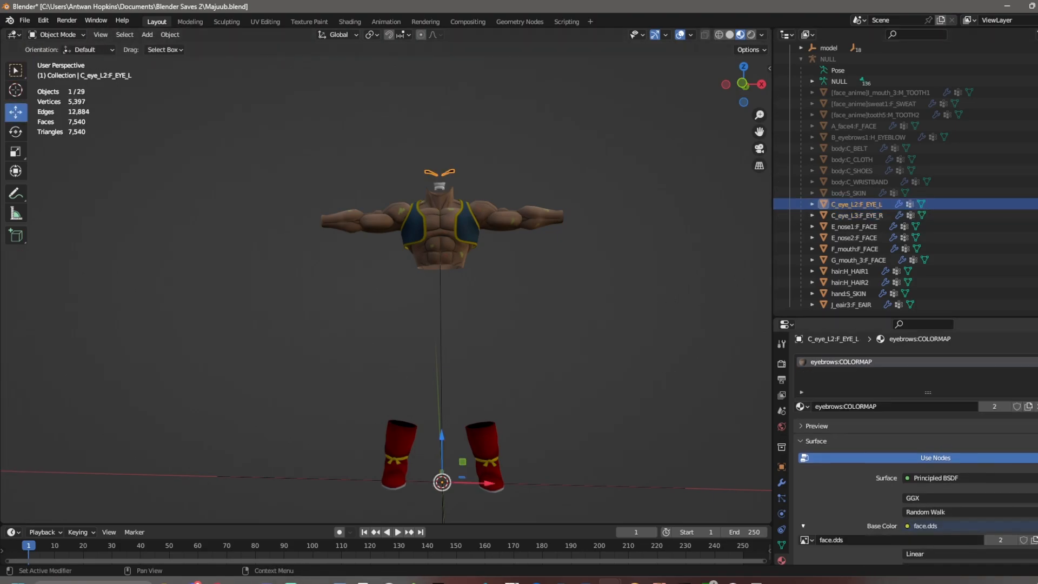
- Unhide body:S_SKIN, delete its original arm and chest skin geometry and remove its S_SKIN material slots
{"action": "left_click", "coordinate": [1014, 193]}
{"action": "key", "text": "Tab"}
{"action": "left_click", "coordinate": [903, 395]}
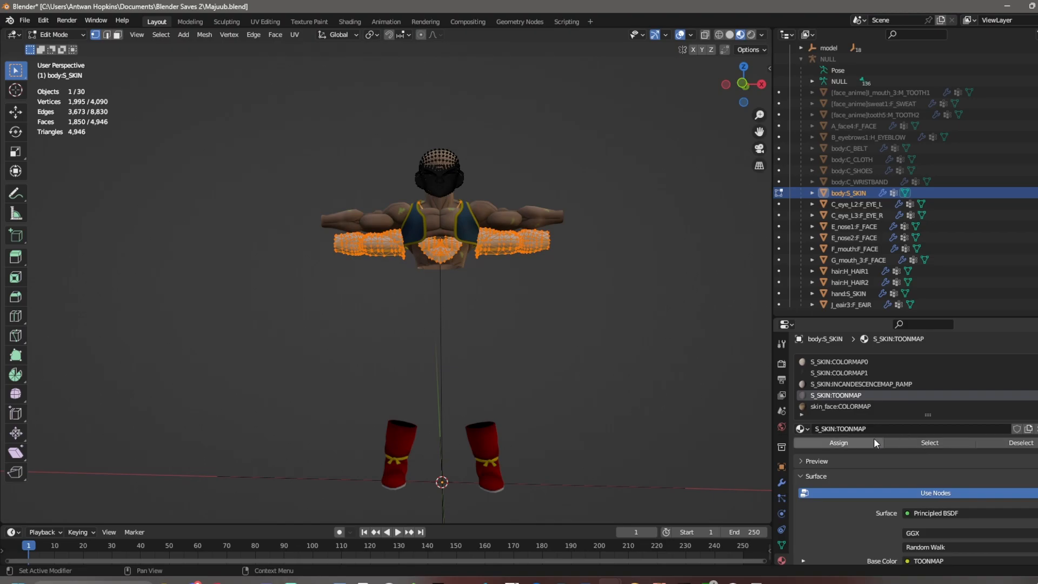
{"action": "key", "text": "x"}
{"action": "left_click", "coordinate": [621, 353]}
{"action": "key", "text": "Tab"}
{"action": "left_click", "coordinate": [887, 362]}
{"action": "triple_click", "coordinate": [1037, 373]}
- Unhide body:C_WRISTBAND and delete its original wristband geometry, keeping the custom mouth part
{"action": "left_click", "coordinate": [1037, 182]}
{"action": "left_click", "coordinate": [1014, 182]}
{"action": "key", "text": "Tab"}
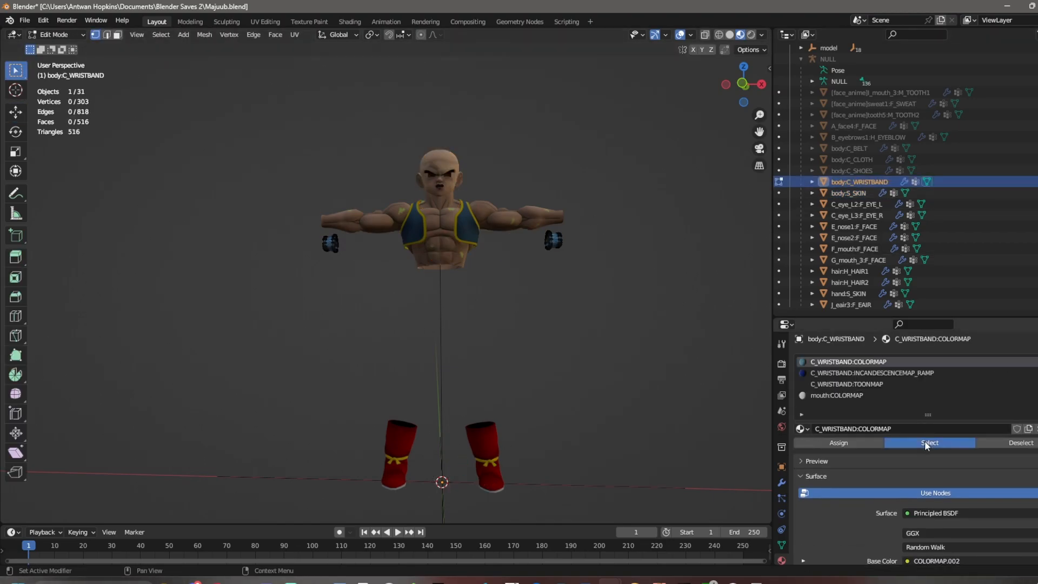
{"action": "left_click", "coordinate": [926, 445]}
{"action": "left_click", "coordinate": [918, 373]}
{"action": "left_click", "coordinate": [916, 384]}
{"action": "left_click", "coordinate": [921, 444]}
{"action": "key", "text": "x"}
{"action": "left_click", "coordinate": [677, 344]}
{"action": "key", "text": "Tab"}
- Unhide body:C_SHOES and delete its original shoe geometry, keeping the custom tongue part
{"action": "left_click", "coordinate": [1037, 171]}
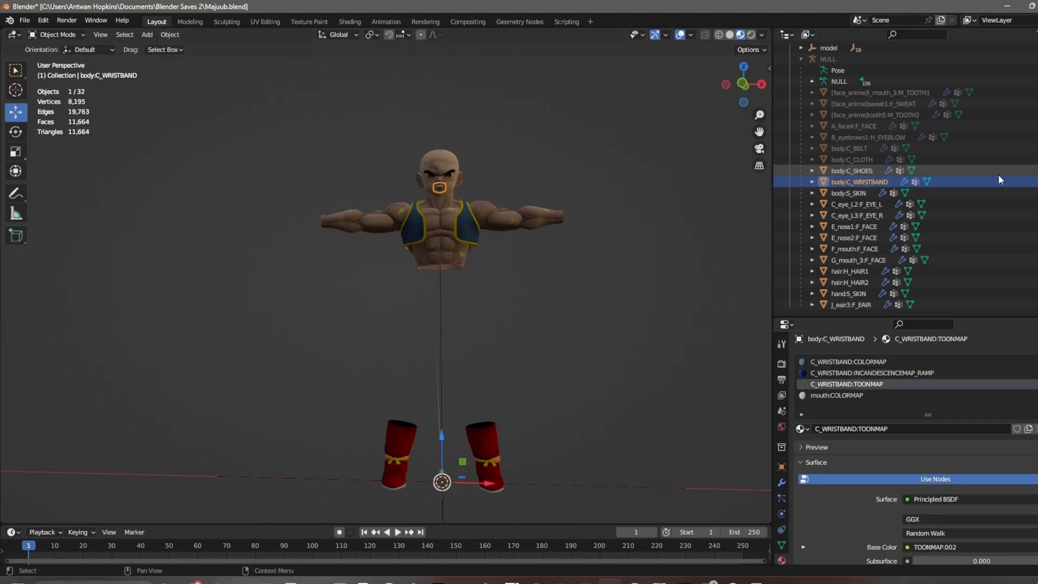
{"action": "left_click", "coordinate": [999, 172]}
{"action": "key", "text": "Tab"}
{"action": "left_click", "coordinate": [923, 443]}
{"action": "double_click", "coordinate": [902, 363]}
{"action": "left_click", "coordinate": [919, 373]}
{"action": "left_click", "coordinate": [917, 385]}
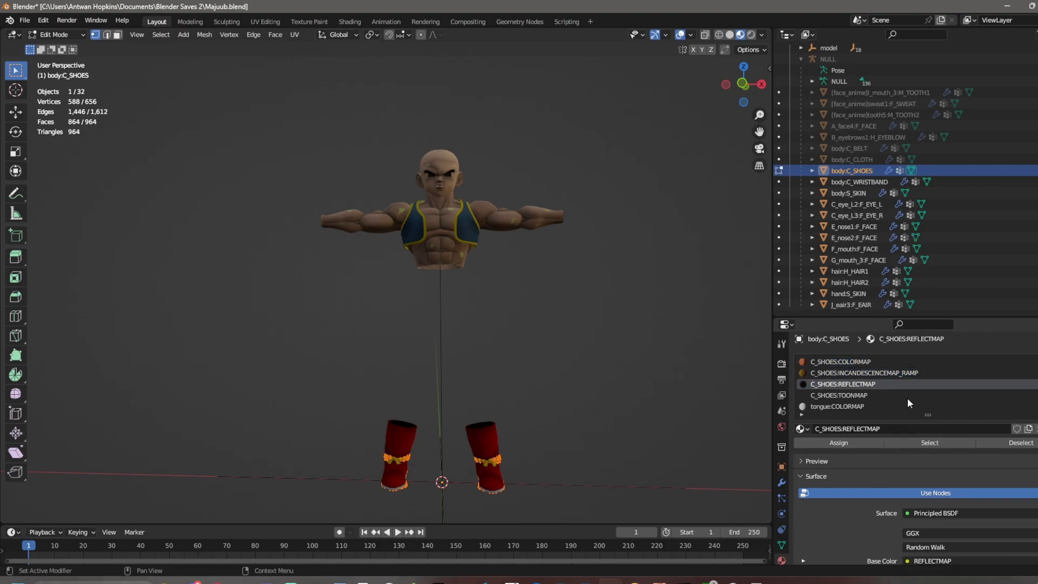
{"action": "left_click", "coordinate": [908, 397]}
{"action": "key", "text": "x"}
{"action": "left_click", "coordinate": [719, 362]}
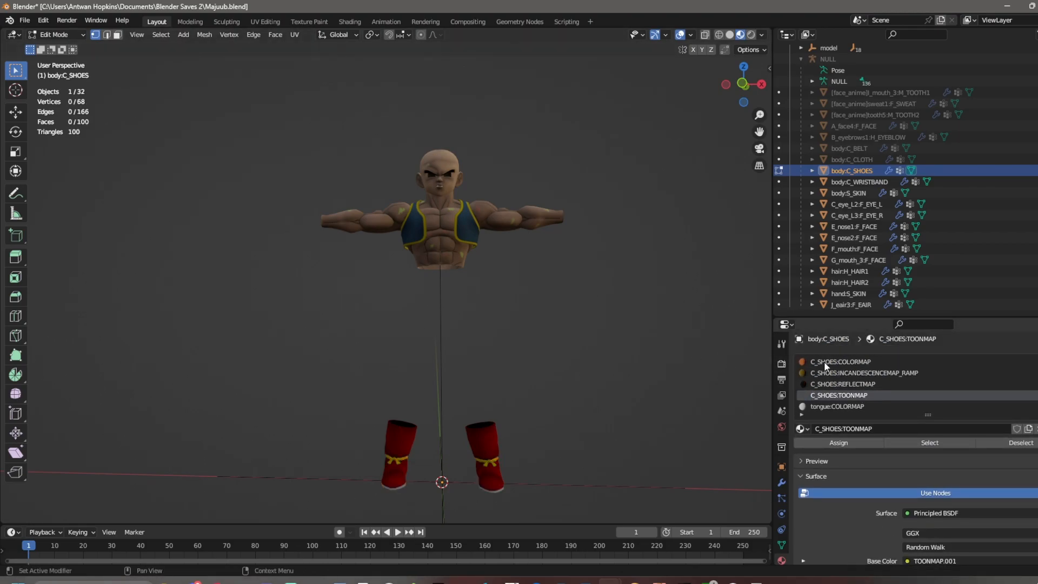
- Remove the C_SHOES material slots from body:C_SHOES, starting with C_SHOES:COLORMAP
{"action": "left_click", "coordinate": [823, 362]}
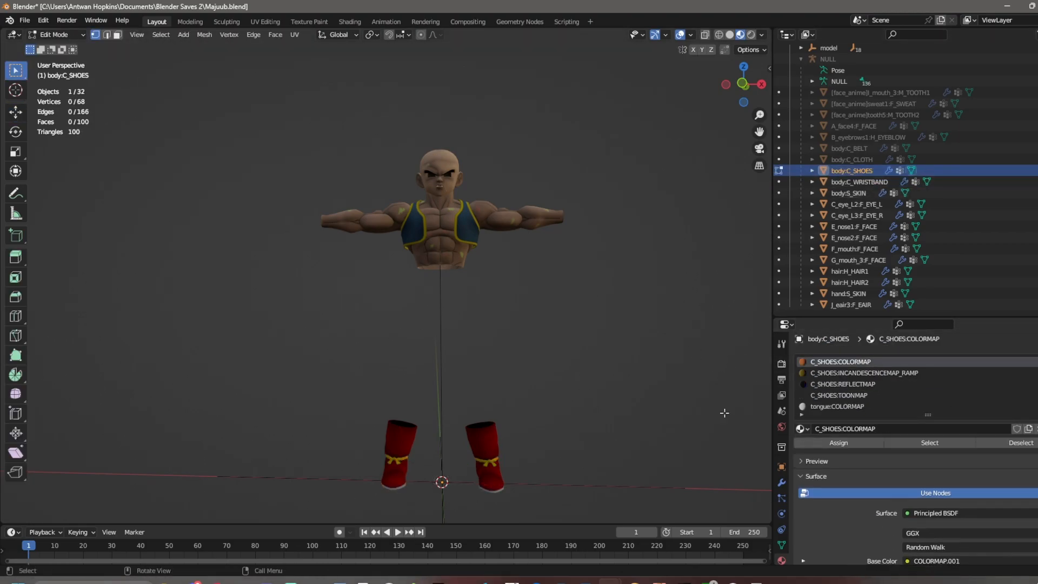
{"action": "key", "text": "Tab"}
{"action": "left_click", "coordinate": [1037, 373]}
{"action": "triple_click", "coordinate": [1037, 373]}
- Unhide body:C_CLOTH and delete its original clothing geometry, selecting it by its C_CLOTH materials
{"action": "left_click", "coordinate": [1035, 160]}
{"action": "left_click", "coordinate": [995, 161]}
{"action": "key", "text": "Tab"}
{"action": "key", "text": "a"}
{"action": "left_click", "coordinate": [914, 373]}
{"action": "left_click", "coordinate": [914, 384]}
{"action": "left_click", "coordinate": [913, 395]}
{"action": "key", "text": "x"}
{"action": "left_click", "coordinate": [617, 368]}
- Remove the original material slots from body:C_CLOTH, starting with the first slot
{"action": "key", "text": "Tab"}
{"action": "left_click", "coordinate": [858, 363]}
{"action": "triple_click", "coordinate": [1037, 374]}
{"action": "left_click", "coordinate": [1037, 373]}
{"action": "left_click", "coordinate": [1037, 374]}
- Examine the head and torso parts of body:S_SKIN, body:C_WRISTBAND and body:C_CLOTH and their remaining materials
{"action": "left_click", "coordinate": [640, 330]}
{"action": "middle_click_drag", "start_coordinate": [437, 221], "coordinate": [402, 223]}
{"action": "scroll", "coordinate": [401, 222], "scroll_direction": "up", "scroll_amount": 4}
{"action": "left_click", "coordinate": [854, 193]}
{"action": "left_click", "coordinate": [858, 180]}
{"action": "scroll", "coordinate": [411, 227], "scroll_direction": "down", "scroll_amount": 4}
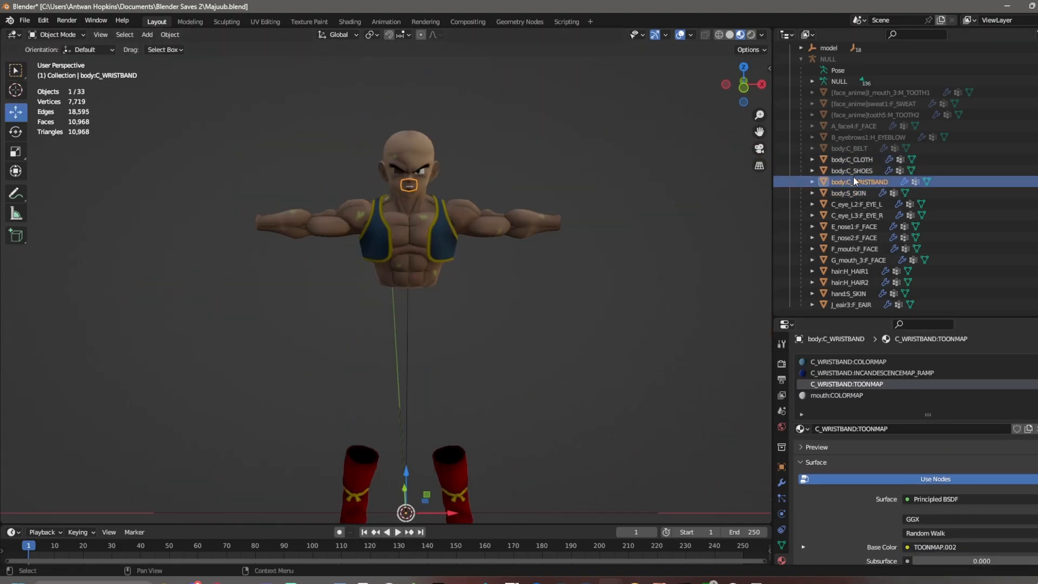
{"action": "left_click", "coordinate": [853, 160]}
- Delete the original belt geometry from body:C_BELT and remove its C_BELT material slots, keeping eye_L:COLORMAP
{"action": "left_click", "coordinate": [849, 148]}
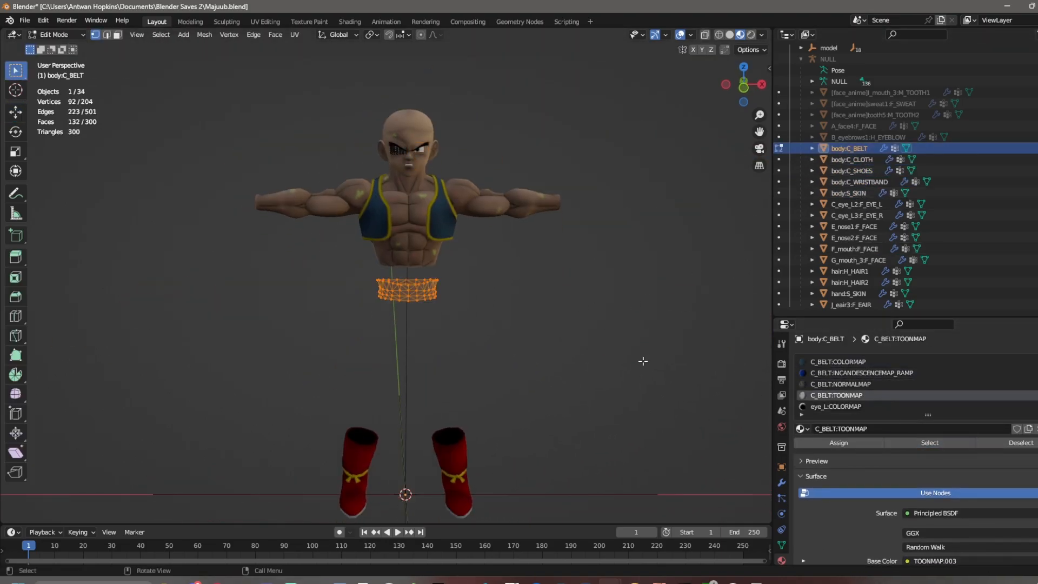
{"action": "left_click", "coordinate": [930, 363]}
{"action": "left_click", "coordinate": [1037, 373]}
{"action": "left_click", "coordinate": [1037, 373]}
{"action": "left_click", "coordinate": [1037, 373]}
{"action": "left_click", "coordinate": [1037, 373]}
- Unhide B_eyebrows1:H_EYEBLOW, delete its original eyebrow geometry and remove its H_EYEBLOW material slots, keeping hair:COLORMAP
{"action": "left_click", "coordinate": [1037, 137]}
{"action": "left_click", "coordinate": [868, 137]}
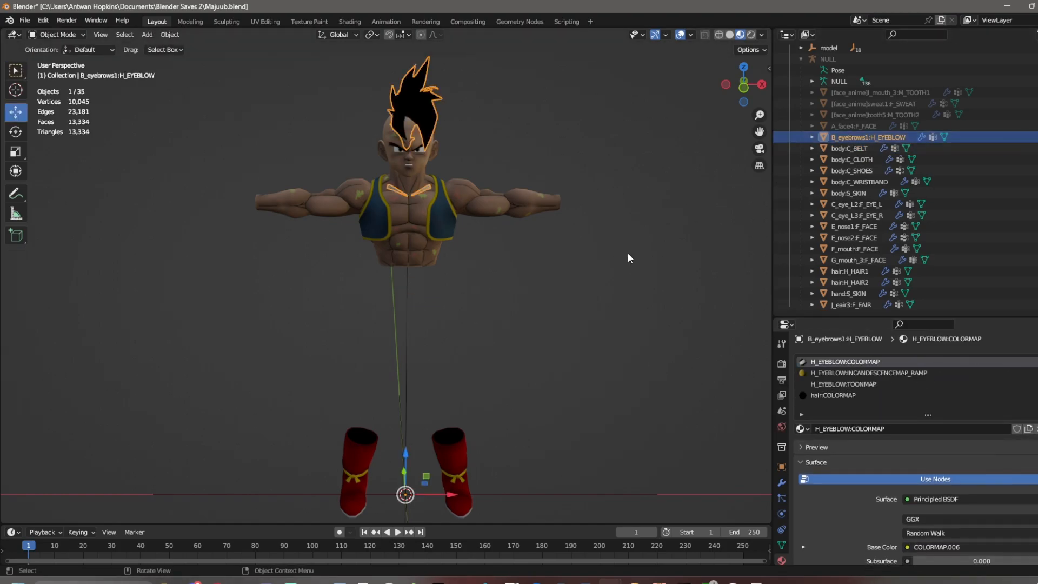
{"action": "key", "text": "Tab"}
{"action": "left_click", "coordinate": [930, 443]}
{"action": "left_click", "coordinate": [886, 384]}
{"action": "key", "text": "Tab"}
{"action": "left_click", "coordinate": [887, 362]}
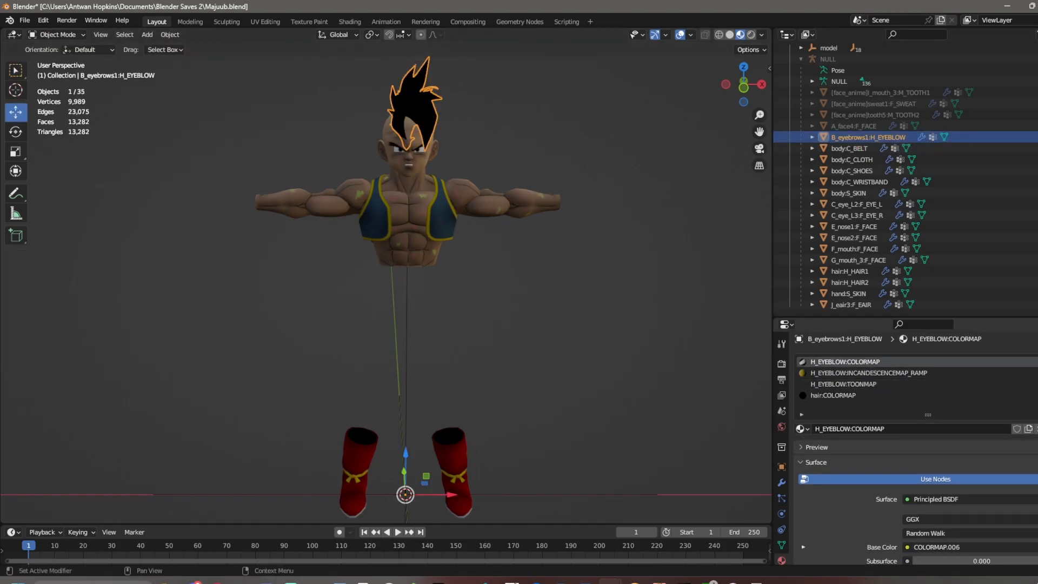
{"action": "left_click", "coordinate": [1037, 374]}
{"action": "double_click", "coordinate": [1037, 373]}
- Unhide A_face4:F_FACE and delete its original face geometry, selecting it by its F_FACE materials
{"action": "left_click", "coordinate": [1037, 126]}
{"action": "left_click", "coordinate": [854, 126]}
{"action": "key", "text": "Tab"}
{"action": "left_click", "coordinate": [886, 373]}
{"action": "left_click", "coordinate": [897, 384]}
{"action": "left_click", "coordinate": [898, 406]}
{"action": "left_click", "coordinate": [897, 395]}
{"action": "key", "text": "x"}
{"action": "left_click", "coordinate": [730, 377]}
- Remove the F_FACE material slots from A_face4:F_FACE
{"action": "key", "text": "Tab"}
{"action": "left_click", "coordinate": [897, 362]}
{"action": "triple_click", "coordinate": [1037, 373]}
- Unhide [face_anime]tooth5:M_TOOTH2 and delete its original tooth geometry, keeping the custom pants part
{"action": "left_click", "coordinate": [1037, 114]}
{"action": "left_click", "coordinate": [876, 115]}
{"action": "key", "text": "Tab"}
{"action": "left_click", "coordinate": [898, 373]}
{"action": "left_click", "coordinate": [923, 444]}
{"action": "key", "text": "x"}
{"action": "left_click", "coordinate": [651, 387]}
{"action": "key", "text": "Tab"}
- Unhide [face_anime]sweat1:F_SWEAT and delete its original sweat geometry, keeping the custom wristbands
{"action": "left_click", "coordinate": [1037, 104]}
{"action": "left_click", "coordinate": [876, 104]}
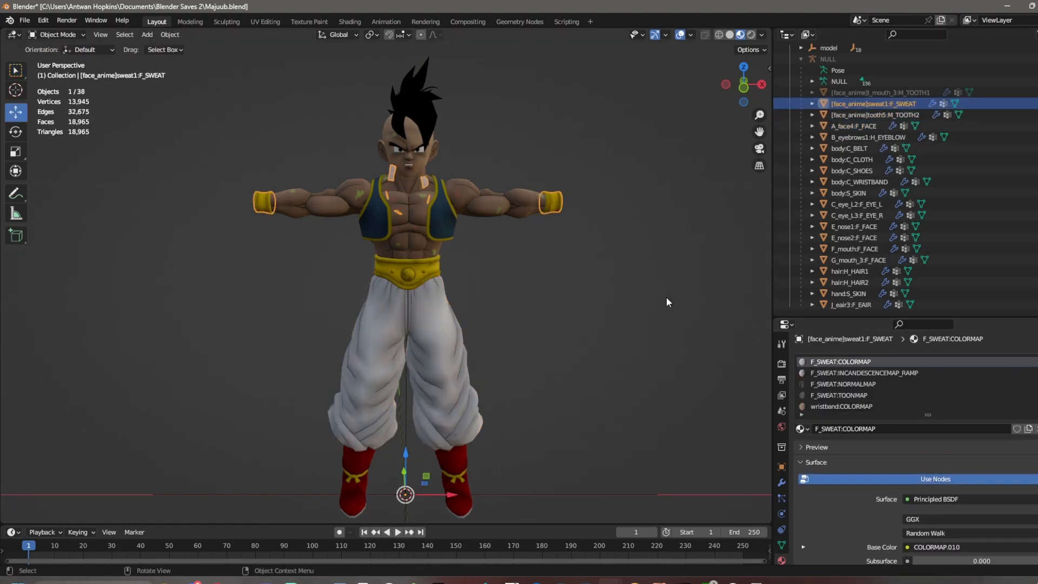
{"action": "key", "text": "Tab"}
{"action": "left_click", "coordinate": [900, 373]}
{"action": "left_click", "coordinate": [900, 384]}
{"action": "left_click", "coordinate": [900, 396]}
{"action": "key", "text": "x"}
{"action": "left_click", "coordinate": [663, 358]}
{"action": "key", "text": "Tab"}
- Unhide [face_anime]I_mouth_3:M_TOOTH1, delete its original teeth and clear its M_TOOTH1 material slots, keeping skin_hands:COLORMAP
{"action": "left_click", "coordinate": [1037, 93]}
{"action": "left_click", "coordinate": [876, 92]}
{"action": "key", "text": "Tab"}
{"action": "left_click", "coordinate": [900, 373]}
{"action": "key", "text": "x"}
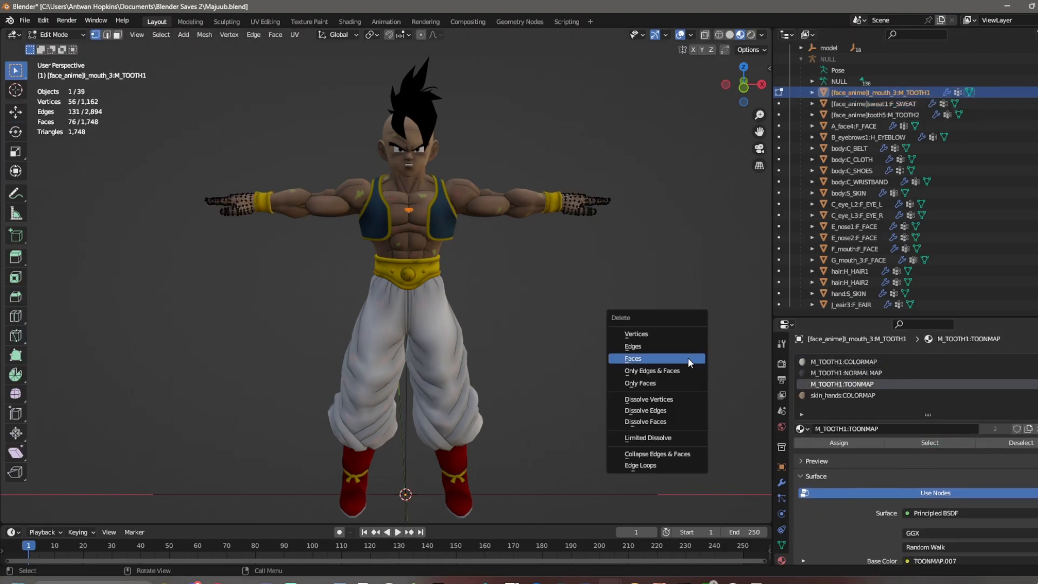
{"action": "left_click", "coordinate": [688, 358]}
{"action": "key", "text": "Tab"}
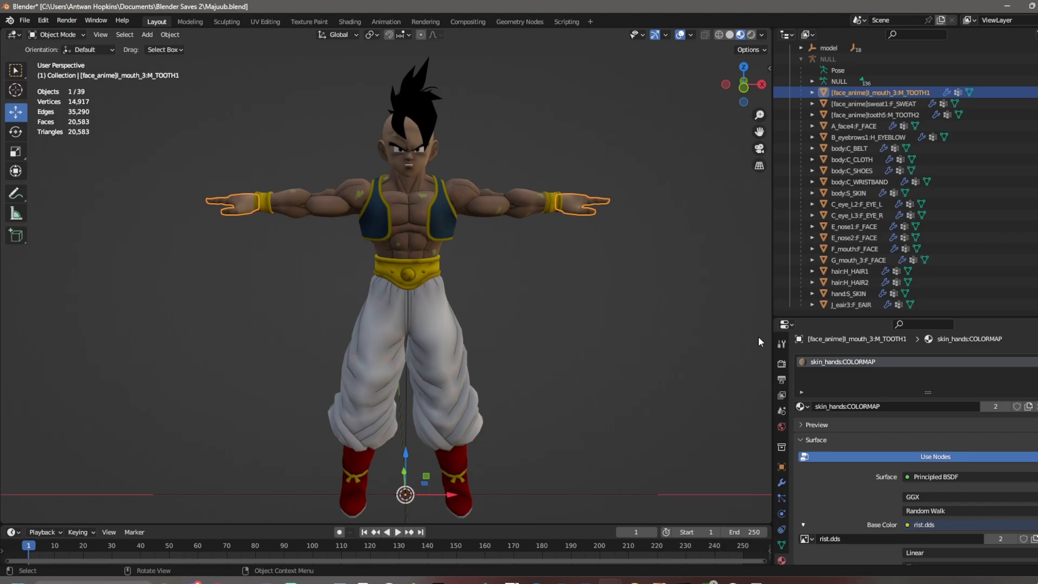
- Enlarge the Outliner to show the full list of meshes and deselect everything in the scene
{"action": "left_click_drag", "start_coordinate": [858, 316], "coordinate": [859, 429]}
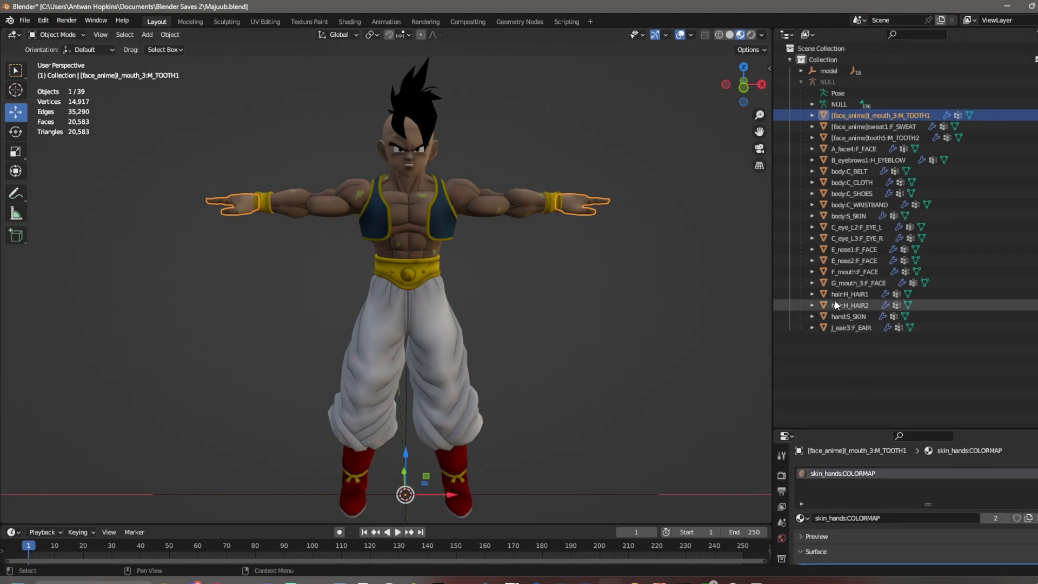
{"action": "middle_click_drag", "start_coordinate": [631, 278], "coordinate": [610, 253]}
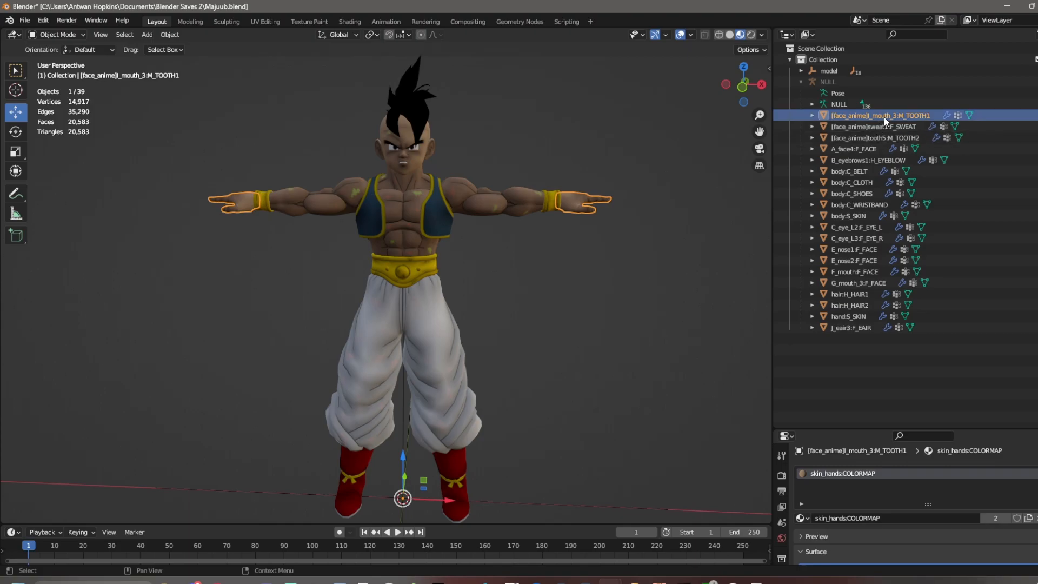
{"action": "left_click", "coordinate": [701, 242]}
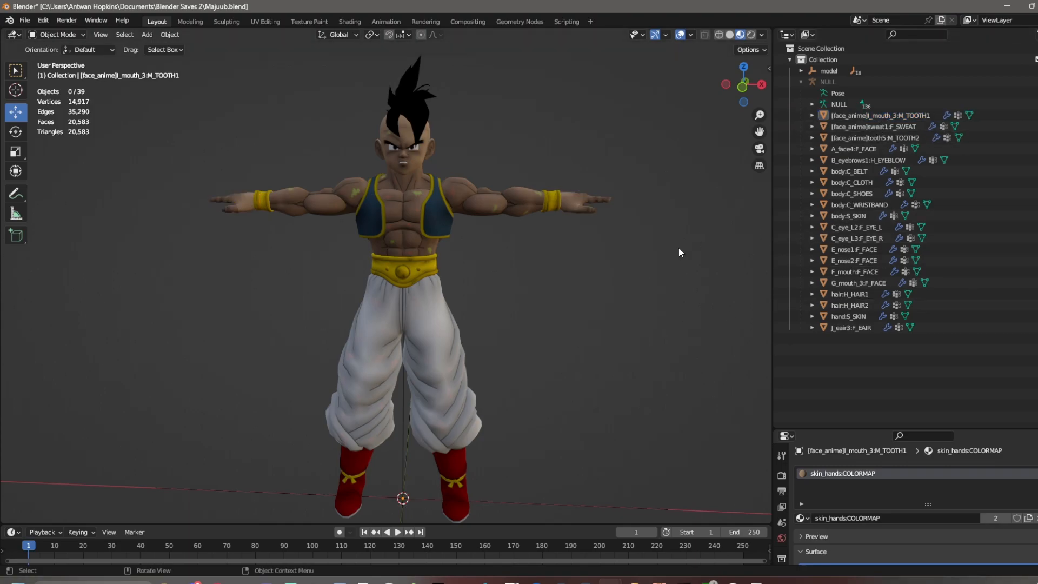
{"action": "scroll", "coordinate": [565, 292], "scroll_direction": "up", "scroll_amount": 1}
{"action": "mouse_move", "coordinate": [569, 342]}
{"action": "middle_mouse_down", "text": "shift"}
{"action": "mouse_move", "coordinate": [598, 387]}
{"action": "mouse_move", "coordinate": [627, 352]}
{"action": "mouse_move", "coordinate": [587, 363]}
{"action": "mouse_move", "coordinate": [578, 352]}
{"action": "middle_mouse_up", "text": "shift"}
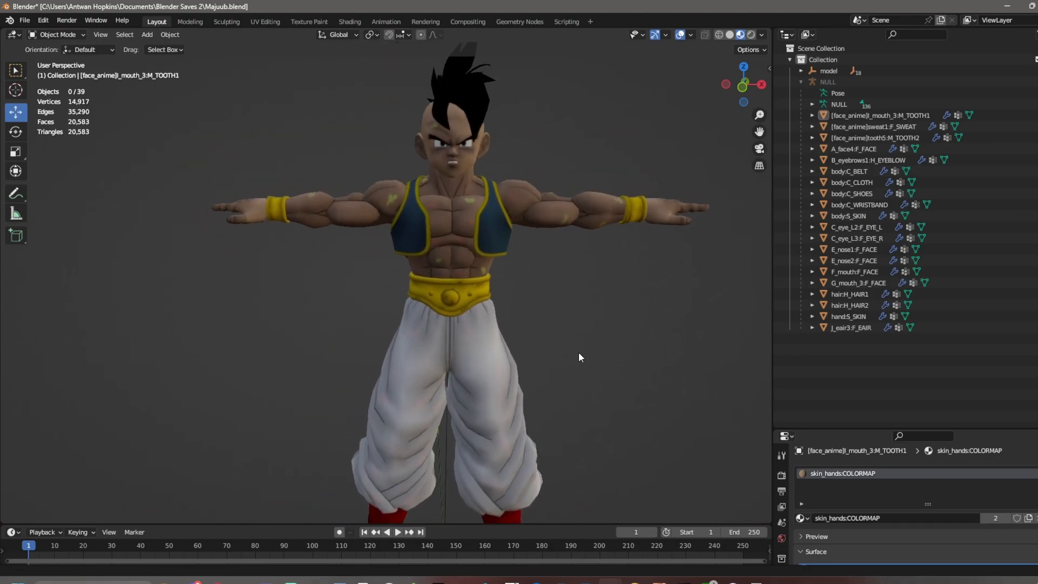
- Rename the hands mesh [face_anime]I_mouth_3:M_TOOTH1 as Skin:Hands
{"action": "left_click", "coordinate": [868, 115]}
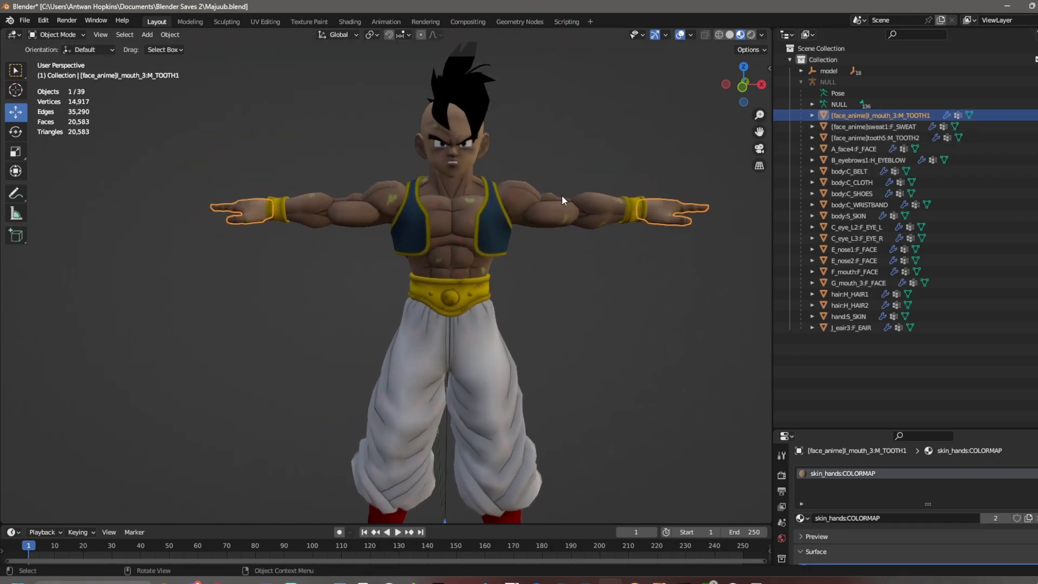
{"action": "double_click", "coordinate": [851, 115]}
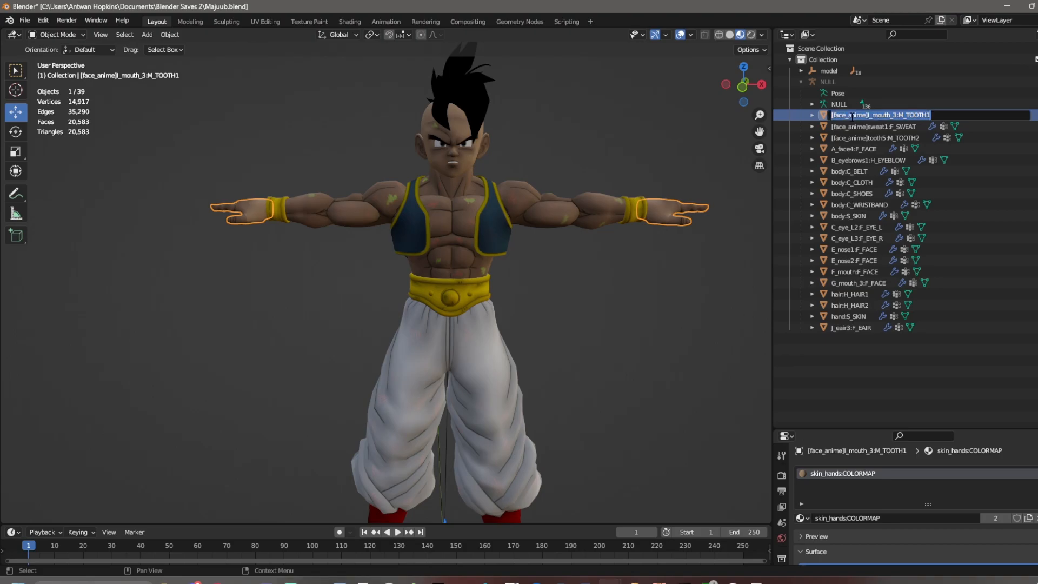
{"action": "type", "text": "Skin"}
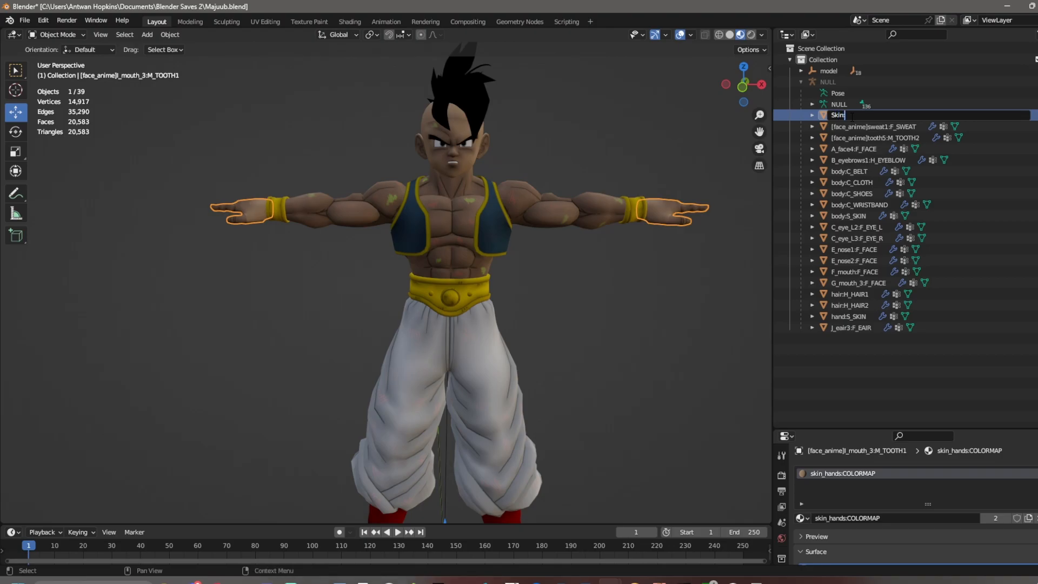
{"action": "type", "text": ":Hands"}
{"action": "key", "text": "Return"}
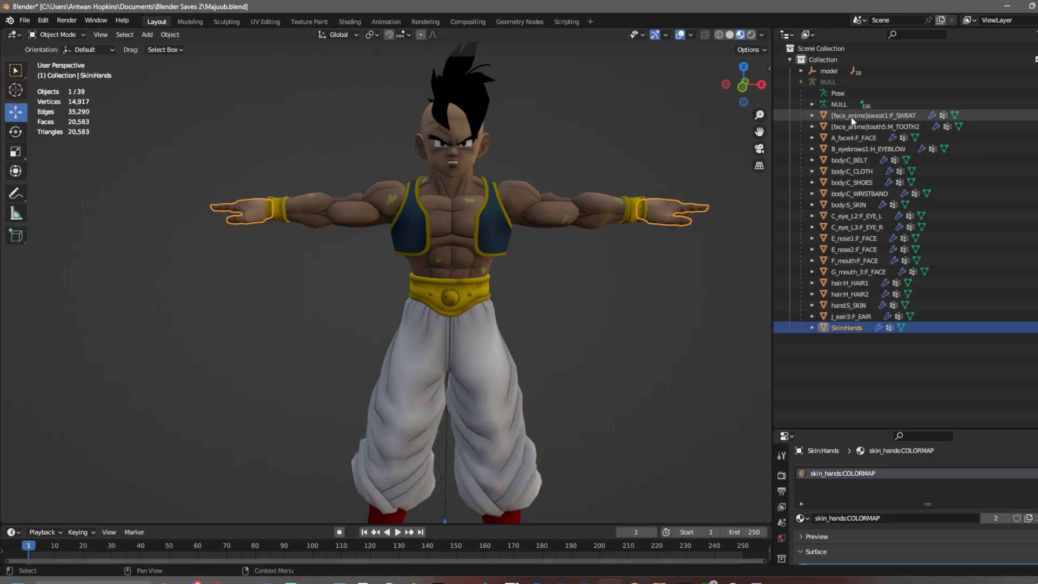
- Rename the wristband mesh [face_anime]sweat1:F_SWEAT as Cloth:Ristband
{"action": "left_click", "coordinate": [851, 117]}
{"action": "middle_click_drag", "start_coordinate": [575, 232], "coordinate": [515, 213], "text": "shift"}
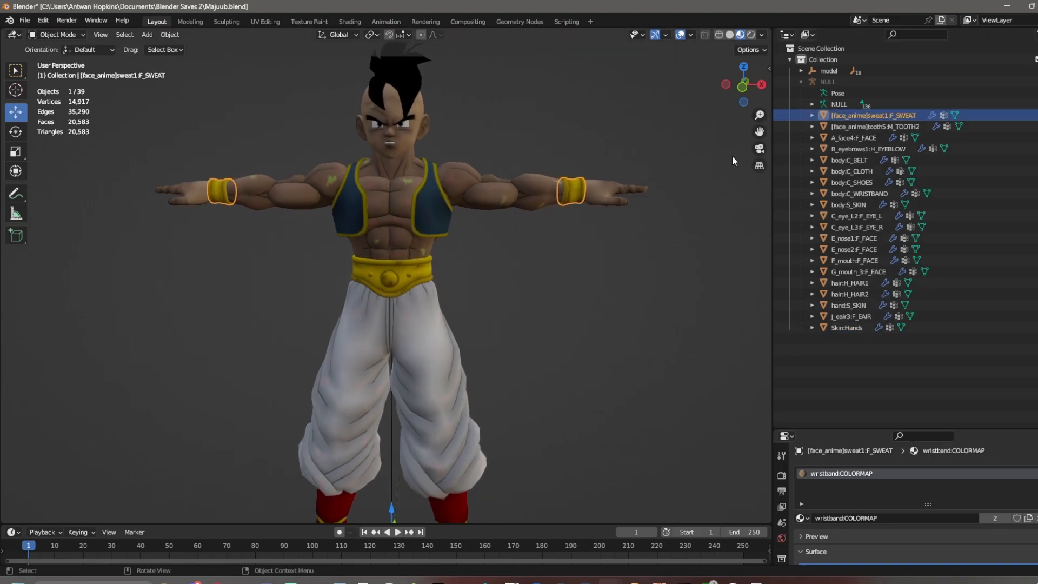
{"action": "double_click", "coordinate": [852, 119]}
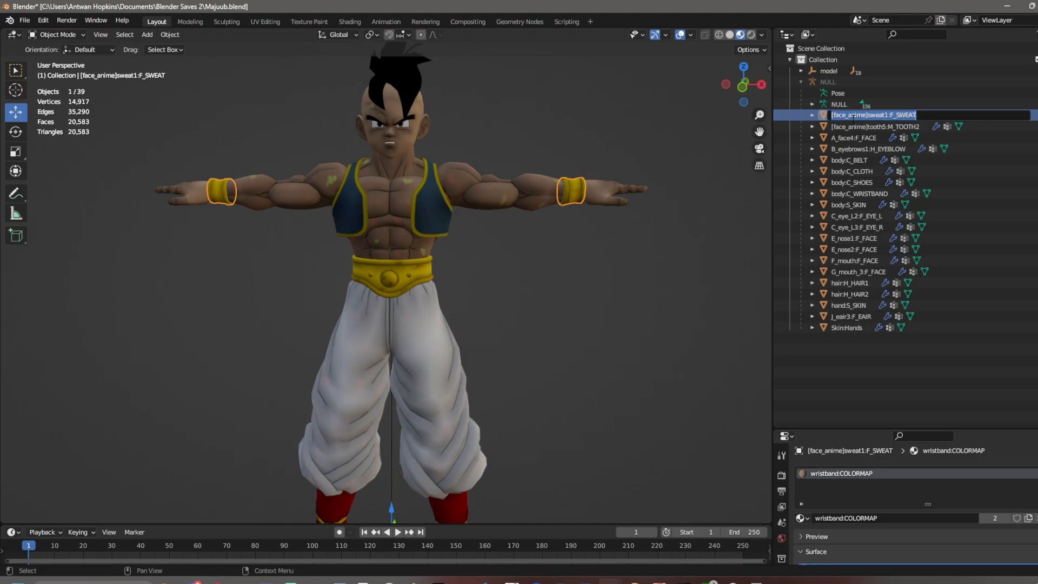
{"action": "type", "text": "Cloth"}
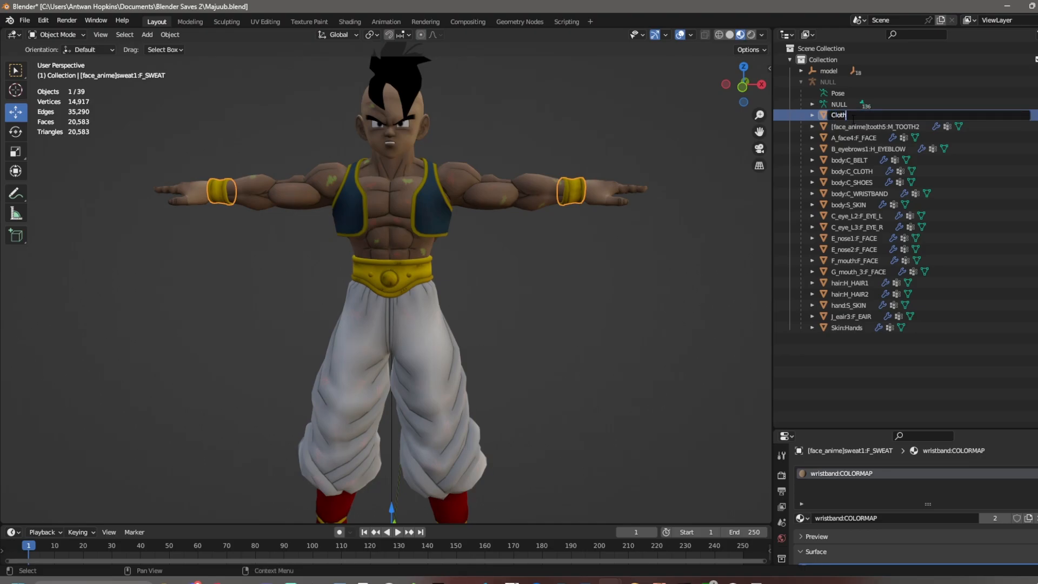
{"action": "type", "text": ":Ristband"}
{"action": "key", "text": "Return"}
- Rename the pants mesh [face_anime]tooth5:M_TOOTH2 as Cloth:Ristband
{"action": "left_click", "coordinate": [852, 116]}
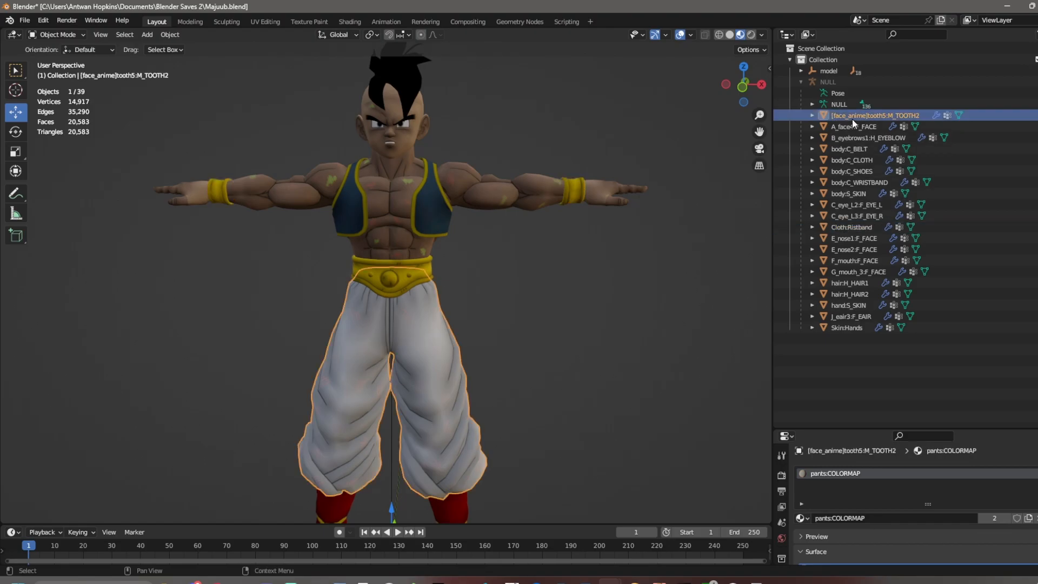
{"action": "double_click", "coordinate": [852, 116]}
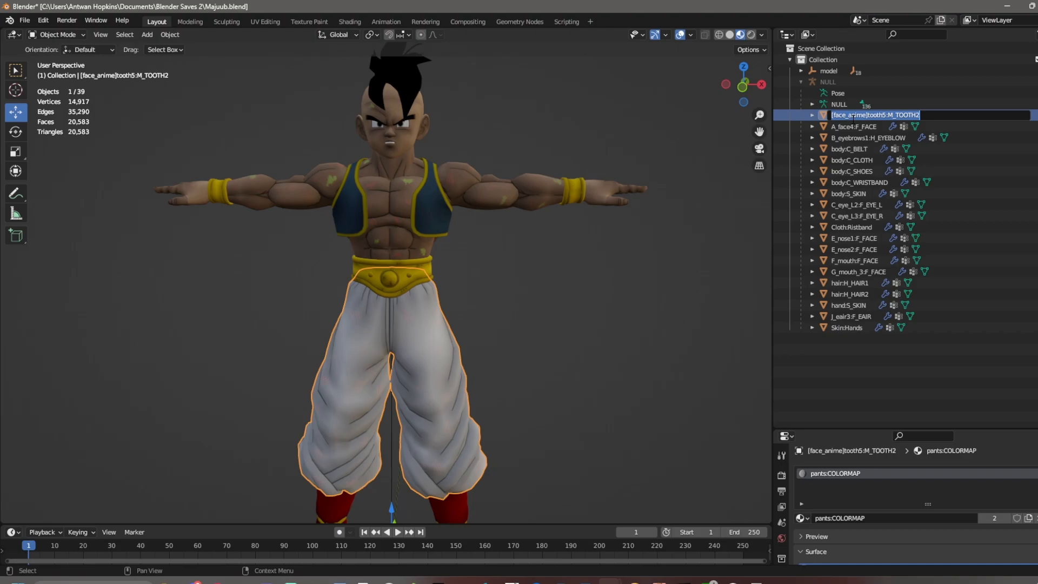
{"action": "type", "text": "Cloth:Rist"}
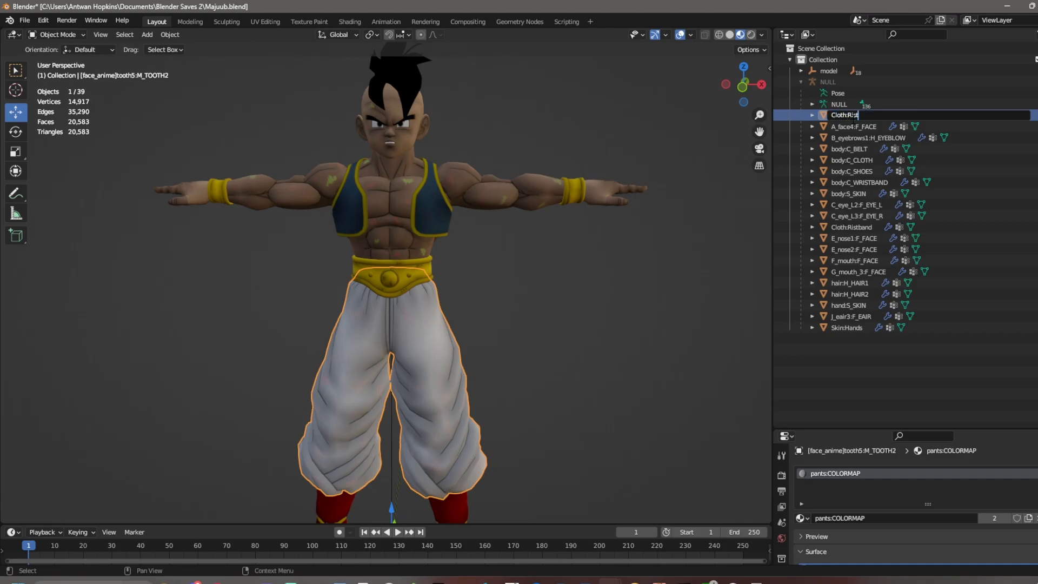
{"action": "type", "text": "band"}
{"action": "key", "text": "Return"}
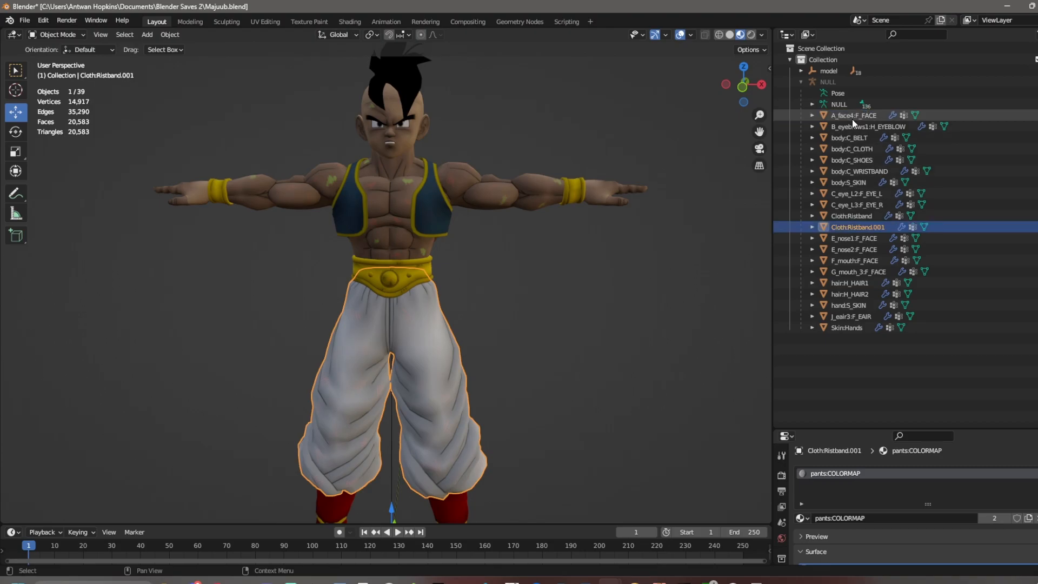
- Rename the belt mesh A_face4:F_FACE as Cloth:Belt
{"action": "left_click", "coordinate": [852, 116]}
{"action": "middle_click_drag", "start_coordinate": [727, 276], "coordinate": [706, 292]}
{"action": "double_click", "coordinate": [869, 115]}
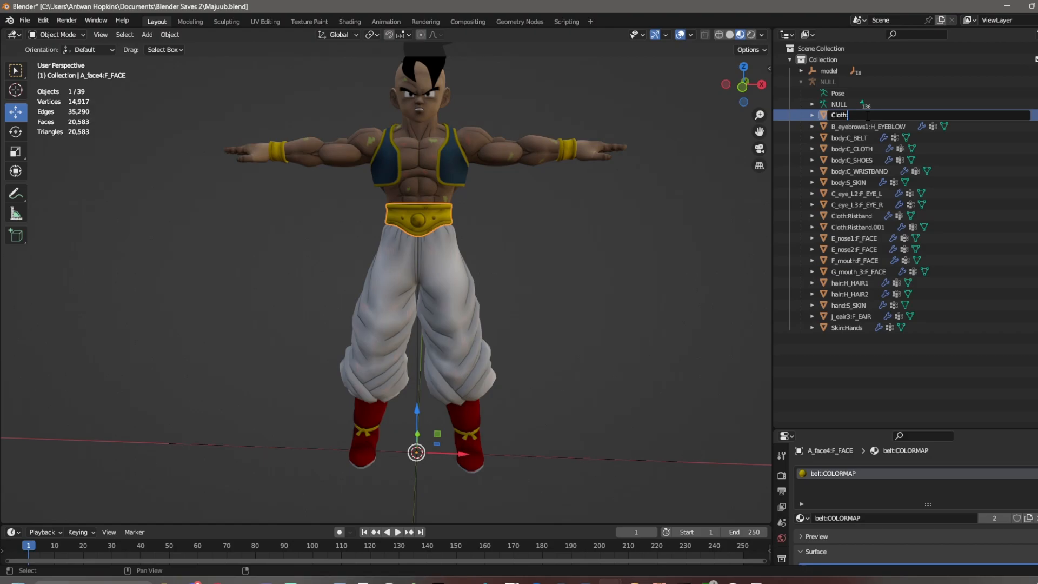
{"action": "key", "text": "Return"}
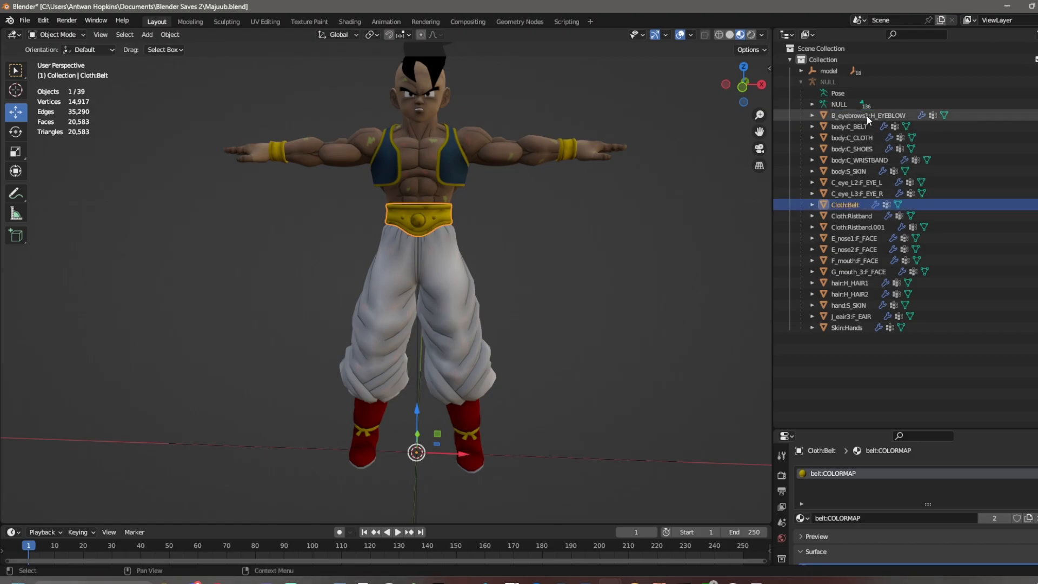
- Rename the pants mesh Cloth:Ristband.001 as Cloth:Pants
{"action": "left_click", "coordinate": [882, 227]}
{"action": "double_click", "coordinate": [883, 226]}
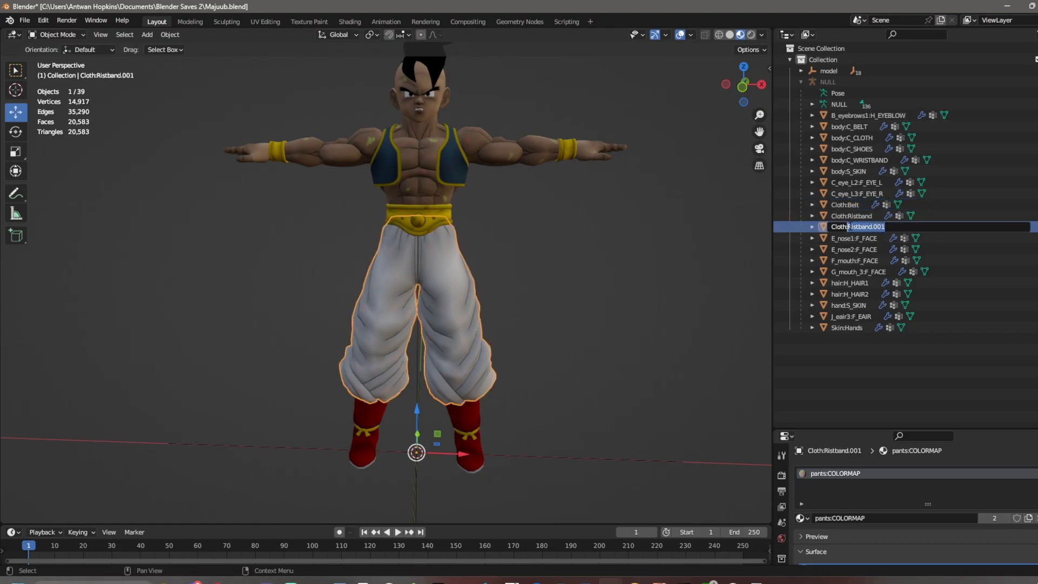
{"action": "type", "text": "Cloth:Pants"}
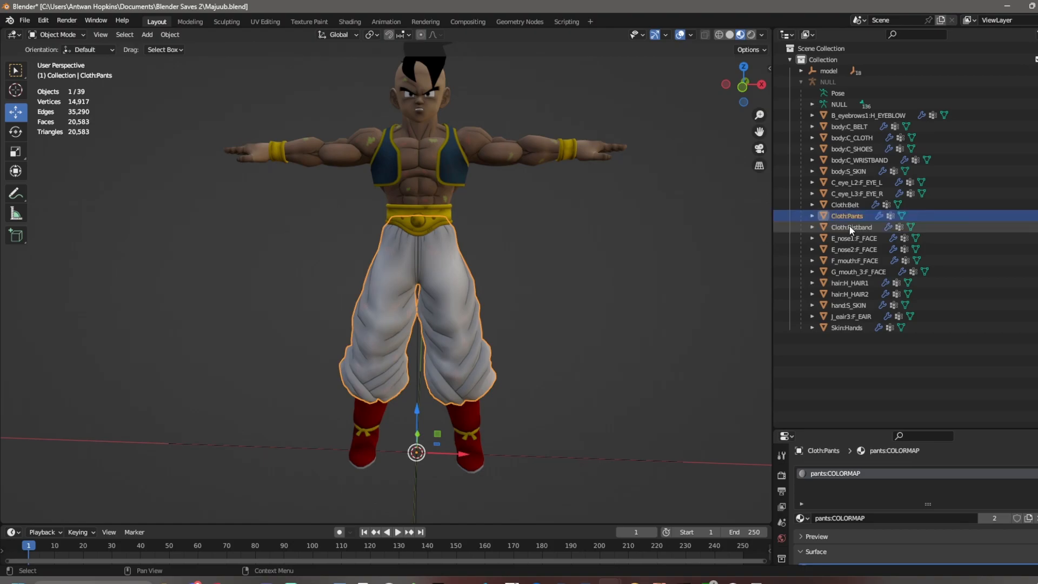
{"action": "key", "text": "Return"}
- Rename the hair mesh B_eyebrows1:H_EYEBLOW as Hair:Hair
{"action": "left_click", "coordinate": [848, 116]}
{"action": "middle_click_drag", "start_coordinate": [676, 217], "coordinate": [684, 245]}
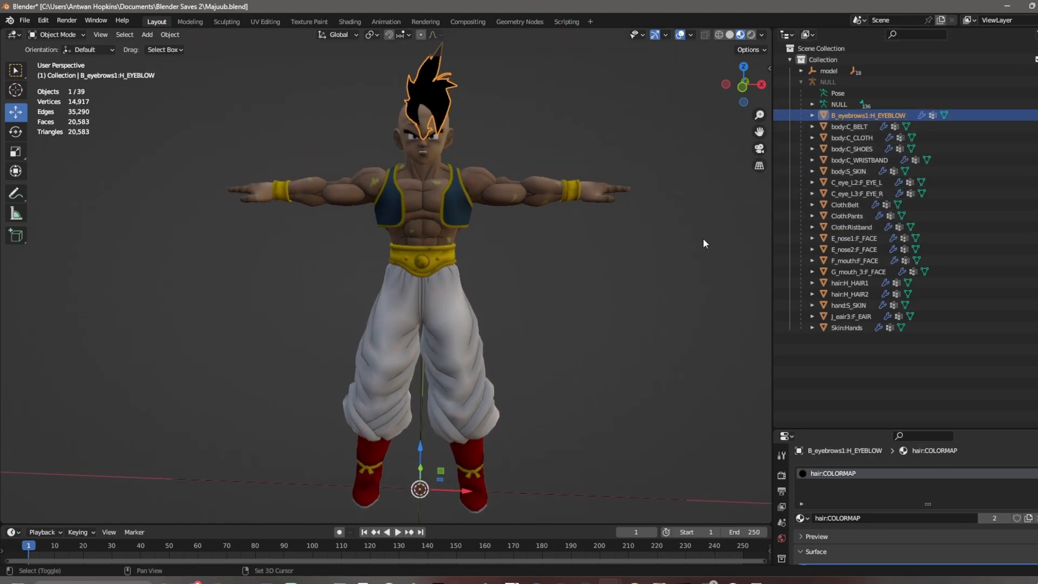
{"action": "double_click", "coordinate": [850, 114]}
{"action": "type", "text": "Hair:Hair"}
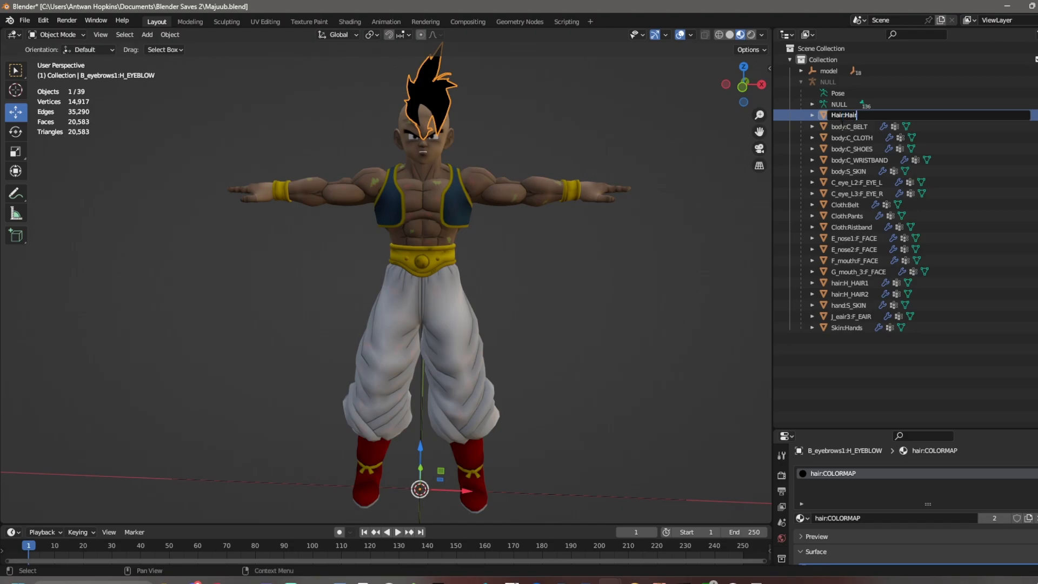
{"action": "key", "text": "Return"}
- Rename the eye meshes body:C_BELT and body:C_CLOTH as Eye:L and Eye:R
{"action": "left_click", "coordinate": [852, 117]}
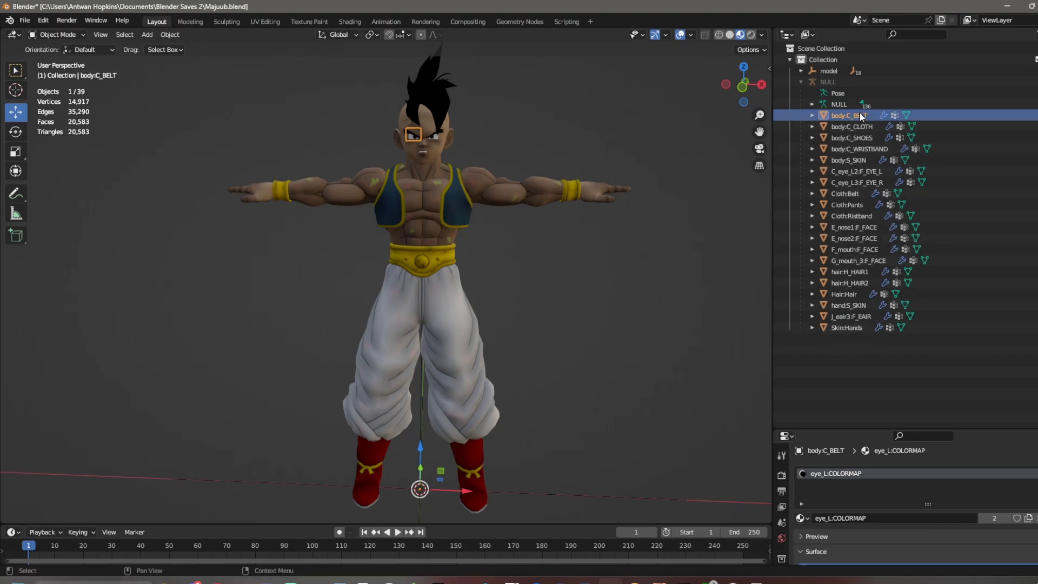
{"action": "type", "text": "Skin:Eye"}
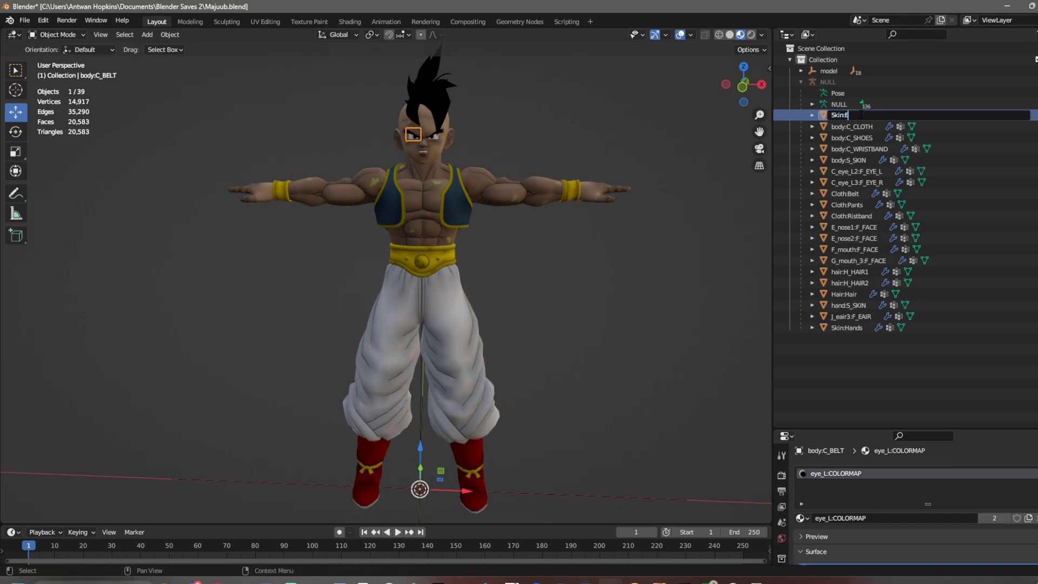
{"action": "key", "text": "Return"}
{"action": "double_click", "coordinate": [855, 318]}
{"action": "type", "text": "Eye:L"}
{"action": "key", "text": "Return"}
{"action": "double_click", "coordinate": [852, 115]}
{"action": "type", "text": "Eye:R"}
{"action": "key", "text": "Return"}
- Rename the tongue mesh body:C_SHOES as Skin:Tongue and the mouth mesh body:C_WRISTBAND as Skin:Mouth
{"action": "double_click", "coordinate": [854, 116]}
{"action": "type", "text": "Skin:Tongue"}
{"action": "key", "text": "Return"}
{"action": "double_click", "coordinate": [855, 115]}
{"action": "type", "text": "Skin:Mouth"}
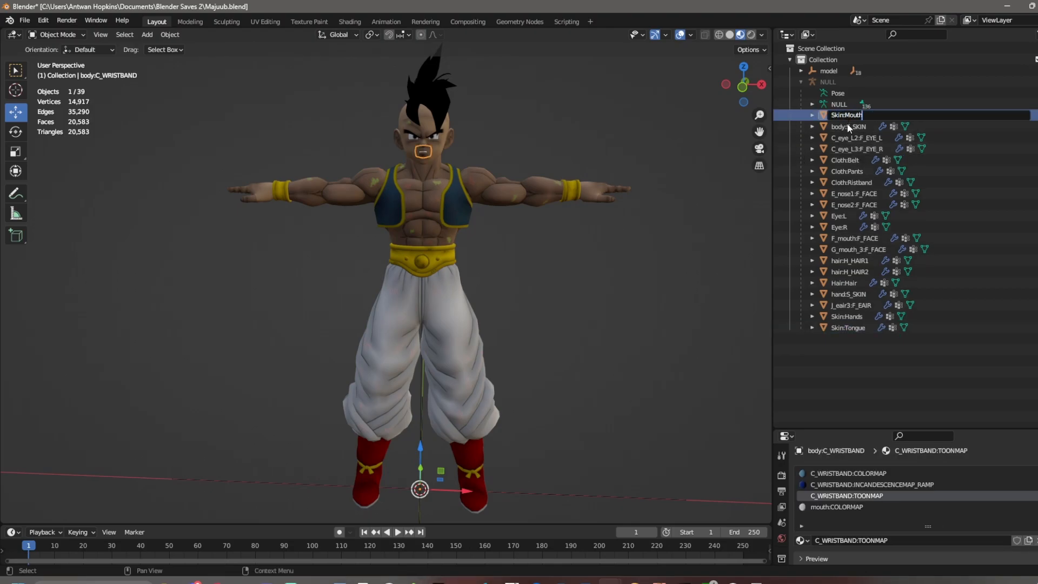
{"action": "key", "text": "Return"}
- Rename the head mesh body:S_SKIN as Skin:Head and the eyebrow mesh C_eye_L2:F_EYE_L as Hair:Brows
{"action": "double_click", "coordinate": [852, 115]}
{"action": "type", "text": "Skin:Head"}
{"action": "key", "text": "Return"}
{"action": "double_click", "coordinate": [852, 115]}
{"action": "type", "text": "Hair:Brows"}
{"action": "key", "text": "Return"}
- Rename the teeth mesh C_eye_L3:F_EYE_R as Skin:Teeth
{"action": "double_click", "coordinate": [853, 116]}
{"action": "type", "text": "Skin"}
{"action": "key", "text": "Return"}
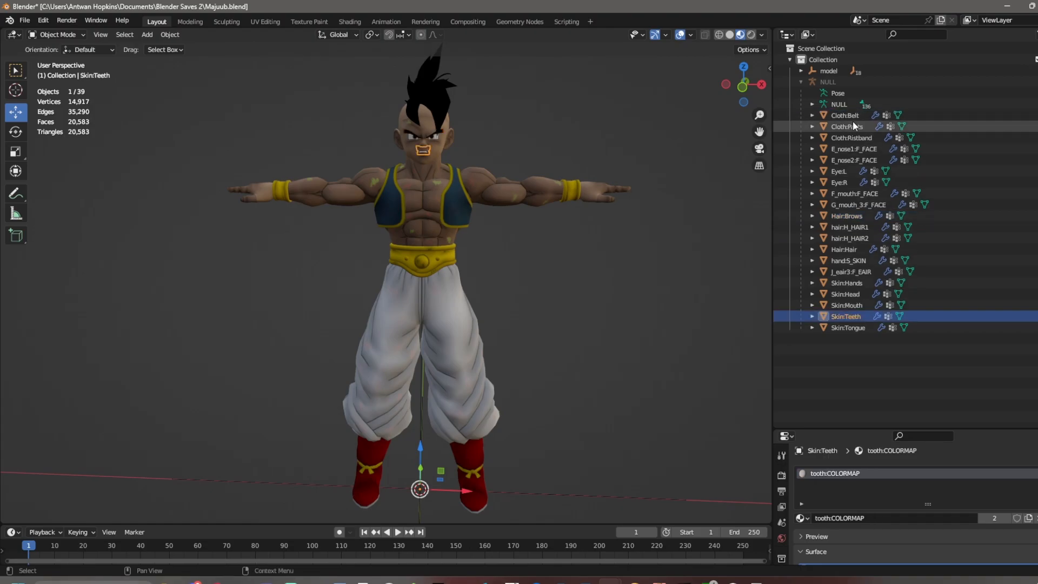
- Rename the gold vest trim mesh E_nose1:F_FACE as Cloth:Gold_1
{"action": "left_click", "coordinate": [849, 116]}
{"action": "left_click", "coordinate": [849, 126]}
{"action": "left_click", "coordinate": [851, 148]}
{"action": "double_click", "coordinate": [852, 149]}
{"action": "type", "text": "Cloth:Gold"}
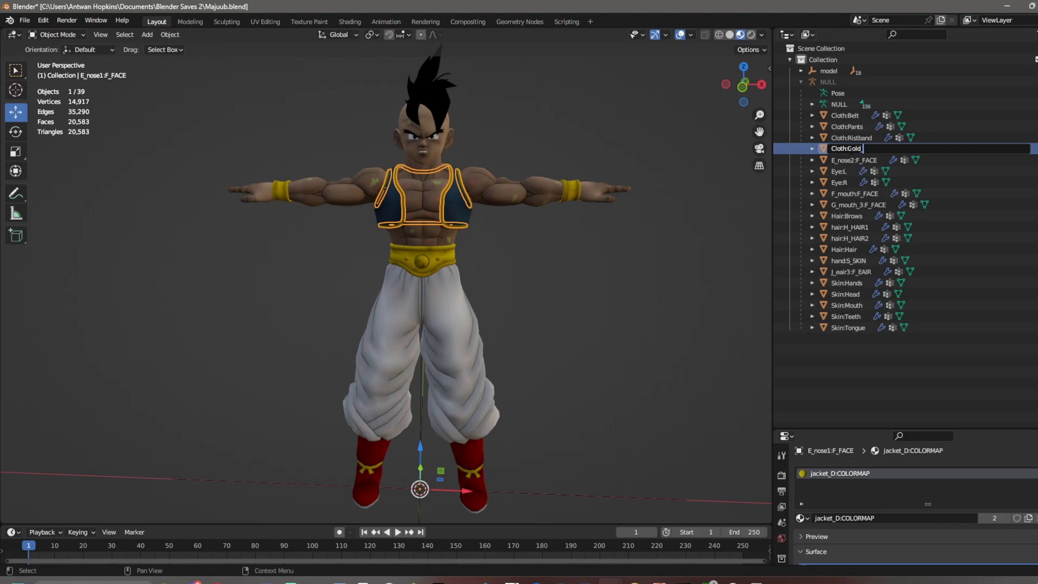
{"action": "key", "text": "Return"}
- Rename the vest mesh E_nose2:F_FACE as Cloth:Vest, with a colon separating the two words
{"action": "left_click", "coordinate": [858, 160]}
{"action": "double_click", "coordinate": [858, 159]}
{"action": "type", "text": "Cloth_Vest"}
{"action": "key", "text": "Return"}
{"action": "double_click", "coordinate": [850, 163]}
{"action": "left_click", "coordinate": [850, 161]}
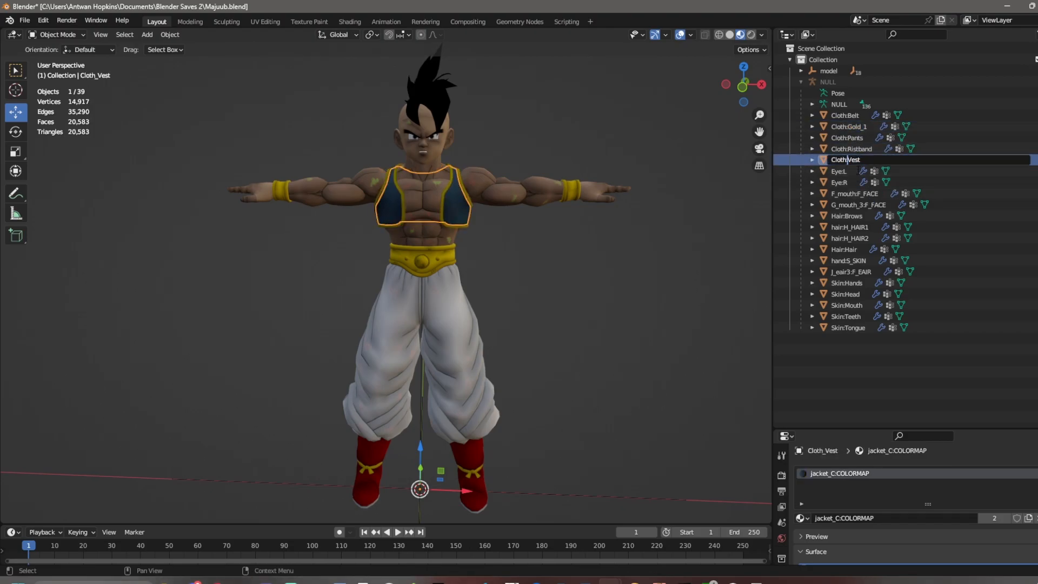
{"action": "key", "text": "BackSpace"}
{"action": "type", "text": ":"}
{"action": "key", "text": "Return"}
- Rename the second gold vest trim mesh F_mouth:F_FACE as Cloth:Gold_2
{"action": "left_click", "coordinate": [854, 193]}
{"action": "double_click", "coordinate": [853, 193]}
{"action": "type", "text": "Cloth:"}
{"action": "key", "text": "Return"}
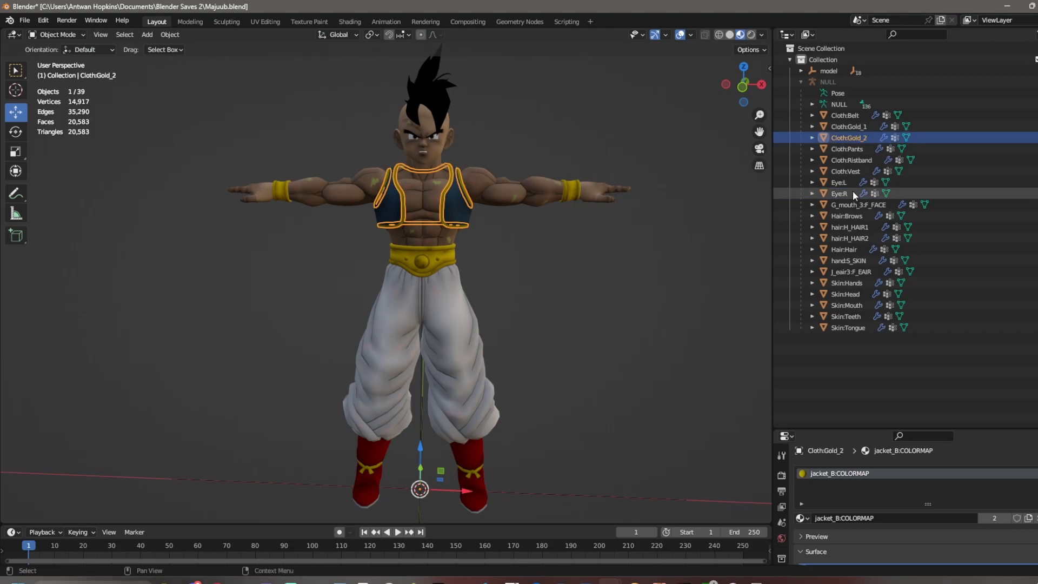
- Rename the second vest mesh G_mouth_3:F_FACE as Cloth:Vest_2
{"action": "double_click", "coordinate": [854, 204]}
{"action": "type", "text": "Cloth:Vest"}
{"action": "key", "text": "Return"}
- Rename the boot strap mesh J_eair3:F_EAIR as Cloth:Boots_Band
{"action": "left_click", "coordinate": [852, 271]}
{"action": "double_click", "coordinate": [852, 271]}
{"action": "type", "text": "Cloth:Boots_Ba"}
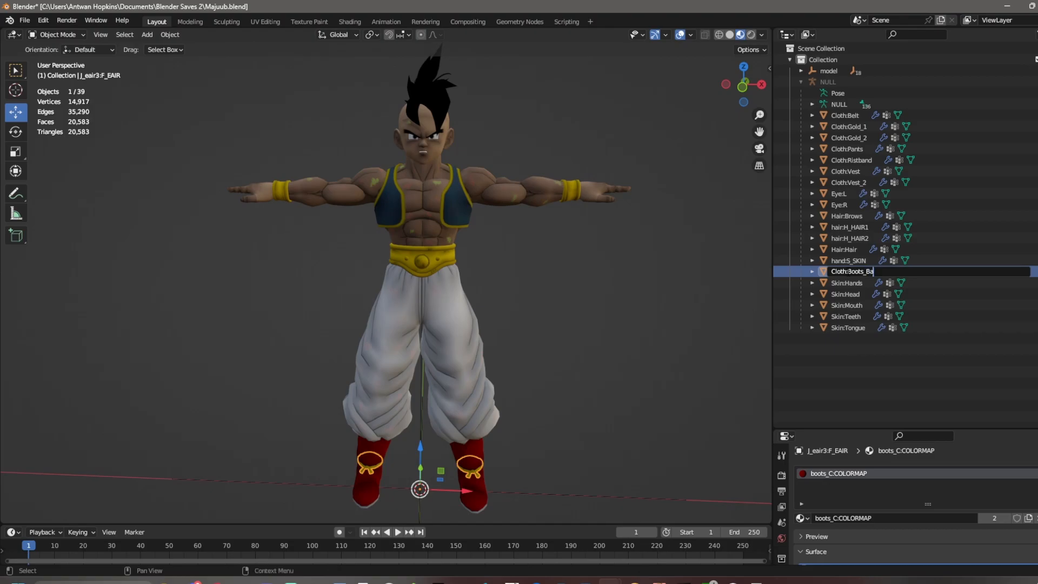
{"action": "type", "text": "nd"}
{"action": "key", "text": "Return"}
- Find the boots mesh hand:S_SKIN among the remaining meshes and rename it as Cloth:Boots
{"action": "left_click", "coordinate": [845, 327]}
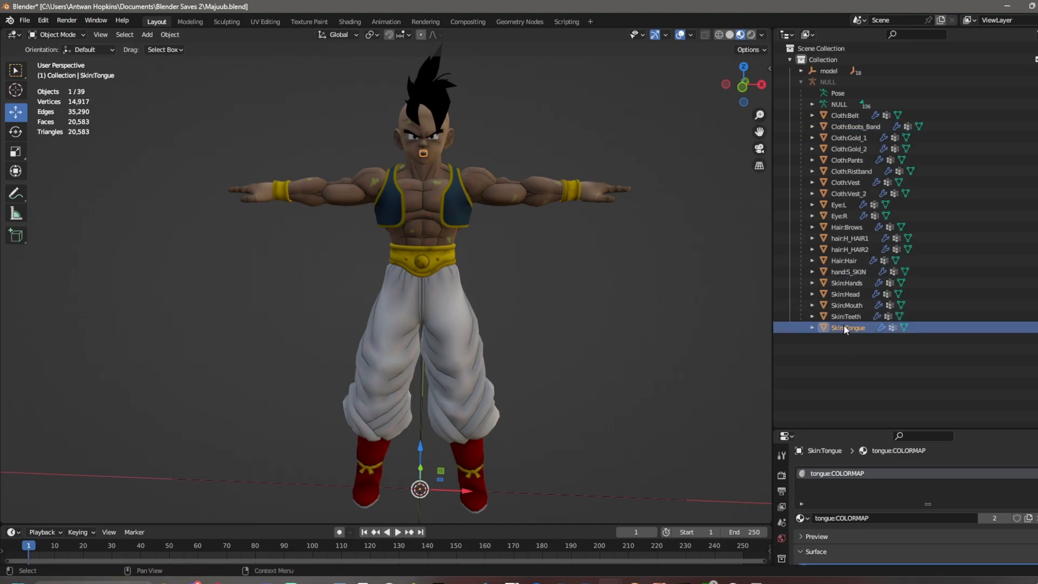
{"action": "key", "text": "Up"}
{"action": "key", "text": "Up"}
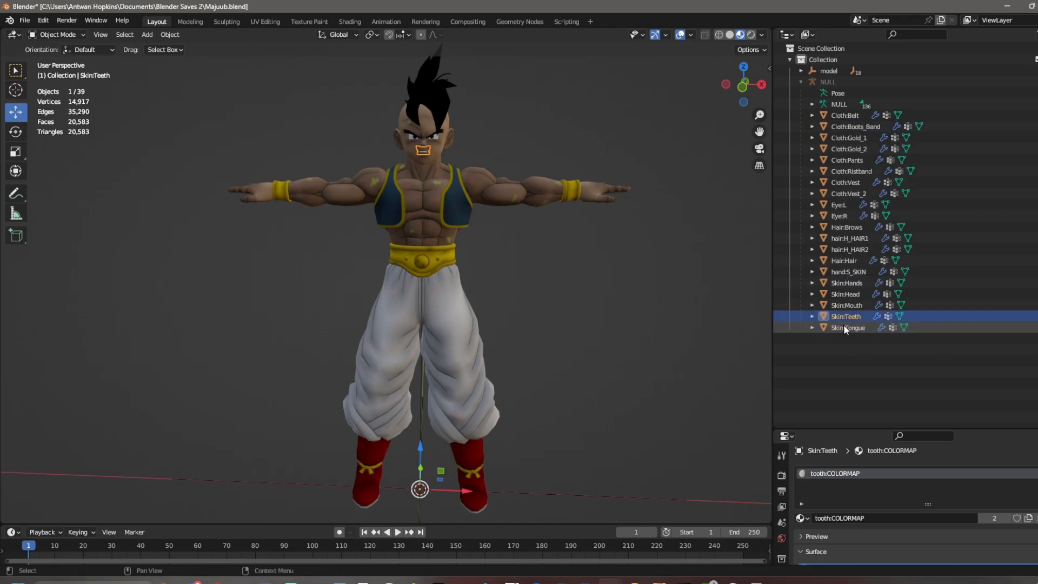
{"action": "key", "text": "Up"}
{"action": "key", "text": "Up"}
{"action": "key", "text": "Up"}
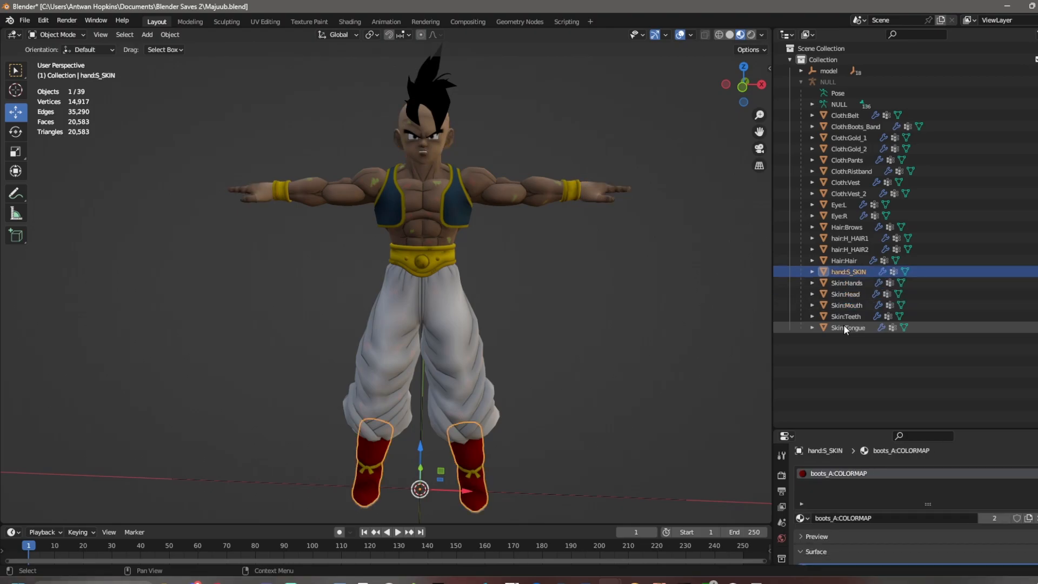
{"action": "middle_click_drag", "start_coordinate": [572, 307], "coordinate": [605, 303]}
{"action": "double_click", "coordinate": [848, 271]}
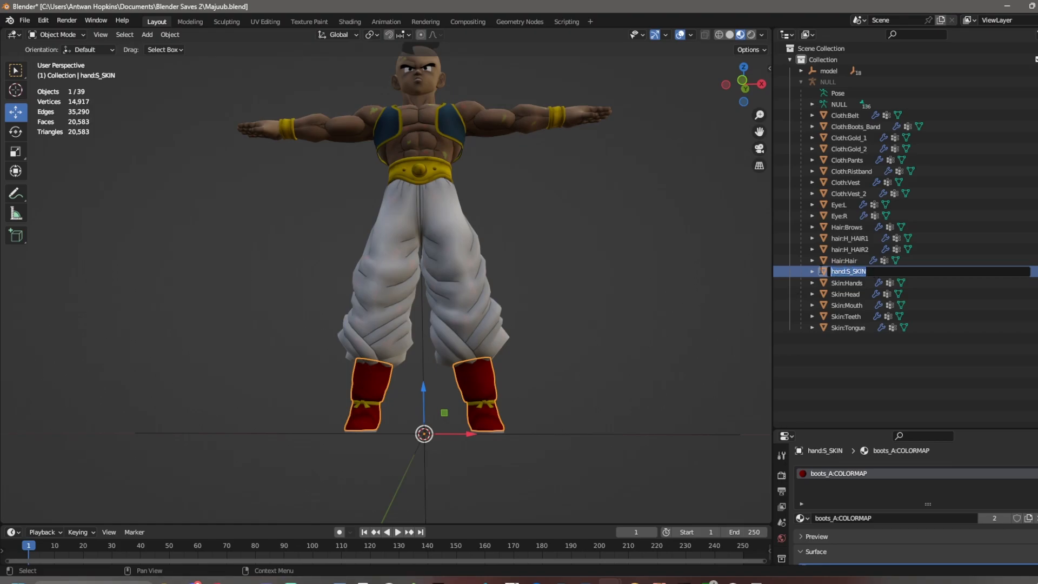
{"action": "type", "text": "Cloth:Boots"}
{"action": "key", "text": "Return"}
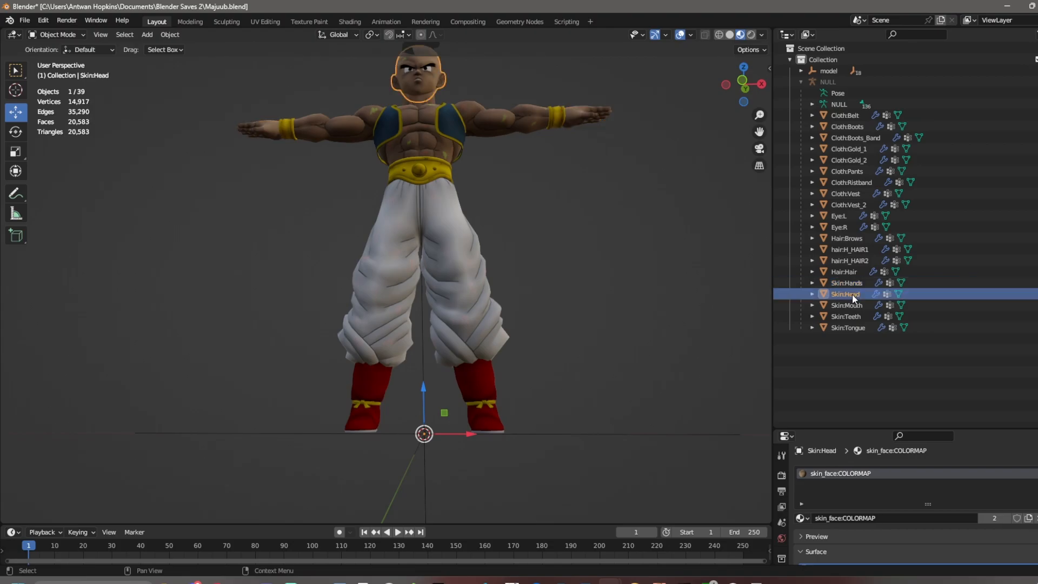
- Examine which body part each remaining hair:H_HAIR mesh and each renamed boot, vest and trim mesh covers
{"action": "left_click", "coordinate": [852, 261]}
{"action": "middle_click_drag", "start_coordinate": [590, 286], "coordinate": [579, 323]}
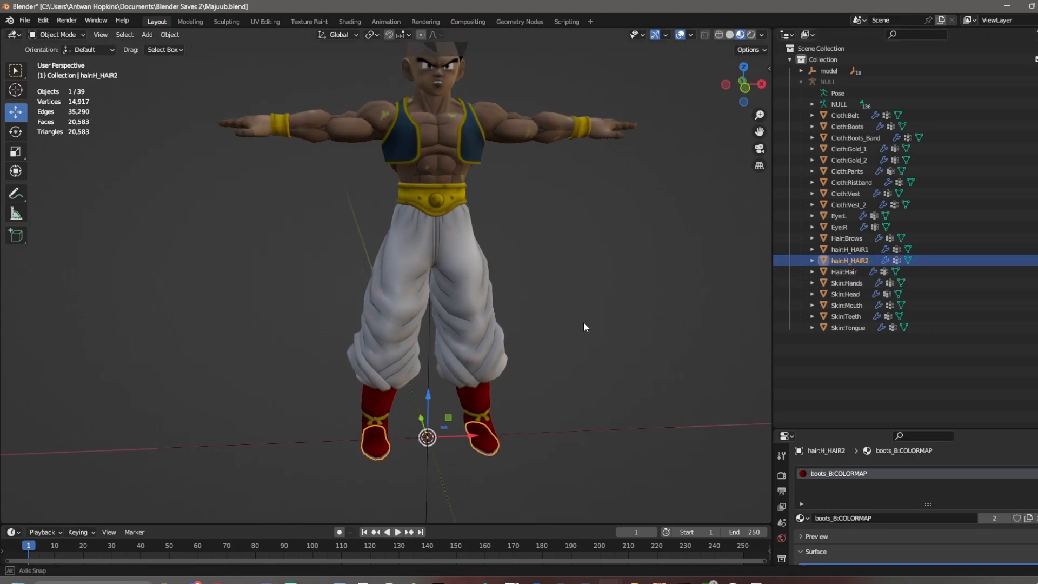
{"action": "left_click", "coordinate": [853, 250]}
{"action": "left_click", "coordinate": [845, 206]}
{"action": "left_click", "coordinate": [846, 193]}
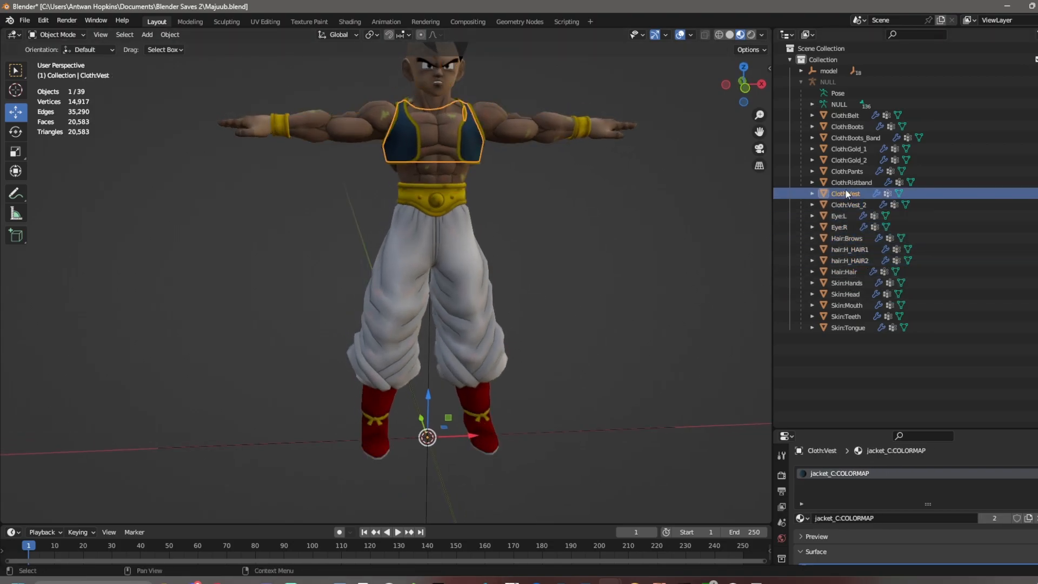
{"action": "left_click", "coordinate": [848, 182]}
{"action": "left_click", "coordinate": [851, 149]}
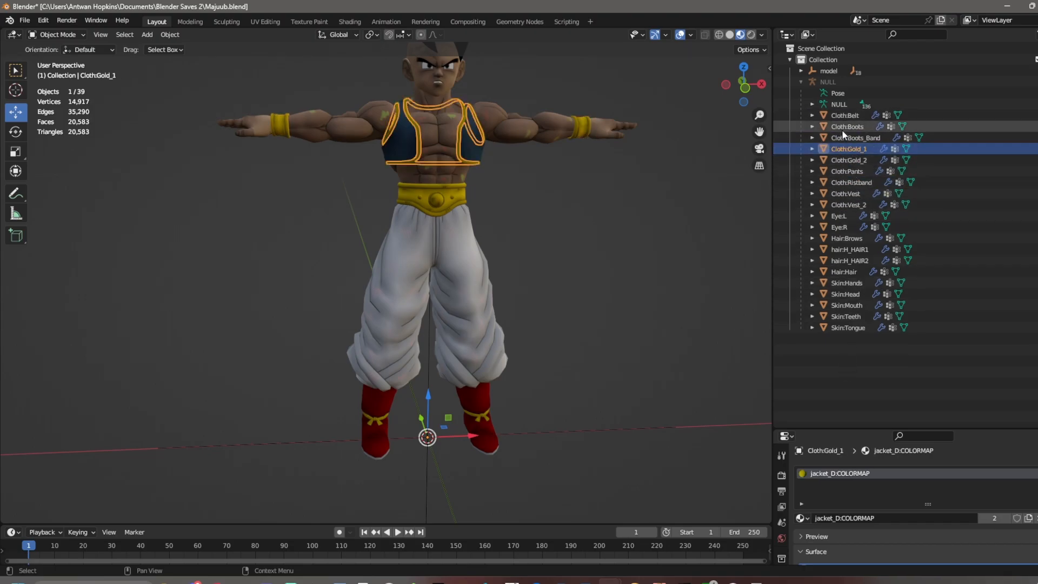
{"action": "left_click", "coordinate": [847, 126]}
{"action": "left_click", "coordinate": [848, 137]}
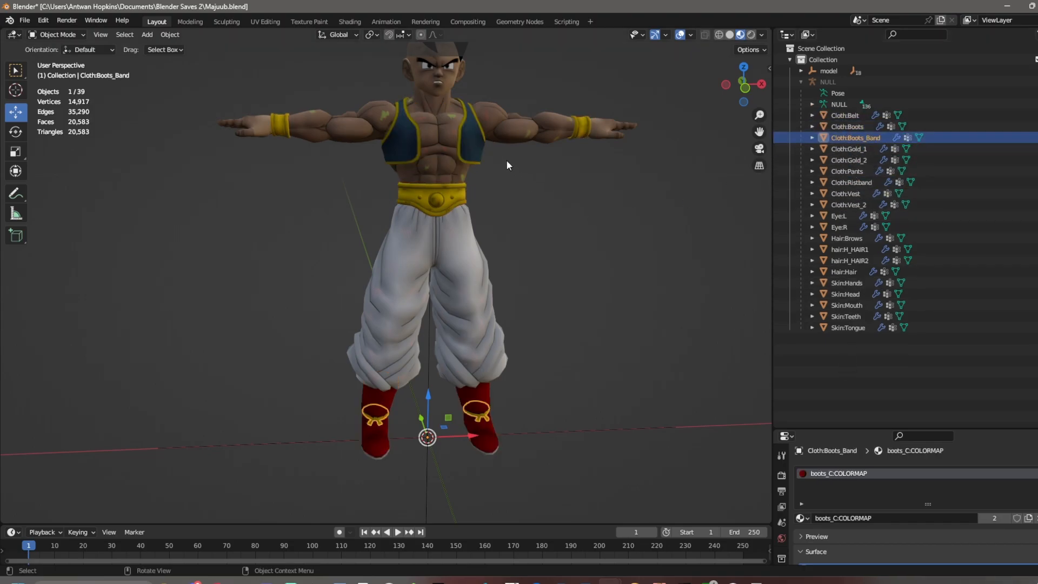
{"action": "left_click", "coordinate": [478, 141]}
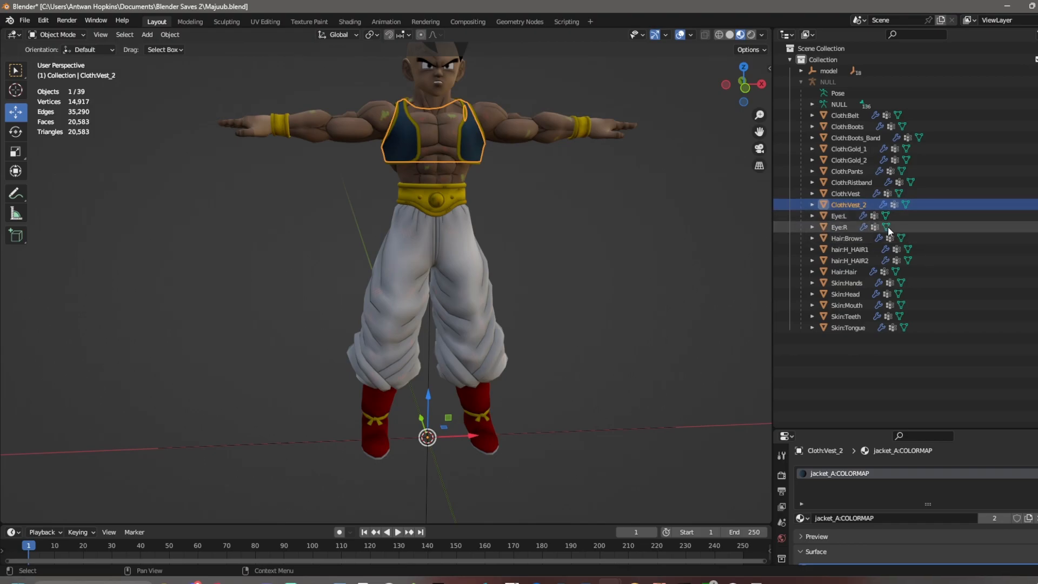
{"action": "left_click", "coordinate": [856, 194]}
{"action": "key", "text": "Down"}
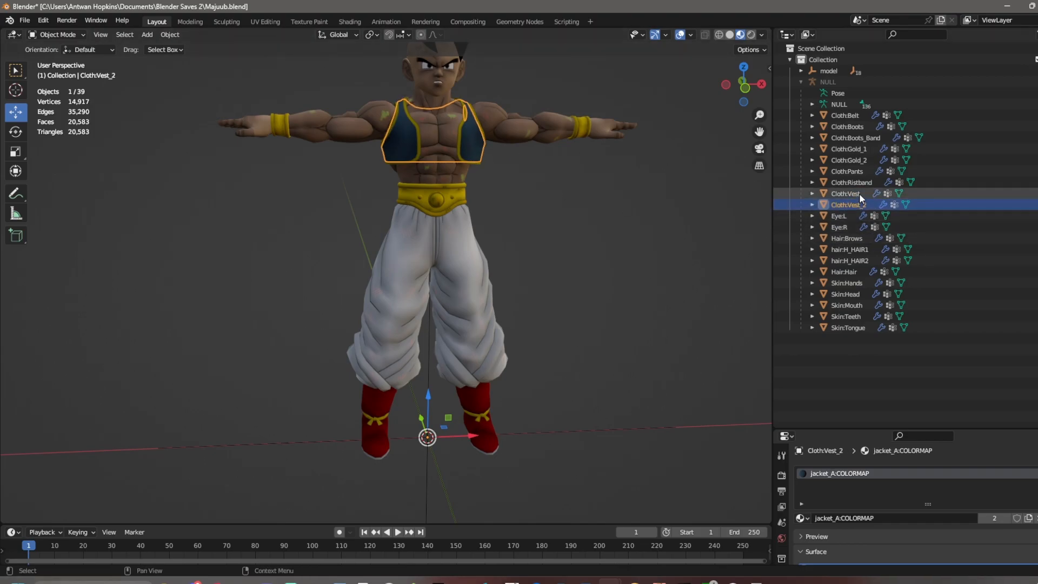
{"action": "middle_click_drag", "start_coordinate": [716, 257], "coordinate": [544, 238]}
- Enlarge the Properties editor and examine the material names of the cloth, eye, hair and skin meshes
{"action": "left_click_drag", "start_coordinate": [865, 431], "coordinate": [863, 338]}
{"action": "left_click", "coordinate": [845, 116]}
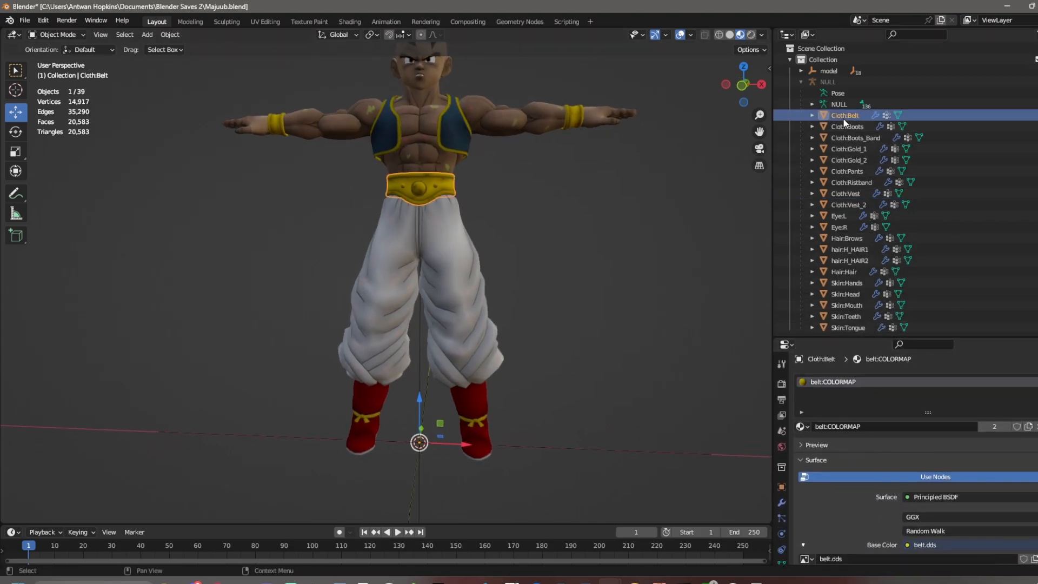
{"action": "left_click", "coordinate": [835, 426]}
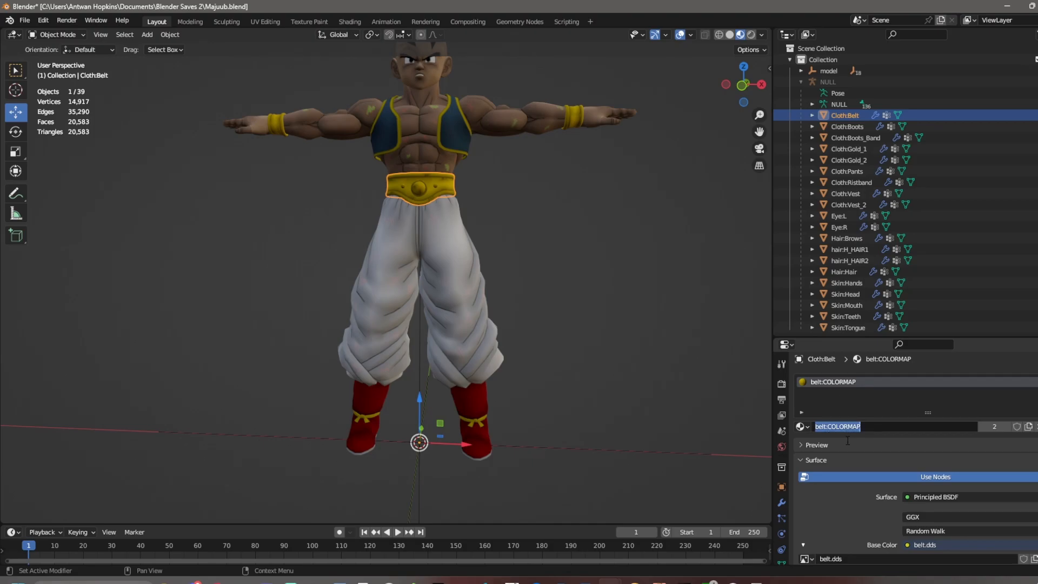
{"action": "left_click", "coordinate": [851, 138]}
{"action": "left_click", "coordinate": [850, 127]}
{"action": "scroll", "coordinate": [853, 139], "scroll_direction": "down", "scroll_amount": 1}
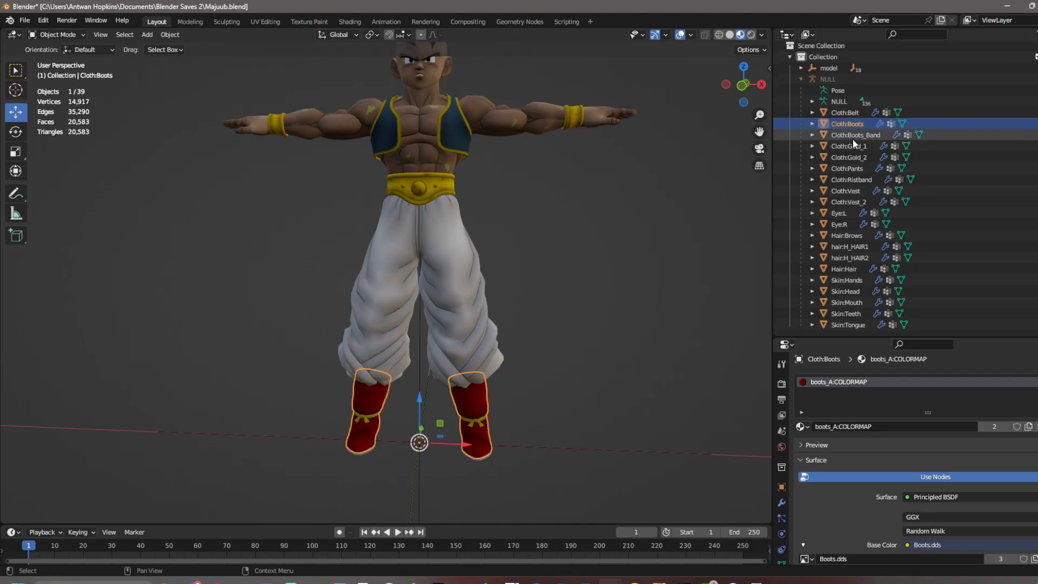
{"action": "left_click", "coordinate": [855, 144]}
{"action": "left_click", "coordinate": [852, 156]}
{"action": "left_click", "coordinate": [856, 181]}
{"action": "left_click", "coordinate": [855, 213]}
{"action": "left_click", "coordinate": [854, 250]}
{"action": "left_click", "coordinate": [852, 280]}
{"action": "left_click", "coordinate": [847, 323]}
{"action": "left_click", "coordinate": [849, 291]}
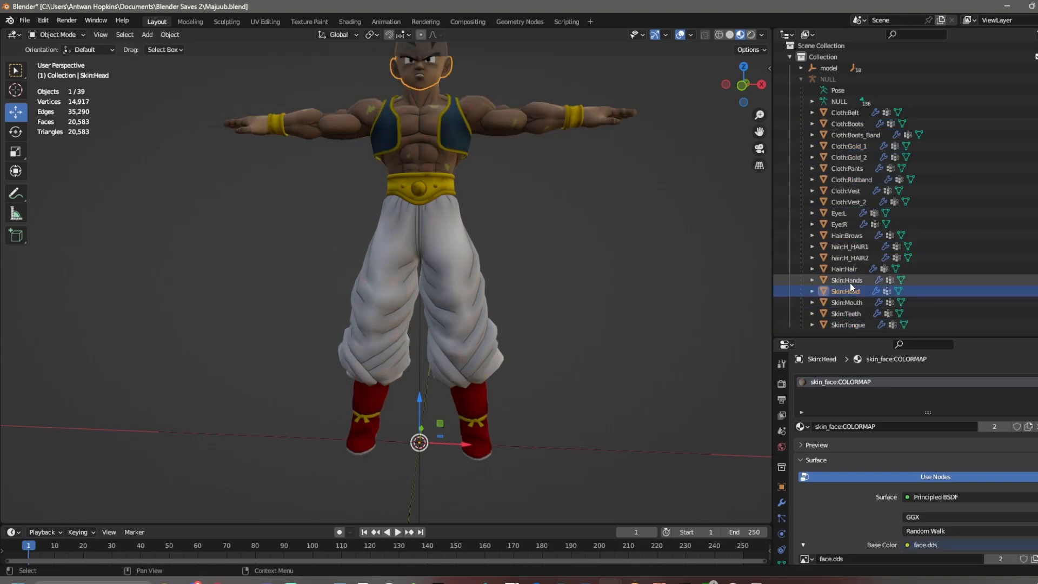
{"action": "left_click", "coordinate": [850, 246]}
{"action": "middle_click_drag", "start_coordinate": [670, 266], "coordinate": [331, 192]}
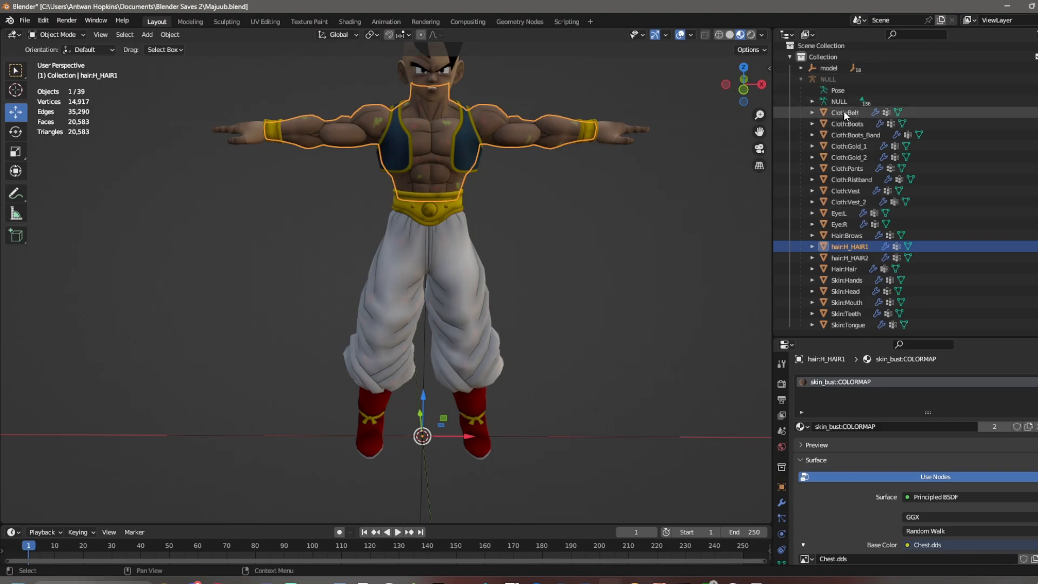
- Examine the NULL armature's bone hierarchy and child meshes, and view the character from the front
{"action": "left_click", "coordinate": [812, 102]}
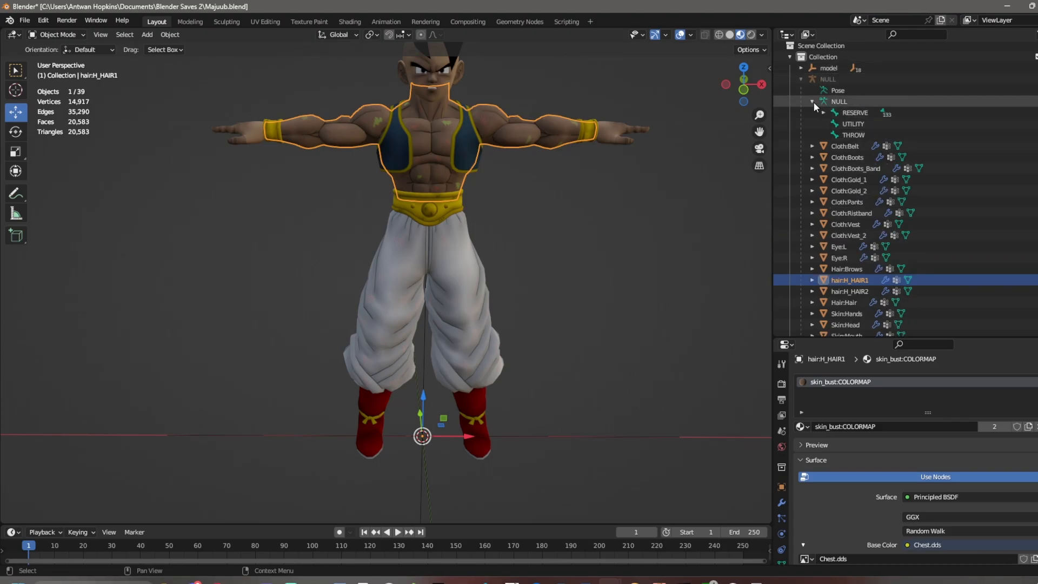
{"action": "left_click", "coordinate": [814, 102]}
{"action": "left_click", "coordinate": [846, 102]}
{"action": "middle_click_drag", "start_coordinate": [603, 258], "coordinate": [601, 249]}
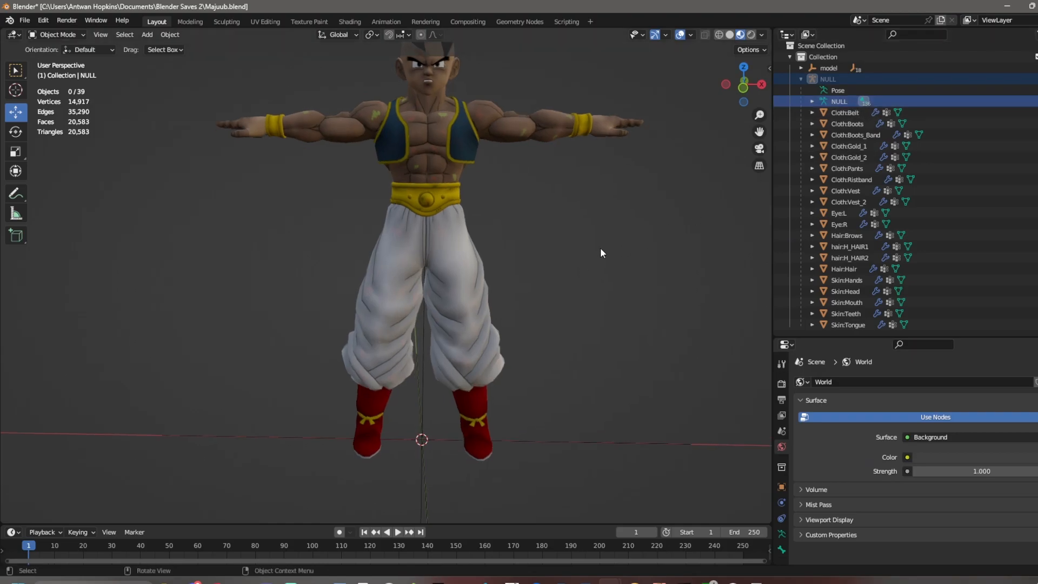
{"action": "left_click", "coordinate": [744, 86]}
{"action": "scroll", "coordinate": [522, 239], "scroll_direction": "up", "scroll_amount": 2}
{"action": "scroll", "coordinate": [520, 234], "scroll_direction": "up", "scroll_amount": 1}
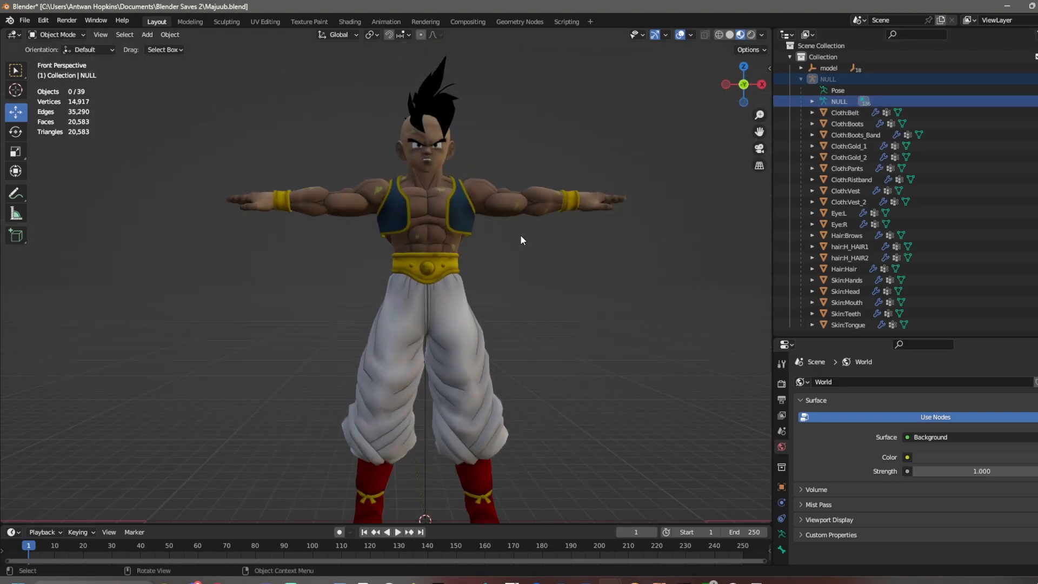
{"action": "middle_click_drag", "start_coordinate": [520, 235], "coordinate": [519, 248]}
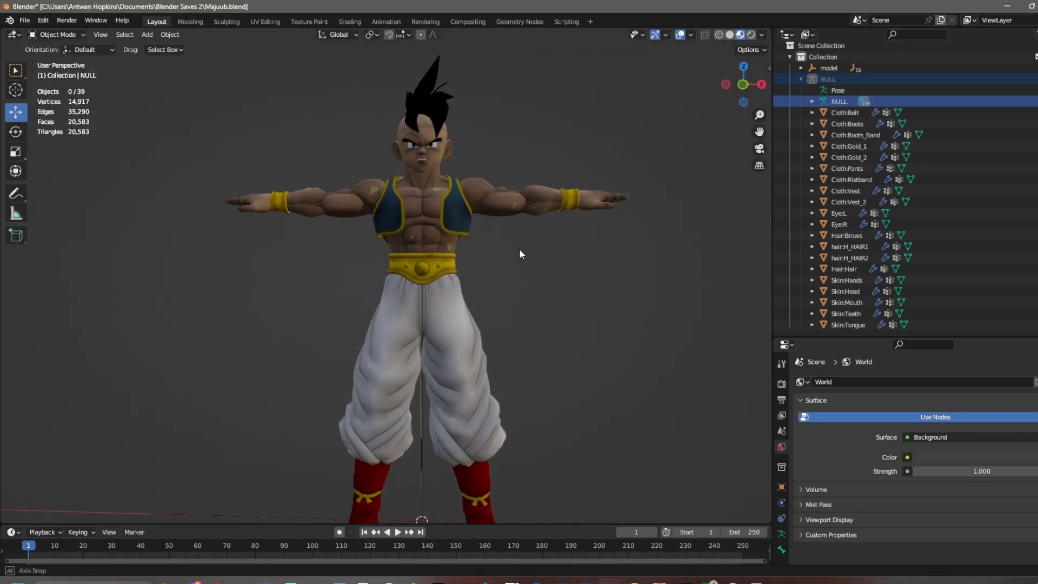
{"action": "left_click", "coordinate": [801, 81]}
{"action": "left_click", "coordinate": [800, 81]}
- Enlarge the Outliner and clear the parent of all meshes from Cloth:Belt to Skin:Tongue while keeping their transformation
{"action": "left_click_drag", "start_coordinate": [882, 337], "coordinate": [879, 431]}
{"action": "left_click", "coordinate": [848, 327]}
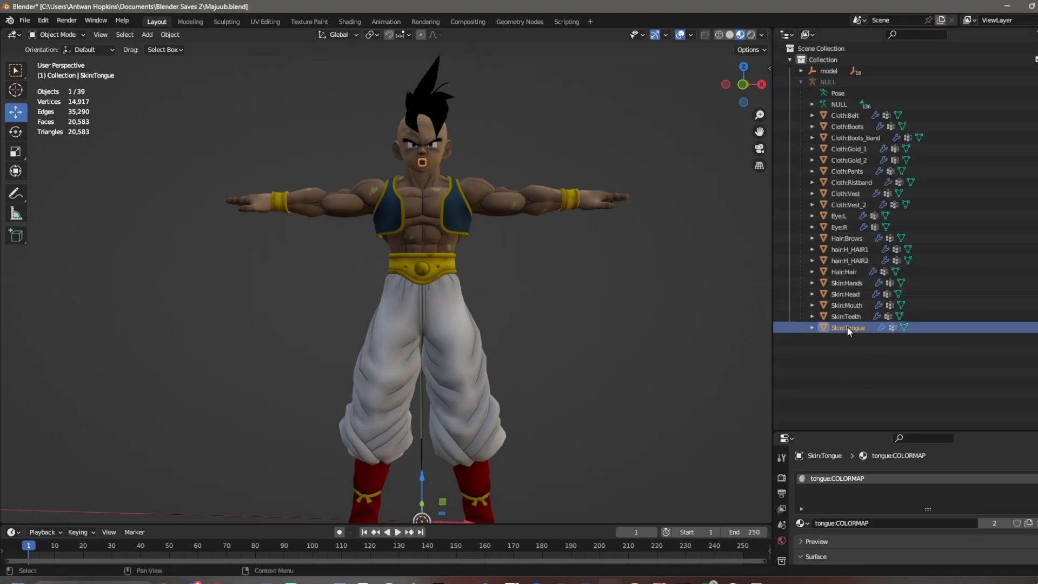
{"action": "left_click", "coordinate": [849, 115], "text": "shift"}
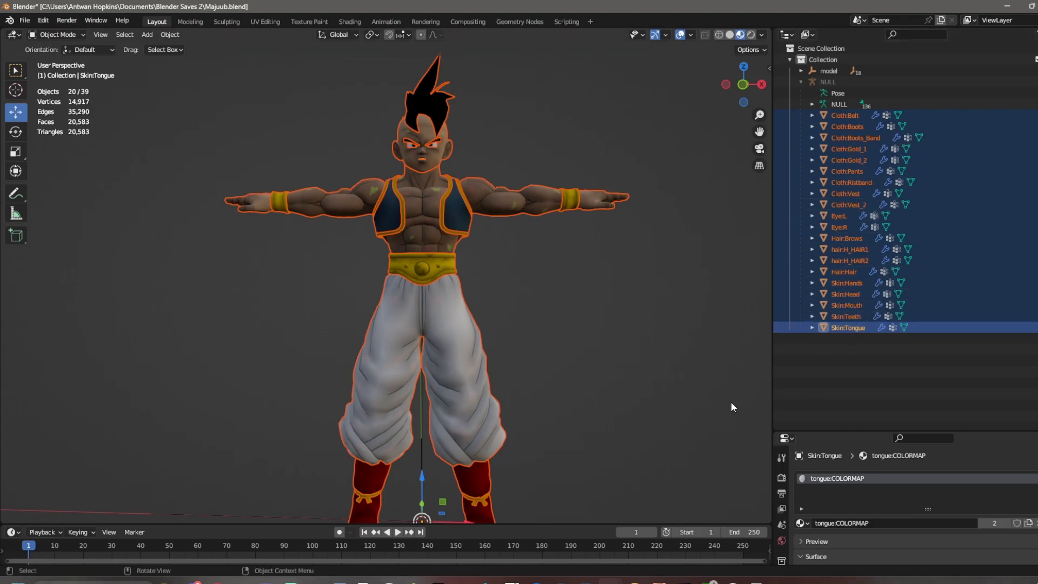
{"action": "key", "text": "alt+p"}
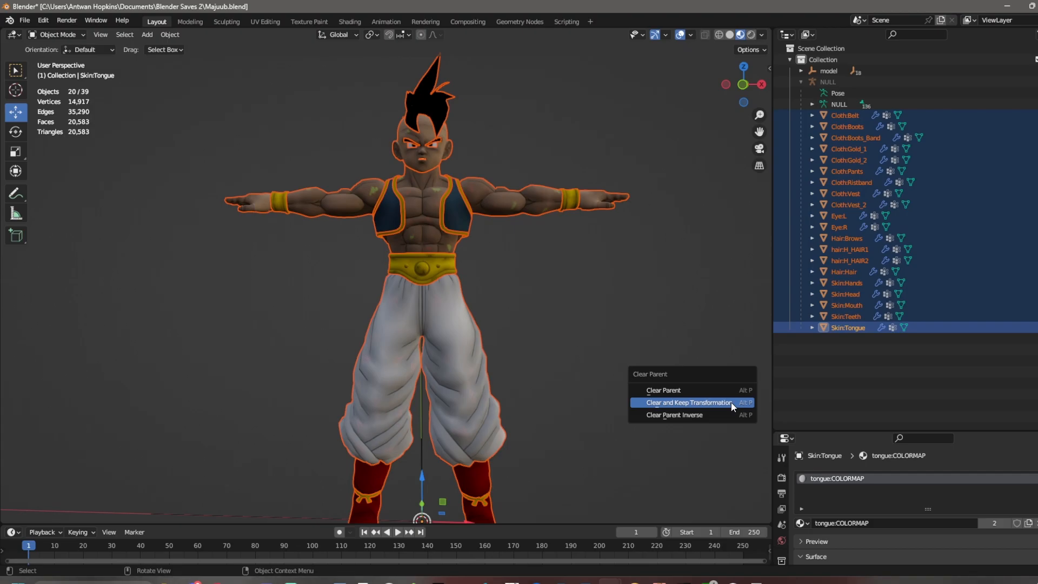
{"action": "left_click", "coordinate": [731, 403]}
{"action": "left_click", "coordinate": [719, 384]}
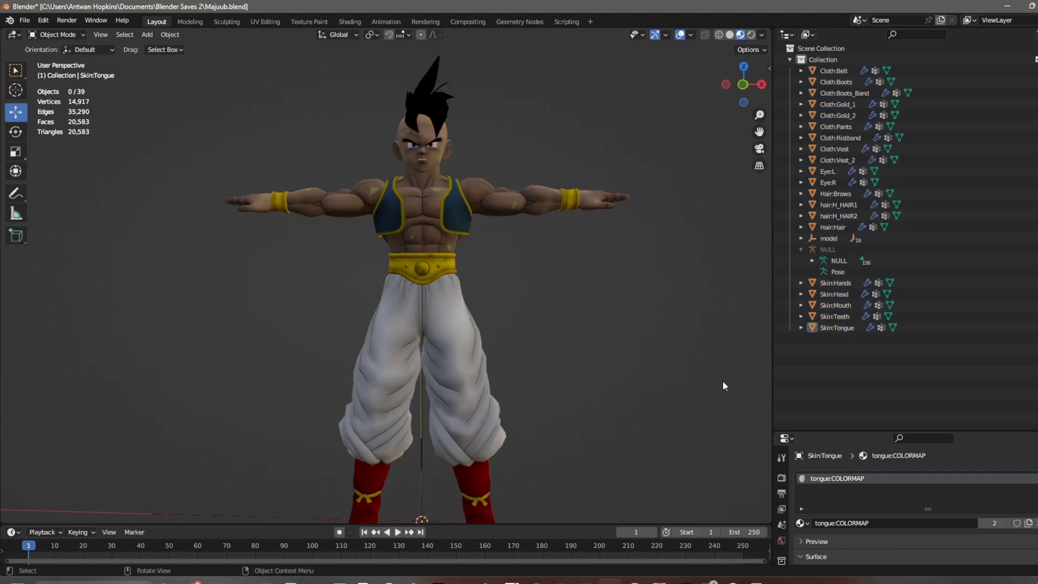
- Unhide the NULL armature and select it in the scene
{"action": "left_click", "coordinate": [801, 250]}
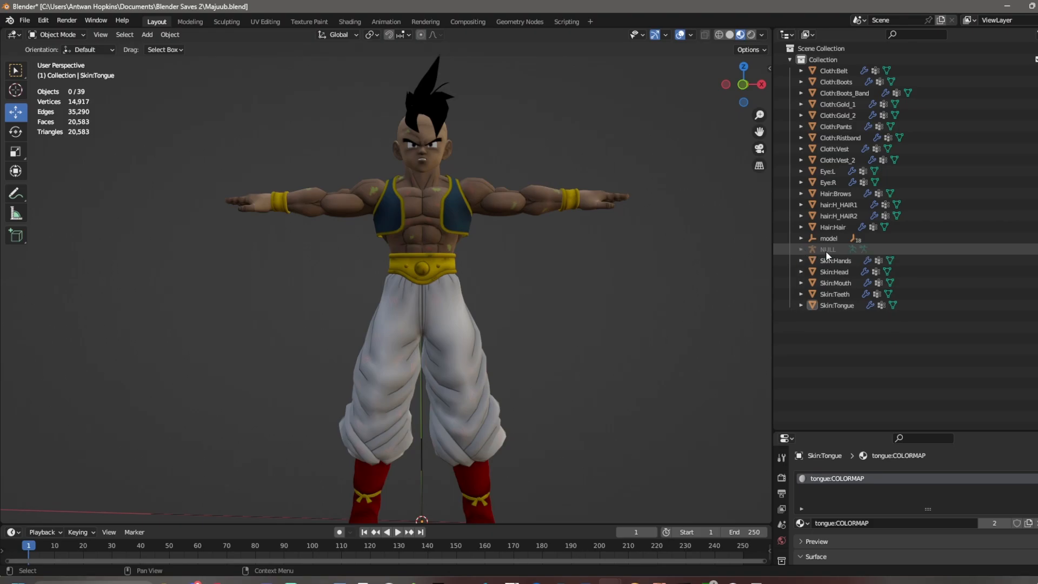
{"action": "key", "text": "alt+h"}
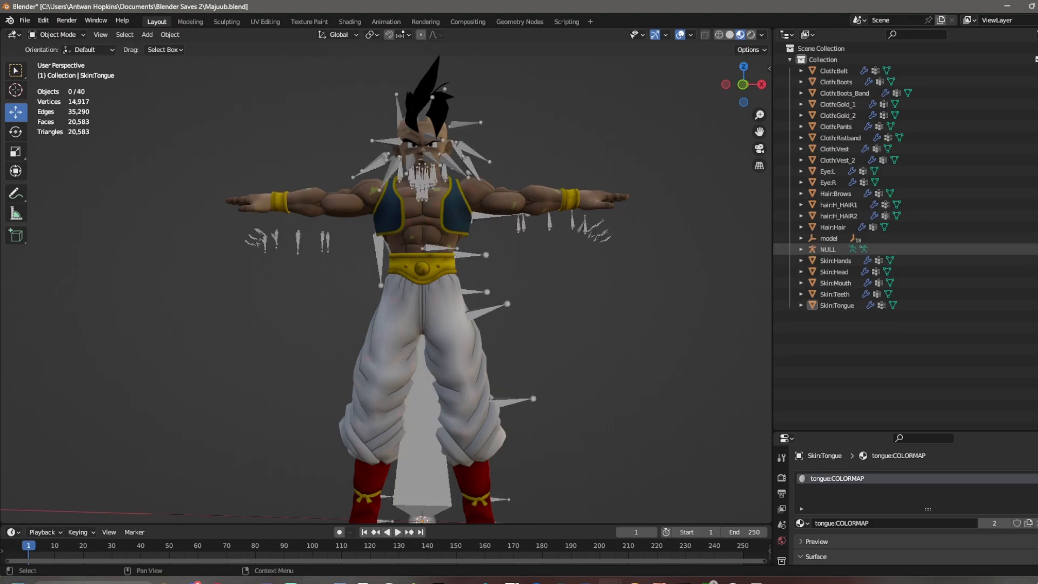
{"action": "left_click", "coordinate": [801, 251]}
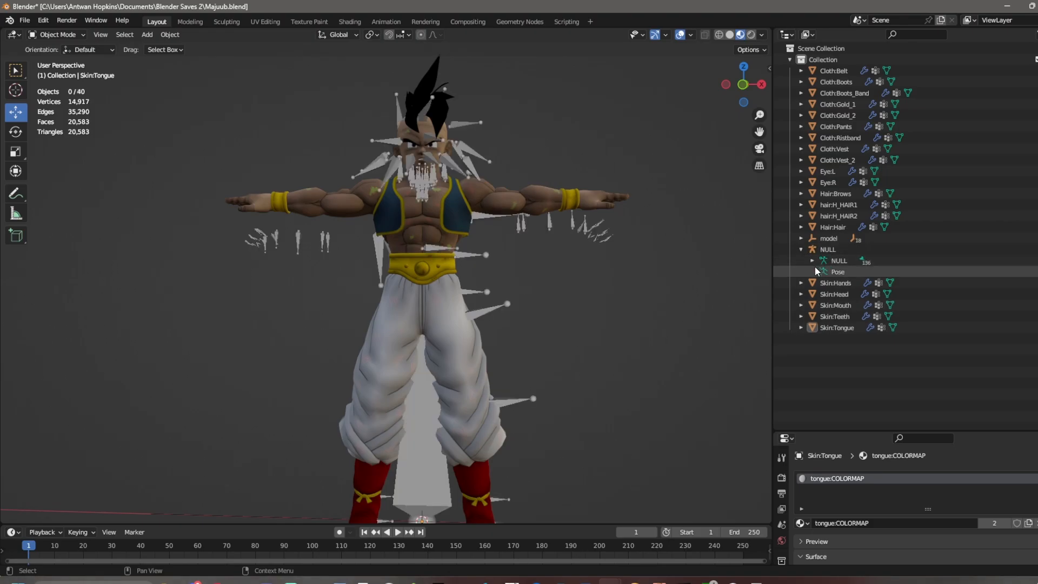
{"action": "left_click", "coordinate": [327, 242]}
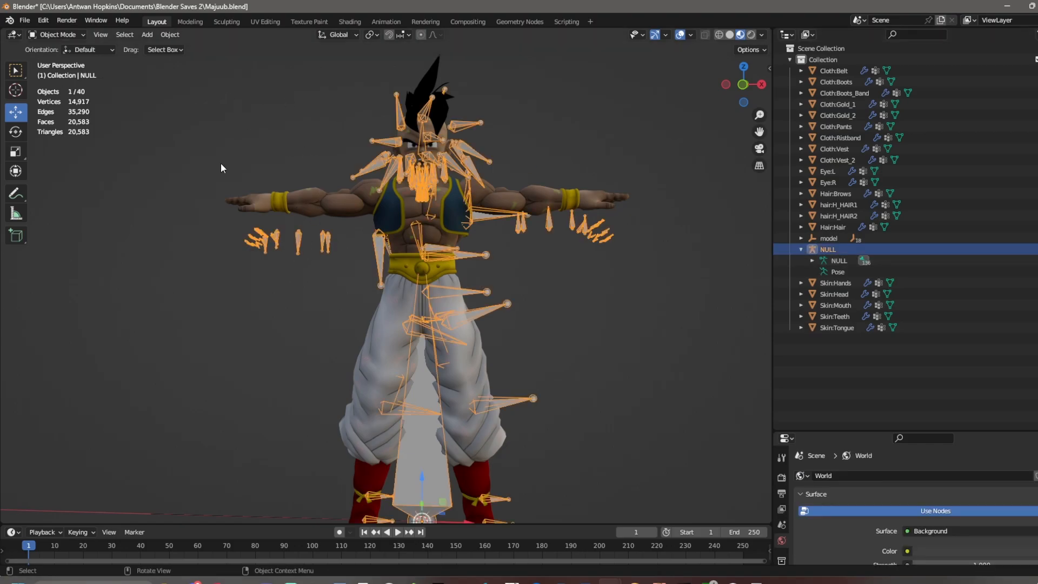
- Switch the NULL armature to Pose Mode and select the WAIST bone under RESERVE
{"action": "left_click", "coordinate": [57, 34]}
{"action": "left_click", "coordinate": [73, 70]}
{"action": "scroll", "coordinate": [537, 332], "scroll_direction": "down", "scroll_amount": 3}
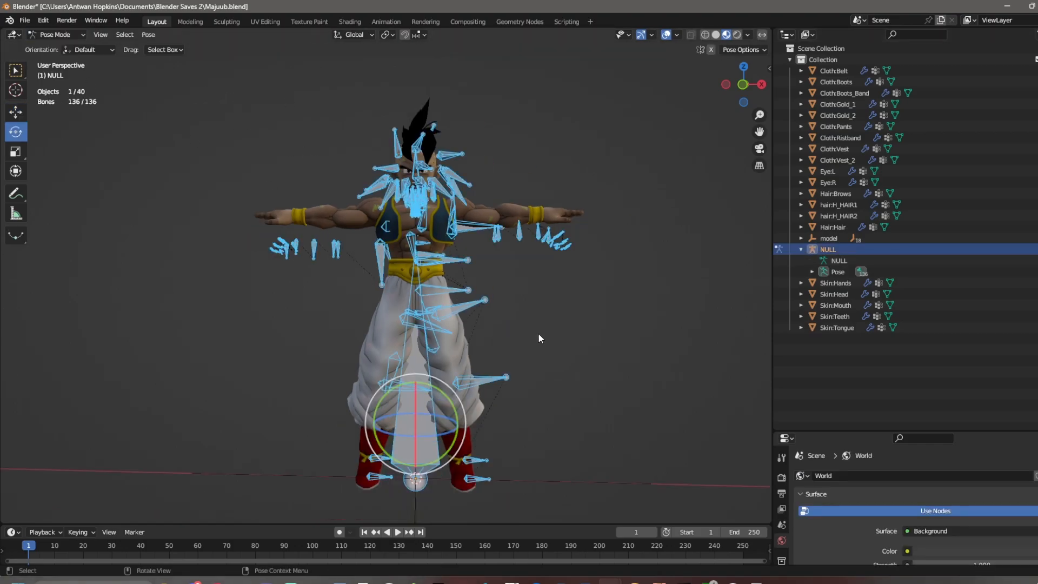
{"action": "middle_click_drag", "start_coordinate": [540, 345], "coordinate": [571, 308], "text": "shift"}
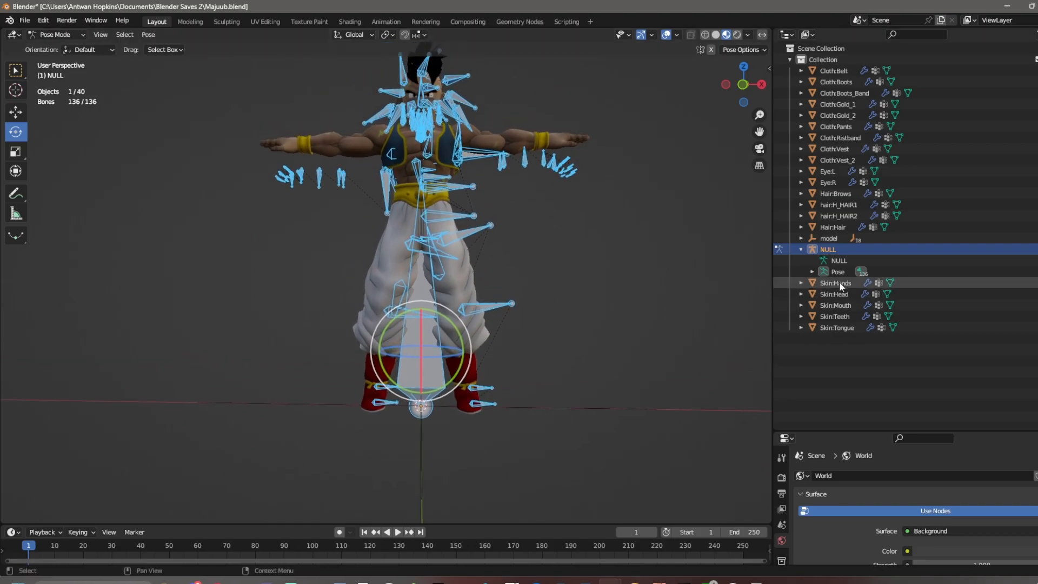
{"action": "left_click", "coordinate": [812, 272]}
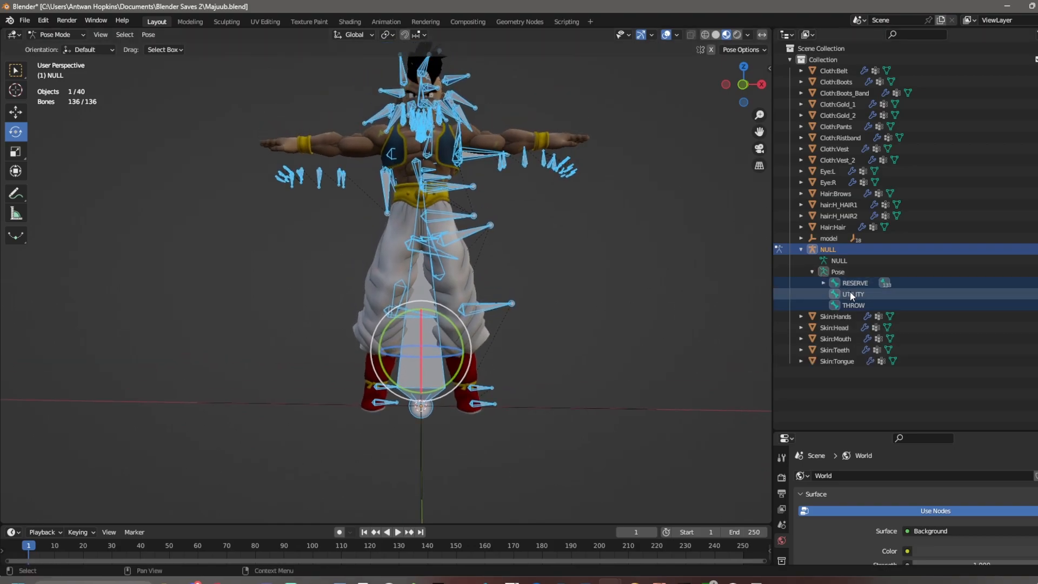
{"action": "left_click", "coordinate": [853, 283]}
{"action": "left_click", "coordinate": [823, 283]}
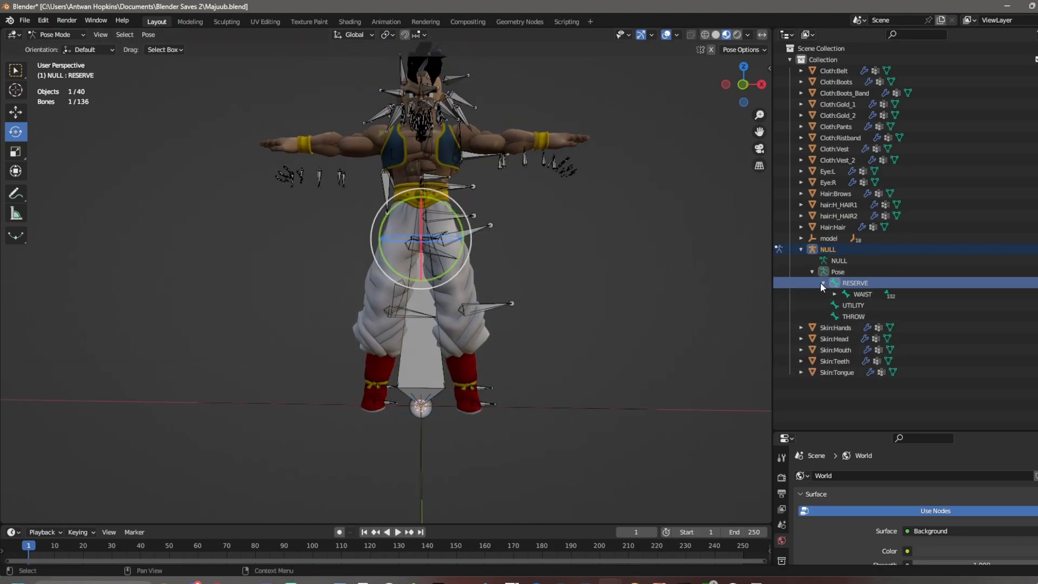
{"action": "left_click", "coordinate": [863, 294]}
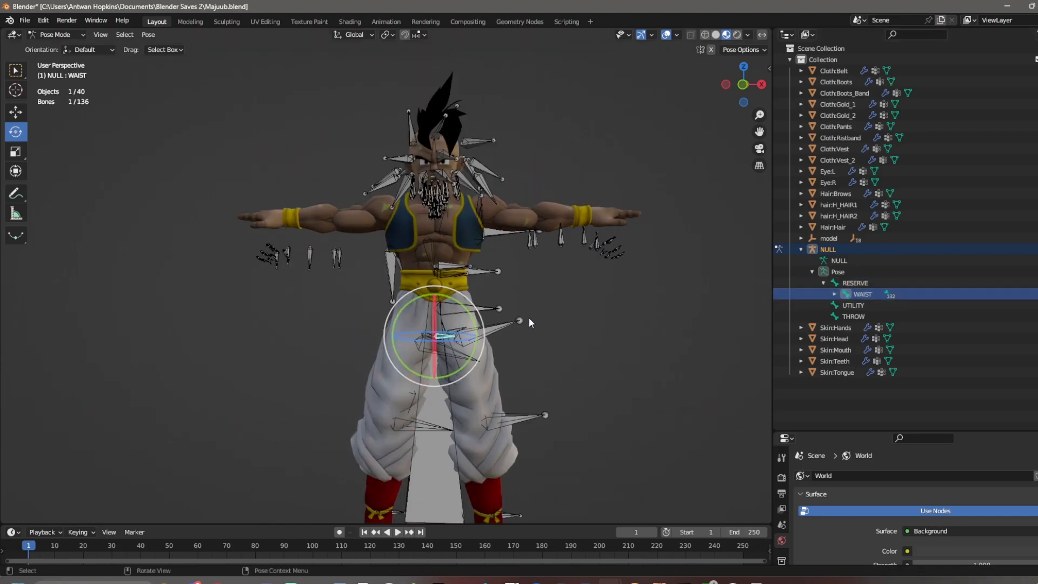
{"action": "scroll", "coordinate": [528, 316], "scroll_direction": "up", "scroll_amount": 4}
{"action": "scroll", "coordinate": [449, 254], "scroll_direction": "down", "scroll_amount": 3}
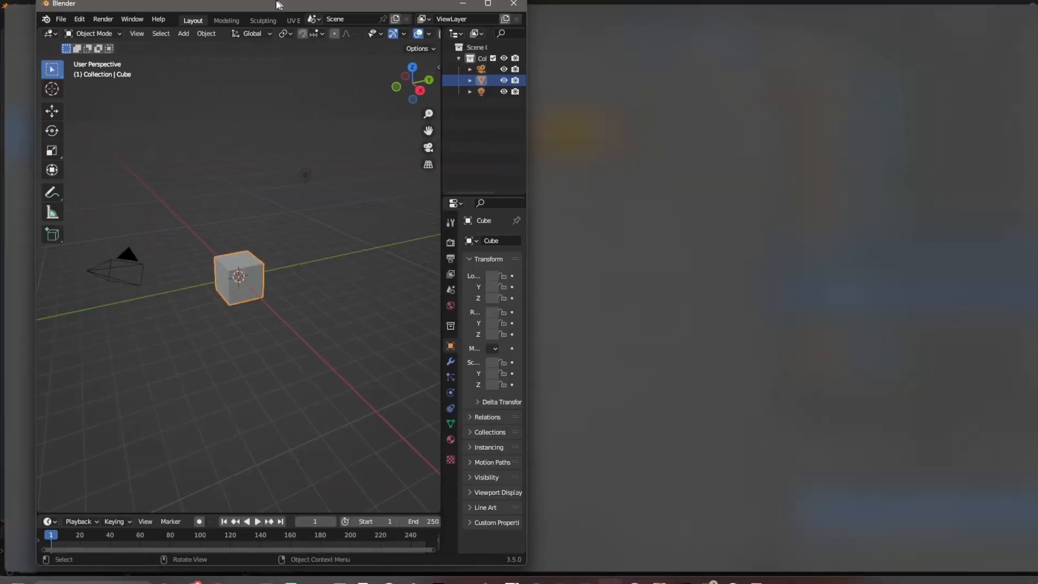
- Delete all default objects in a new Blender window and import the original Gohan model as FBX from its recent folder
{"action": "key", "text": "a"}
{"action": "key", "text": "Delete"}
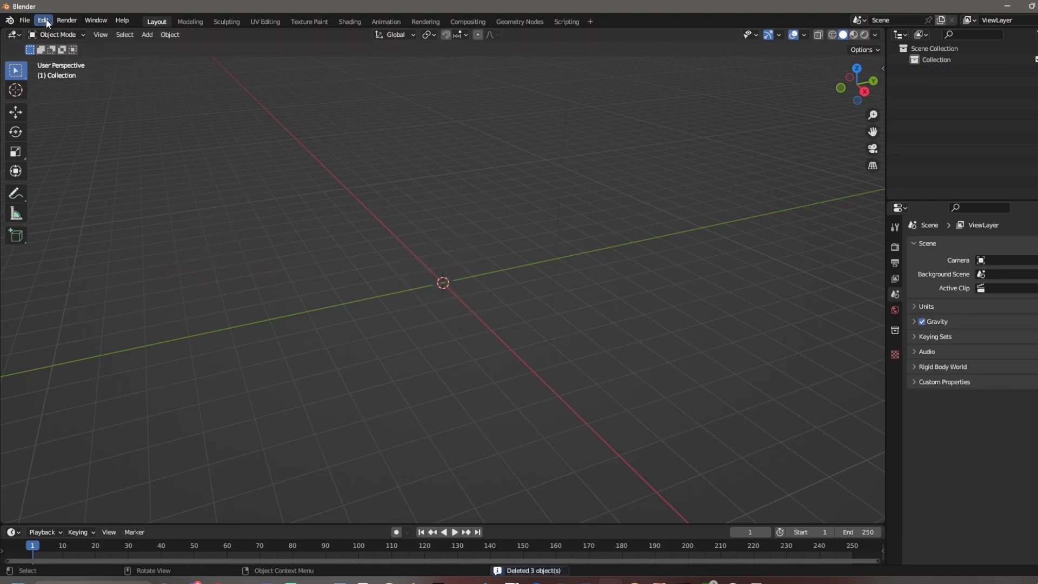
{"action": "left_click", "coordinate": [25, 20]}
{"action": "mouse_move", "coordinate": [70, 171]}
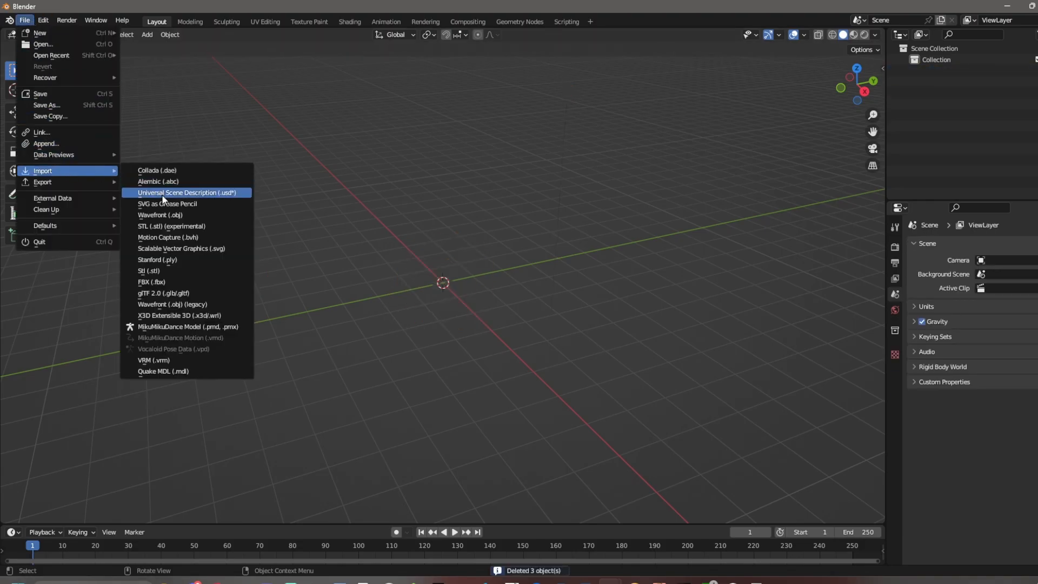
{"action": "left_click", "coordinate": [176, 284]}
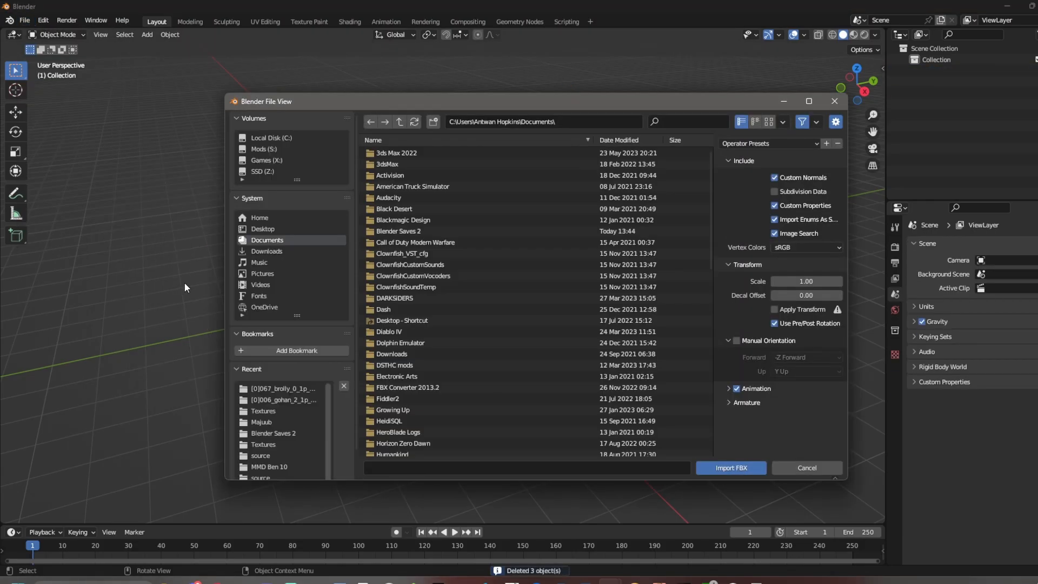
{"action": "left_click", "coordinate": [289, 399]}
{"action": "double_click", "coordinate": [439, 152]}
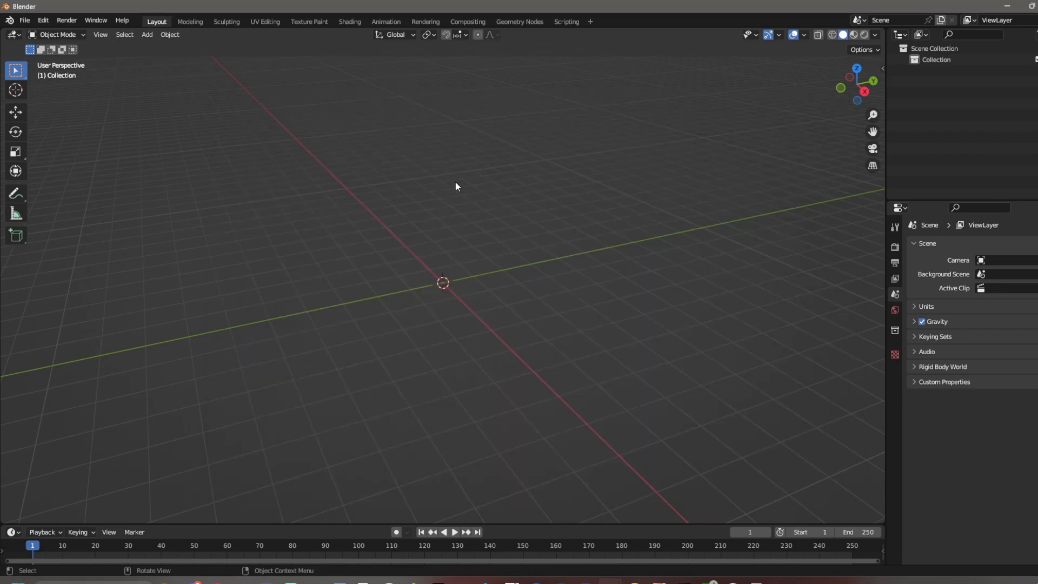
{"action": "middle_click_drag", "start_coordinate": [473, 252], "coordinate": [536, 264]}
{"action": "key", "text": "KP_Decimal"}
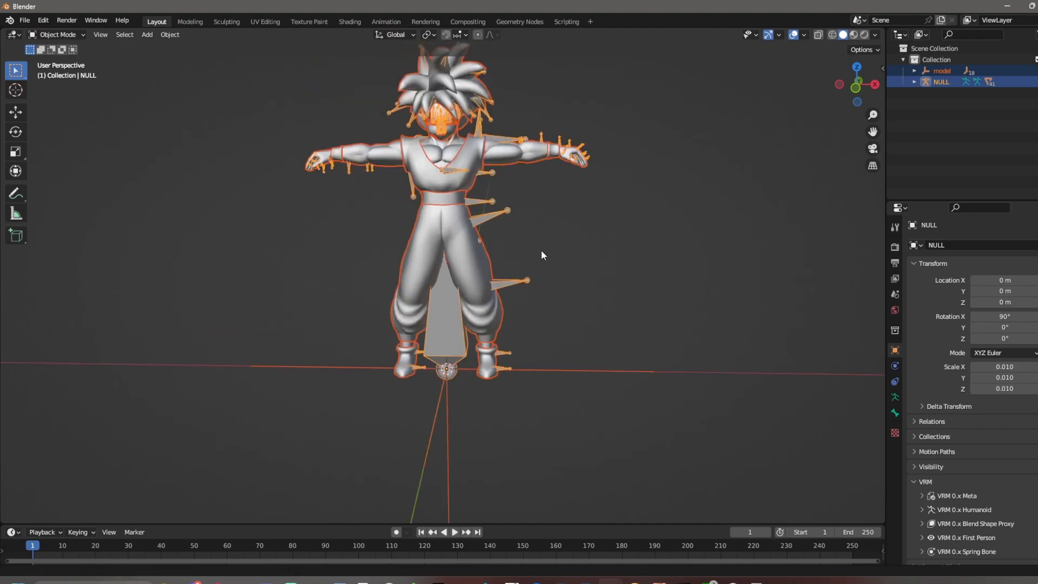
- Show the Gohan model in Material Preview, put its armature in Pose Mode and select the WAIST bone under RESERVE
{"action": "left_click", "coordinate": [855, 34]}
{"action": "scroll", "coordinate": [757, 185], "scroll_direction": "up", "scroll_amount": 1}
{"action": "middle_click_drag", "start_coordinate": [616, 306], "coordinate": [621, 291]}
{"action": "left_click", "coordinate": [621, 290]}
{"action": "left_click", "coordinate": [459, 216]}
{"action": "left_click", "coordinate": [70, 34]}
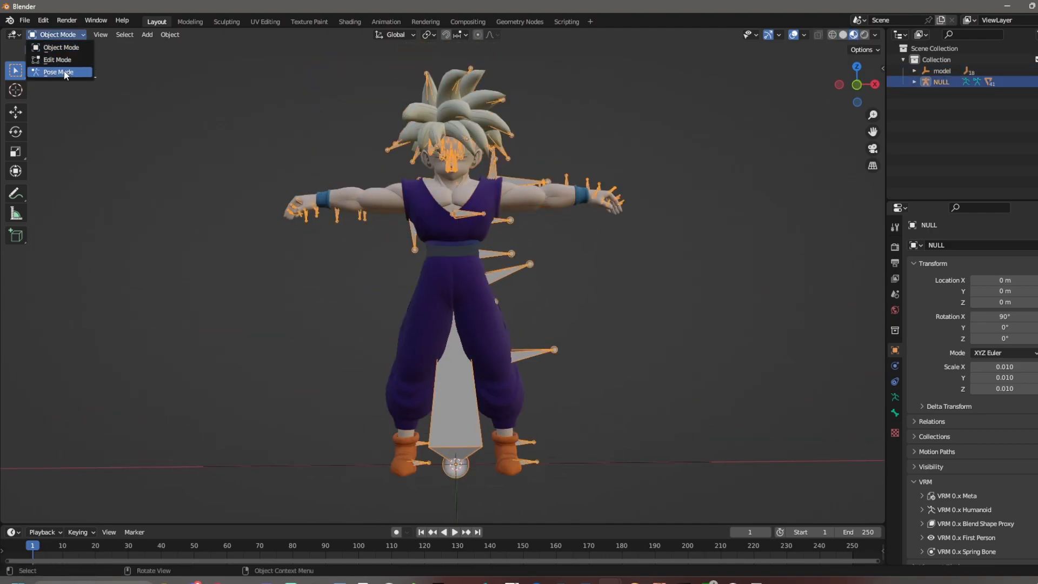
{"action": "left_click", "coordinate": [57, 65]}
{"action": "left_click", "coordinate": [915, 81]}
{"action": "left_click", "coordinate": [926, 93]}
{"action": "left_click", "coordinate": [937, 105]}
{"action": "left_click", "coordinate": [971, 116]}
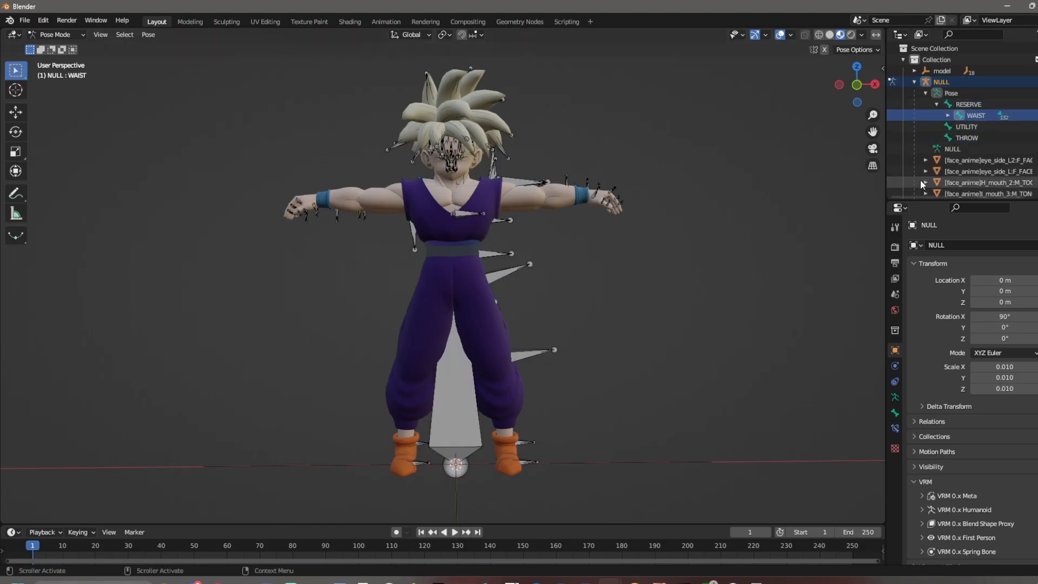
- Examine where the WAIST bone sits inside the Gohan body in wireframe, solid and Material Preview shading
{"action": "middle_click_drag", "start_coordinate": [695, 212], "coordinate": [672, 187], "text": "shift"}
{"action": "key", "text": "z"}
{"action": "left_click", "coordinate": [495, 254]}
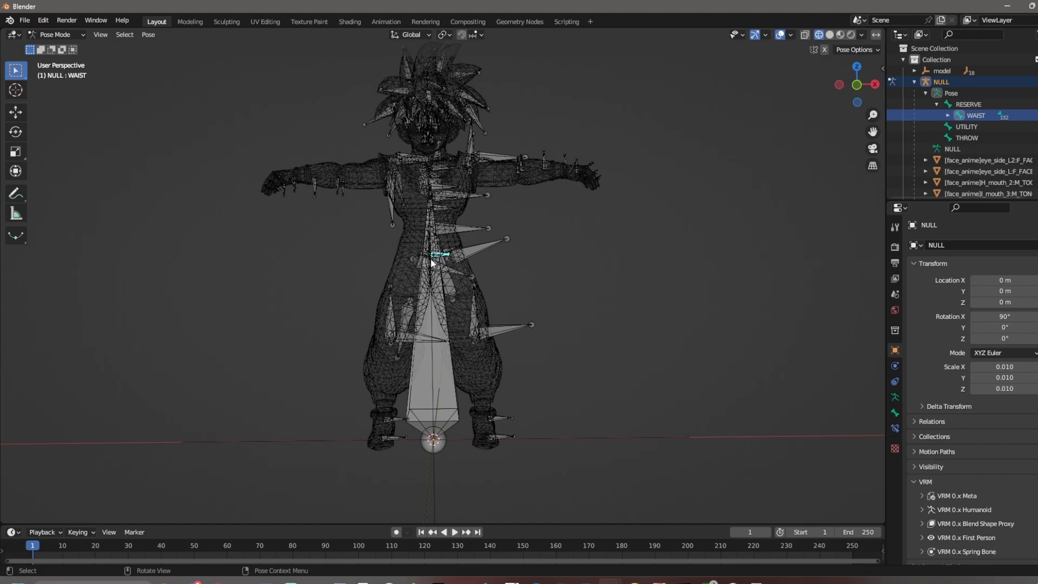
{"action": "scroll", "coordinate": [436, 247], "scroll_direction": "up", "scroll_amount": 3}
{"action": "key", "text": "z"}
{"action": "left_click", "coordinate": [504, 263]}
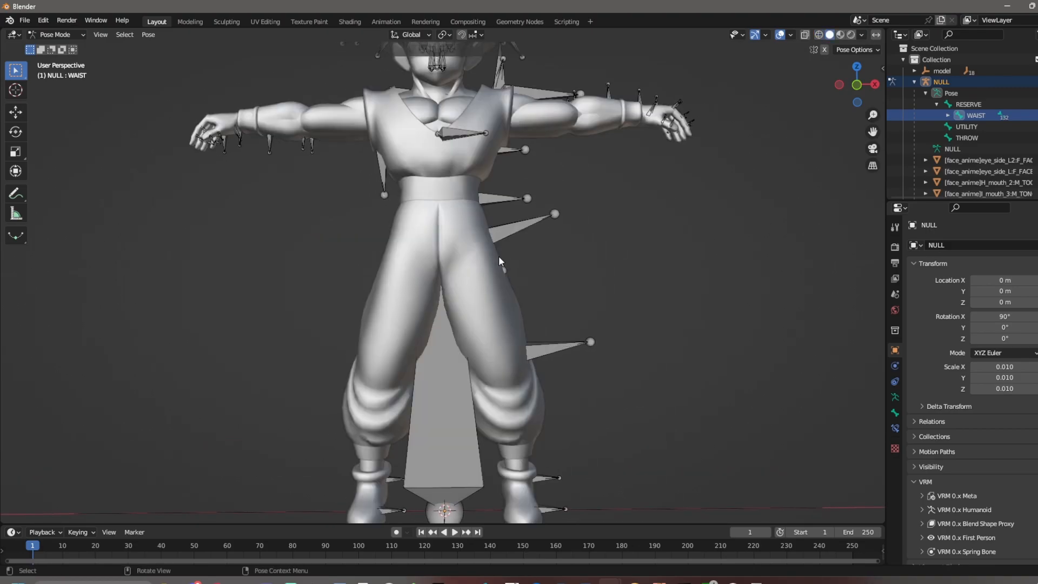
{"action": "left_click", "coordinate": [840, 35]}
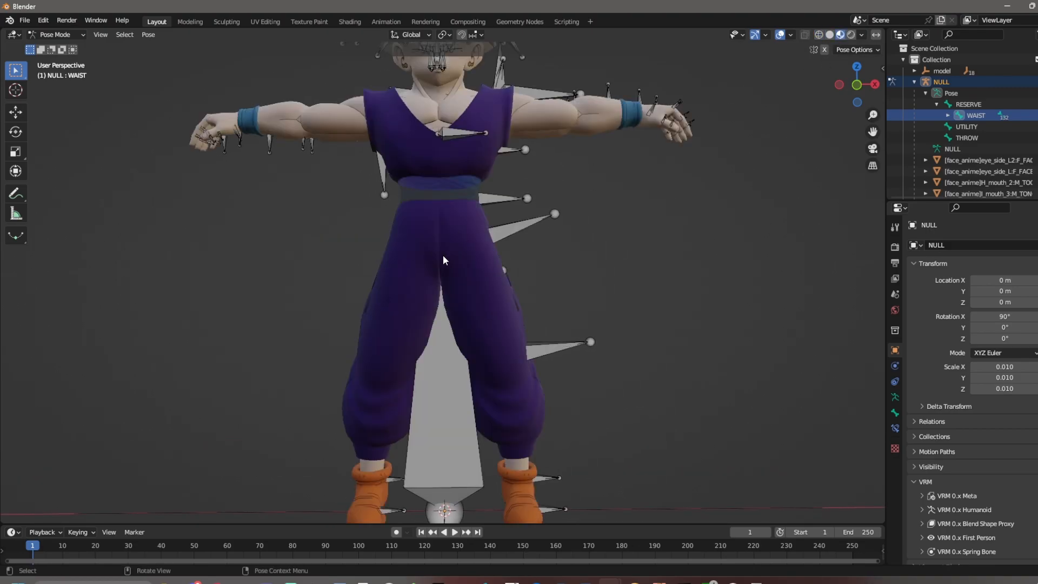
{"action": "middle_click_drag", "start_coordinate": [443, 254], "coordinate": [449, 257]}
- Return to the Majuub.blend window and move the WAIST bone slightly upward along Z
{"action": "mouse_move", "coordinate": [616, 582]}
{"action": "left_click", "coordinate": [573, 537]}
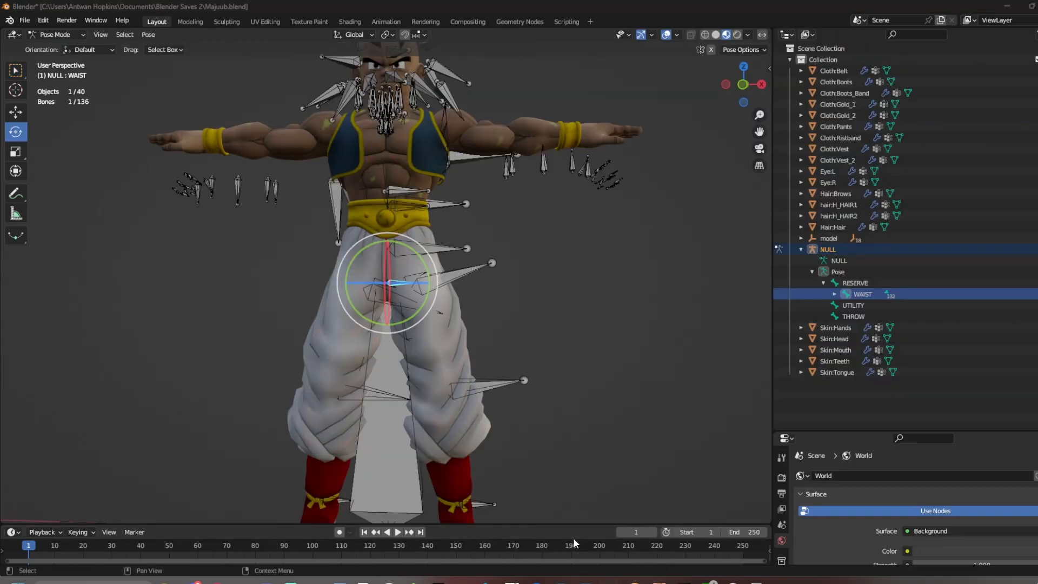
{"action": "middle_click_drag", "start_coordinate": [472, 296], "coordinate": [508, 290], "text": "shift"}
{"action": "scroll", "coordinate": [422, 267], "scroll_direction": "up", "scroll_amount": 4}
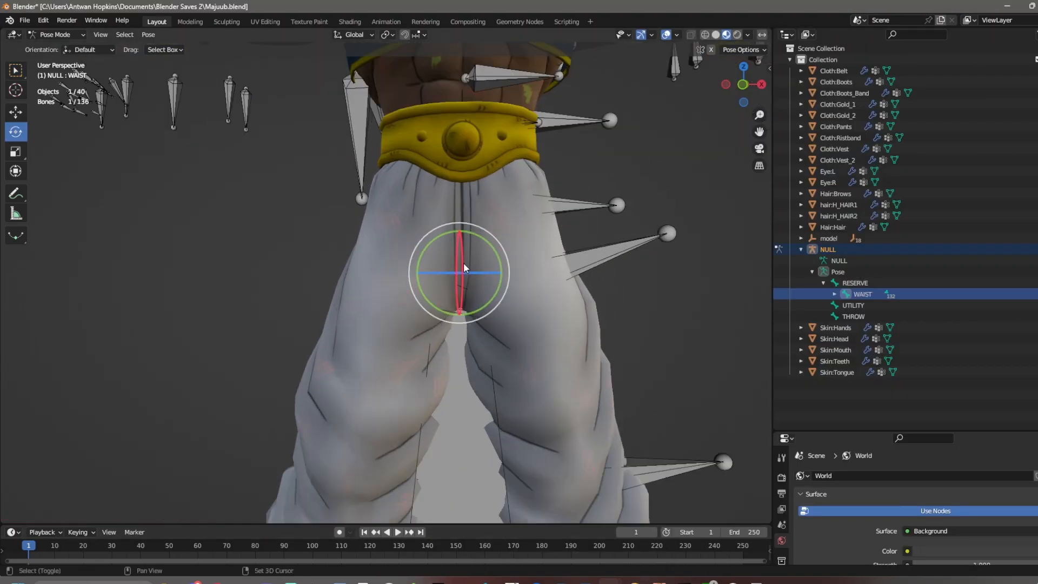
{"action": "scroll", "coordinate": [464, 267], "scroll_direction": "down", "scroll_amount": 2}
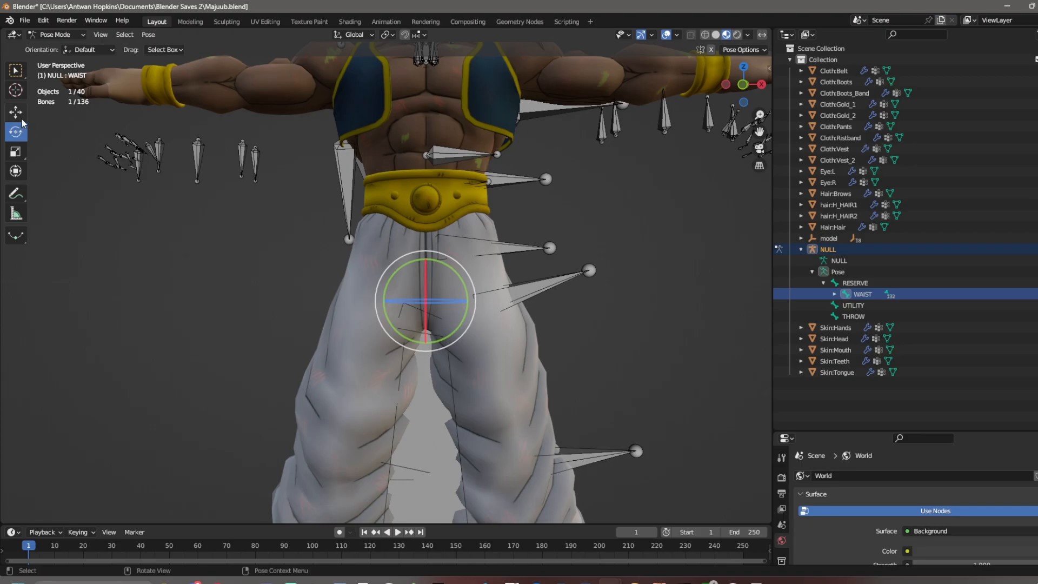
{"action": "left_click", "coordinate": [16, 113]}
{"action": "left_click_drag", "start_coordinate": [426, 266], "coordinate": [426, 255]}
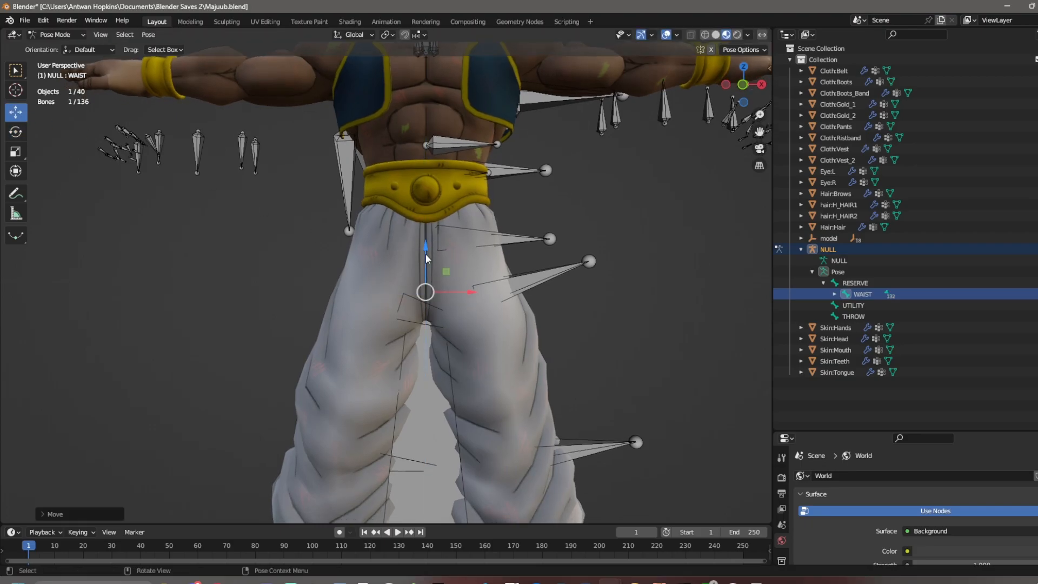
{"action": "scroll", "coordinate": [547, 279], "scroll_direction": "down", "scroll_amount": 3}
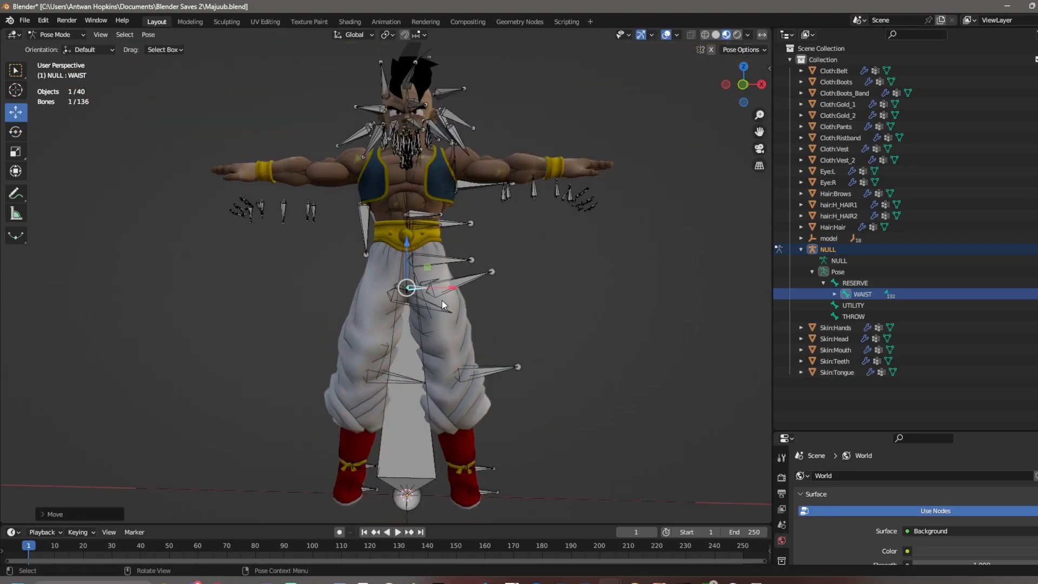
{"action": "left_click_drag", "start_coordinate": [407, 266], "coordinate": [440, 285], "text": "shift"}
{"action": "middle_click_drag", "start_coordinate": [440, 284], "coordinate": [514, 235], "text": "shift"}
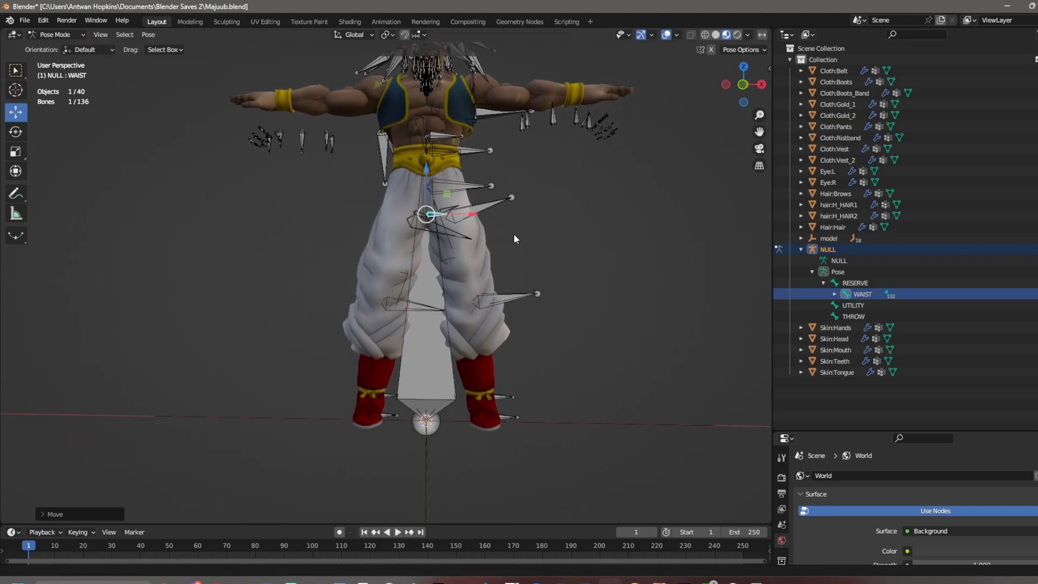
{"action": "mouse_move", "coordinate": [570, 298]}
{"action": "middle_mouse_down"}
{"action": "mouse_move", "coordinate": [497, 268]}
{"action": "mouse_move", "coordinate": [568, 283]}
{"action": "middle_mouse_up"}
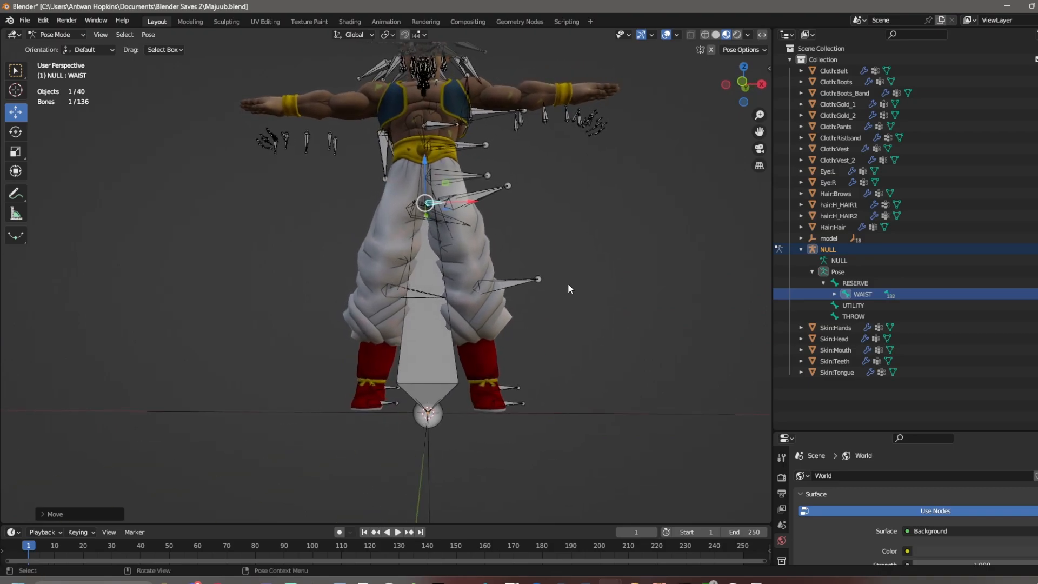
- Lower the WAIST bone slightly along Z, return the armature to Object Mode and collapse its hierarchy
{"action": "left_click_drag", "start_coordinate": [426, 184], "coordinate": [425, 185], "text": "shift"}
{"action": "left_click", "coordinate": [77, 35]}
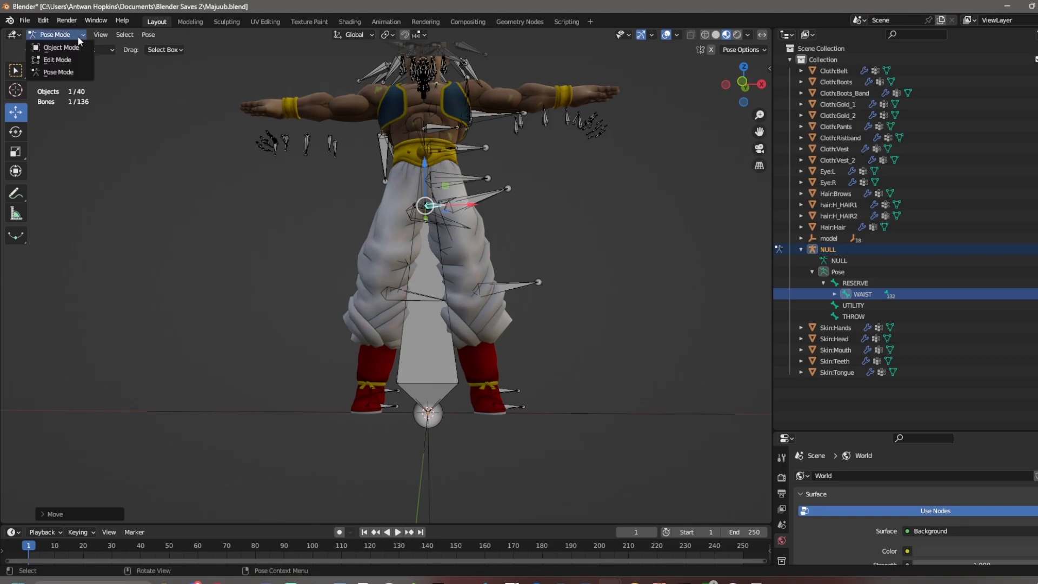
{"action": "left_click", "coordinate": [82, 49]}
{"action": "left_click", "coordinate": [801, 249]}
{"action": "left_click", "coordinate": [863, 322]}
{"action": "left_click", "coordinate": [832, 251]}
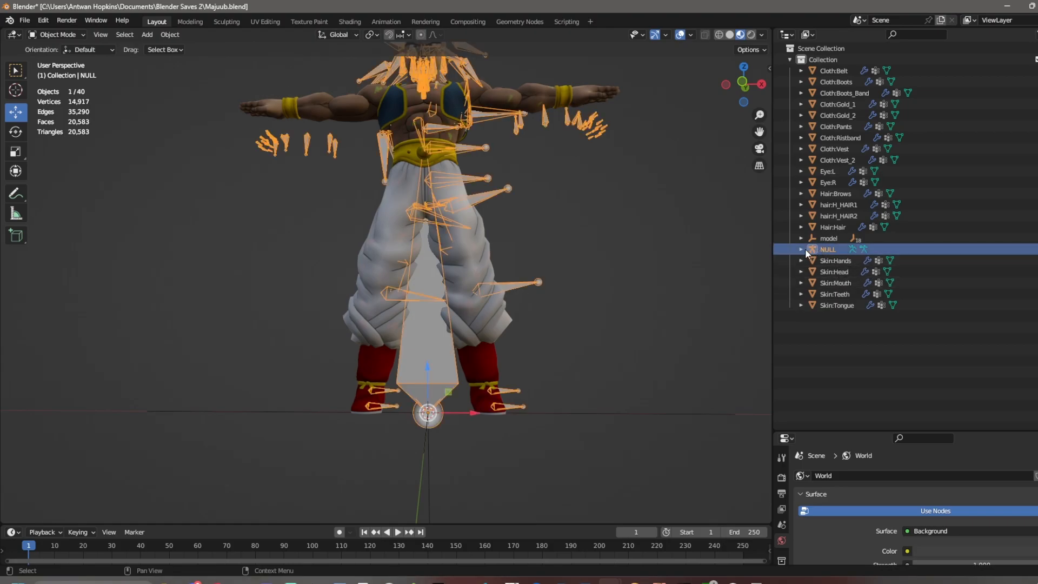
{"action": "middle_click_drag", "start_coordinate": [589, 245], "coordinate": [562, 294]}
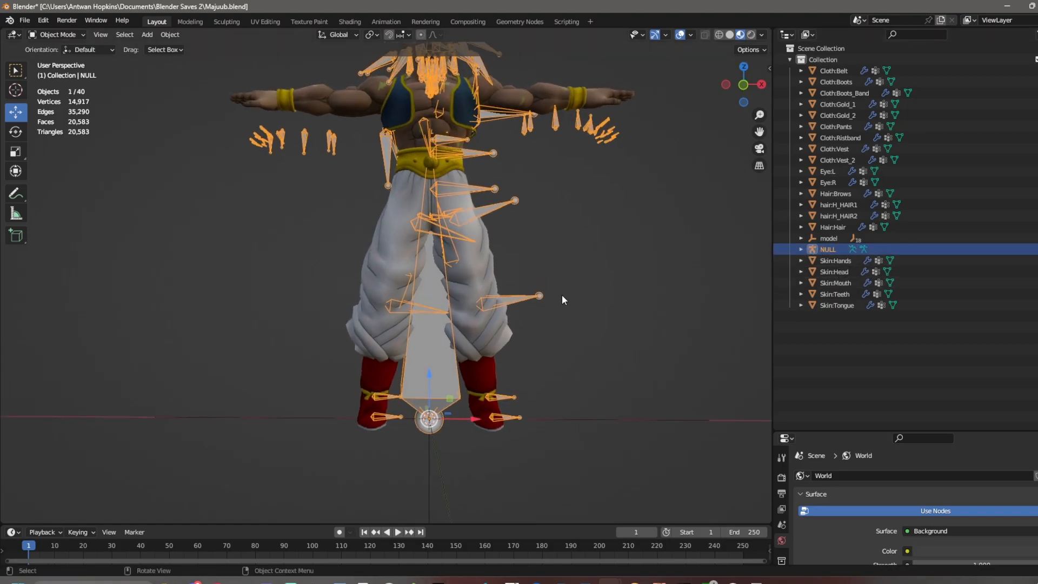
{"action": "left_click", "coordinate": [569, 324]}
{"action": "left_click_drag", "start_coordinate": [872, 432], "coordinate": [872, 243]}
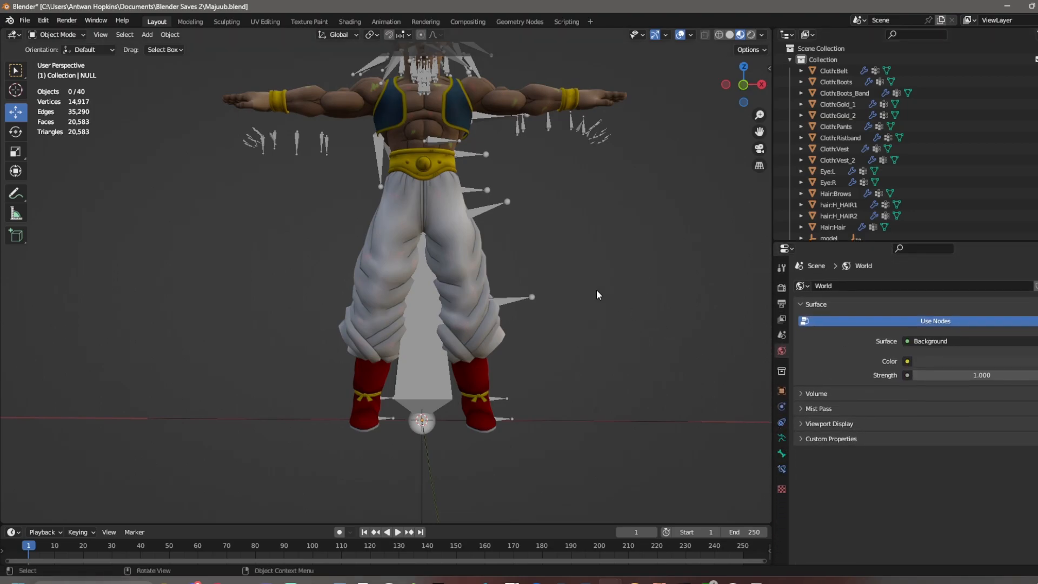
{"action": "left_click", "coordinate": [833, 236]}
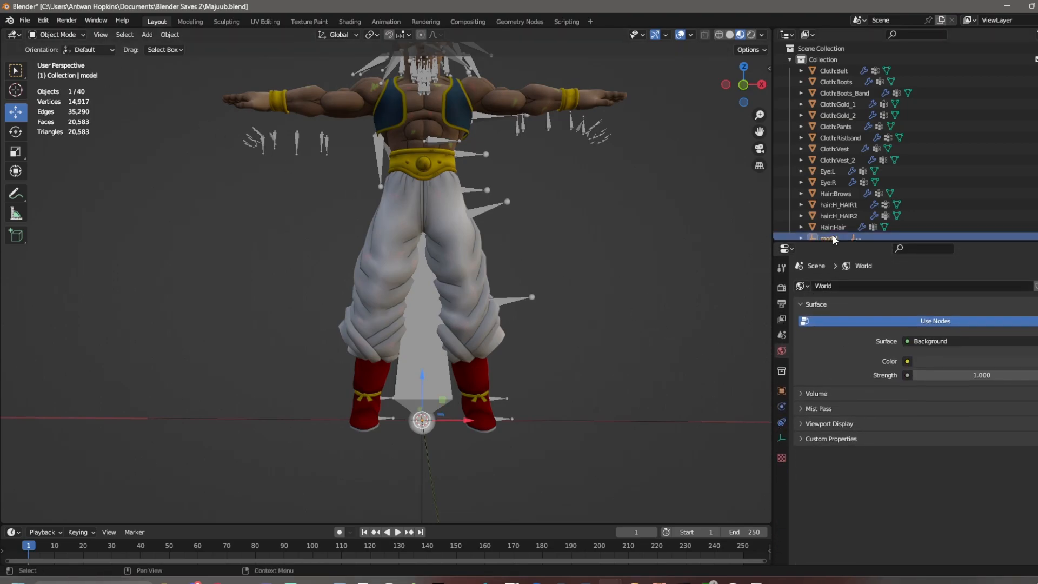
{"action": "left_click", "coordinate": [574, 134]}
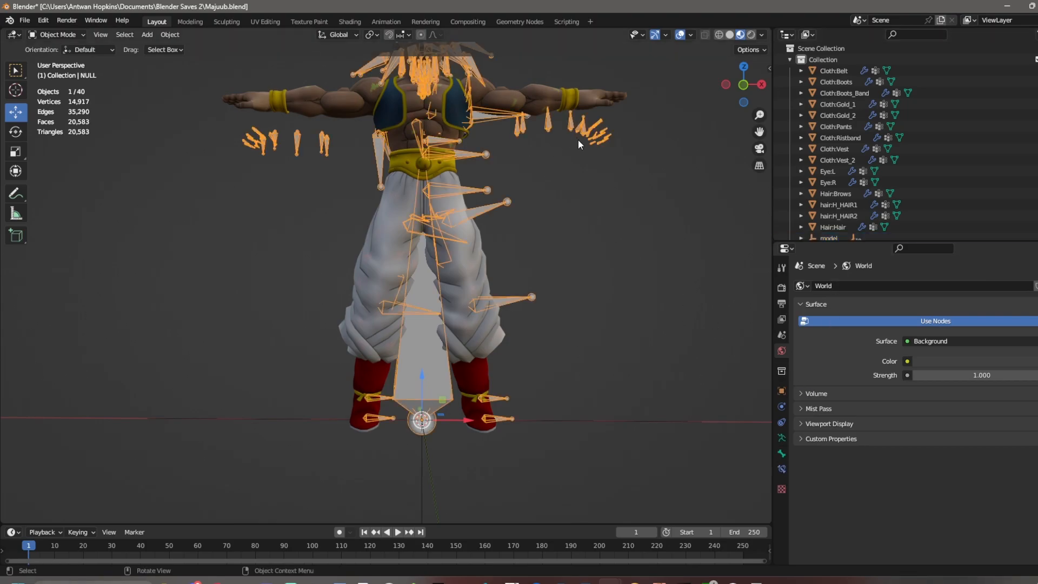
{"action": "scroll", "coordinate": [583, 230], "scroll_direction": "up", "scroll_amount": 3}
{"action": "middle_click_drag", "start_coordinate": [484, 291], "coordinate": [536, 314]}
{"action": "left_click_drag", "start_coordinate": [823, 242], "coordinate": [824, 394]}
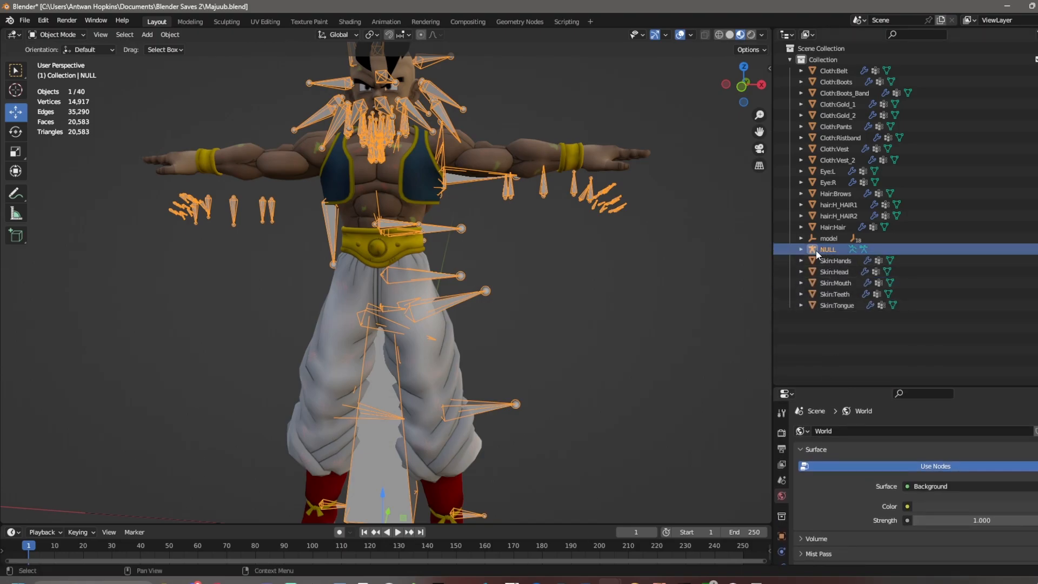
{"action": "left_click", "coordinate": [801, 249]}
{"action": "left_click", "coordinate": [801, 249]}
{"action": "left_click", "coordinate": [840, 305]}
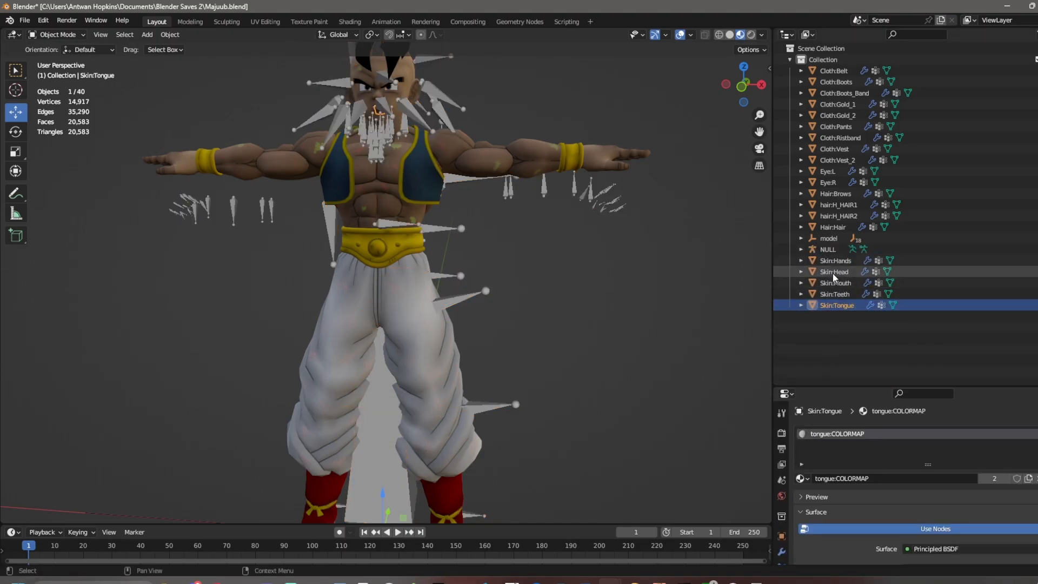
- Select the NULL armature in the viewport and put it back in Pose Mode
{"action": "left_click", "coordinate": [625, 206]}
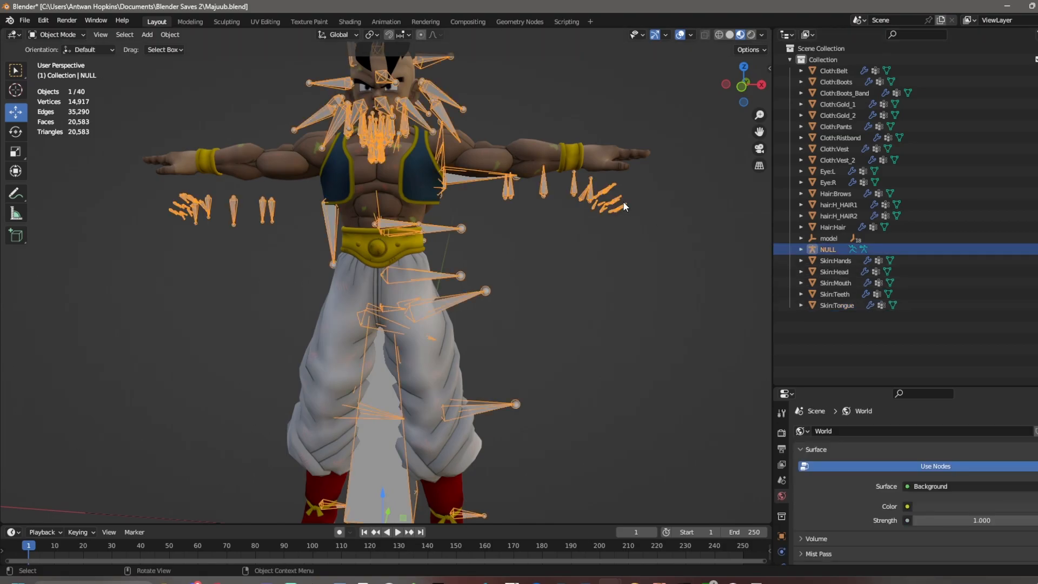
{"action": "left_click", "coordinate": [57, 34]}
{"action": "left_click", "coordinate": [52, 72]}
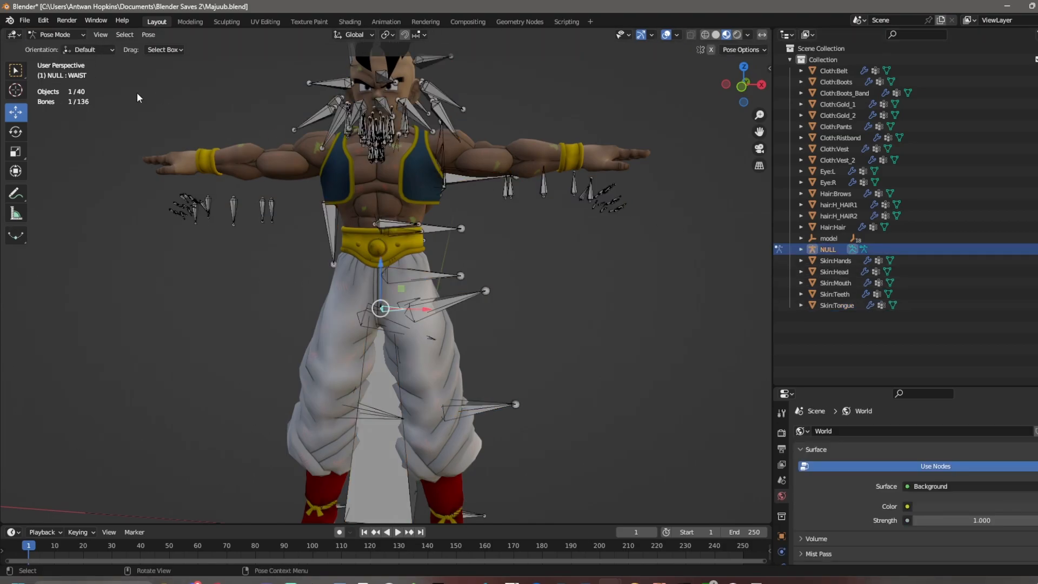
{"action": "left_click_drag", "start_coordinate": [631, 212], "coordinate": [638, 221]}
{"action": "mouse_move", "coordinate": [638, 221]}
{"action": "middle_mouse_down"}
{"action": "mouse_move", "coordinate": [579, 232]}
{"action": "mouse_move", "coordinate": [617, 254]}
{"action": "mouse_move", "coordinate": [644, 252]}
{"action": "mouse_move", "coordinate": [628, 239]}
{"action": "mouse_move", "coordinate": [646, 225]}
{"action": "middle_mouse_up"}
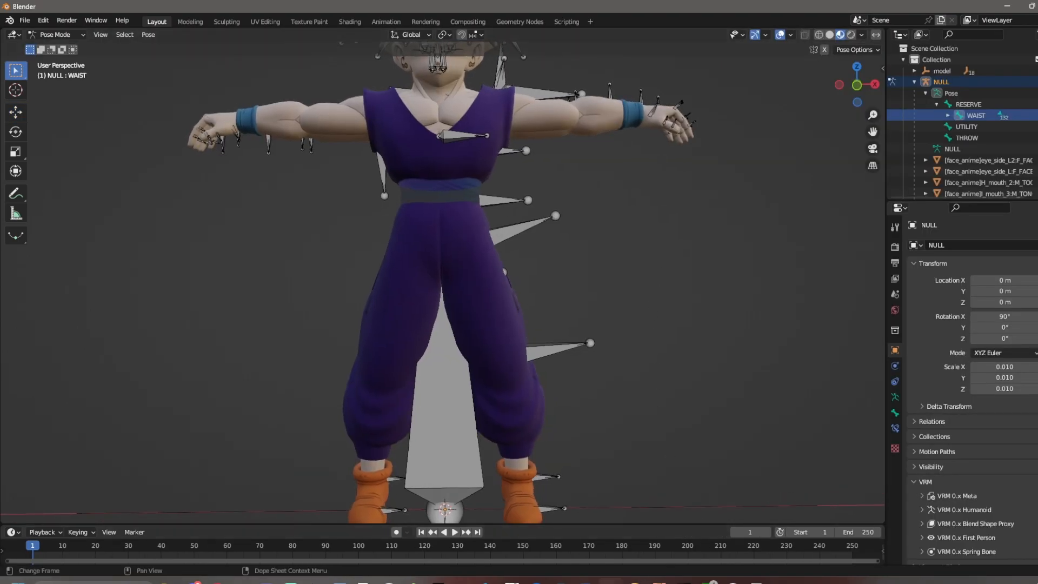
- Return to the Majuub.blend window, apply the NULL armature's pose as its rest pose and go back to Object Mode
{"action": "right_click", "coordinate": [611, 581]}
{"action": "left_click", "coordinate": [611, 524]}
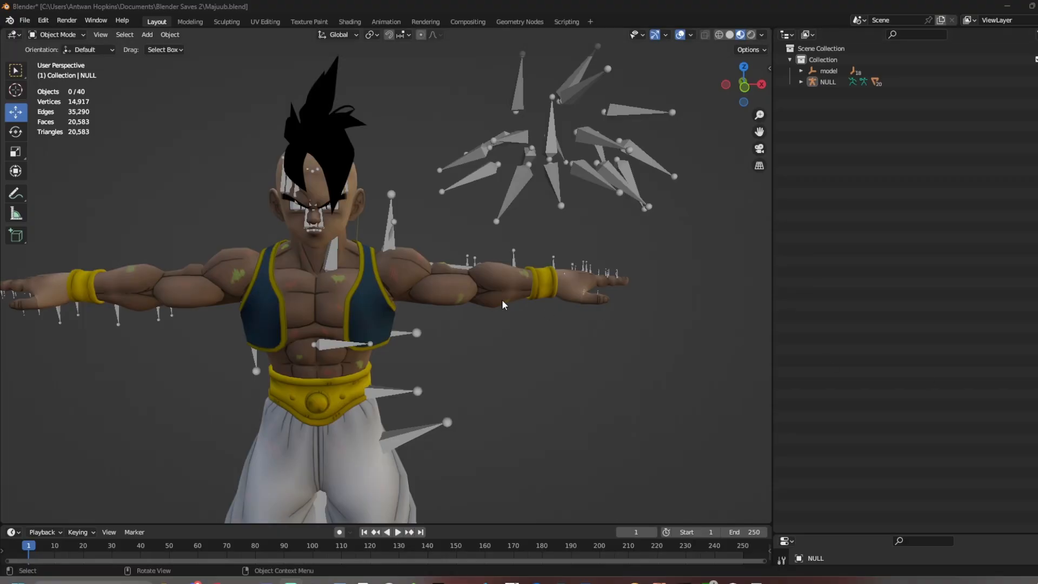
{"action": "middle_click_drag", "start_coordinate": [502, 300], "coordinate": [471, 375]}
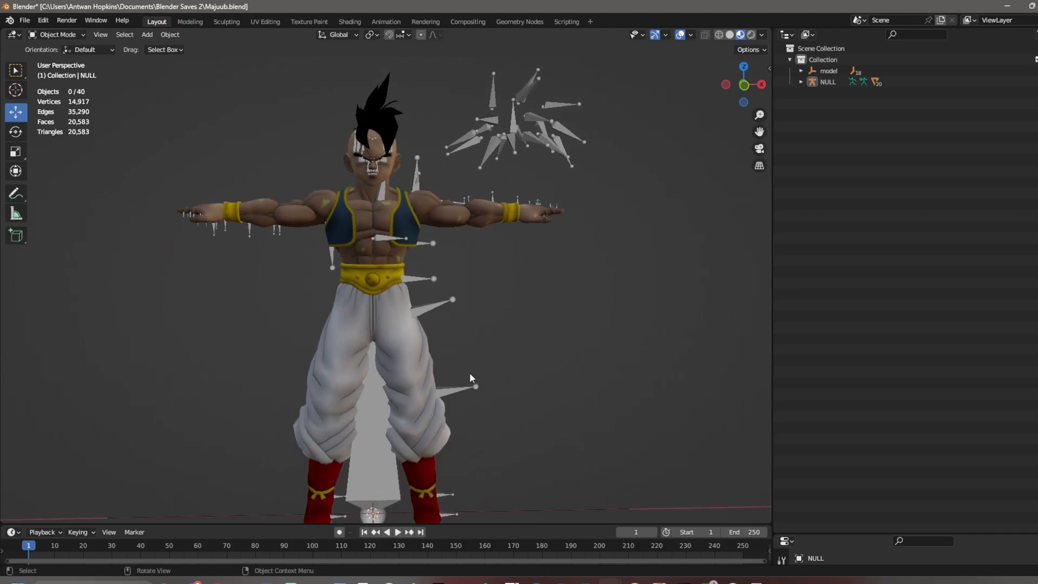
{"action": "left_click", "coordinate": [465, 388]}
{"action": "left_click", "coordinate": [54, 34]}
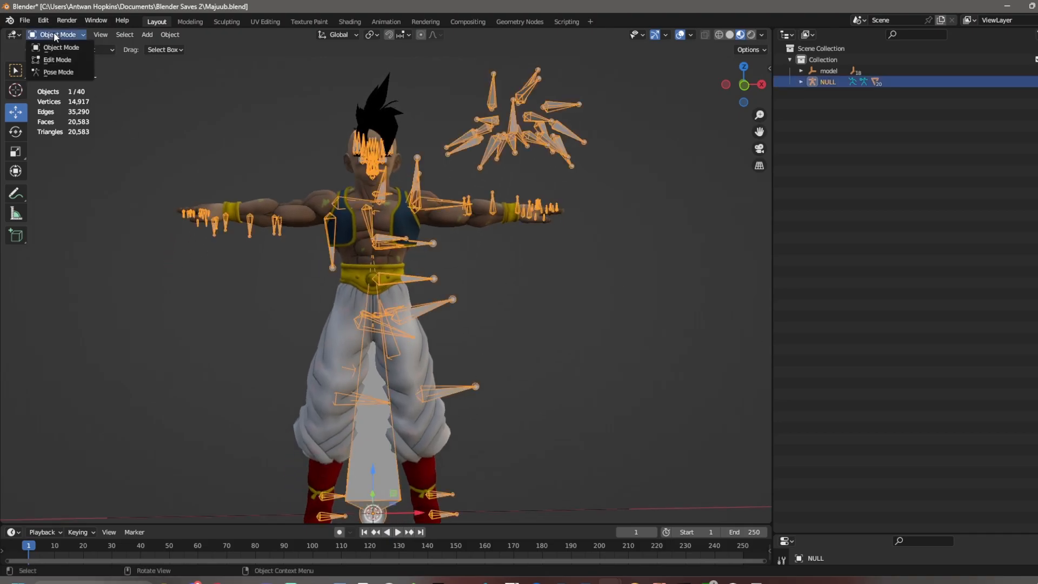
{"action": "left_click", "coordinate": [57, 69]}
{"action": "left_click", "coordinate": [144, 34]}
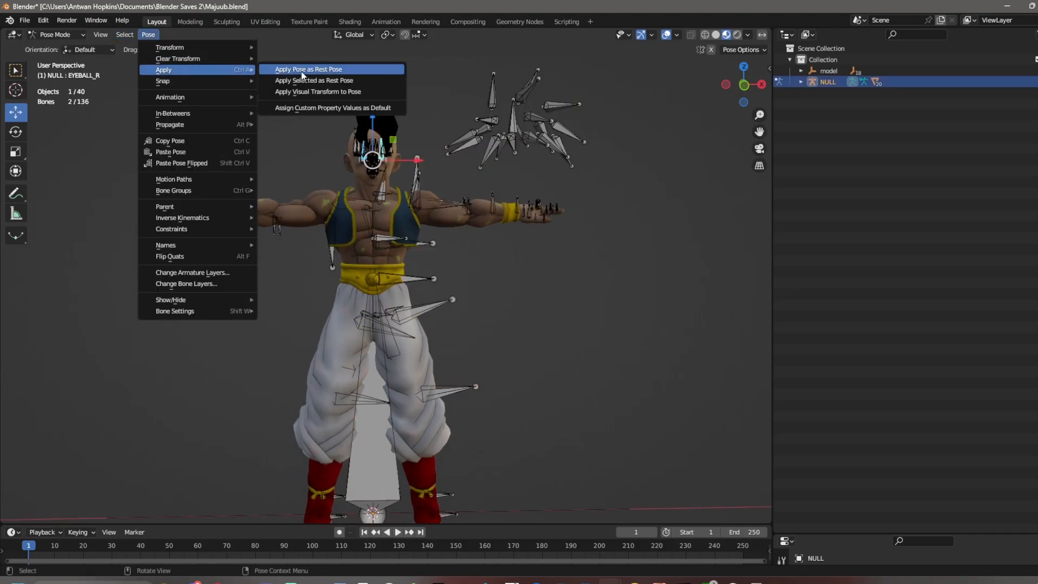
{"action": "left_click", "coordinate": [55, 34]}
{"action": "left_click", "coordinate": [64, 47]}
- Examine which meshes are parented under the NULL armature and check the whole character with nothing selected
{"action": "middle_click_drag", "start_coordinate": [543, 224], "coordinate": [584, 157], "text": "shift"}
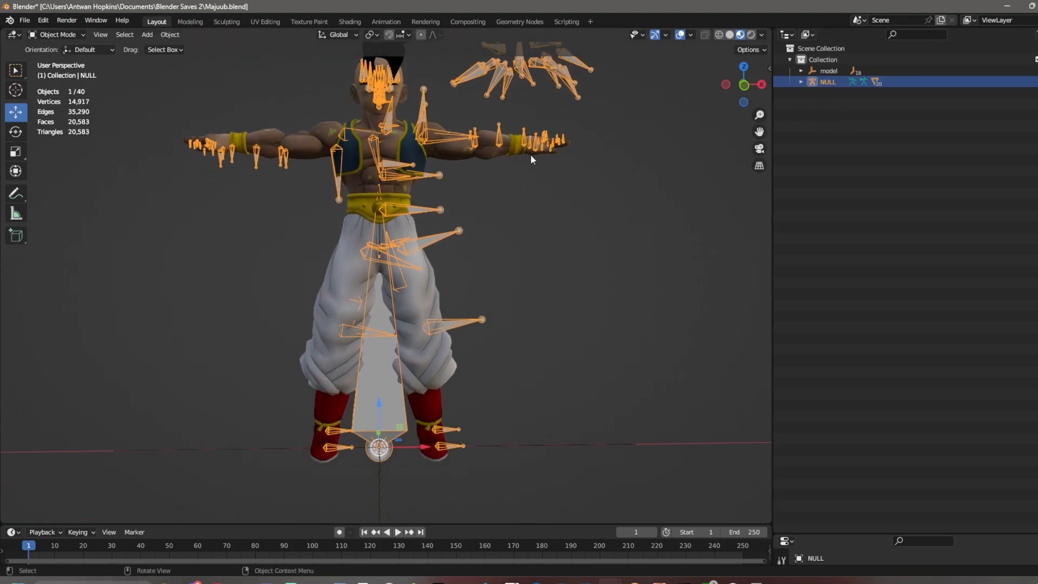
{"action": "left_click", "coordinate": [801, 82]}
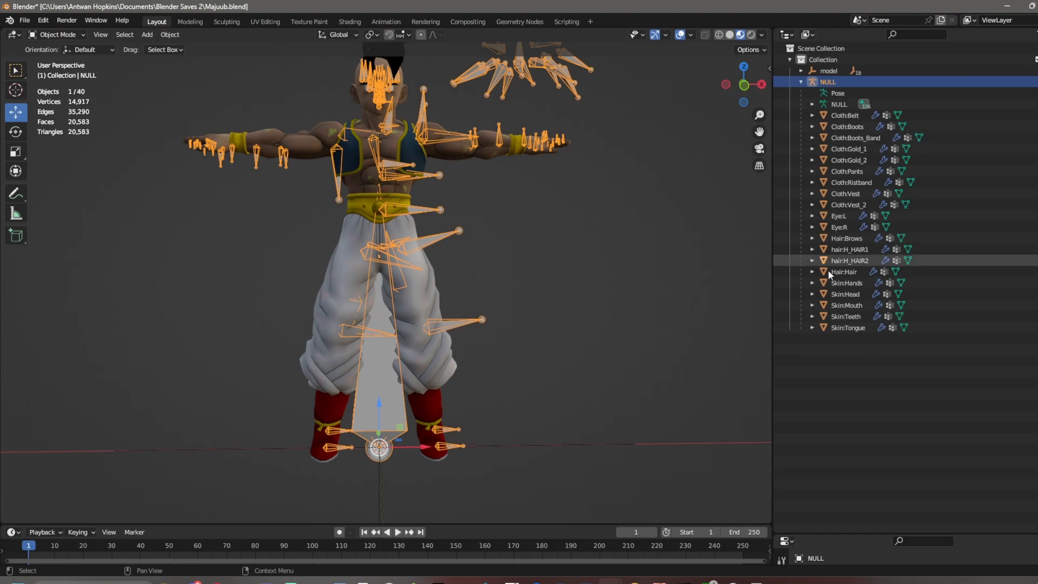
{"action": "left_click", "coordinate": [800, 81]}
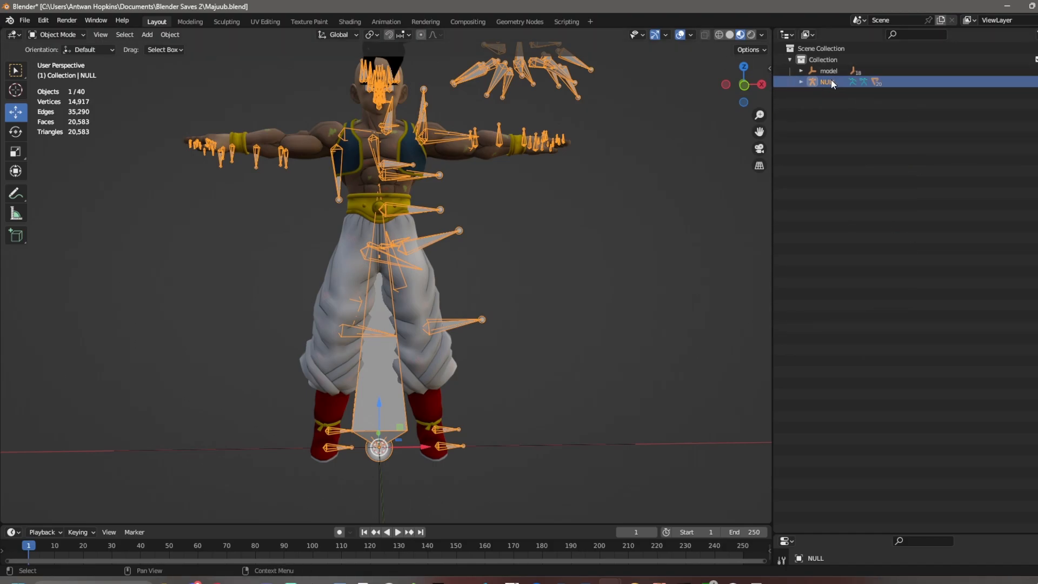
{"action": "middle_click_drag", "start_coordinate": [400, 239], "coordinate": [400, 287], "text": "shift"}
{"action": "mouse_move", "coordinate": [524, 280]}
{"action": "middle_mouse_down", "text": "shift"}
{"action": "mouse_move", "coordinate": [547, 213]}
{"action": "mouse_move", "coordinate": [507, 274]}
{"action": "middle_mouse_up", "text": "shift"}
{"action": "left_click", "coordinate": [304, 251]}
{"action": "middle_click_drag", "start_coordinate": [329, 236], "coordinate": [566, 253]}
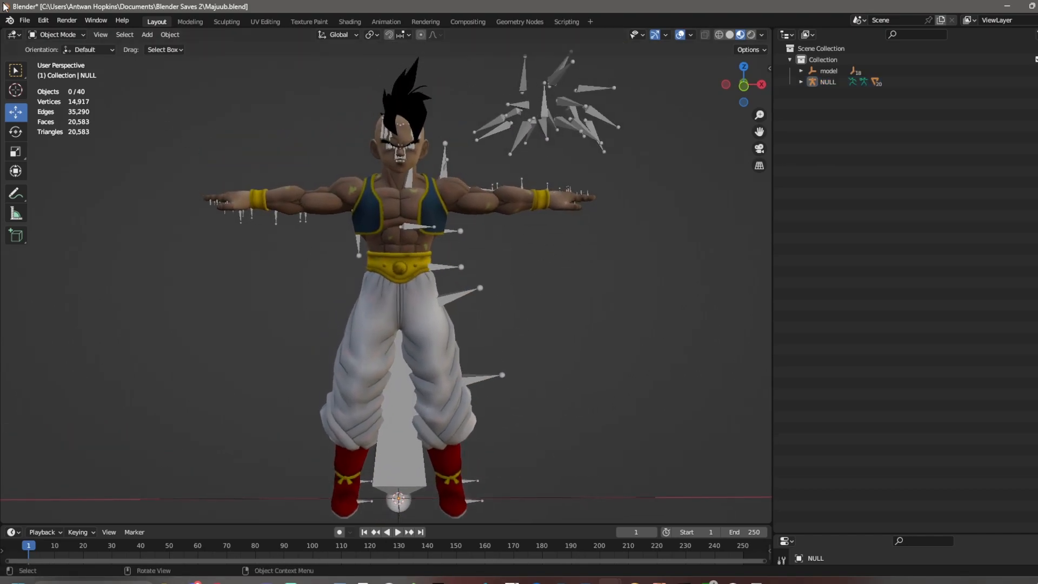
- Start an FBX export and browse to the [0]006_gohan_2_1p_PS3.spr folder inside Majuub\Teen Gohan
{"action": "left_click", "coordinate": [24, 20]}
{"action": "mouse_move", "coordinate": [92, 183]}
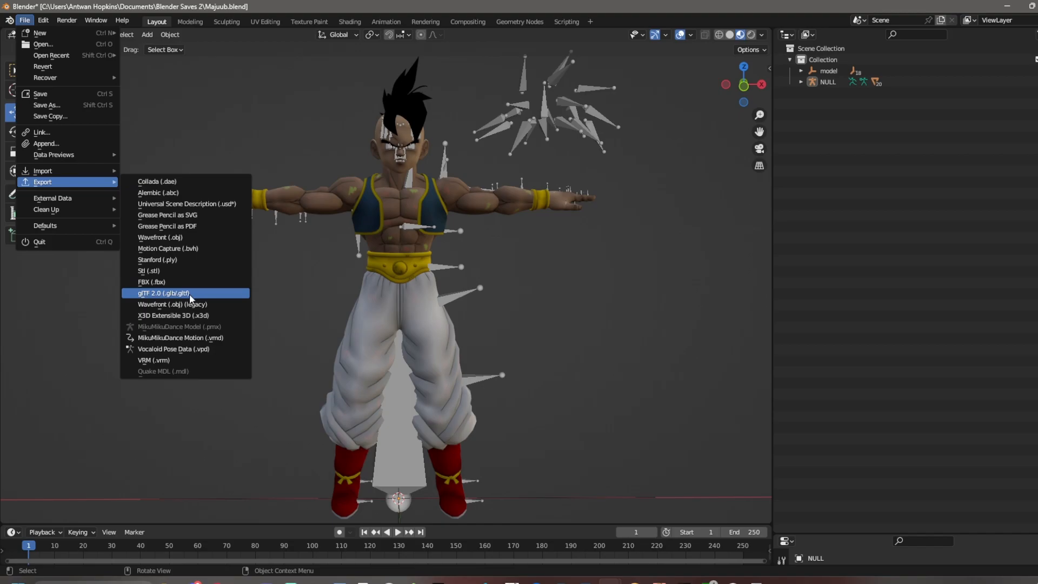
{"action": "left_click", "coordinate": [162, 282]}
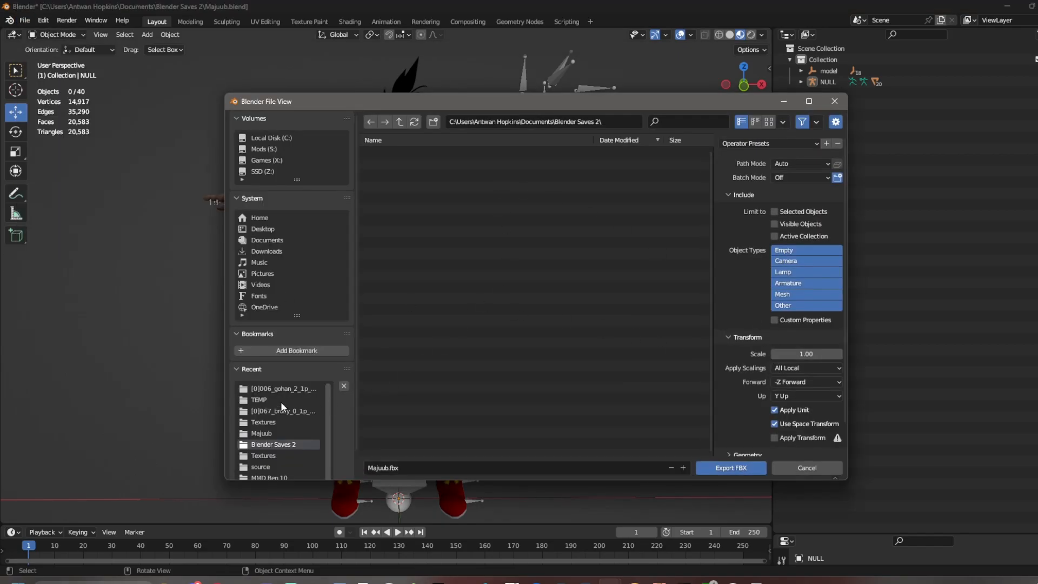
{"action": "left_click", "coordinate": [290, 388]}
{"action": "left_click", "coordinate": [401, 122]}
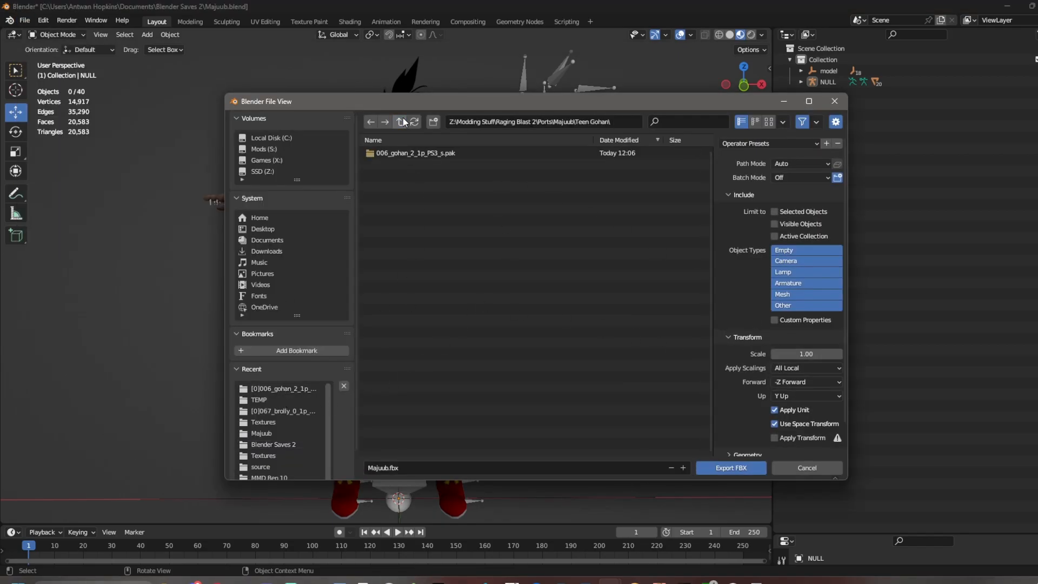
{"action": "left_click", "coordinate": [400, 121]}
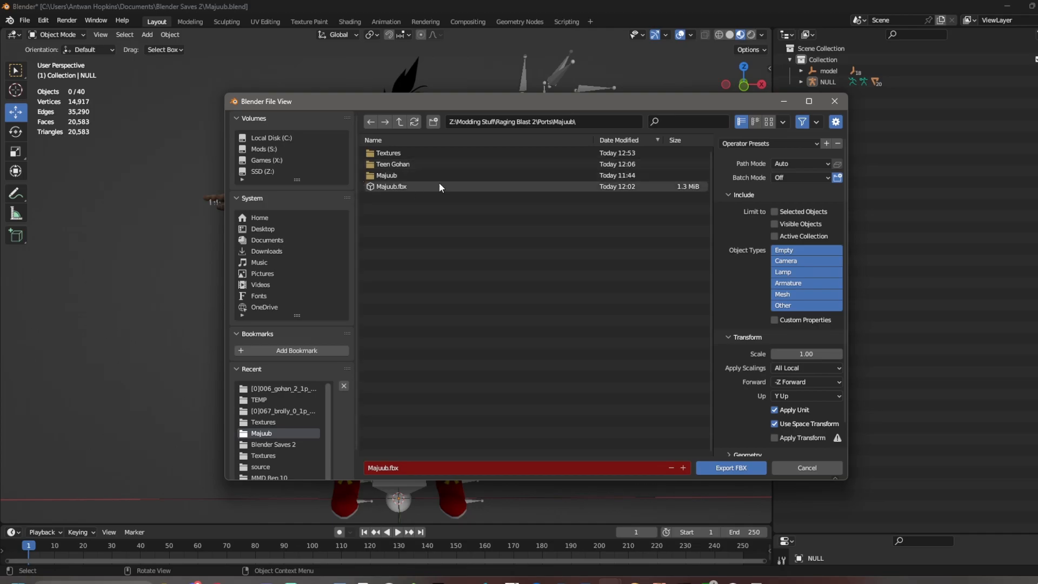
{"action": "left_click", "coordinate": [402, 164]}
{"action": "double_click", "coordinate": [419, 154]}
{"action": "double_click", "coordinate": [418, 154]}
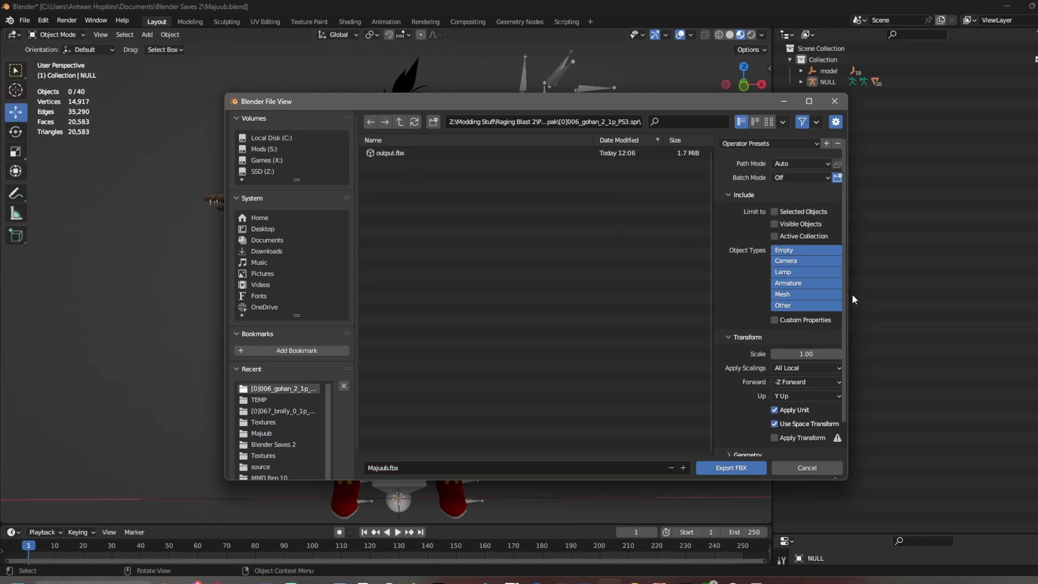
- Limit the exported object types to Armature and Mesh and export over the existing output.fbx
{"action": "left_click", "coordinate": [785, 293]}
{"action": "left_click", "coordinate": [806, 283]}
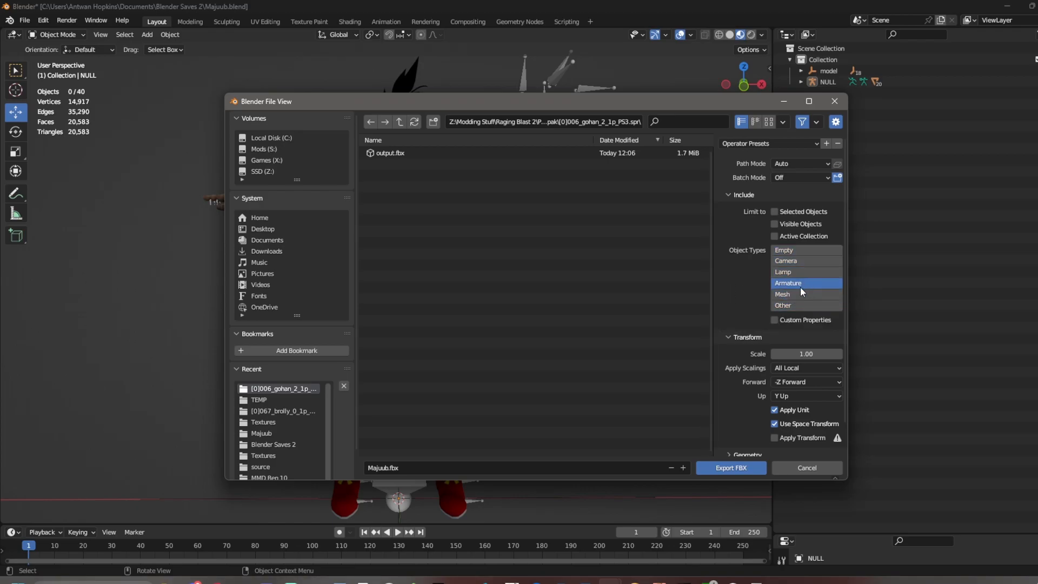
{"action": "left_click", "coordinate": [799, 294], "text": "shift"}
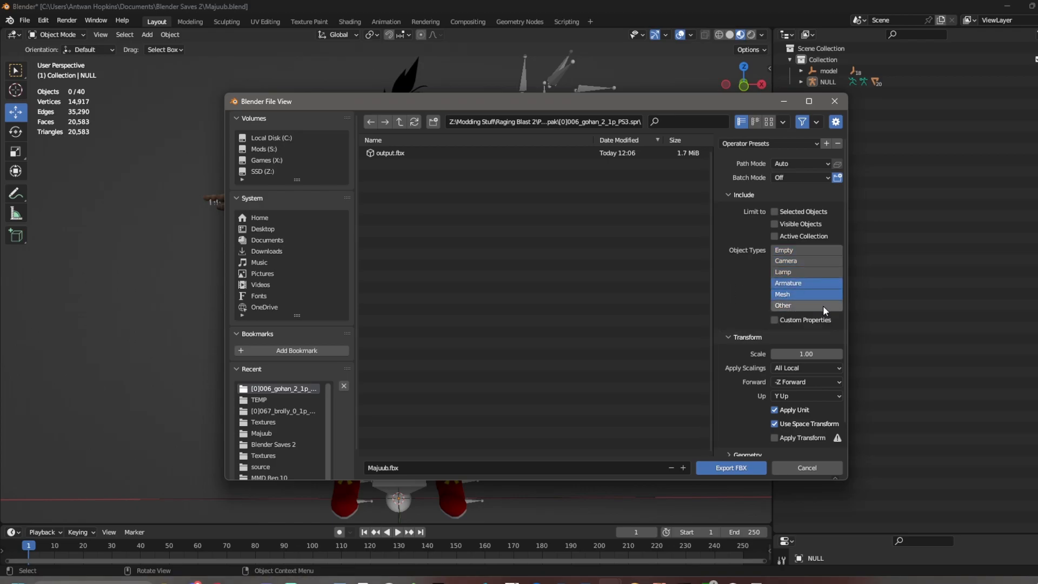
{"action": "scroll", "coordinate": [741, 354], "scroll_direction": "down", "scroll_amount": 2}
{"action": "left_click", "coordinate": [739, 435]}
{"action": "scroll", "coordinate": [744, 379], "scroll_direction": "down", "scroll_amount": 3}
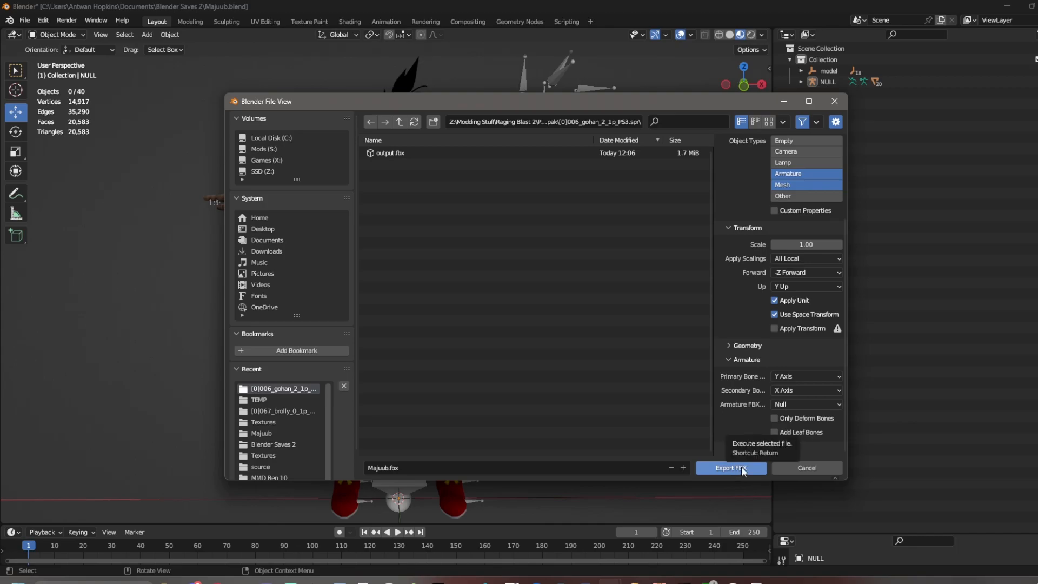
{"action": "left_click", "coordinate": [427, 154]}
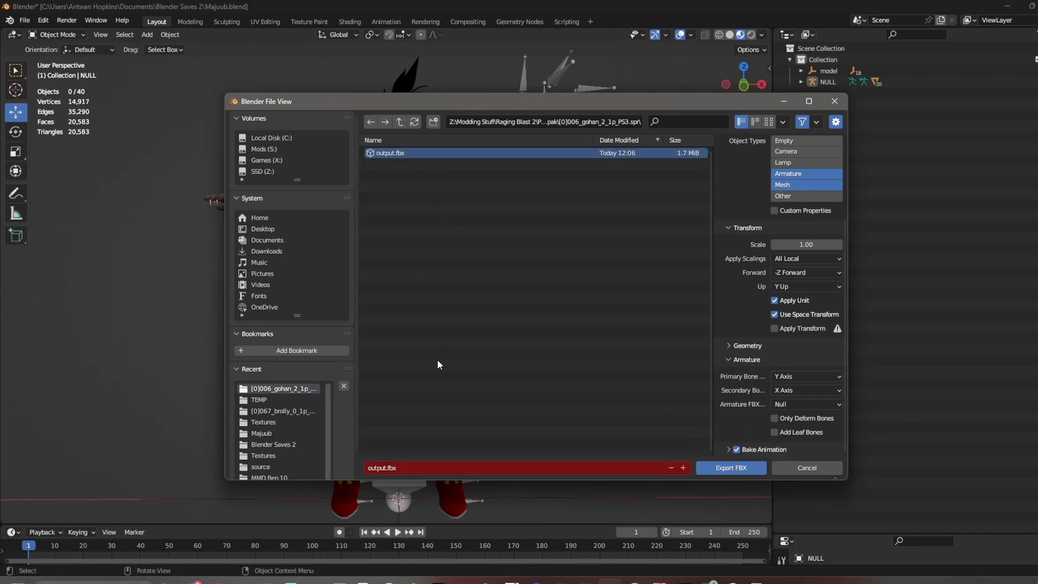
{"action": "left_click", "coordinate": [739, 468]}
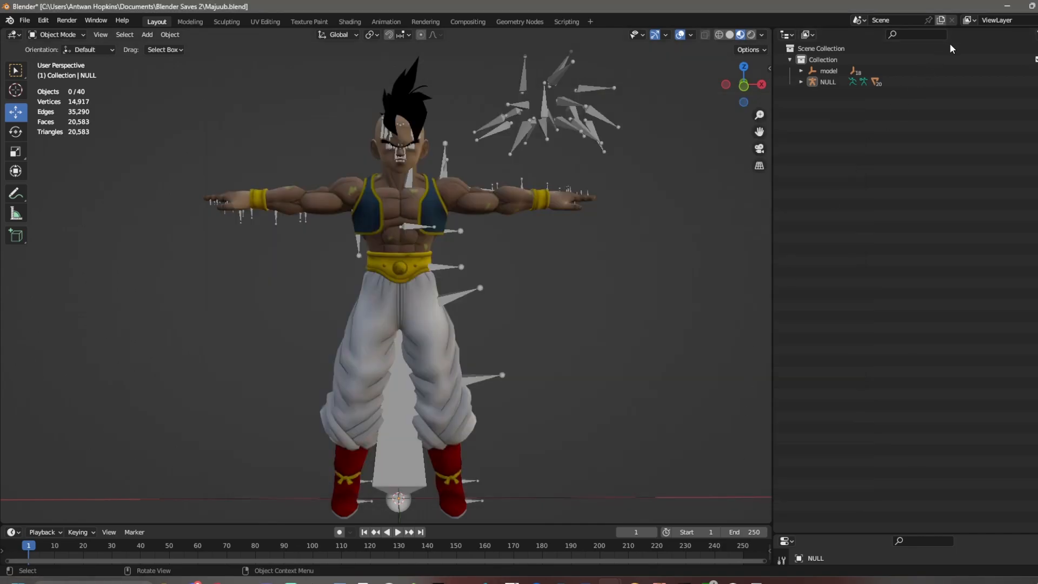
- Minimize Blender, open the Ports\Majuub folder in File Explorer and switch to Game Assets Converter
{"action": "left_click", "coordinate": [1004, 9]}
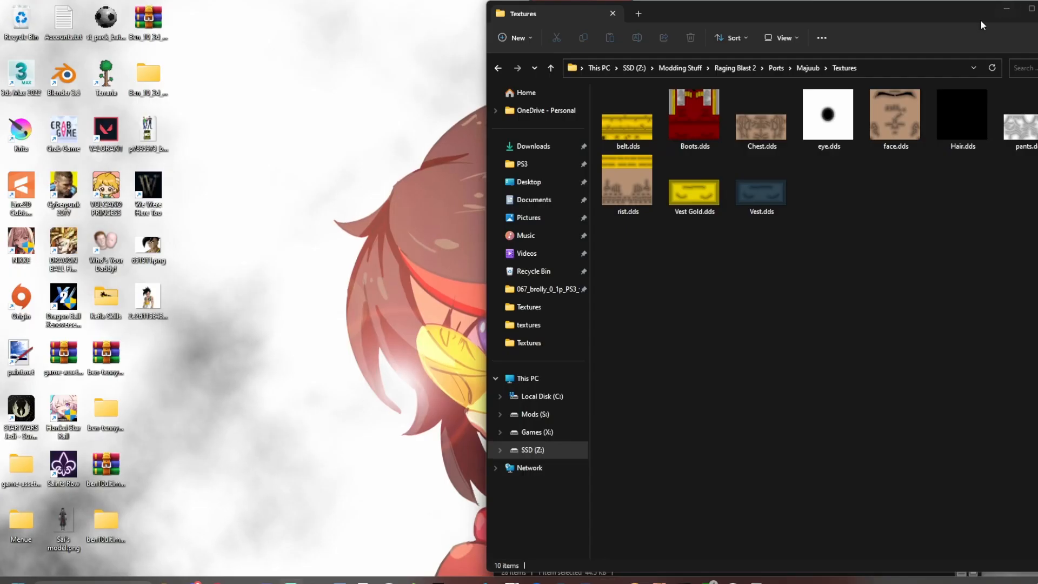
{"action": "left_click", "coordinate": [808, 68]}
{"action": "left_click", "coordinate": [734, 581]}
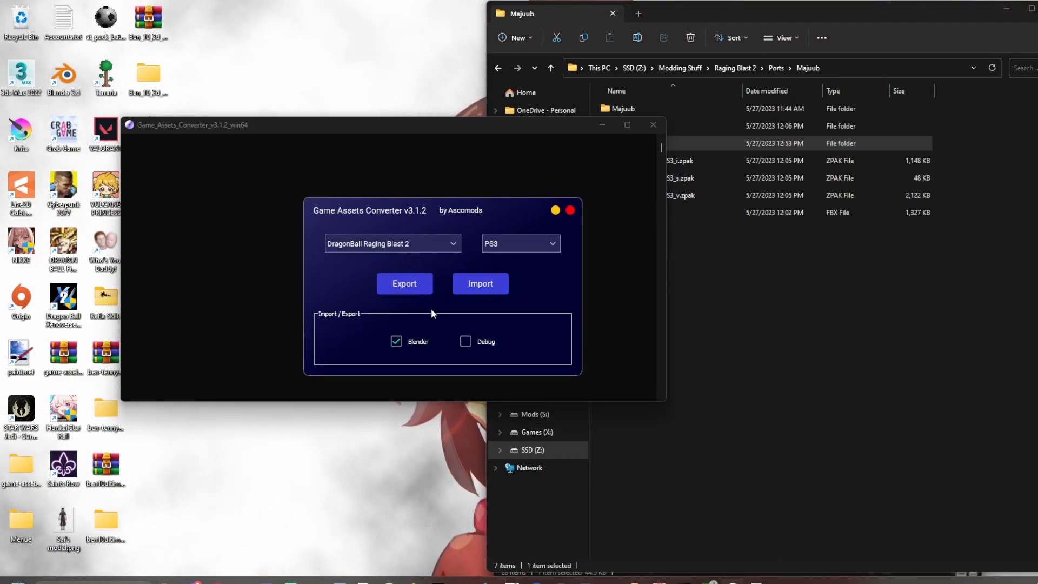
- Start an import in the converter with the Teen Gohan folder inside Ports\Majuub as the input folder
{"action": "left_click", "coordinate": [484, 286]}
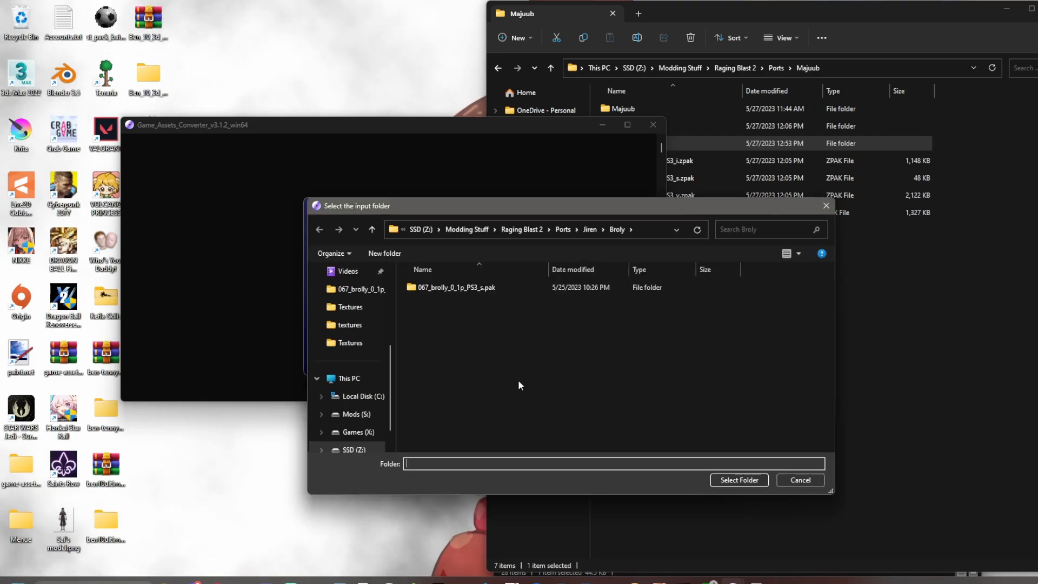
{"action": "left_click", "coordinate": [563, 229]}
{"action": "double_click", "coordinate": [442, 440]}
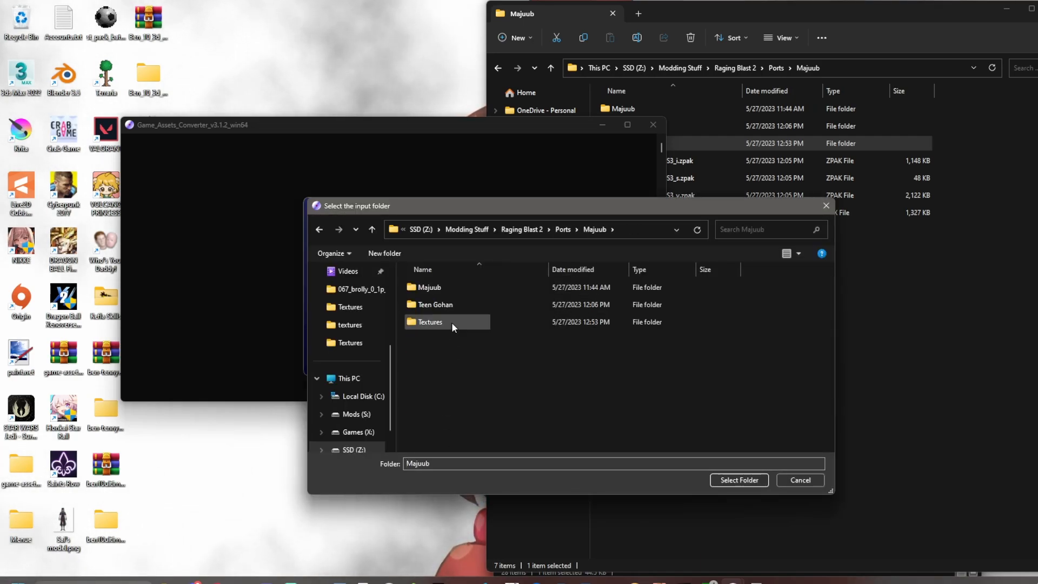
{"action": "double_click", "coordinate": [460, 303]}
{"action": "left_click", "coordinate": [745, 479]}
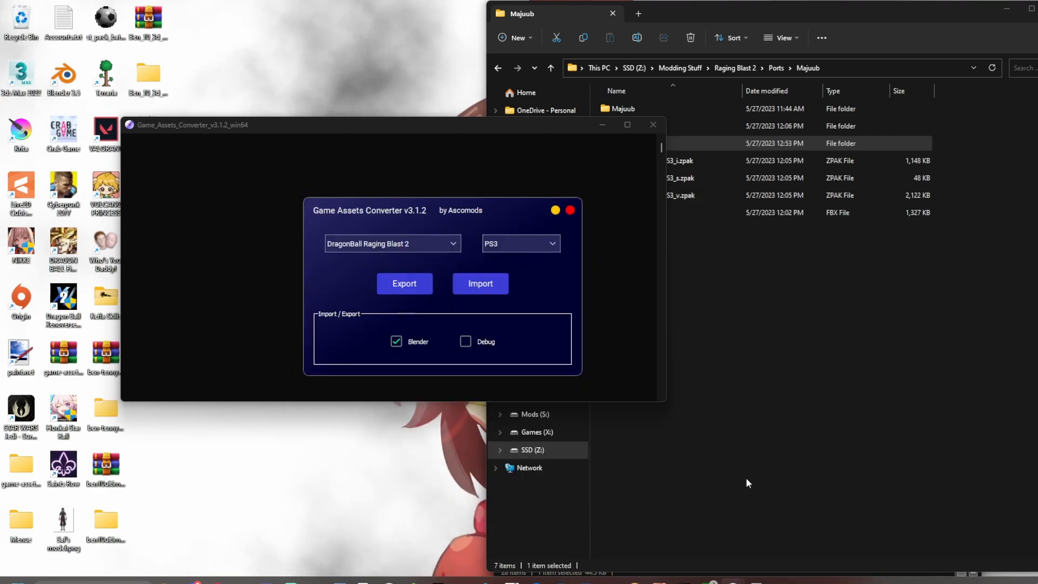
- Check the inner Majuub folder's contents, choose it as the output folder and run the import through to completion
{"action": "left_click", "coordinate": [563, 229]}
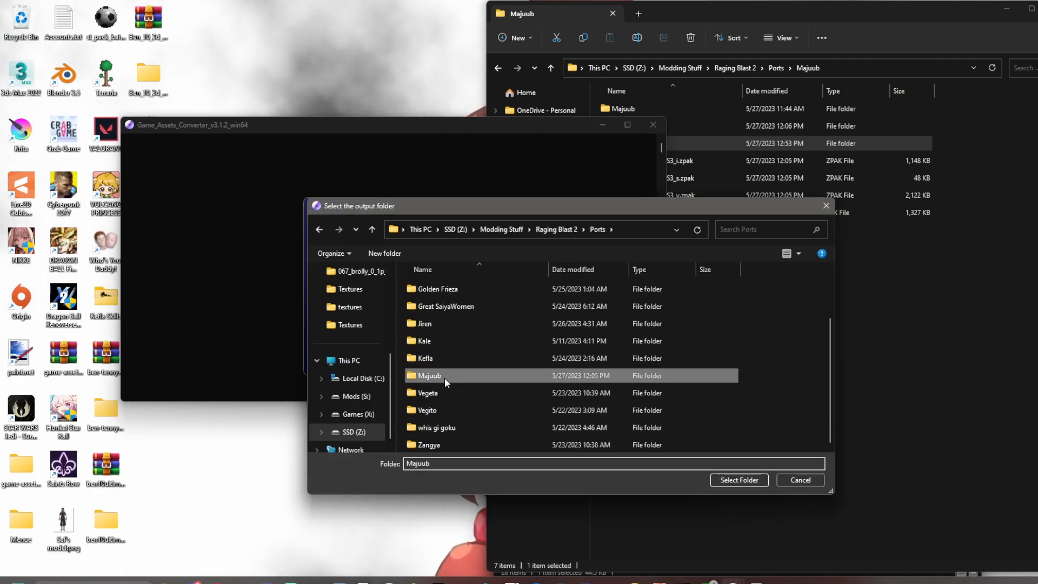
{"action": "double_click", "coordinate": [445, 377]}
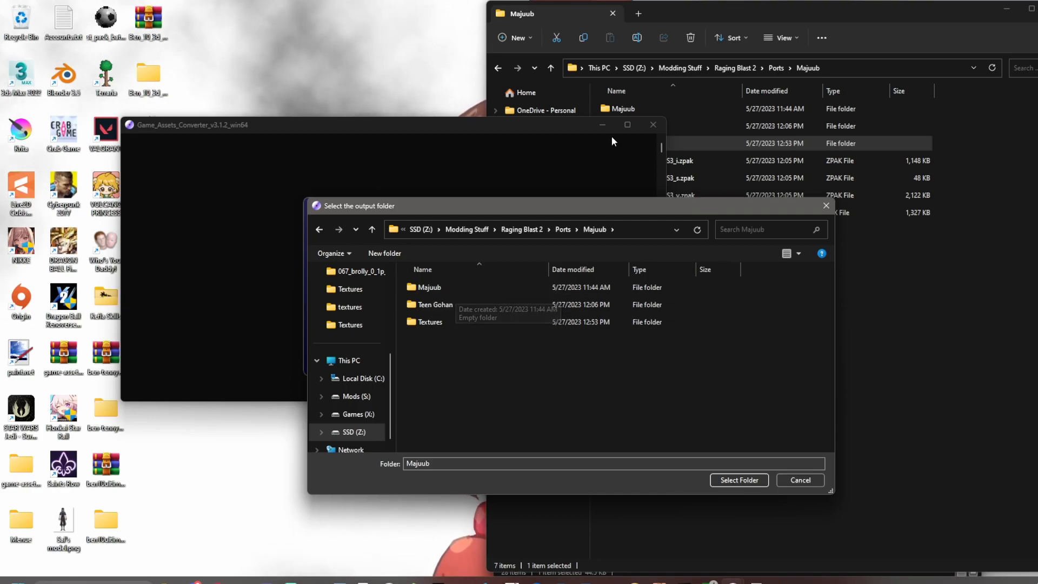
{"action": "double_click", "coordinate": [648, 105]}
{"action": "left_click", "coordinate": [498, 68]}
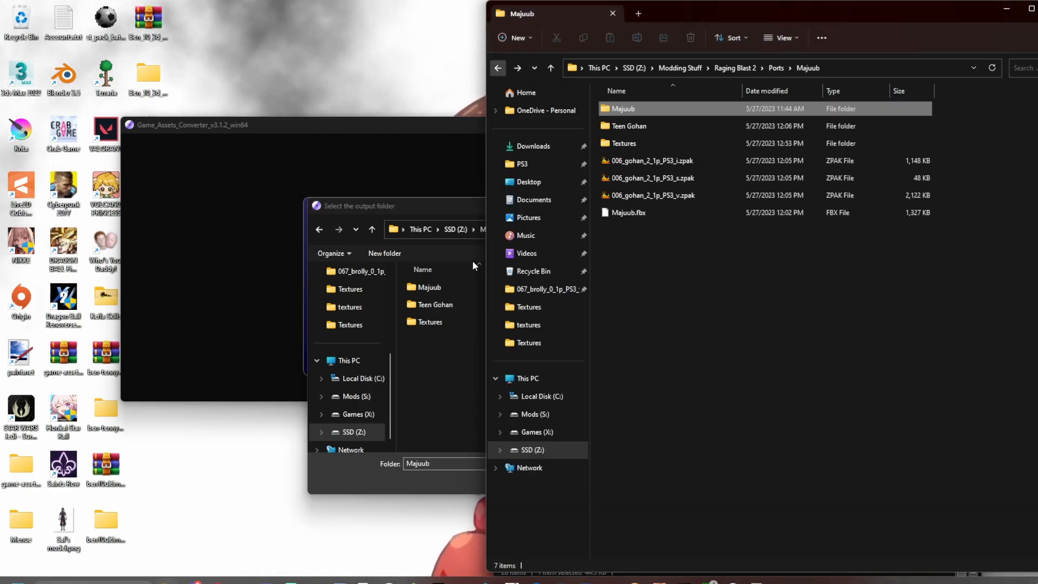
{"action": "left_click", "coordinate": [443, 284]}
{"action": "double_click", "coordinate": [442, 285]}
{"action": "left_click", "coordinate": [738, 482]}
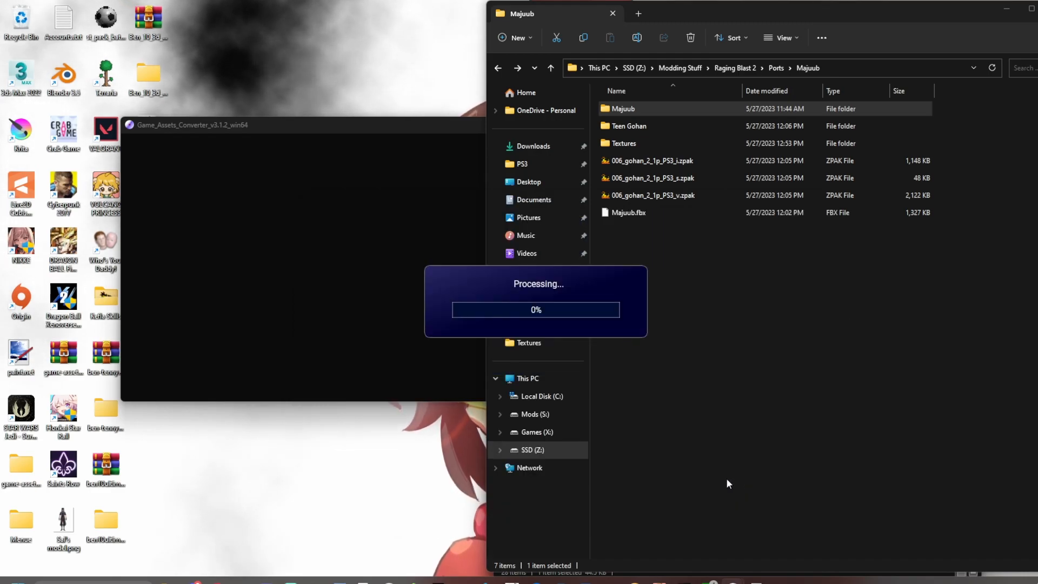
{"action": "left_click", "coordinate": [482, 441]}
{"action": "left_click_drag", "start_coordinate": [482, 441], "coordinate": [680, 442]}
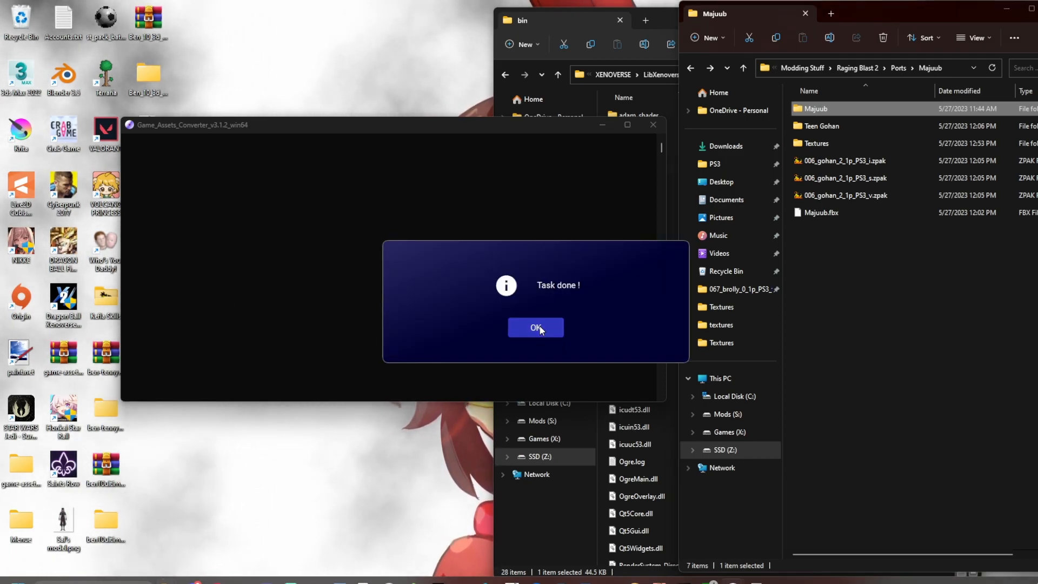
{"action": "left_click", "coordinate": [536, 328]}
- Open st_pack_battle_character_pt_ps3.afs from the game's PS3 data folder in AFSExplorer, with the converted files in Majuub\Majuub shown beside it
{"action": "left_click_drag", "start_coordinate": [664, 21], "coordinate": [302, 32]}
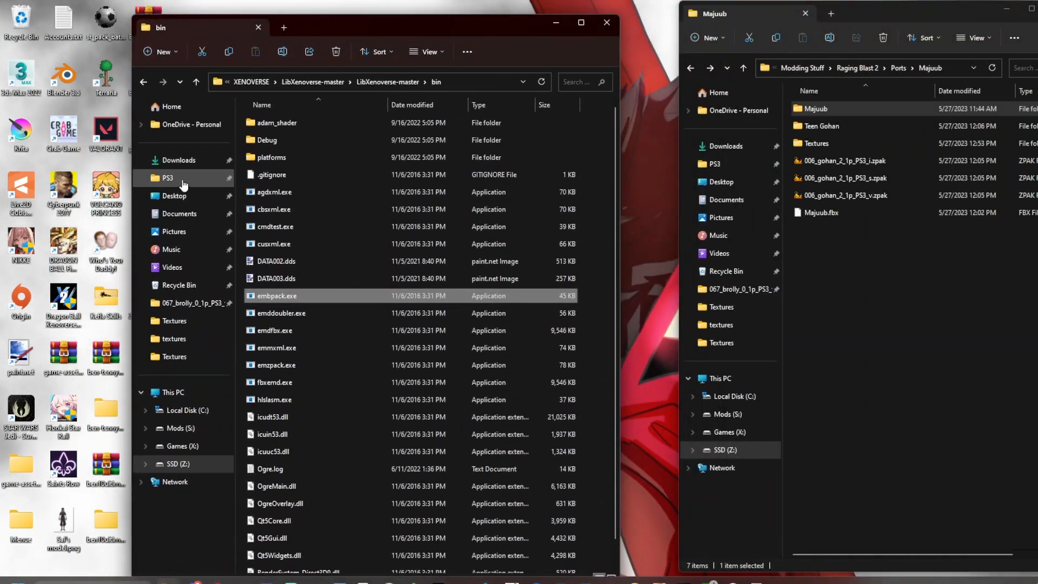
{"action": "left_click", "coordinate": [167, 177]}
{"action": "left_click", "coordinate": [324, 141]}
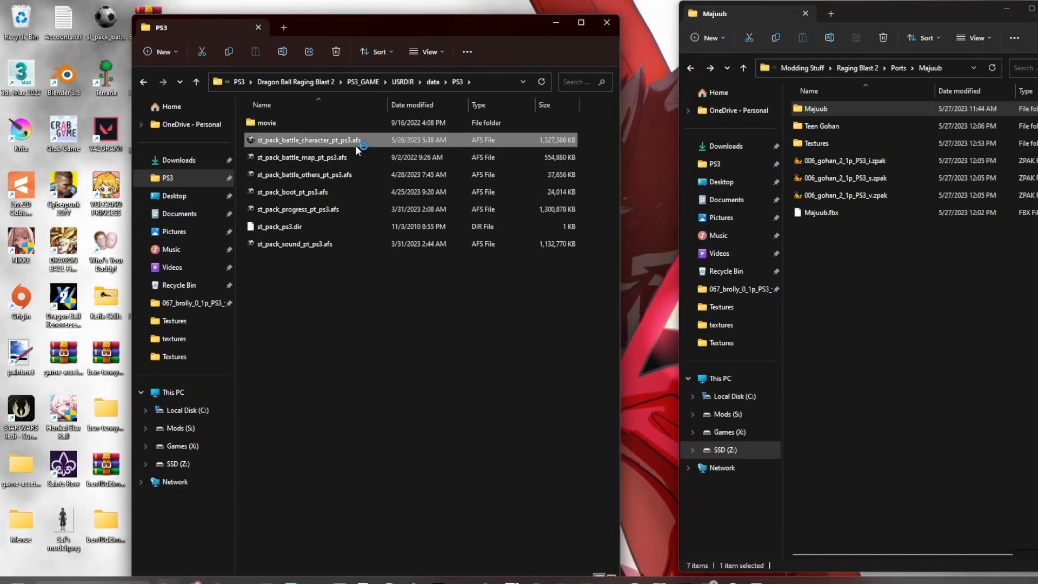
{"action": "double_click", "coordinate": [850, 110]}
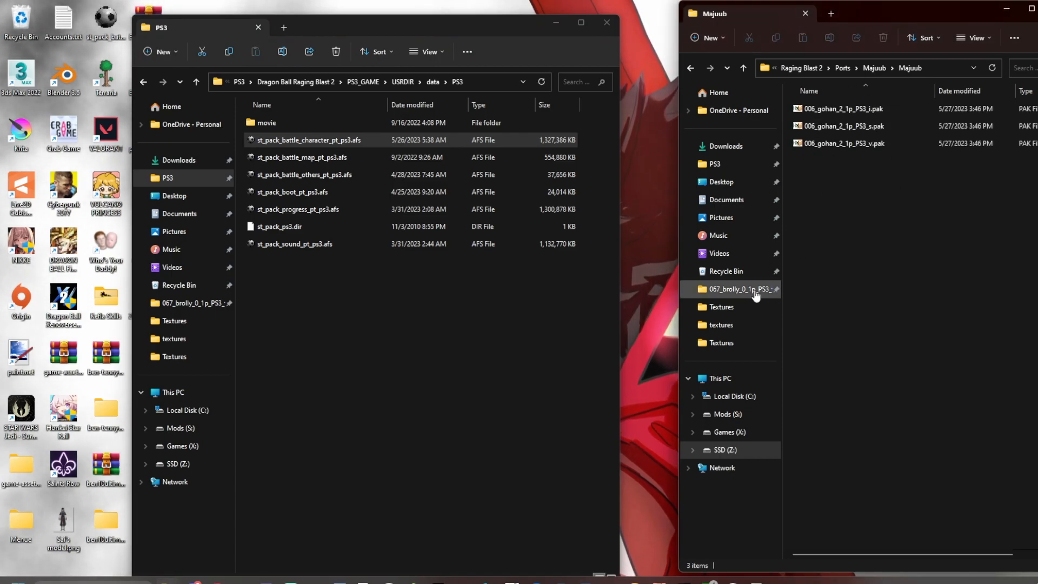
{"action": "left_click_drag", "start_coordinate": [679, 274], "coordinate": [626, 272]}
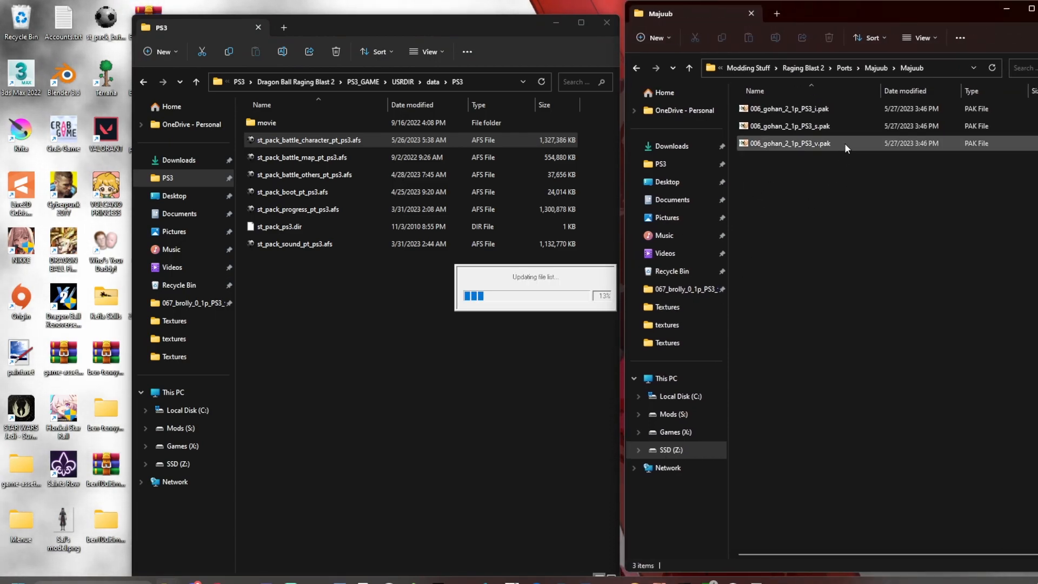
{"action": "left_click", "coordinate": [846, 108]}
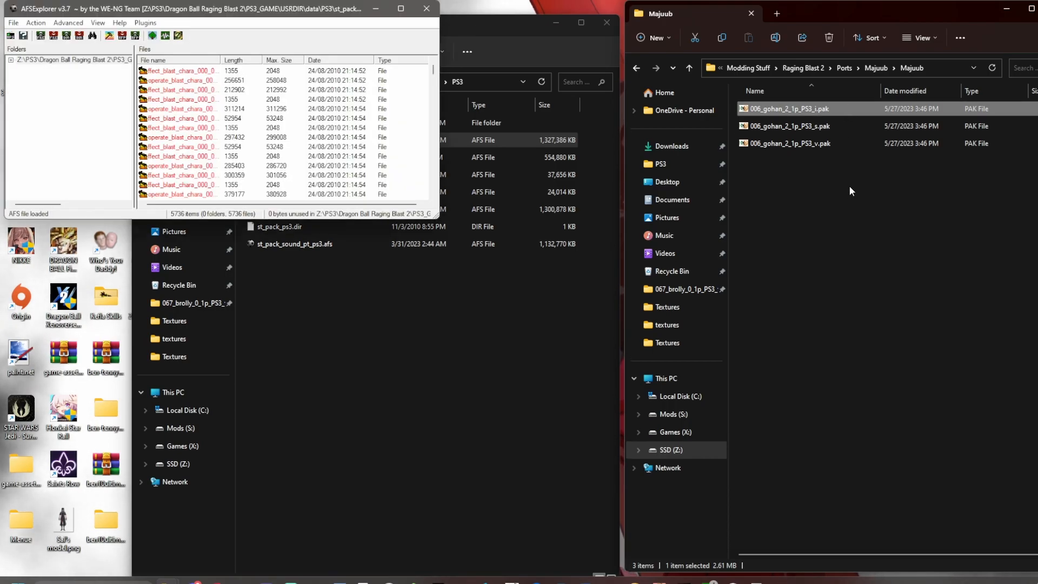
- Enlarge the archive window and locate the 005_gohan_1_1p_PS3 entries in its file list
{"action": "left_click_drag", "start_coordinate": [437, 217], "coordinate": [480, 566]}
{"action": "left_click", "coordinate": [354, 386]}
{"action": "key", "text": "0"}
{"action": "scroll", "coordinate": [355, 390], "scroll_direction": "down", "scroll_amount": 20}
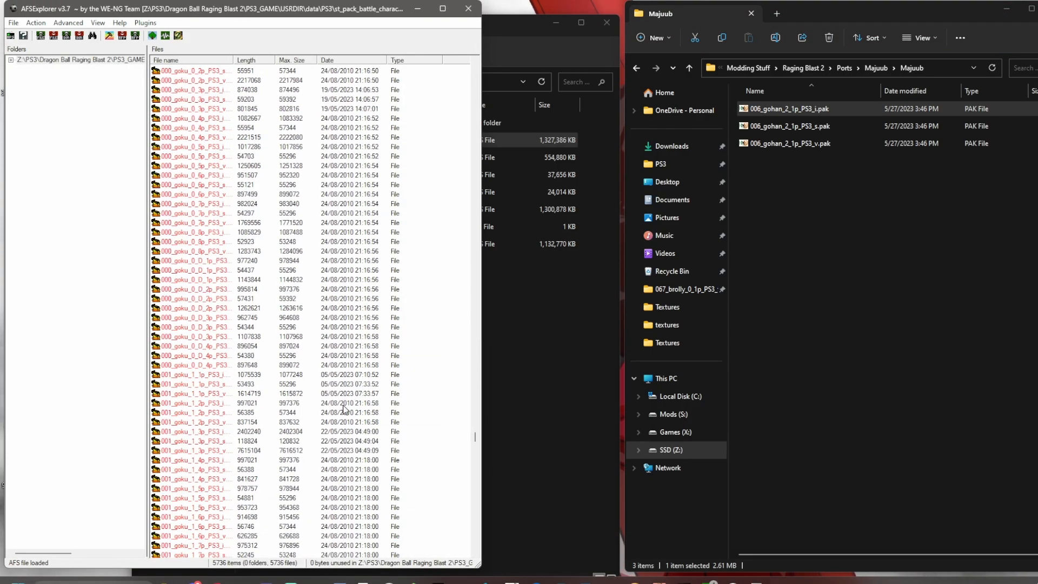
{"action": "scroll", "coordinate": [352, 453], "scroll_direction": "down", "scroll_amount": 17}
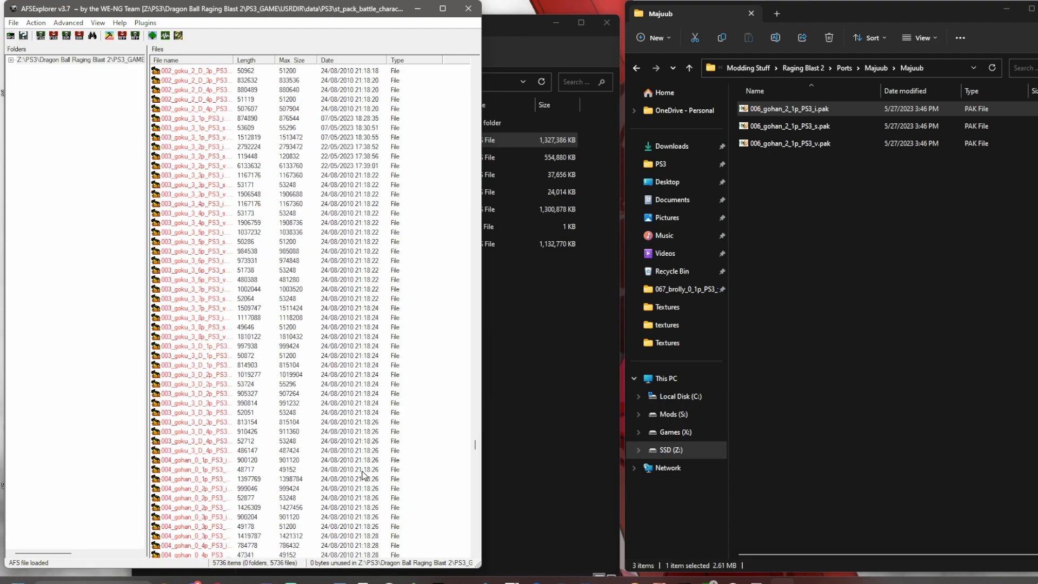
{"action": "scroll", "coordinate": [227, 392], "scroll_direction": "down", "scroll_amount": 5}
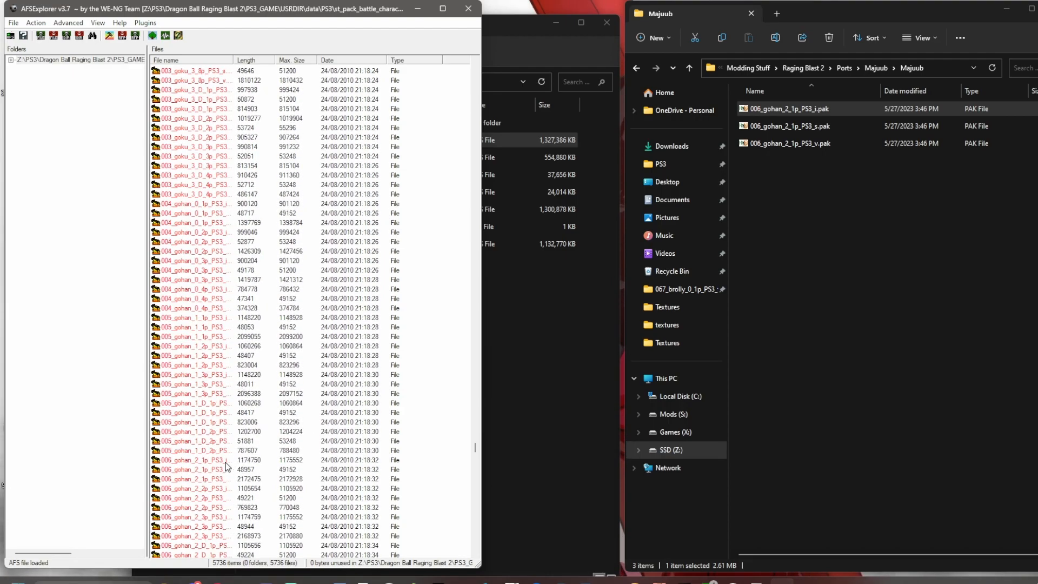
{"action": "left_click", "coordinate": [209, 357]}
{"action": "left_click", "coordinate": [215, 347]}
{"action": "left_click", "coordinate": [216, 336]}
{"action": "left_click", "coordinate": [217, 317]}
- Try to import 006_gohan_2_1p_PS3_i.pak over the 005_gohan_1_1p_PS3_i entry and accept new reserved space for it
{"action": "left_click", "coordinate": [819, 108]}
{"action": "left_click_drag", "start_coordinate": [223, 322], "coordinate": [223, 322]}
{"action": "left_click", "coordinate": [545, 331]}
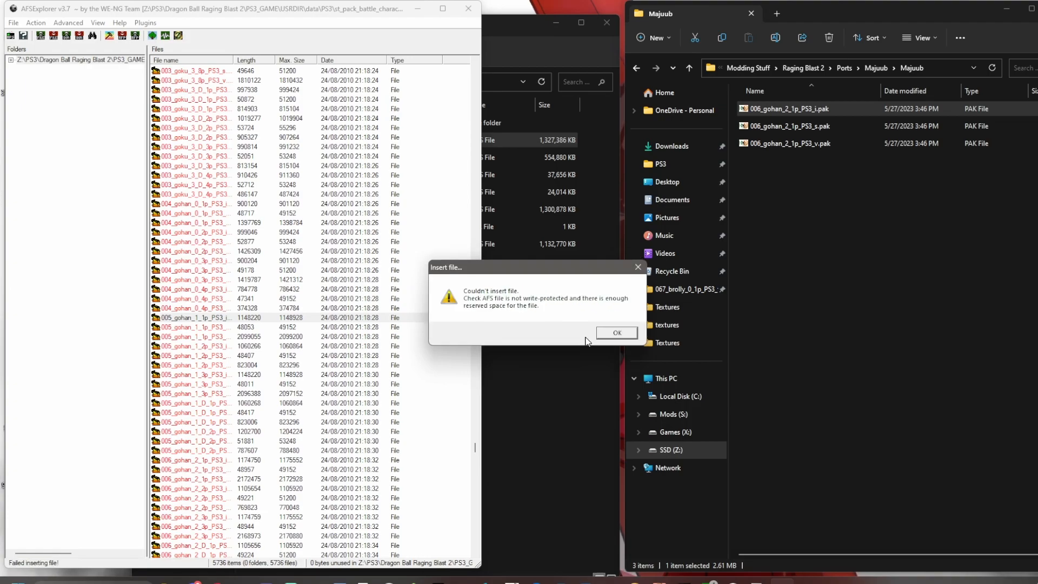
{"action": "left_click", "coordinate": [611, 335]}
- Set new reserved space for the 005_gohan_1_1p_PS3 s and v entries by importing 006_gohan_2_1p_PS3_s.pak and 006_gohan_2_1p_PS3_v.pak over them
{"action": "left_click_drag", "start_coordinate": [811, 125], "coordinate": [227, 329]}
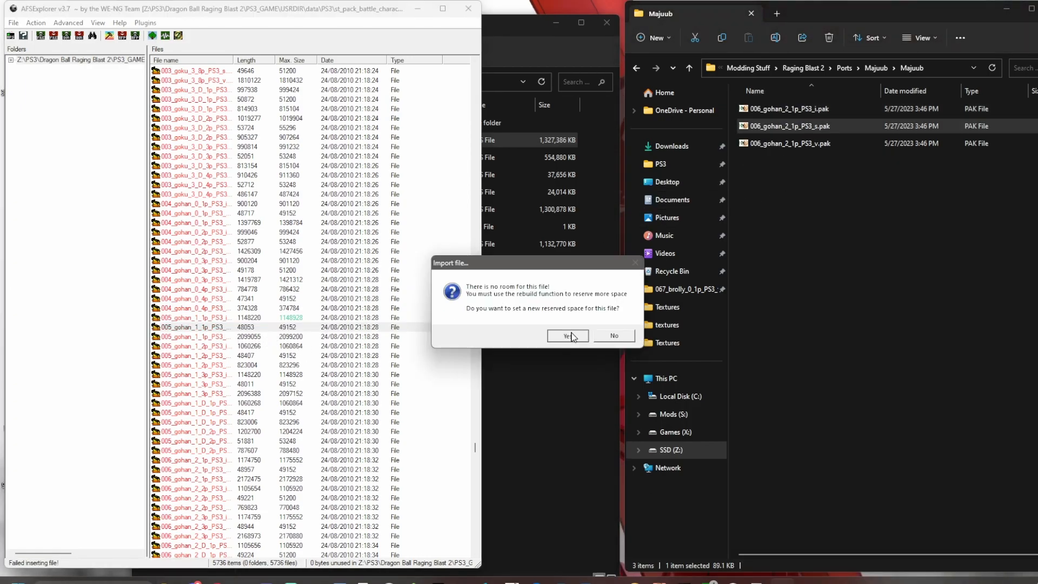
{"action": "left_click", "coordinate": [567, 336]}
{"action": "left_click_drag", "start_coordinate": [800, 145], "coordinate": [243, 341]}
{"action": "left_click", "coordinate": [573, 336]}
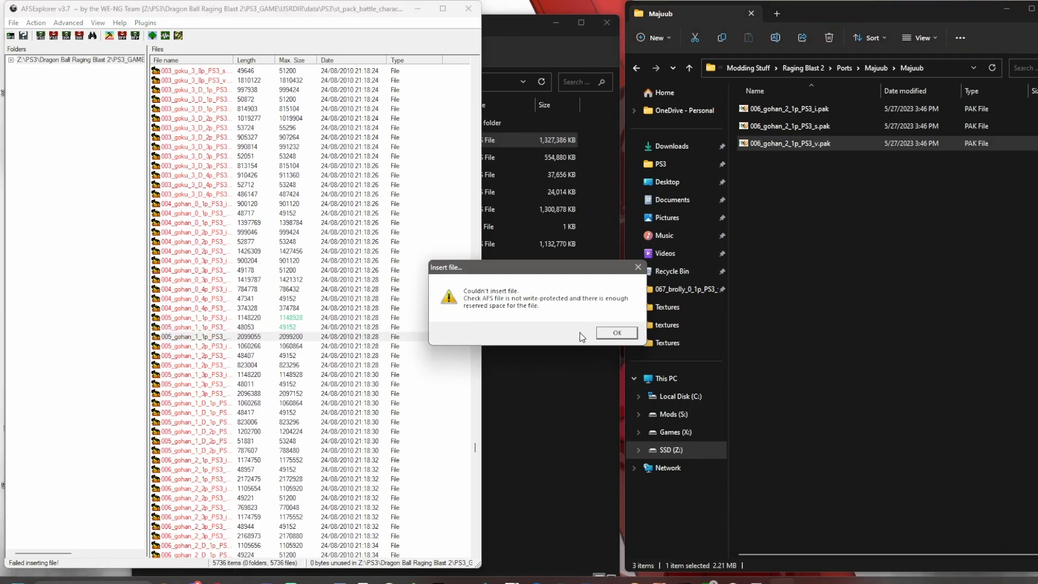
{"action": "left_click", "coordinate": [617, 333]}
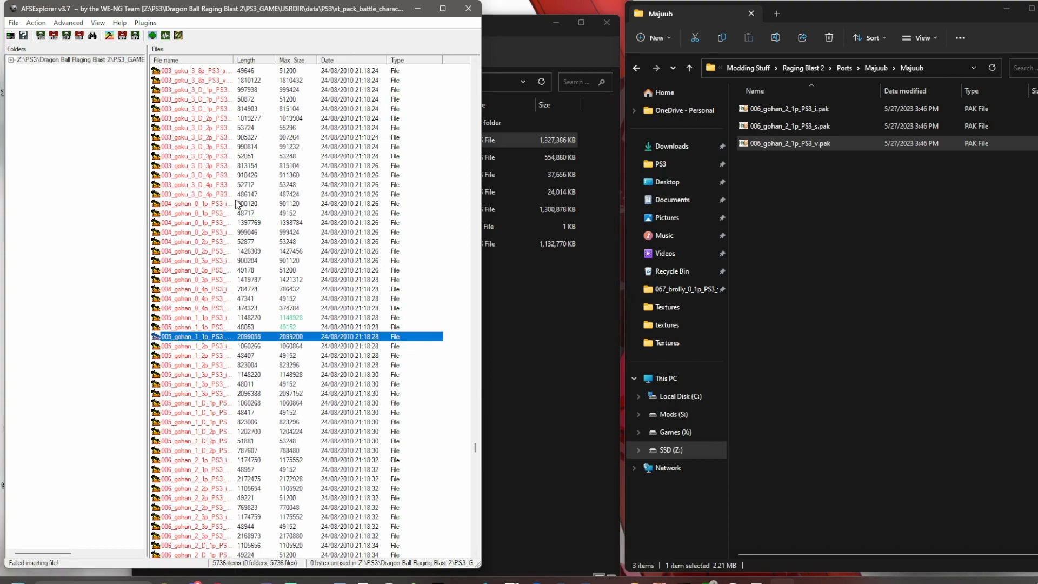
- Regenerate the AFS archive with the modified reserved space, overwriting st_pack_battle_character_pt_ps3.afs on the Desktop
{"action": "left_click", "coordinate": [111, 36]}
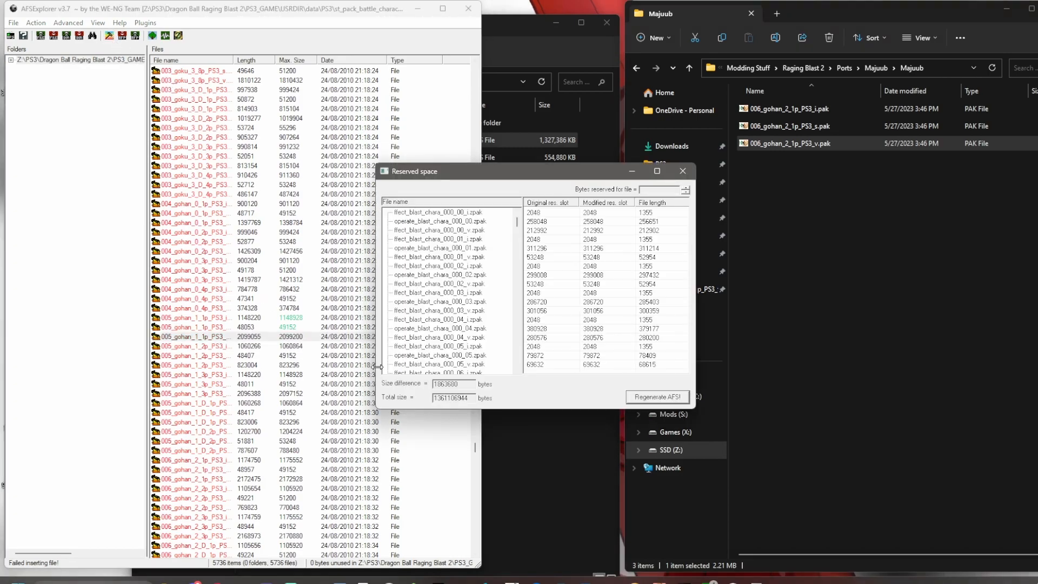
{"action": "left_click", "coordinate": [636, 397]}
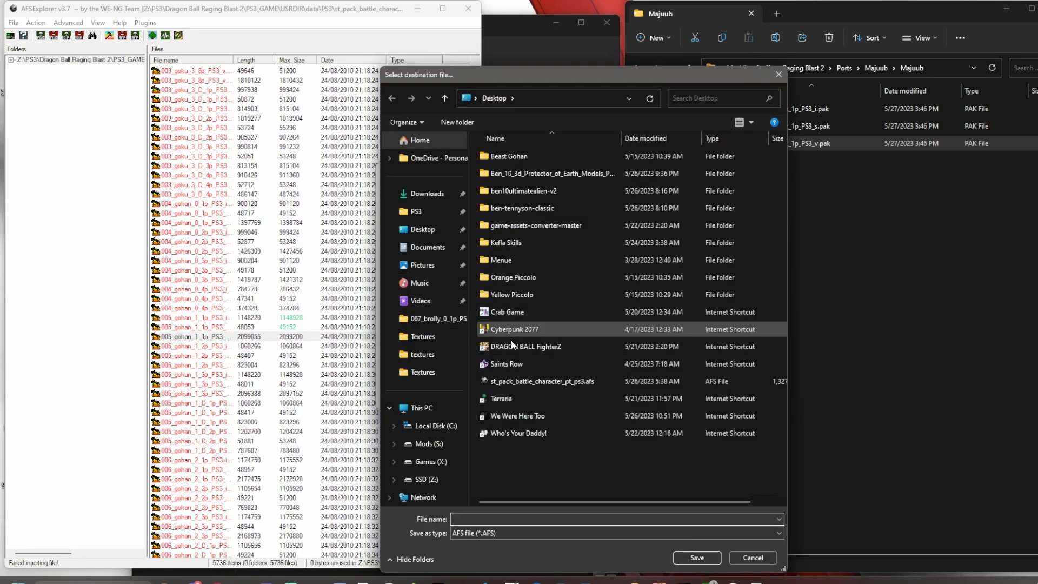
{"action": "left_click", "coordinate": [549, 379]}
{"action": "double_click", "coordinate": [549, 376]}
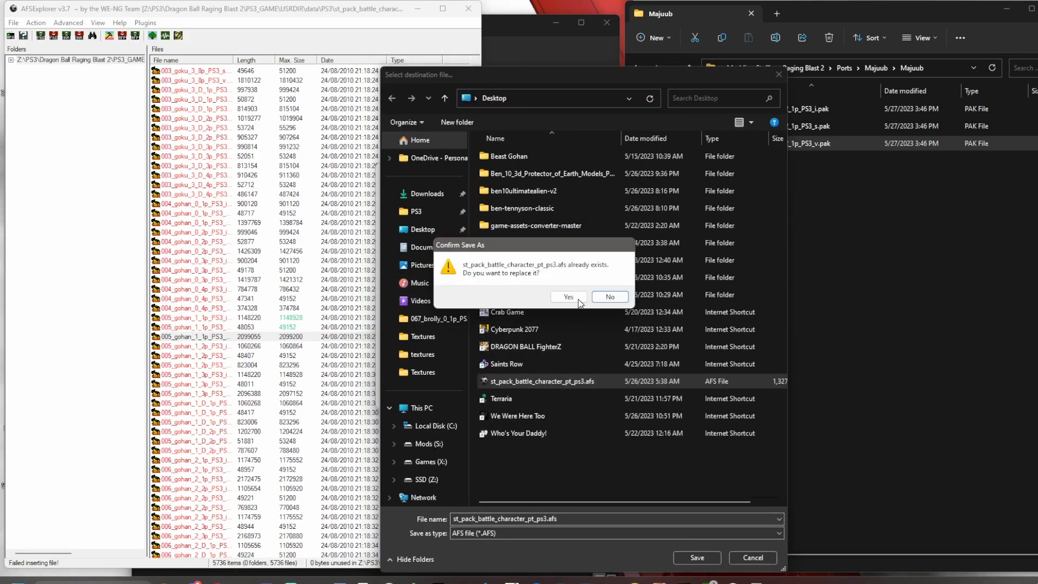
{"action": "left_click", "coordinate": [576, 299]}
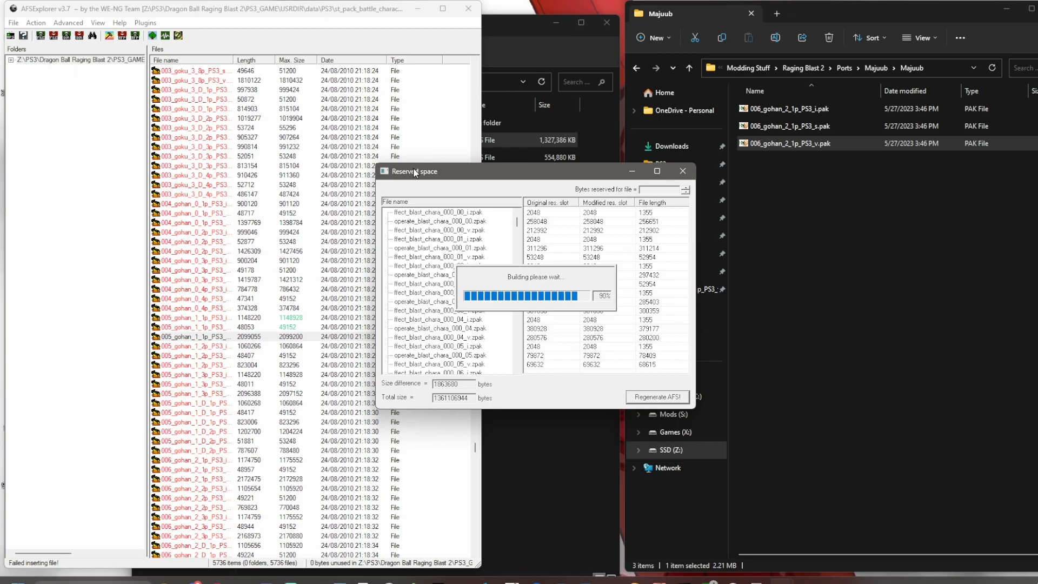
{"action": "left_click", "coordinate": [555, 330]}
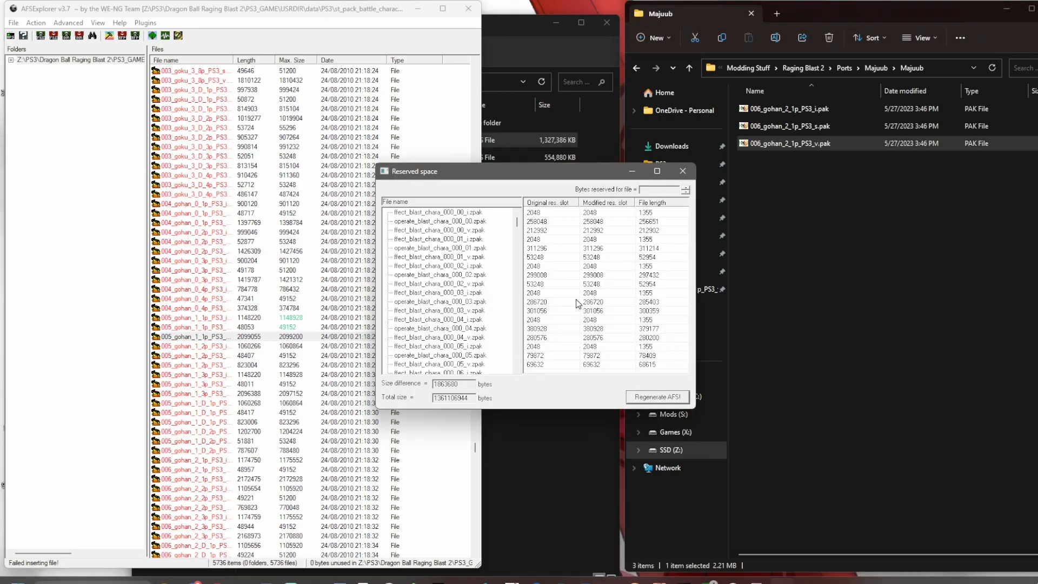
{"action": "left_click", "coordinate": [682, 172]}
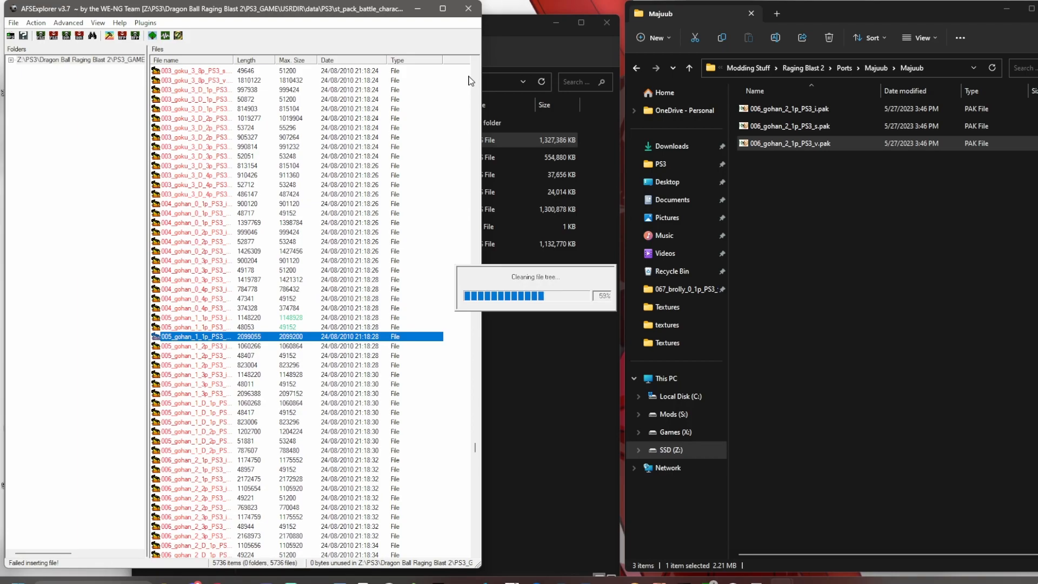
- Close AFSExplorer and replace st_pack_battle_character_pt_ps3.afs in the game's PS3 folder with the rebuilt Desktop copy
{"action": "left_click", "coordinate": [468, 8]}
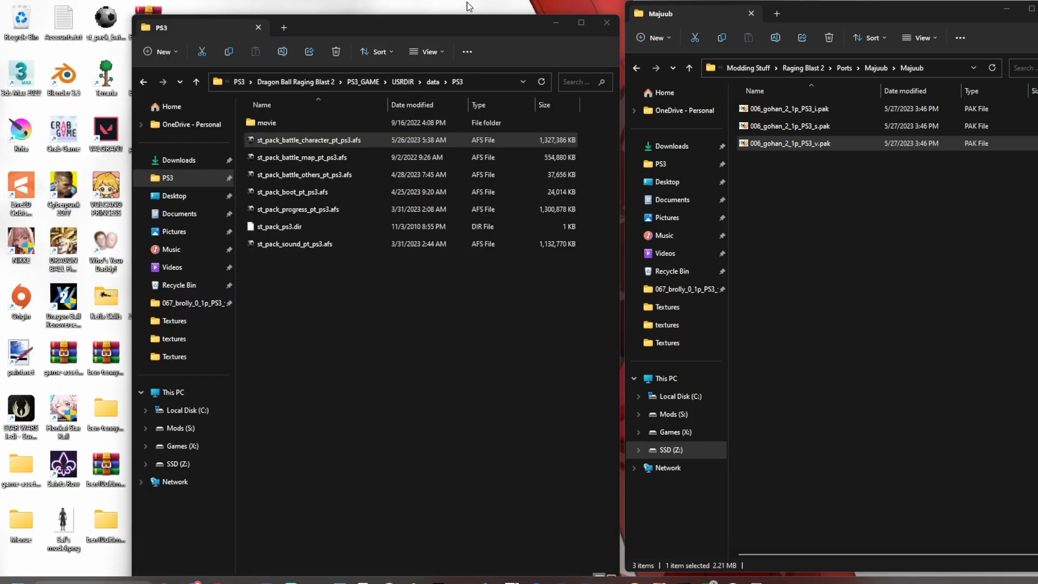
{"action": "left_click_drag", "start_coordinate": [115, 33], "coordinate": [331, 317]}
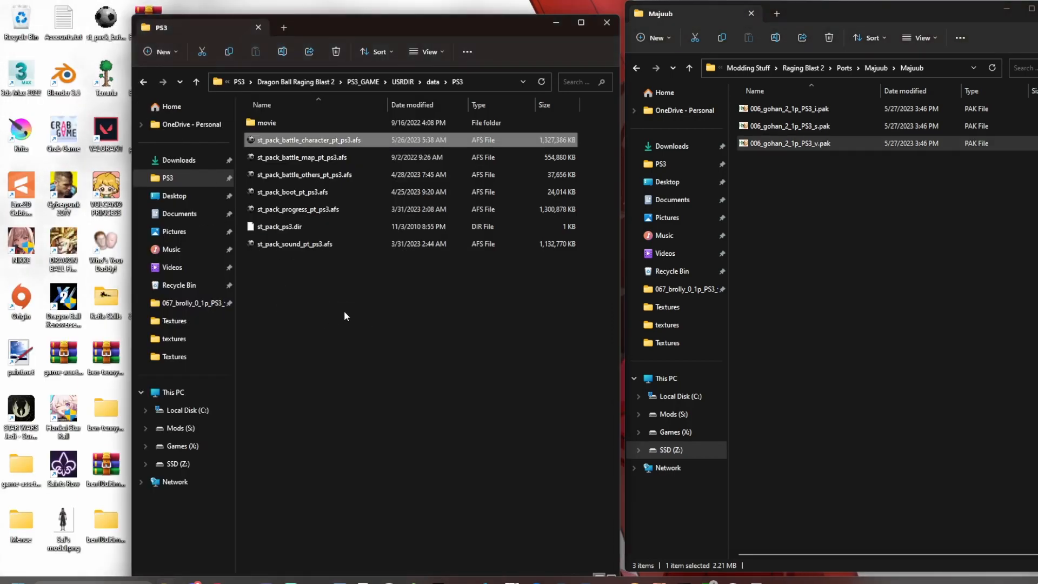
{"action": "left_click", "coordinate": [460, 221]}
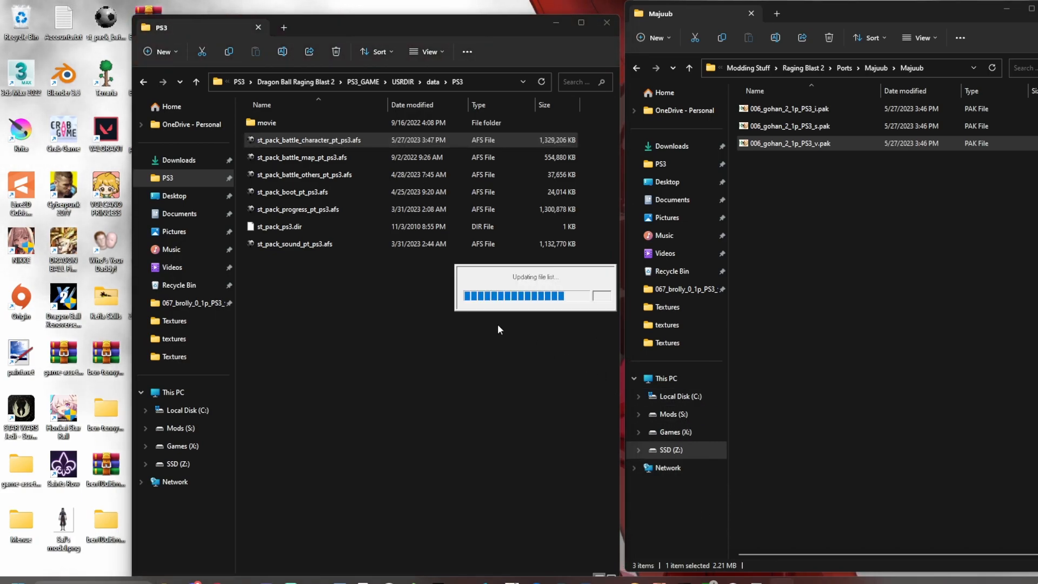
- Bring up the rebuilt archive in AFSExplorer, enlarge its window and locate the 005_gohan_1_1p_PS3_i entry
{"action": "left_click", "coordinate": [103, 146]}
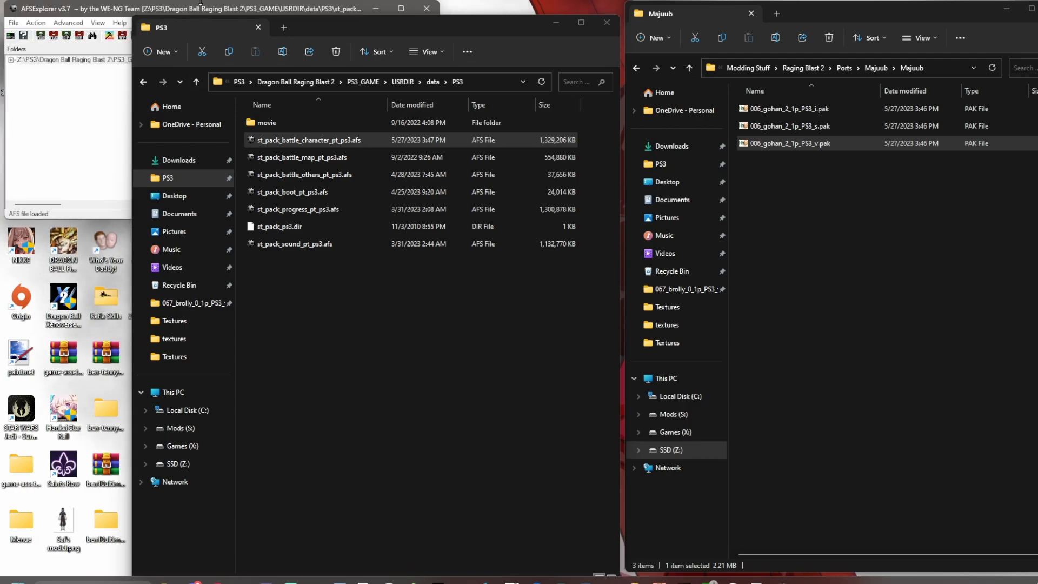
{"action": "left_click_drag", "start_coordinate": [427, 214], "coordinate": [499, 574]}
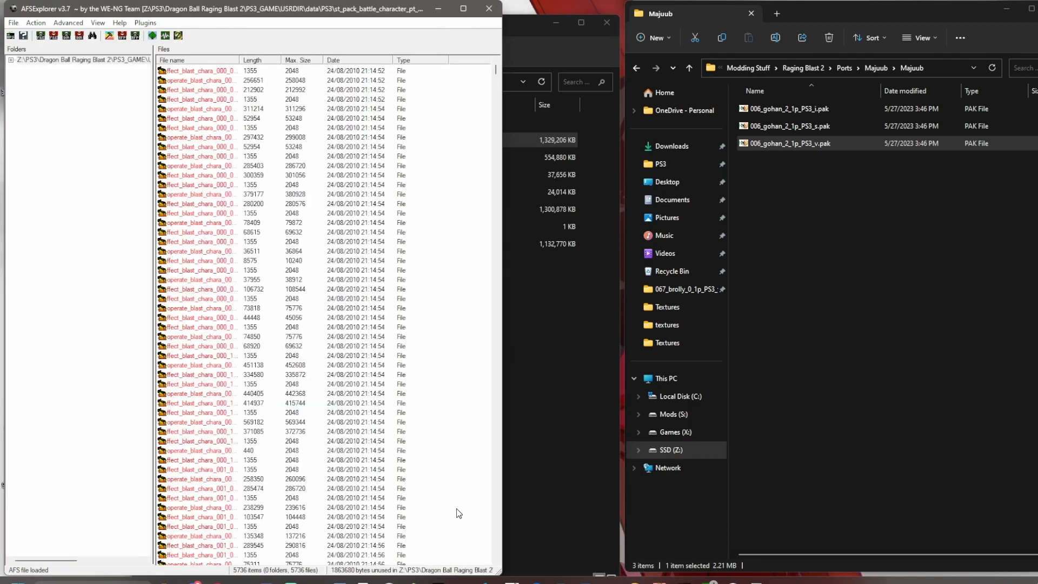
{"action": "left_click", "coordinate": [387, 489]}
{"action": "key", "text": "0"}
{"action": "scroll", "coordinate": [371, 465], "scroll_direction": "down", "scroll_amount": 20}
{"action": "scroll", "coordinate": [281, 356], "scroll_direction": "down", "scroll_amount": 20}
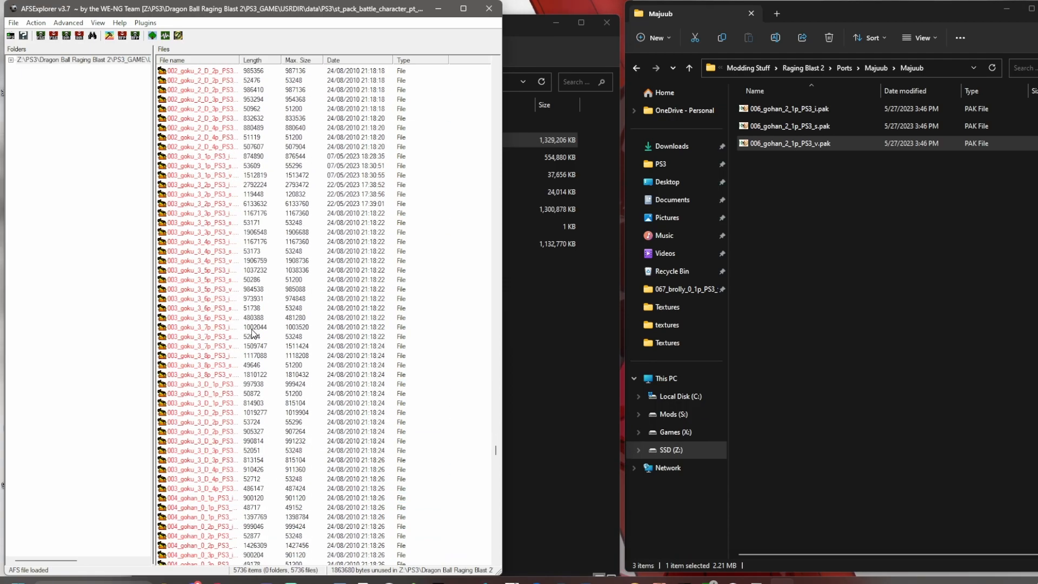
{"action": "left_click", "coordinate": [266, 328]}
- Replace the 005_gohan_1_1p_PS3 i, s and v entries with the matching 006_gohan_2_1p_PS3 i, s and v .pak files
{"action": "left_click_drag", "start_coordinate": [825, 113], "coordinate": [311, 324]}
{"action": "left_click", "coordinate": [562, 332]}
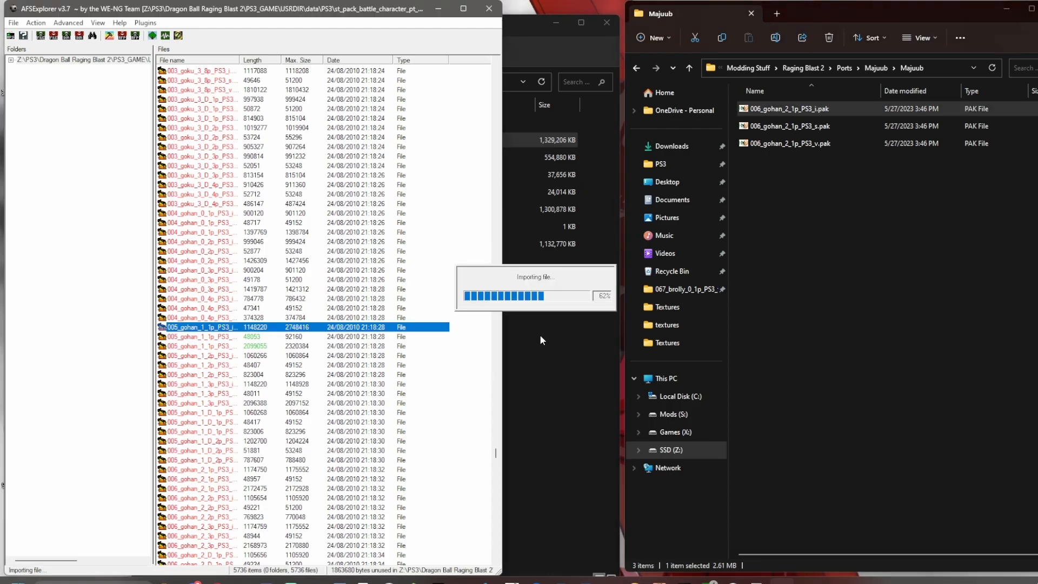
{"action": "left_click_drag", "start_coordinate": [834, 124], "coordinate": [252, 337]}
{"action": "left_click", "coordinate": [562, 333]}
{"action": "left_click", "coordinate": [305, 347]}
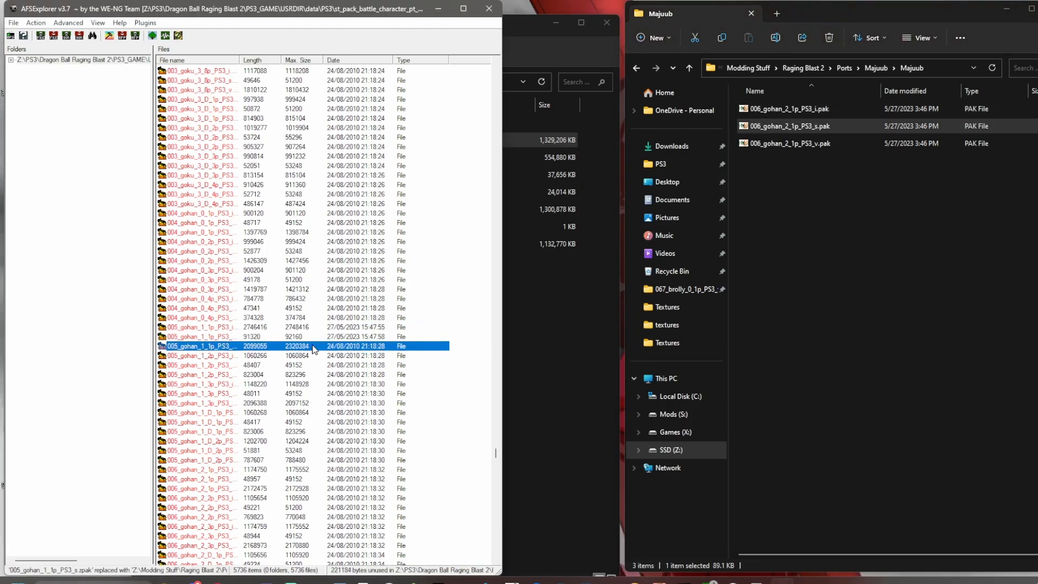
{"action": "left_click_drag", "start_coordinate": [811, 144], "coordinate": [261, 351]}
{"action": "left_click", "coordinate": [558, 332]}
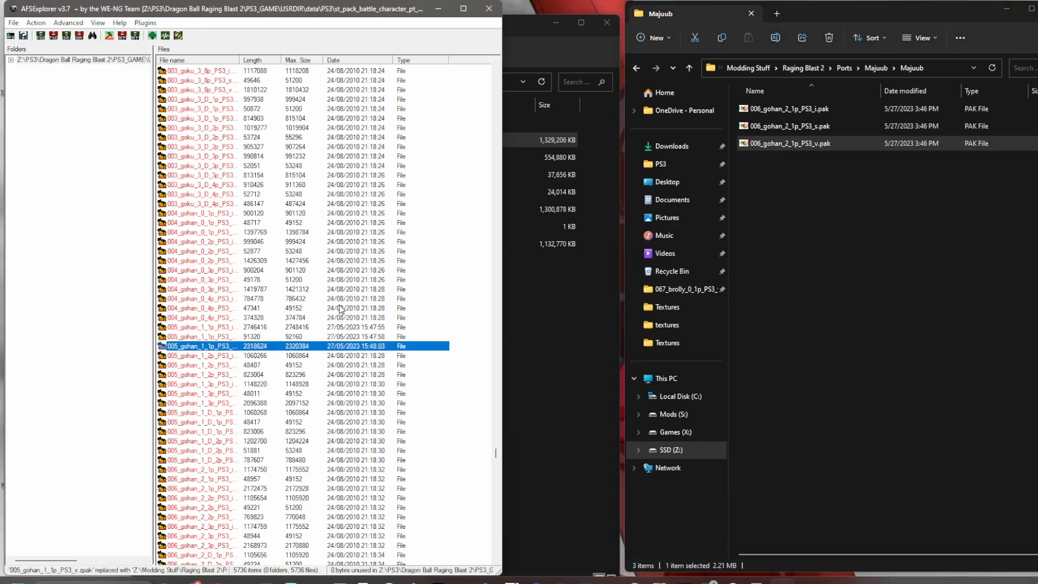
- Close AFSExplorer, switch to RPCS3 and boot Dragon Ball: Raging Blast 2 from its game list
{"action": "left_click", "coordinate": [489, 9]}
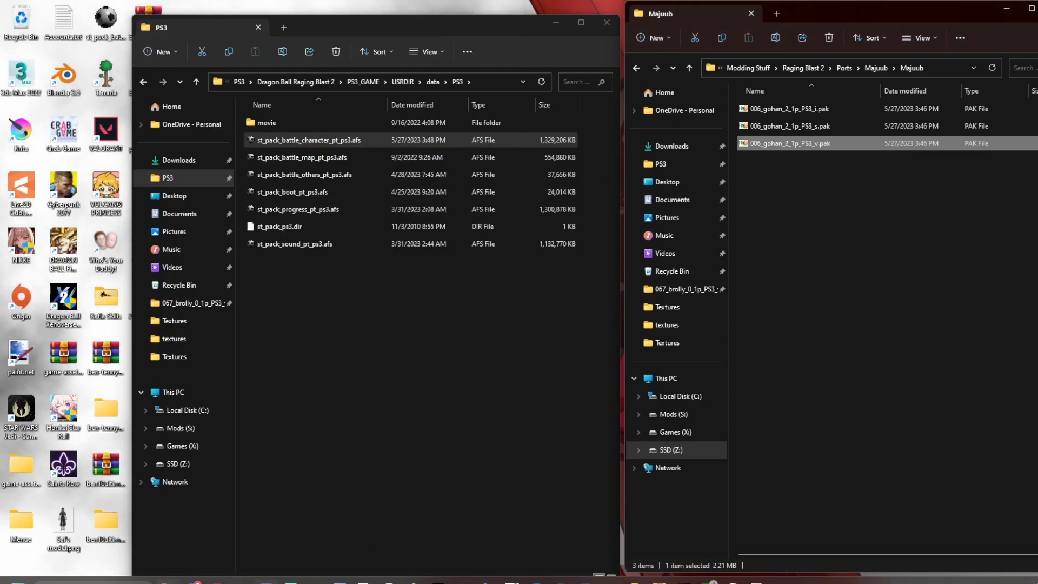
{"action": "left_click", "coordinate": [266, 582]}
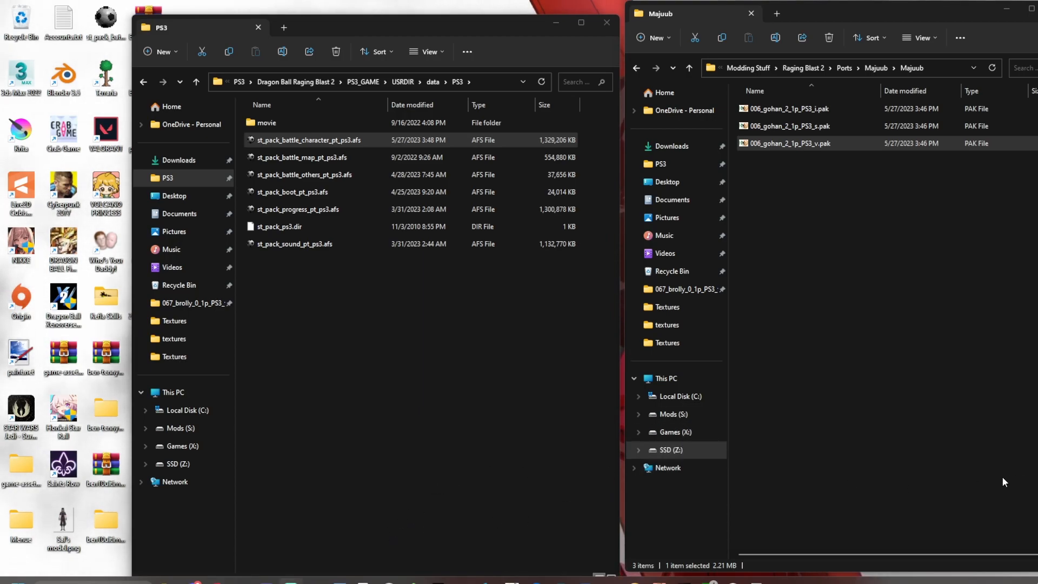
{"action": "left_click_drag", "start_coordinate": [1037, 400], "coordinate": [846, 188]}
{"action": "scroll", "coordinate": [861, 331], "scroll_direction": "down", "scroll_amount": 3}
{"action": "left_click", "coordinate": [863, 306]}
{"action": "right_click", "coordinate": [863, 306]}
{"action": "left_click", "coordinate": [880, 314]}
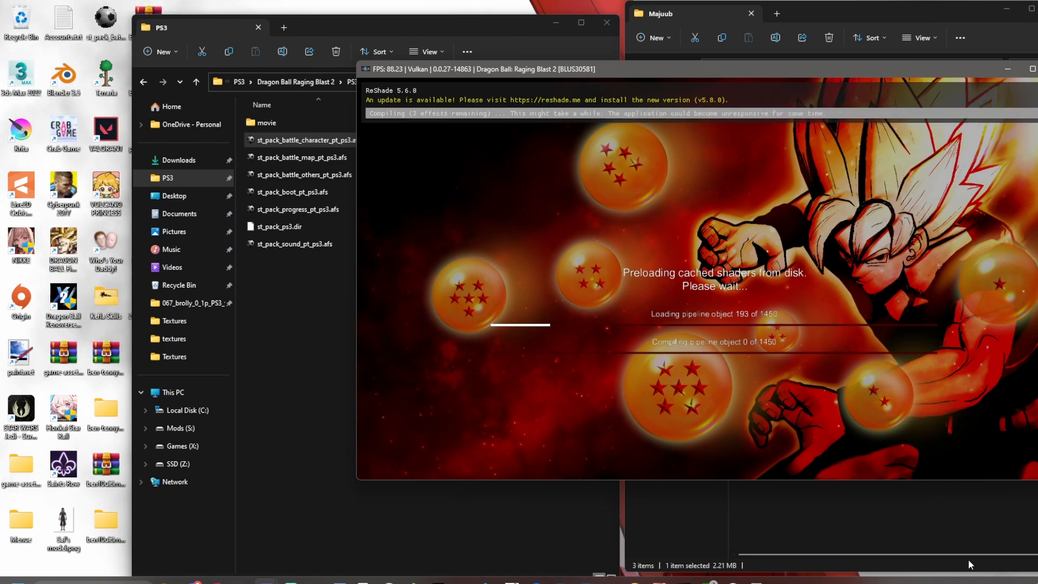
- Open the system volume mixer and reposition the Raging Blast 2 game window on the desktop
{"action": "left_click", "coordinate": [965, 583]}
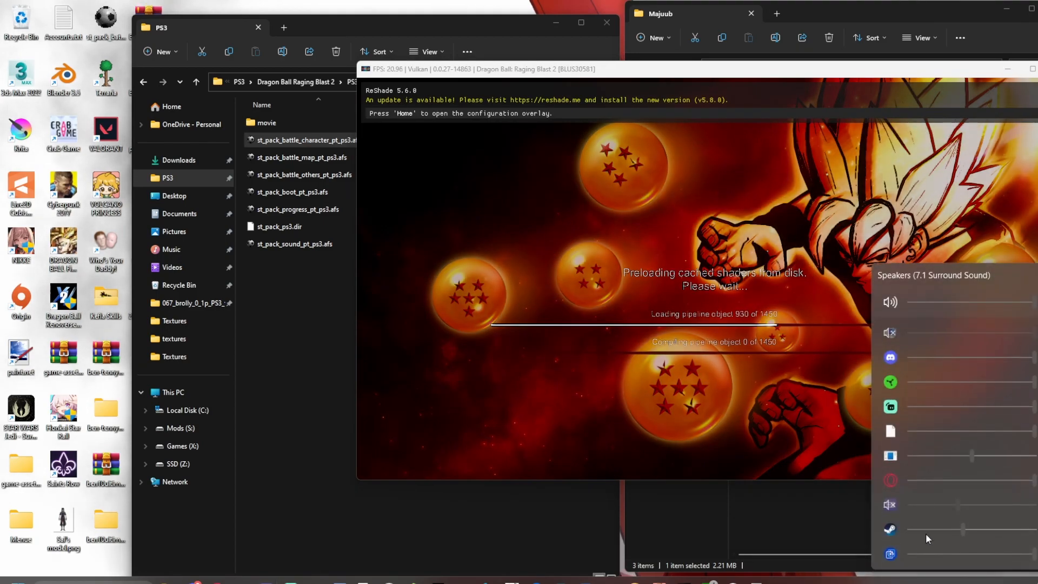
{"action": "left_click", "coordinate": [860, 162]}
{"action": "left_click_drag", "start_coordinate": [854, 59], "coordinate": [854, 63]}
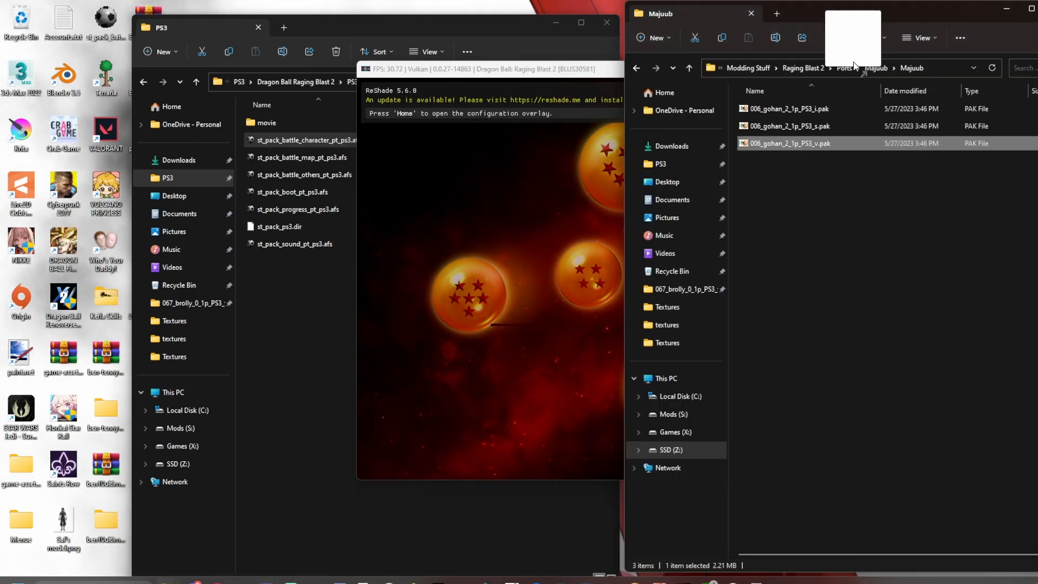
{"action": "left_click", "coordinate": [548, 111]}
{"action": "left_click_drag", "start_coordinate": [956, 69], "coordinate": [821, 67]}
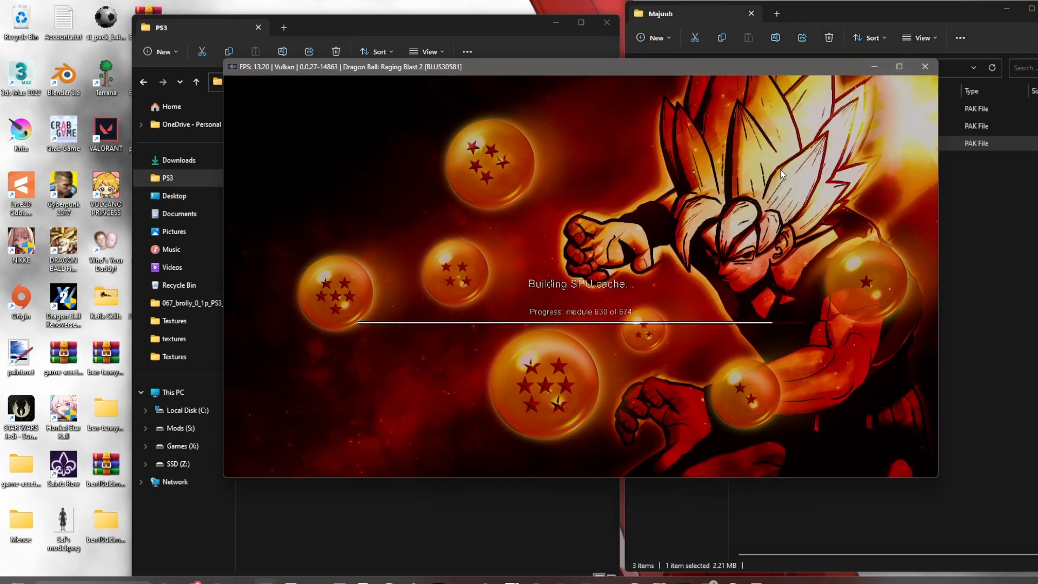
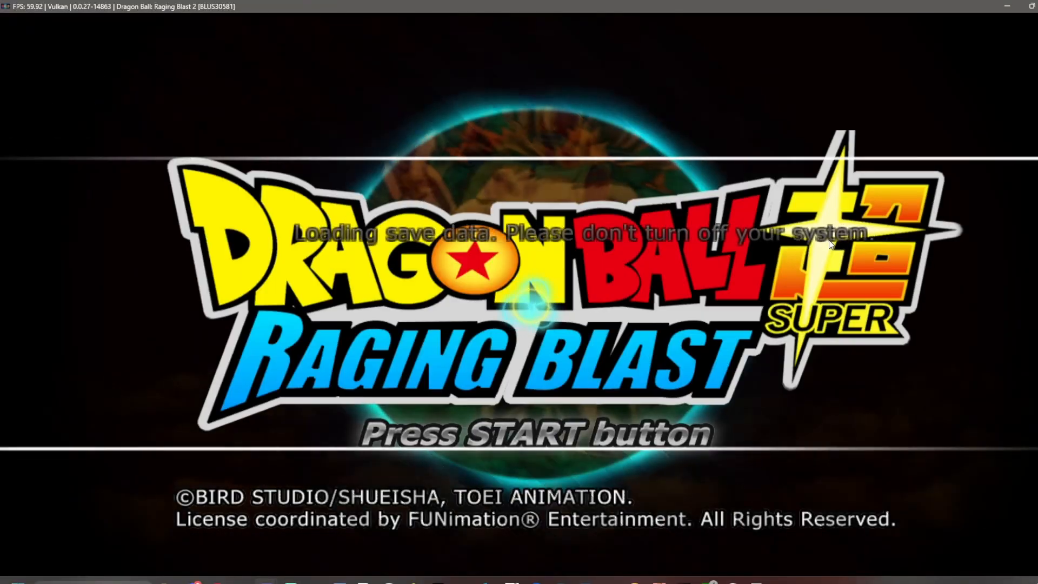
- Start the game from the title screen and proceed to the battle's character selection
{"action": "key", "text": "Return"}
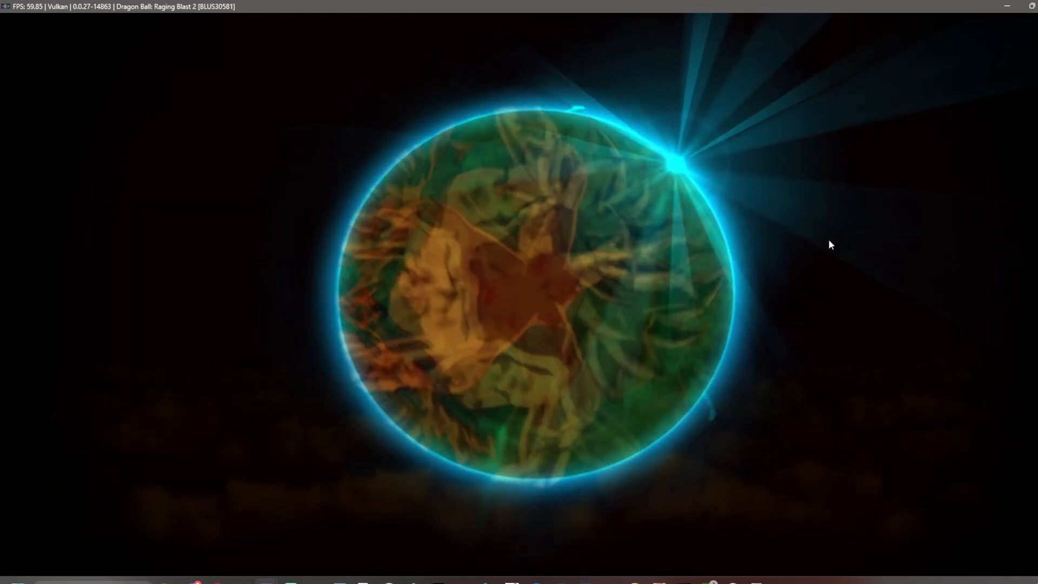
{"action": "key", "text": "x"}
{"action": "key", "text": "x"}
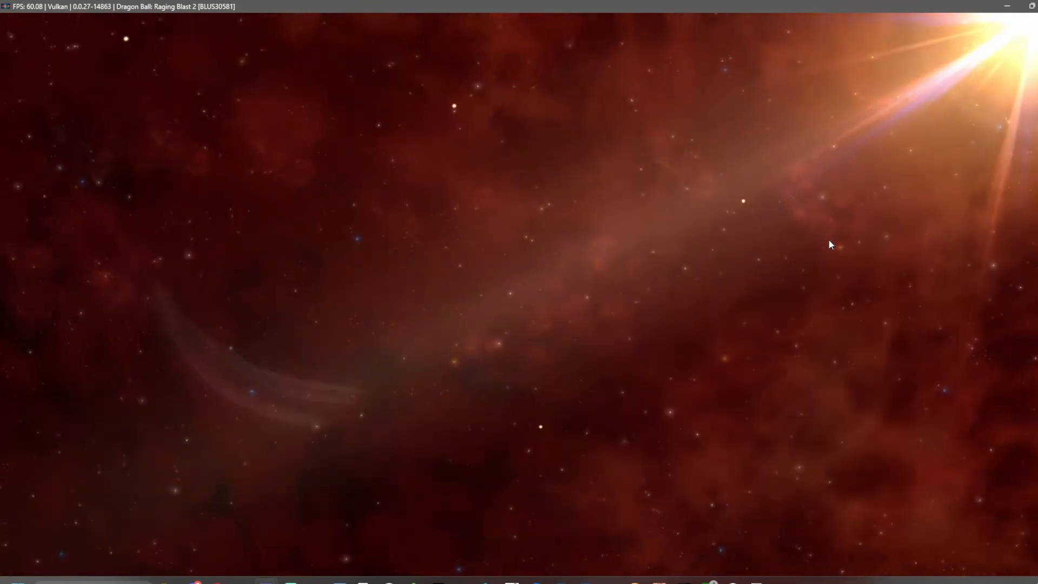
- Choose Teen Gohan as the player's only fighter and confirm the team
{"action": "key", "text": "Left"}
{"action": "key", "text": "Down"}
{"action": "key", "text": "Down"}
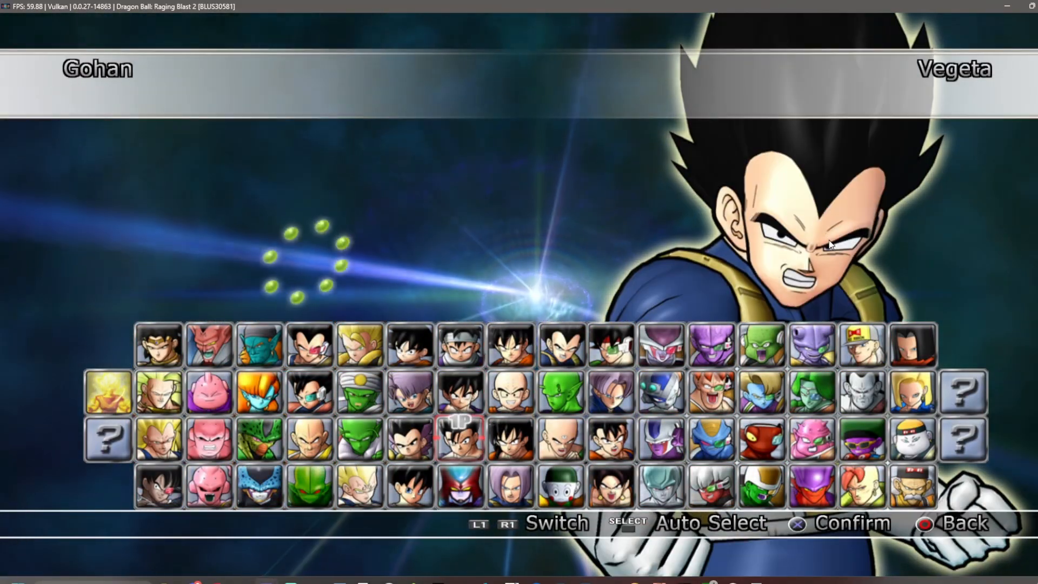
{"action": "key", "text": "Up"}
{"action": "key", "text": "x"}
{"action": "key", "text": "x"}
{"action": "key", "text": "x"}
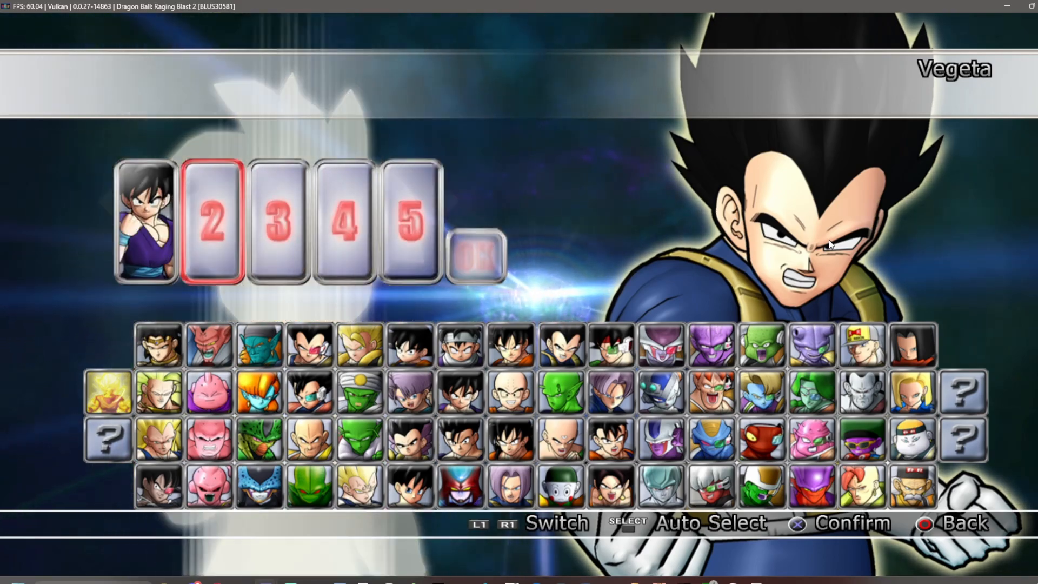
{"action": "key", "text": "Right"}
{"action": "key", "text": "x"}
- Choose base-form Broly as the CPU opponent and confirm the remaining selections to start the battle
{"action": "key", "text": "Left"}
{"action": "key", "text": "Left"}
{"action": "key", "text": "Left"}
{"action": "key", "text": "Left"}
{"action": "key", "text": "Left"}
{"action": "key", "text": "Left"}
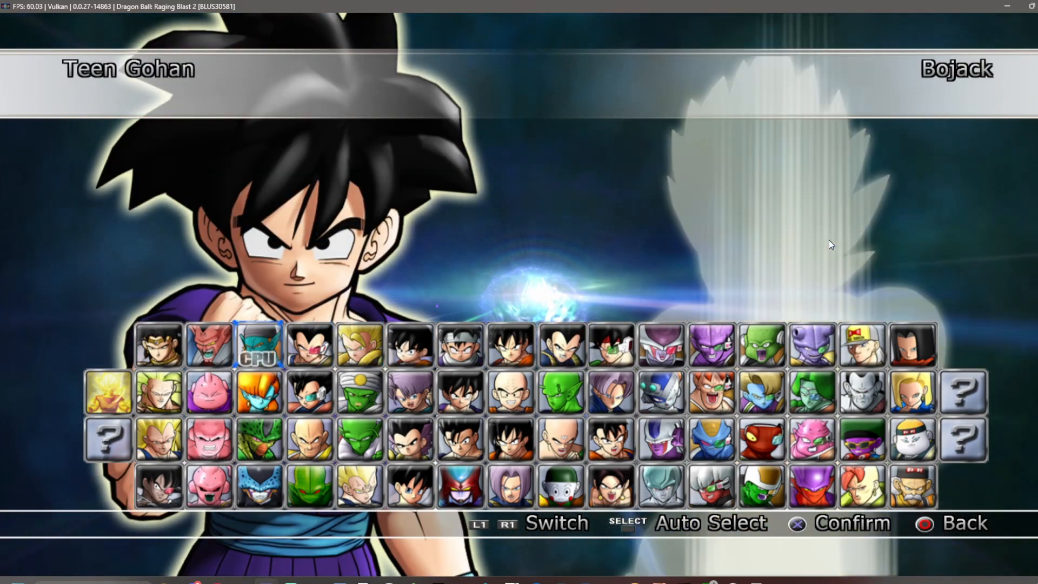
{"action": "key", "text": "Left"}
{"action": "key", "text": "Left"}
{"action": "key", "text": "x"}
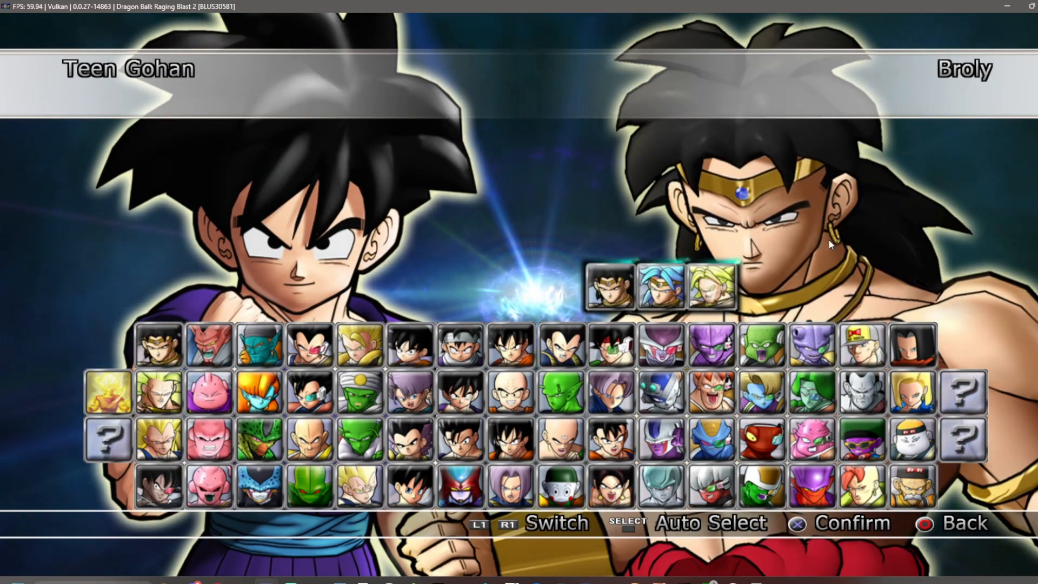
{"action": "key", "text": "x"}
{"action": "key", "text": "Down"}
{"action": "key", "text": "Down"}
{"action": "key", "text": "Right"}
{"action": "key", "text": "Up"}
{"action": "key", "text": "Up"}
{"action": "key", "text": "x"}
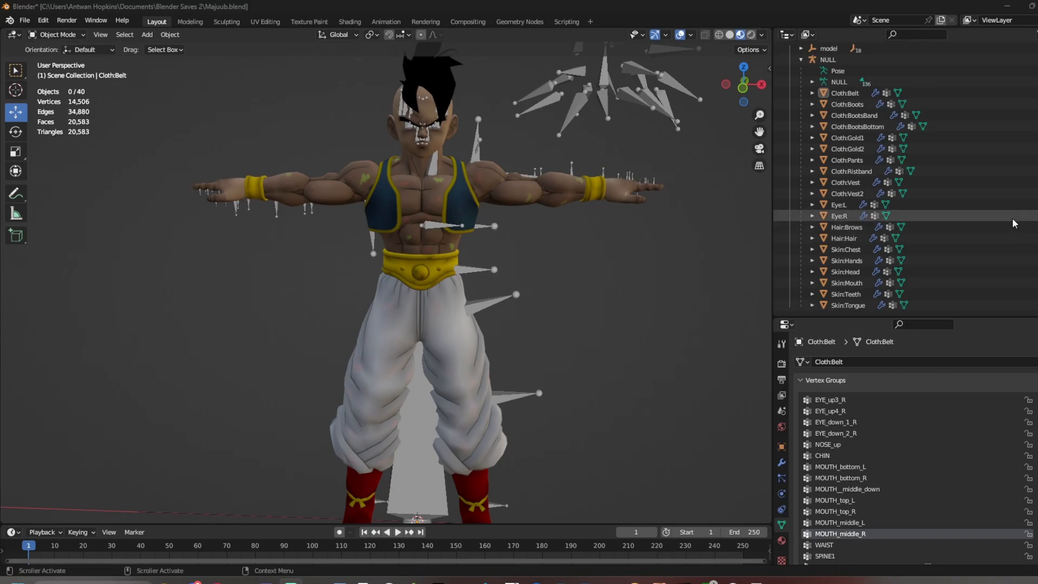
- In Blender, select the Cloth:Belt mesh and enlarge the properties area to examine its vertex groups and UV maps
{"action": "left_click", "coordinate": [849, 98]}
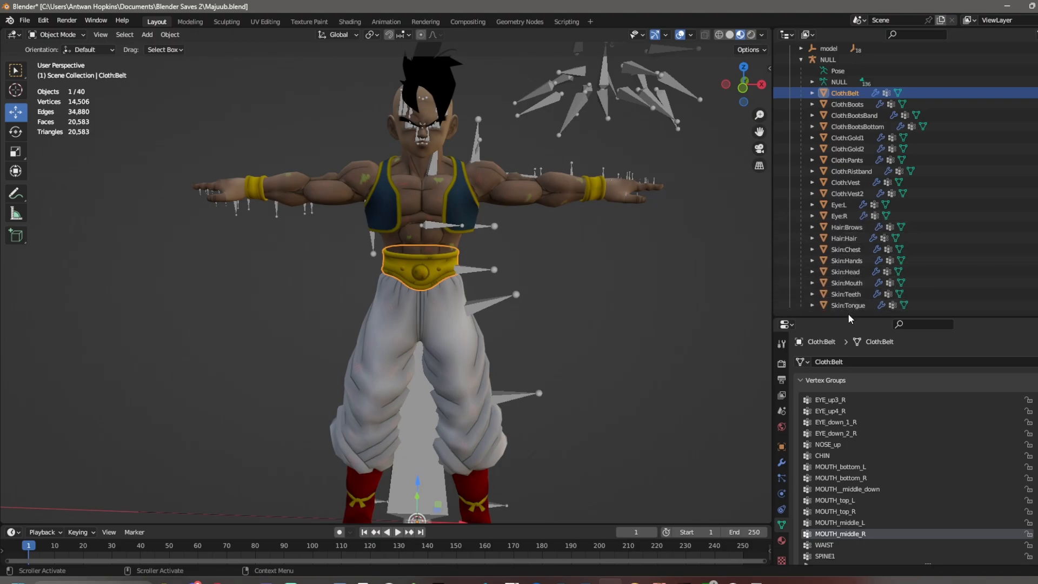
{"action": "left_click_drag", "start_coordinate": [848, 316], "coordinate": [846, 251]}
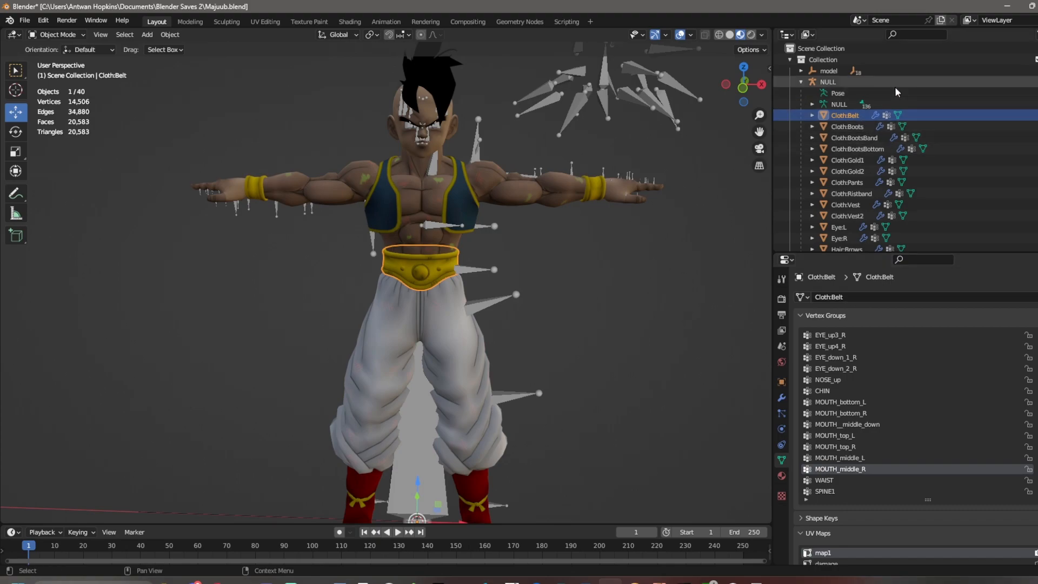
{"action": "left_click", "coordinate": [1008, 6]}
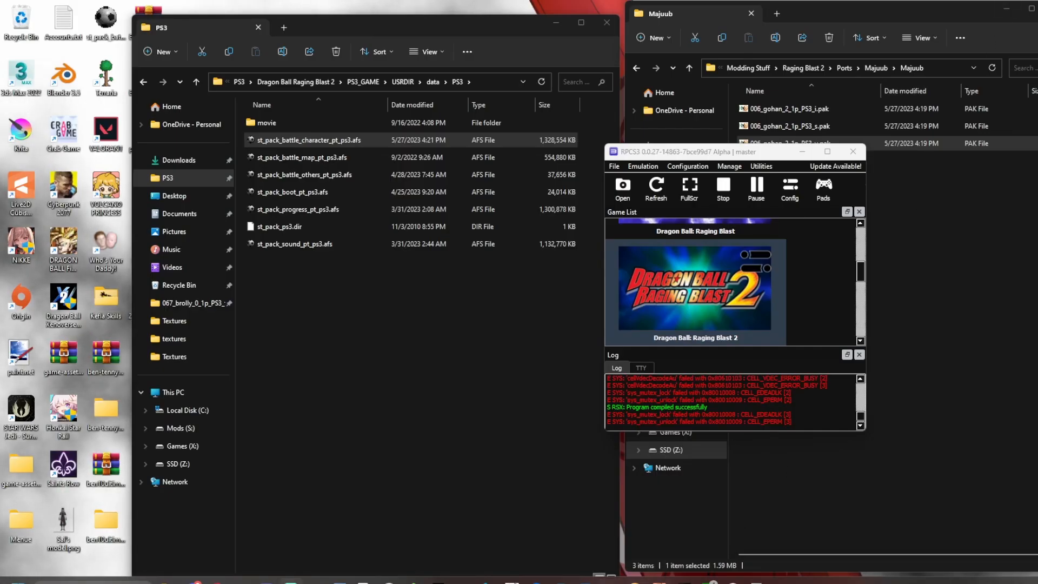
- Switch back to the Raging Blast 2 window and start a battle with Teen Gohan against a CPU-controlled Vegeta
{"action": "mouse_move", "coordinate": [266, 581]}
{"action": "left_click", "coordinate": [295, 522]}
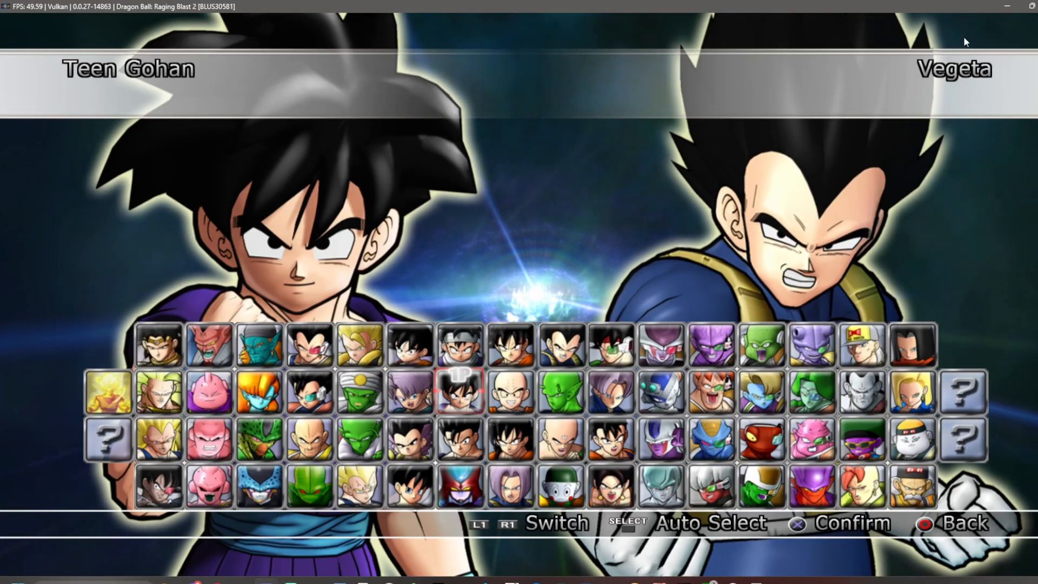
{"action": "key", "text": "x"}
{"action": "key", "text": "x"}
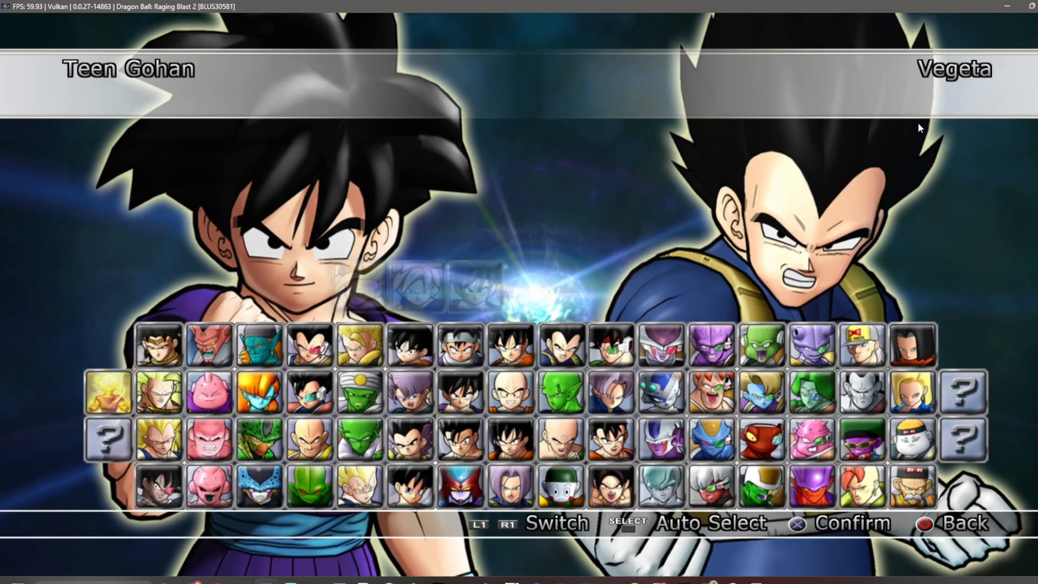
{"action": "key", "text": "x"}
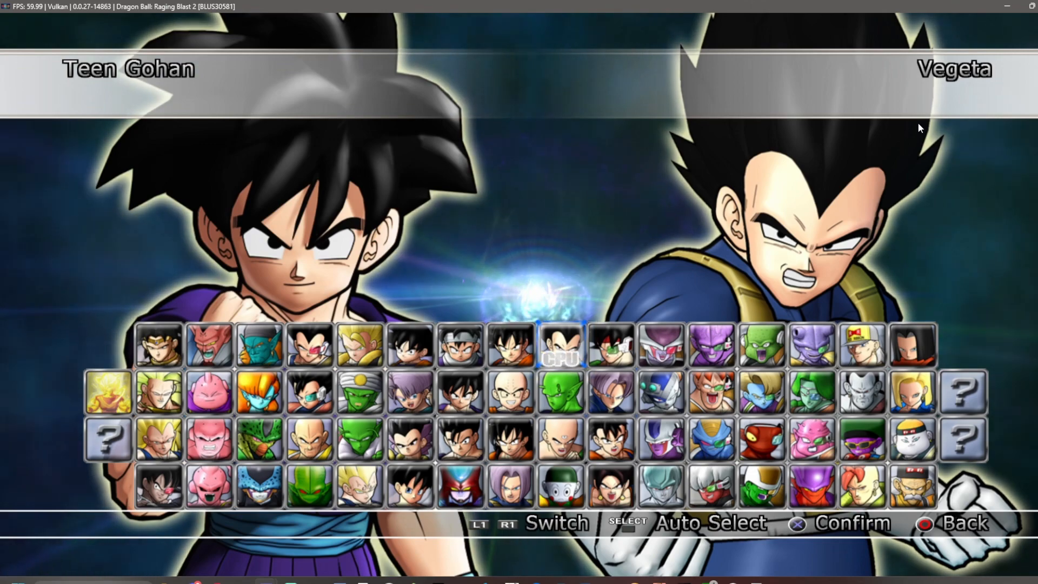
{"action": "key", "text": "x"}
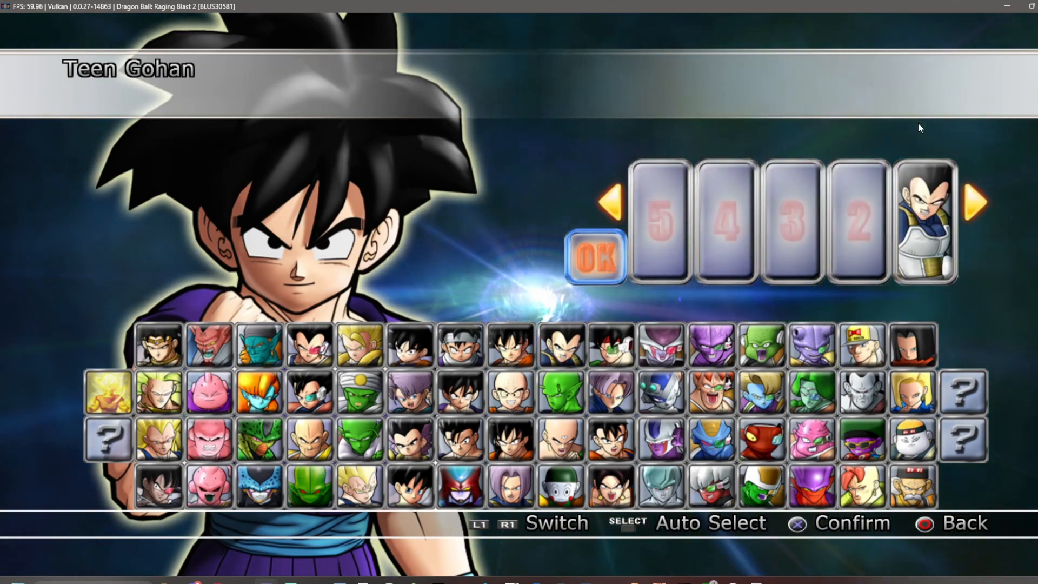
{"action": "key", "text": "x"}
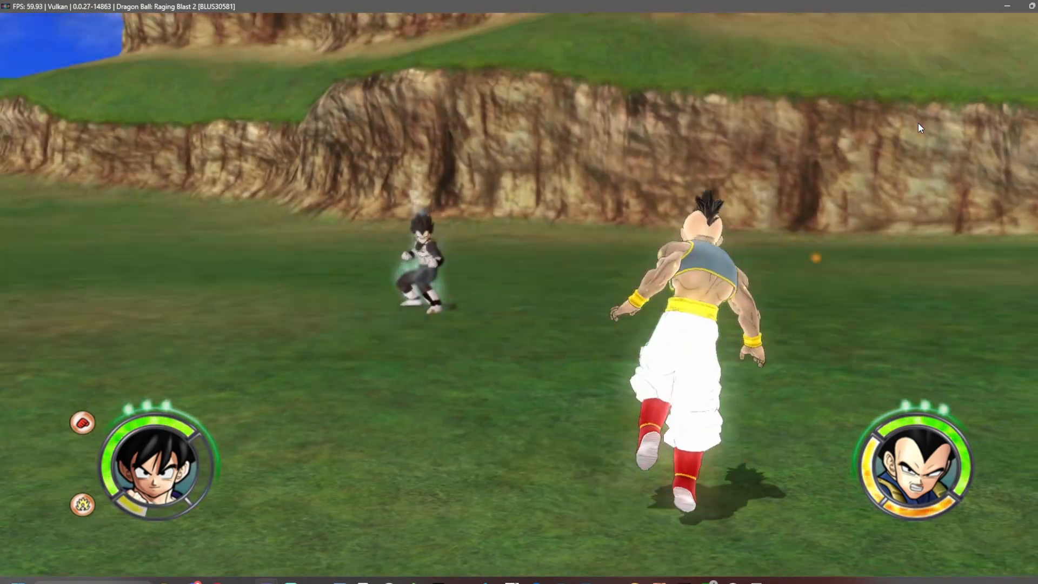
- Pause the battle, read through the character's Skill List of super and ultimate attacks, and resume the fight
{"action": "key", "text": "Return"}
{"action": "key", "text": "Down"}
{"action": "key", "text": "Down"}
{"action": "key", "text": "Up"}
{"action": "key", "text": "Return"}
{"action": "key", "text": "Down"}
{"action": "key", "text": "Down"}
{"action": "key", "text": "Down"}
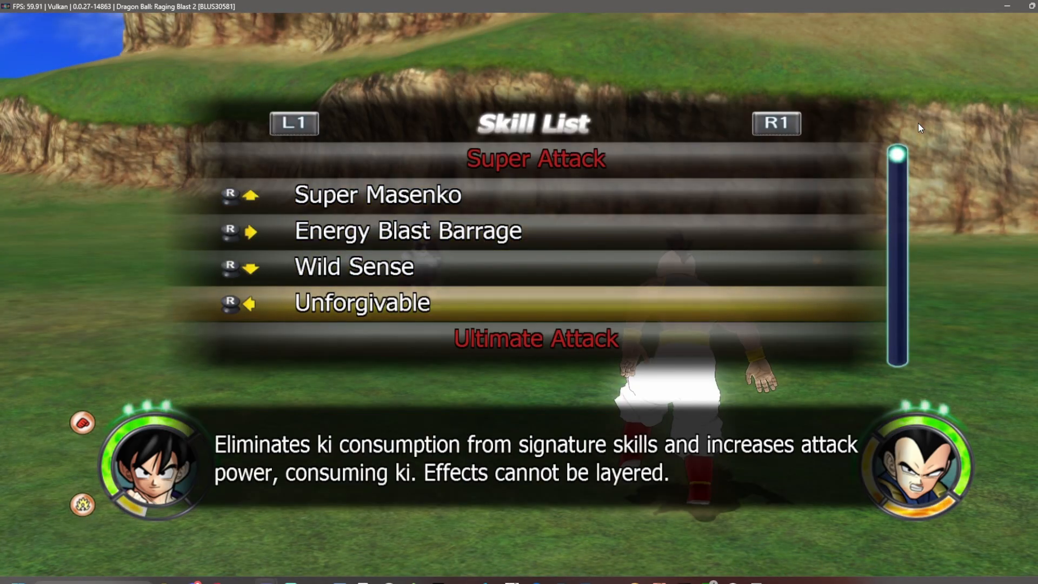
{"action": "key", "text": "Down"}
{"action": "key", "text": "Escape"}
{"action": "key", "text": "Down"}
{"action": "key", "text": "Escape"}
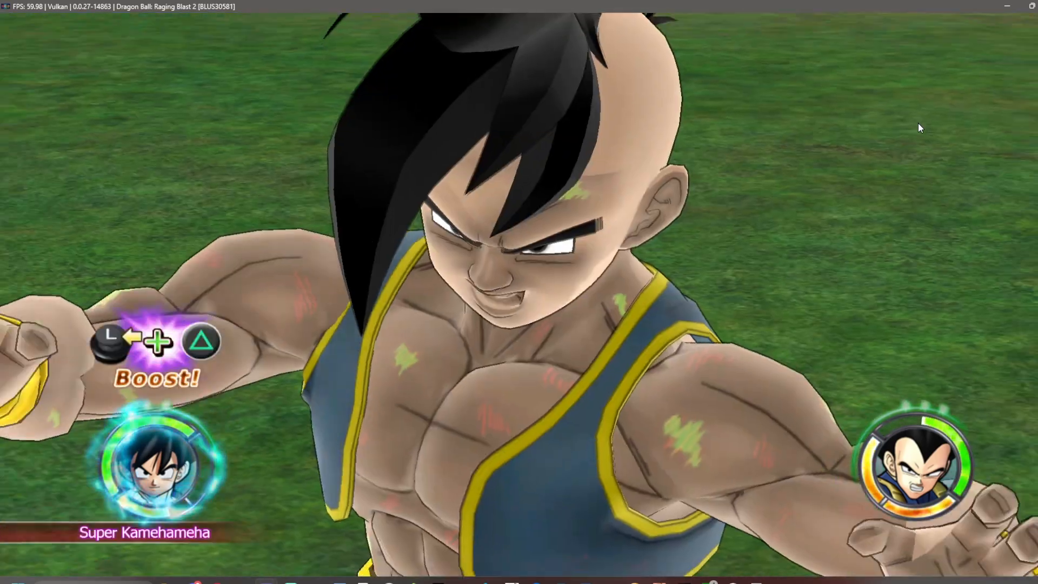
- Test the Super Kamehameha on Vegeta with the ported Majuub model and boost the attack
{"action": "key", "text": "Return"}
{"action": "key", "text": "Return"}
{"action": "key", "text": "Return"}
{"action": "key", "text": "Return"}
{"action": "key", "text": "Return"}
{"action": "key", "text": "Return"}
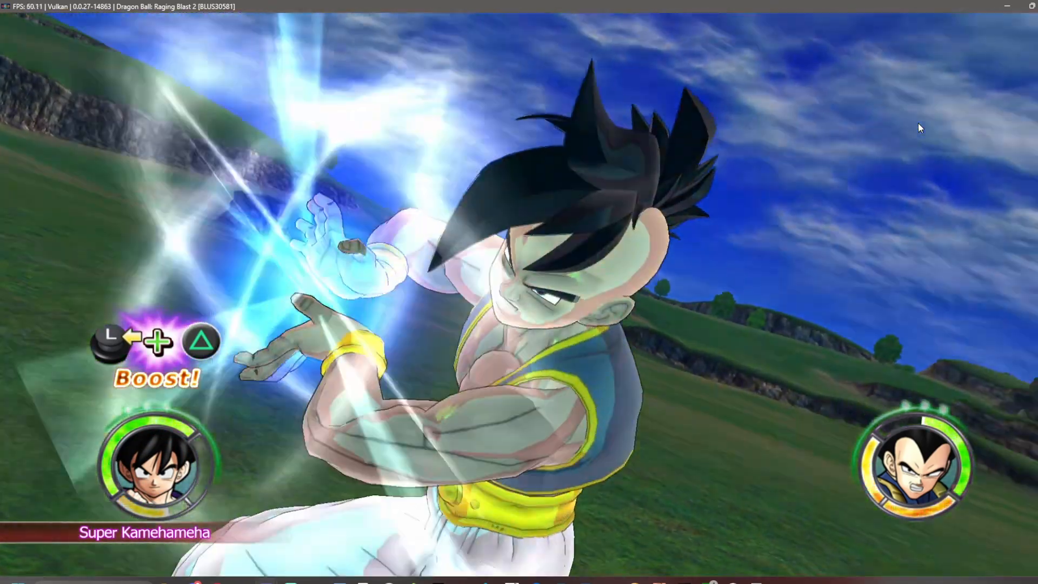